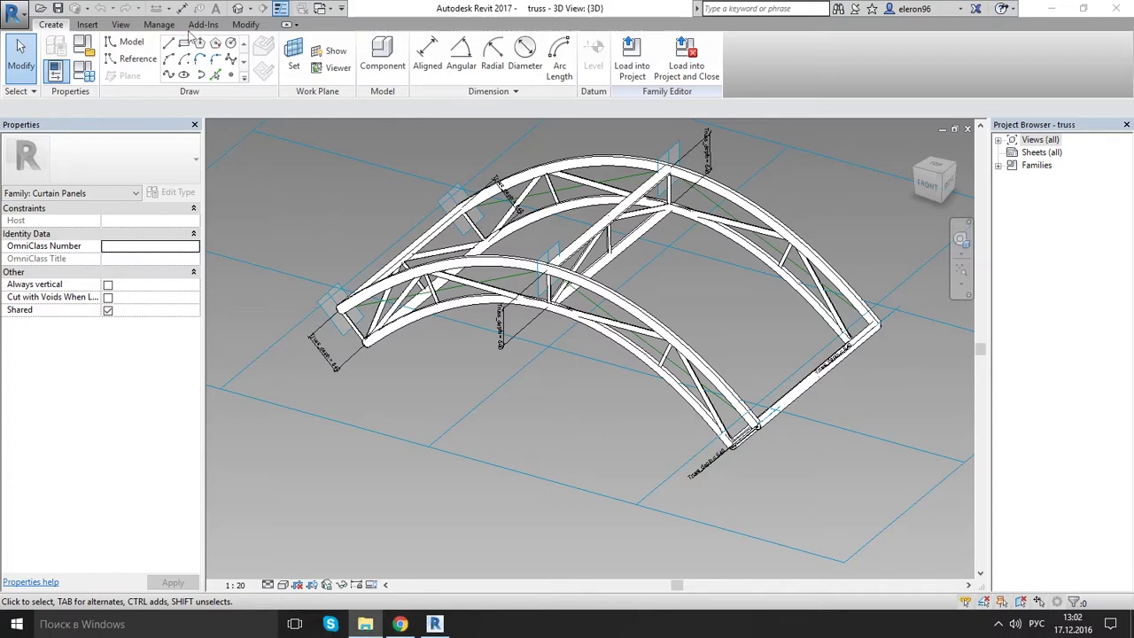
- Bring up the Recent Files page and close the open truss family
left_click(120, 26)
left_click(497, 59)
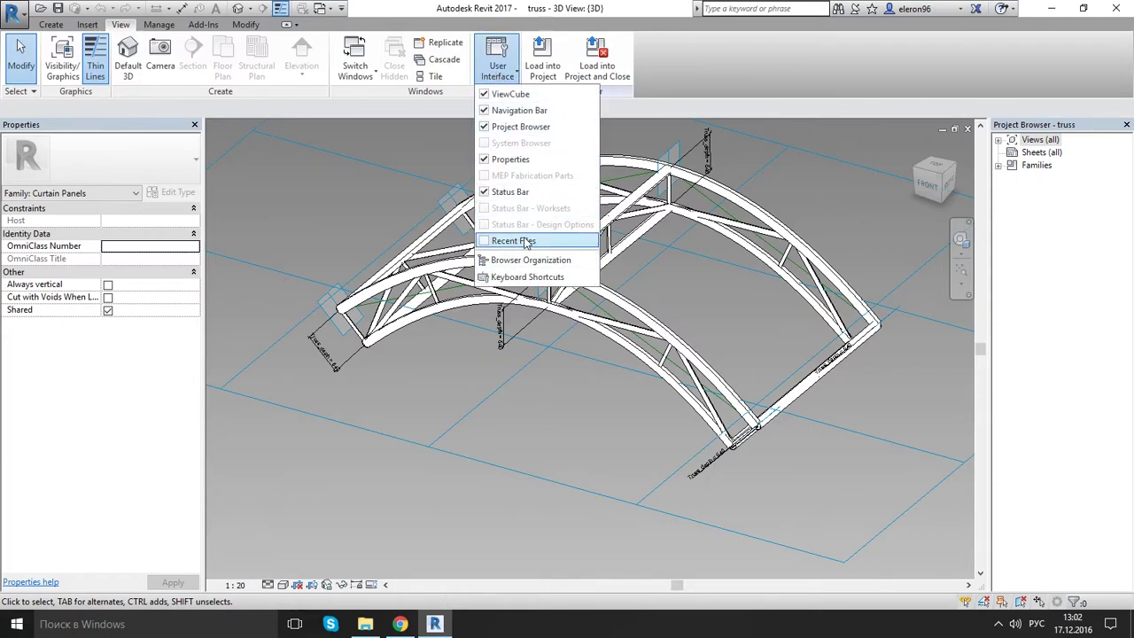
left_click(527, 244)
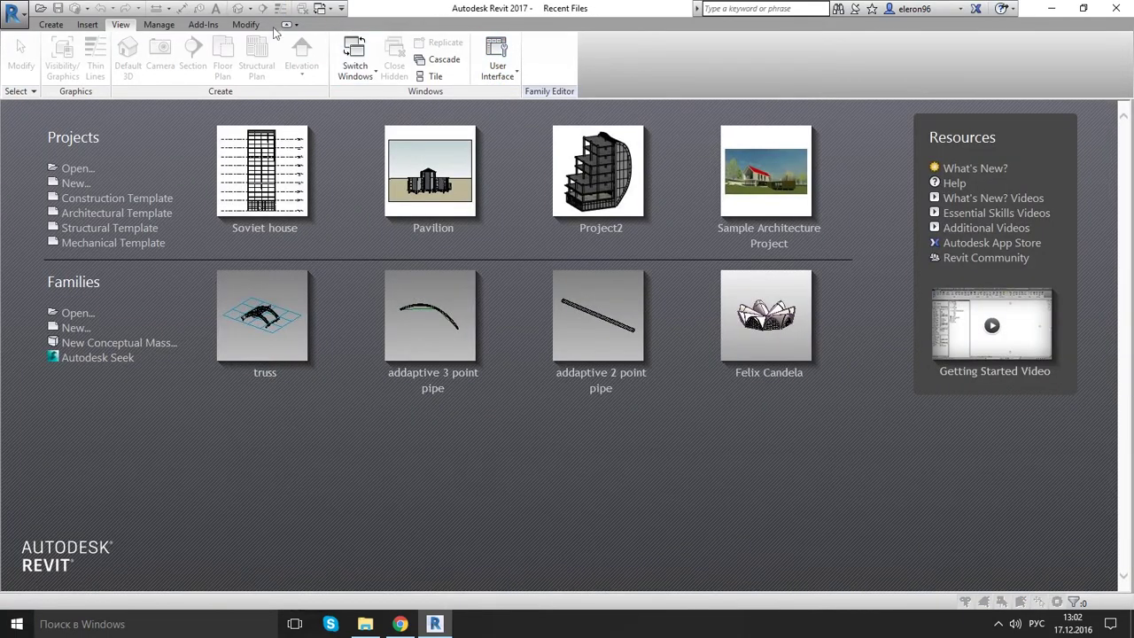
left_click(322, 8)
left_click(355, 21)
left_click(9, 14)
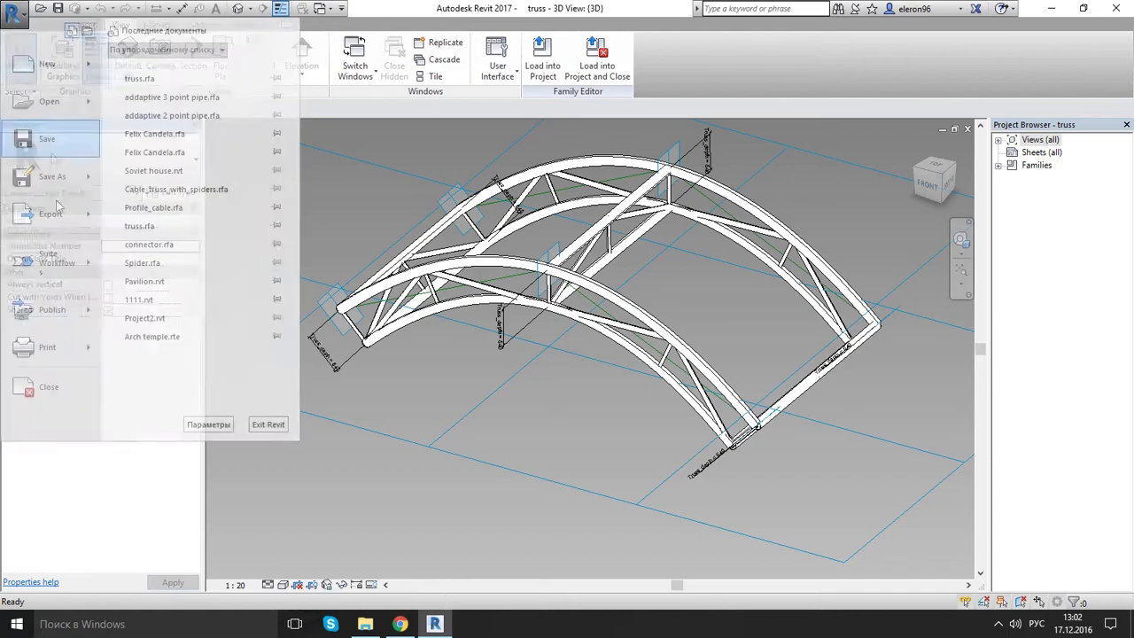
left_click(53, 372)
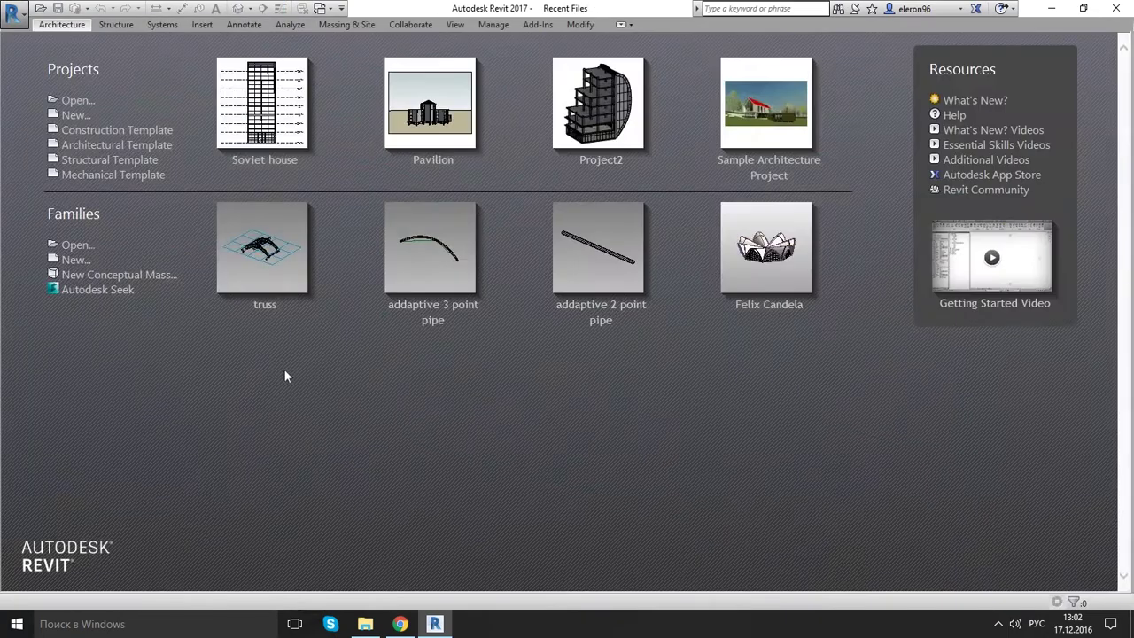
- Create a new family from the Metric Generic Model Adaptive template
left_click(80, 261)
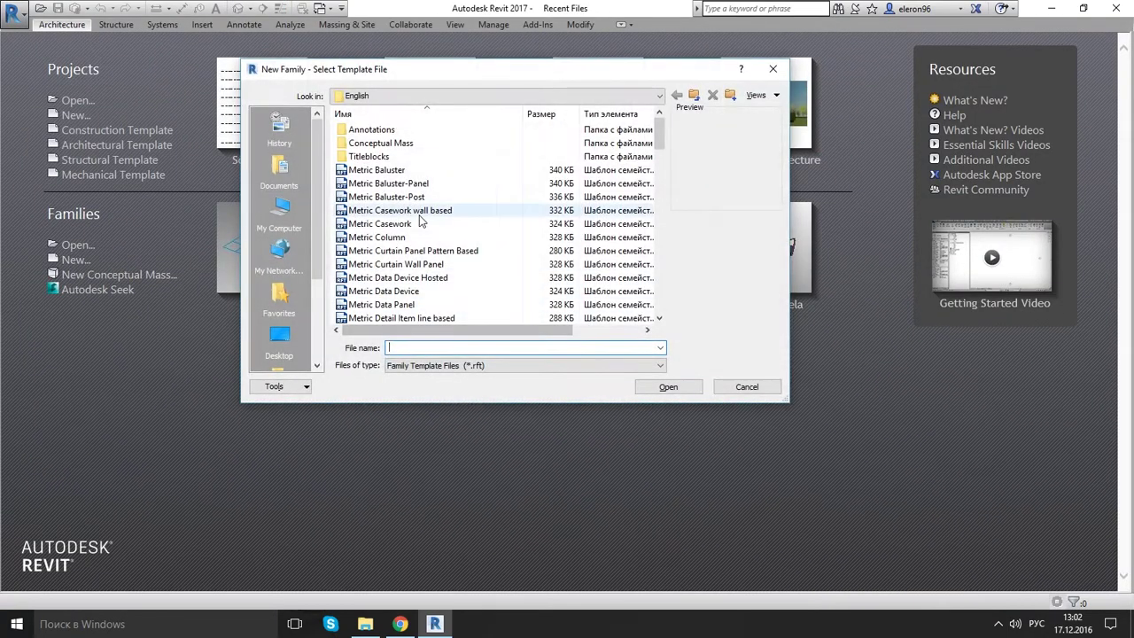
scroll(436, 263, "down", 3)
scroll(436, 295, "down", 5)
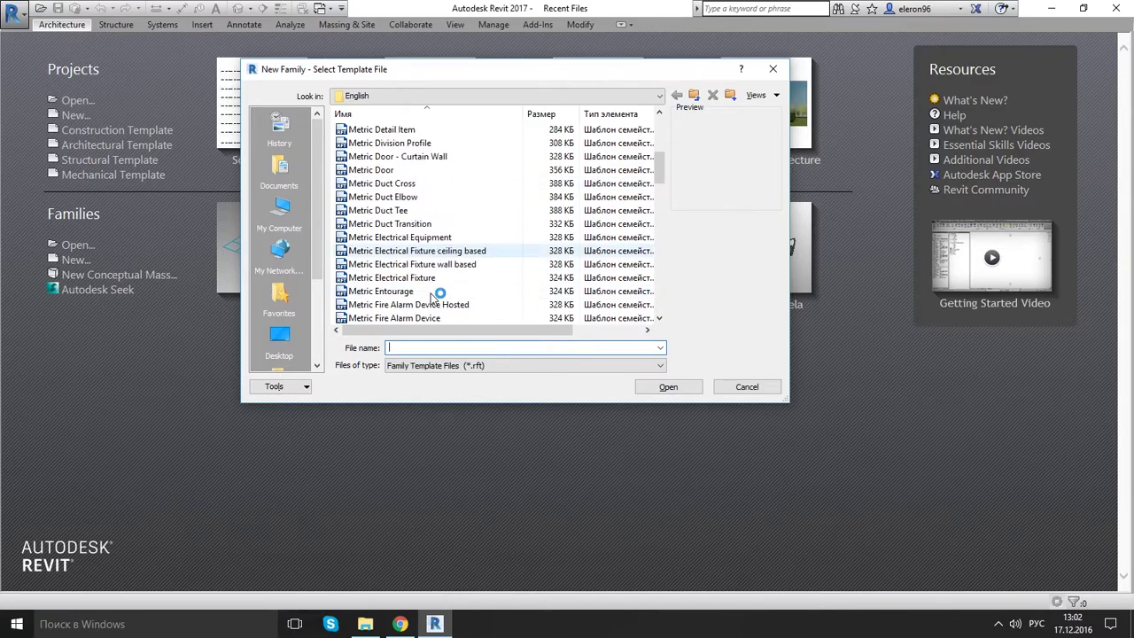
left_click(483, 238)
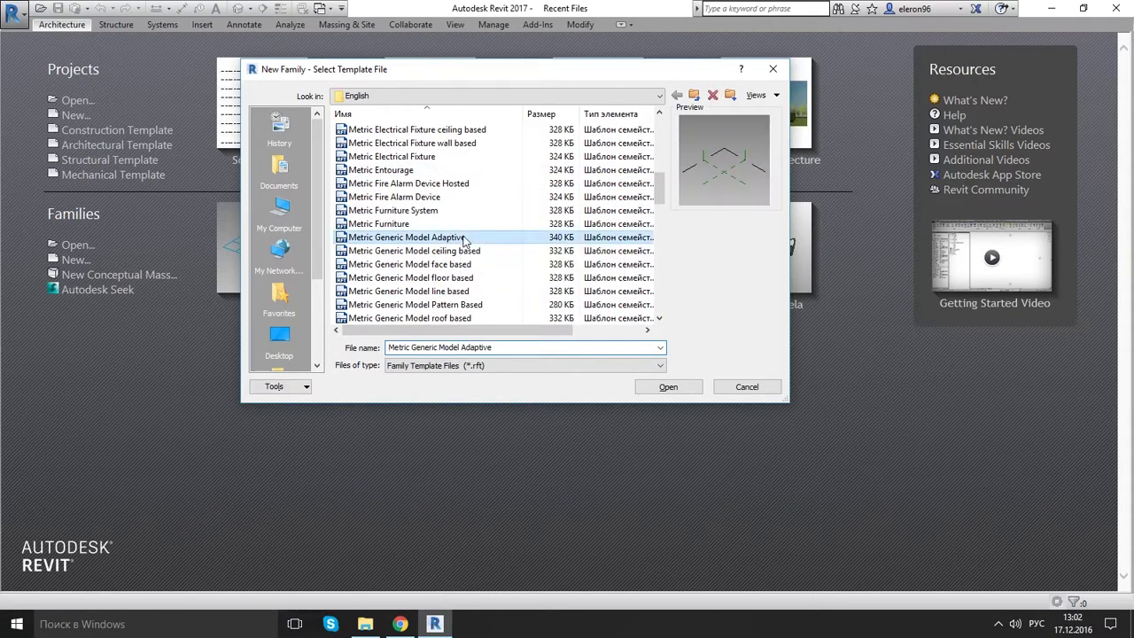
left_click(669, 389)
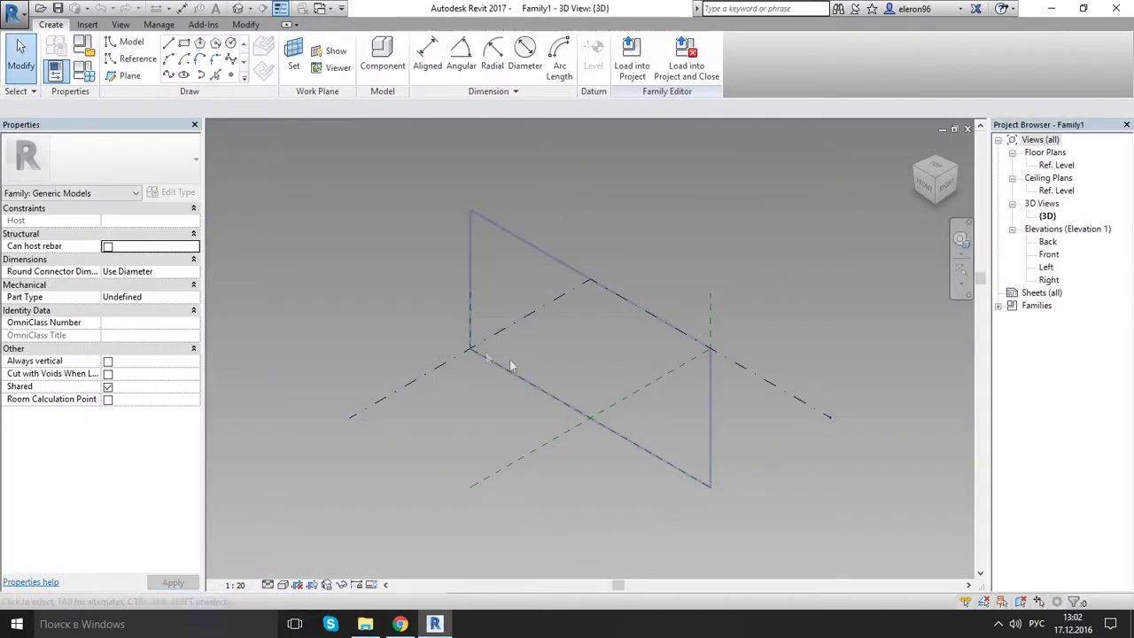
- Place two reference points on the Ref. Level, on either side of the intersection of the centre reference planes
middle_click_drag(508, 423, 644, 467, "shift")
scroll(650, 416, "up", 5)
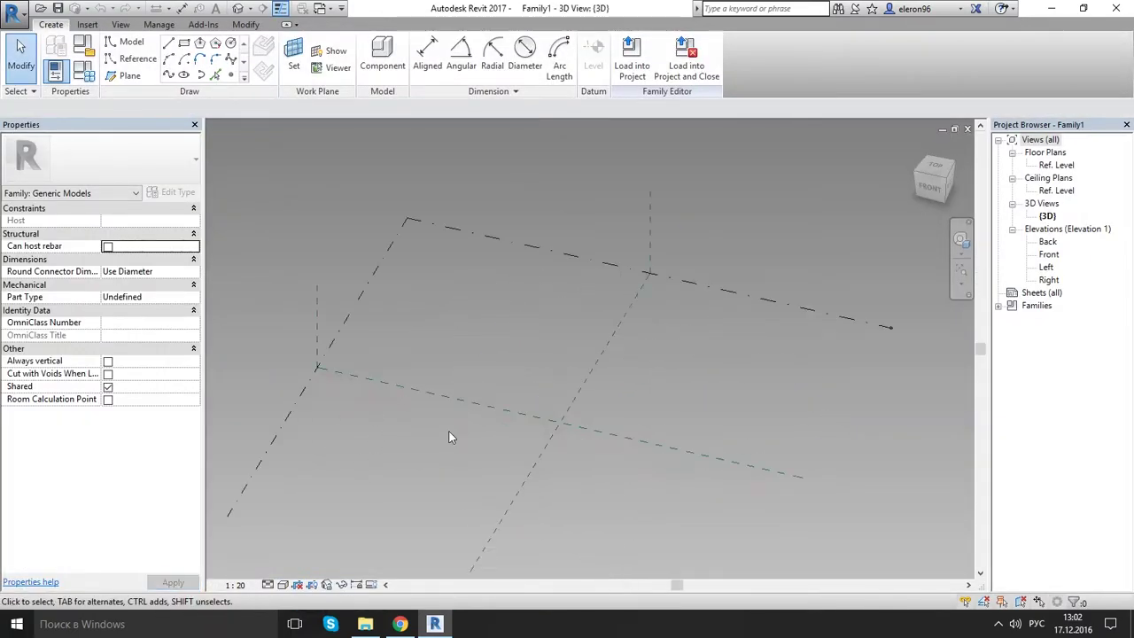
middle_click_drag(567, 408, 523, 400, "shift")
middle_click_drag(614, 297, 587, 335)
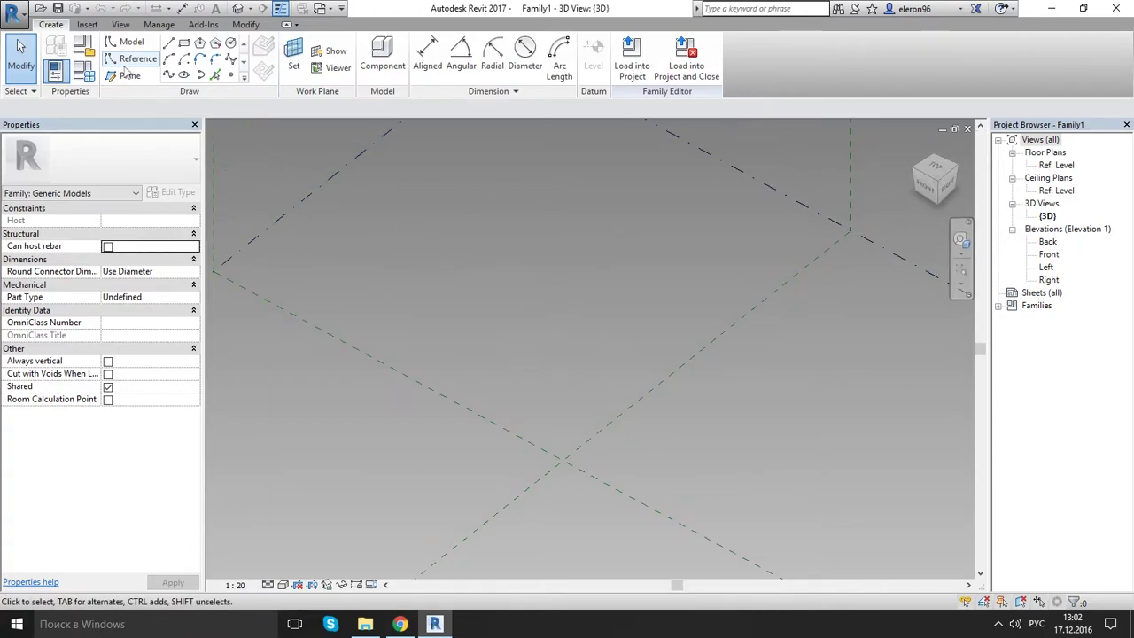
left_click(230, 74)
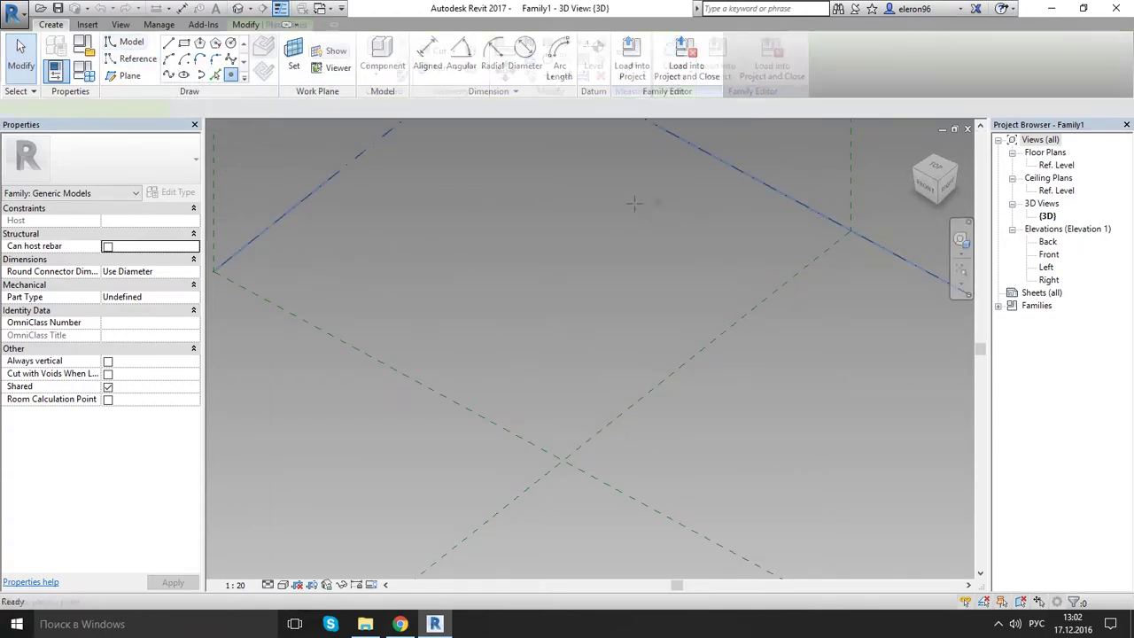
left_click(416, 371)
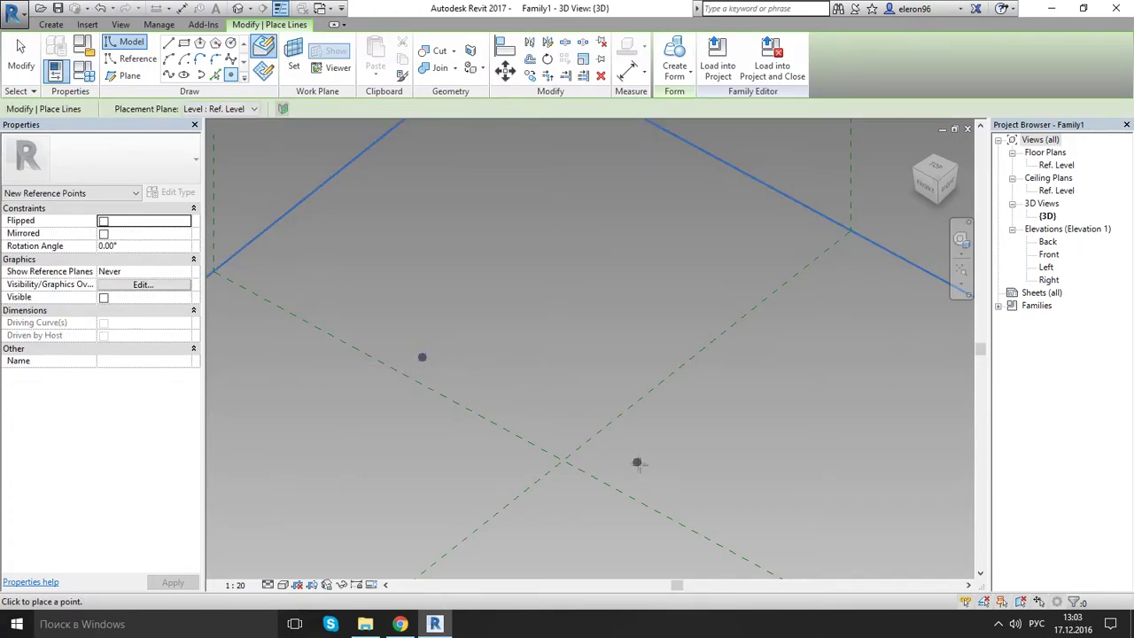
left_click(635, 477)
key("Escape")
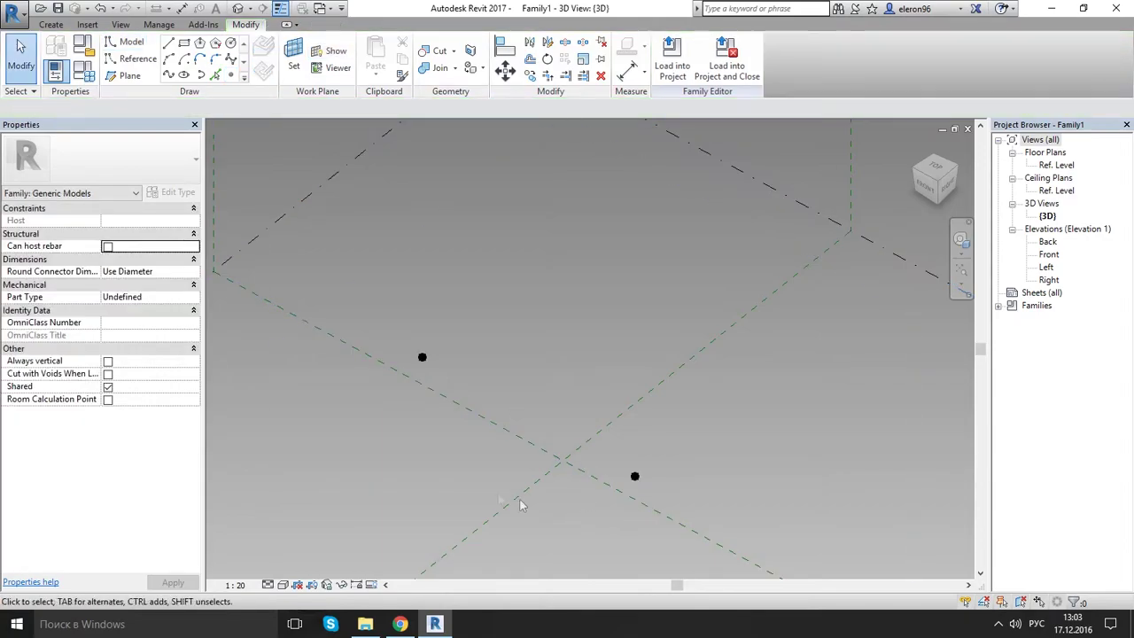
- Convert both reference points into adaptive placement points
left_click_drag(392, 293, 698, 512)
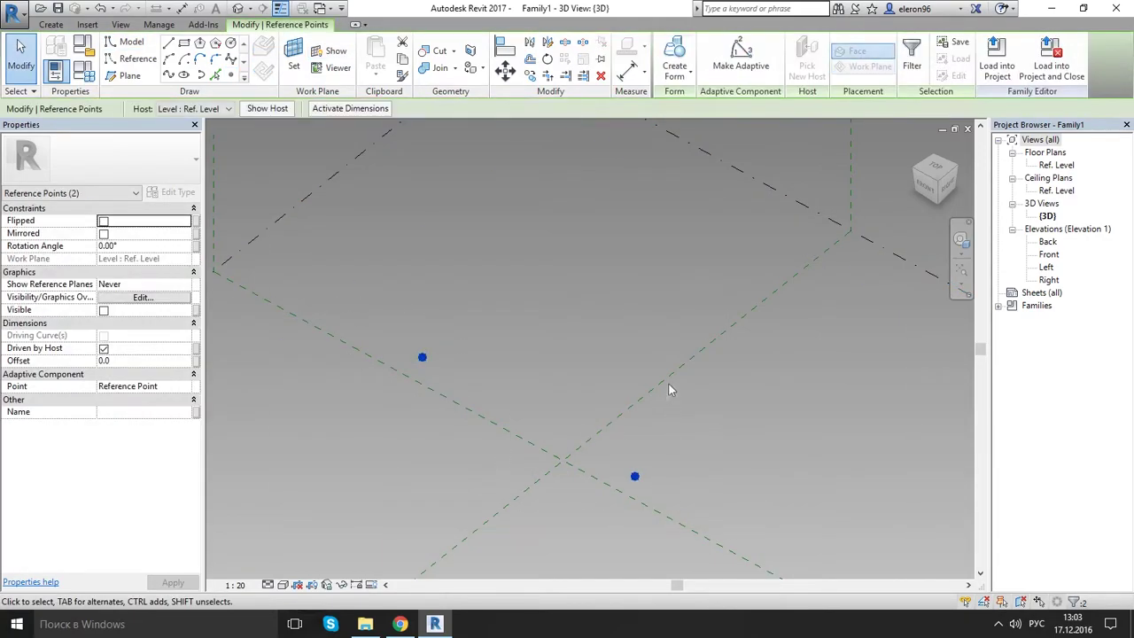
left_click(740, 61)
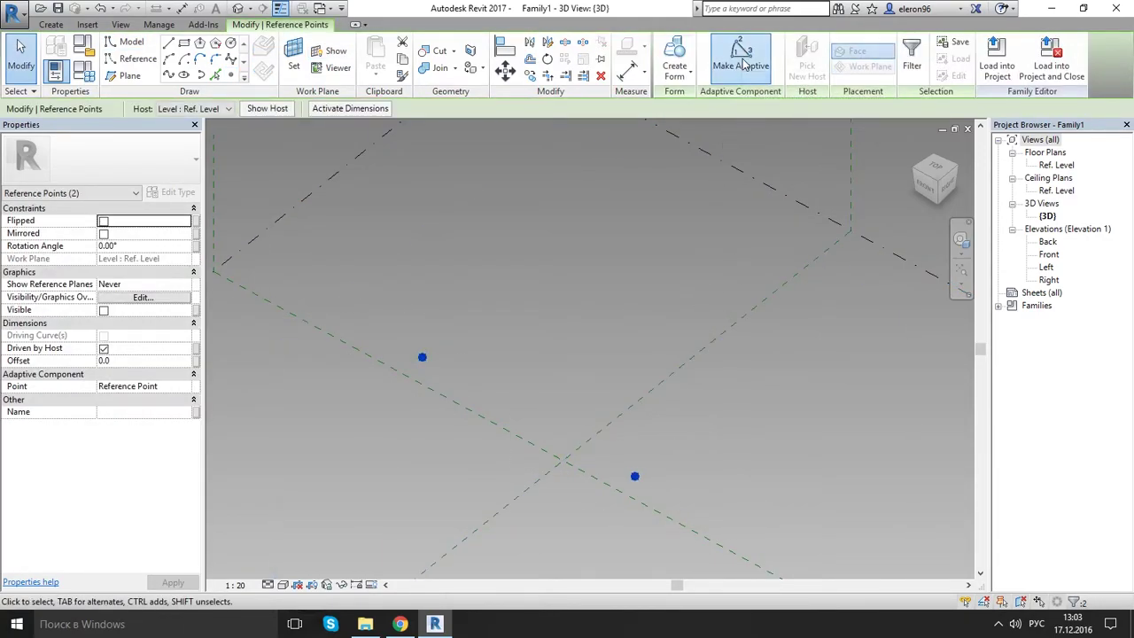
left_click(630, 442)
middle_click_drag(630, 441, 615, 377)
scroll(579, 378, "up", 1)
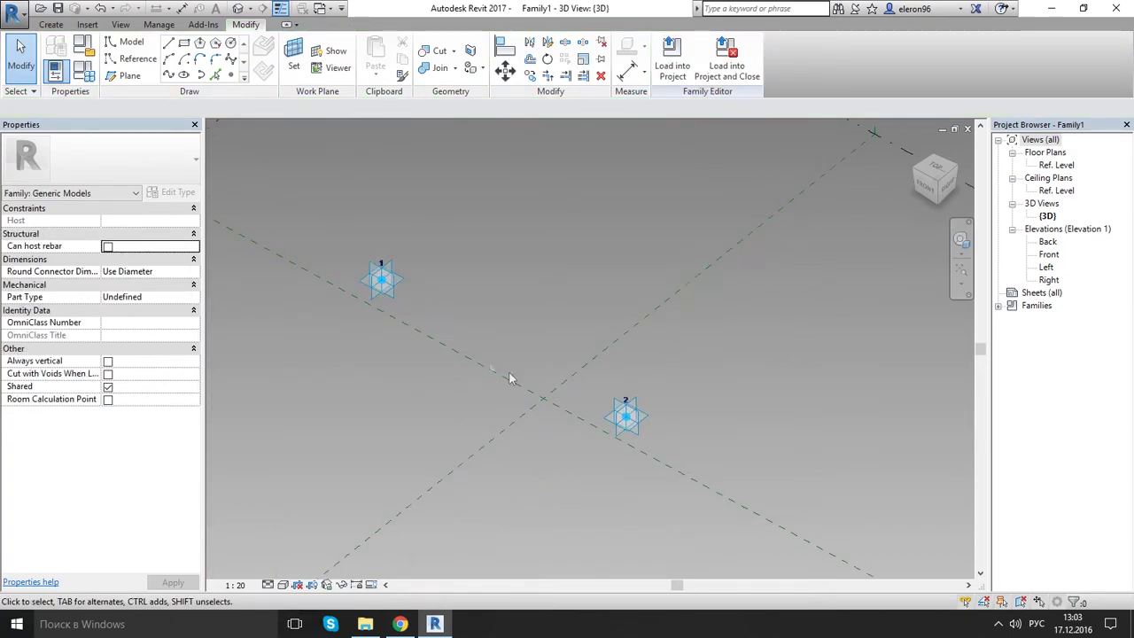
- Connect the two adaptive points with a spline through points and turn it into a reference line
left_click_drag(342, 227, 470, 317)
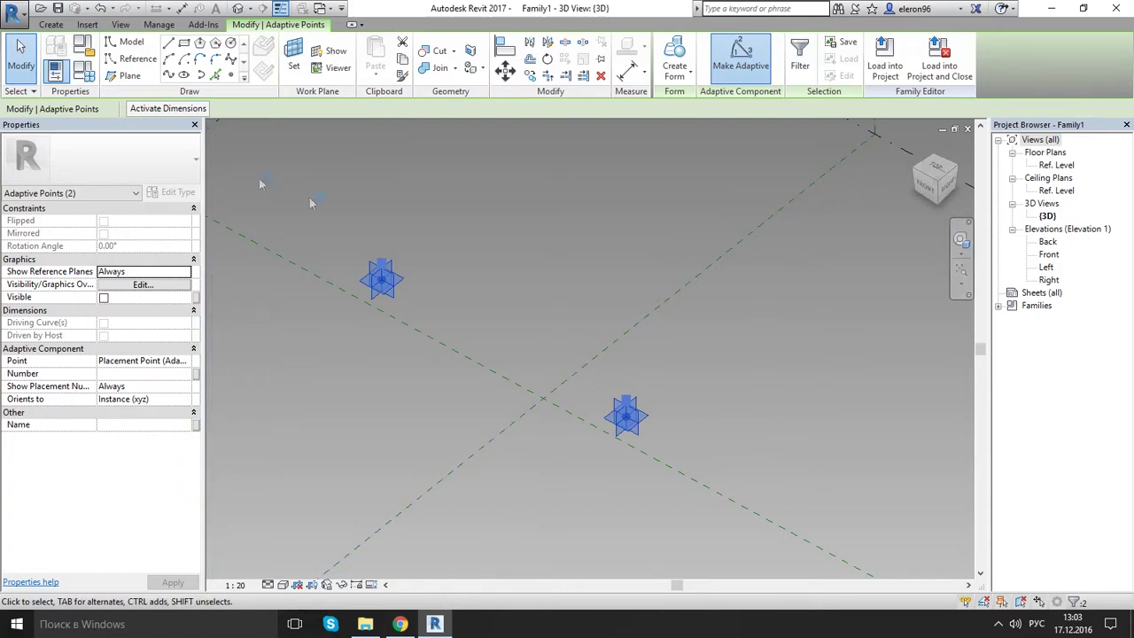
left_click(174, 76)
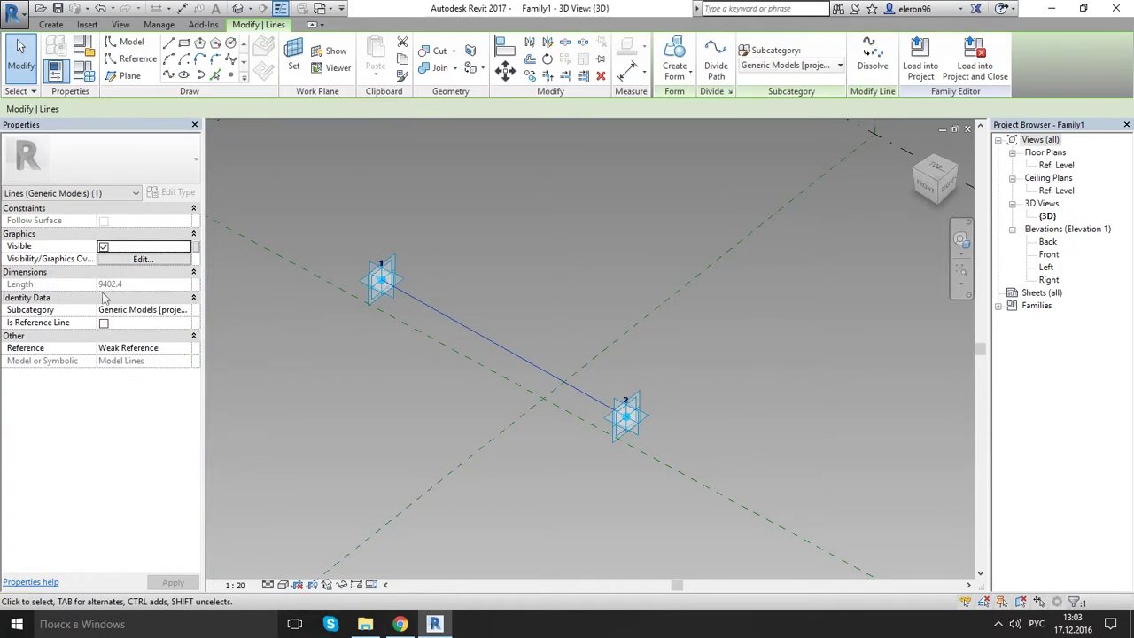
left_click(104, 324)
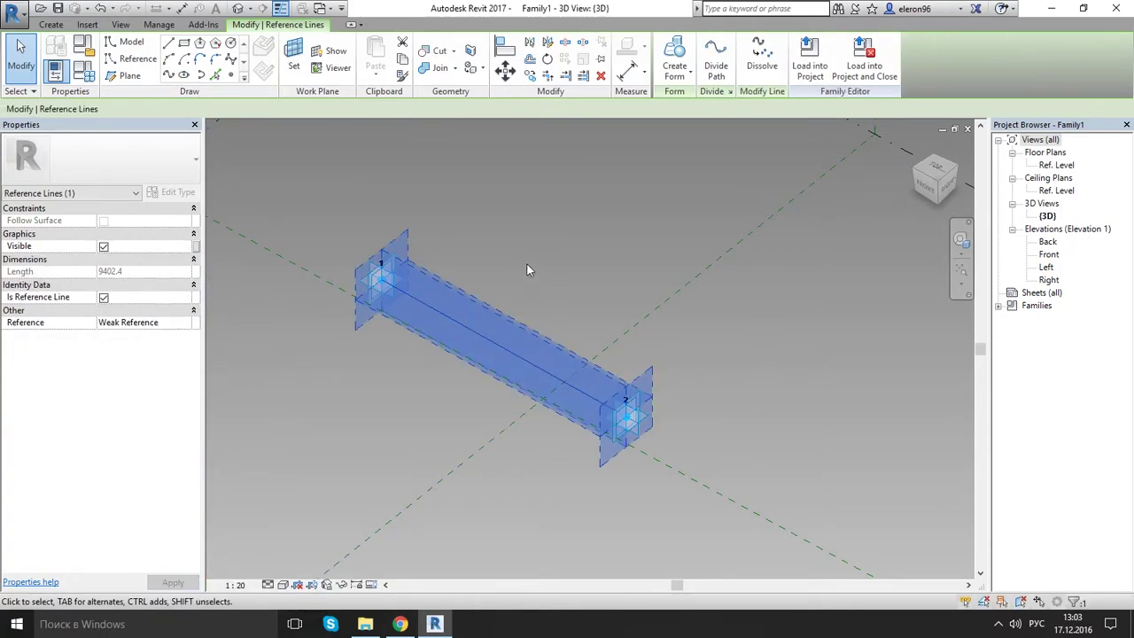
left_click(527, 262)
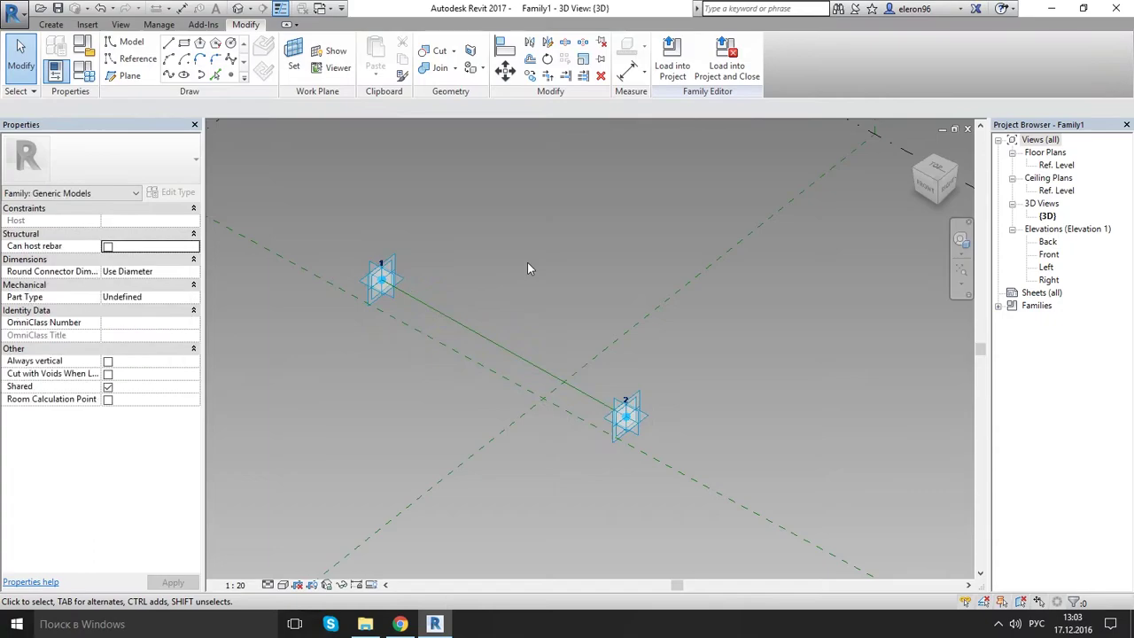
- Place two reference points on the reference line, one near each adaptive point
left_click(231, 76)
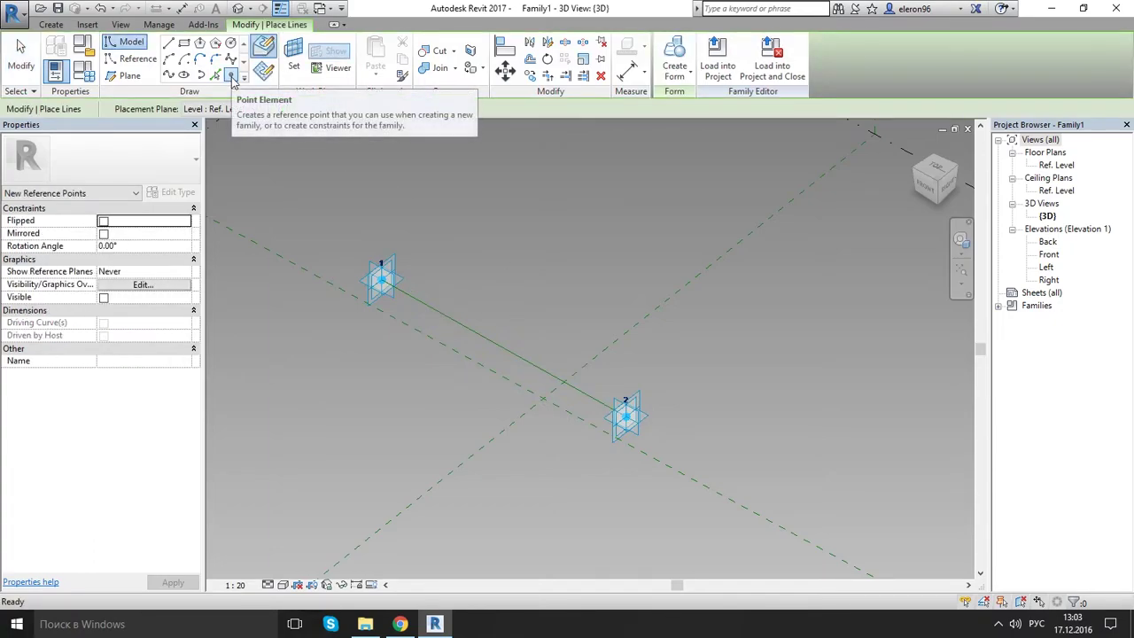
left_click(422, 303)
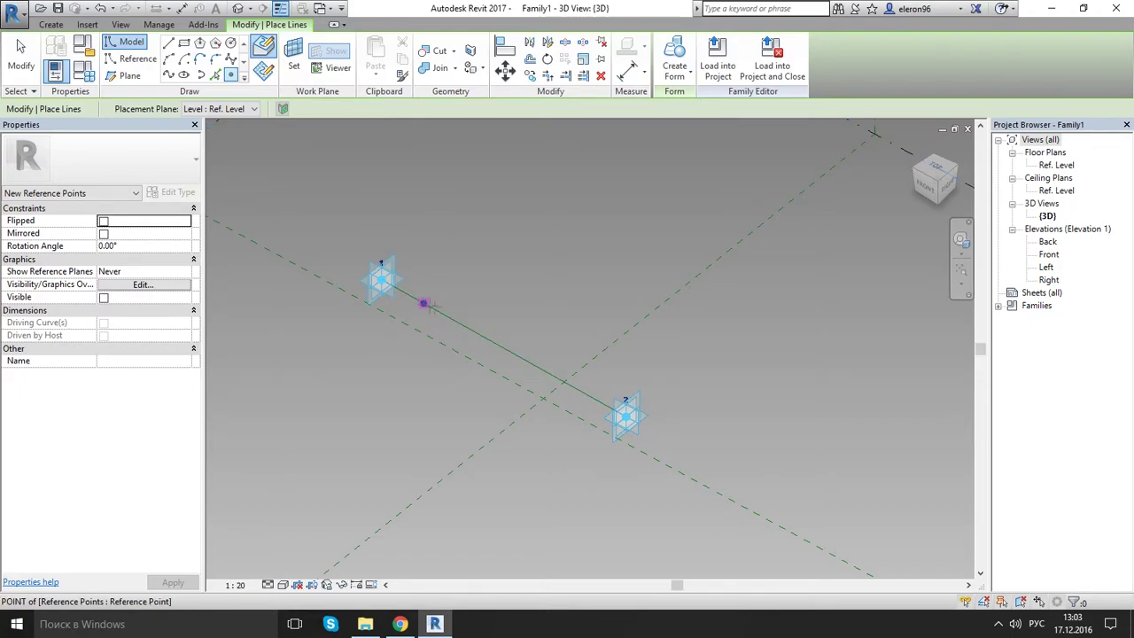
left_click(569, 386)
key("Escape")
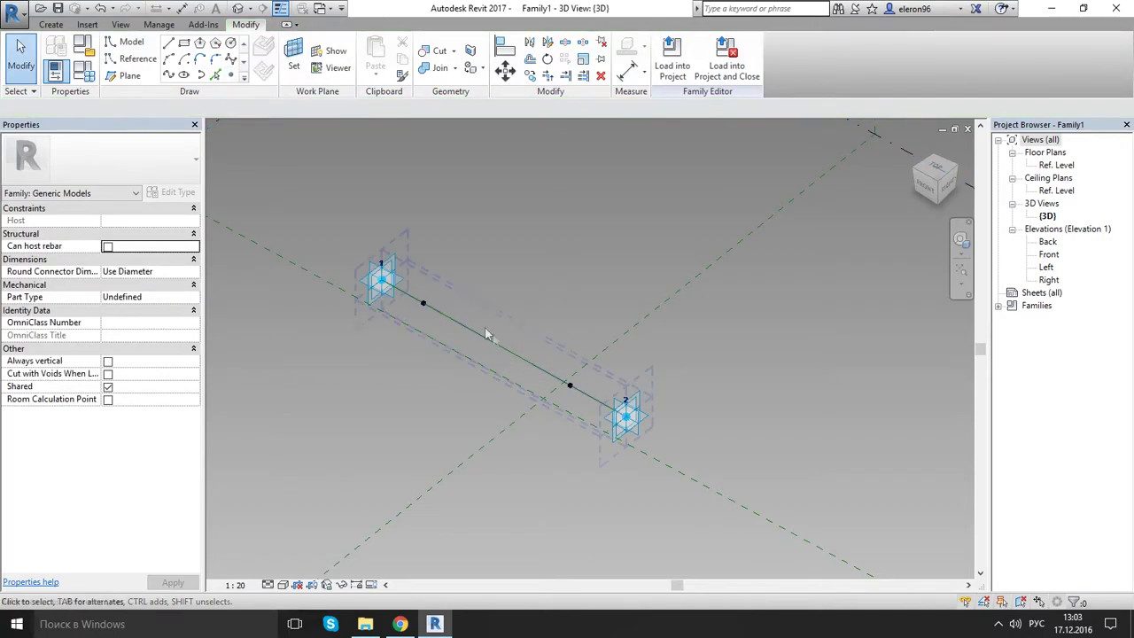
- Set Show Reference Planes to Always for the two reference points hosted on the line
left_click(423, 301)
left_click_drag(560, 338, 593, 396, "ctrl")
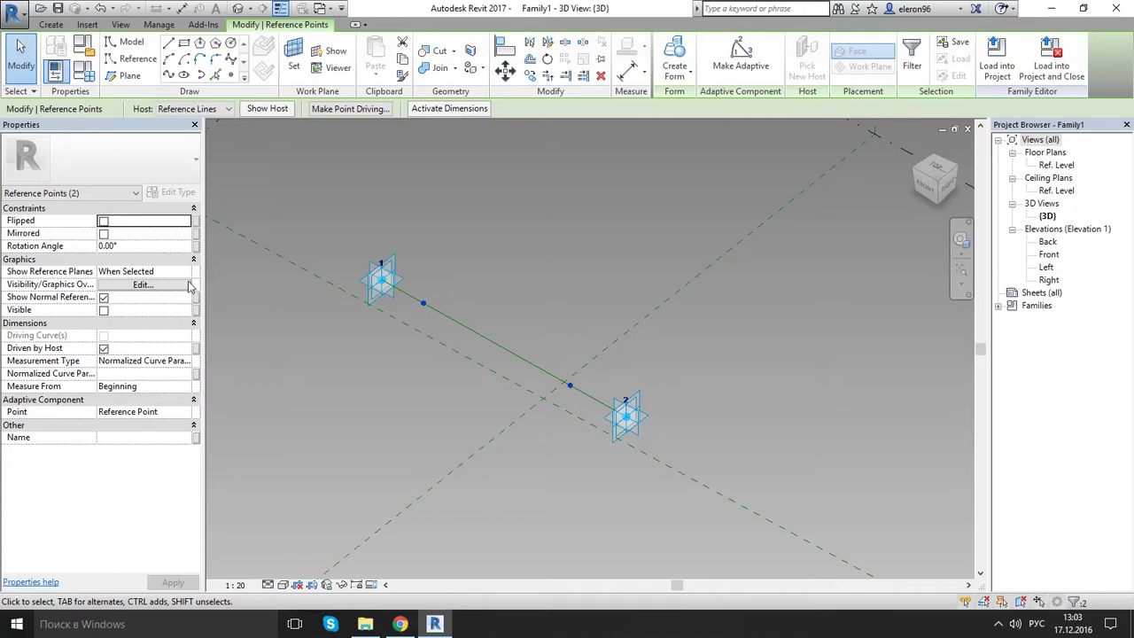
left_click(164, 272)
left_click(123, 307)
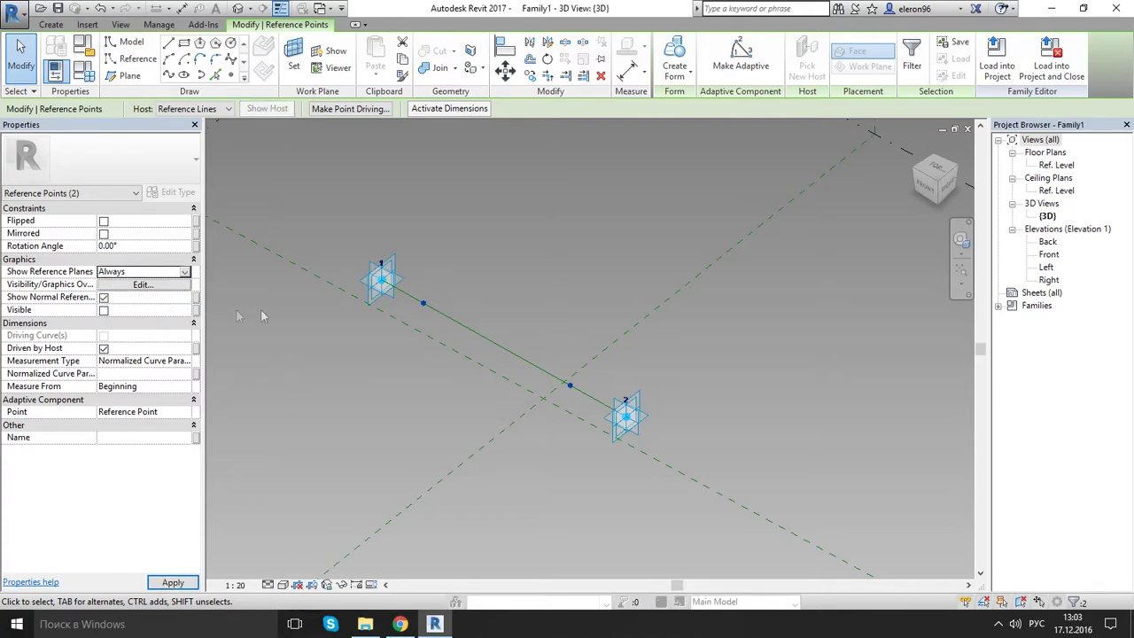
left_click(545, 320)
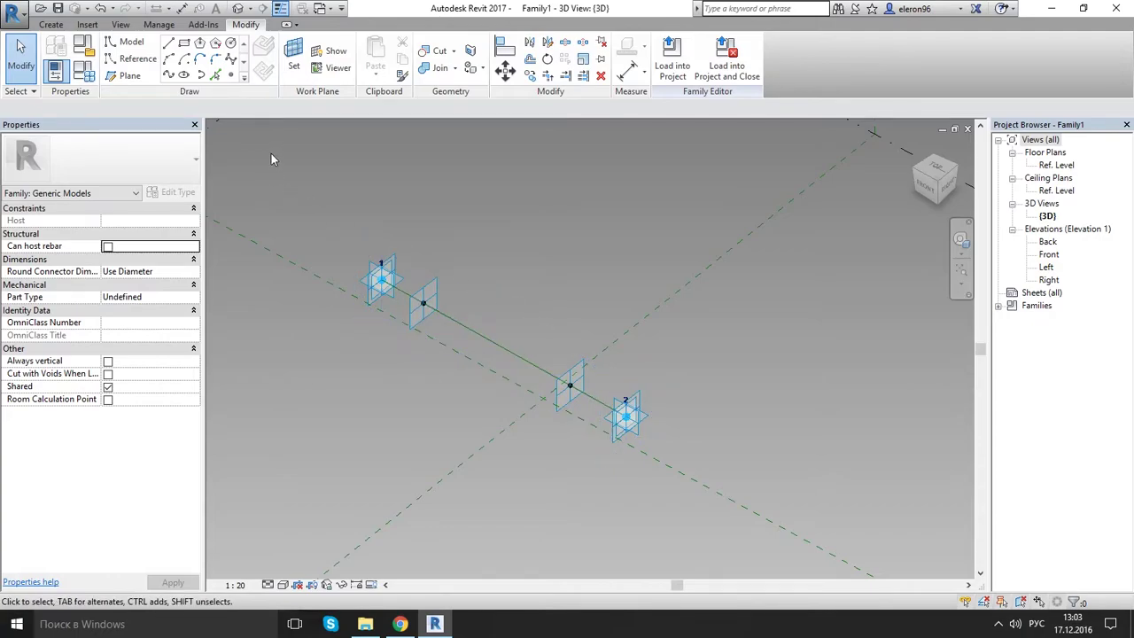
- Draw a model circle of radius 60 mm centred on the hosted point nearest adaptive point 1, using that point's plane as work plane
left_click(132, 44)
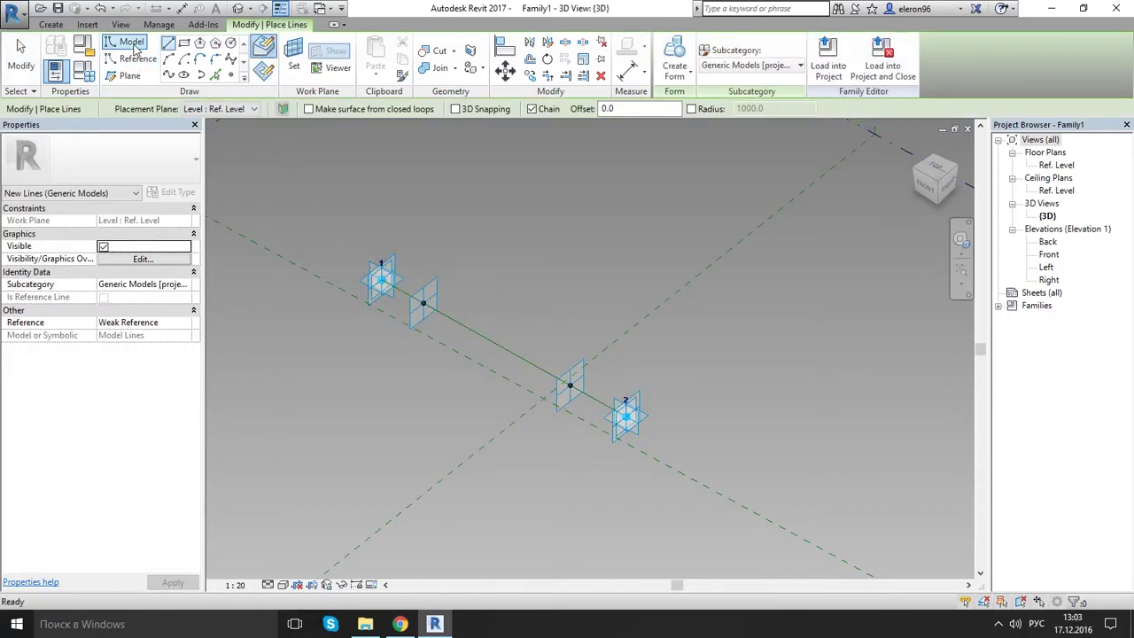
left_click(230, 45)
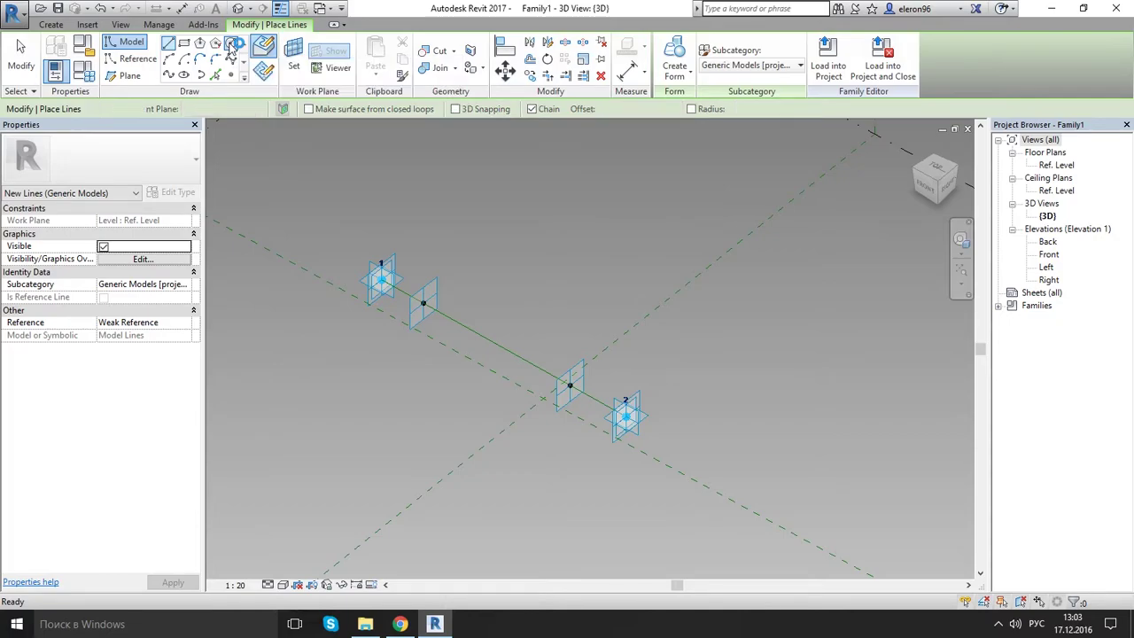
left_click(293, 57)
left_click(440, 278)
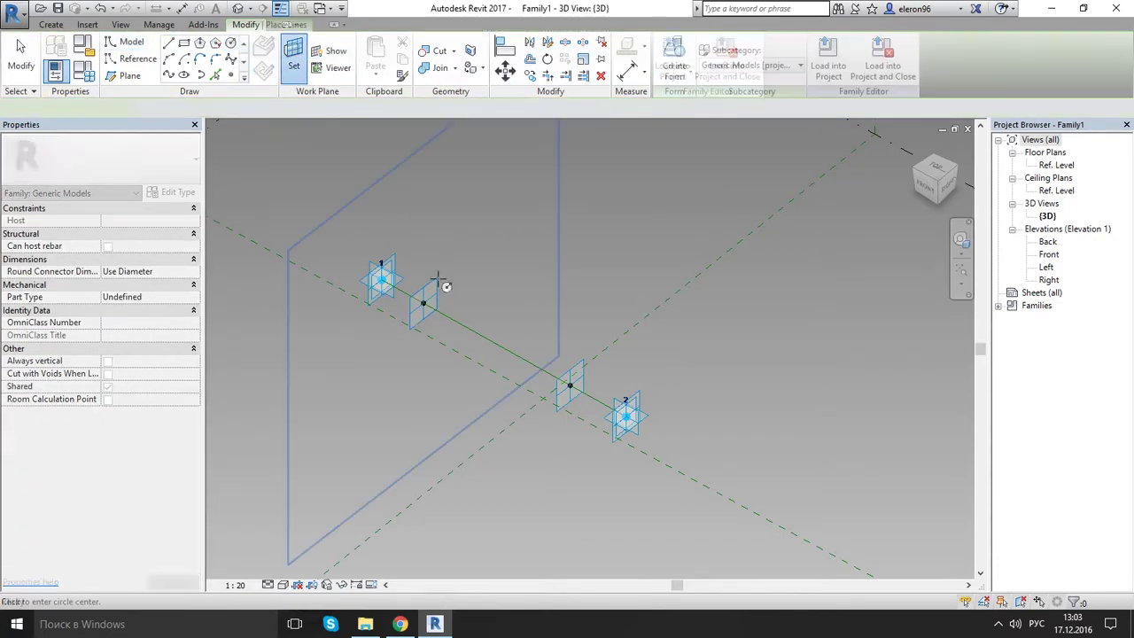
scroll(435, 305, "up", 3)
left_click(407, 301)
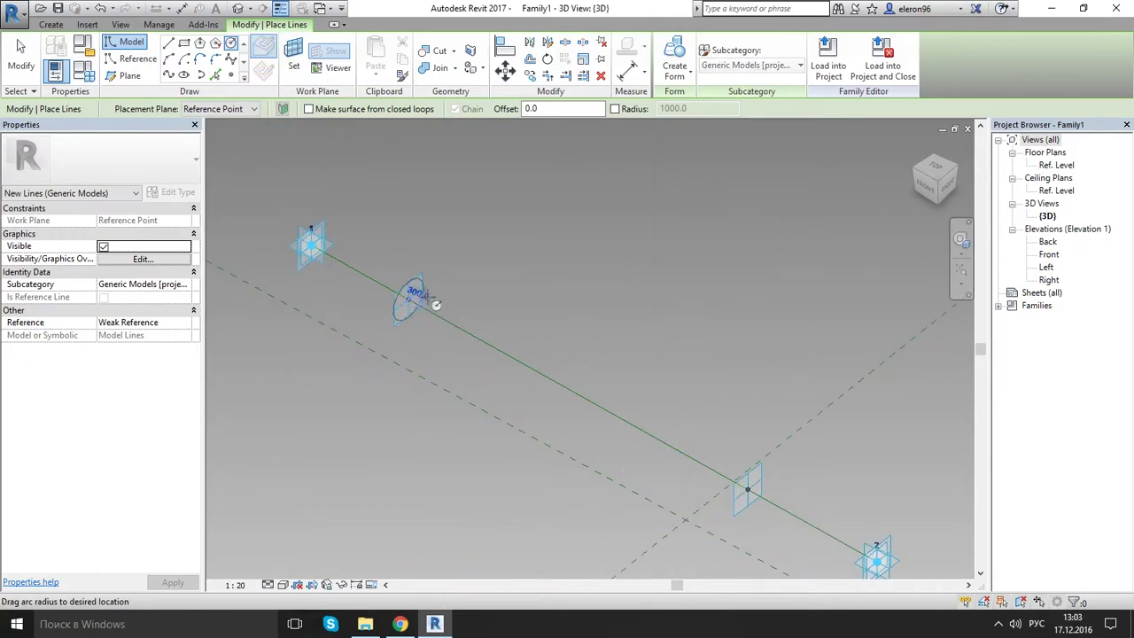
type("60")
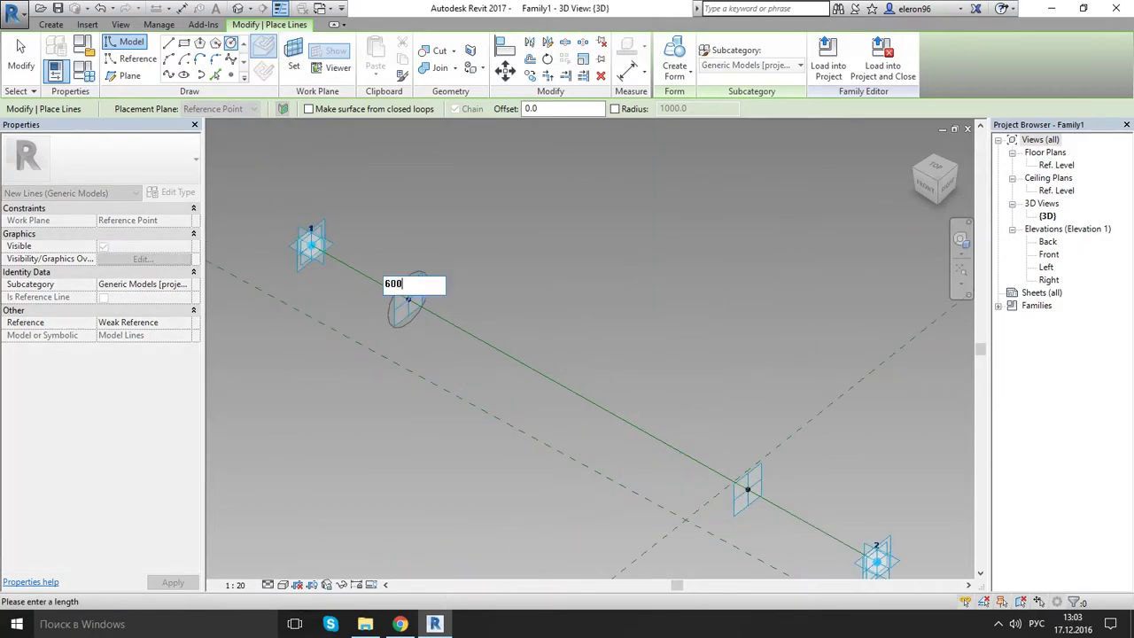
key("Return")
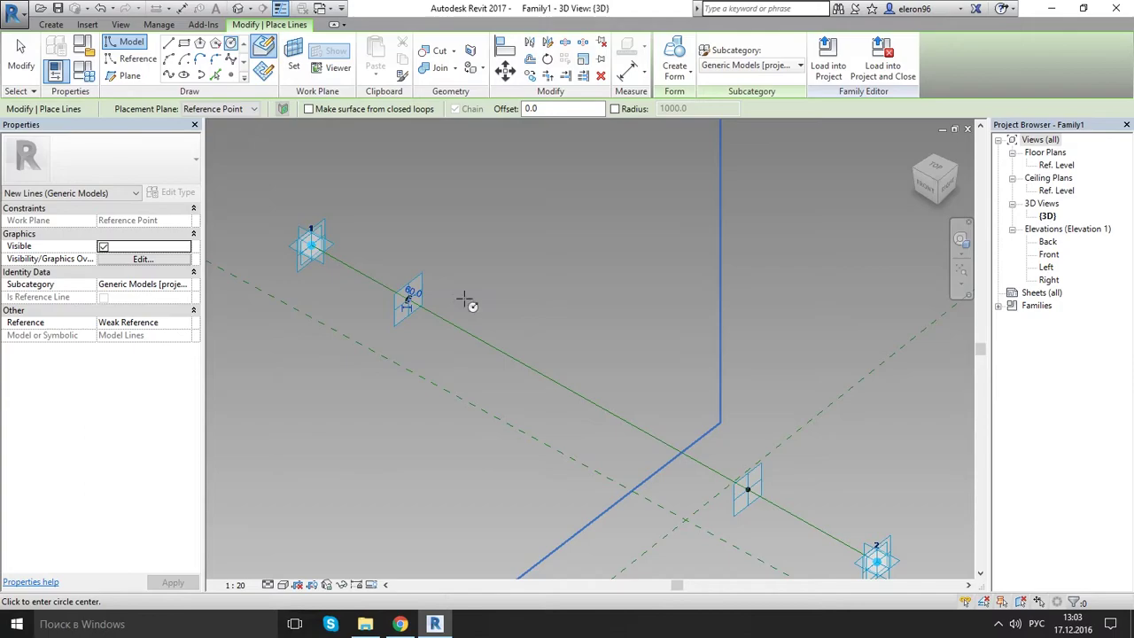
key("Escape")
key("Escape")
scroll(394, 301, "up", 4)
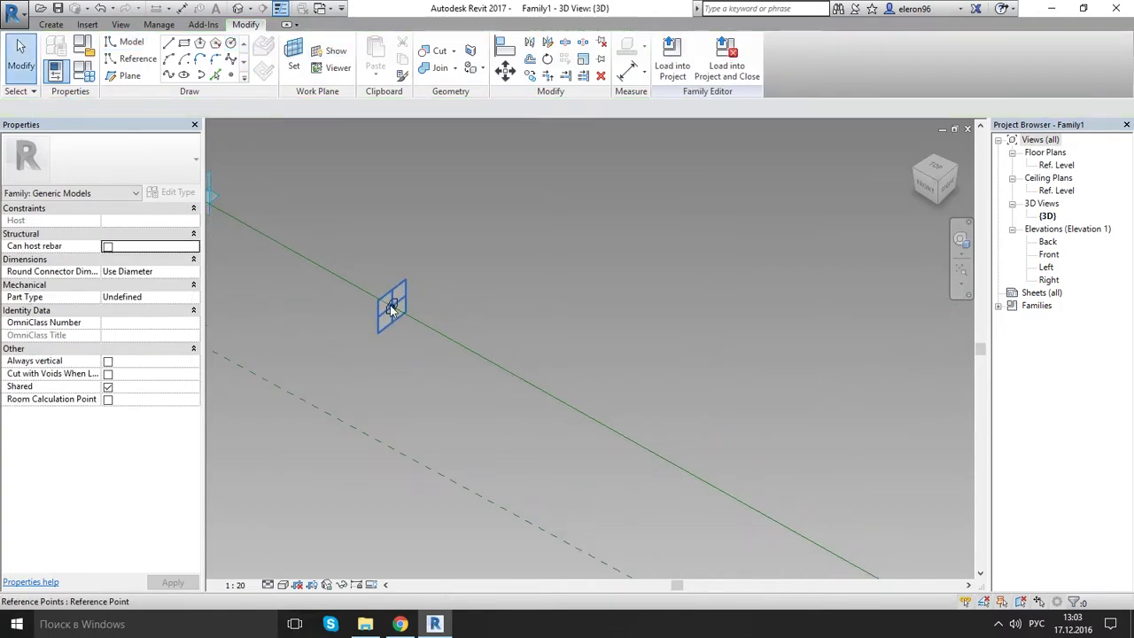
- Add a length family parameter named R as a type parameter grouped under Dimensions
left_click(85, 71)
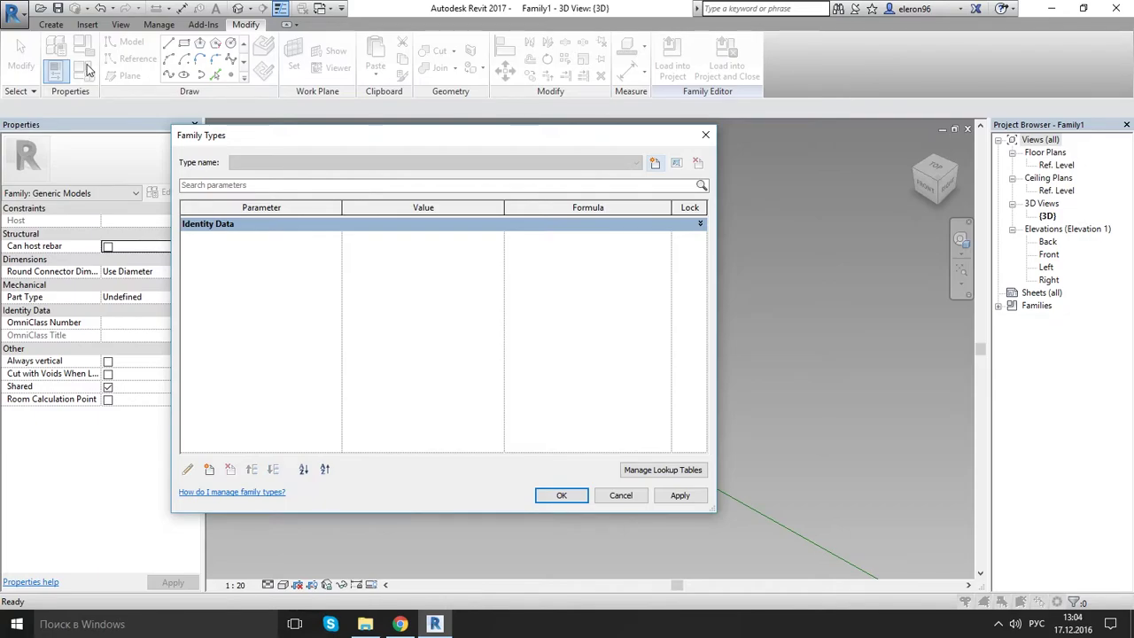
left_click(209, 469)
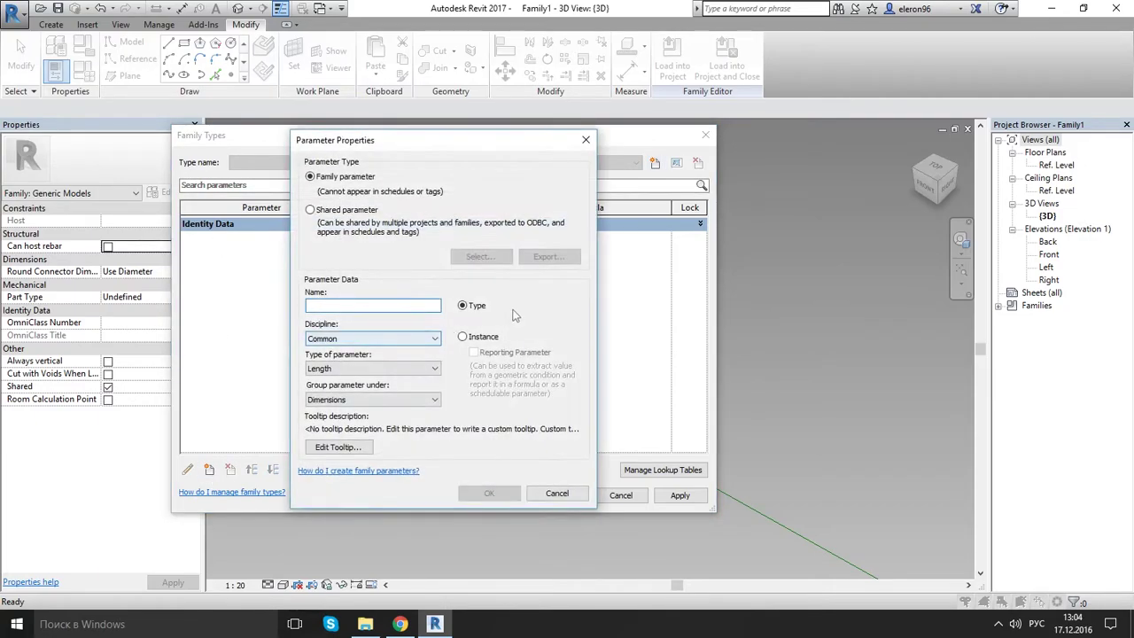
type("K")
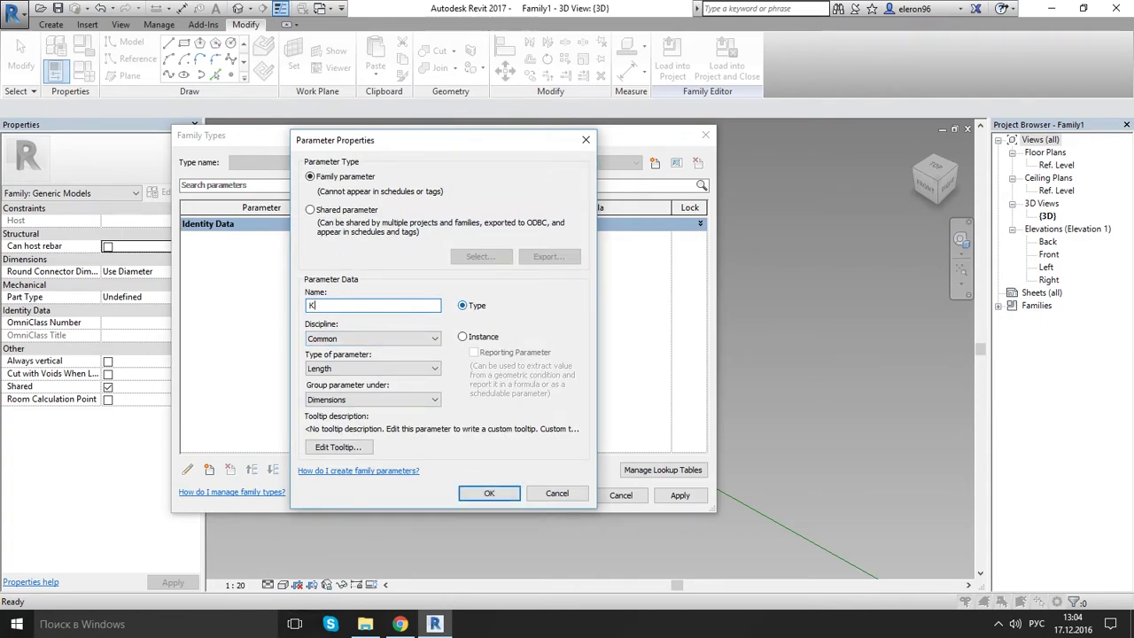
key("BackSpace")
key("alt+shift")
type("R")
left_click(493, 494)
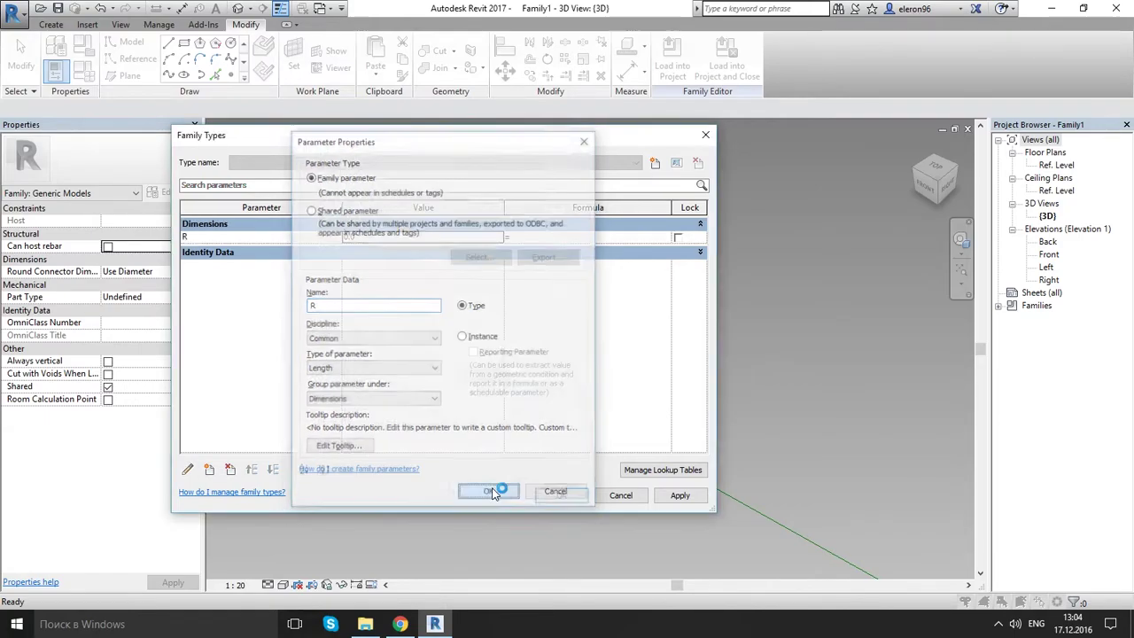
- Set the value of parameter R to 60 and accept the family types
left_click(381, 236)
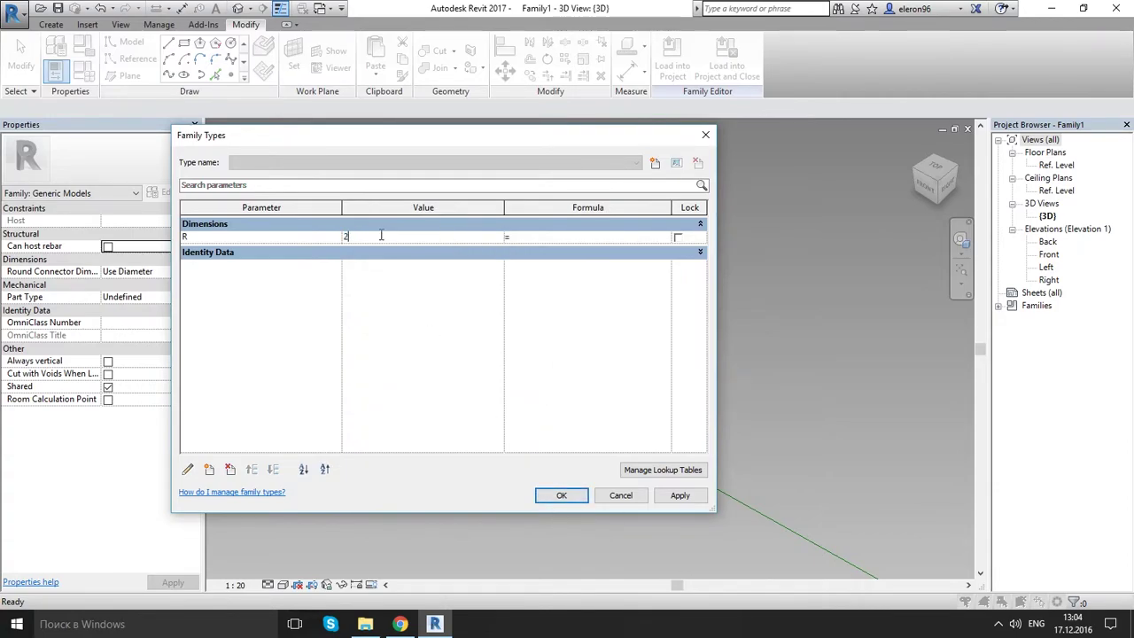
key("Return")
left_click(380, 235)
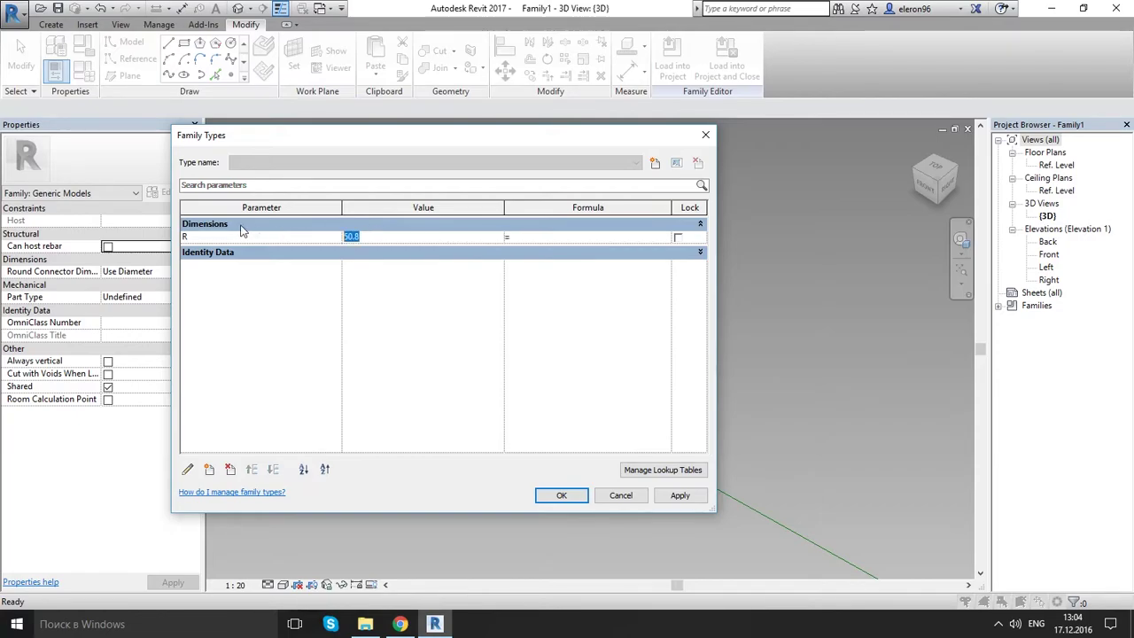
key("Return")
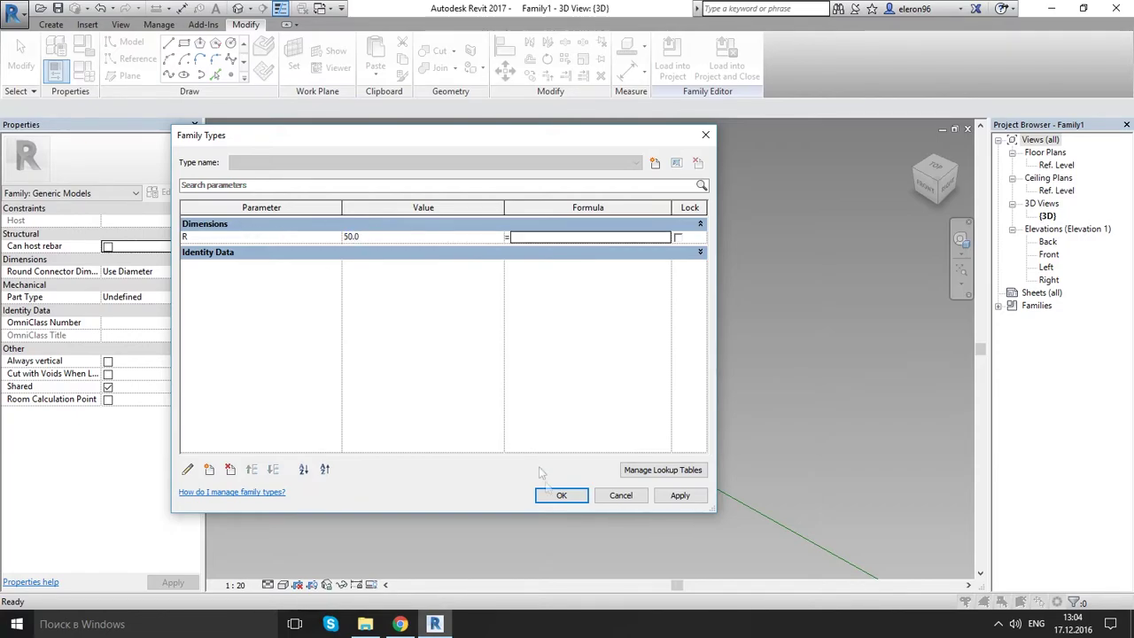
left_click(378, 236)
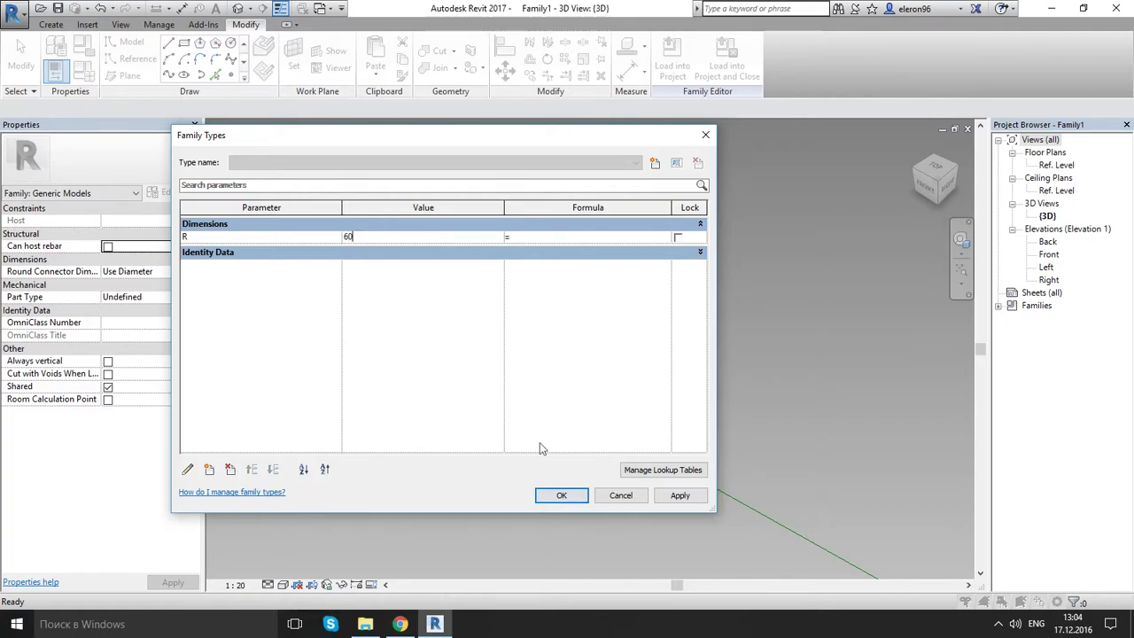
type("60")
left_click(561, 496)
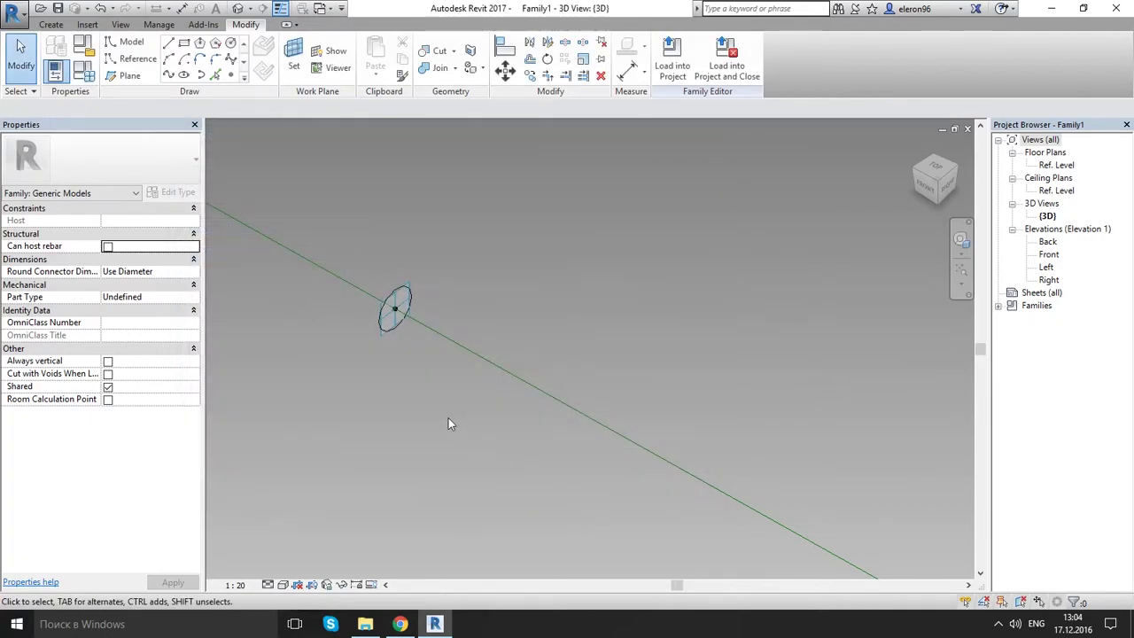
- Label the circle's radial dimension with parameter R
left_click(394, 306)
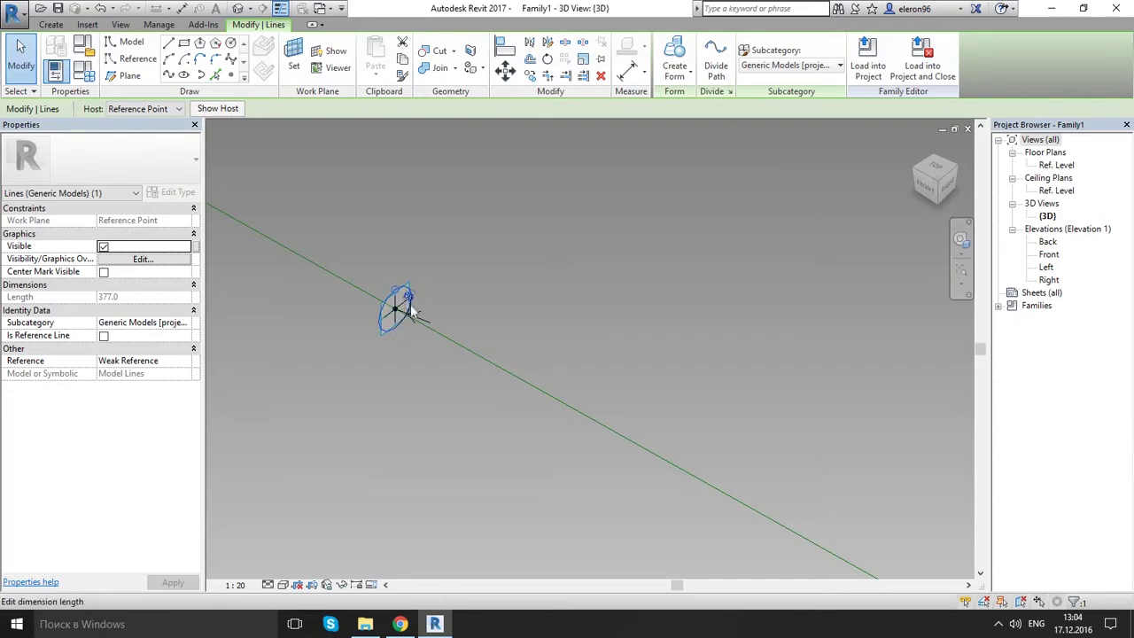
scroll(425, 306, "up", 4)
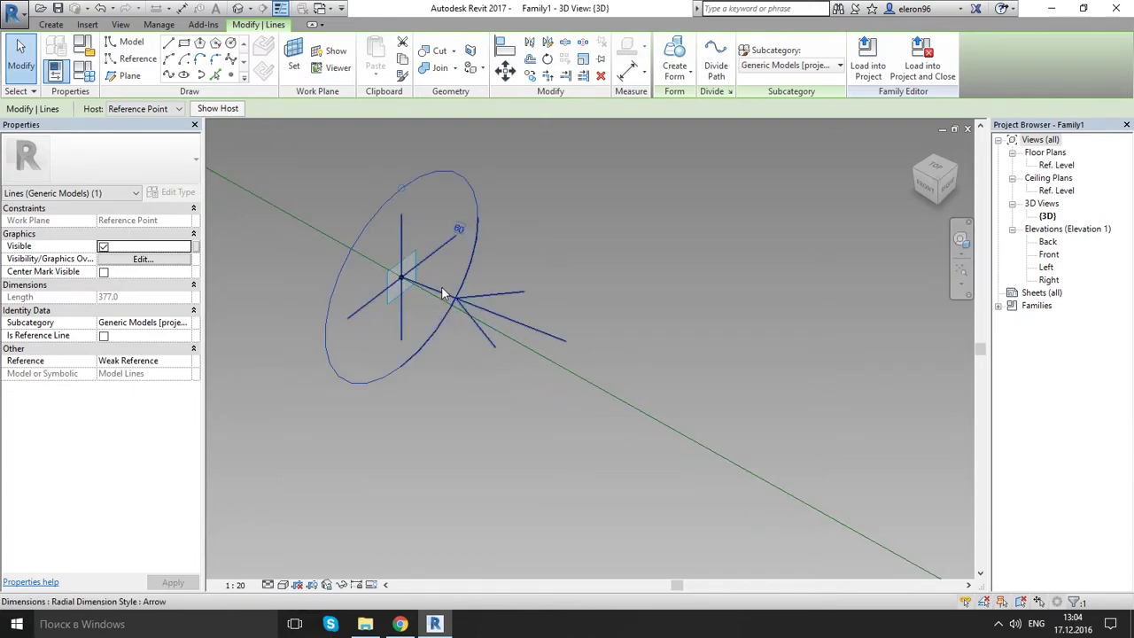
left_click(440, 289)
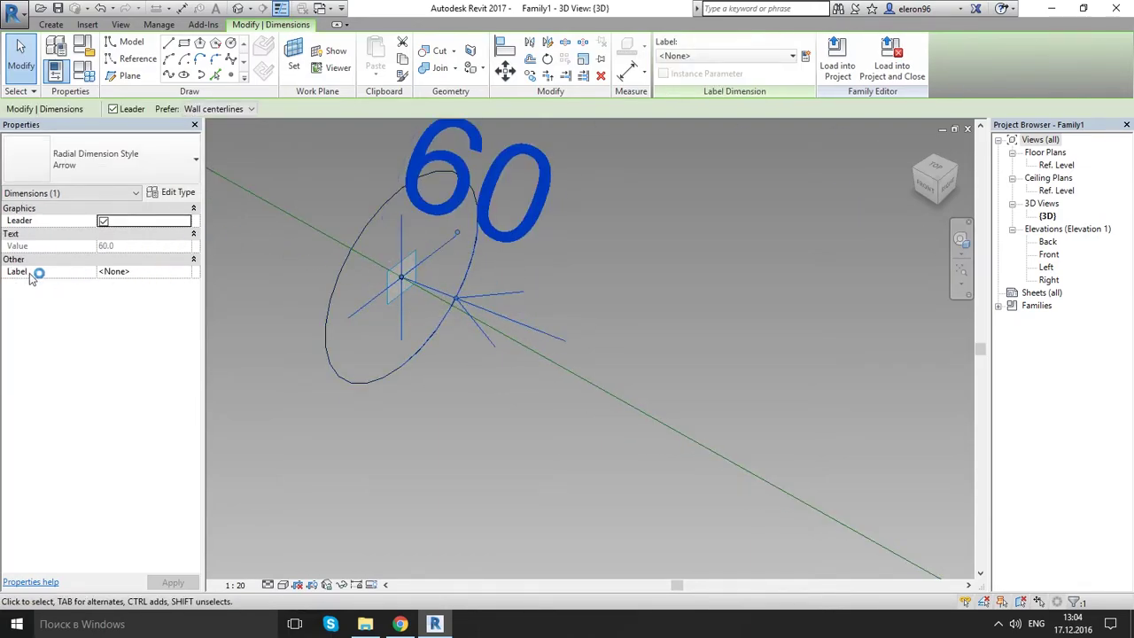
left_click(185, 271)
left_click(185, 271)
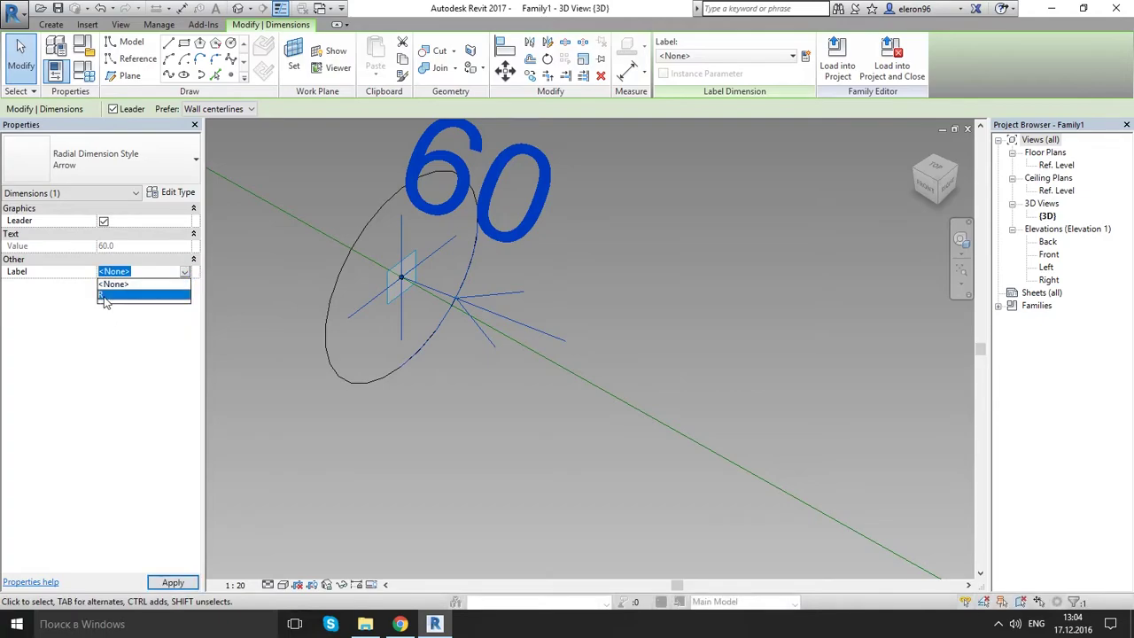
left_click(104, 295)
left_click(173, 582)
left_click(446, 430)
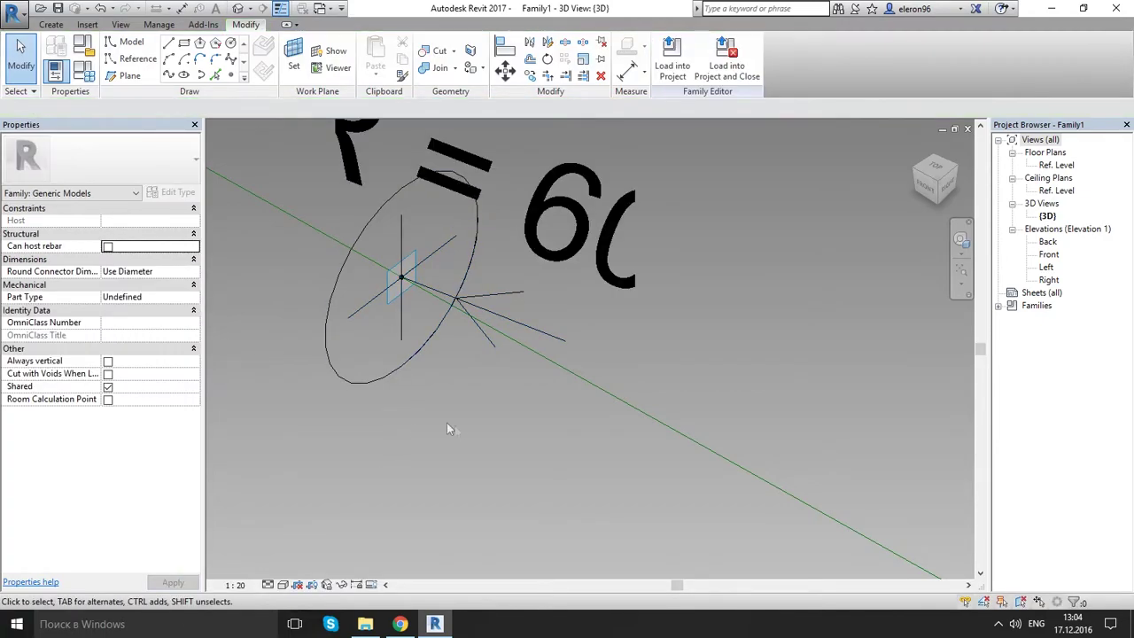
scroll(457, 426, "down", 5)
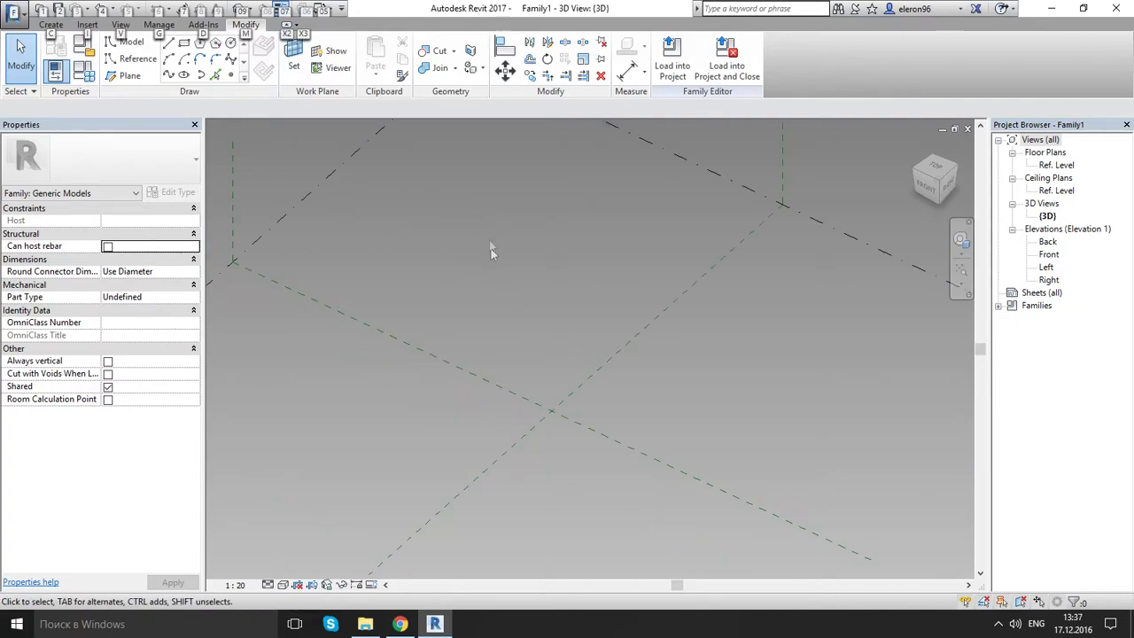
key("Escape")
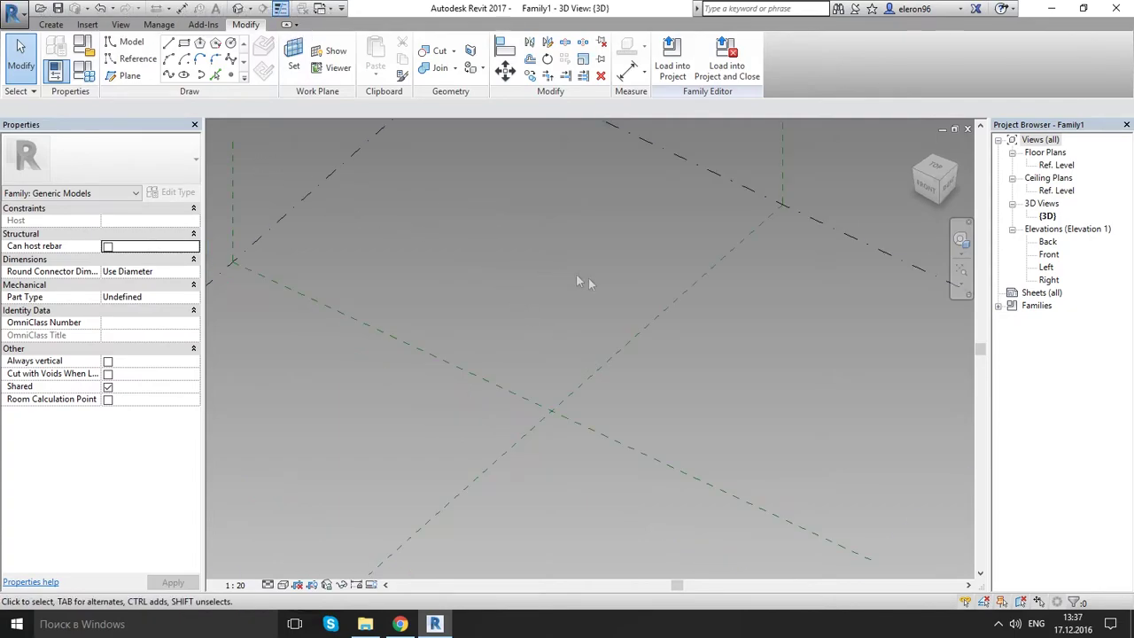
left_click(231, 75)
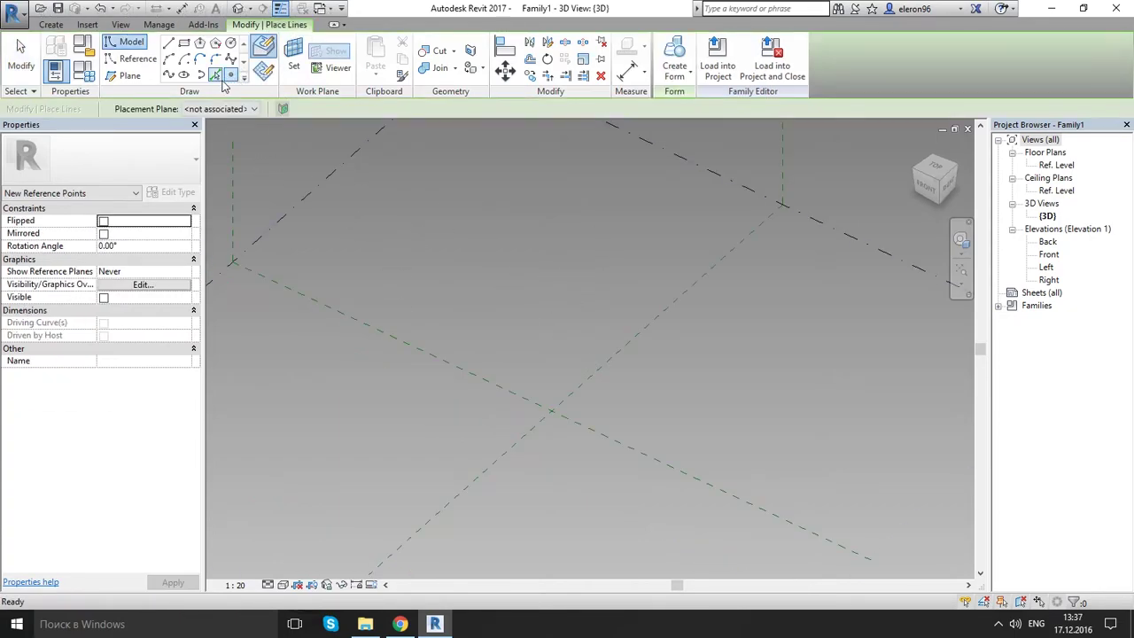
left_click(239, 111)
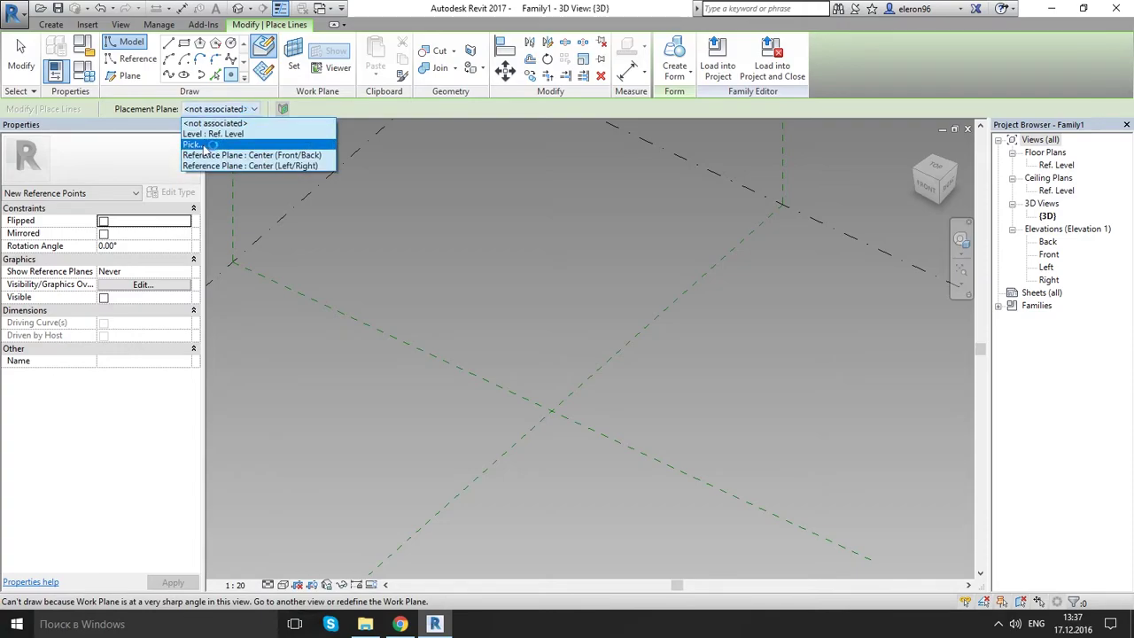
left_click(213, 146)
- Place two reference points on the Ref. Level placement plane and make both adaptive
left_click(230, 75)
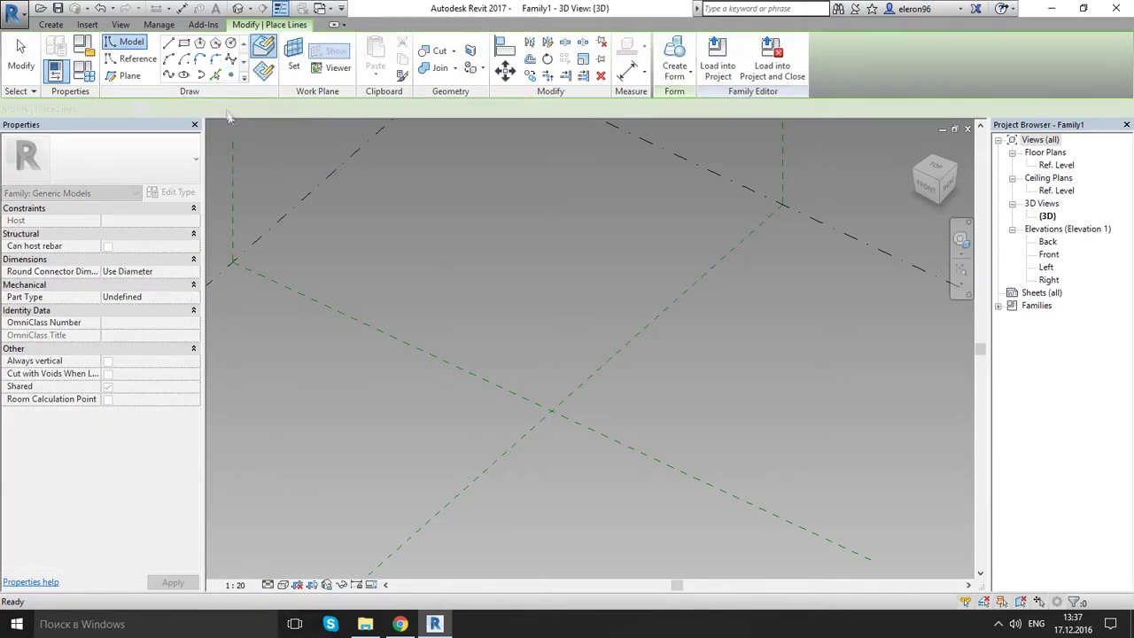
left_click(222, 108)
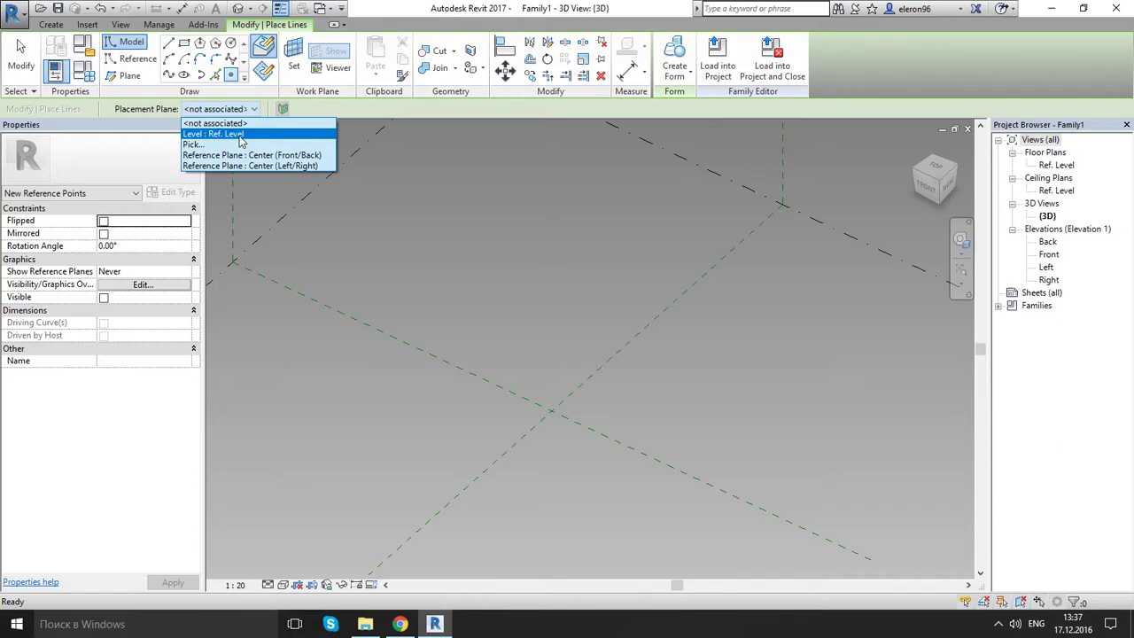
left_click(237, 135)
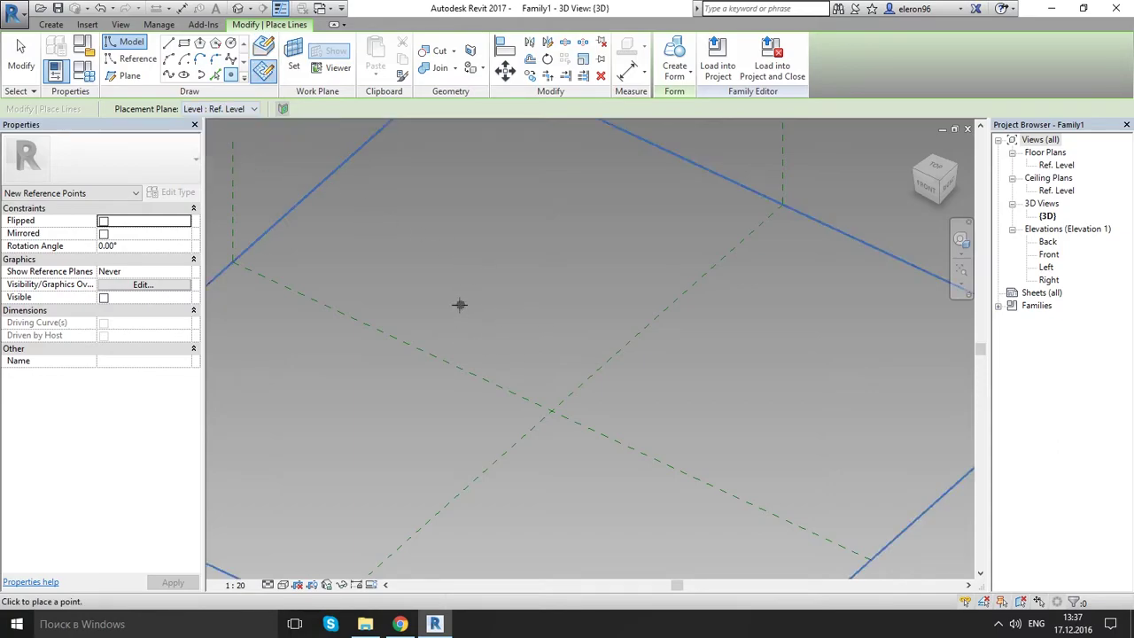
left_click(630, 408)
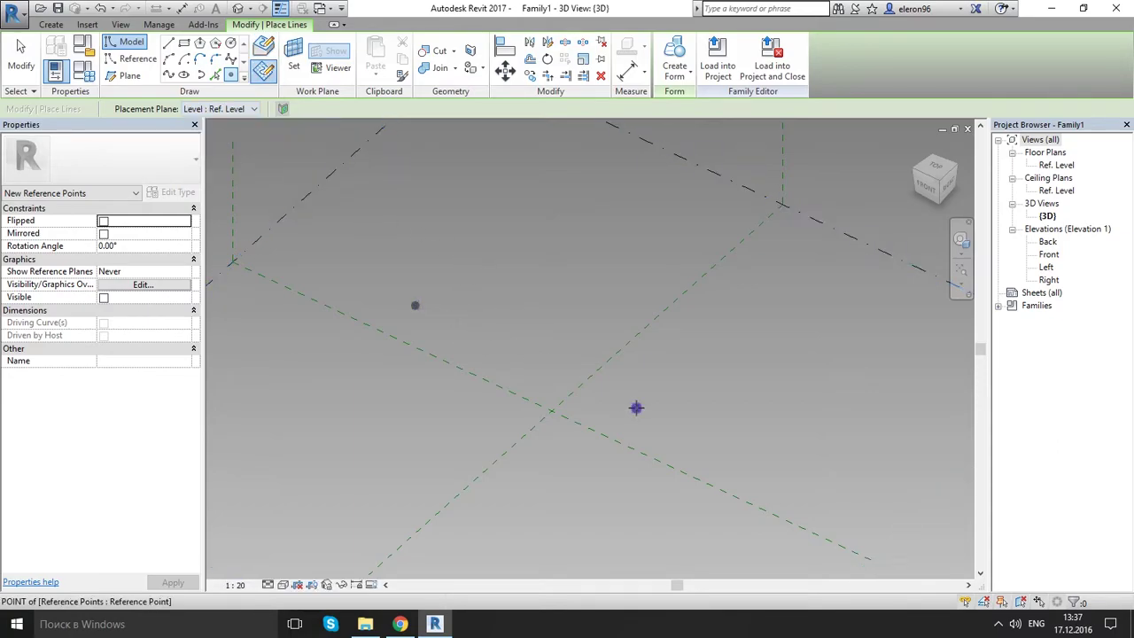
key("Escape")
key("Escape")
left_click_drag(352, 219, 679, 418)
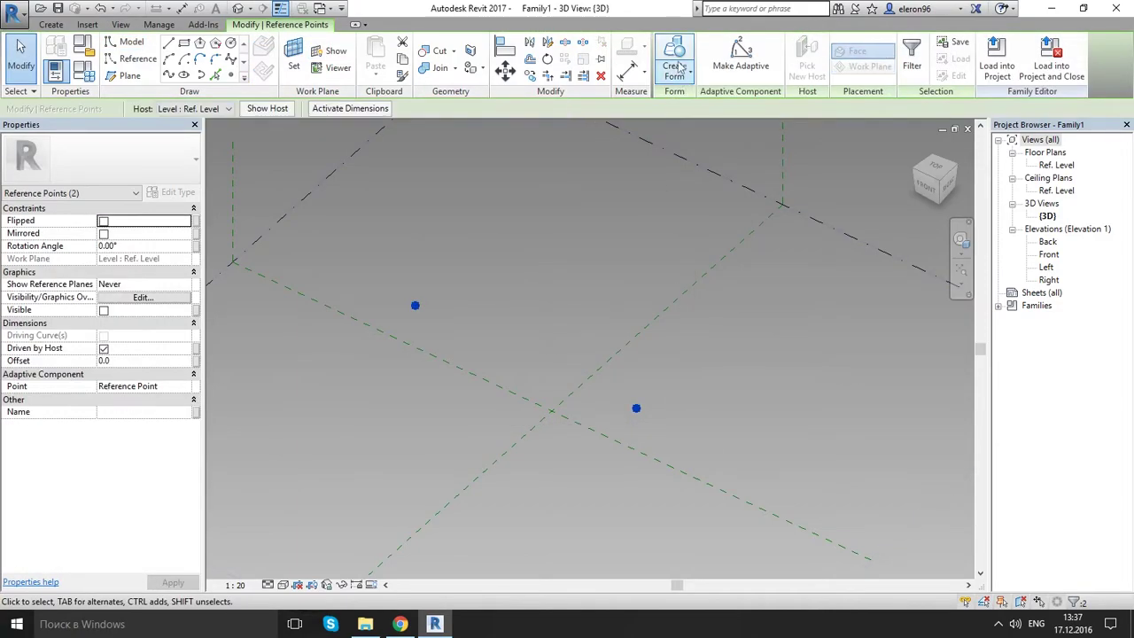
left_click(740, 61)
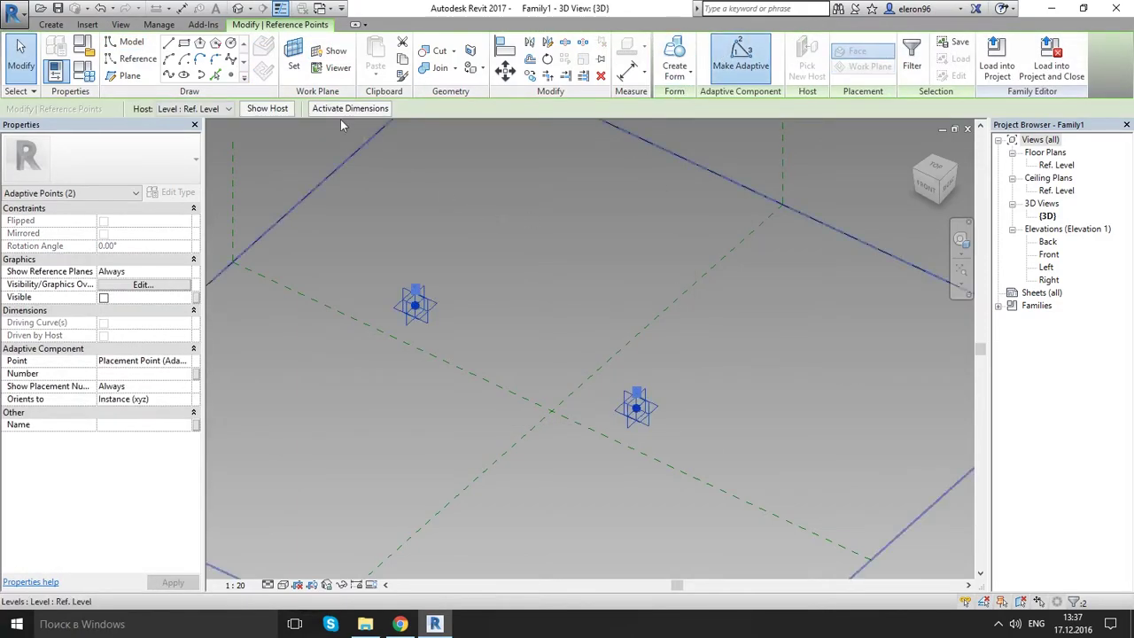
- Join the two adaptive points with a spline through points and set it as a reference line
left_click(169, 75)
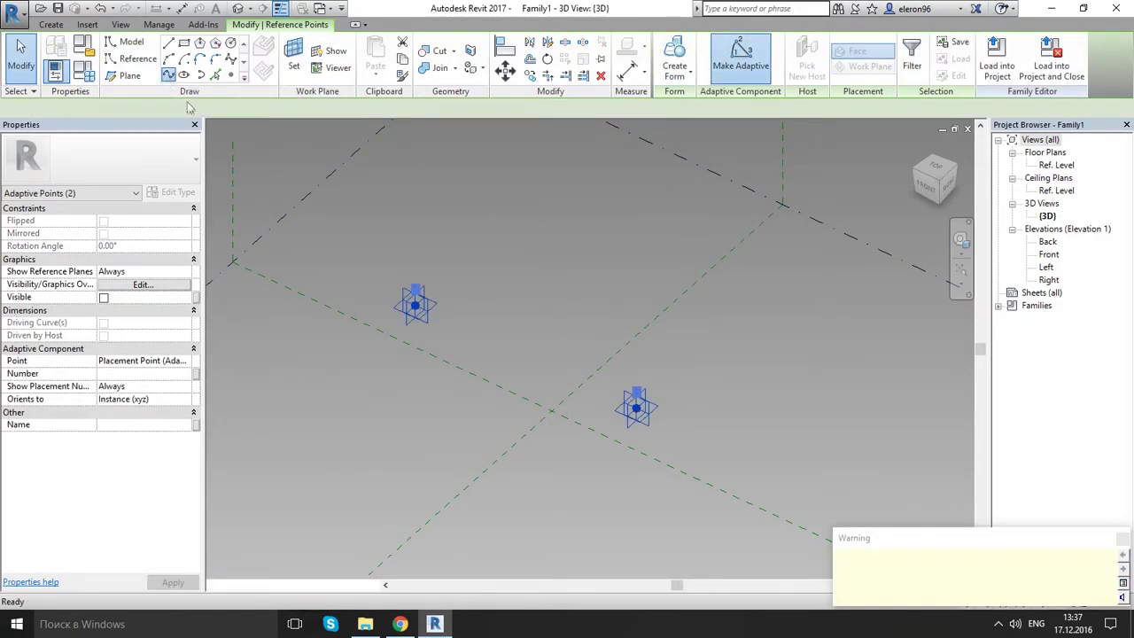
left_click(594, 347)
left_click(577, 362)
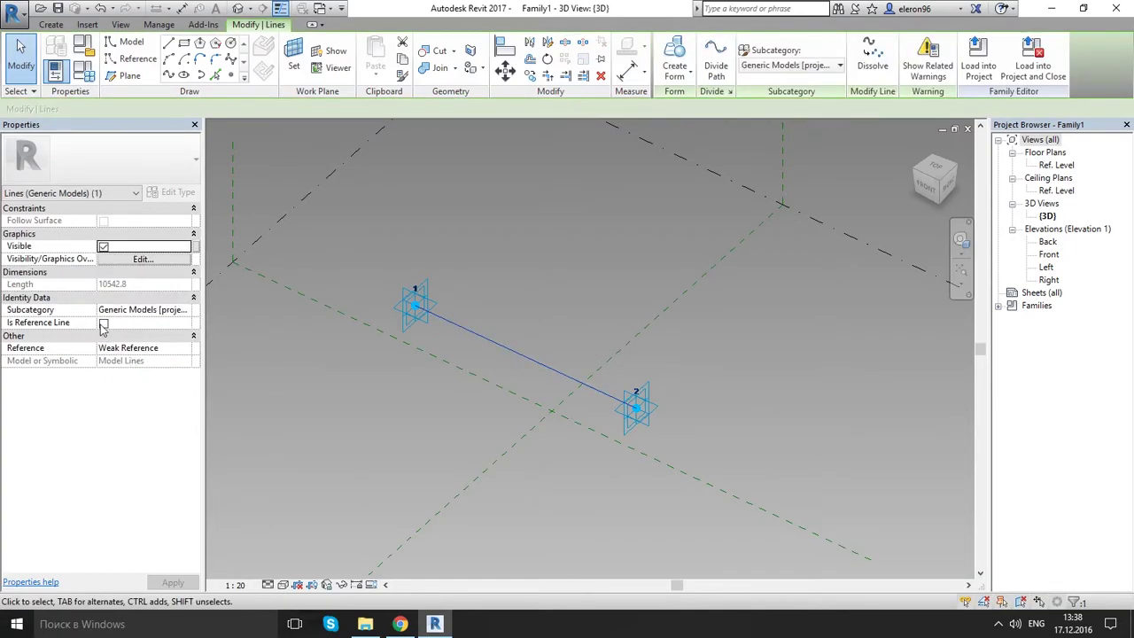
left_click(103, 322)
left_click(551, 272)
- Place two reference points along the reference line between adaptive points 1 and 2
mouse_move(551, 272)
middle_mouse_down("shift")
mouse_move(563, 345)
mouse_move(578, 360)
middle_mouse_up("shift")
left_click(230, 75)
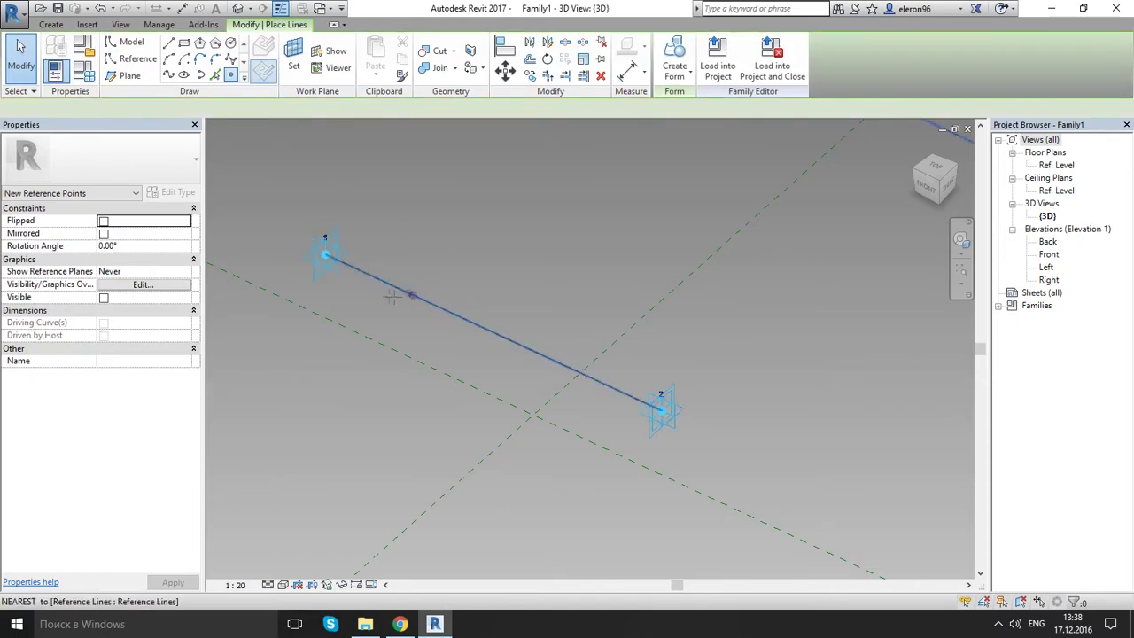
left_click(414, 294)
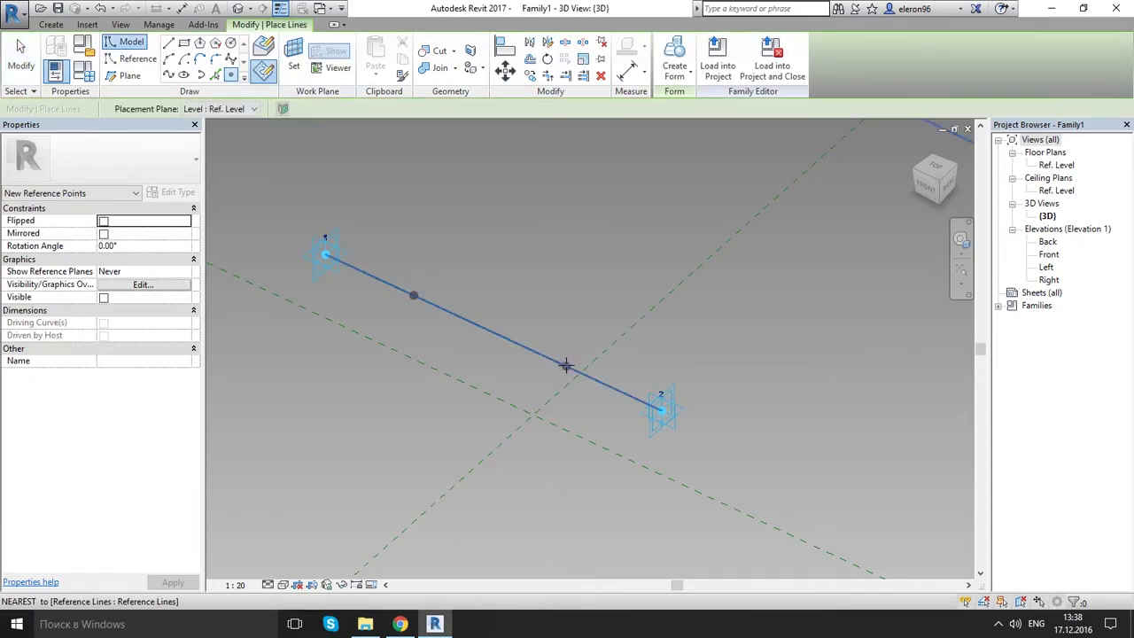
left_click(565, 365)
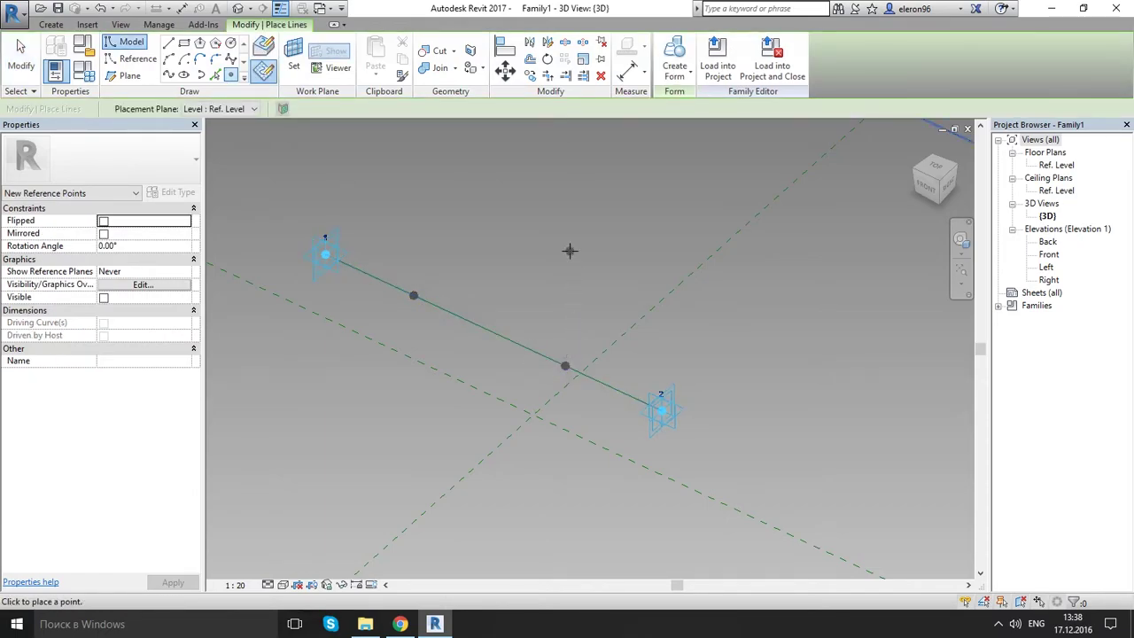
key("Escape")
key("Escape")
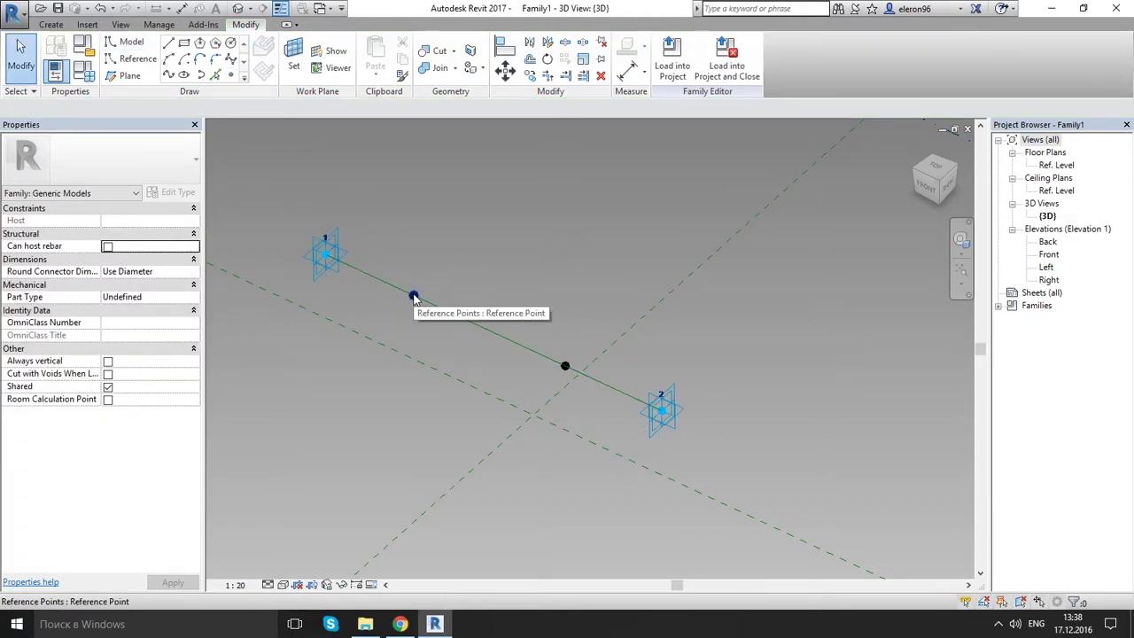
- Try moving adaptive point 1 and undo the move
left_click(336, 255)
left_click_drag(346, 251, 416, 194)
key("ctrl+z")
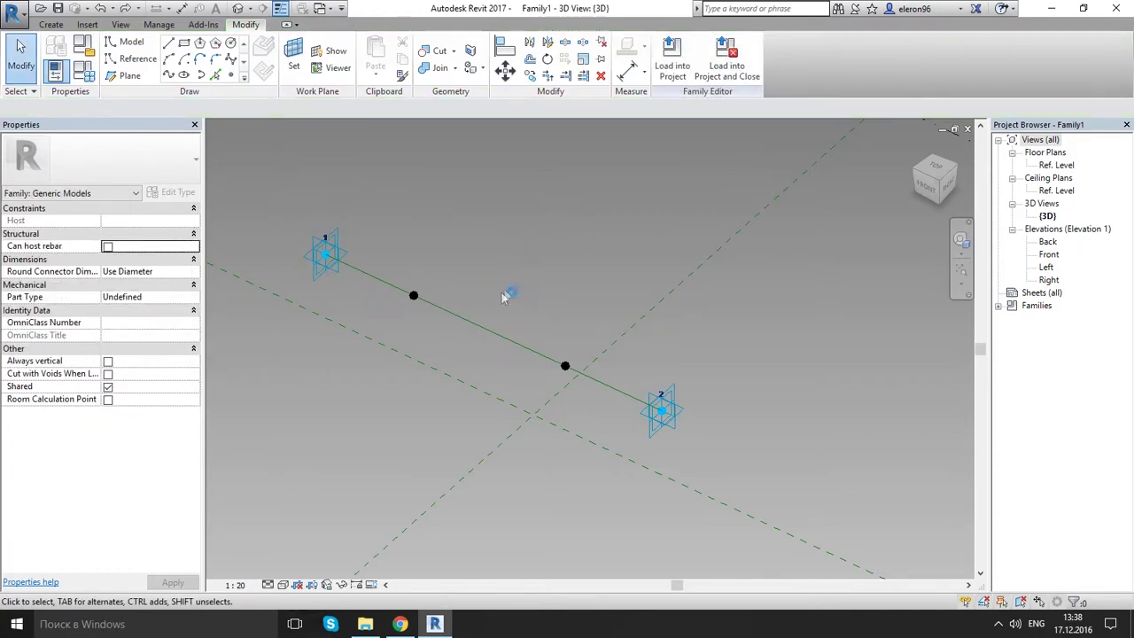
- Rehost both intermediate reference points onto the reference line with Pick New Host
middle_click_drag(506, 291, 528, 228, "shift")
middle_click_drag(478, 344, 407, 260, "shift")
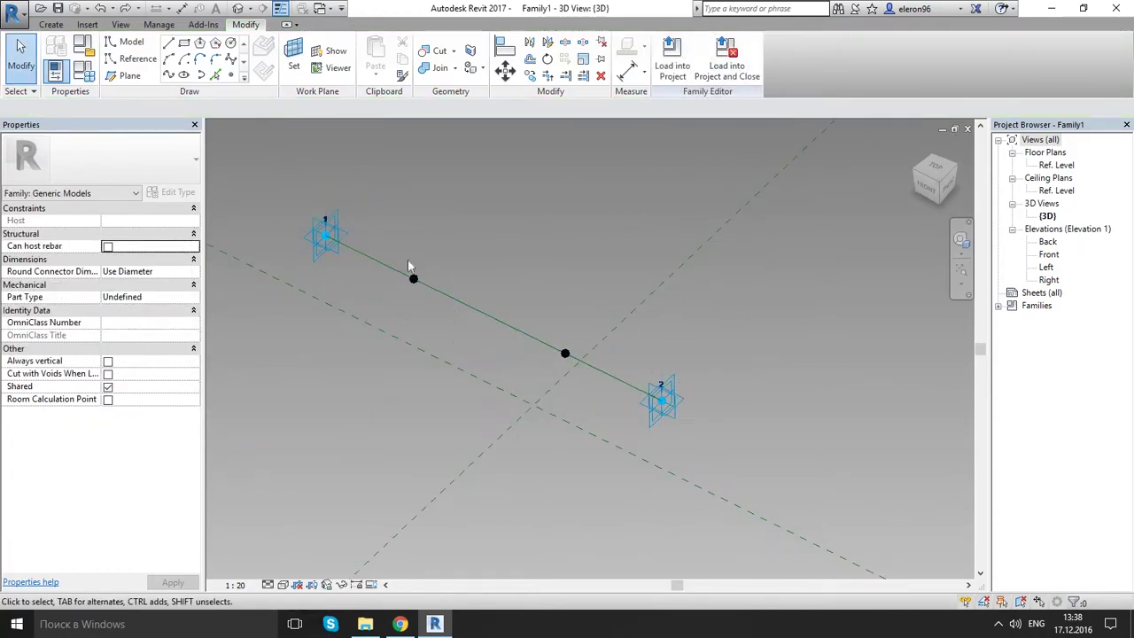
left_click_drag(405, 251, 440, 319)
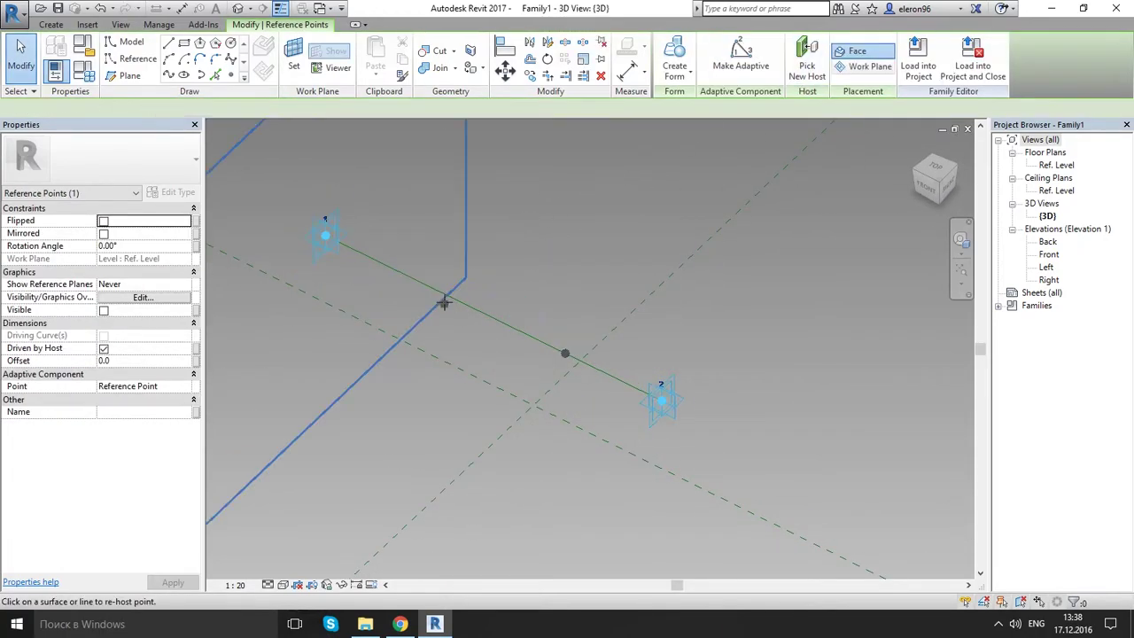
left_click(416, 281)
left_click_drag(554, 289, 607, 391)
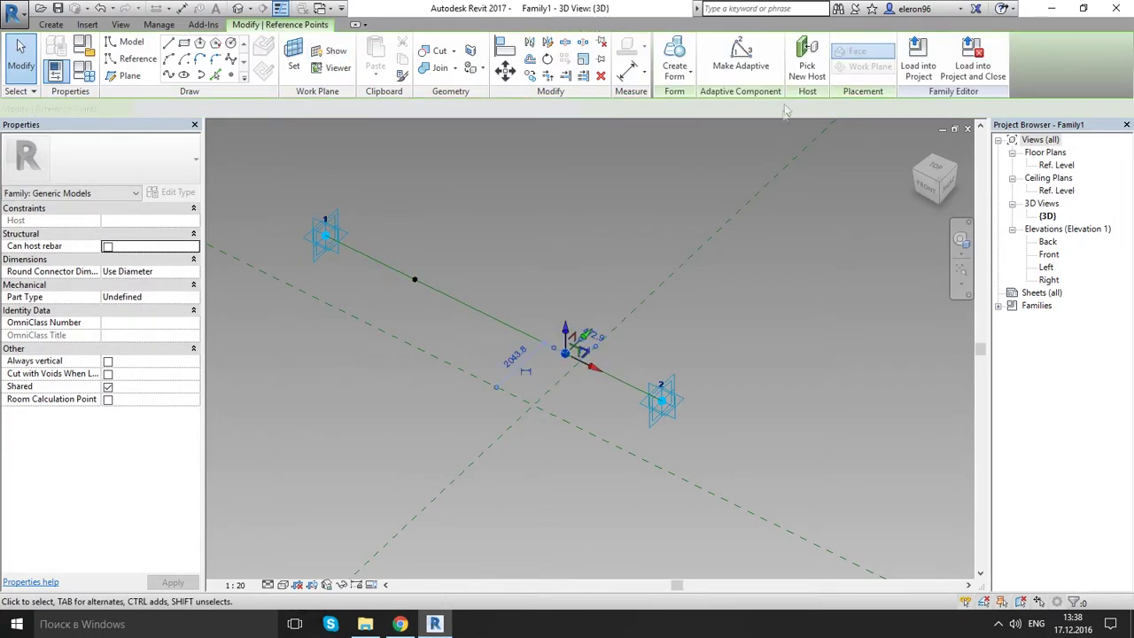
left_click(807, 67)
left_click(548, 346)
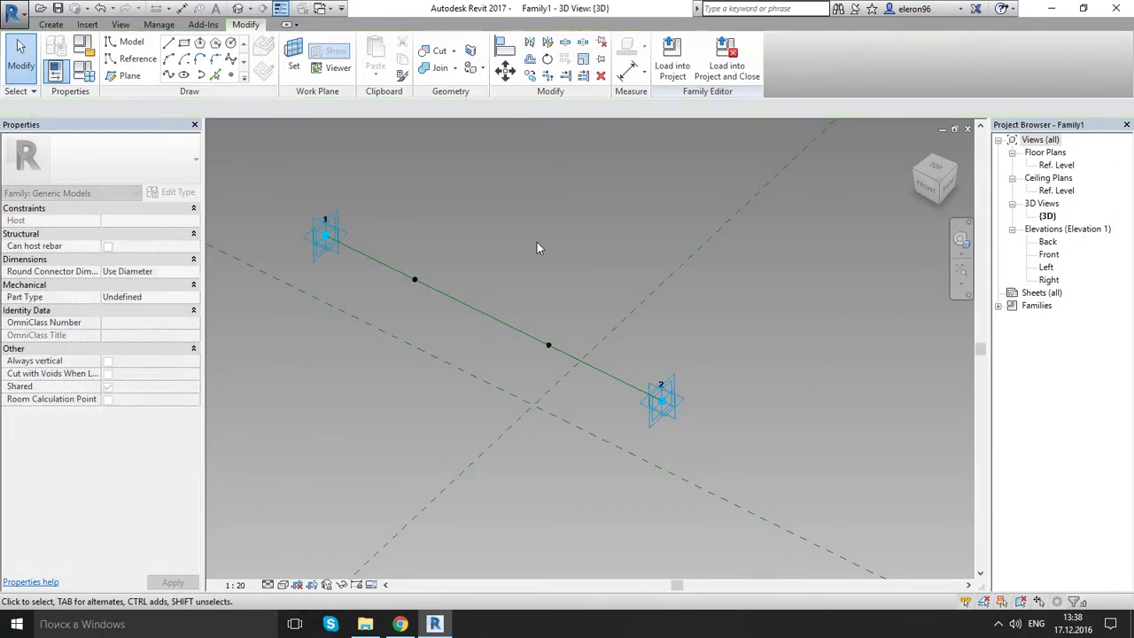
- Load the Pipe_Profile family from the Profiles folder inside the Family library folder
middle_click_drag(529, 242, 469, 273)
scroll(462, 358, "up", 2)
scroll(457, 366, "up", 1)
left_click(120, 24)
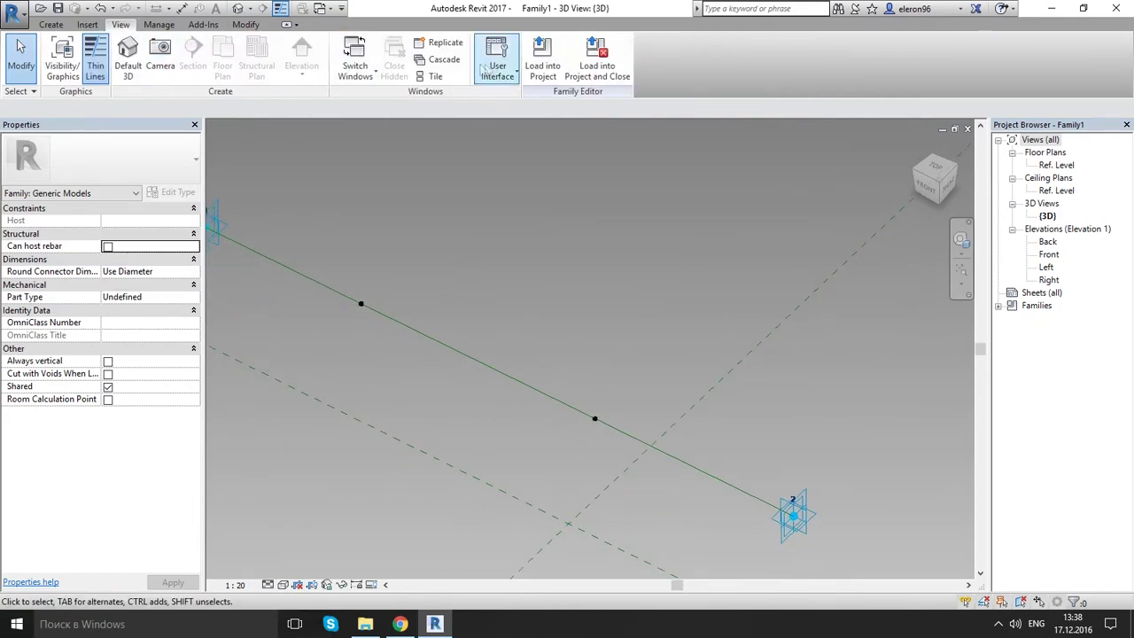
left_click(147, 27)
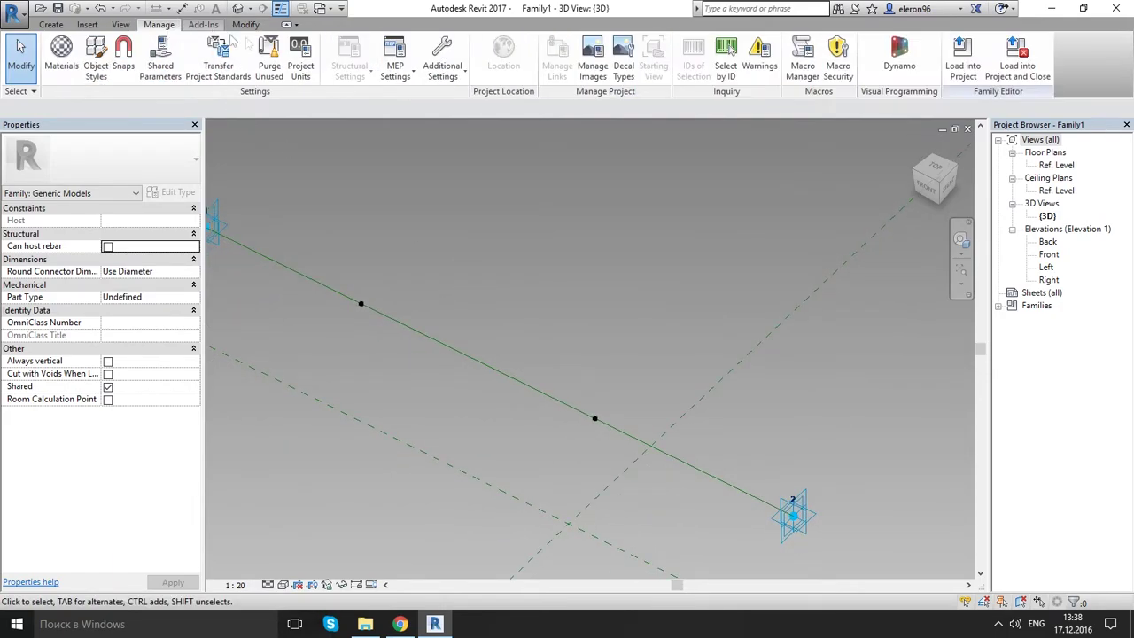
left_click(88, 26)
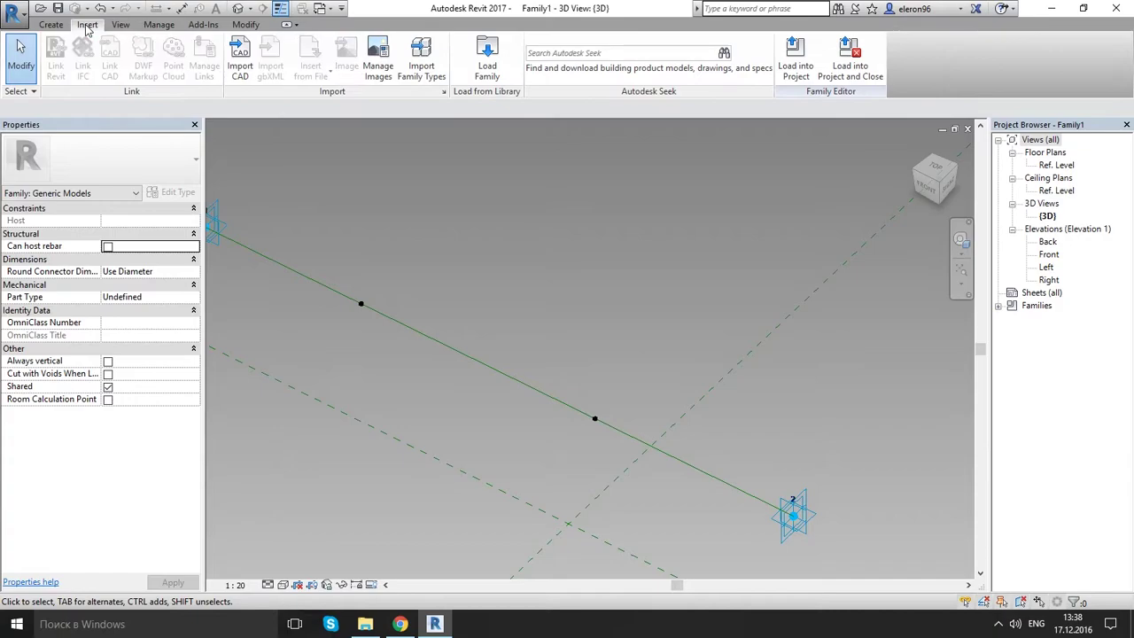
left_click(488, 63)
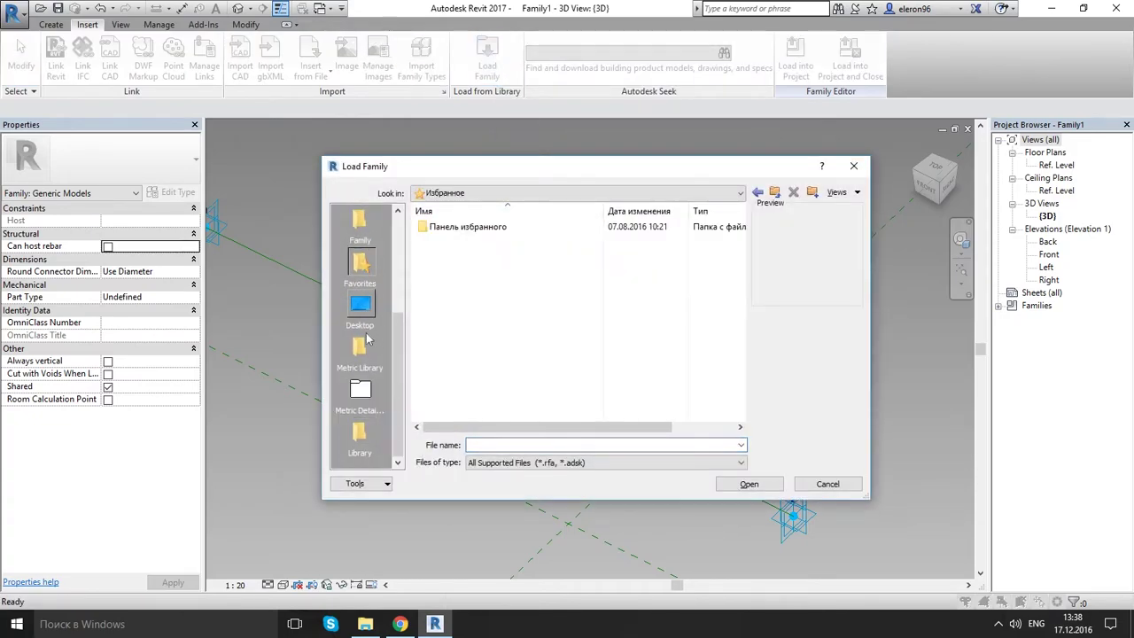
left_click(368, 339)
left_click(363, 223)
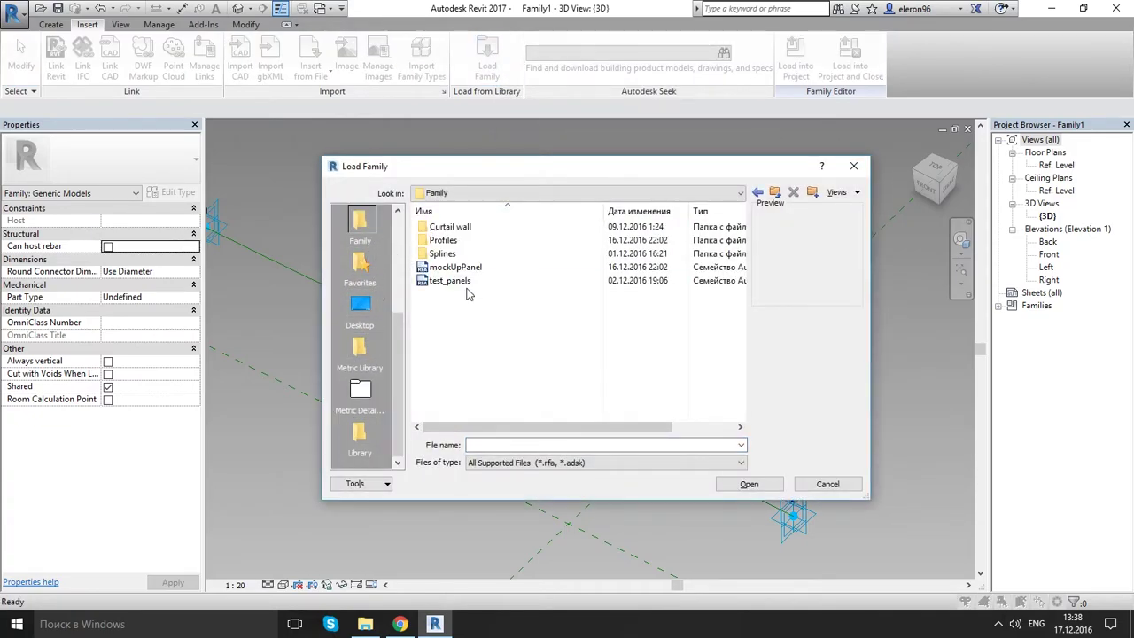
double_click(442, 240)
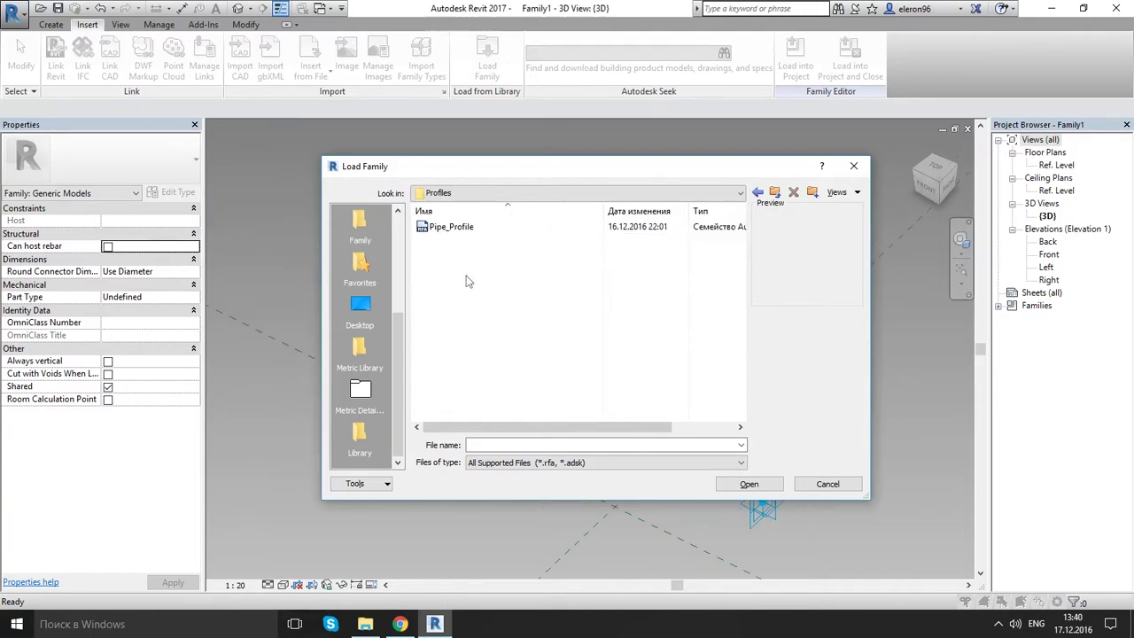
left_click(462, 229)
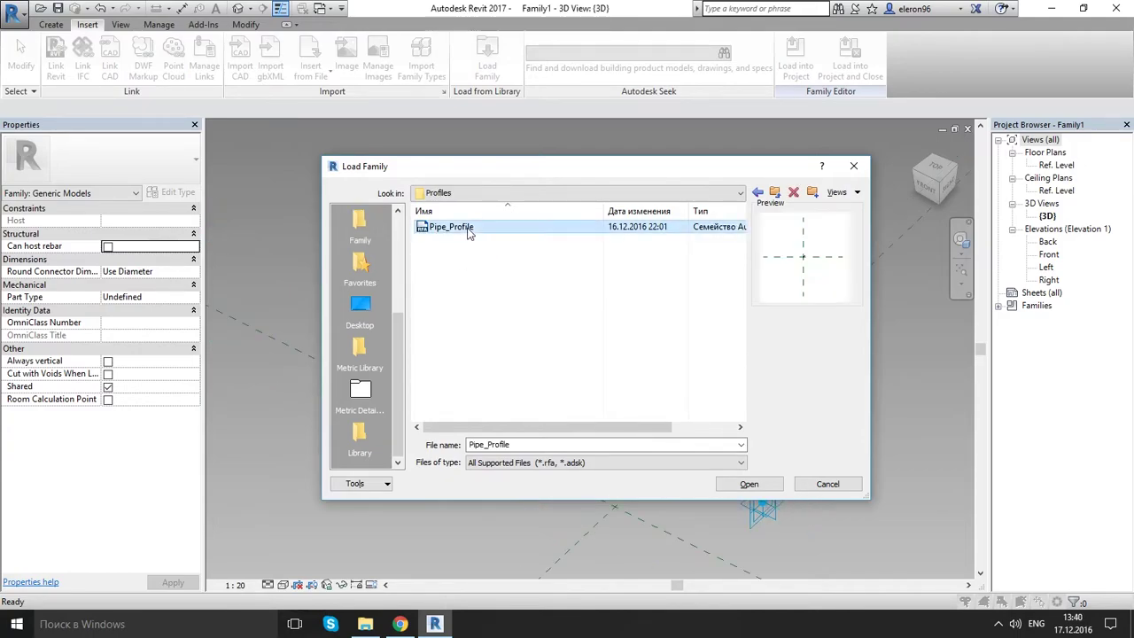
left_click(767, 487)
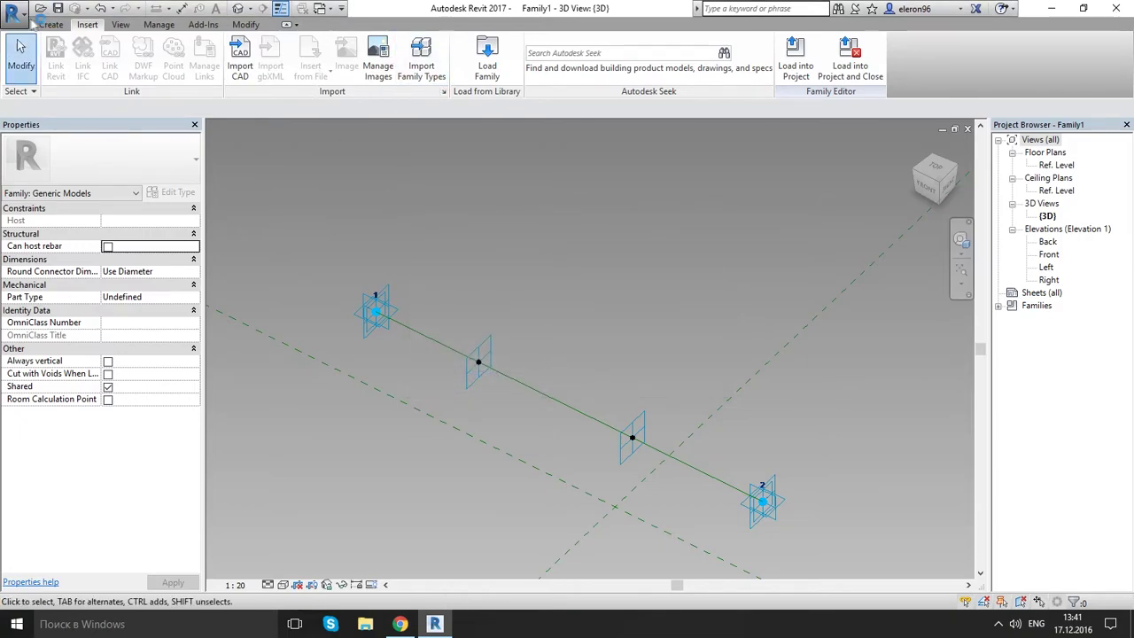
- Place a Pipe_Profile component on the intermediate reference point nearer adaptive point 1, using that point's plane as the work plane
left_click(382, 55)
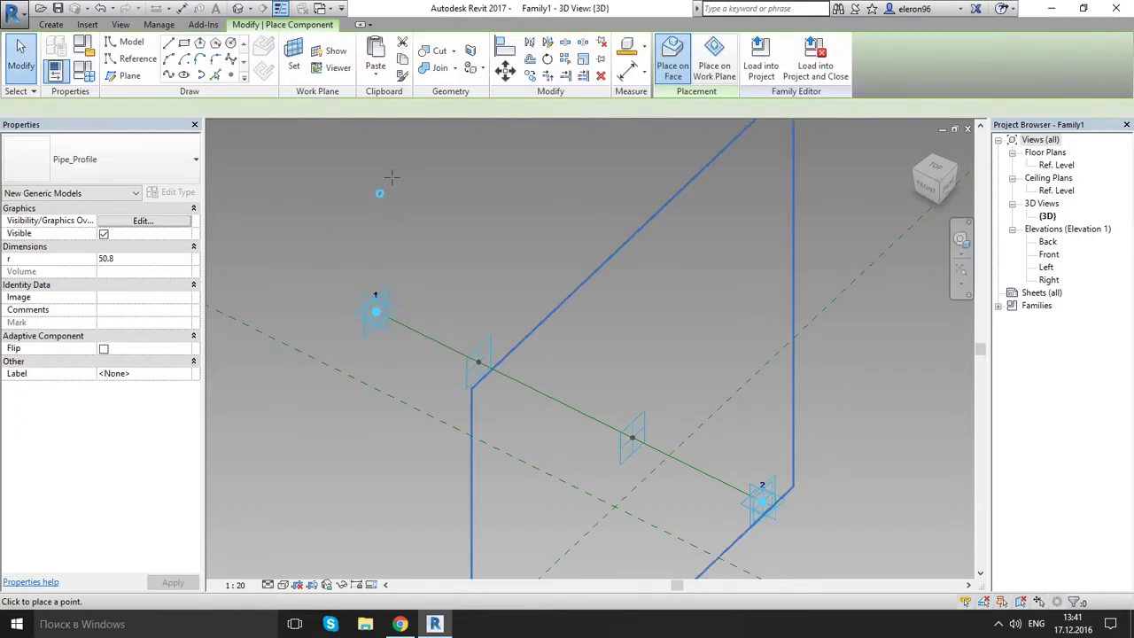
left_click(125, 164)
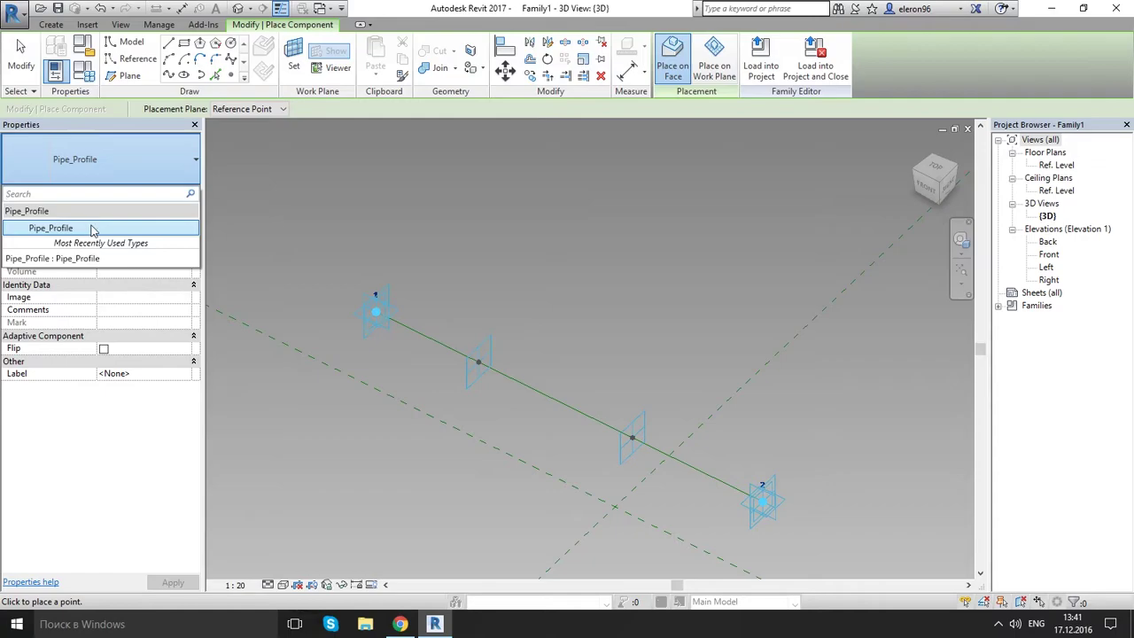
left_click(93, 230)
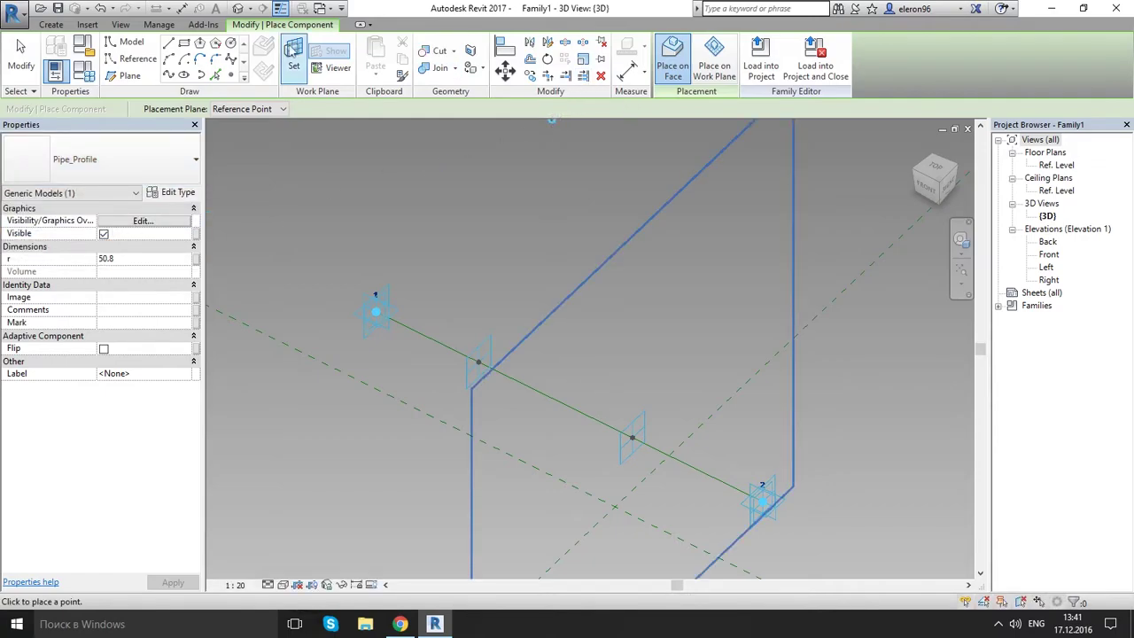
left_click(293, 53)
left_click(477, 365)
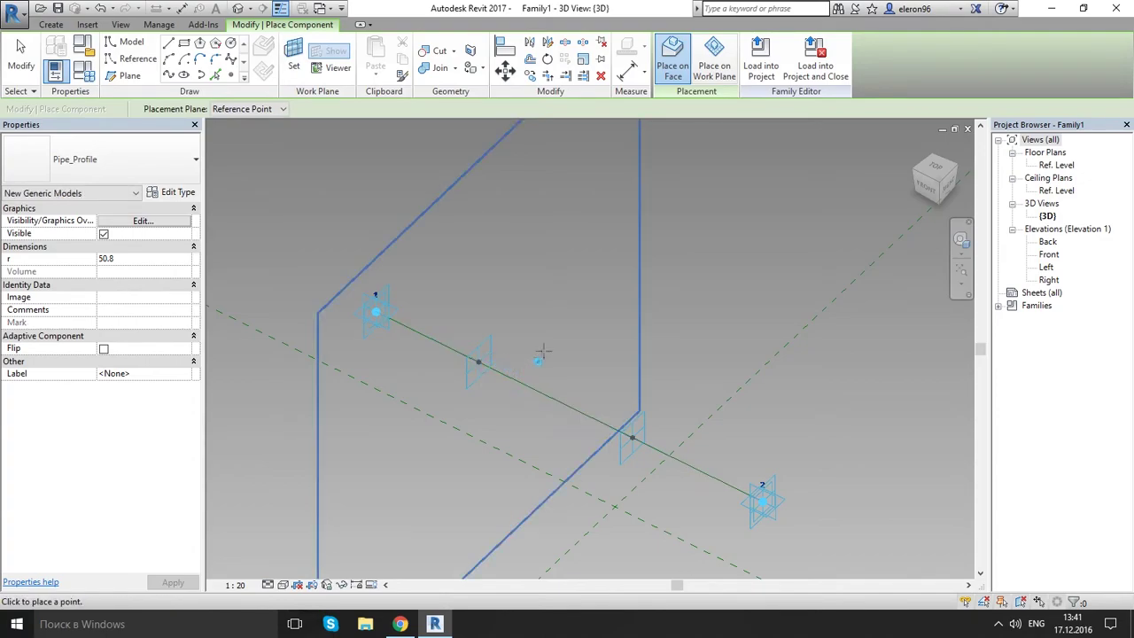
- Place a second Pipe_Profile on the intermediate reference point nearer adaptive point 2, using its plane as the work plane
left_click(295, 58)
left_click(634, 419)
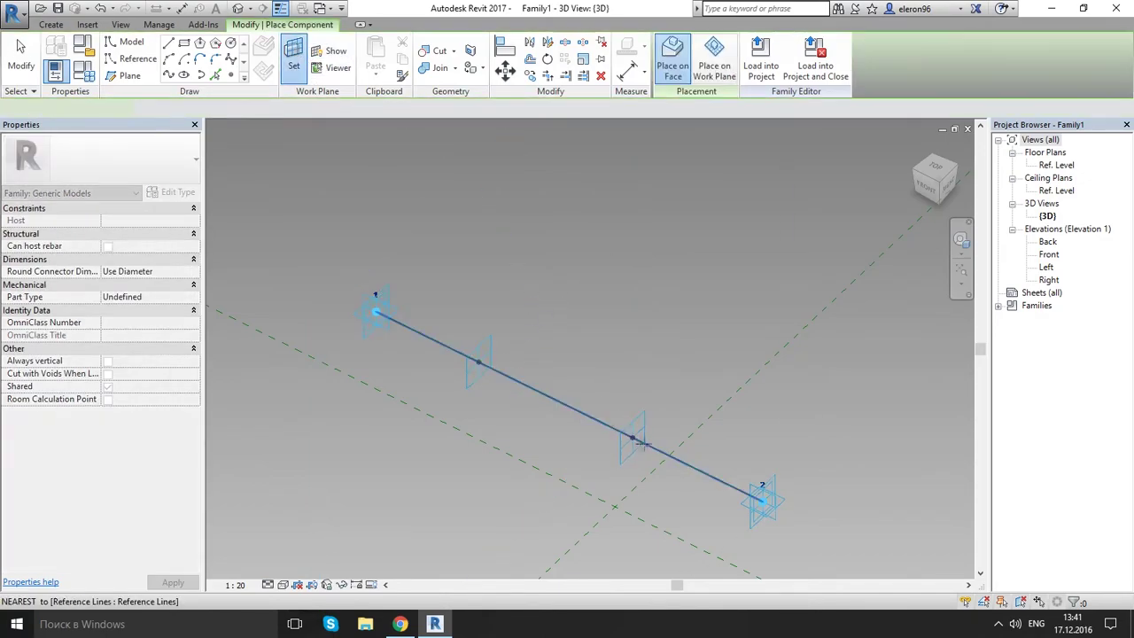
scroll(472, 354, "up", 3)
key("Escape")
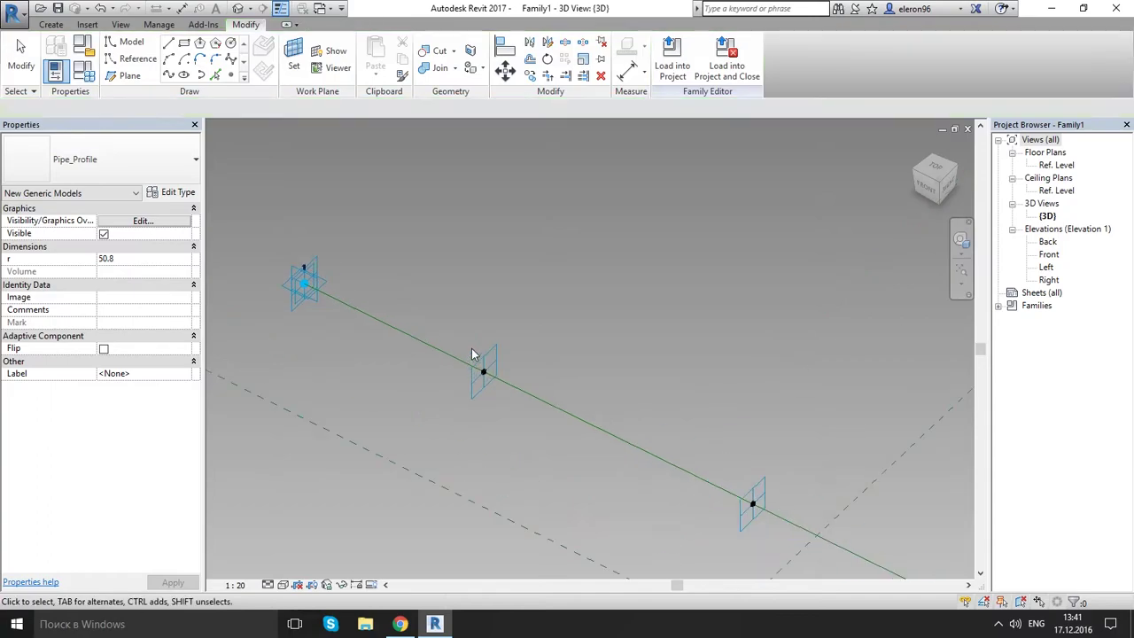
scroll(496, 400, "up", 8)
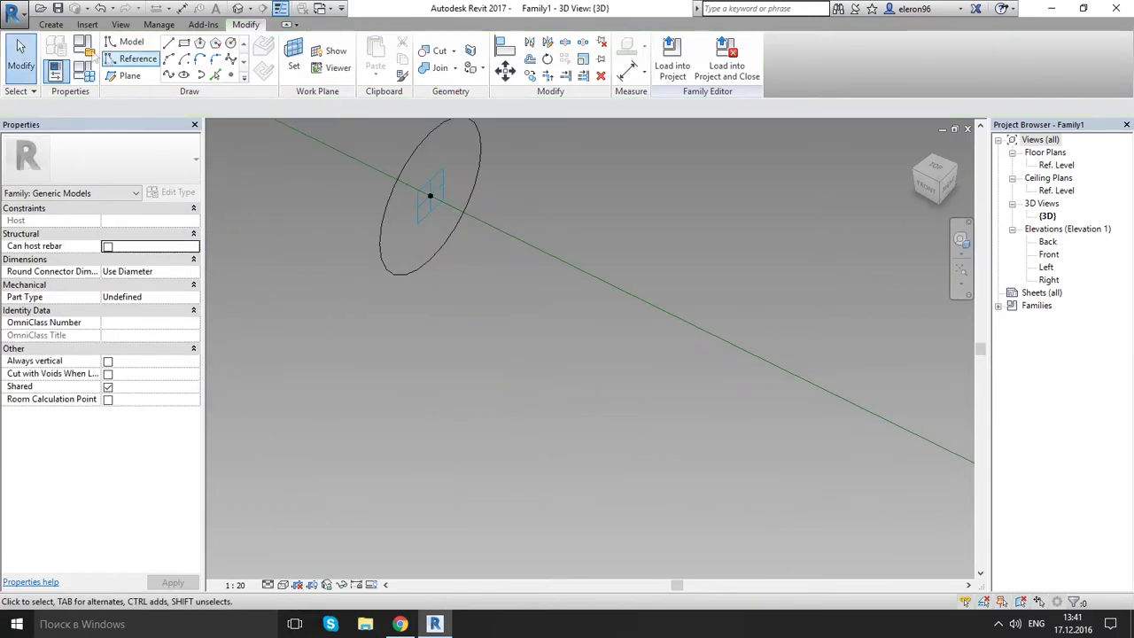
- Create an instance length family parameter R under Dimensions and set its value to 60
left_click(55, 71)
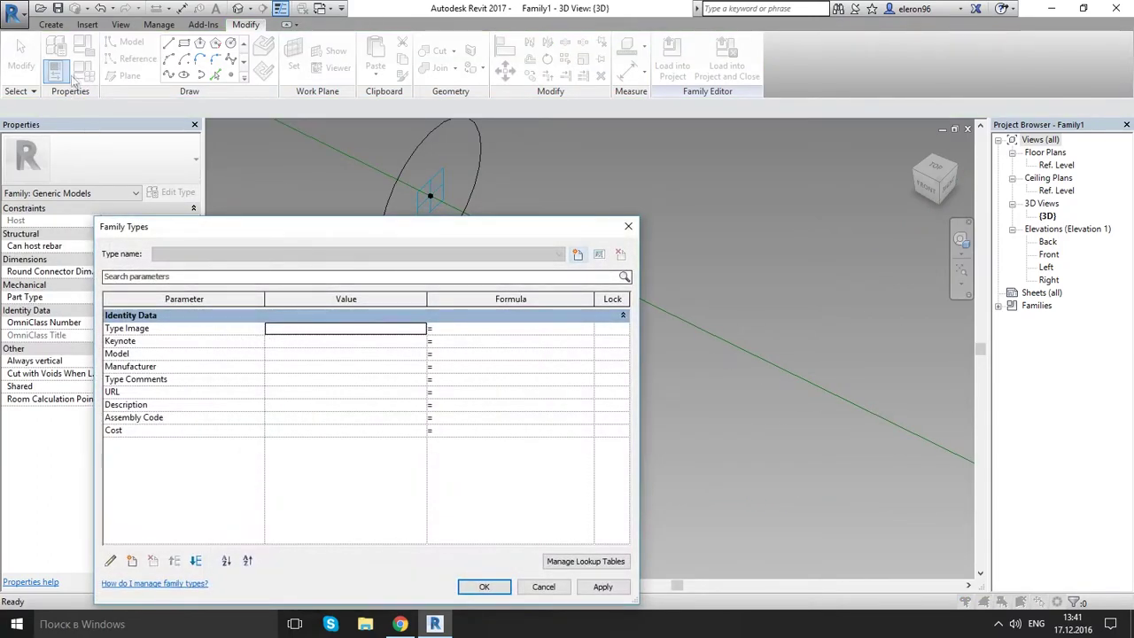
left_click_drag(334, 228, 425, 158)
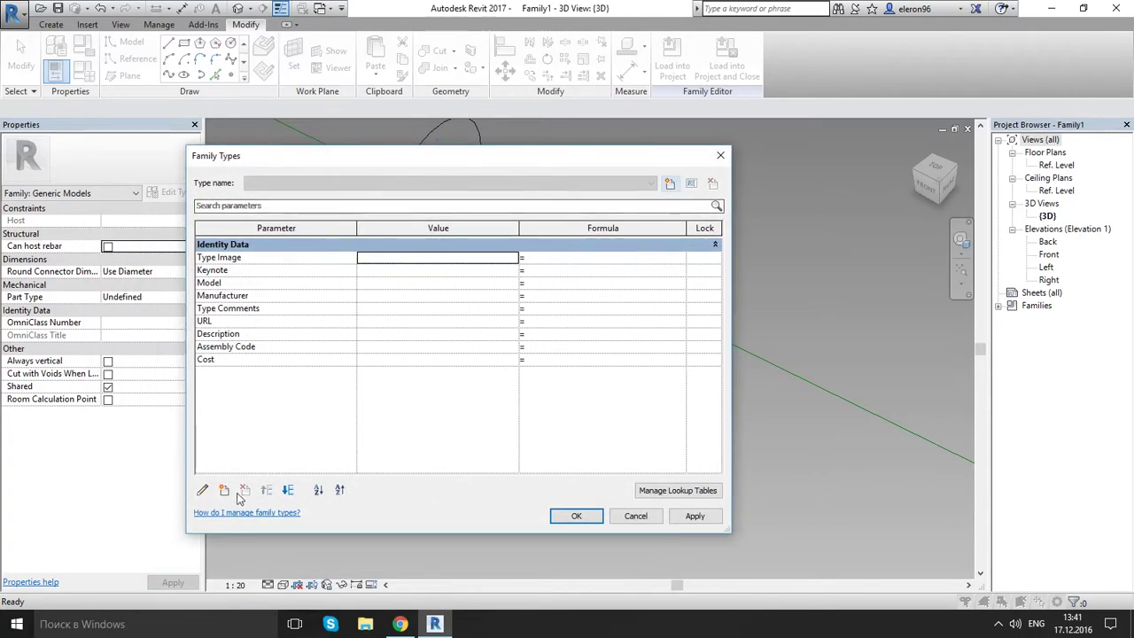
left_click(225, 491)
type("R")
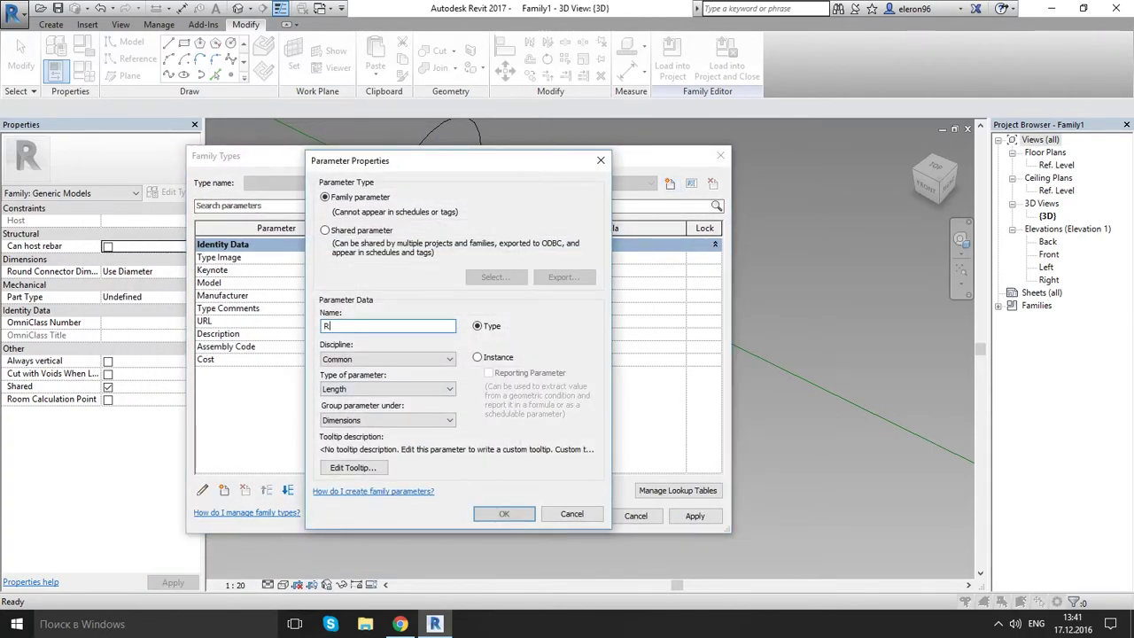
left_click(478, 357)
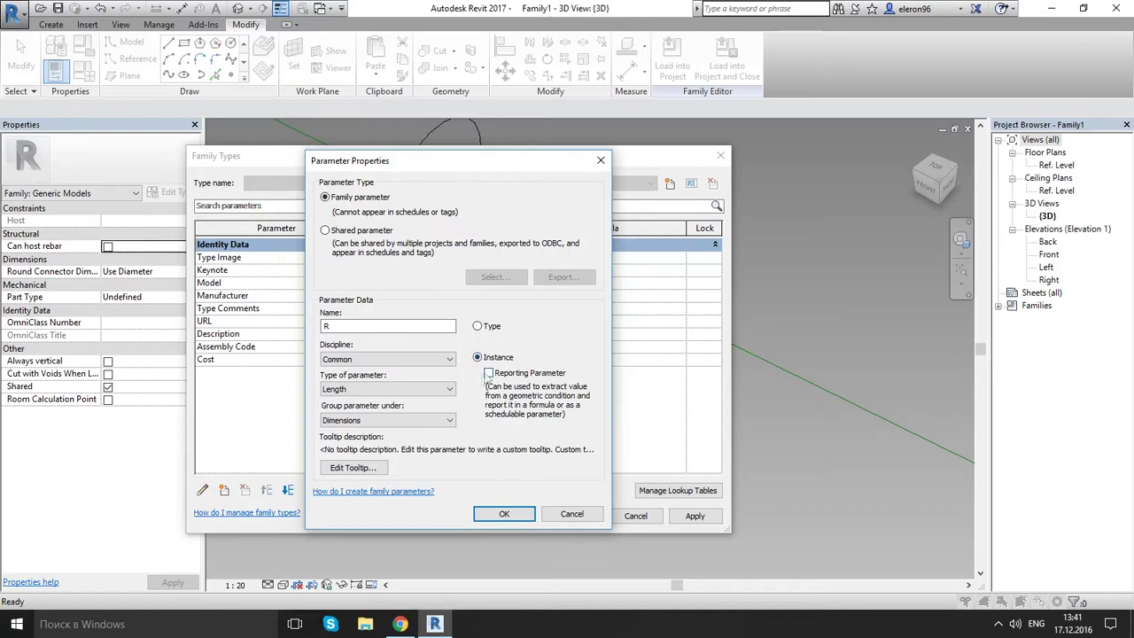
left_click(503, 514)
left_click(384, 258)
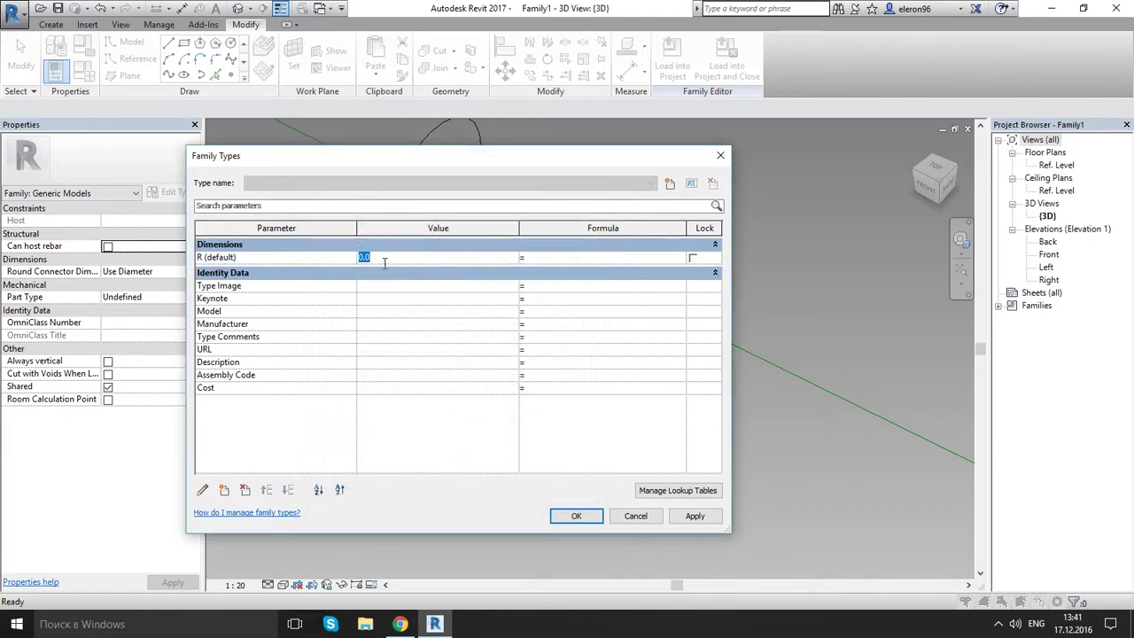
key("Return")
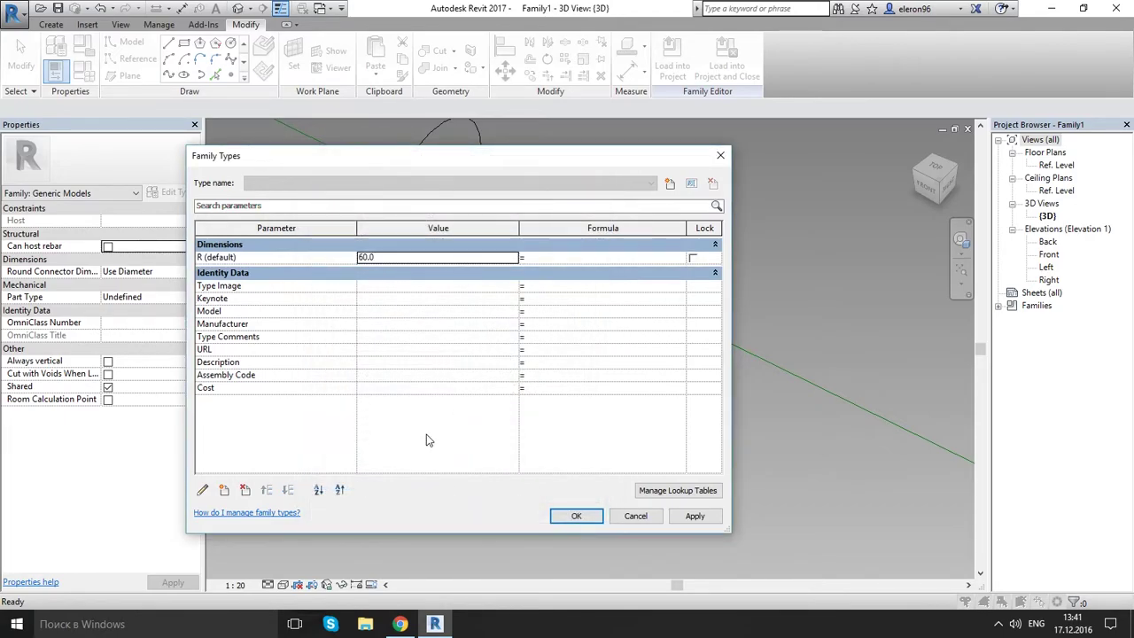
- Add an instance length parameter L1 as a reporting parameter and accept the family types
left_click(224, 490)
type("L1")
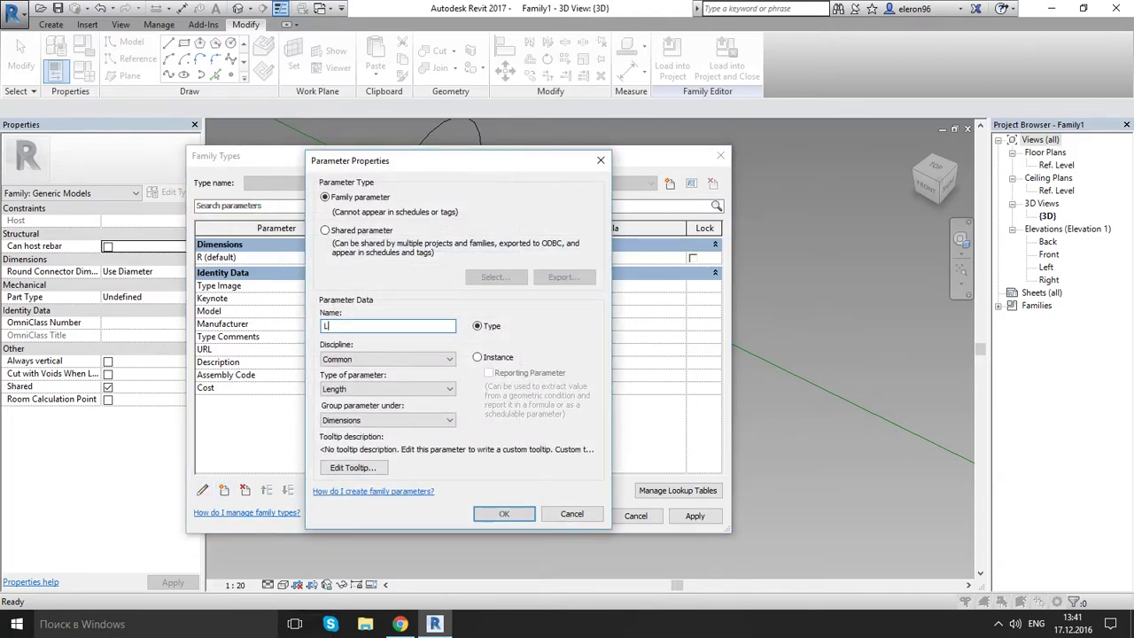
left_click(499, 357)
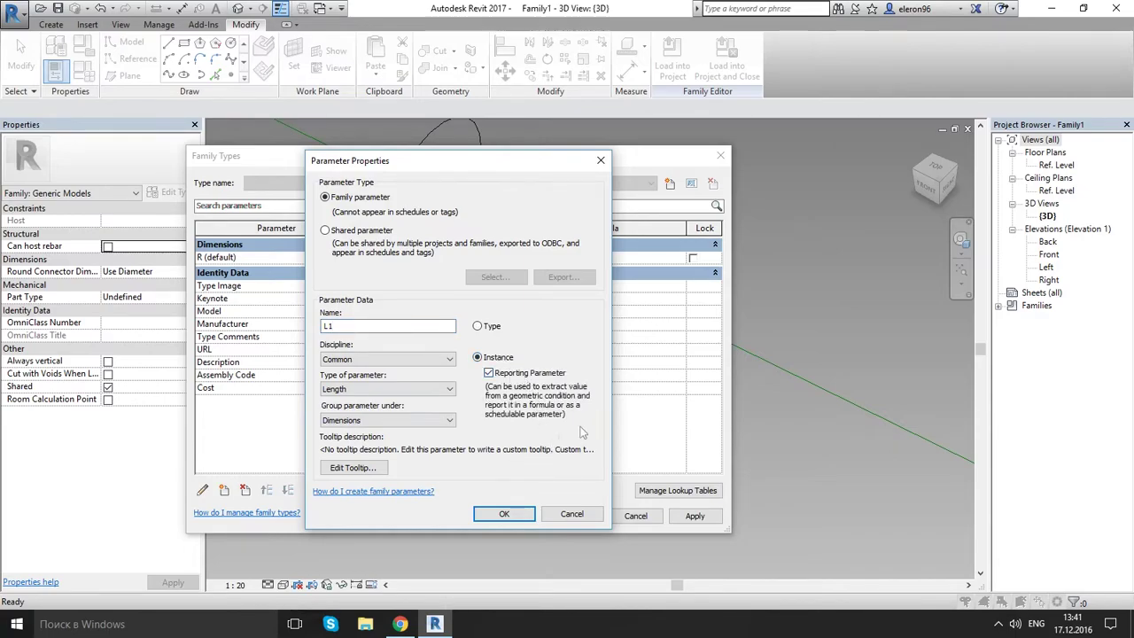
left_click(504, 514)
left_click(577, 513)
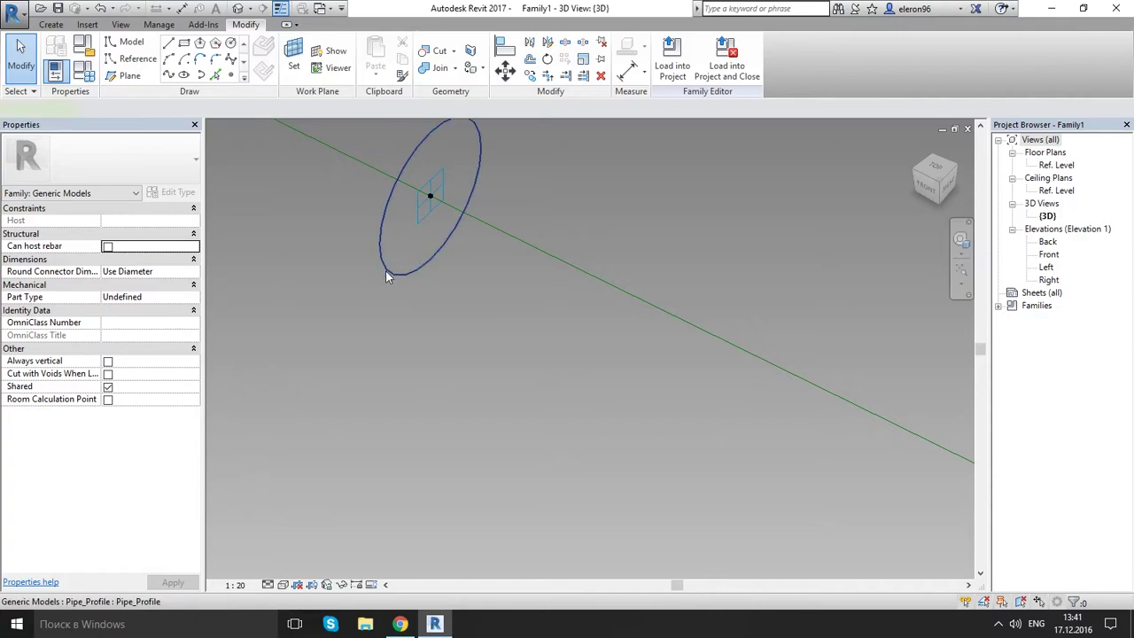
left_click(386, 271)
left_click(182, 374)
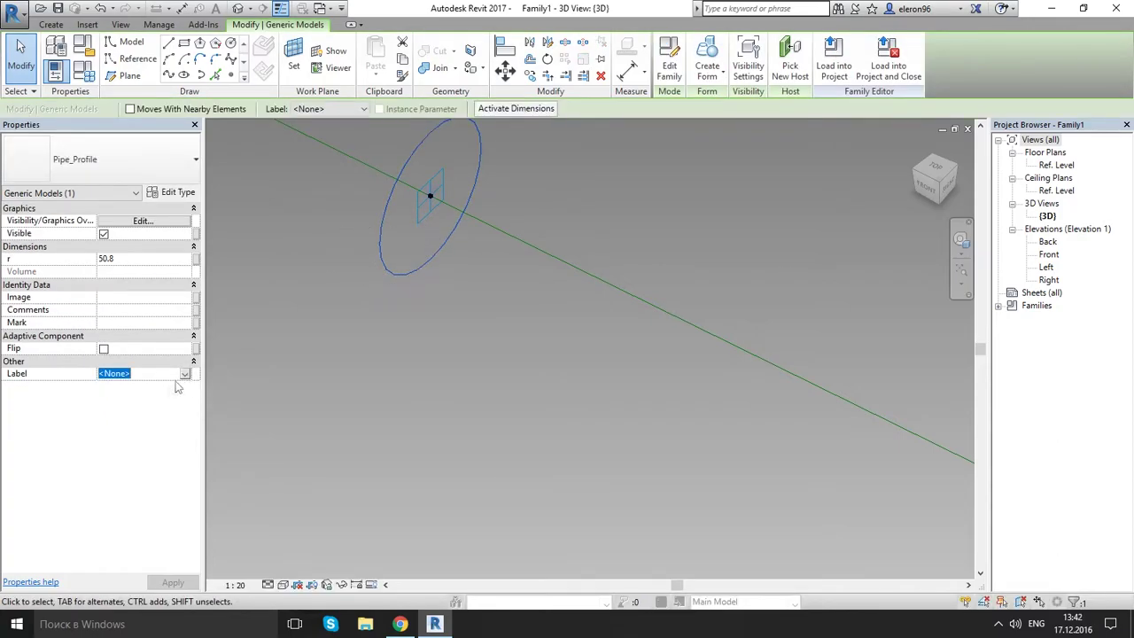
left_click(185, 375)
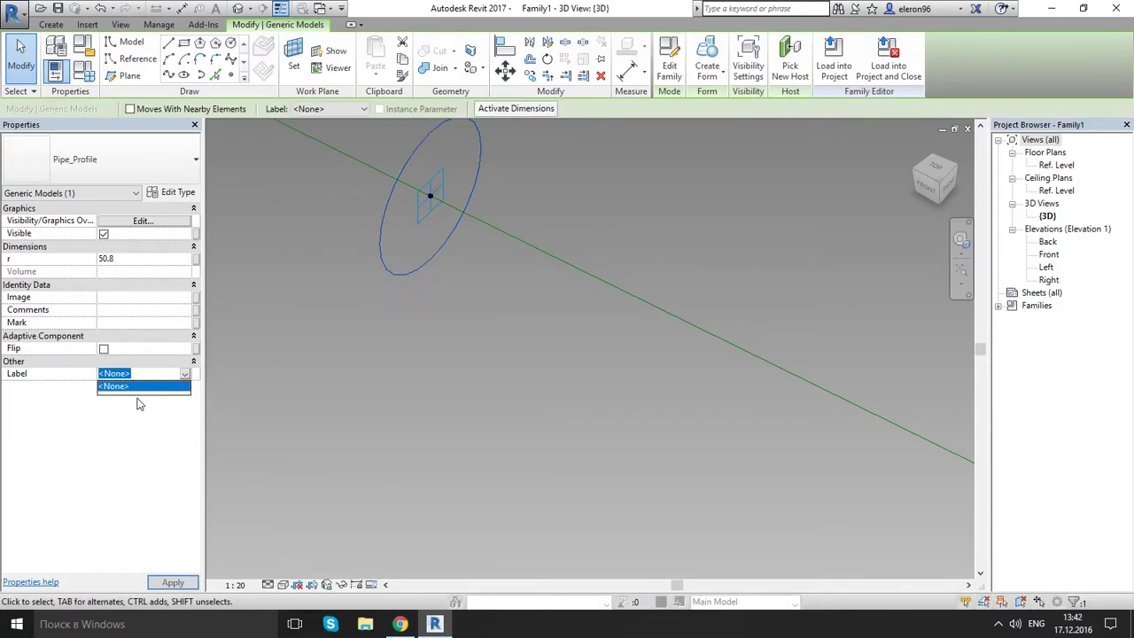
left_click(186, 378)
left_click(185, 378)
left_click(70, 87)
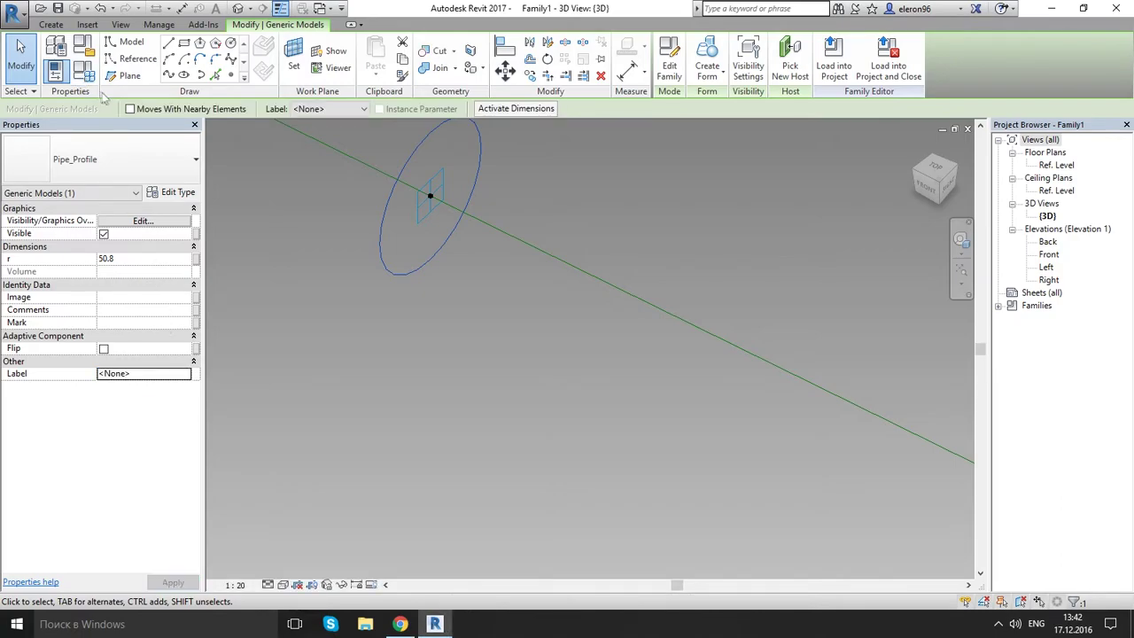
left_click(83, 70)
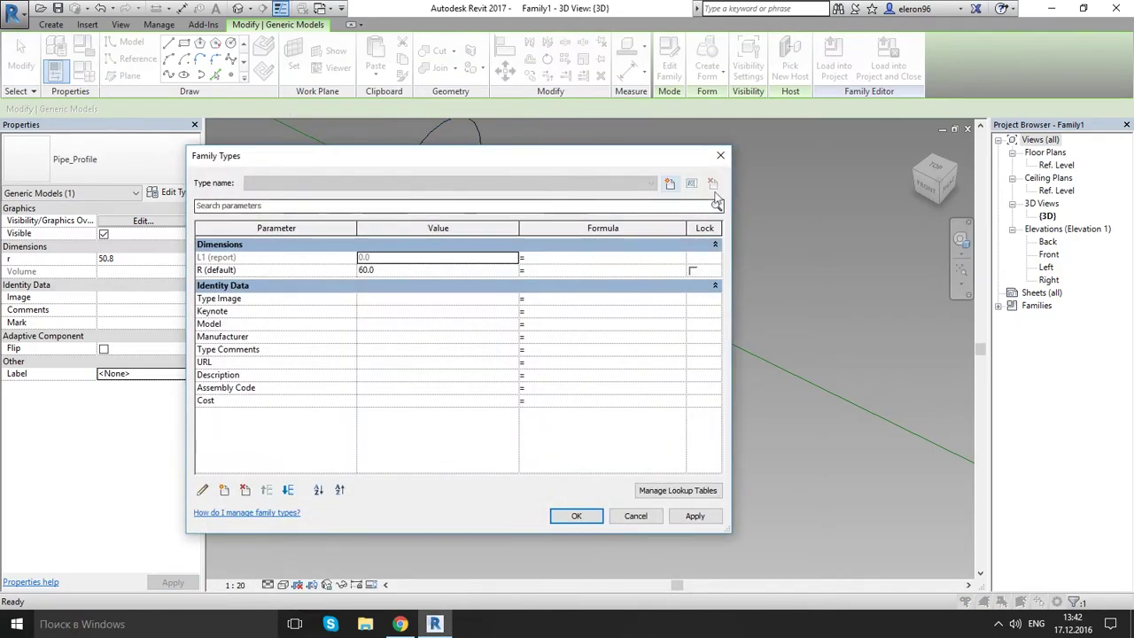
left_click(719, 155)
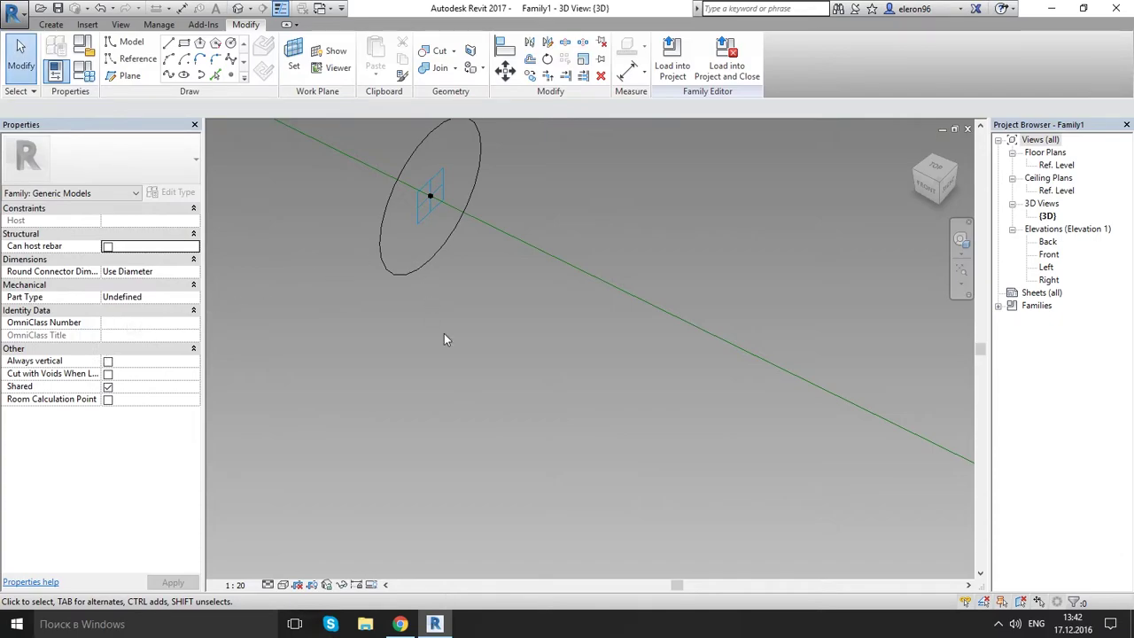
- Associate the r dimension of one circular pipe profile with the family parameter R
left_click(419, 265)
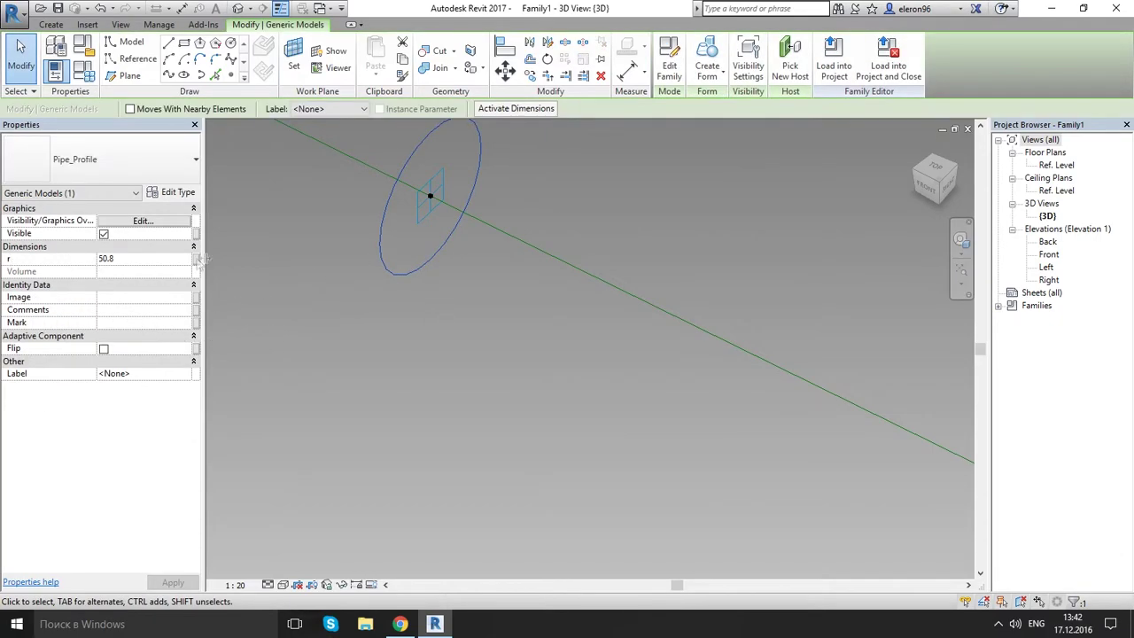
left_click(198, 259)
left_click(671, 283)
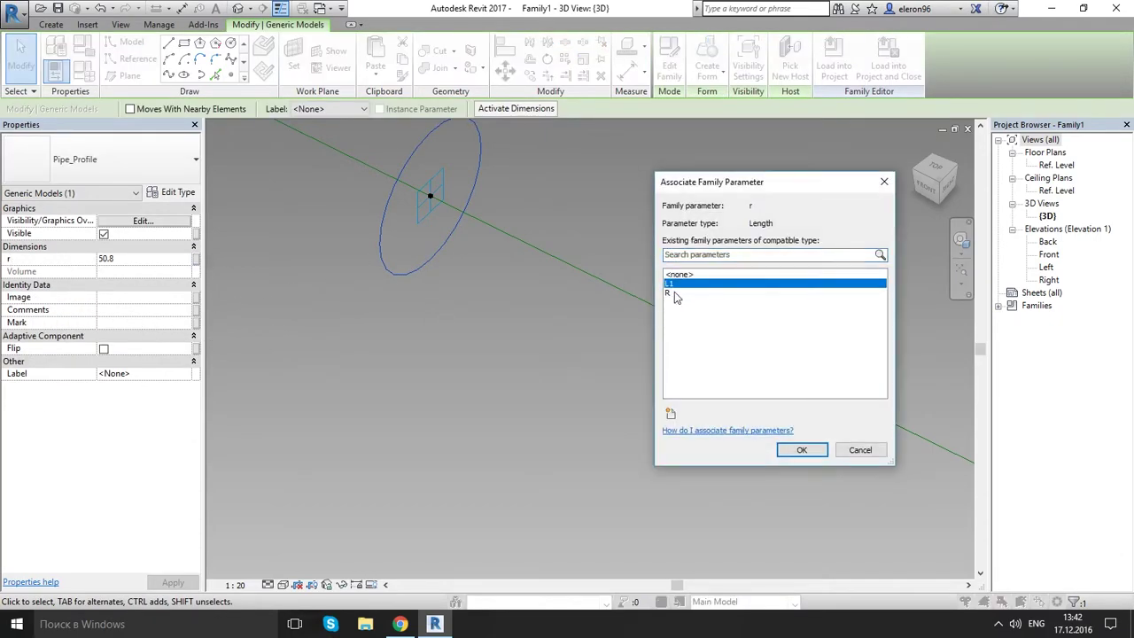
left_click(802, 449)
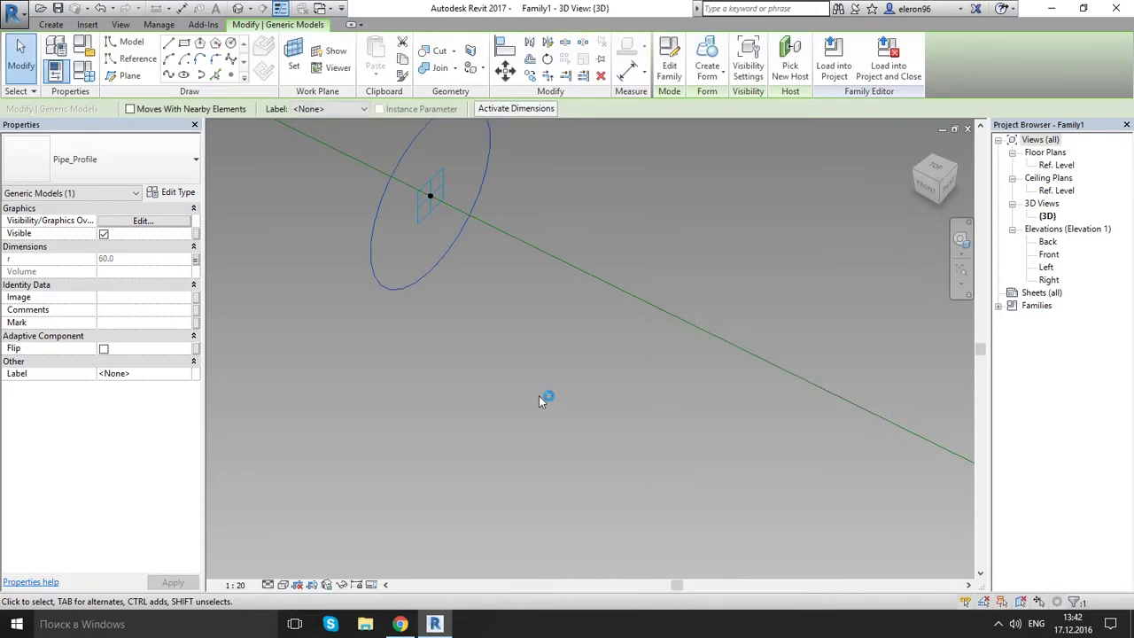
- Associate the other pipe profile's r dimension with the same family parameter R
left_click(538, 397)
scroll(539, 406, "down", 8)
middle_click_drag(538, 408, 681, 422)
scroll(613, 361, "up", 3)
left_click(609, 433)
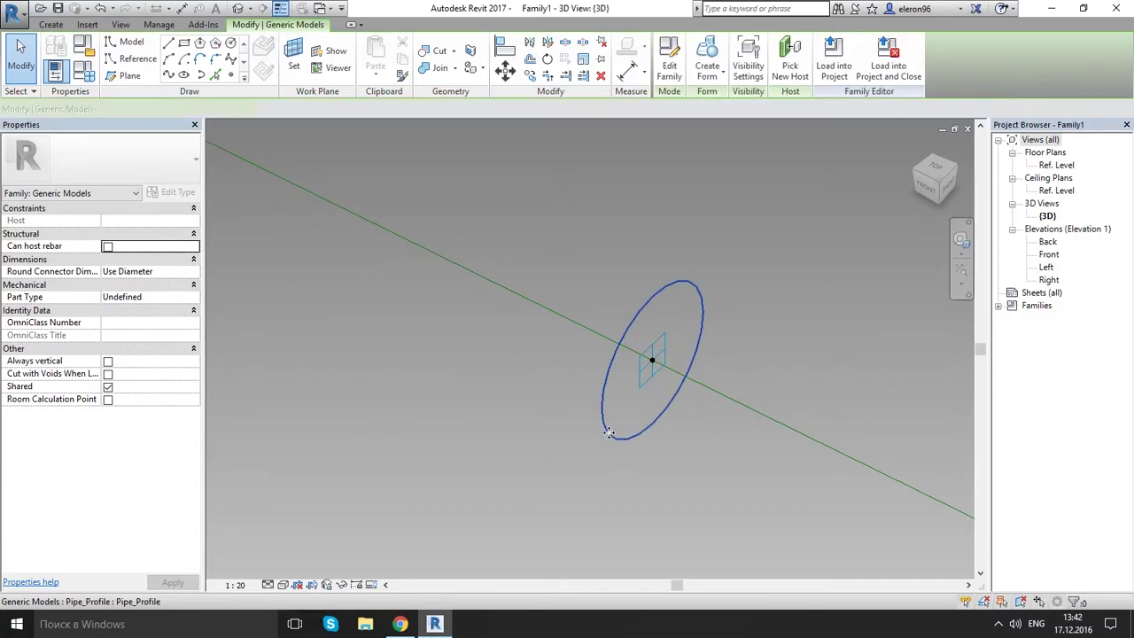
left_click(195, 259)
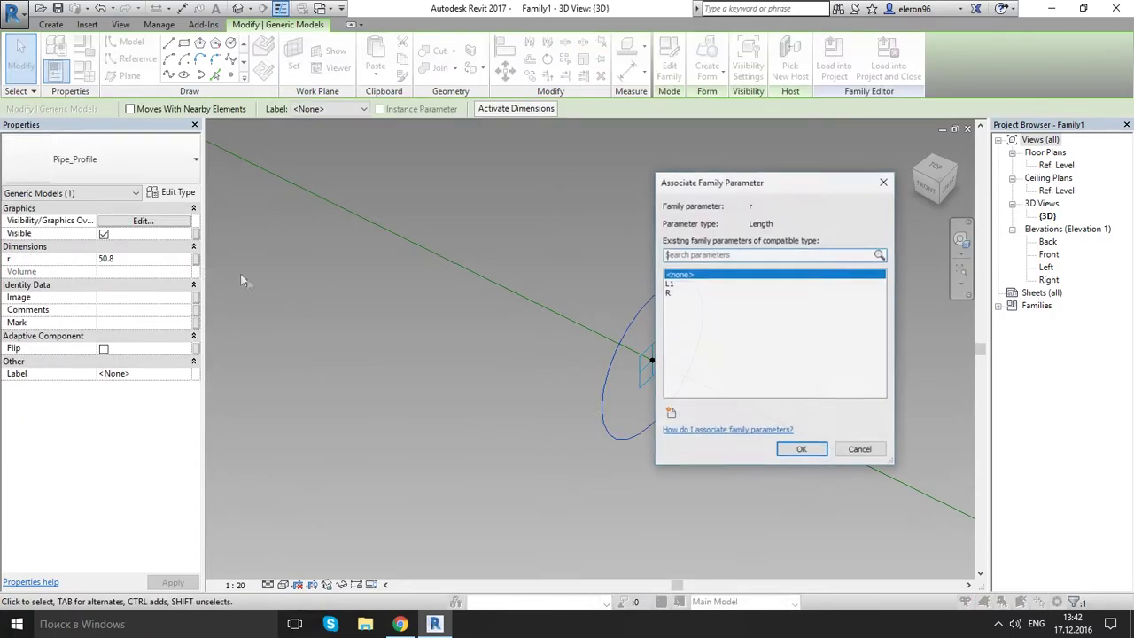
left_click(690, 293)
left_click(813, 450)
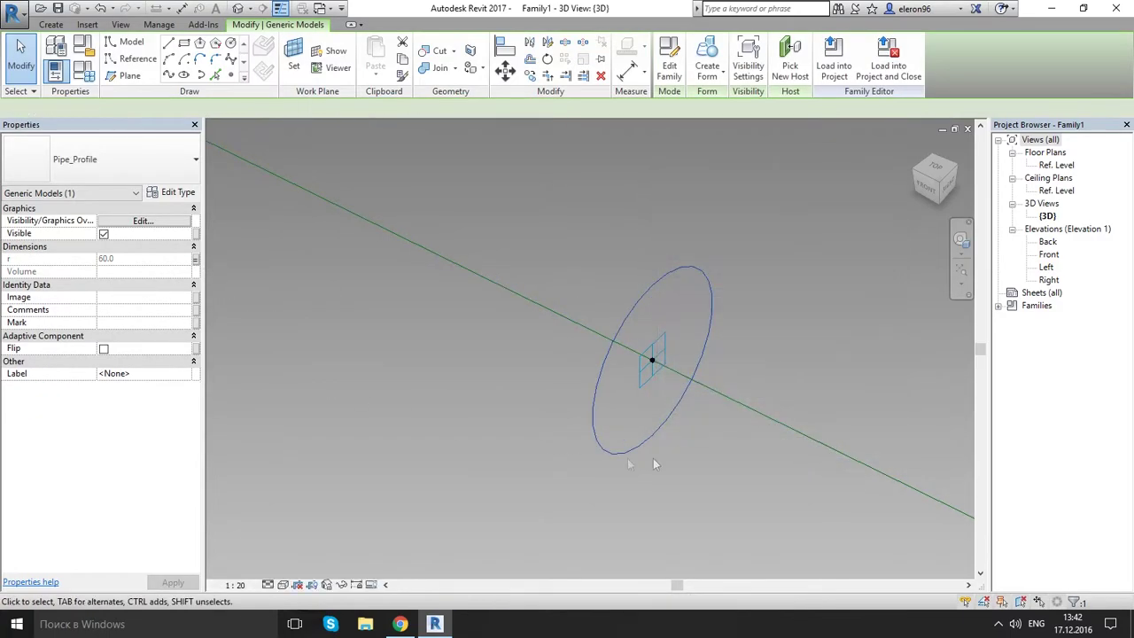
- Create a solid form from the two circular pipe profiles and set the 3D view's visual style to Hidden Line
left_click(495, 449)
left_click(599, 452)
scroll(598, 452, "down", 5)
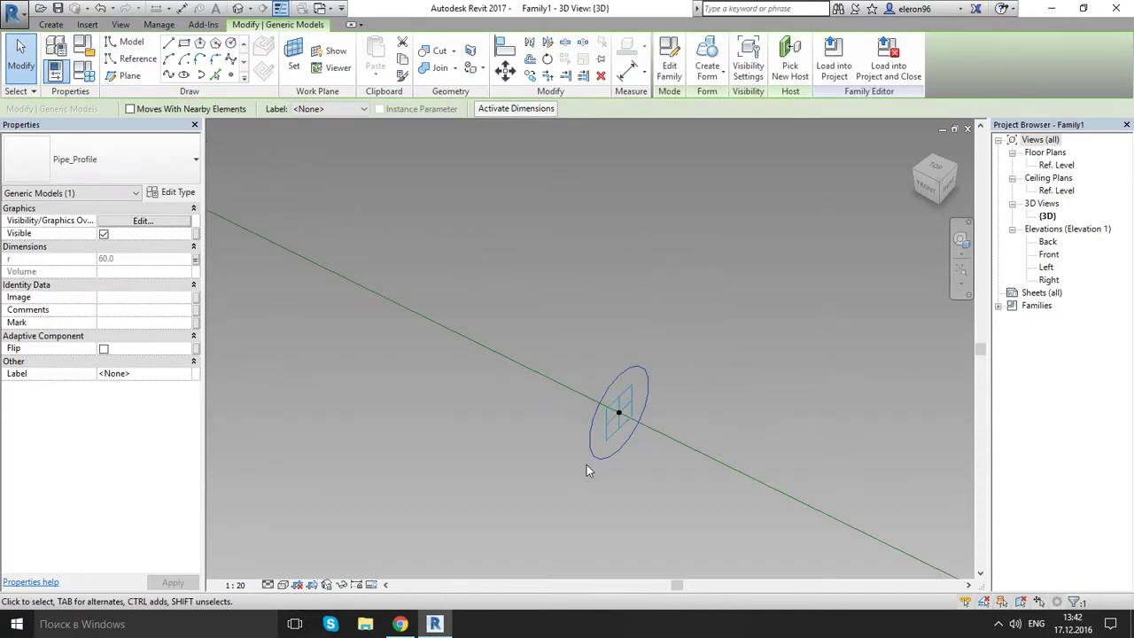
left_click_drag(588, 452, 294, 310)
scroll(241, 299, "up", 3)
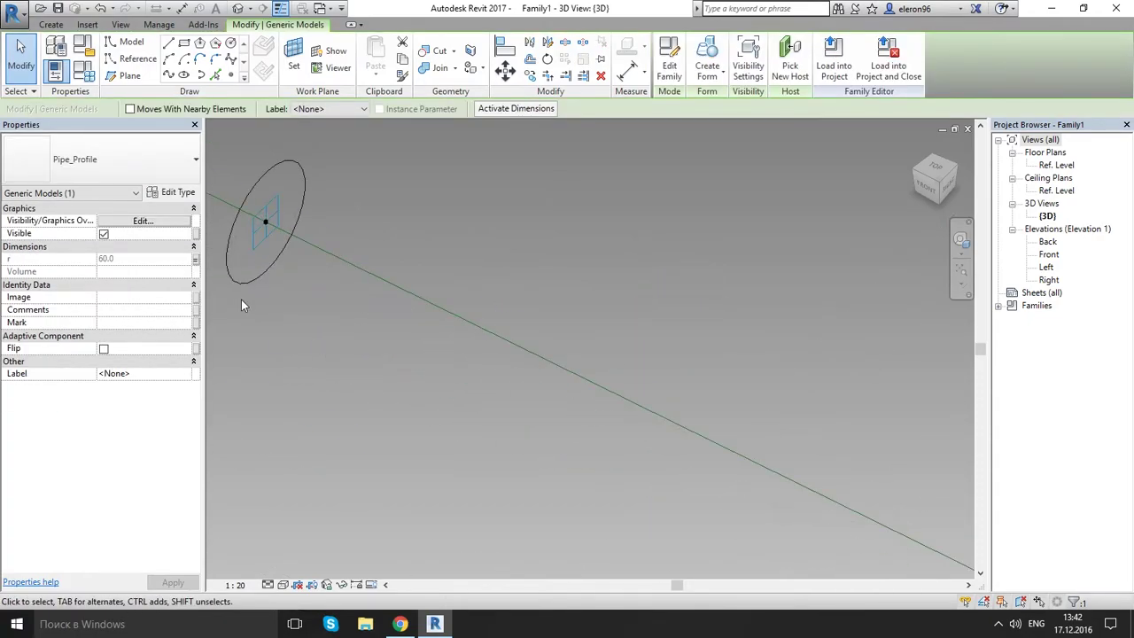
left_click(260, 281, "ctrl")
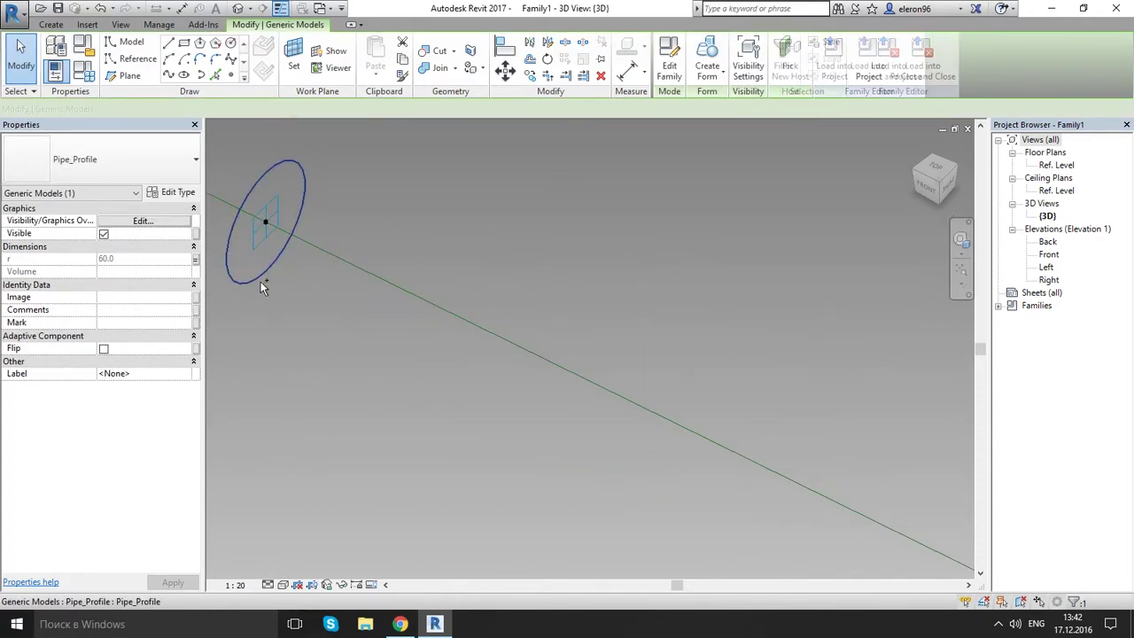
left_click(707, 57)
left_click(268, 584)
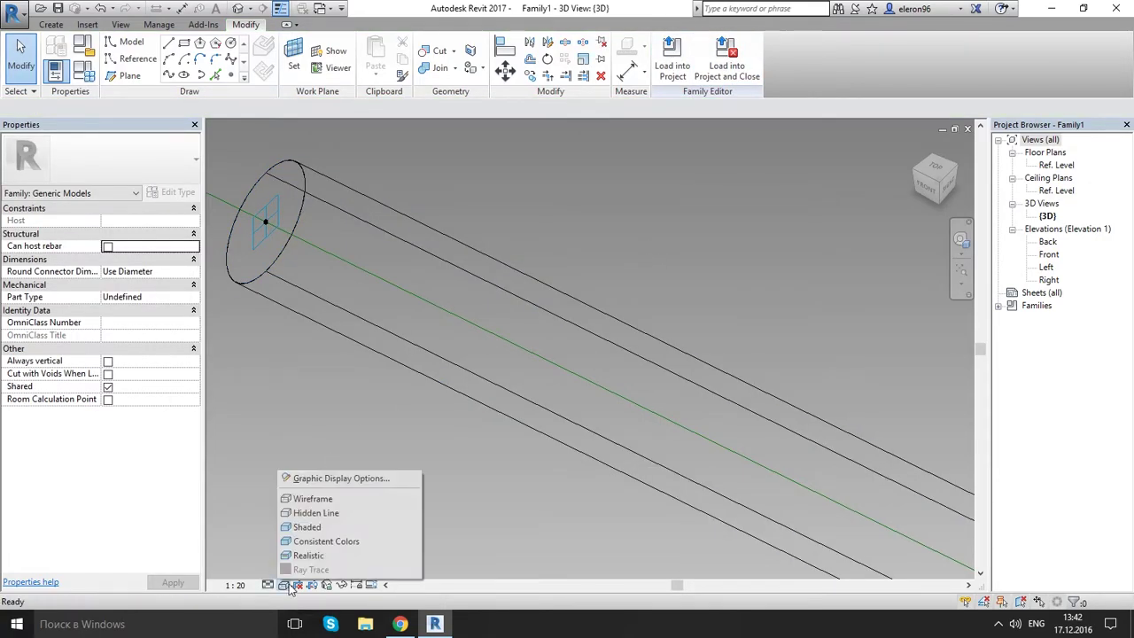
left_click(305, 509)
- Place an aligned dimension between adaptive points 2 and 1, offset to the side of the pipe
scroll(438, 474, "down", 4)
scroll(446, 454, "down", 5)
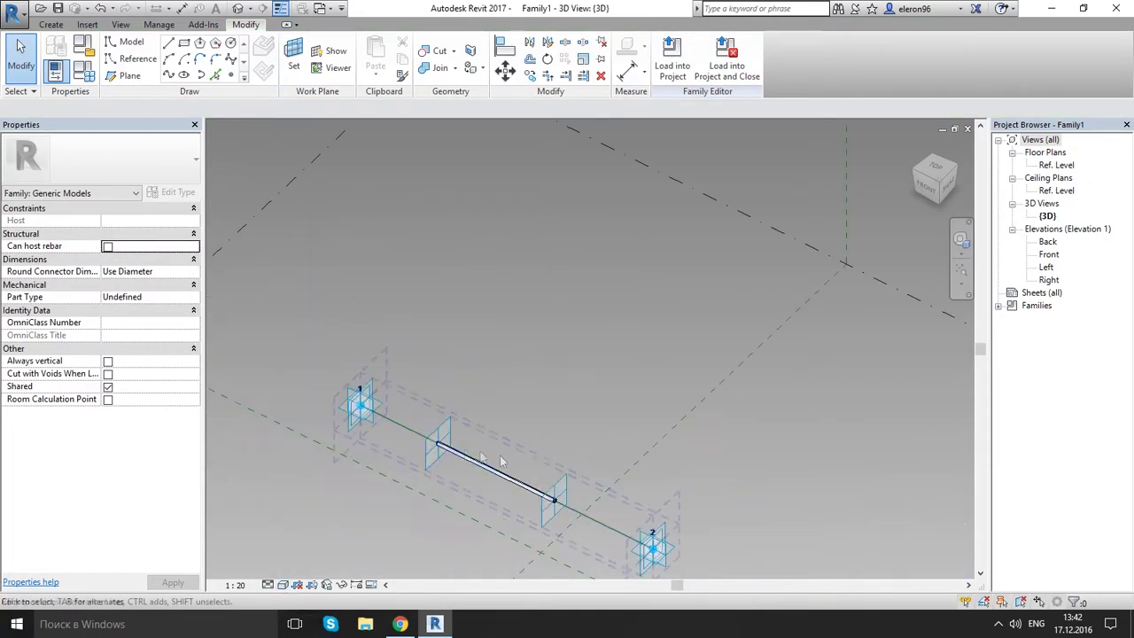
middle_click_drag(591, 521, 529, 425)
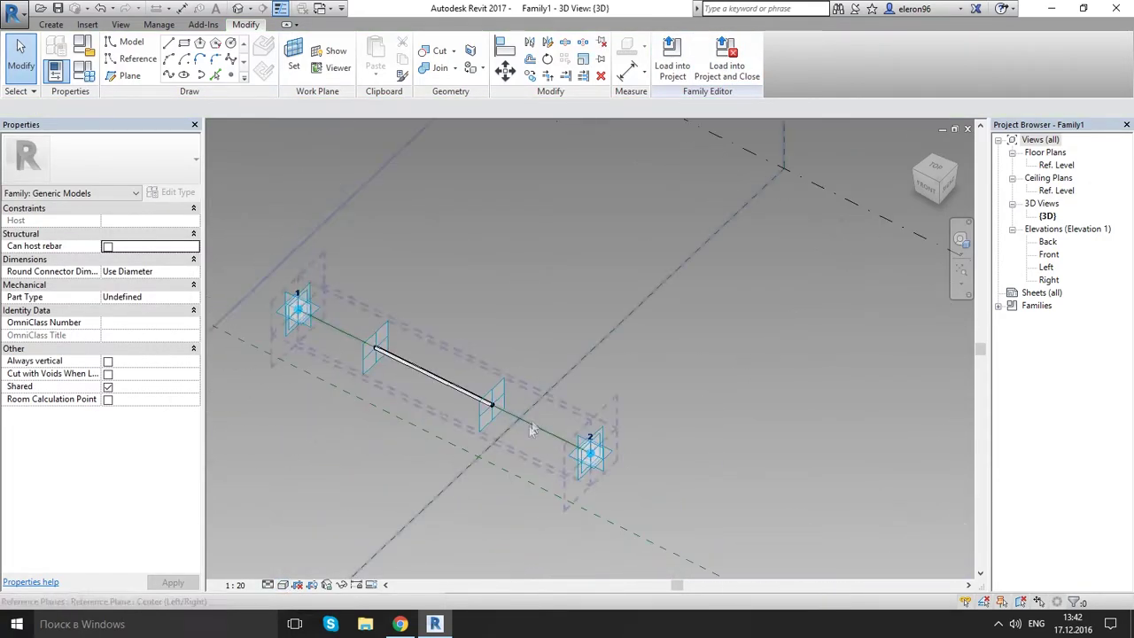
left_click(627, 70)
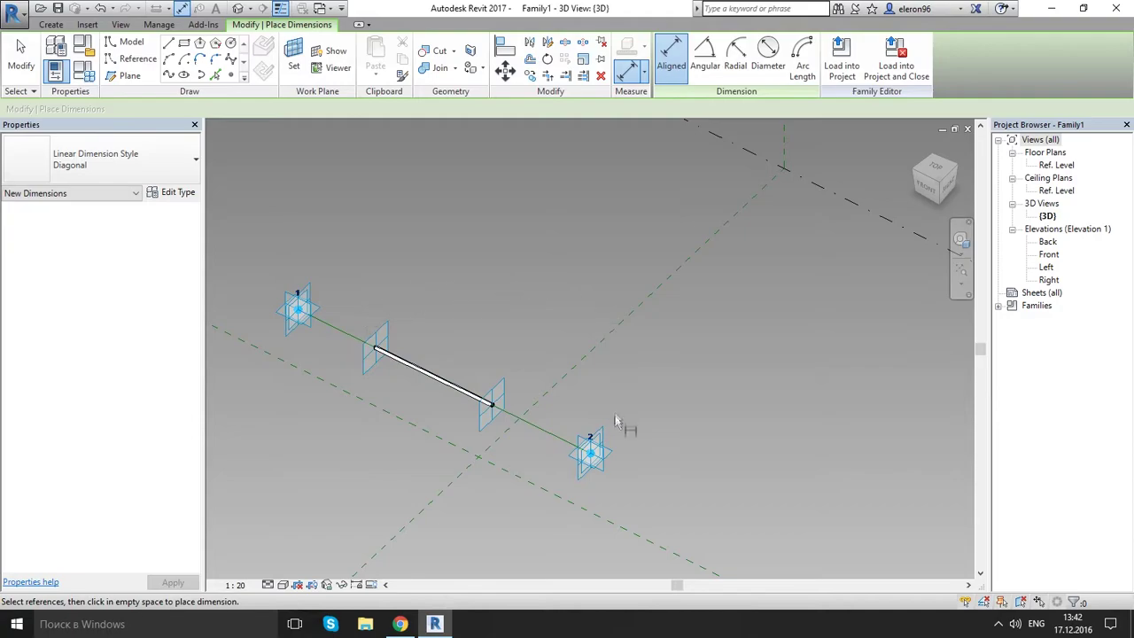
left_click(589, 453)
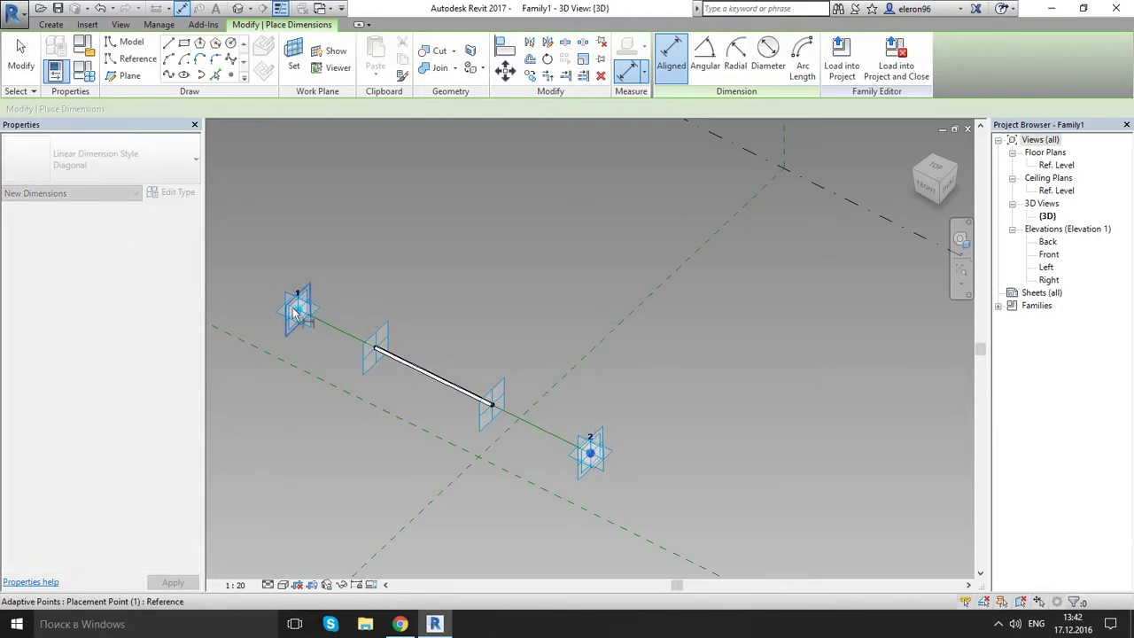
left_click(298, 310)
left_click(533, 301)
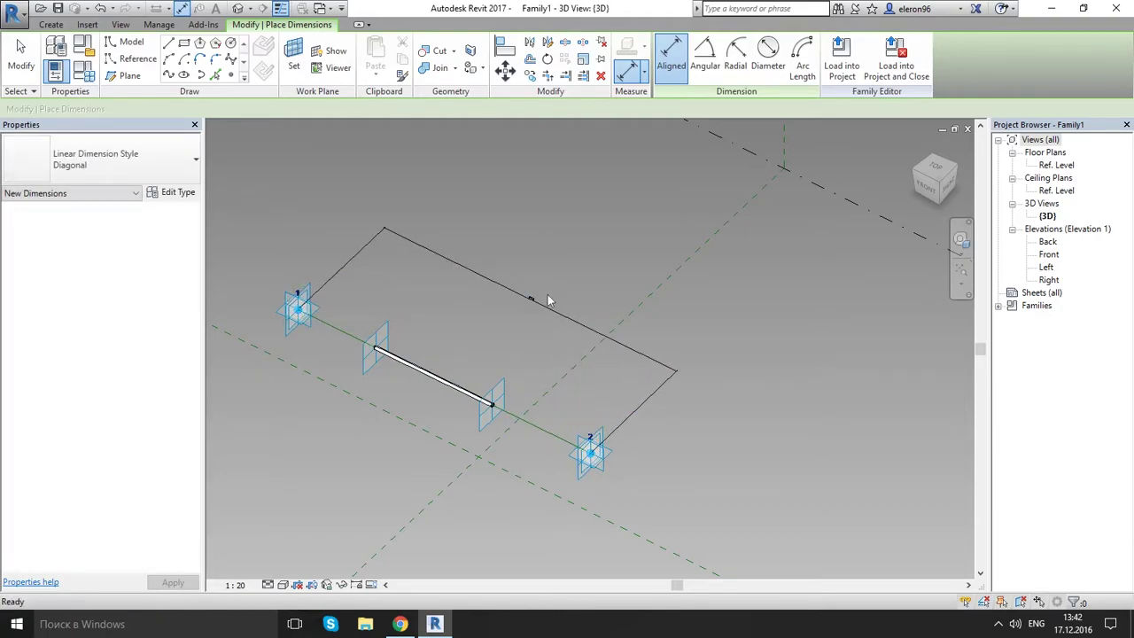
key("Escape")
- Label the dimension between the two adaptive points with the reporting parameter L1
left_click(532, 309)
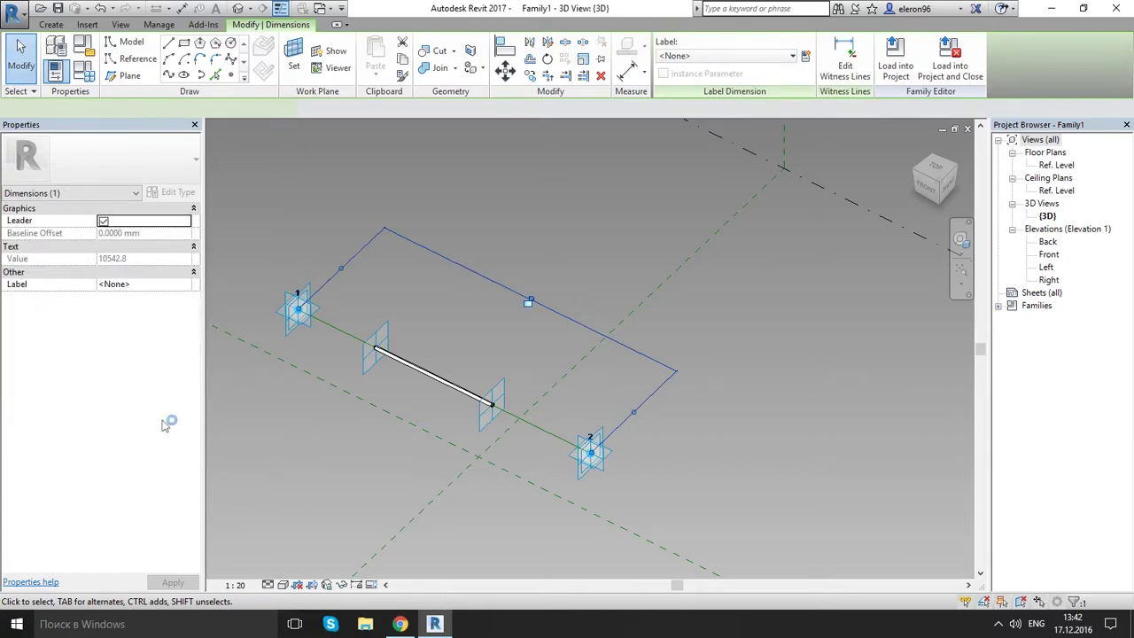
left_click(188, 285)
left_click(124, 300)
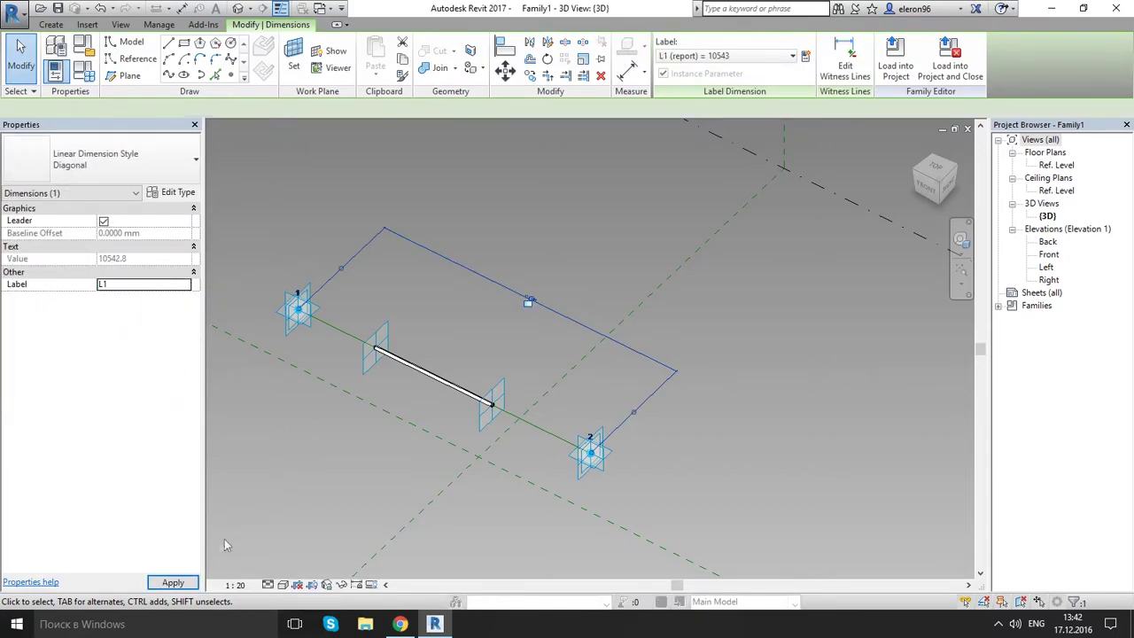
left_click(170, 582)
left_click(523, 245)
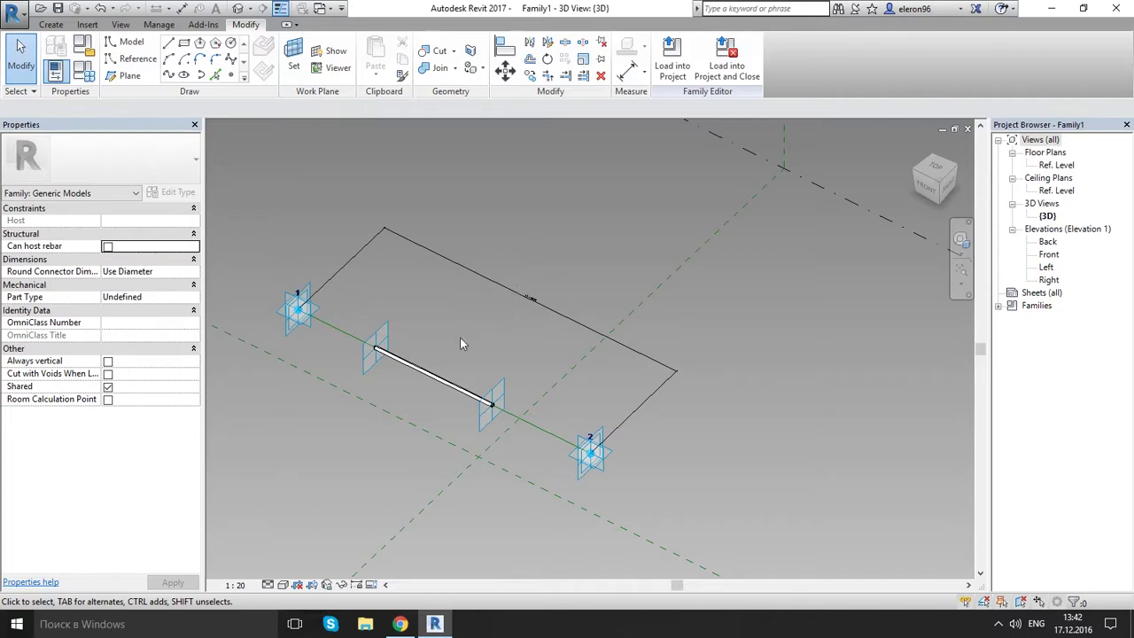
- Add a Yes/No family parameter named Use_Larger_size, grouped under Other
middle_click_drag(459, 337, 553, 352)
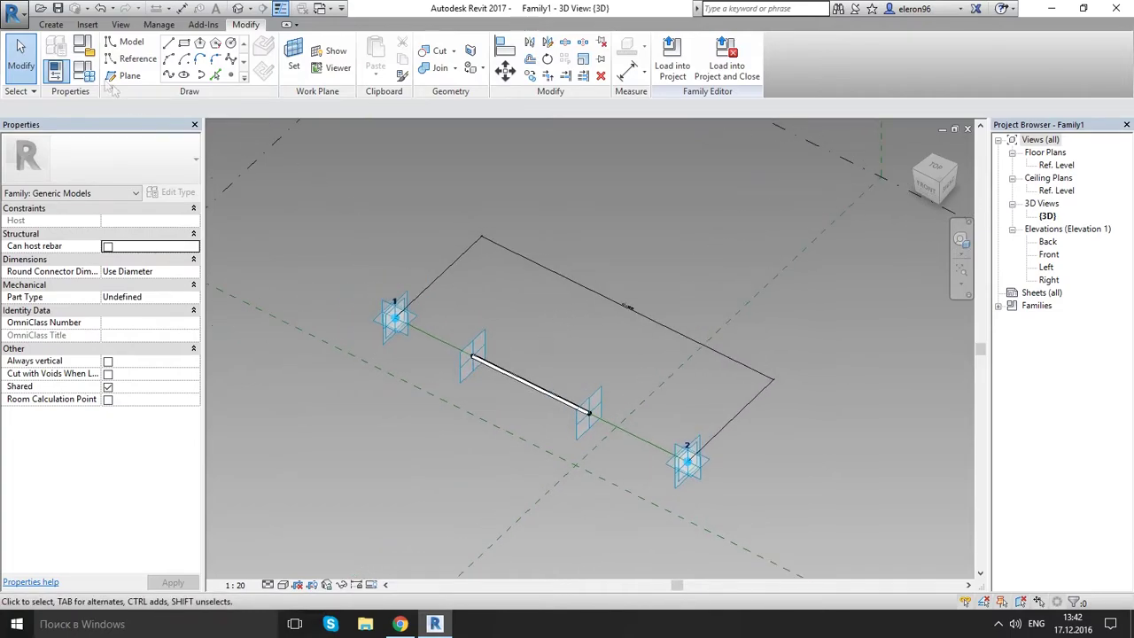
left_click(84, 73)
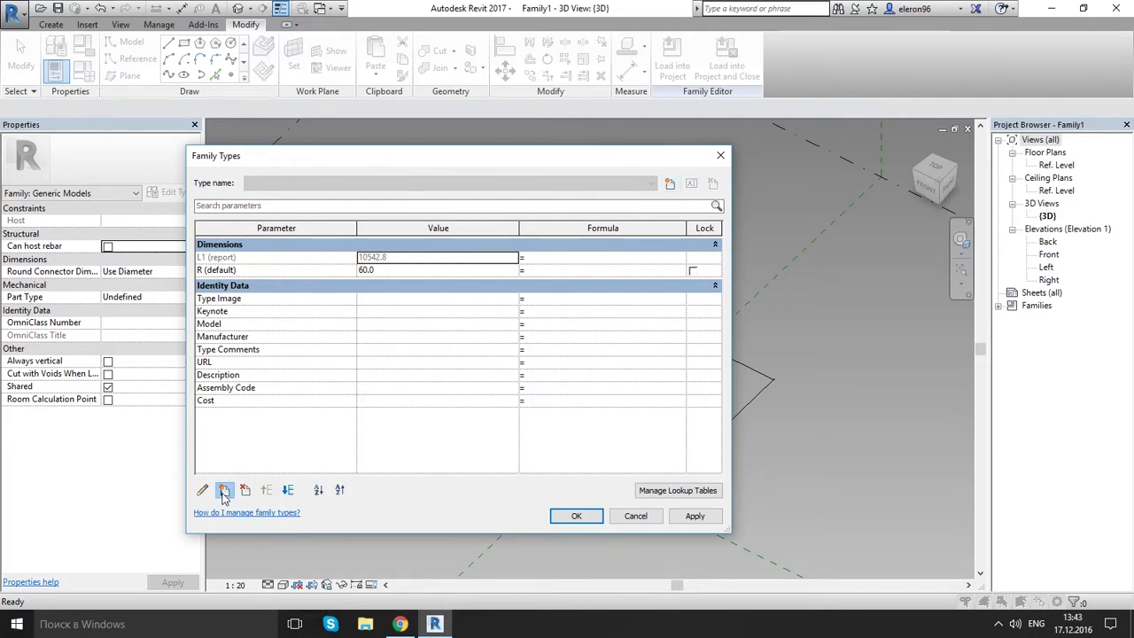
left_click(224, 490)
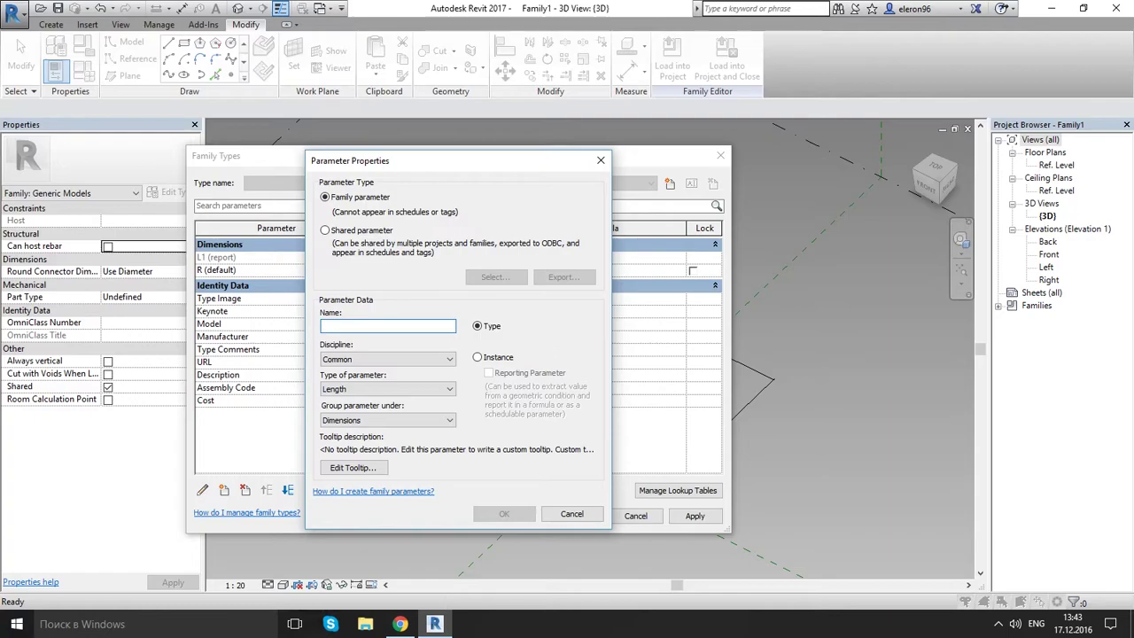
type("Use_Larger_size")
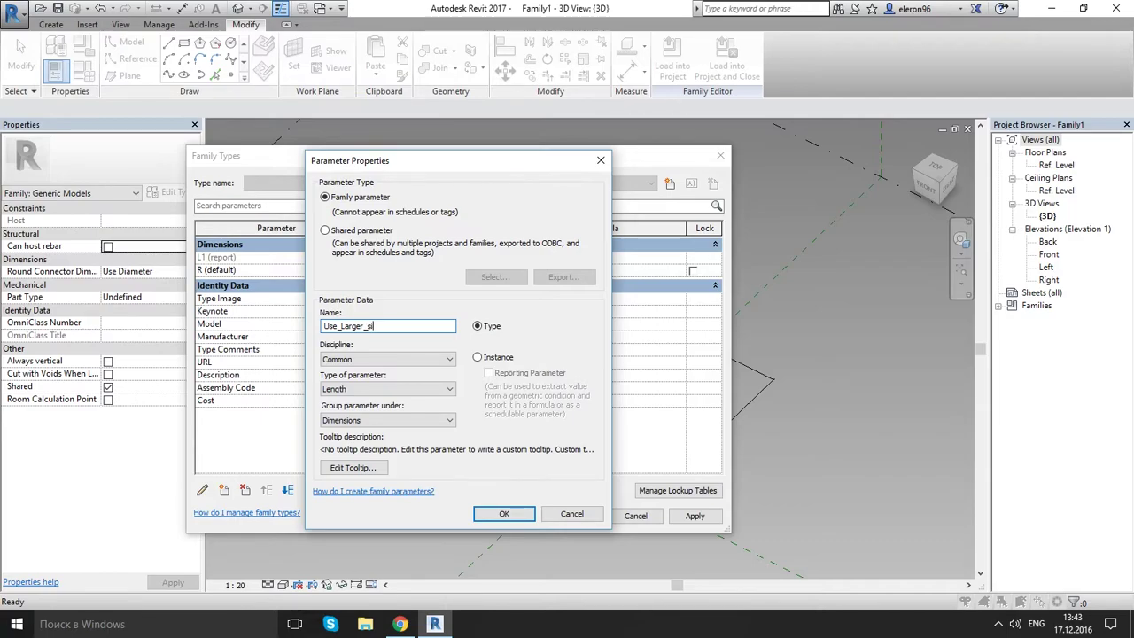
left_click(387, 389)
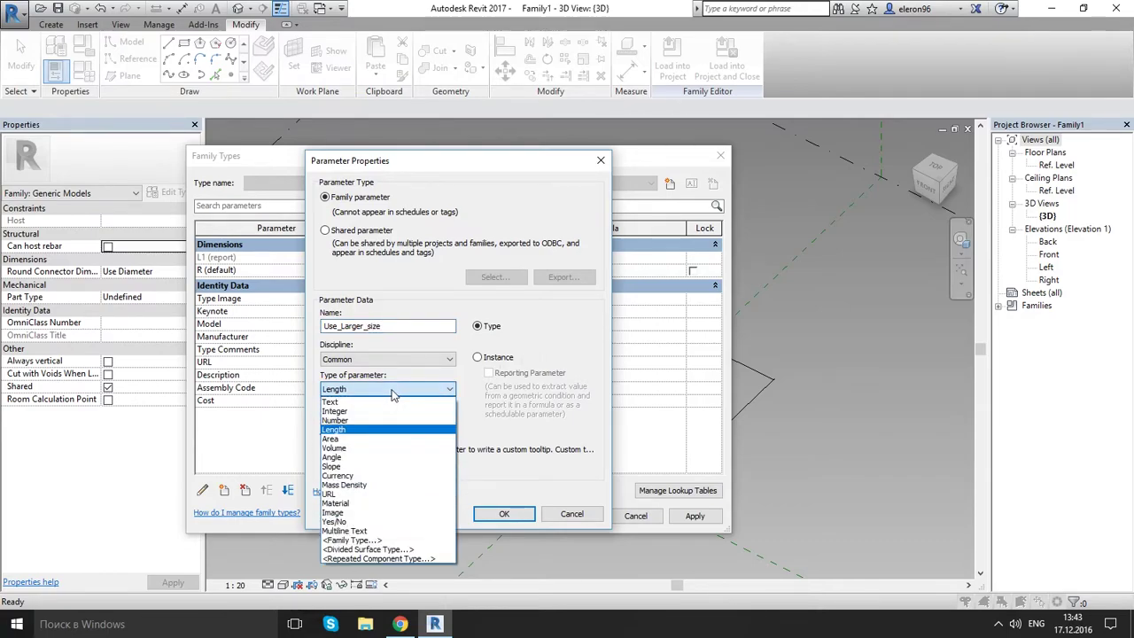
left_click(354, 523)
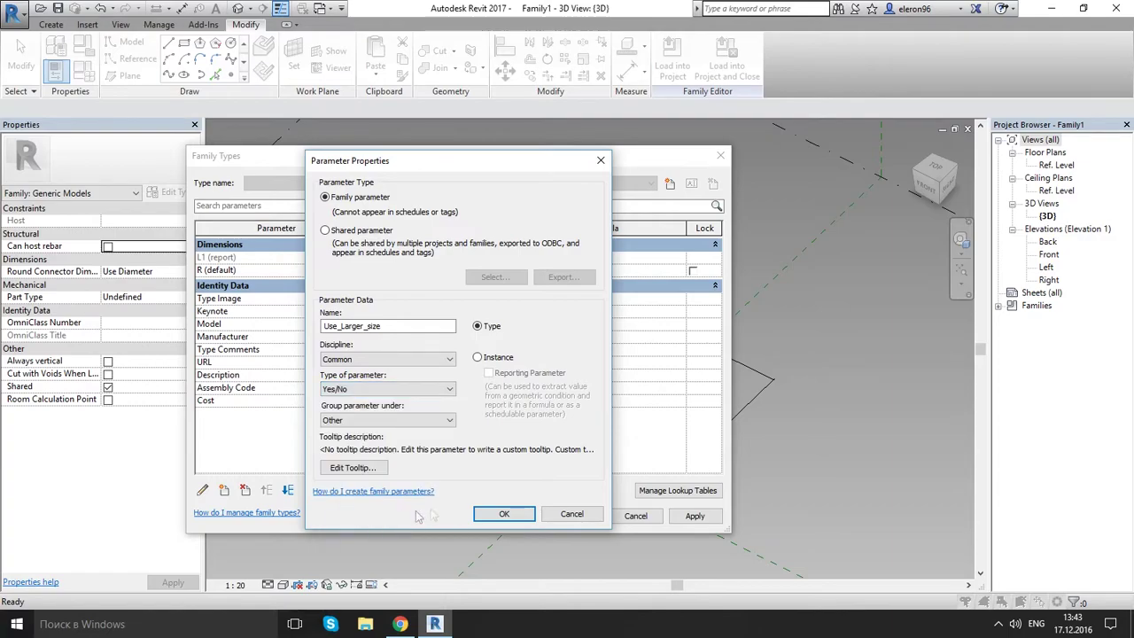
left_click(509, 517)
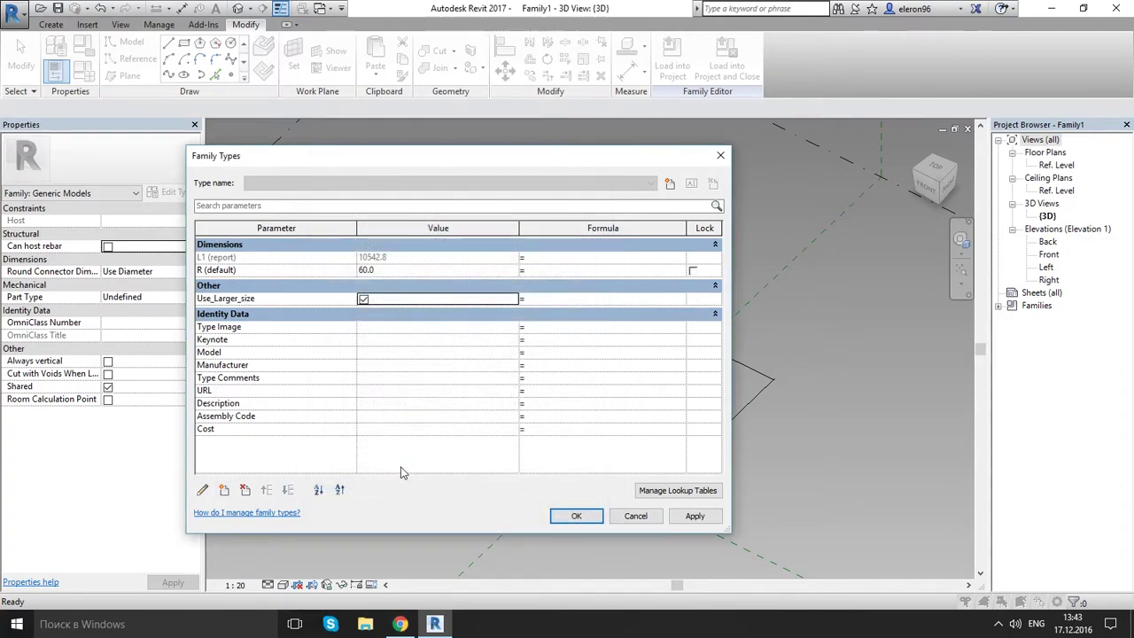
- Change the Use_Larger_size parameter from a type to an instance parameter
left_click(230, 298)
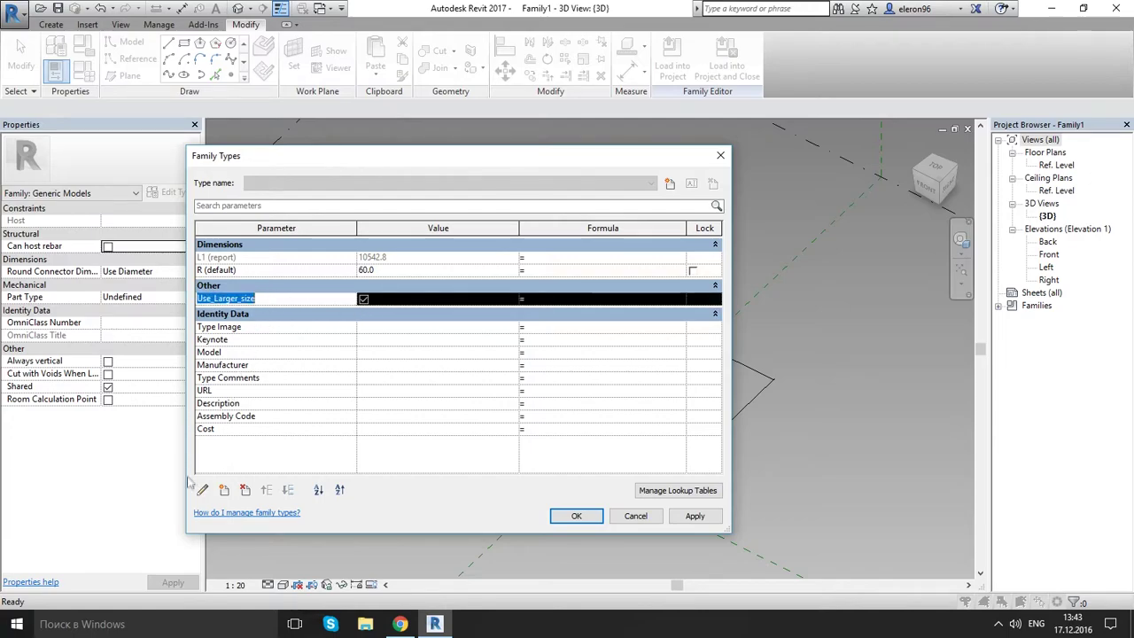
left_click(203, 490)
left_click(501, 514)
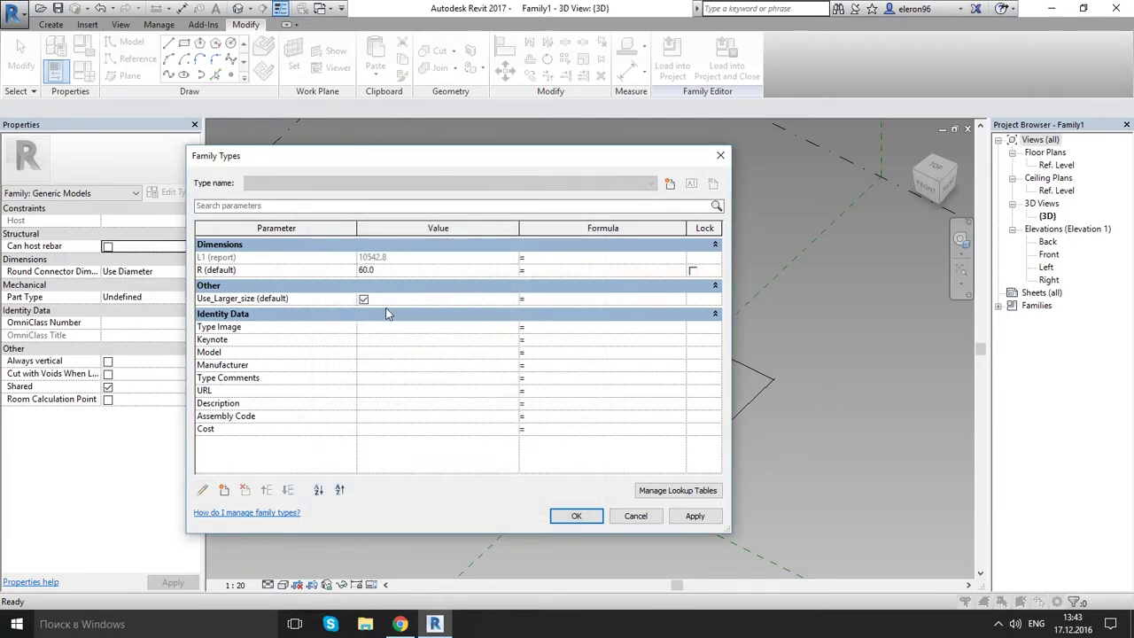
- Set R's formula to if(Use_Larger_size, (L1 / 24), (L1 / 48)), apply it with Use_Larger_size enabled, and accept the family types
left_click(560, 270)
type("if(Use")
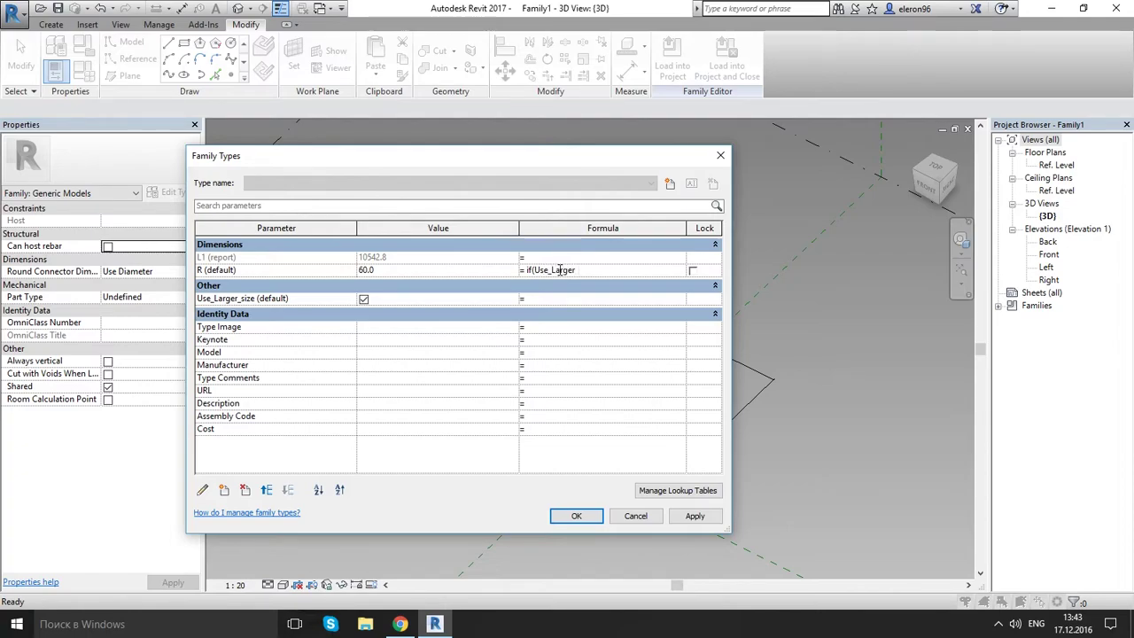
type("_Larger_size")
type("/24),(")
type("L1/48")
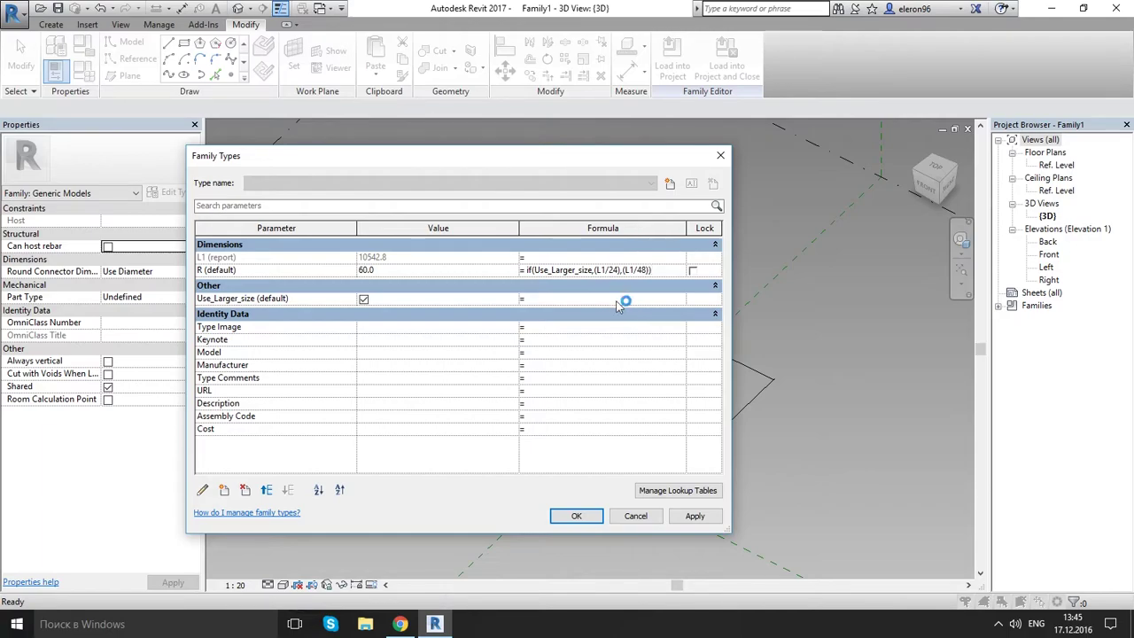
left_click(691, 516)
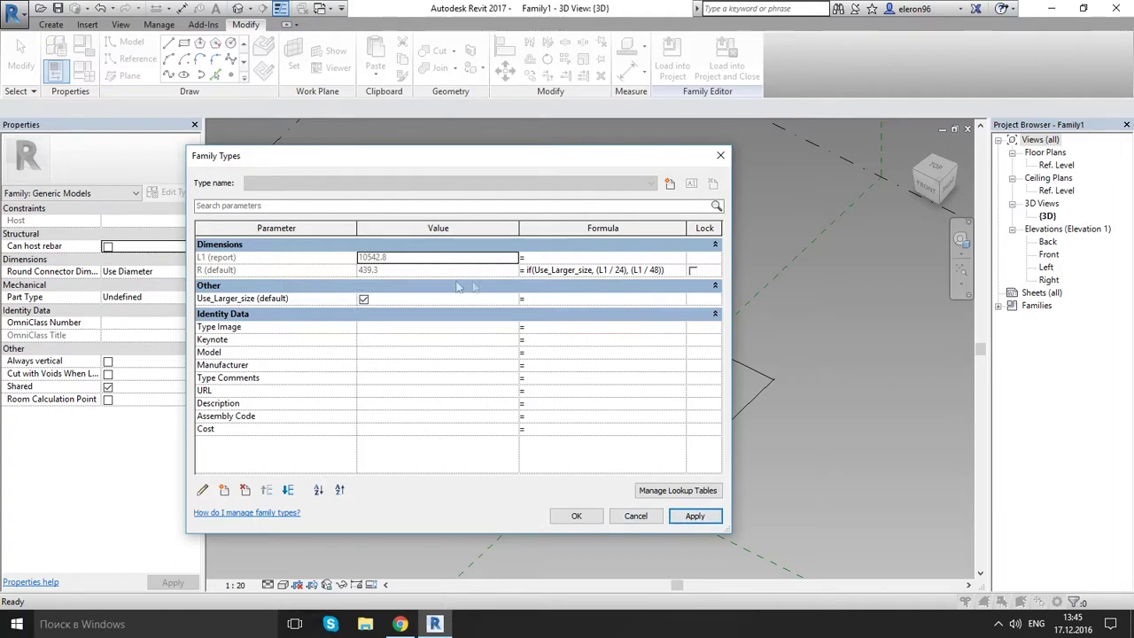
left_click(363, 298)
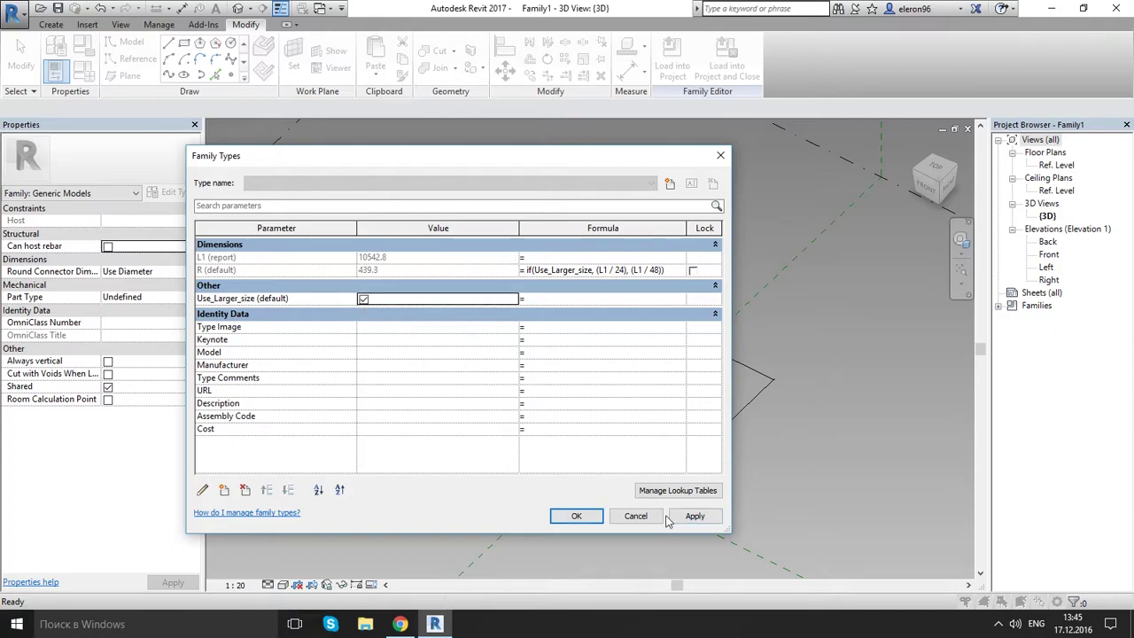
left_click(576, 515)
- Test the pipe radius by applying Use_Larger_size off and back on beside the model, and accept the family types
middle_click_drag(570, 455, 494, 433)
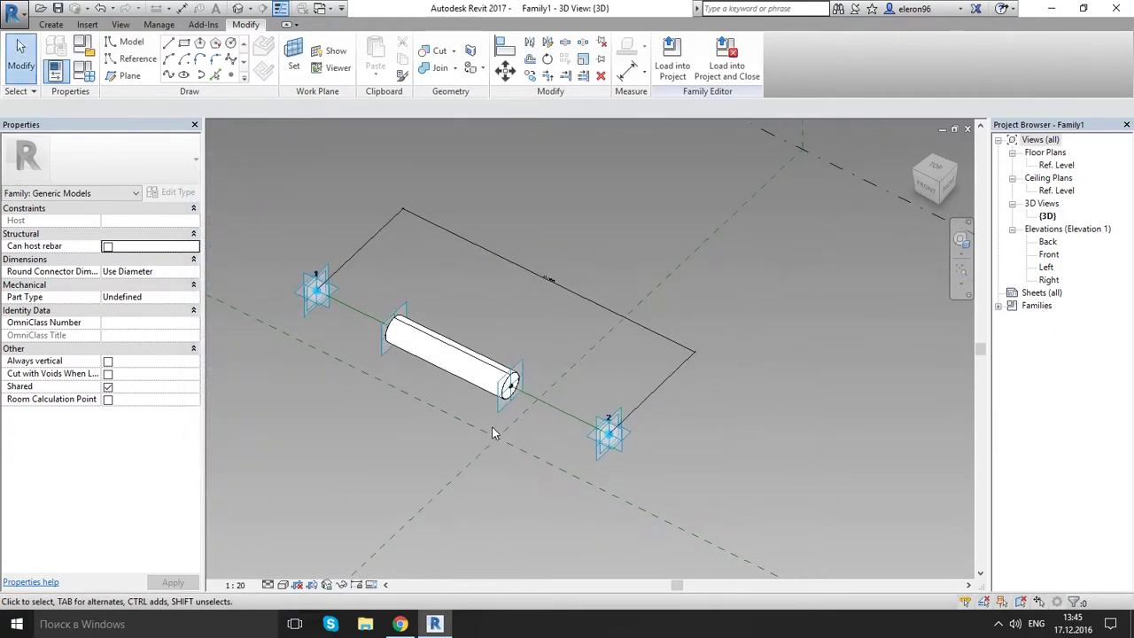
left_click(85, 71)
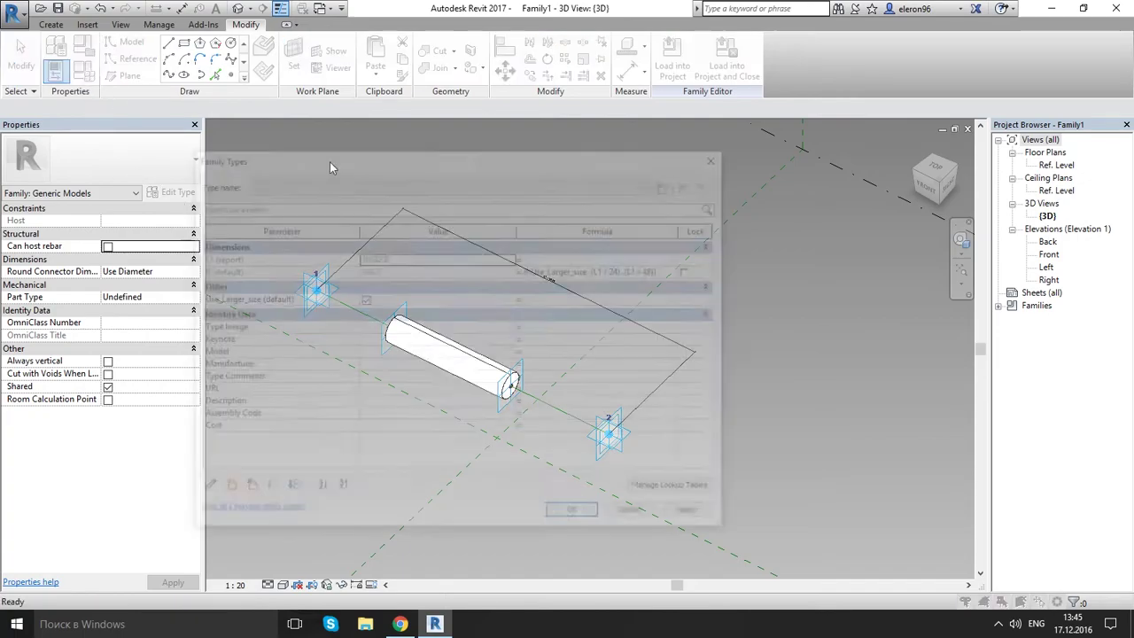
left_click_drag(316, 165, 696, 158)
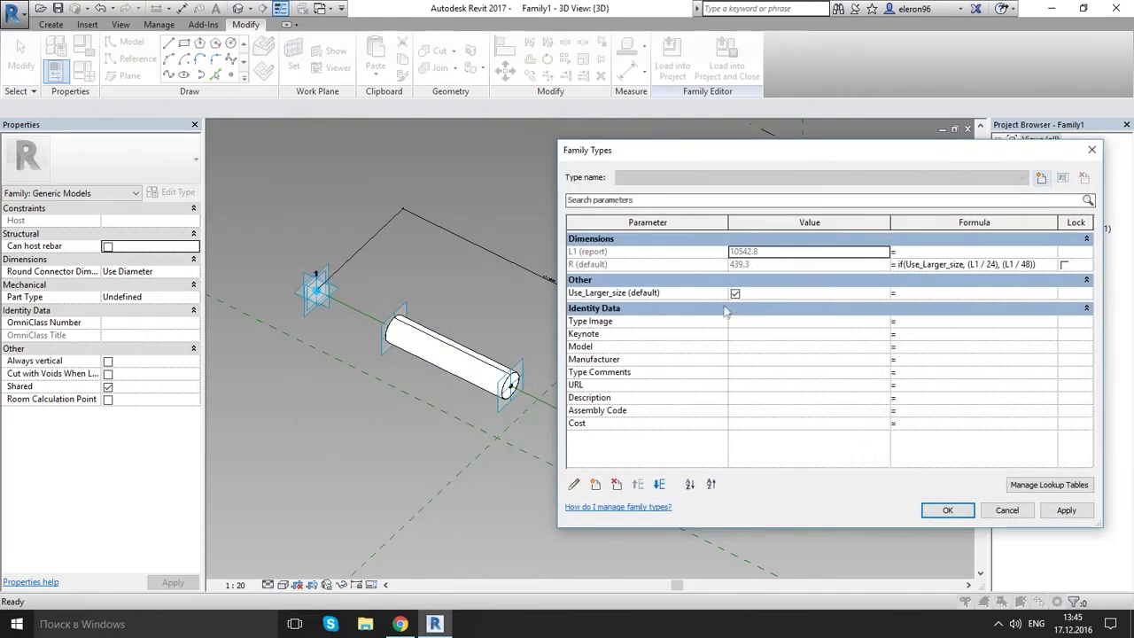
left_click(732, 297)
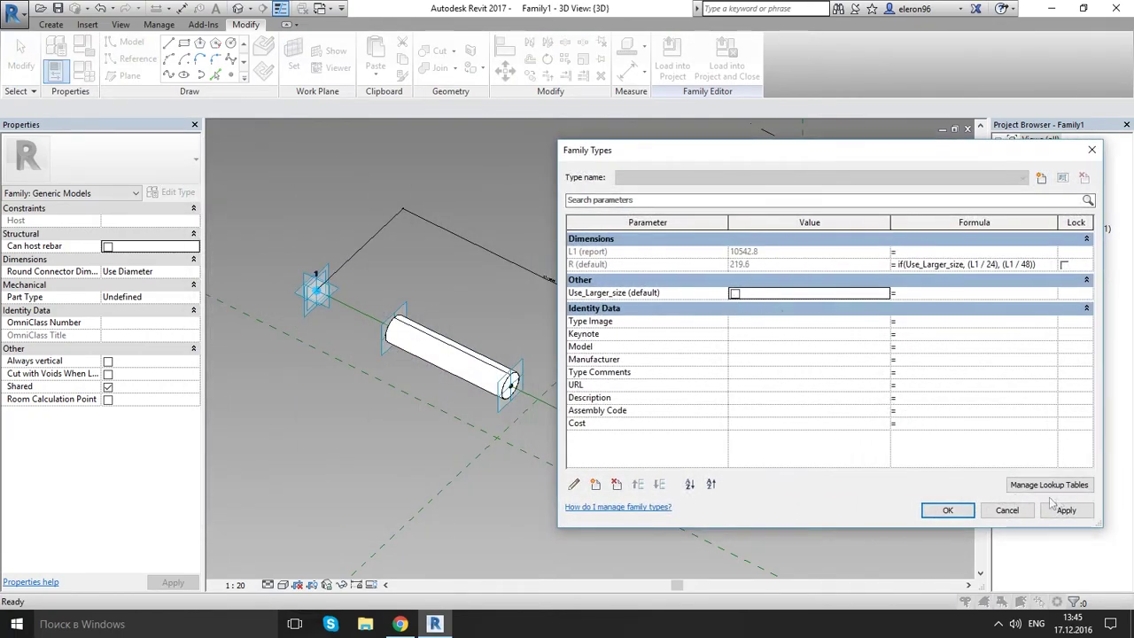
left_click(1079, 509)
left_click(735, 293)
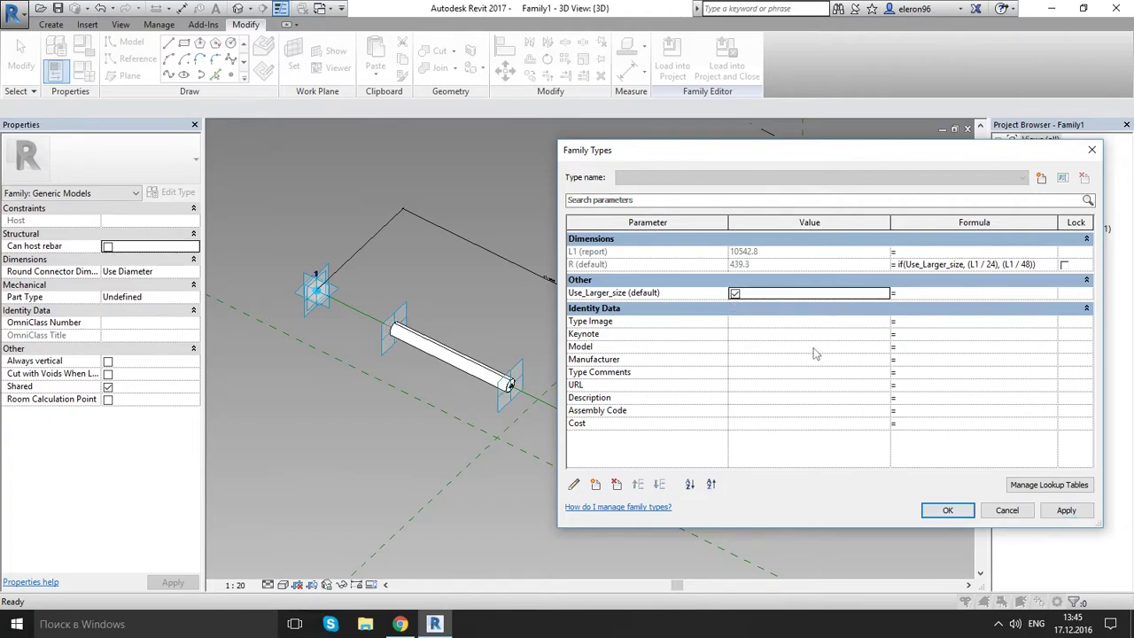
left_click(1064, 510)
left_click(946, 511)
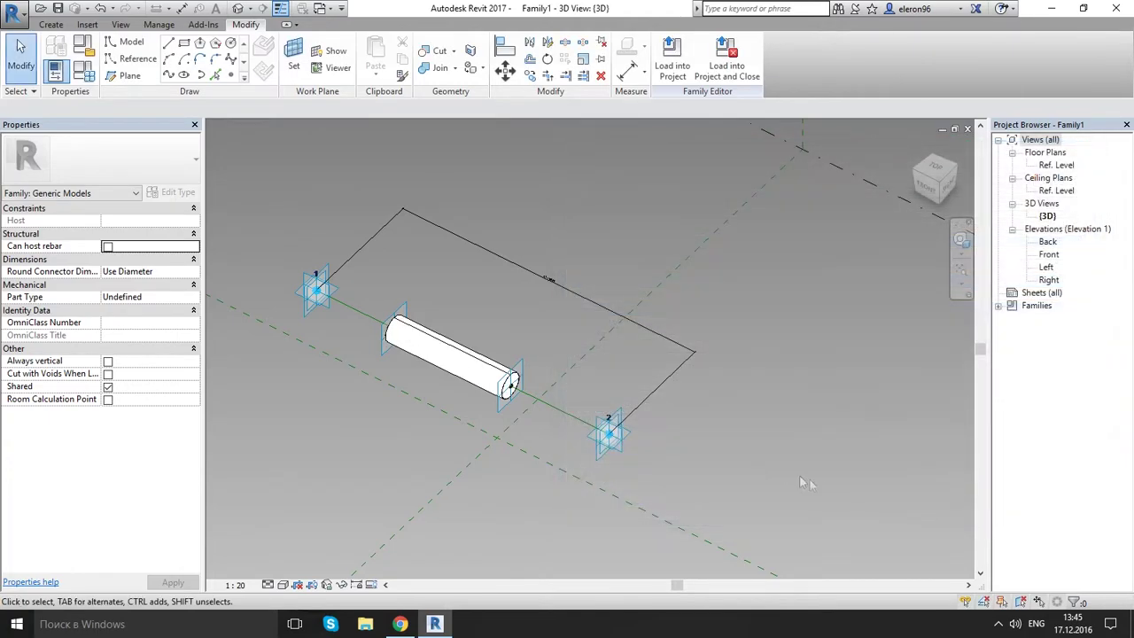
- Set the Normalized Curve Parameter of the pipe's end reference point nearest adaptive point 2 to 1
middle_click_drag(494, 423, 560, 439)
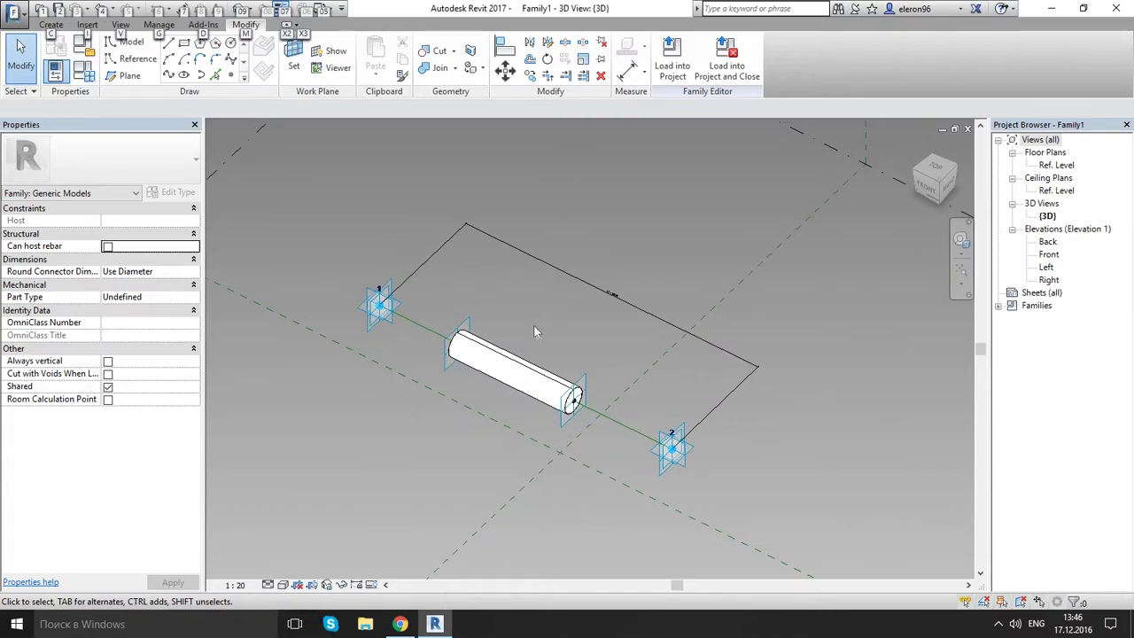
middle_click_drag(628, 458, 543, 435)
scroll(543, 435, "up", 4)
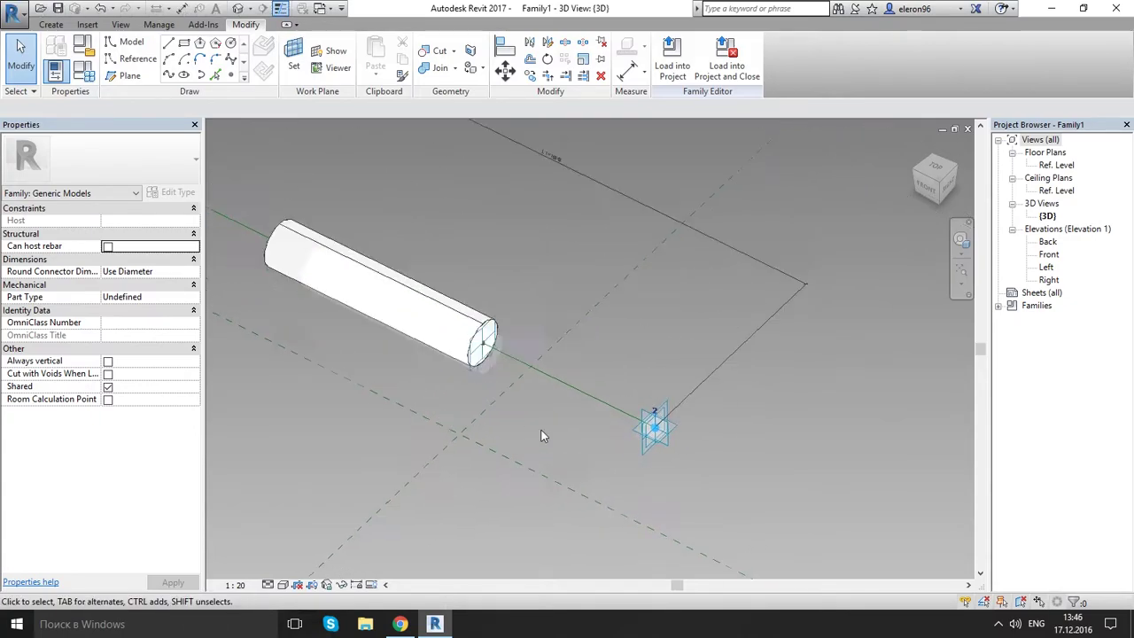
left_click(464, 317)
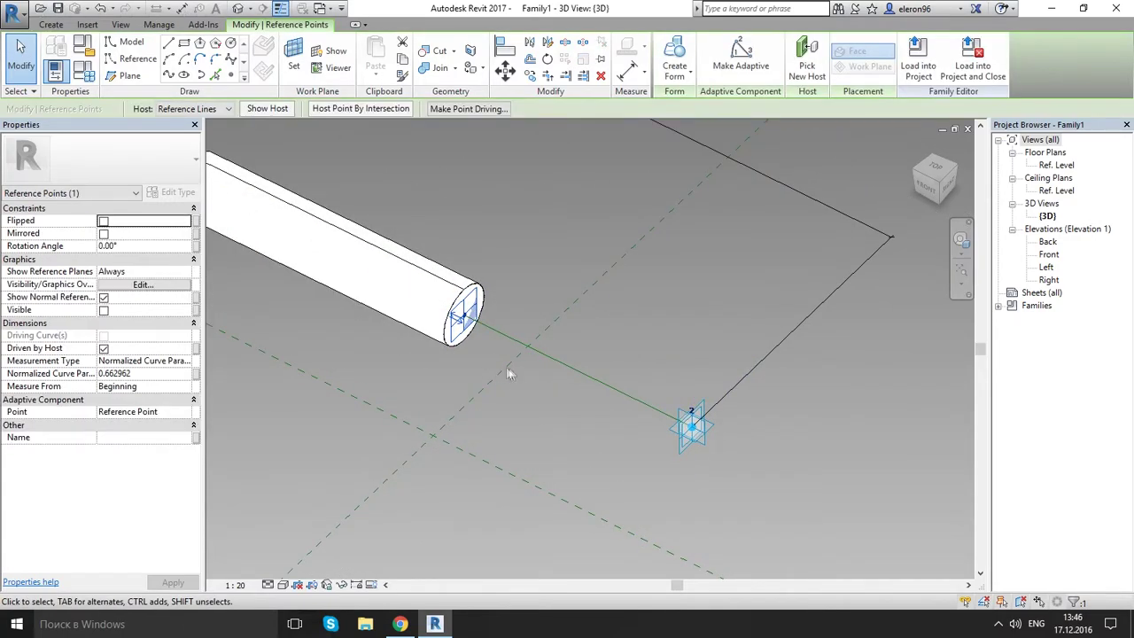
left_click(173, 376)
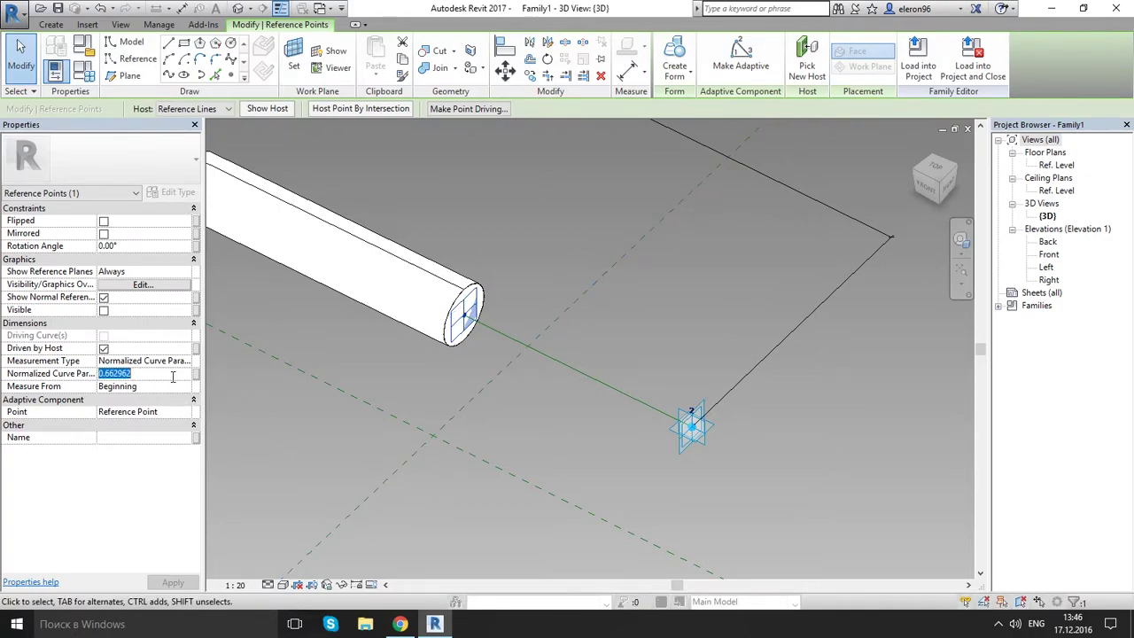
type("1")
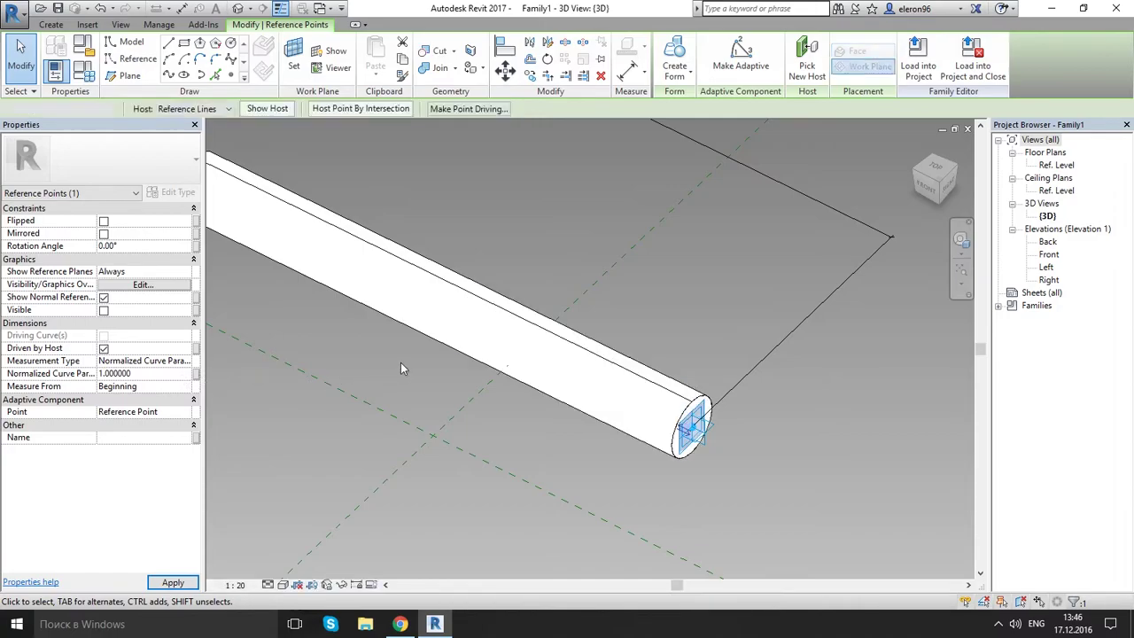
left_click(401, 362)
- Set the Normalized Curve Parameter of the pipe's end reference point nearest adaptive point 1 to 0
scroll(400, 362, "down", 2)
middle_click_drag(217, 310, 611, 410)
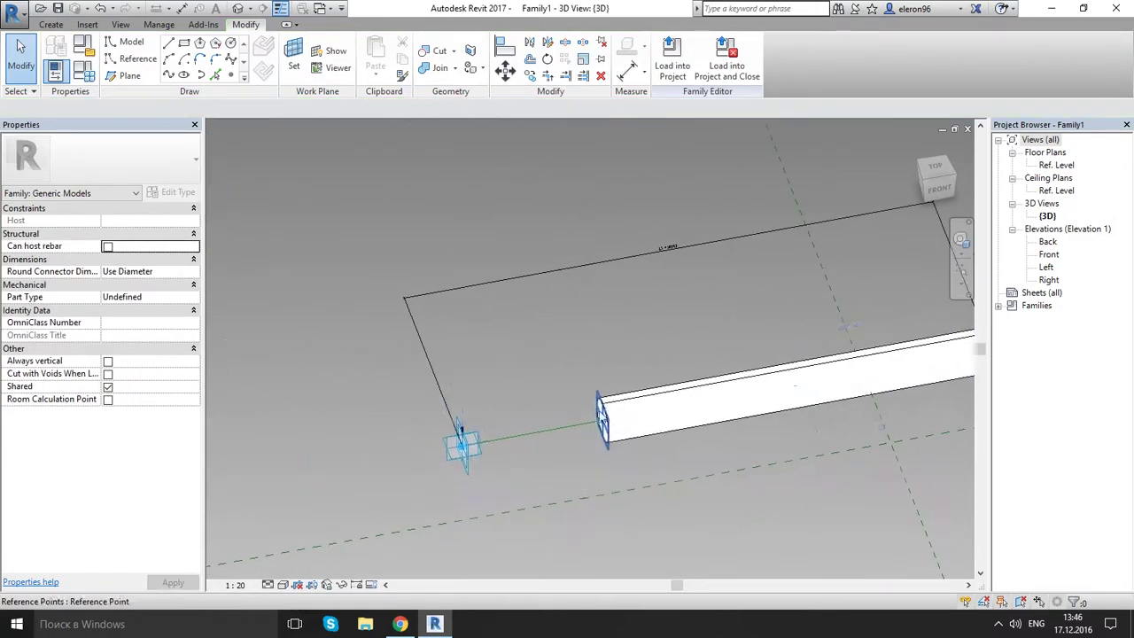
scroll(615, 412, "up", 3)
left_click(613, 409)
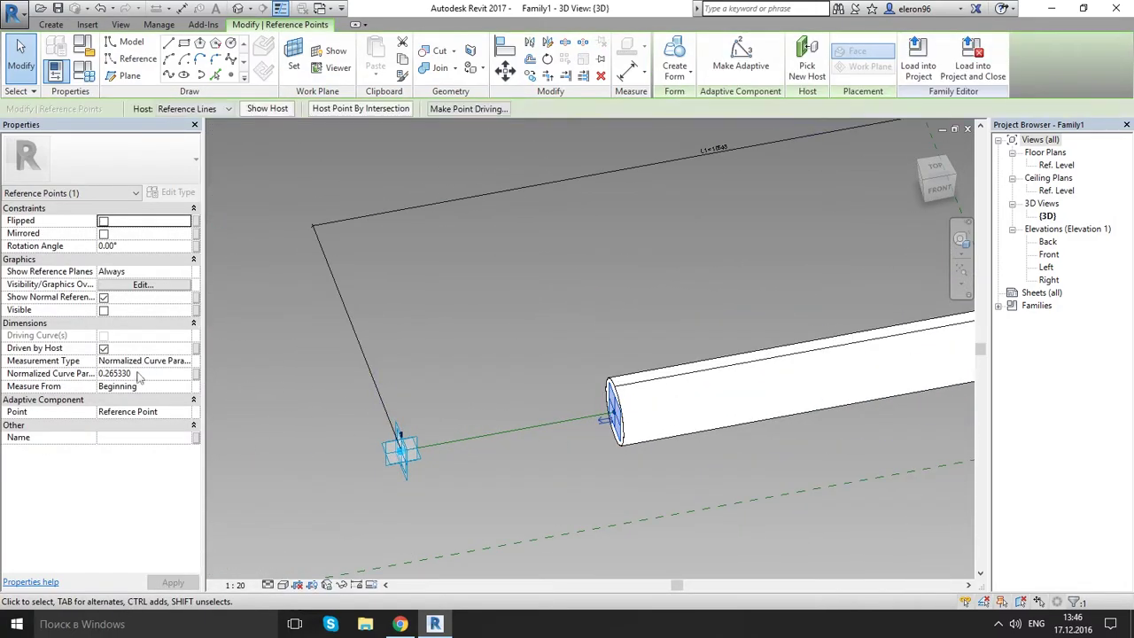
left_click(137, 374)
type("0")
key("Return")
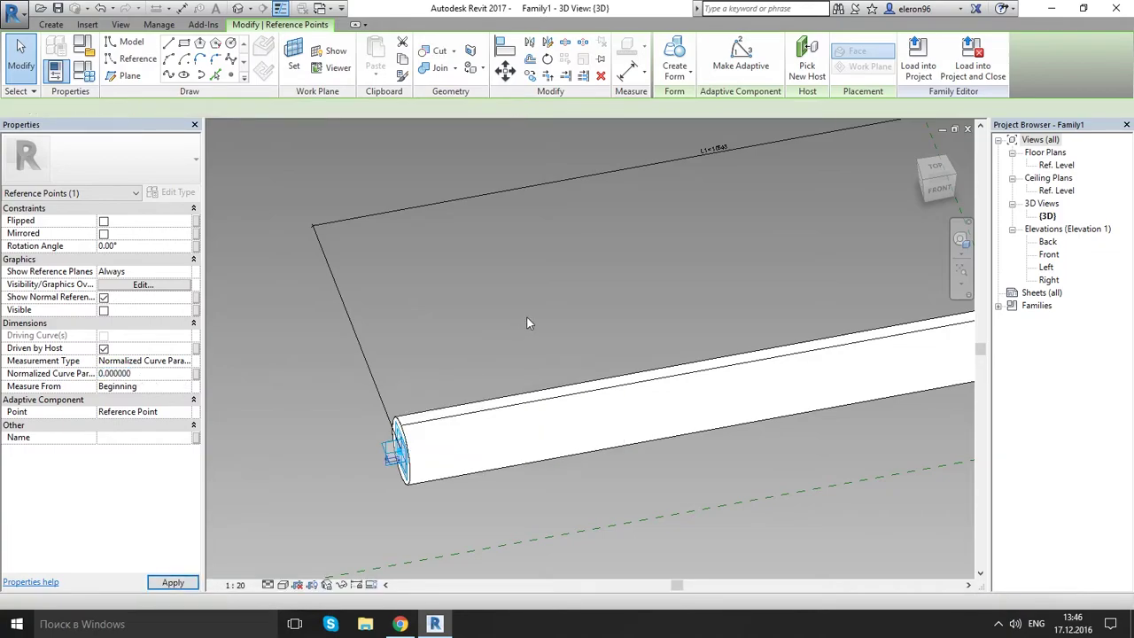
left_click(526, 315)
- Turn off Use_Larger_size in the family types, apply it, and accept the change
left_click(83, 73)
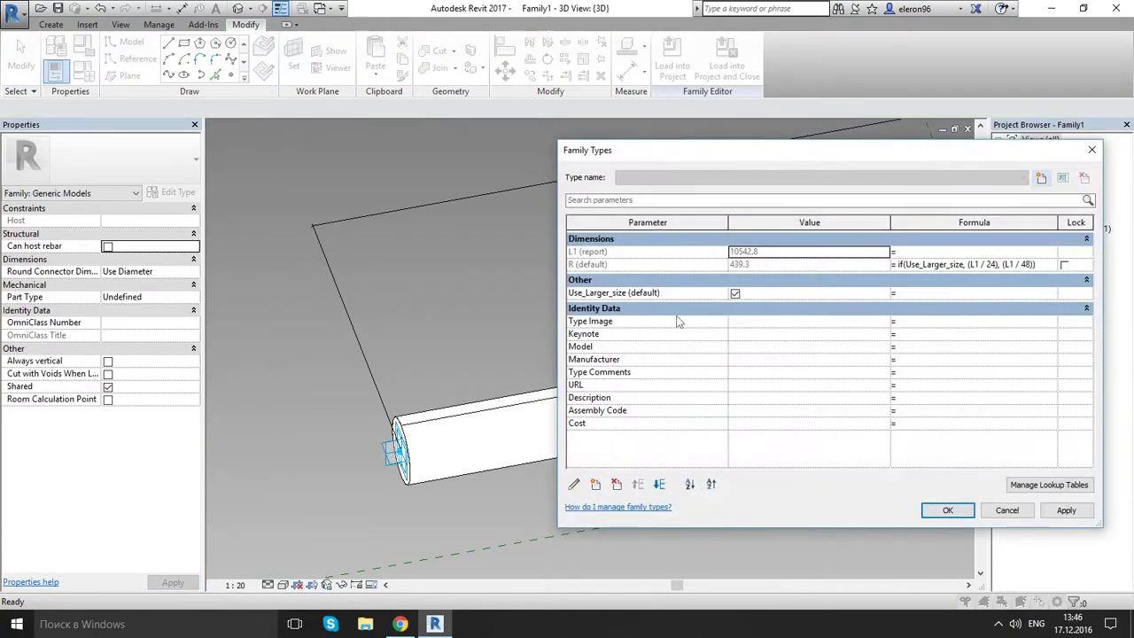
left_click(734, 293)
left_click(1066, 510)
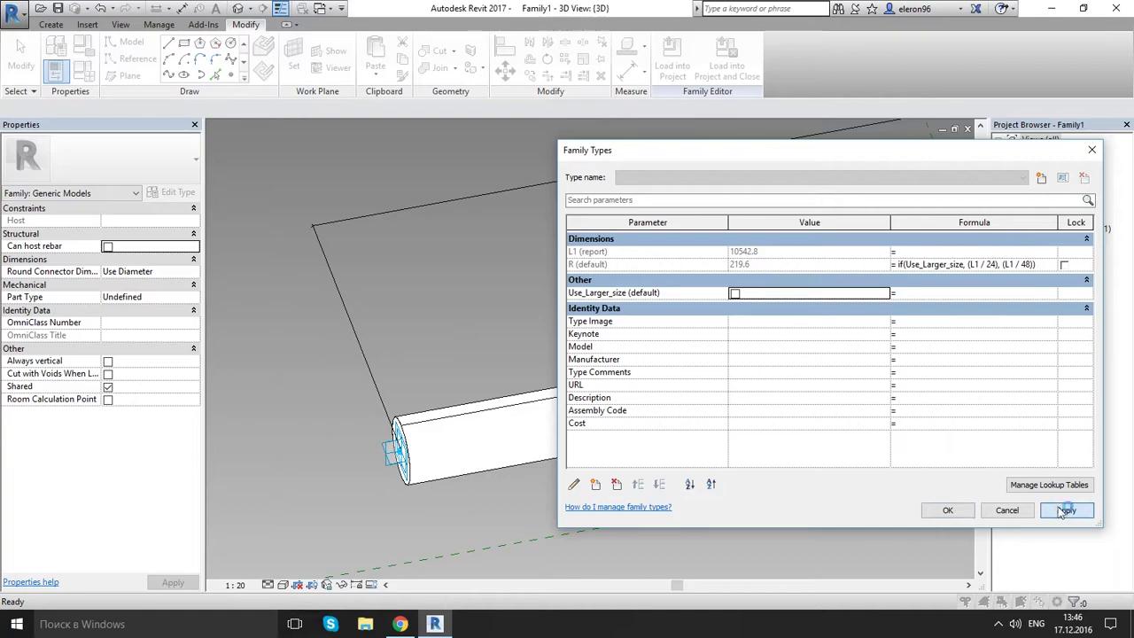
left_click(954, 511)
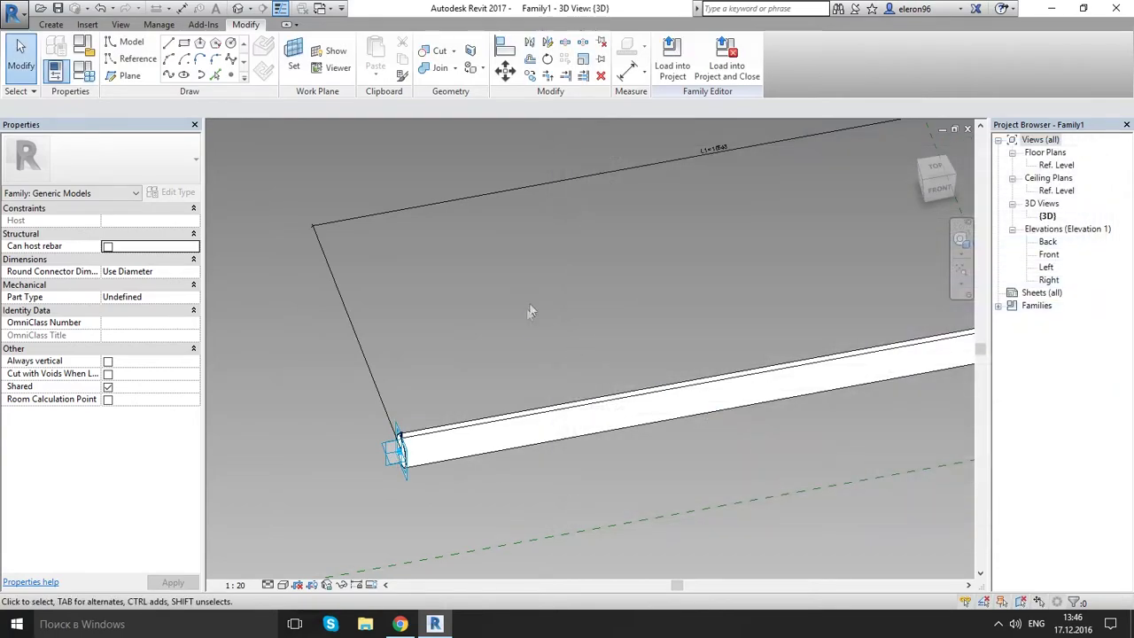
scroll(529, 312, "down", 3)
middle_click_drag(735, 331, 678, 350, "shift")
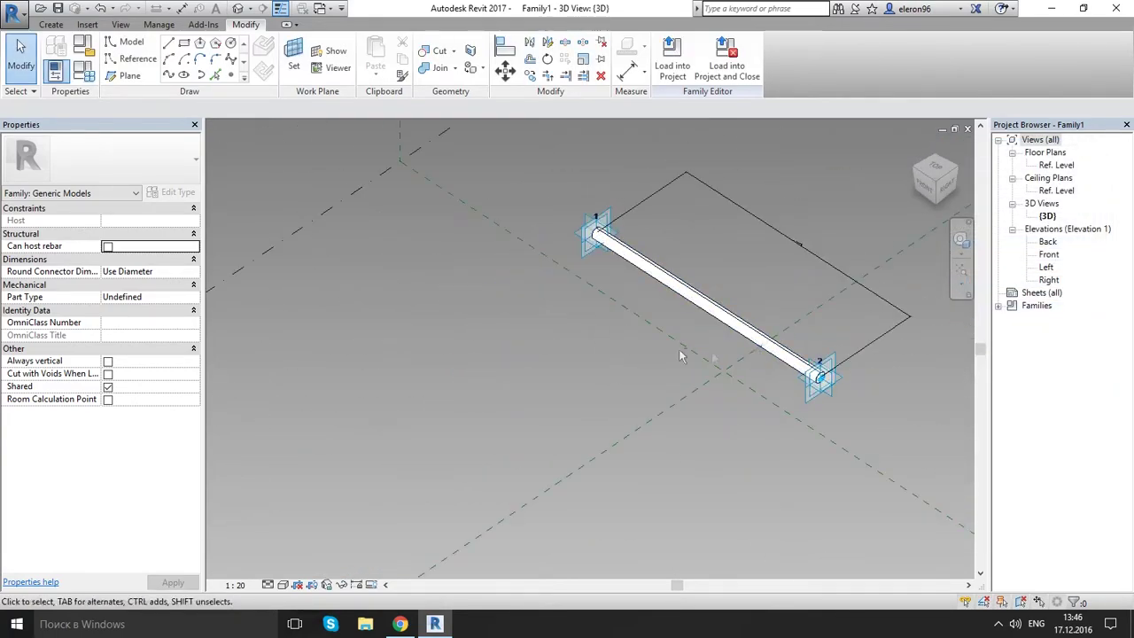
- Start saving the family under a new name, and create and open a folder named Test inside the Family folder
left_click(13, 10)
mouse_move(97, 181)
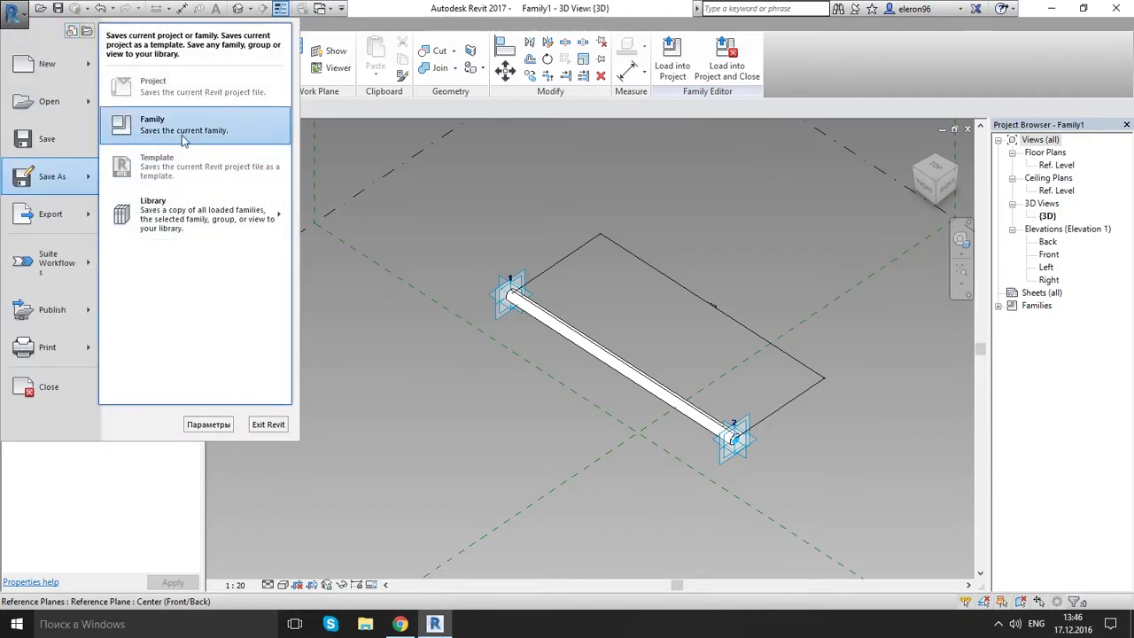
left_click(155, 124)
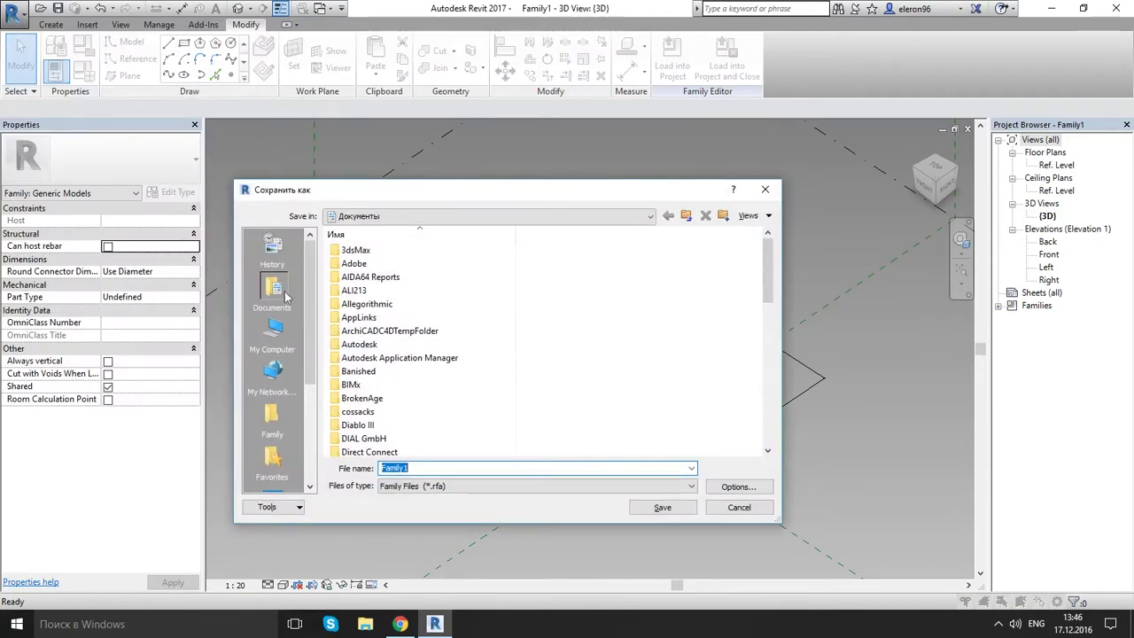
scroll(425, 389, "down", 1)
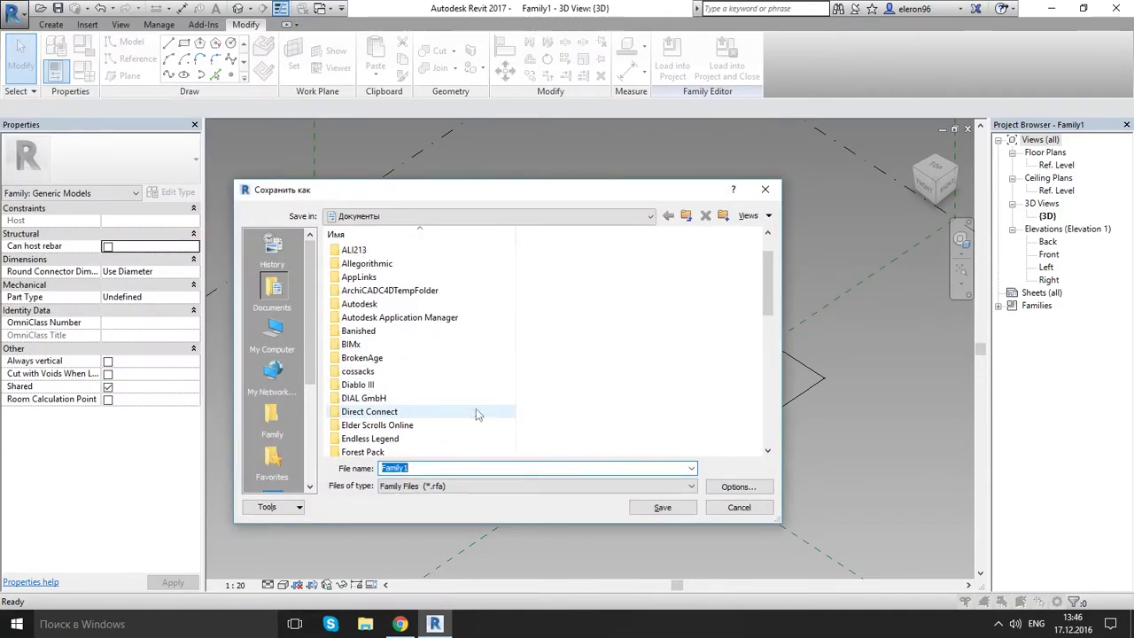
left_click(266, 416)
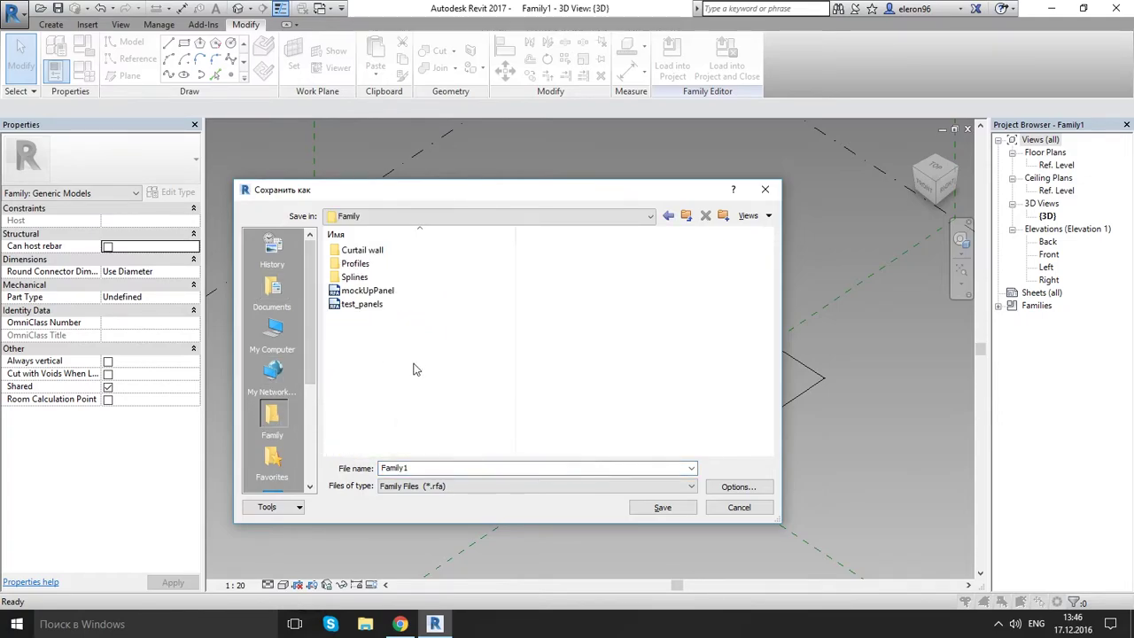
right_click(416, 369)
mouse_move(489, 516)
left_click(660, 336)
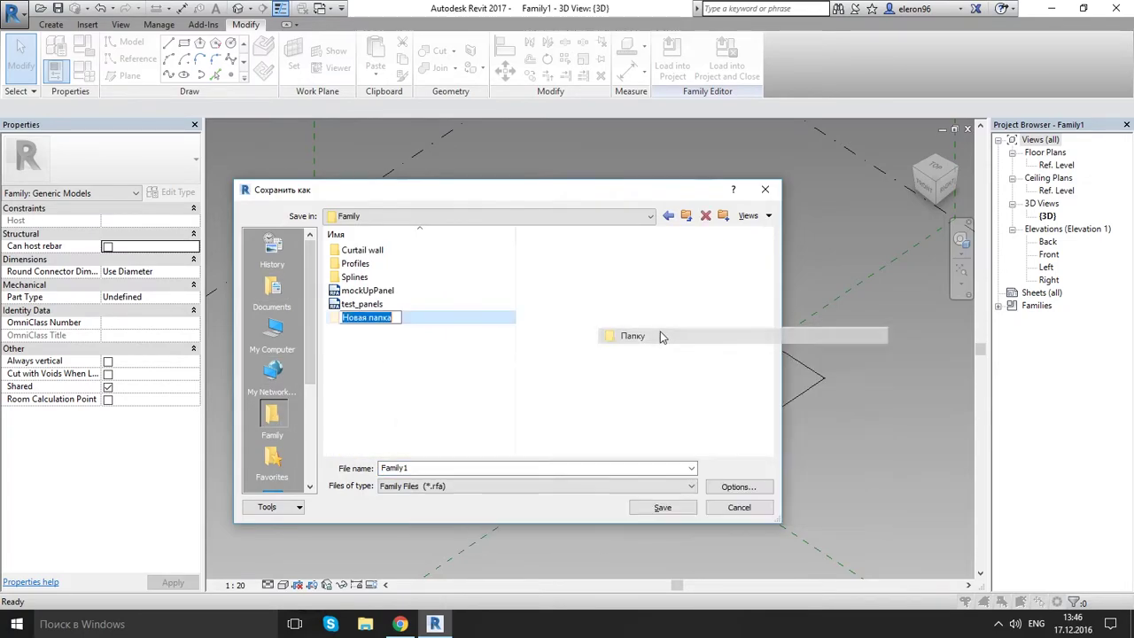
type("T")
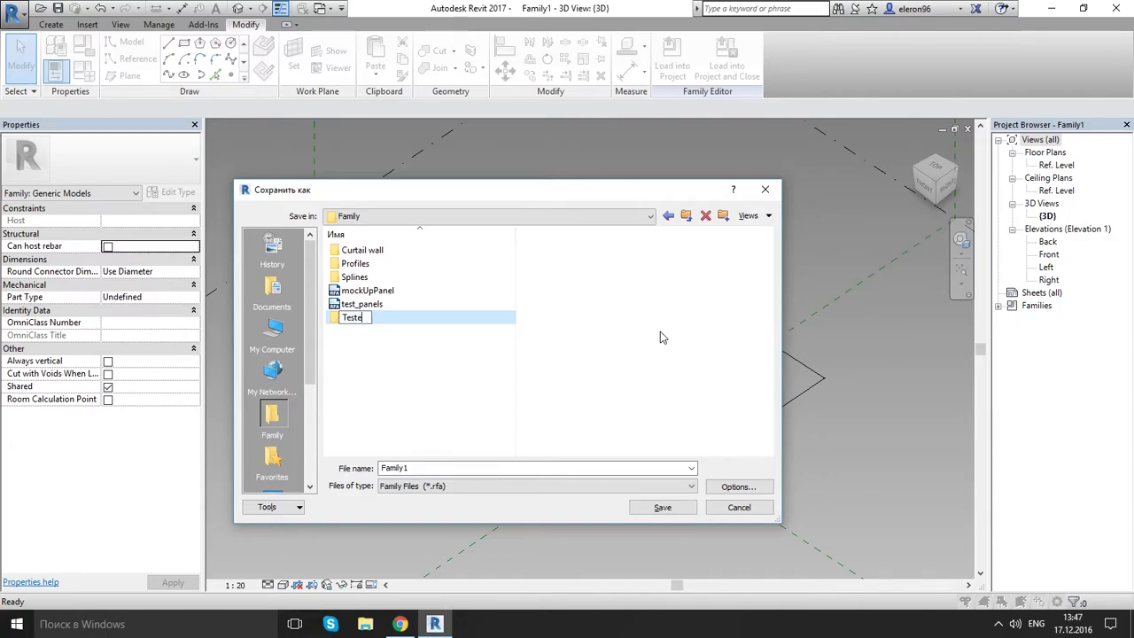
type("est")
key("Return")
key("Return")
- Save the family as 2 dote pipe in the Test folder, with maximum backups set to 1
right_click(522, 304)
right_click(427, 306)
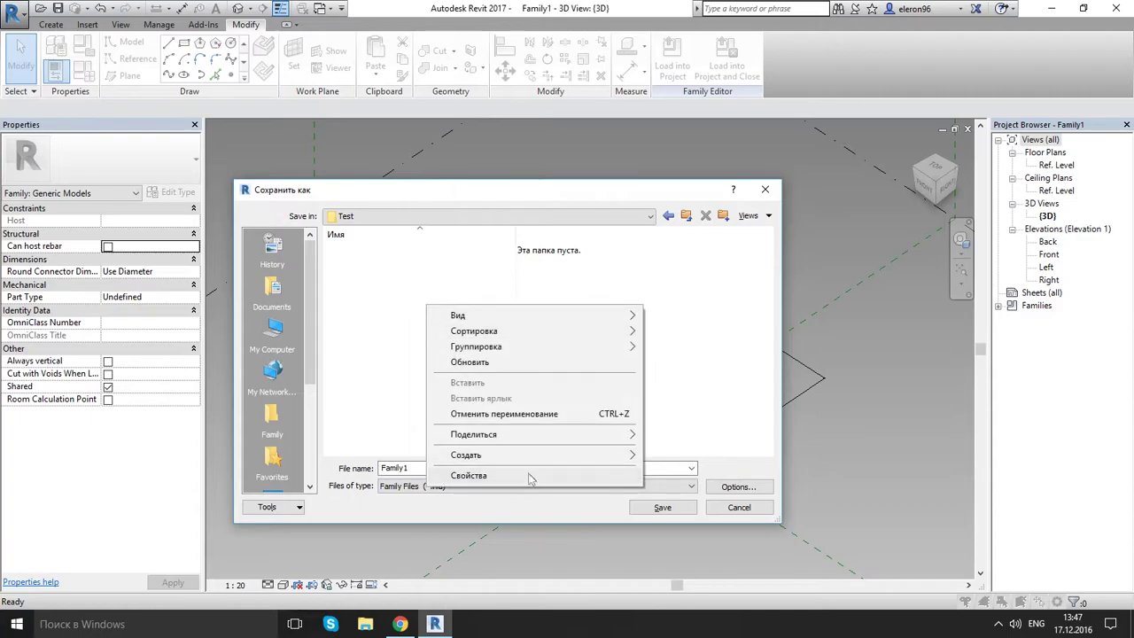
left_click(383, 357)
left_click(465, 468)
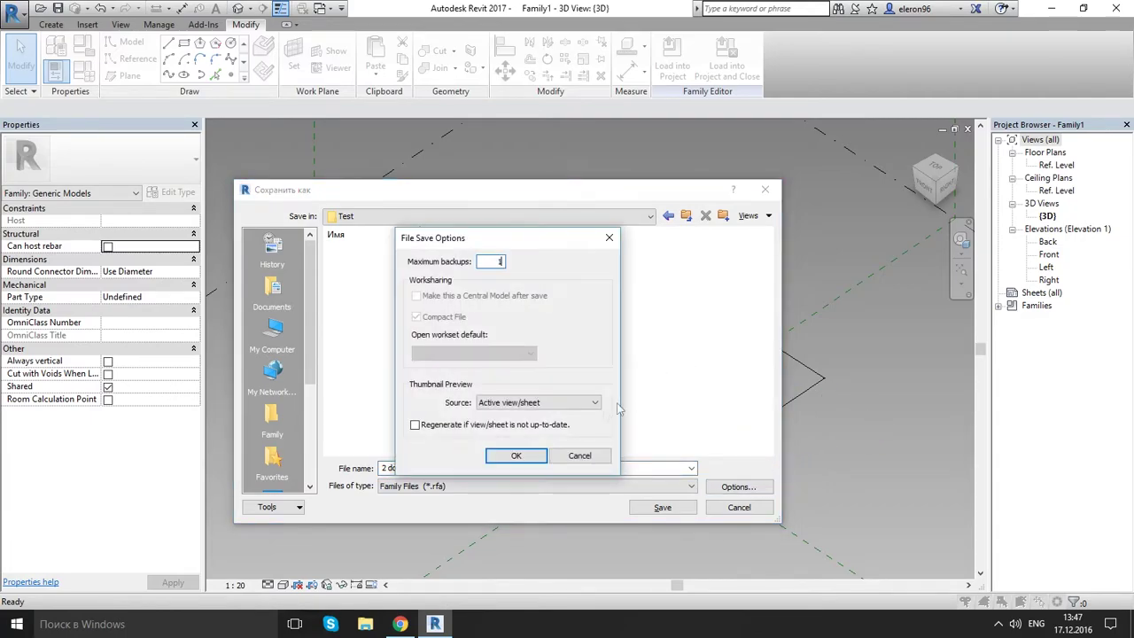
left_click(517, 456)
left_click(662, 507)
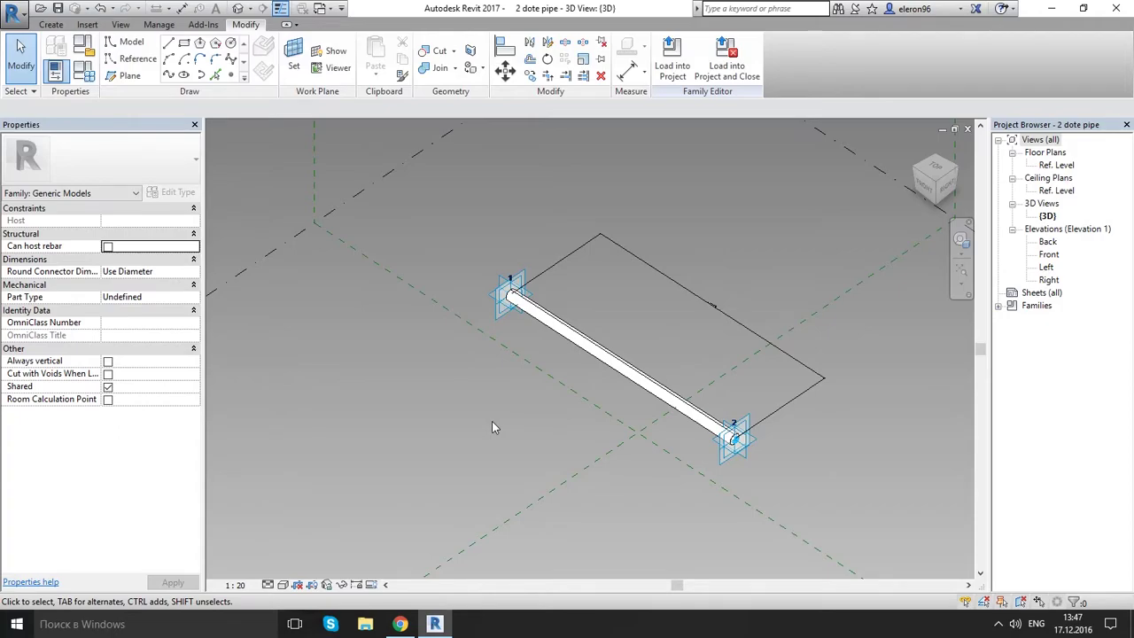
- Save a copy of the family as 3 dote pipe in the Test folder, accepting the file save options
left_click(7, 16)
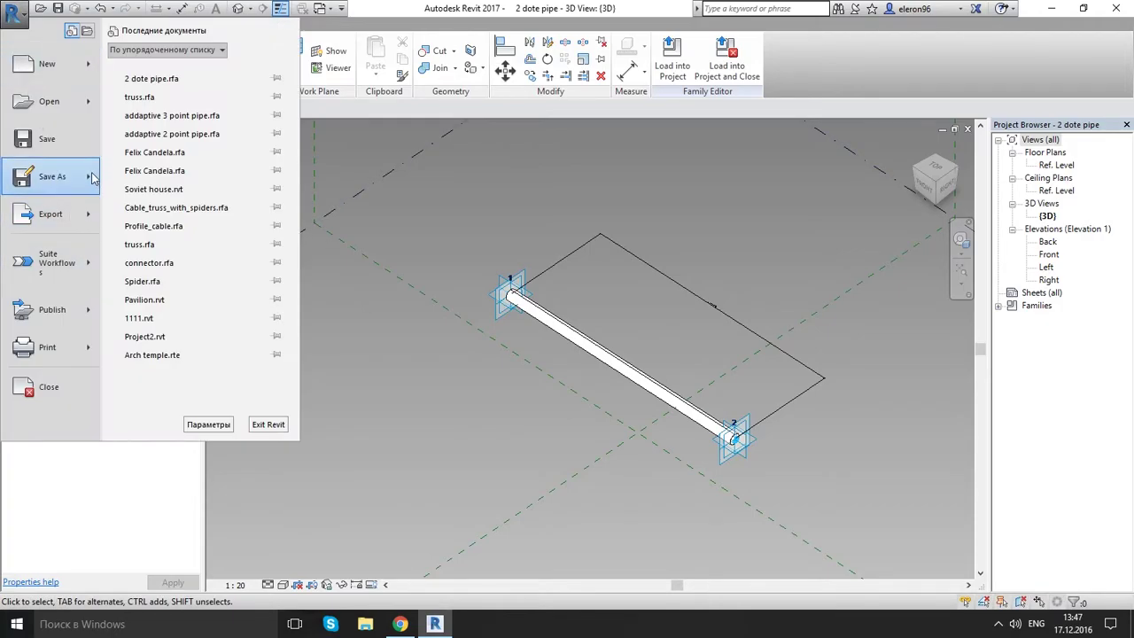
mouse_move(51, 176)
left_click(150, 126)
left_click(413, 469)
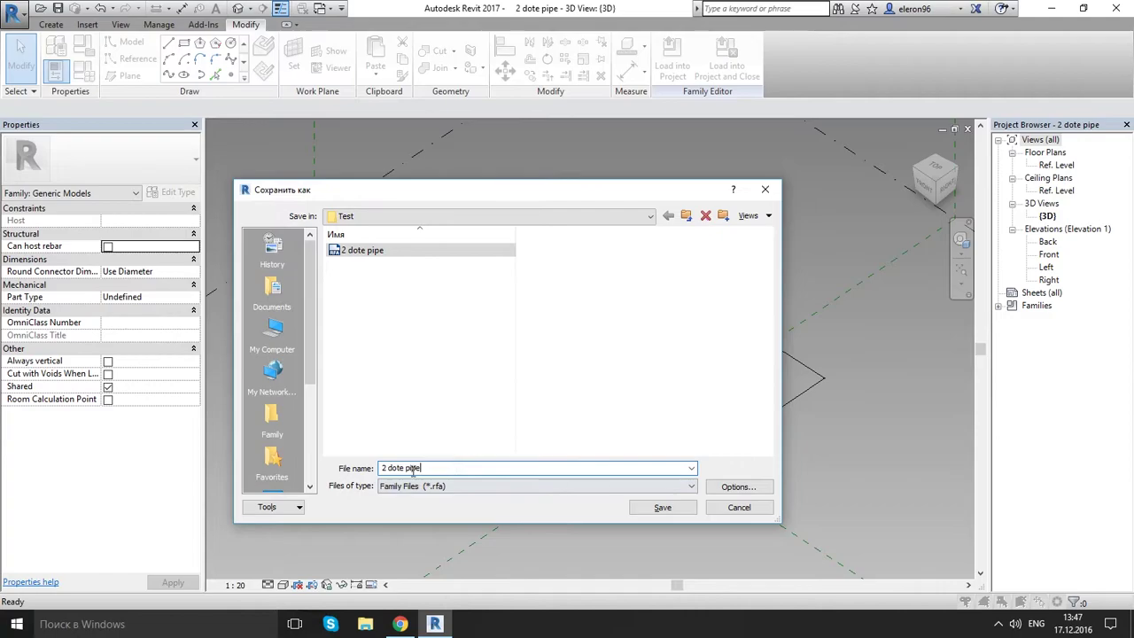
left_click_drag(385, 468, 326, 475)
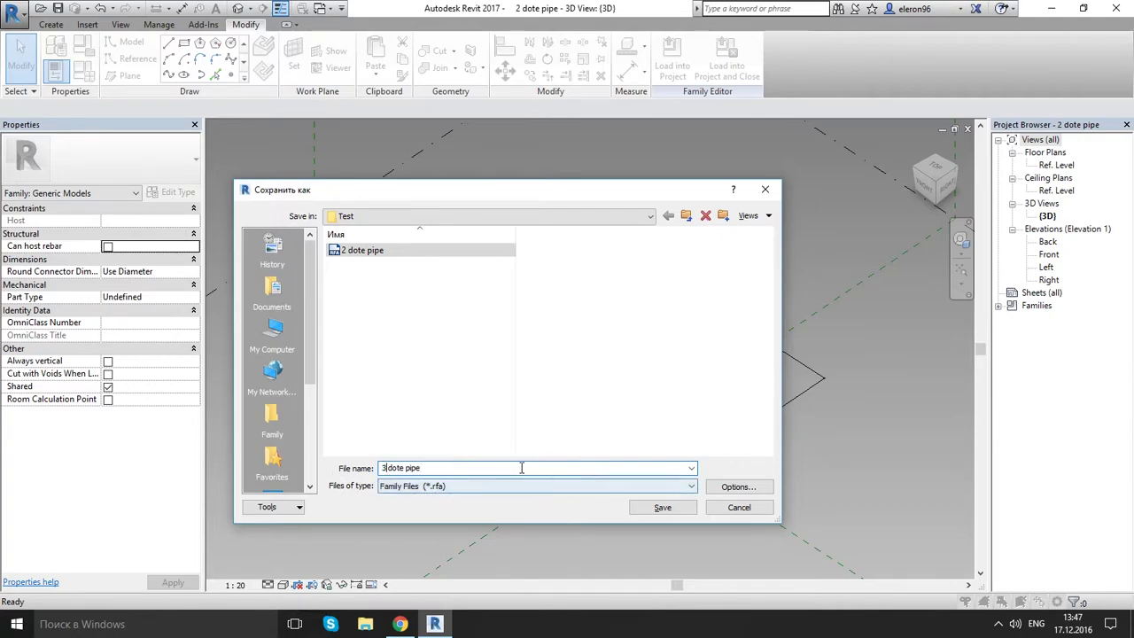
type("3")
left_click(738, 486)
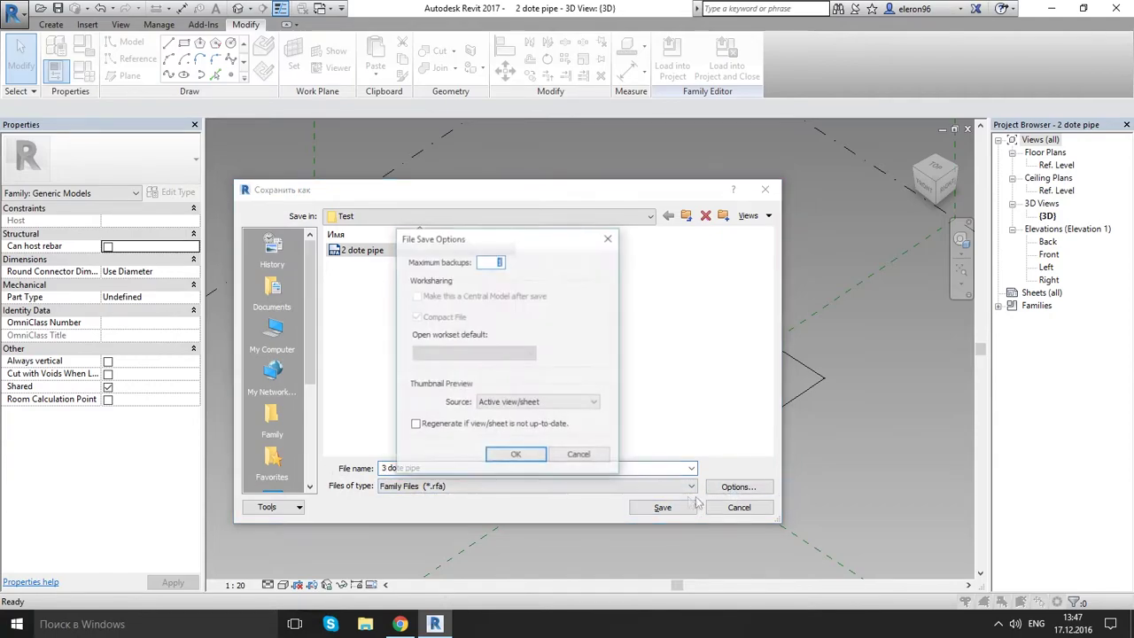
left_click(526, 455)
key("Return")
- Dissolve the solid pipe form between the two adaptive points
middle_click_drag(349, 407, 495, 386, "shift")
left_click(495, 388)
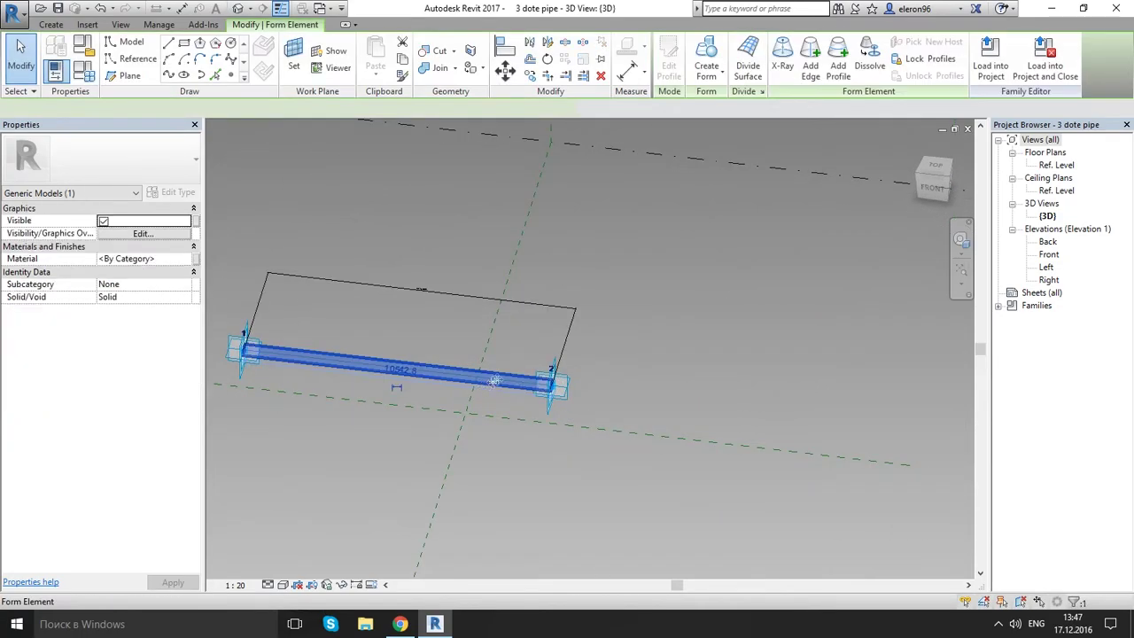
middle_click_drag(383, 397, 462, 406)
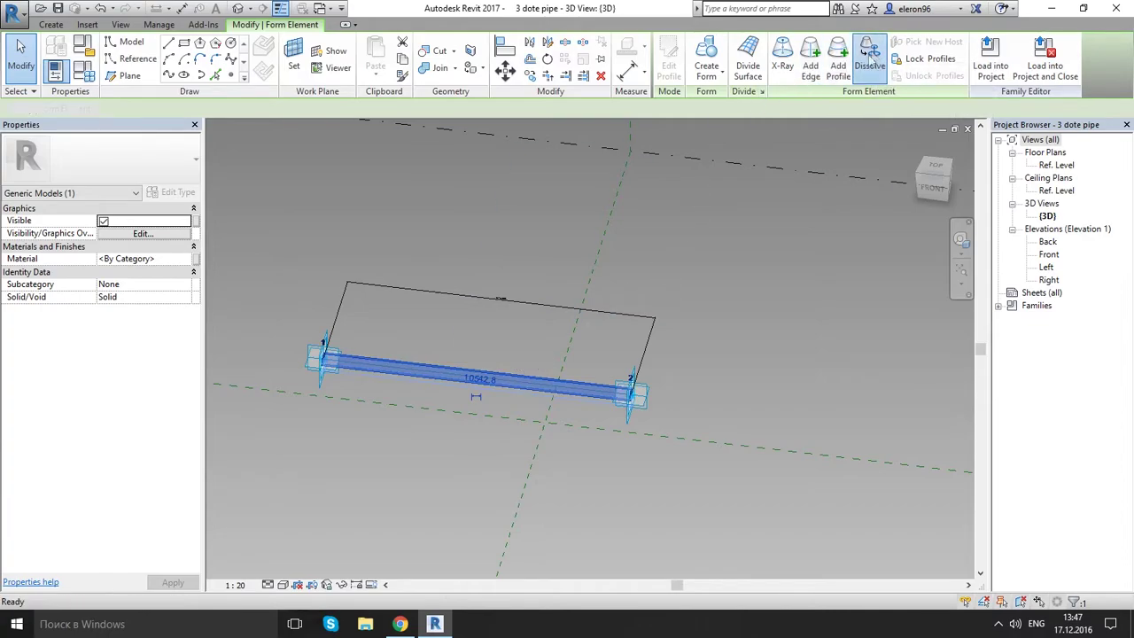
left_click(870, 58)
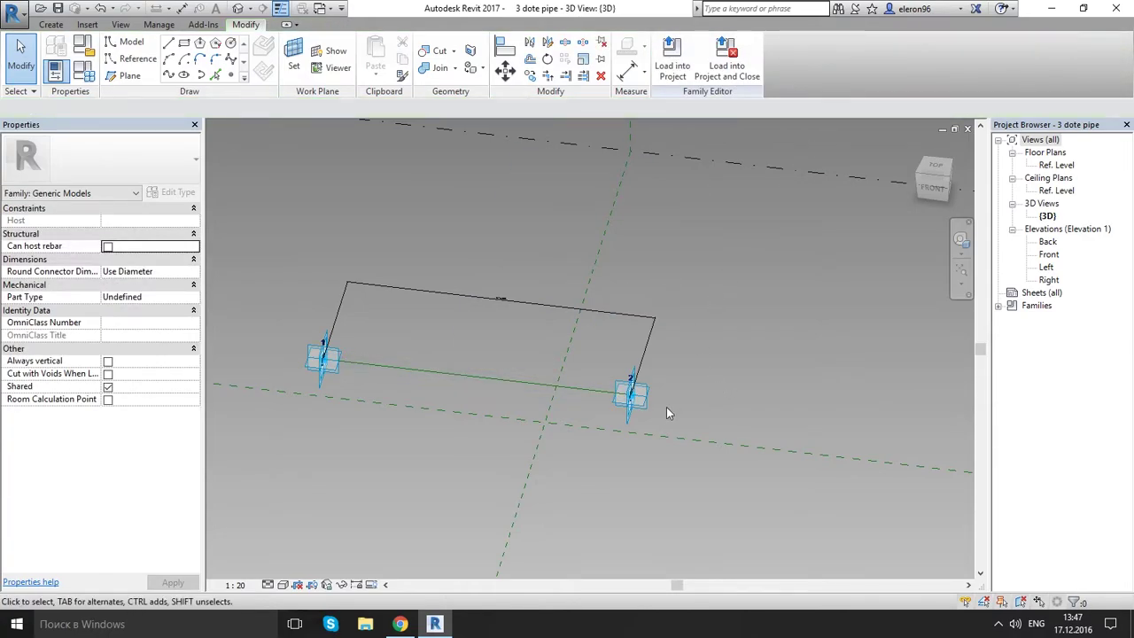
- Raise adaptive placement point 2 vertically above its original position and deselect it
left_click(632, 394)
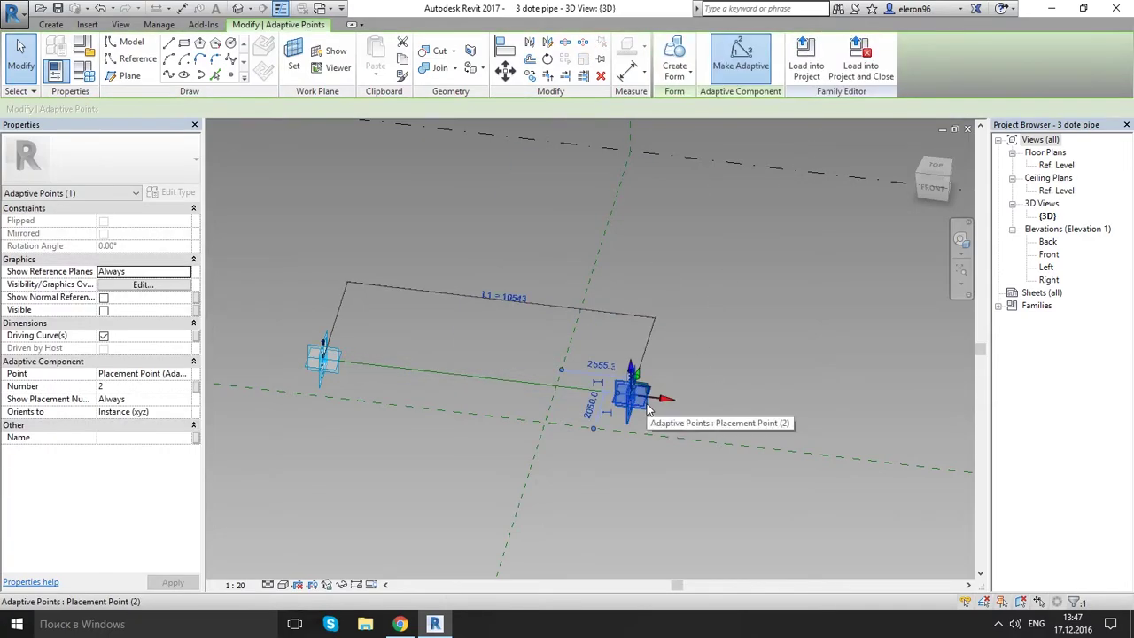
middle_click_drag(743, 390, 636, 379, "shift")
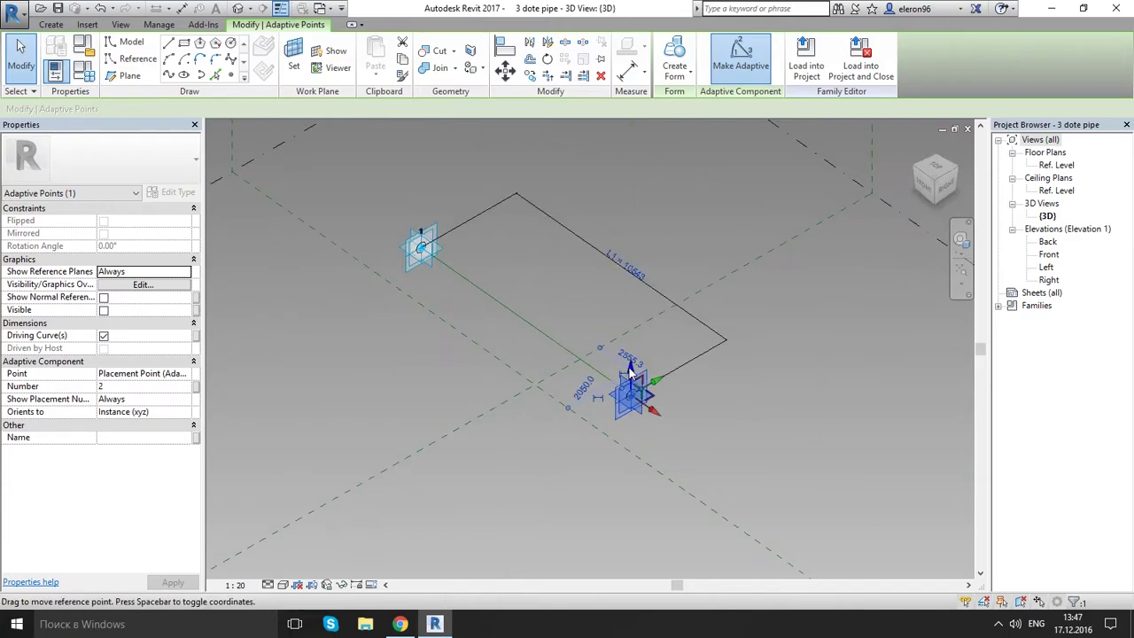
left_click(632, 371)
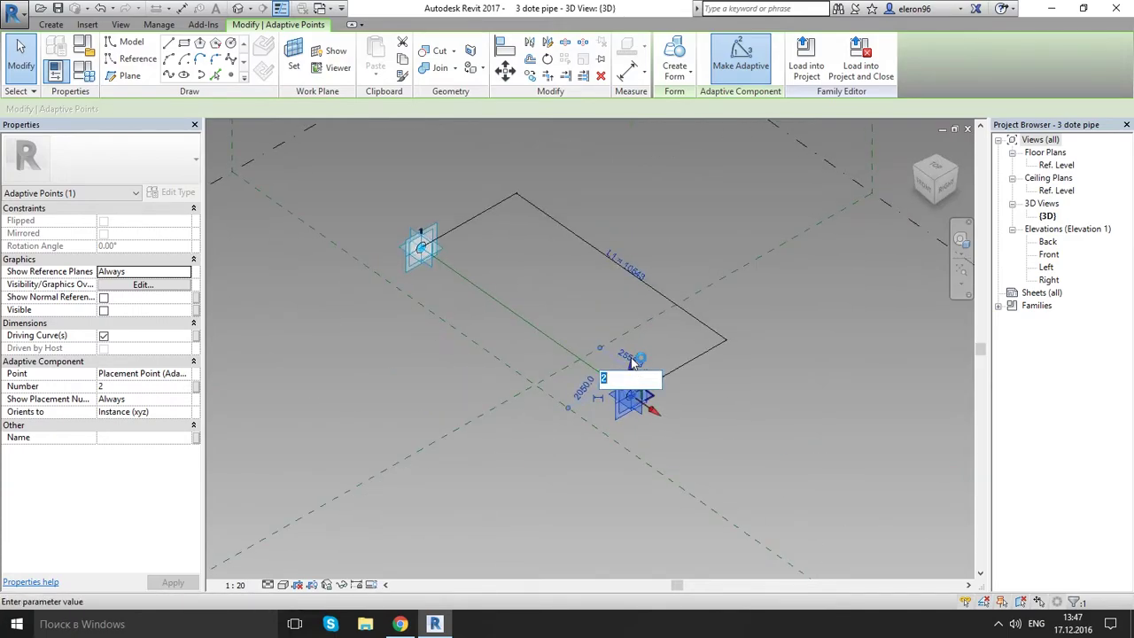
left_click(667, 329)
scroll(656, 369, "up", 2)
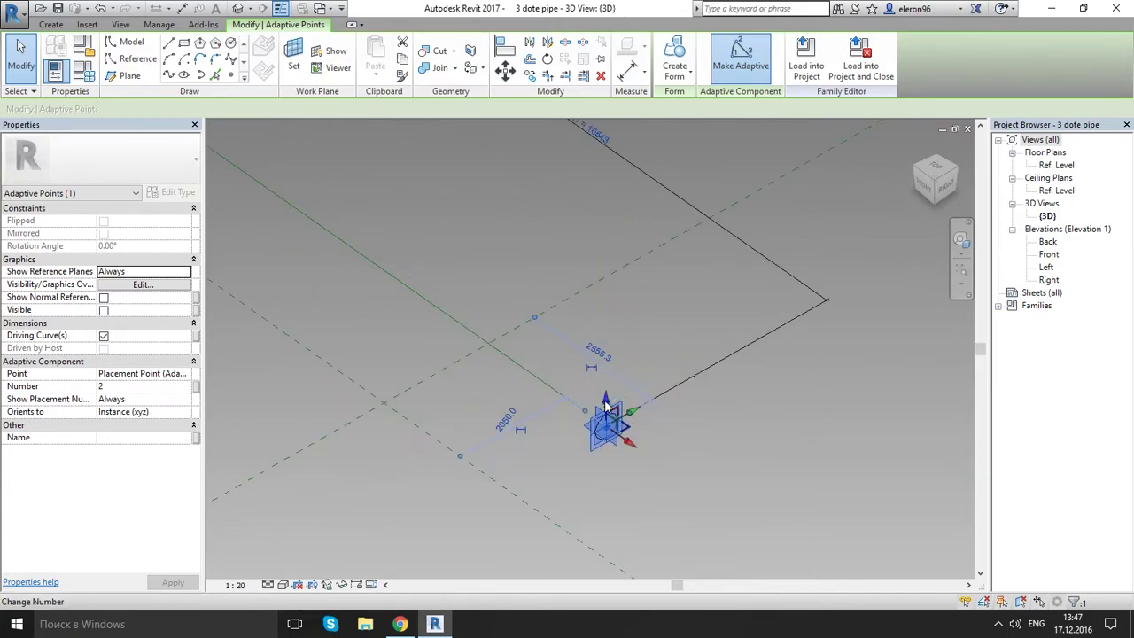
left_click_drag(606, 400, 606, 199)
left_click(639, 390)
scroll(634, 397, "down", 2)
middle_click_drag(634, 403, 498, 462, "shift")
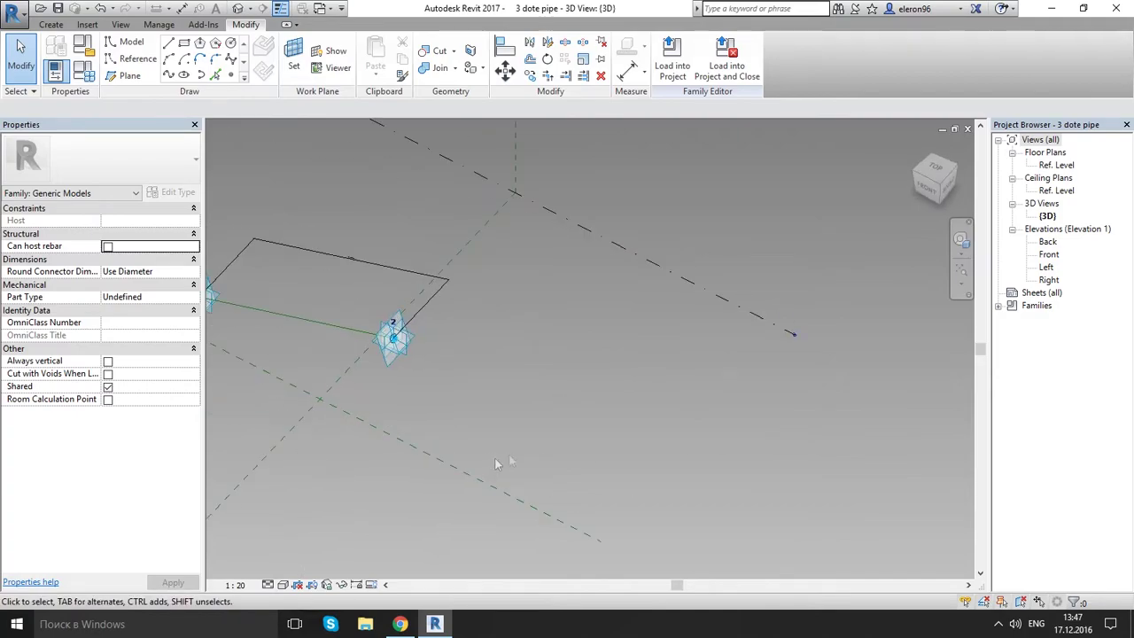
- Place a reference point on the Ref. Level plane, off to the side of adaptive placement point 2
left_click(232, 76)
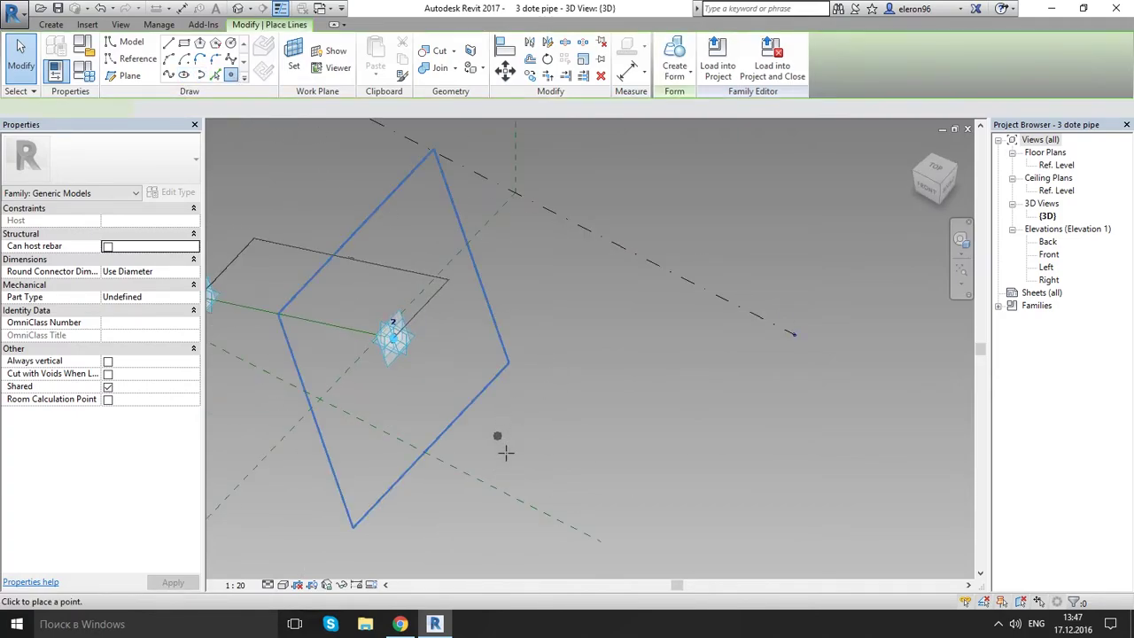
left_click(228, 109)
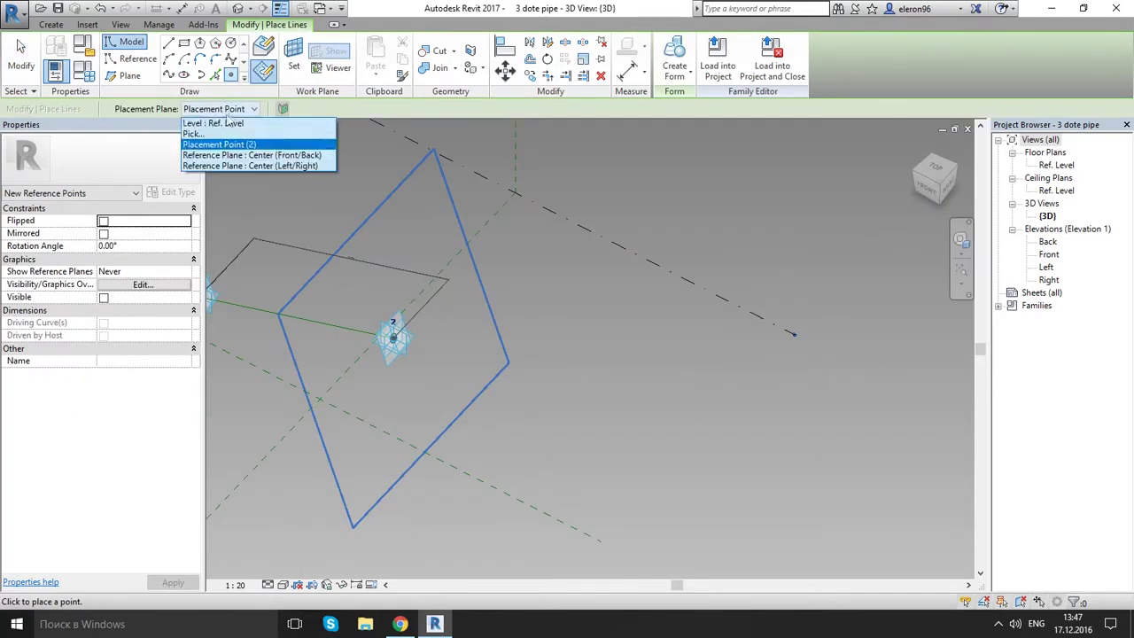
left_click(211, 126)
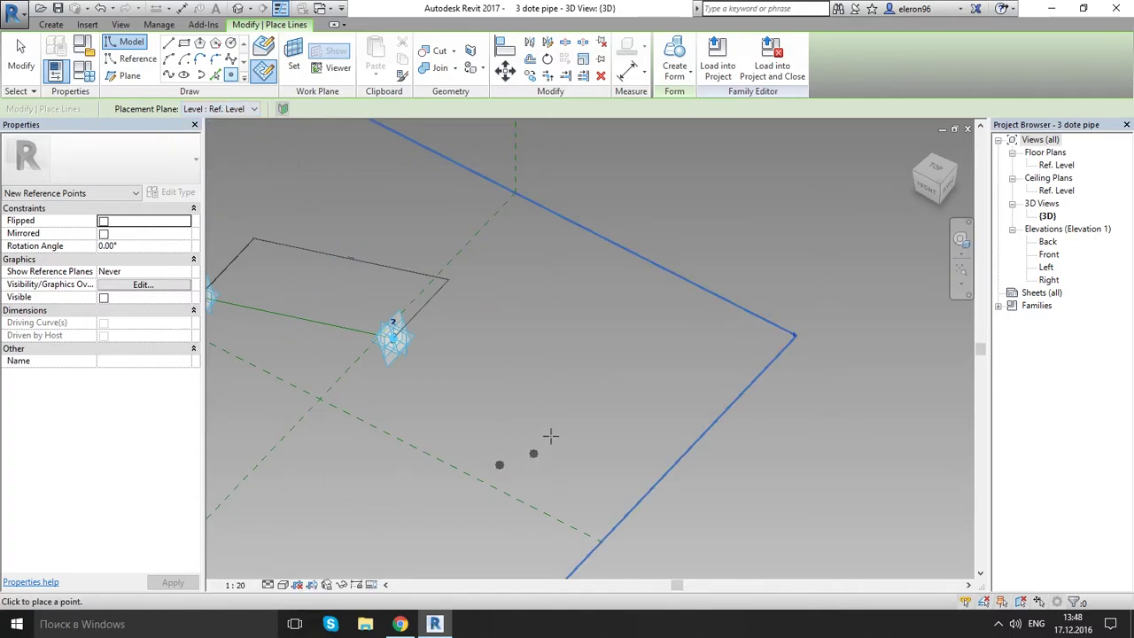
key("Escape")
middle_click_drag(449, 459, 488, 376, "shift")
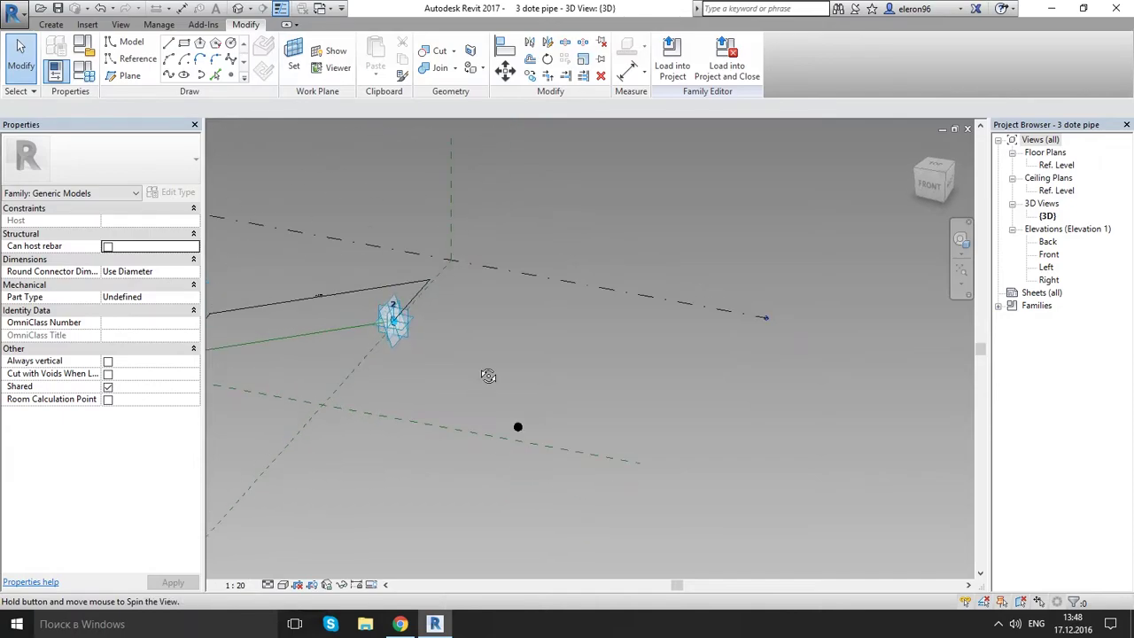
- Make the newly placed reference point adaptive as placement point 3
left_click(397, 327)
left_click_drag(492, 408, 611, 492, "ctrl")
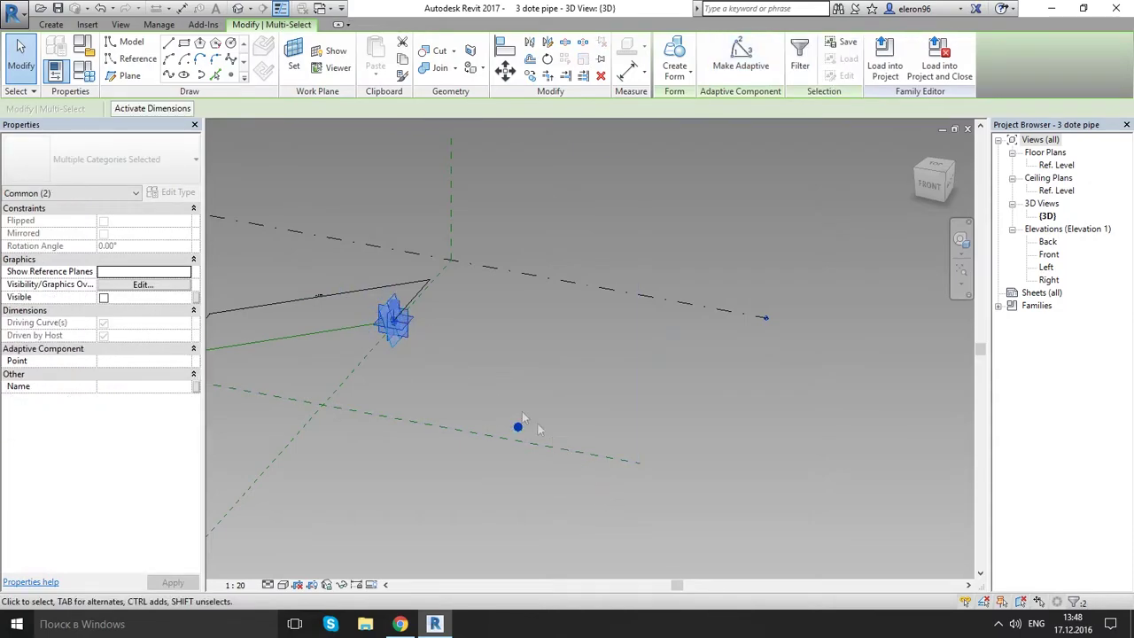
left_click(740, 57)
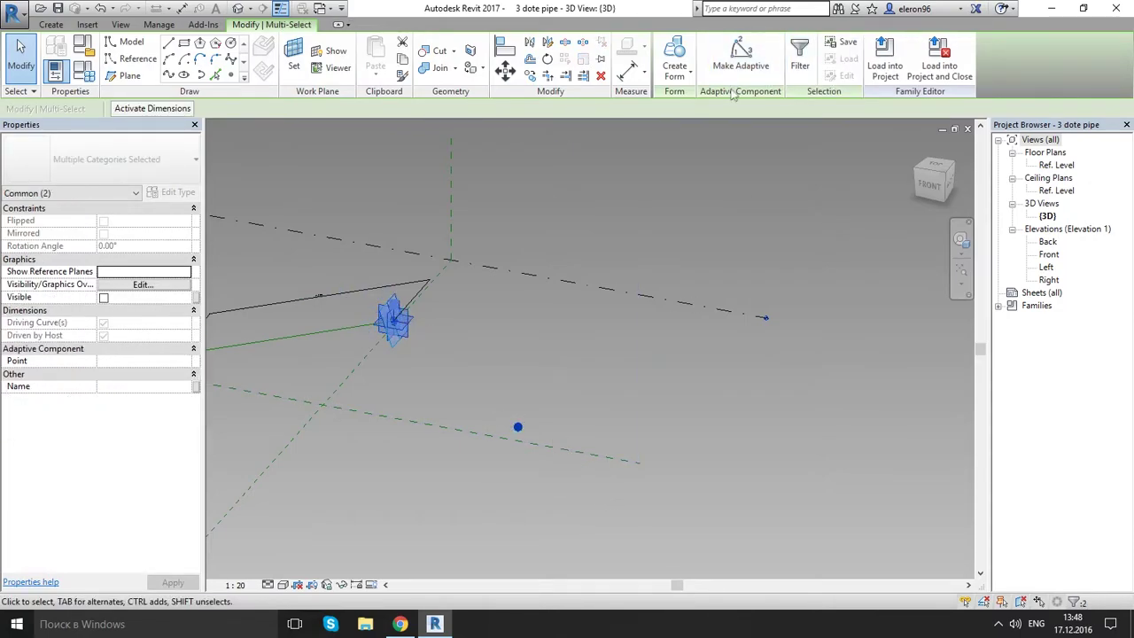
left_click(519, 423)
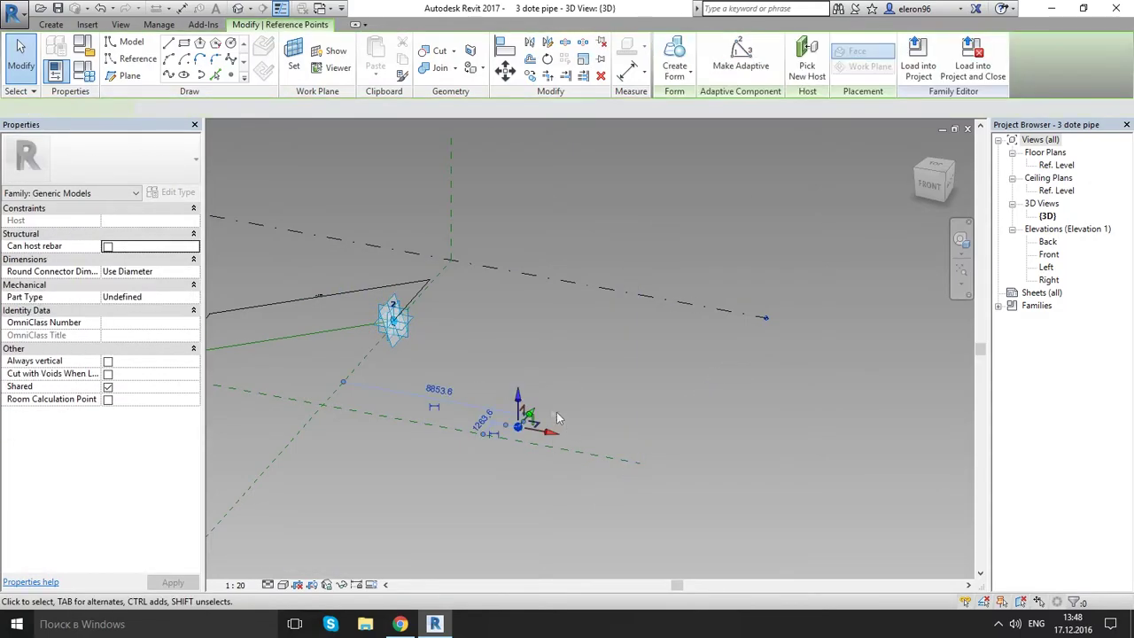
left_click(741, 57)
left_click(616, 307)
- Connect adaptive placement points 2 and 3 with a spline through points and make it a reference line
left_click_drag(445, 384, 582, 488)
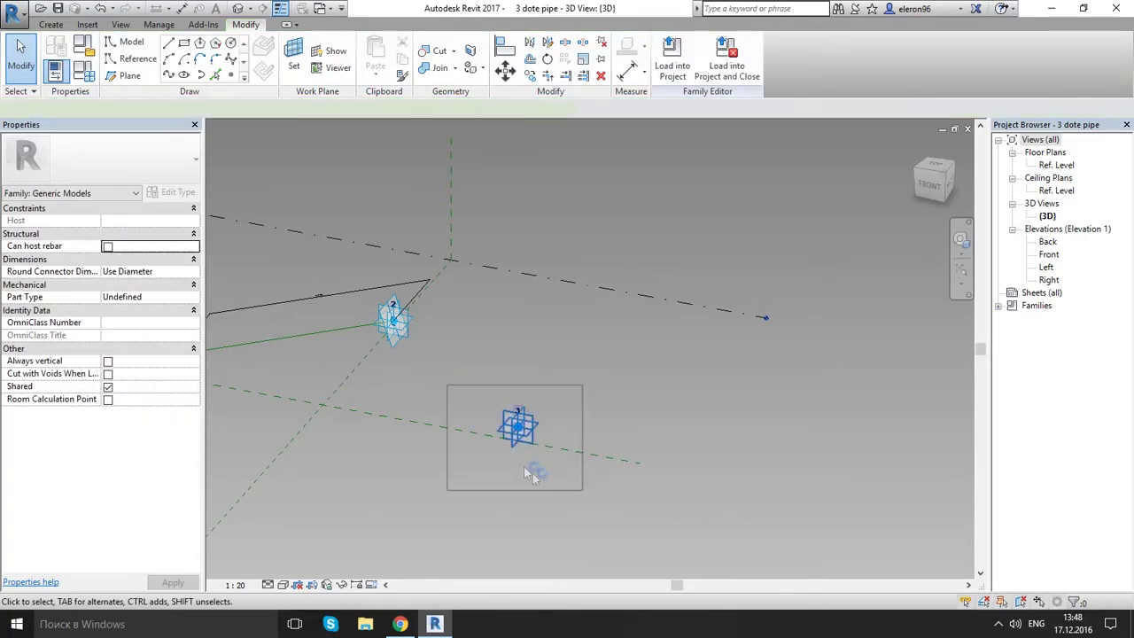
left_click(399, 332, "ctrl")
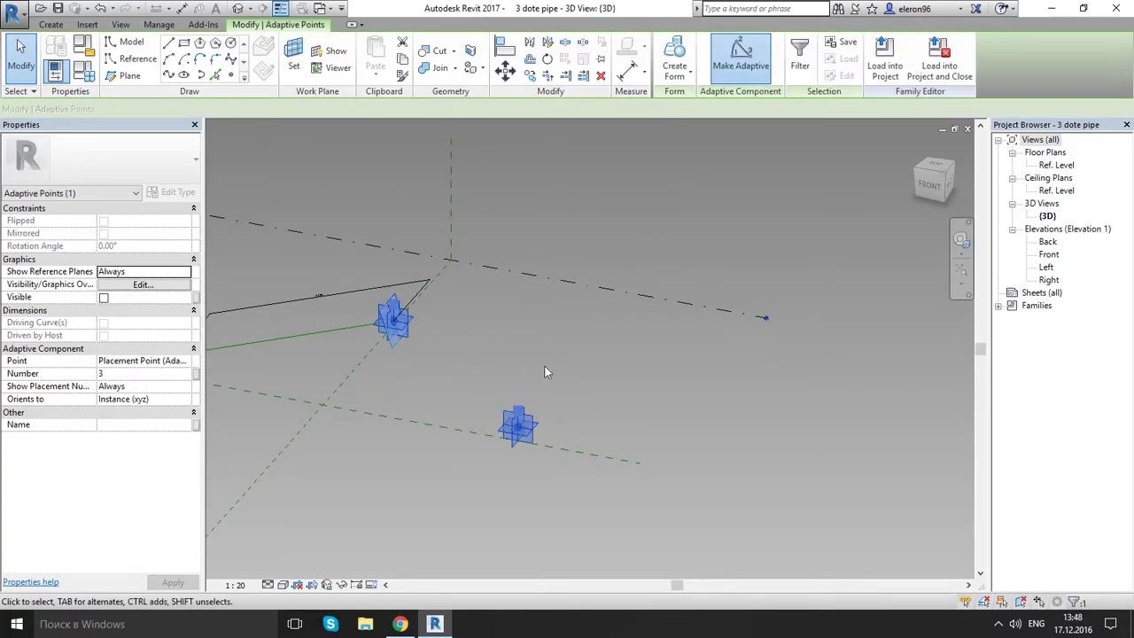
left_click(166, 77)
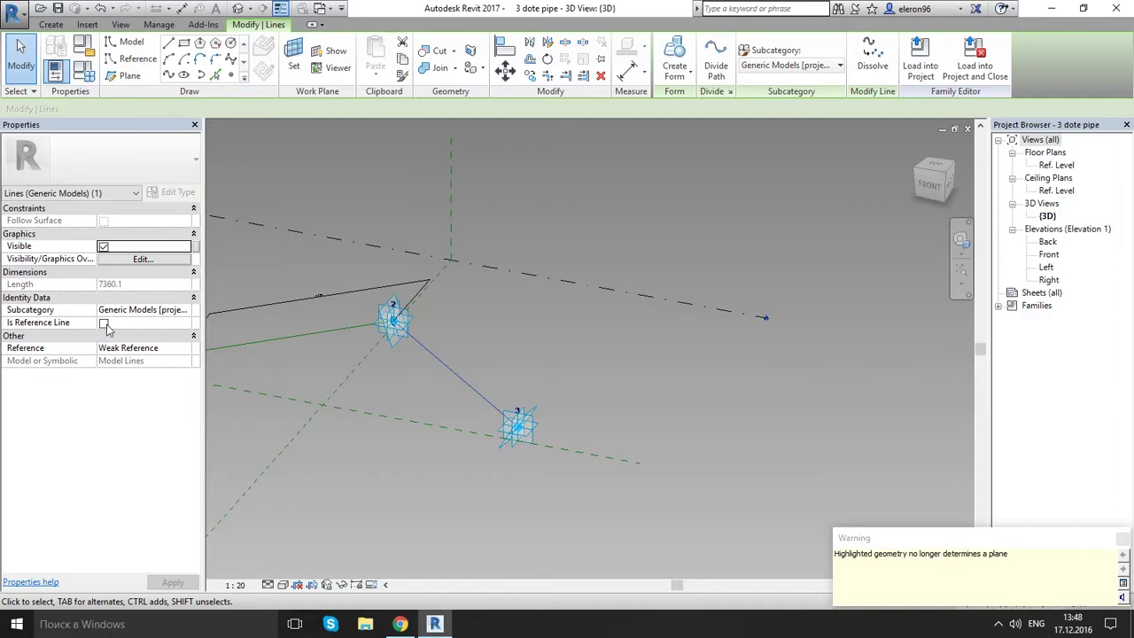
left_click(104, 324)
left_click(554, 348)
- Draw a curved model line with Spline Through Points across adaptive placement points 1, 2 and 3
scroll(555, 348, "down", 2)
middle_click_drag(554, 348, 620, 364)
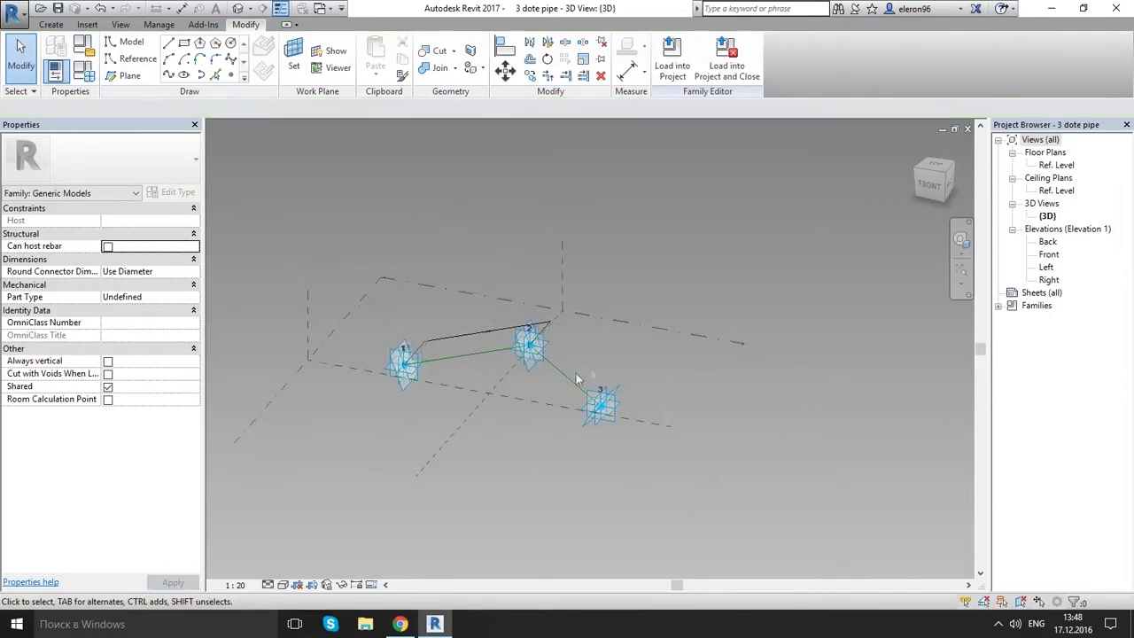
scroll(478, 372, "up", 5)
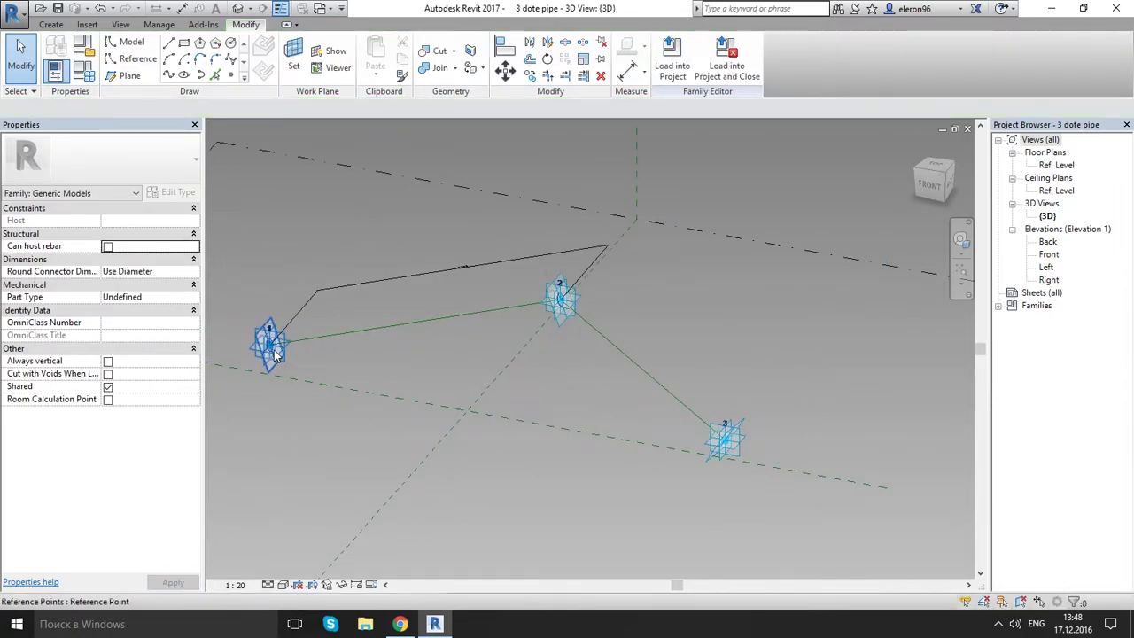
left_click(274, 352)
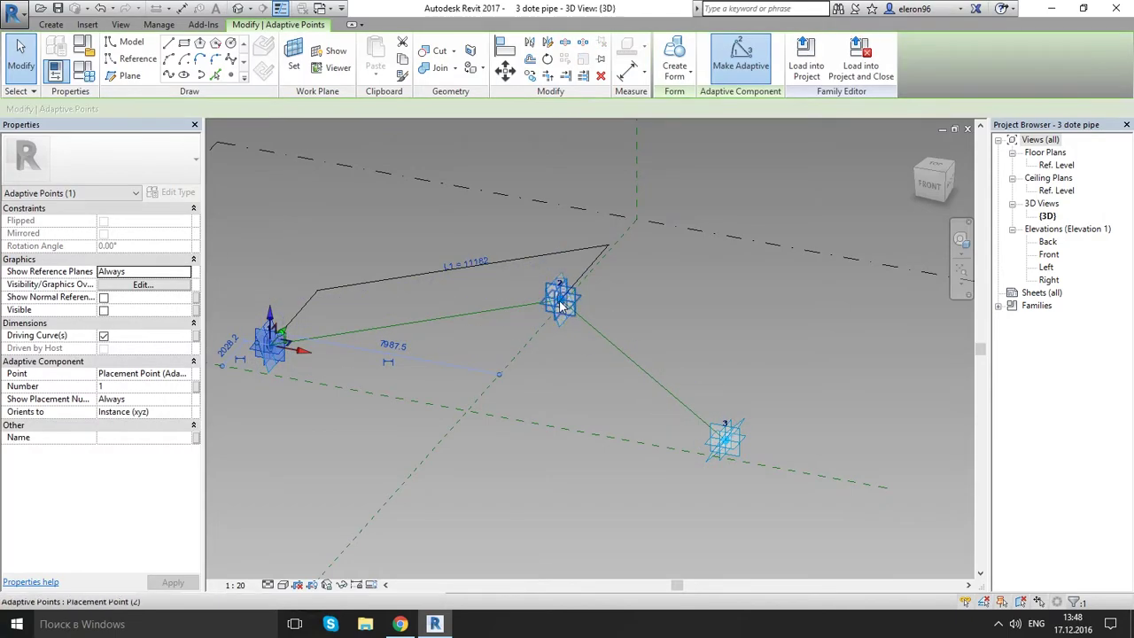
left_click(560, 306, "ctrl")
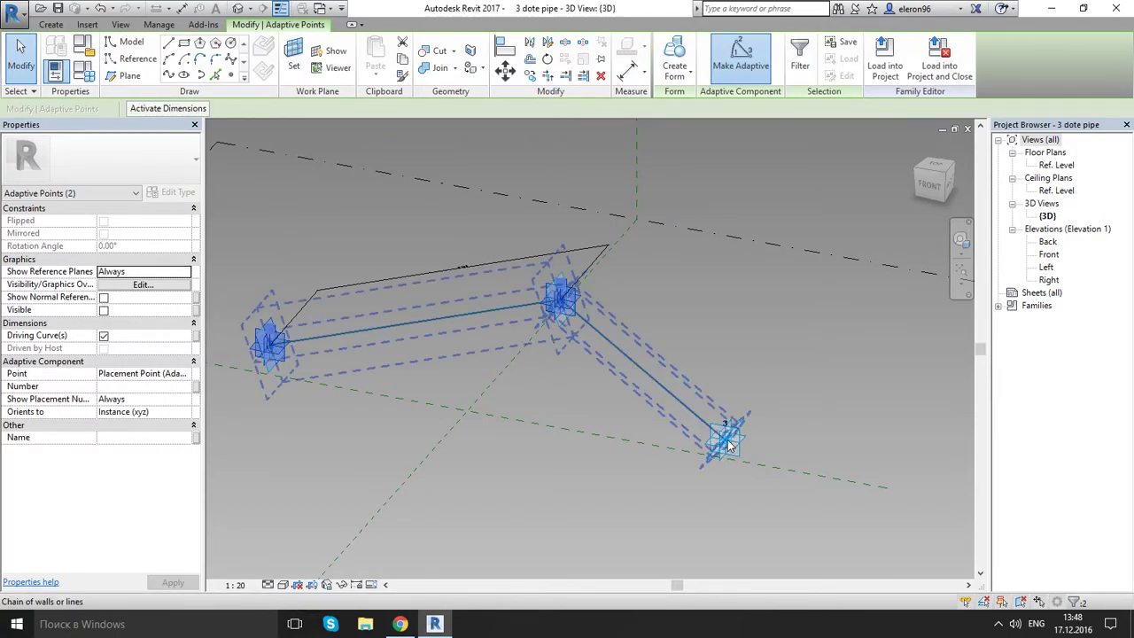
key("Tab")
key("Tab")
key("Tab")
key("Tab")
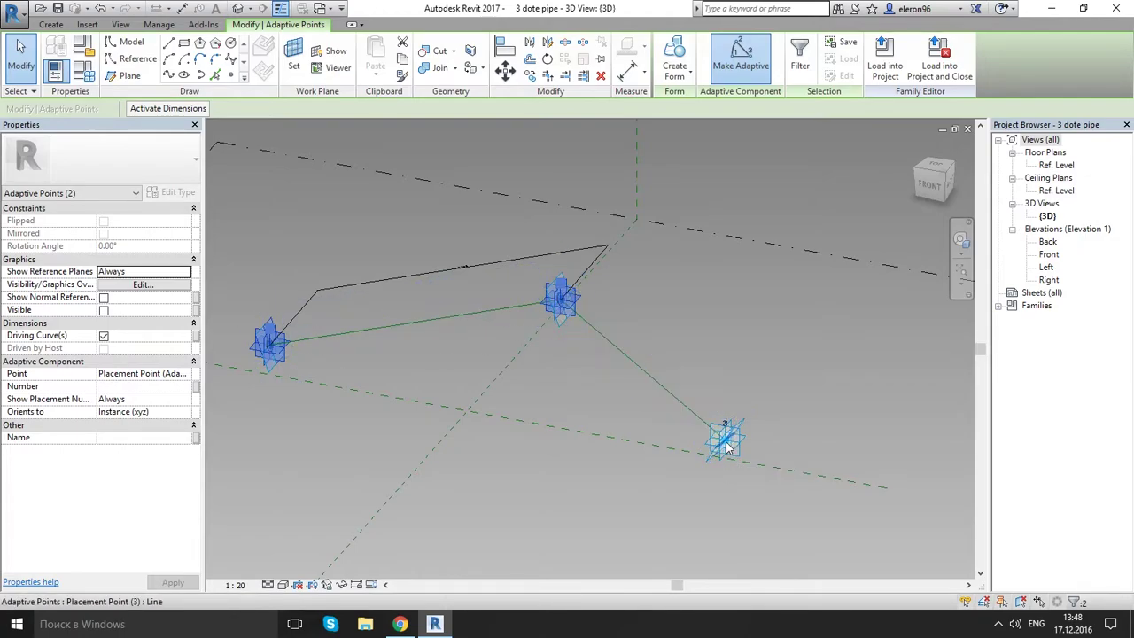
scroll(726, 448, "up", 5)
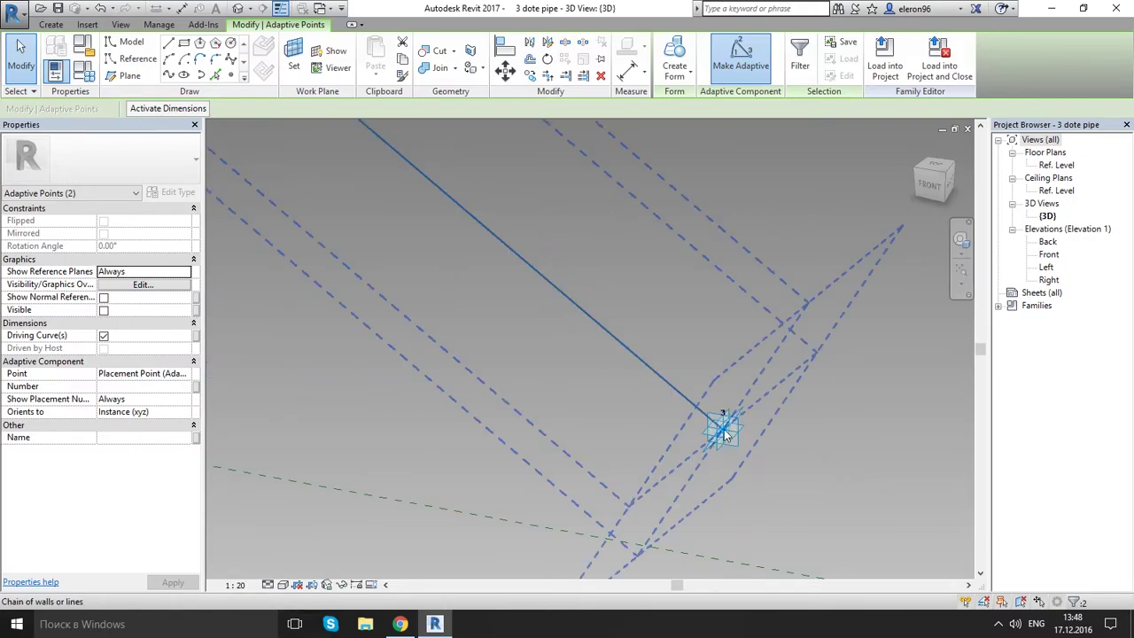
middle_click_drag(753, 463, 709, 435, "shift")
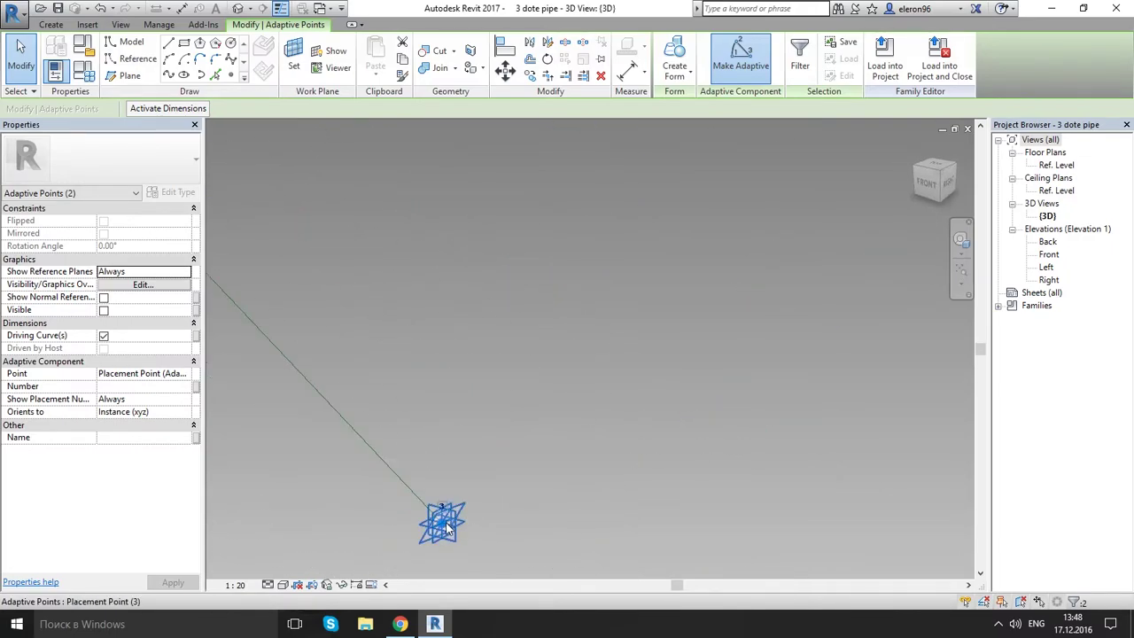
left_click(449, 525, "ctrl")
scroll(448, 525, "down", 3)
scroll(607, 421, "down", 2)
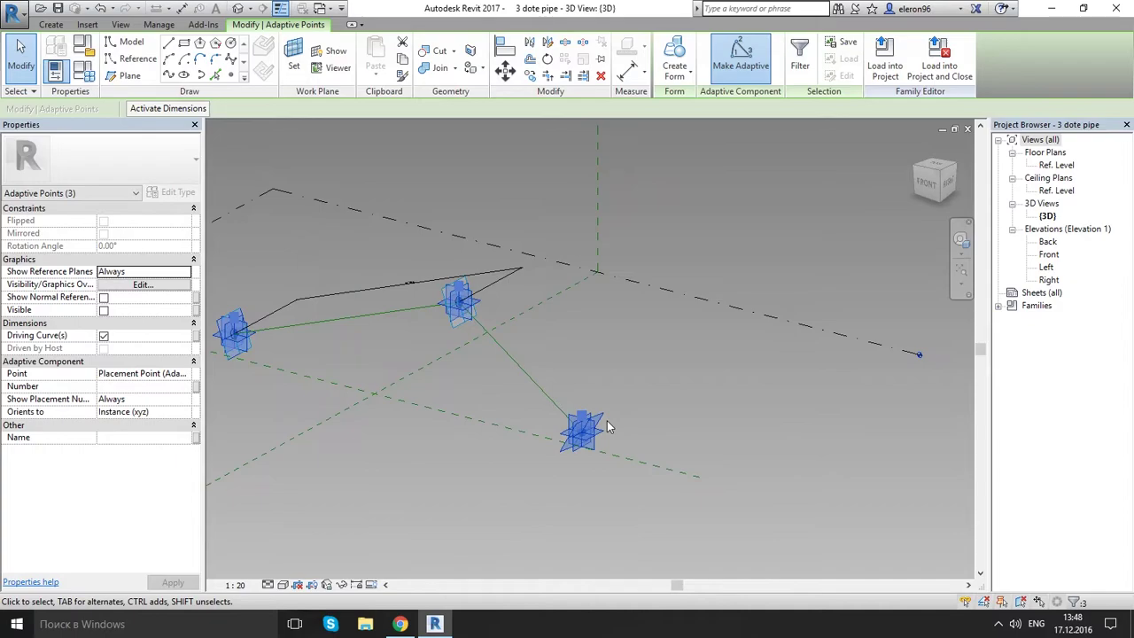
scroll(607, 421, "down", 2)
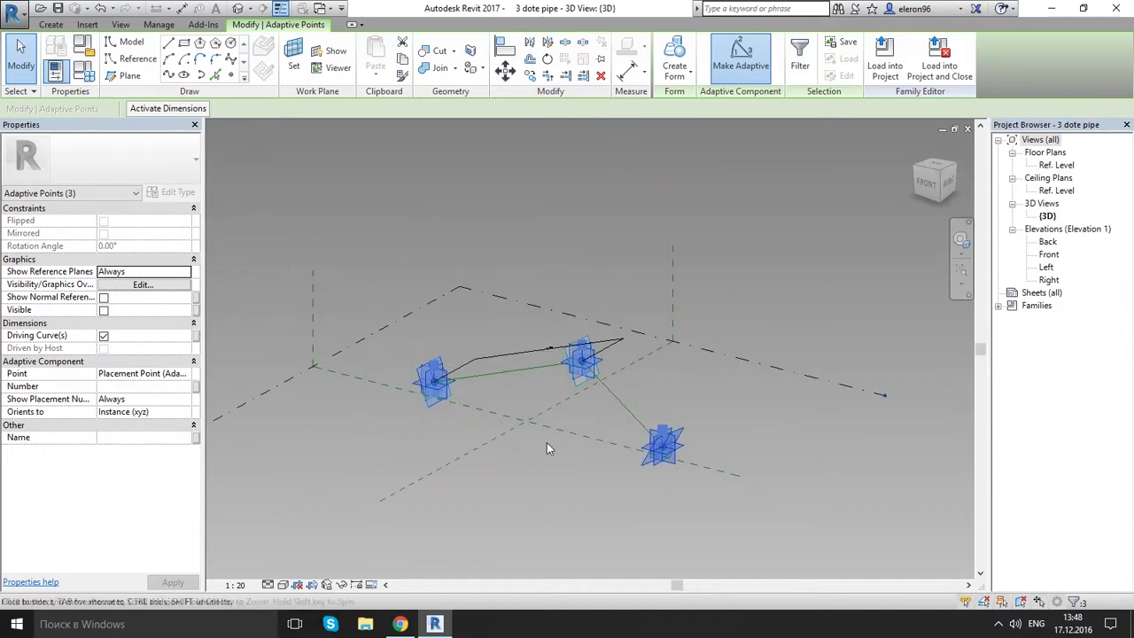
left_click(173, 77)
middle_click_drag(547, 383, 716, 379, "shift")
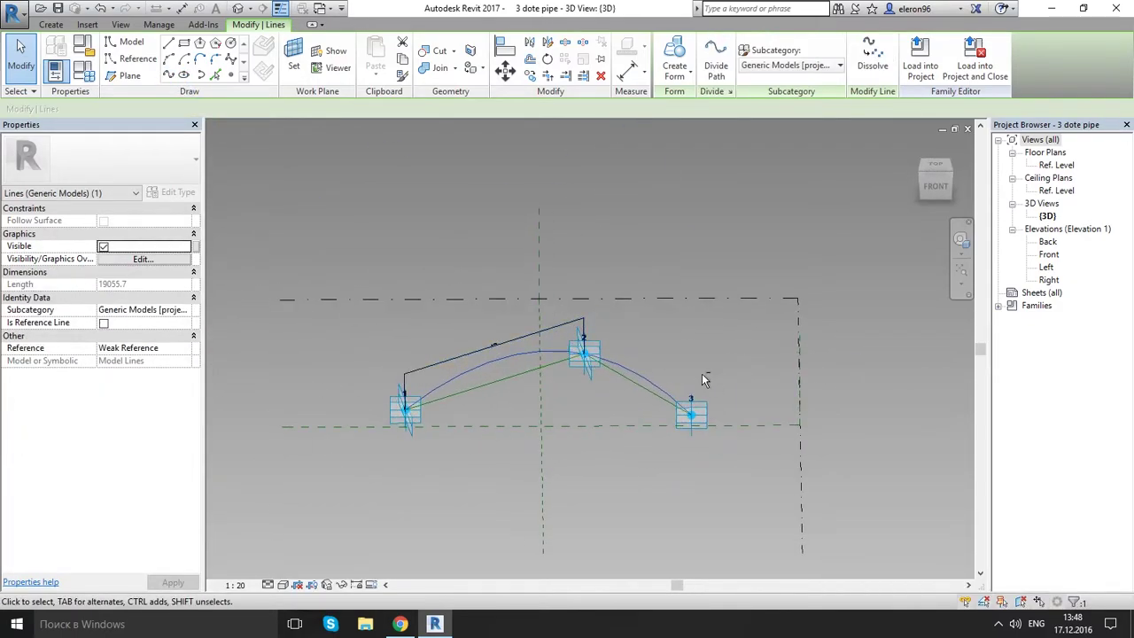
left_click(667, 345)
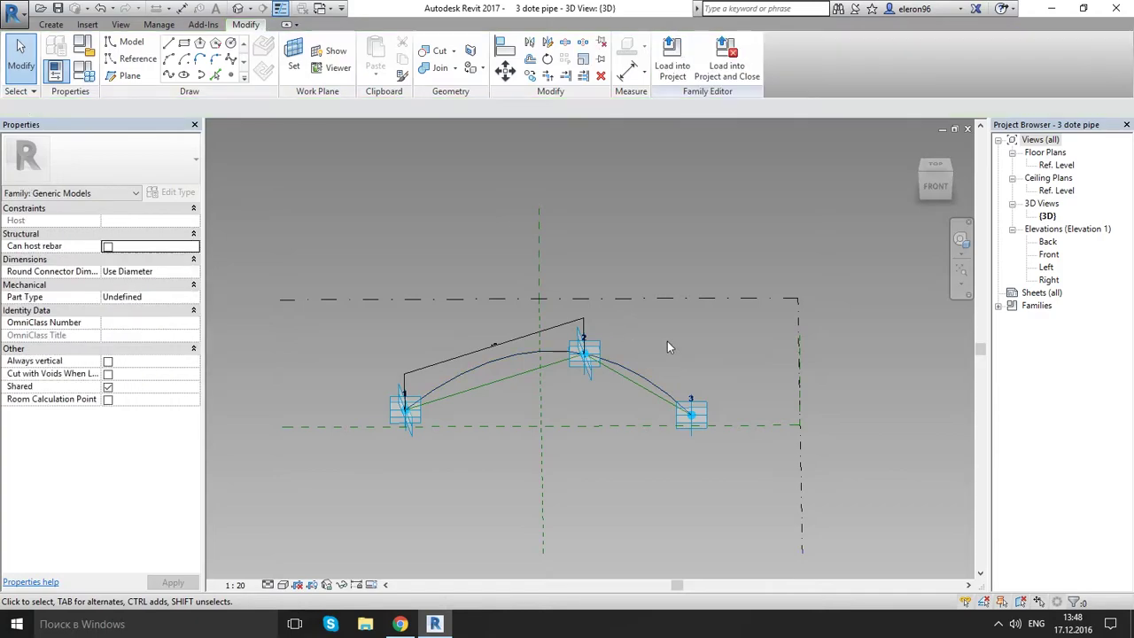
- Examine the pipe profile and the chain of lines meeting at adaptive placement point 1
middle_click_drag(667, 346, 430, 392, "shift")
scroll(394, 374, "up", 6)
scroll(421, 389, "down", 2)
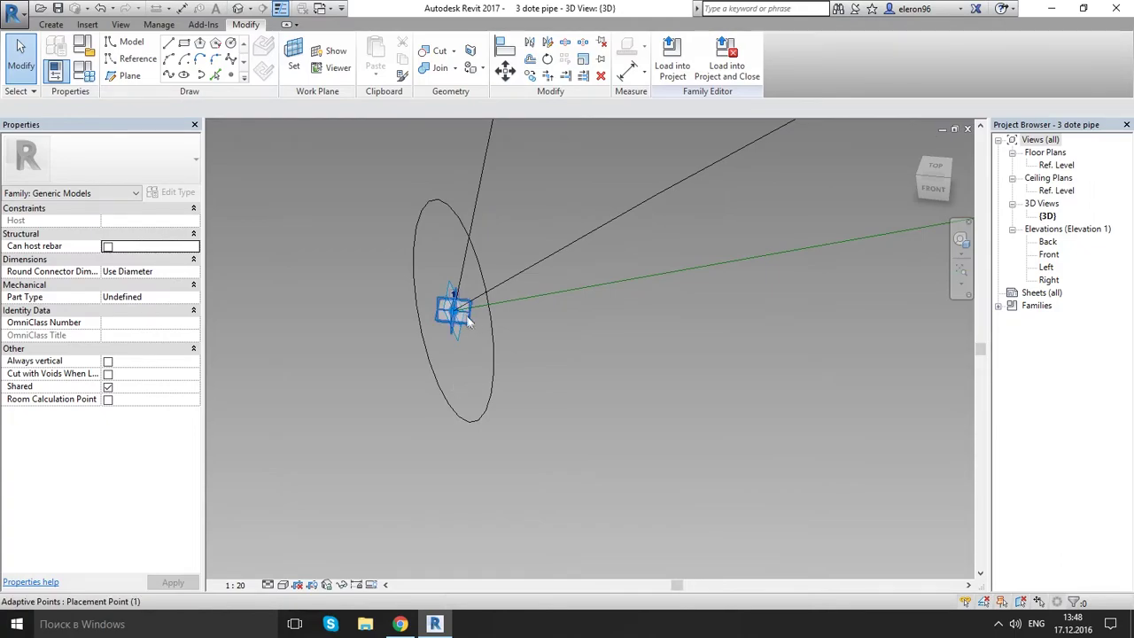
left_click(516, 275)
middle_click_drag(558, 383, 558, 474, "shift")
scroll(425, 418, "up", 6)
scroll(560, 469, "down", 5)
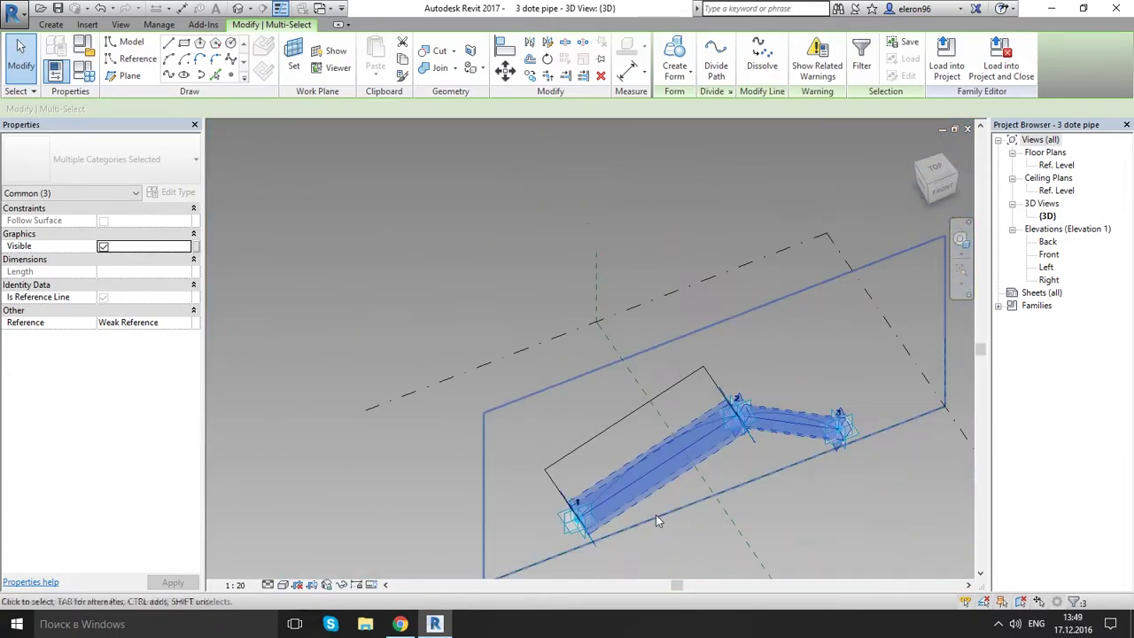
middle_click_drag(624, 514, 616, 409)
scroll(616, 410, "up", 4)
left_click(610, 432)
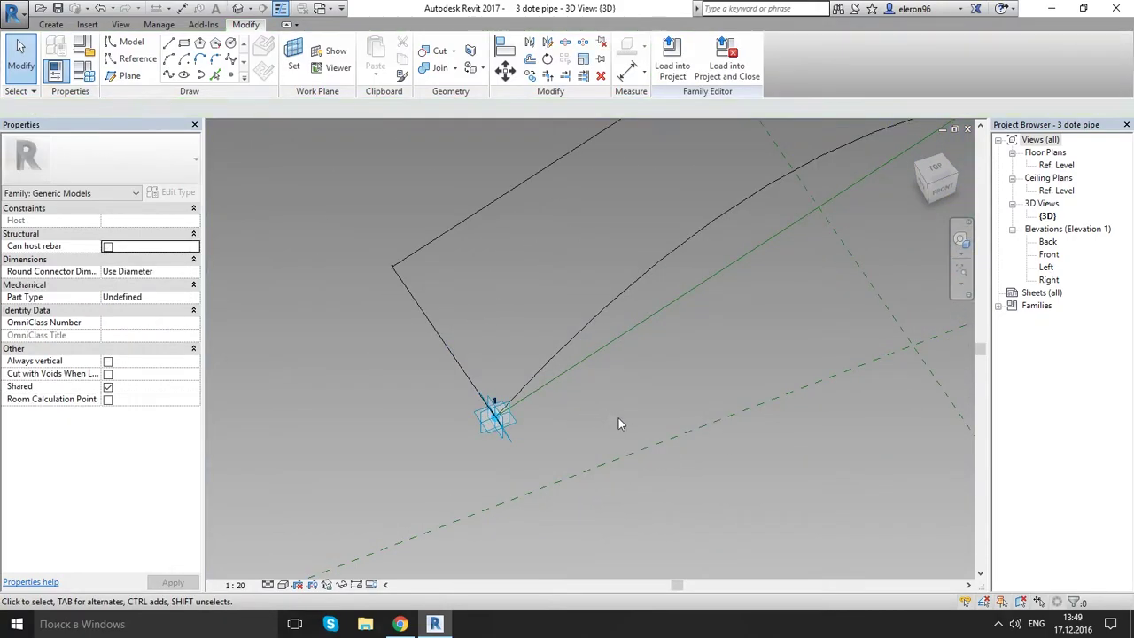
key("Tab")
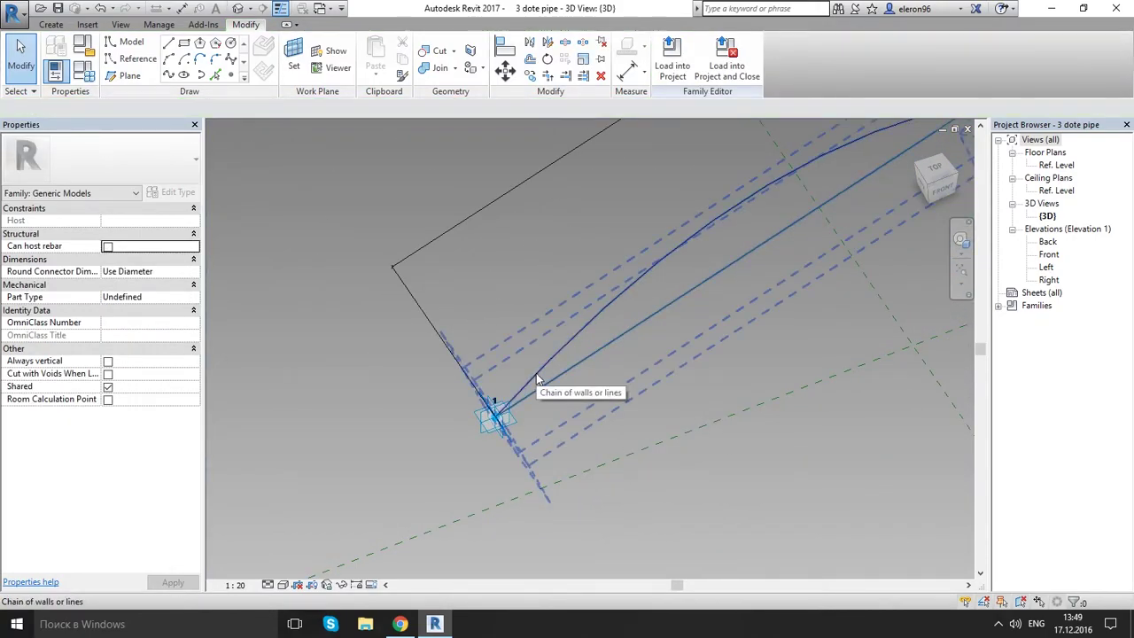
middle_click_drag(536, 373, 432, 390, "shift")
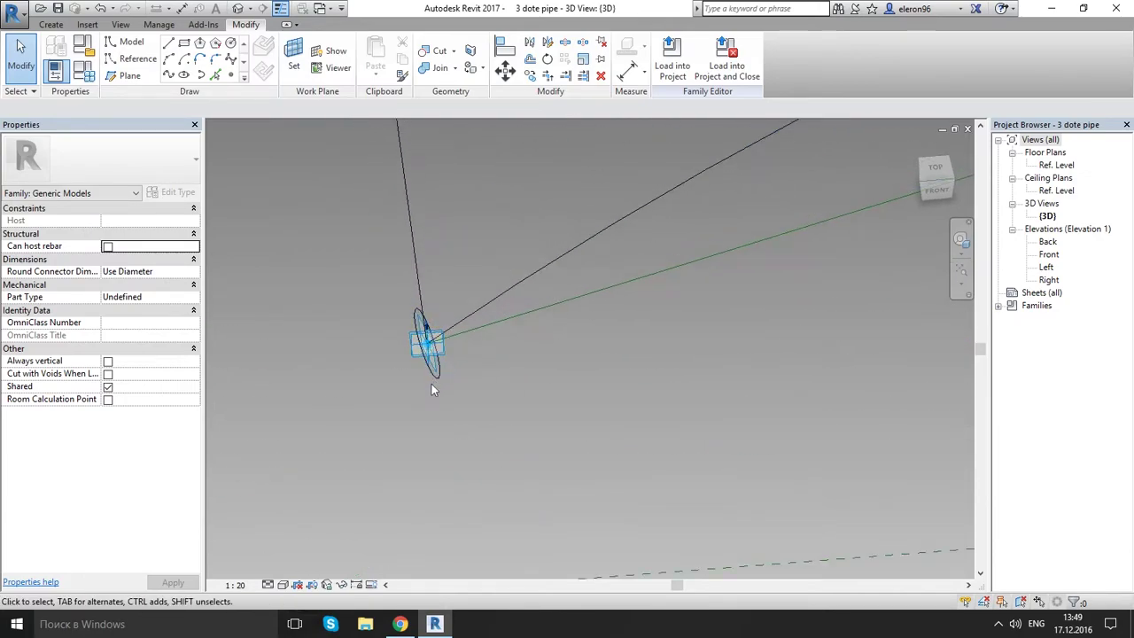
- Try to rehost the Pipe_Profile component from placement point 1 onto the curved spline close to that point
left_click(436, 378)
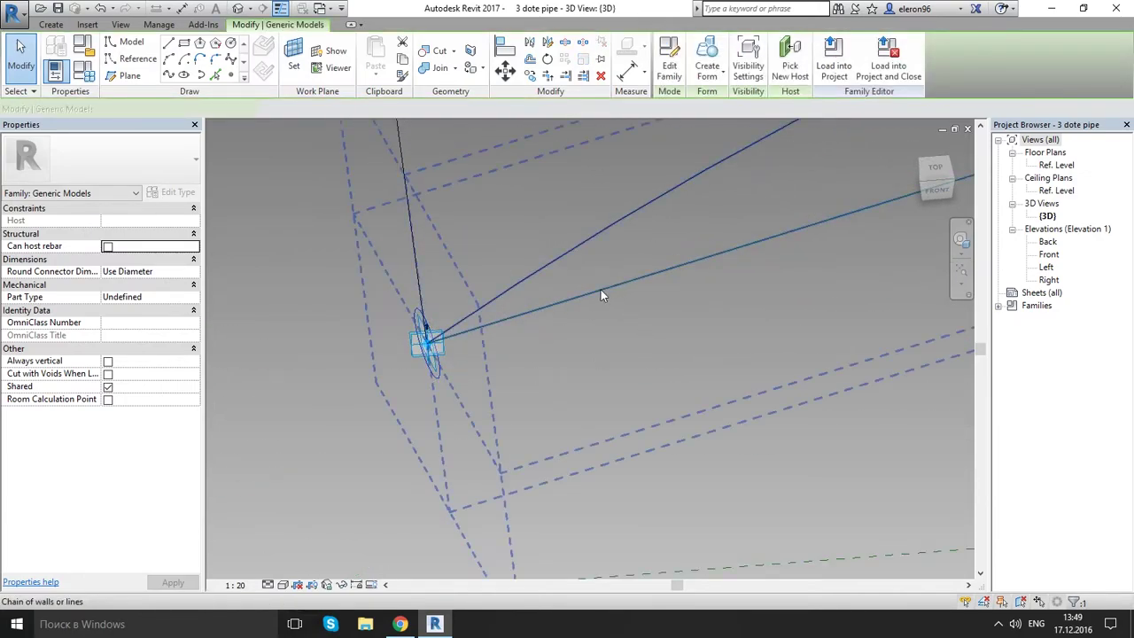
left_click(791, 69)
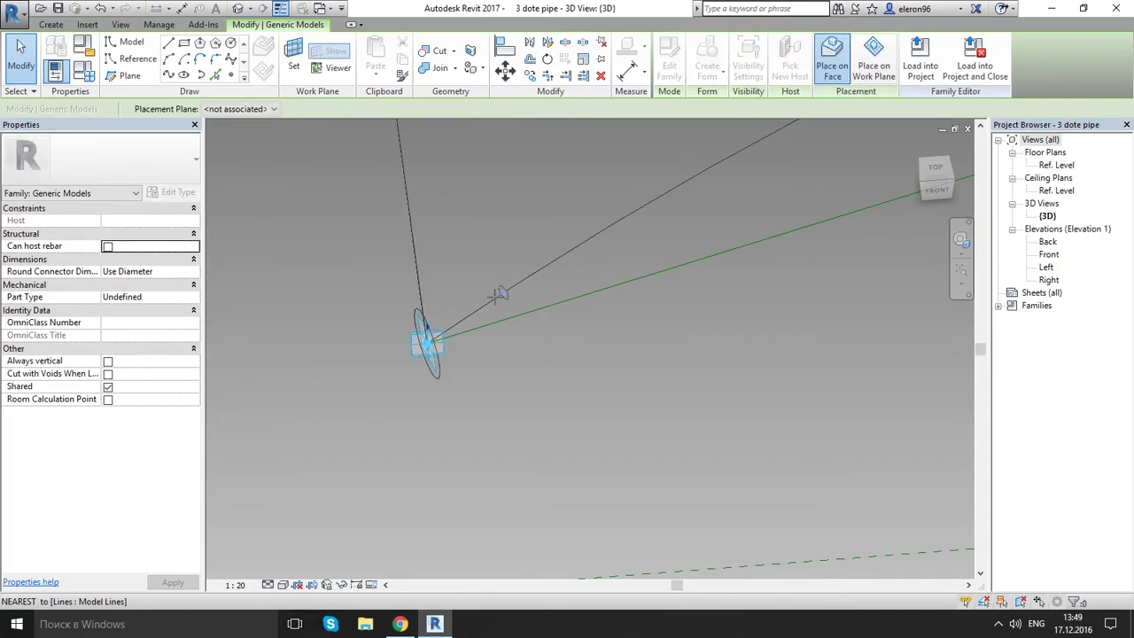
left_click(477, 305)
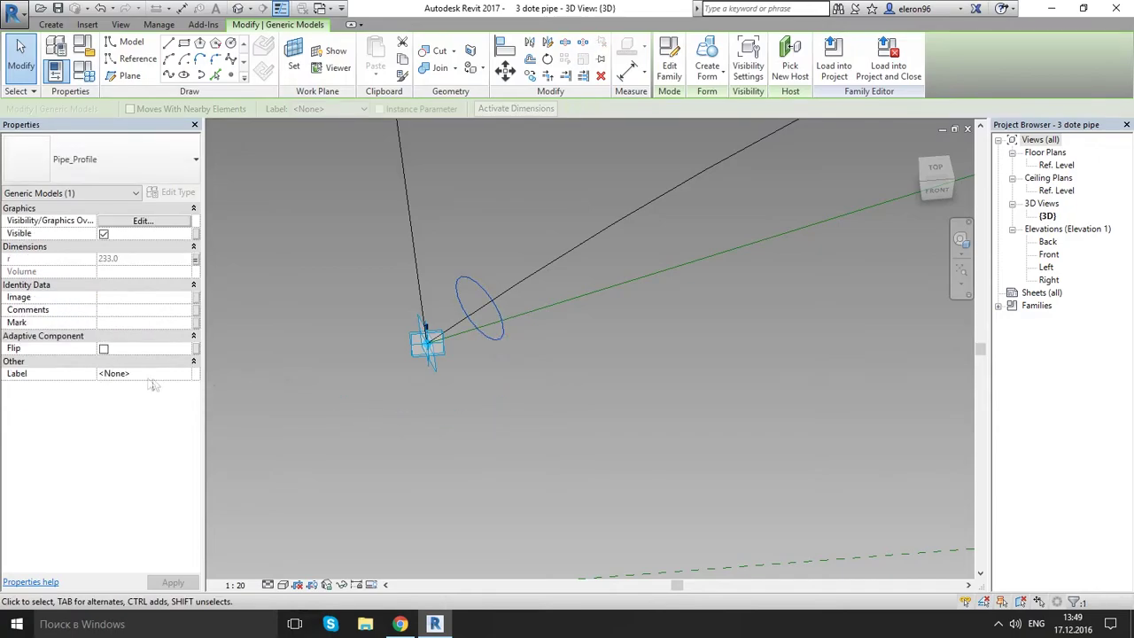
left_click(457, 387)
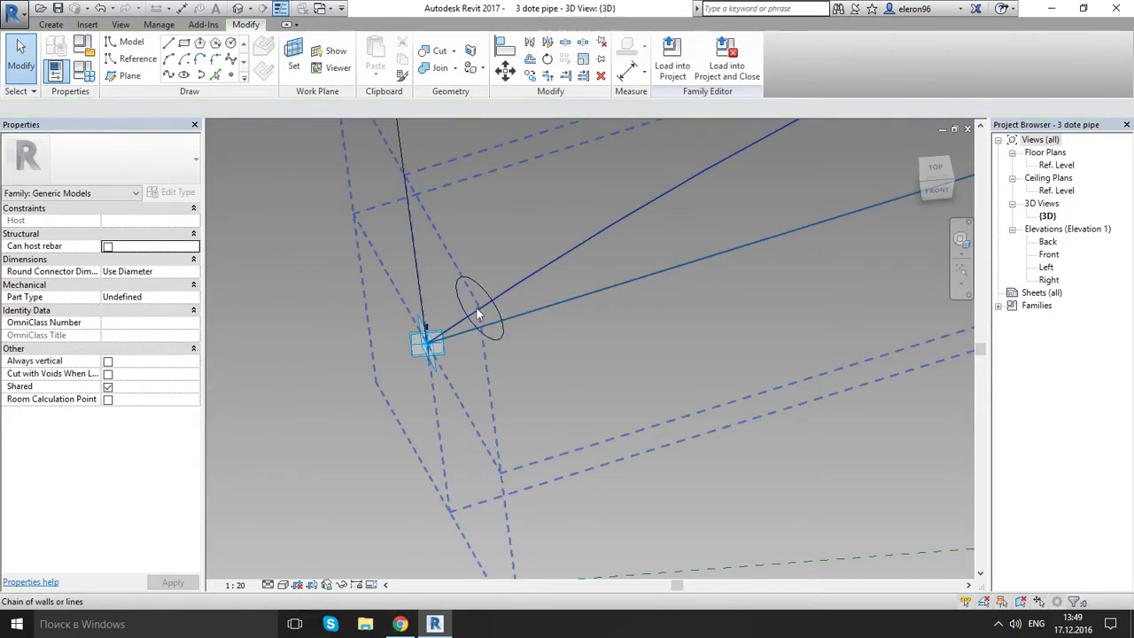
key("ctrl+z")
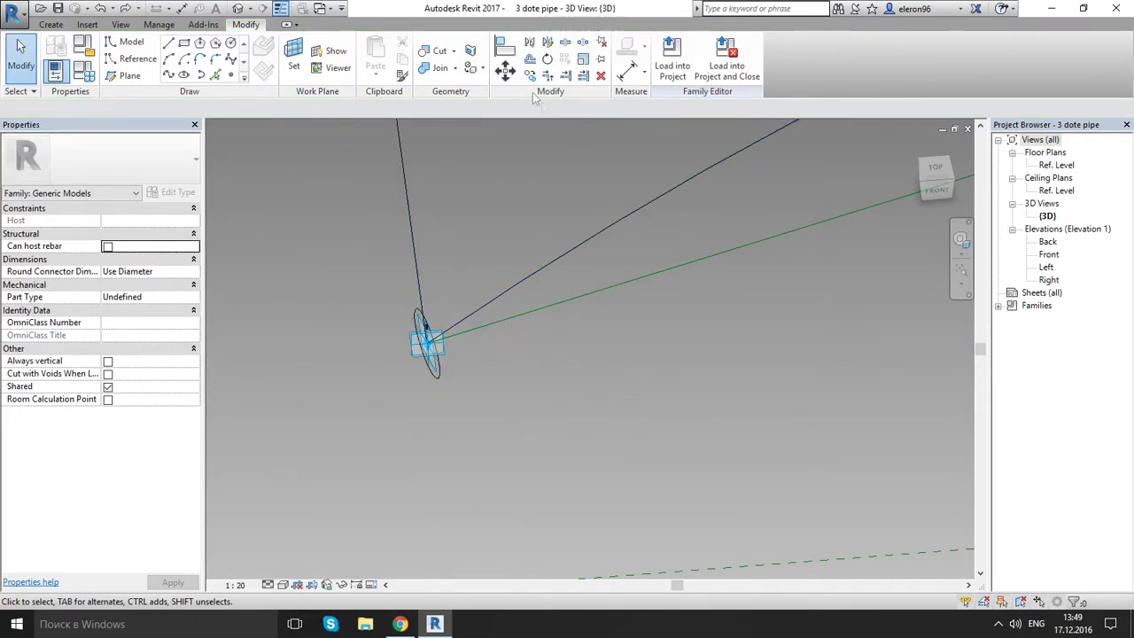
left_click(230, 76)
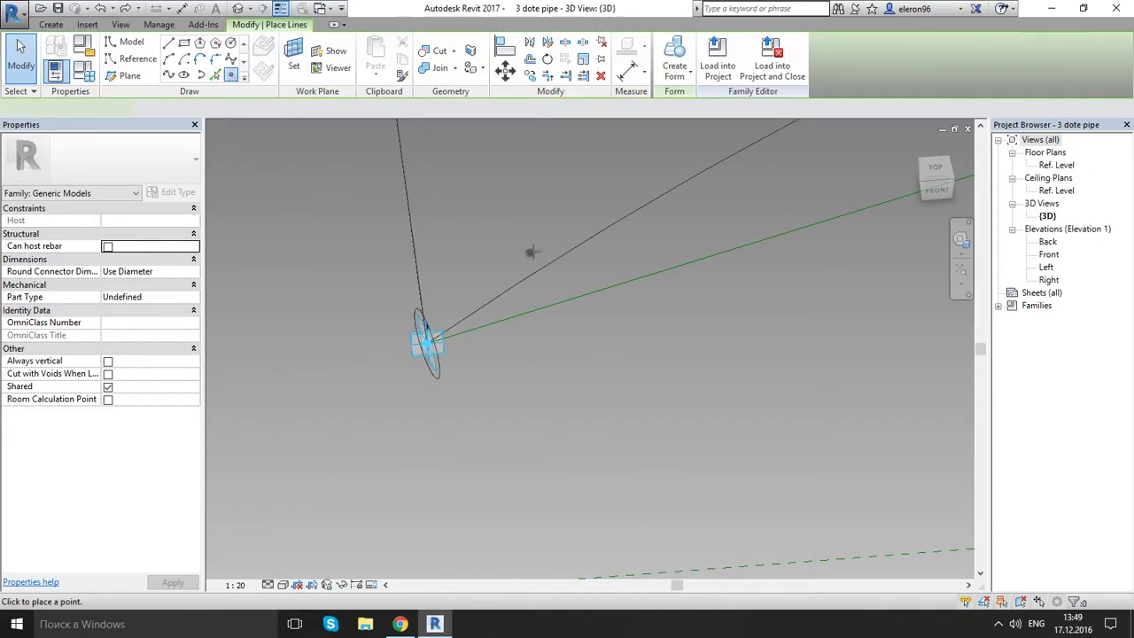
left_click(253, 109)
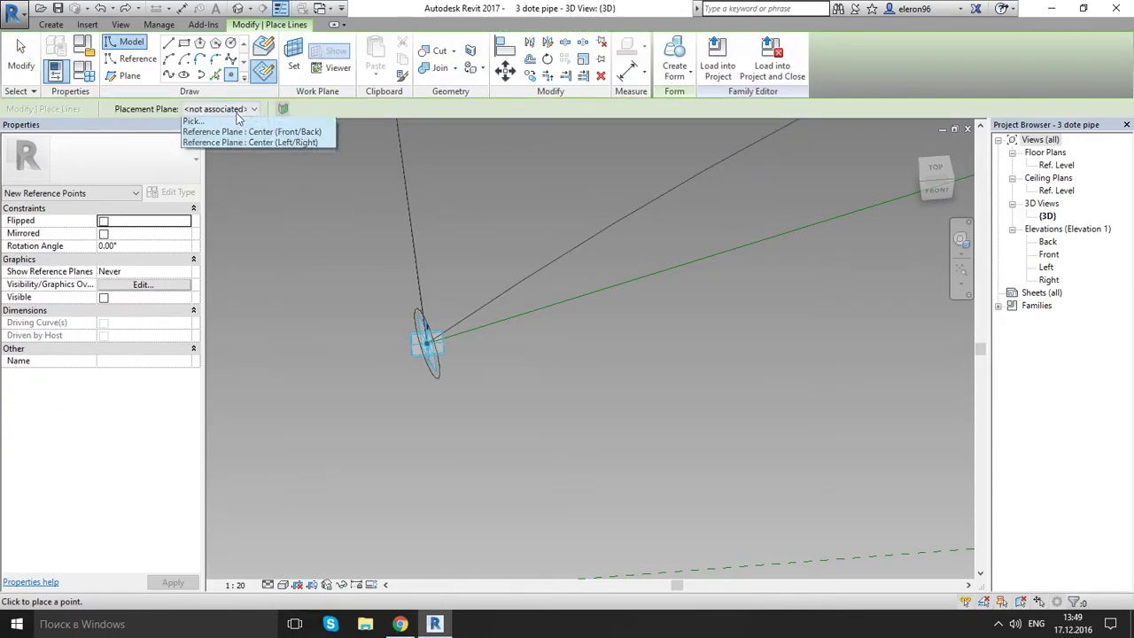
left_click(208, 140)
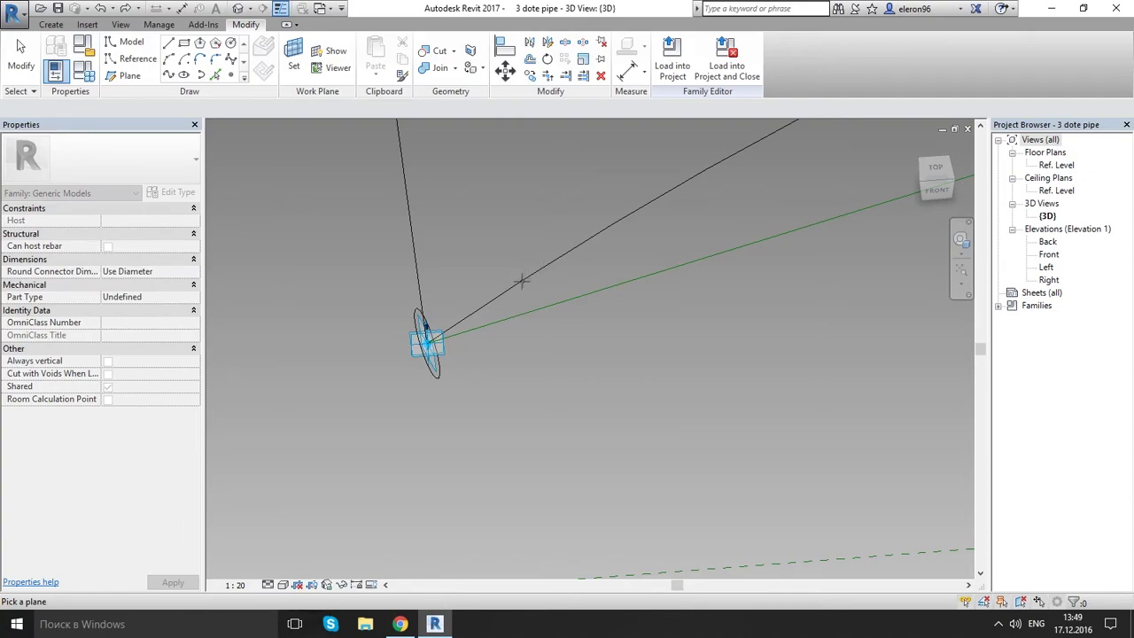
key("Escape")
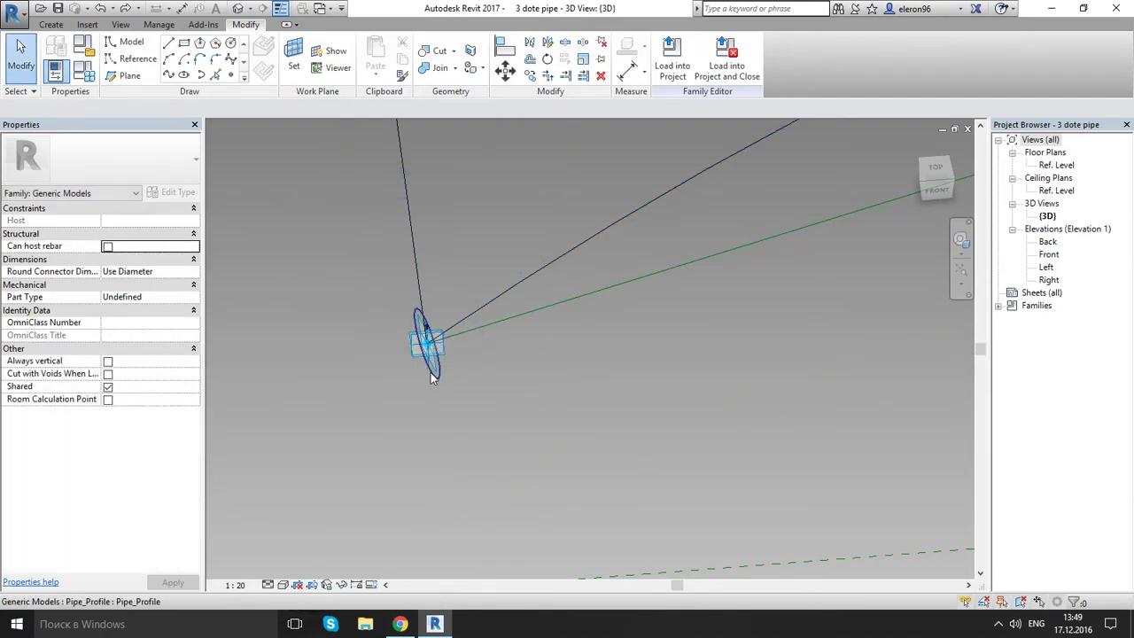
- Rehost the Pipe_Profile component onto the endpoint of the curved spline at adaptive placement point 1
left_click(433, 377)
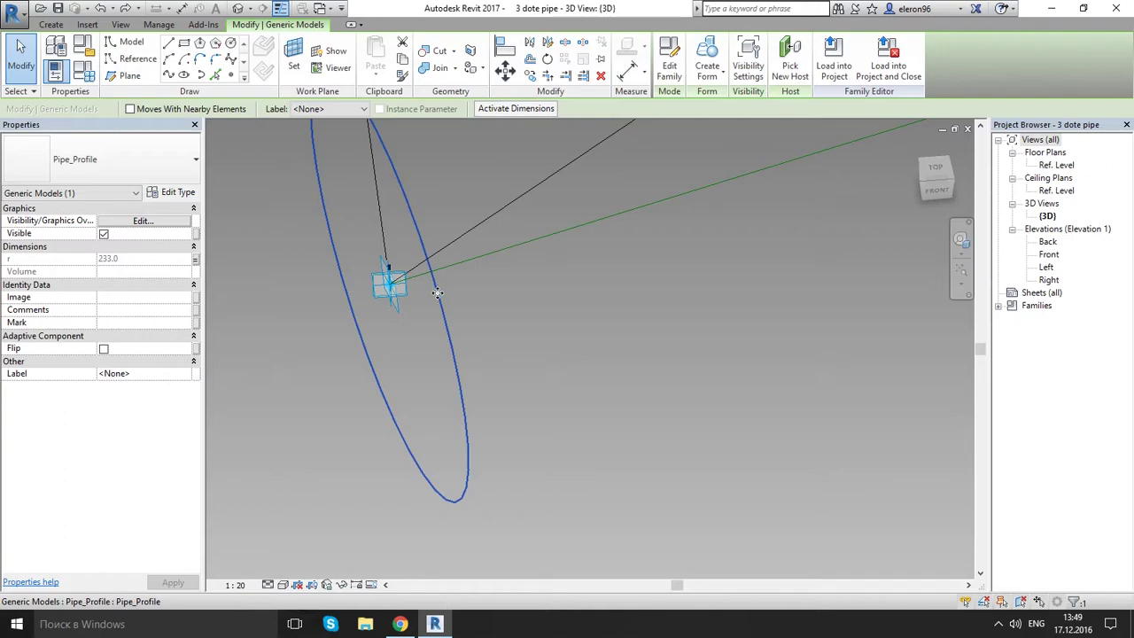
left_click(789, 65)
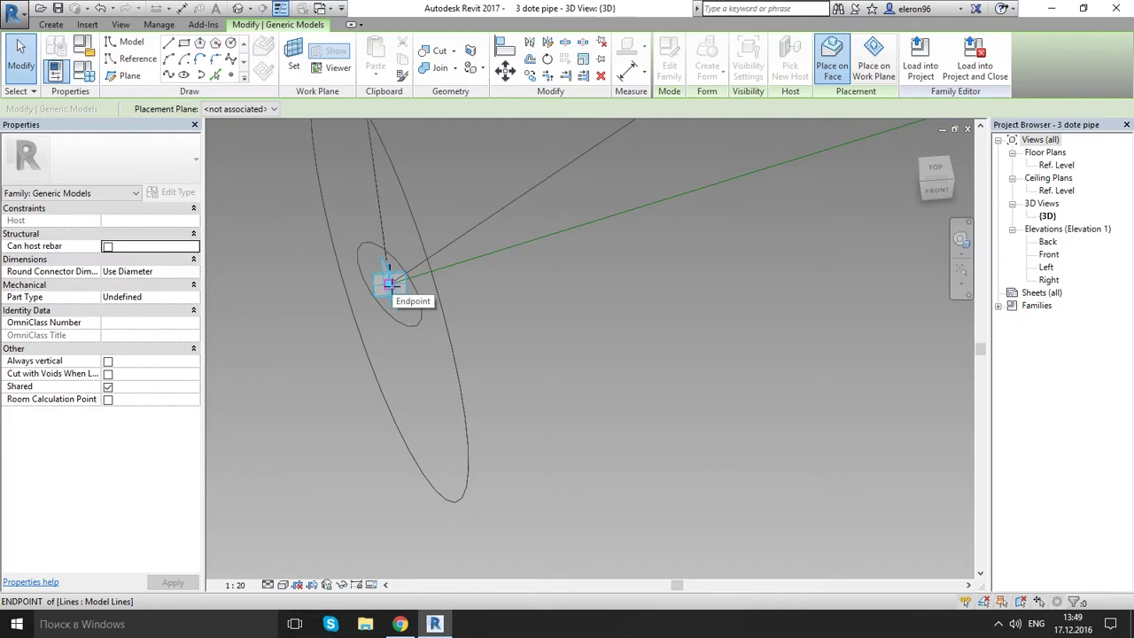
left_click(390, 285)
- Examine the curved spline's end at adaptive placement point 3 and the pipe profile at placement point 2
scroll(542, 339, "down", 8)
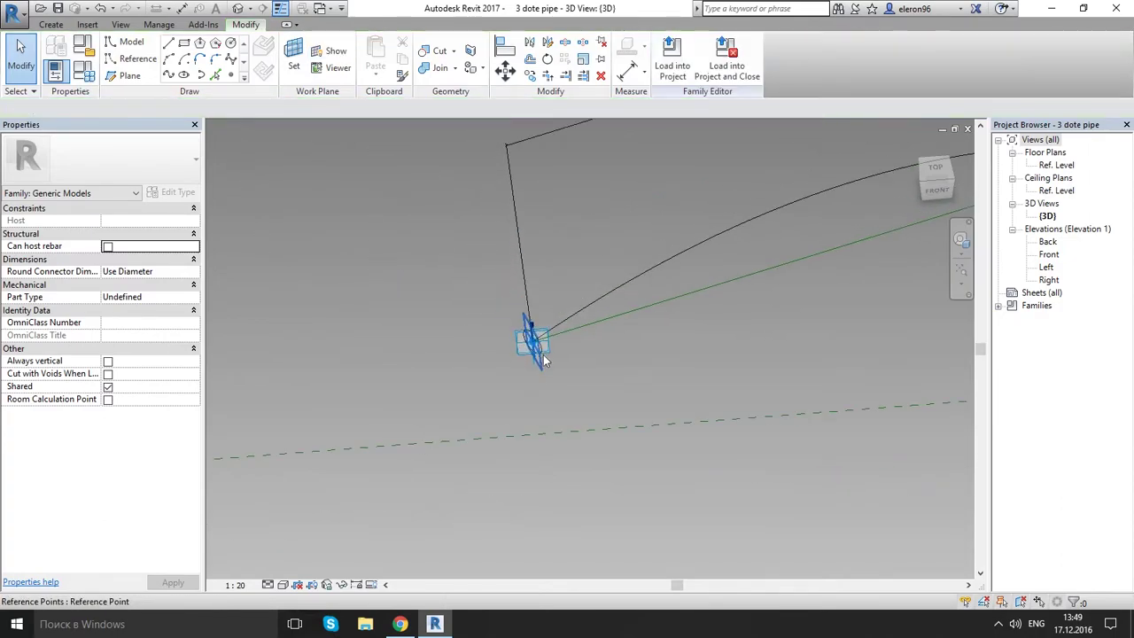
scroll(543, 354, "down", 5)
middle_click_drag(780, 375, 574, 348)
scroll(544, 306, "up", 10)
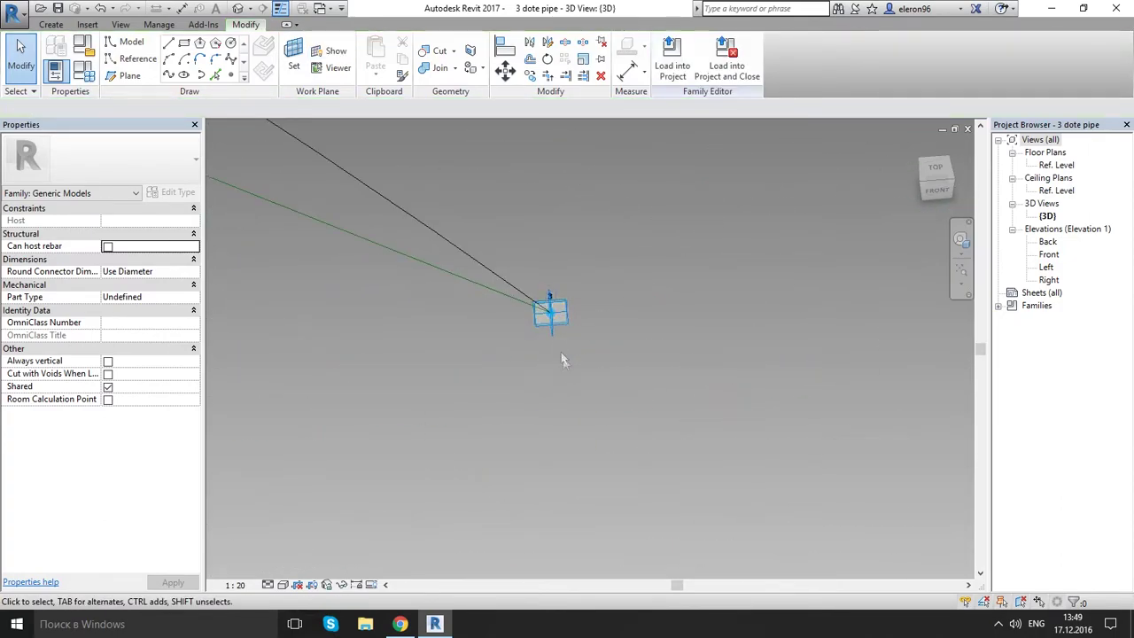
scroll(562, 353, "up", 2)
scroll(537, 248, "up", 4)
scroll(549, 327, "down", 3)
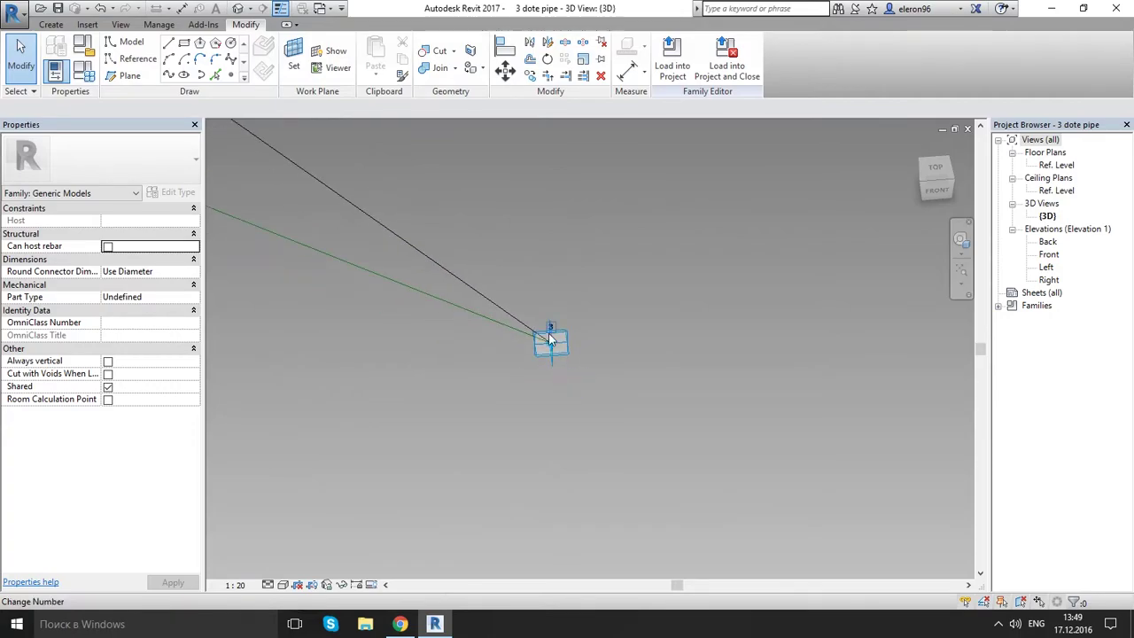
scroll(548, 333, "up", 2)
scroll(496, 288, "down", 4)
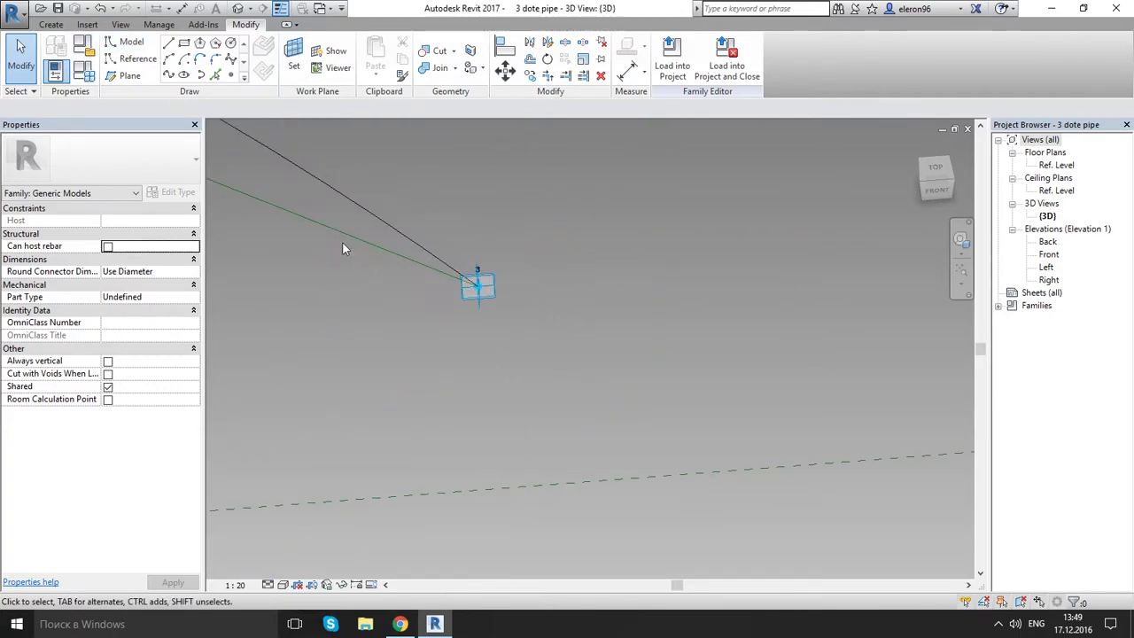
scroll(343, 226, "up", 3)
middle_click_drag(346, 213, 815, 421)
middle_click_drag(310, 279, 611, 341)
scroll(620, 341, "up", 2)
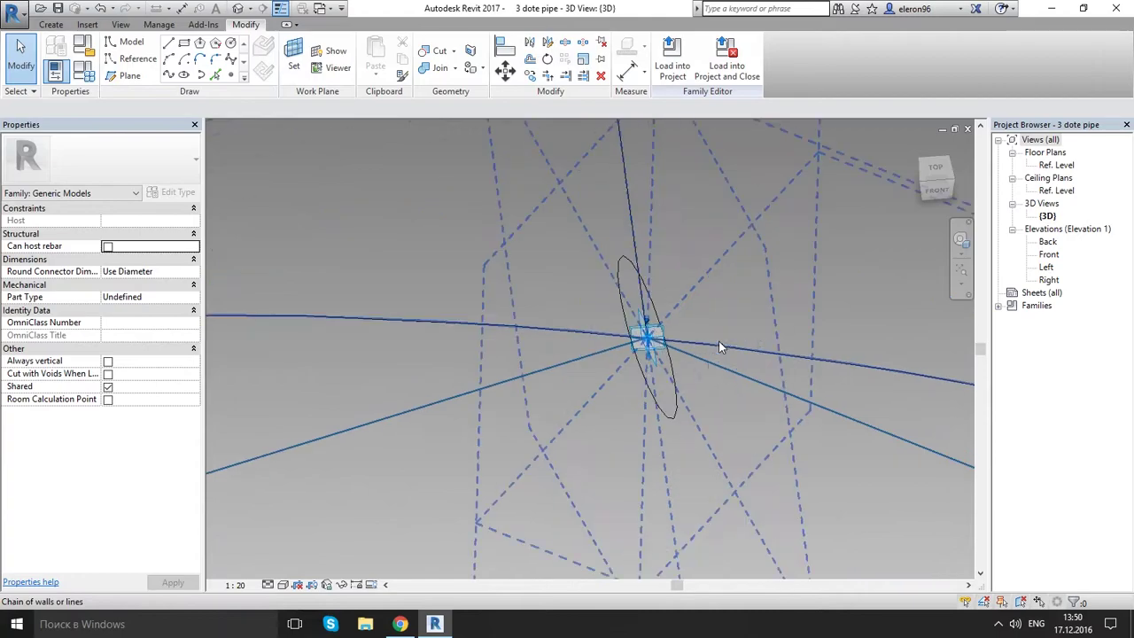
- Rehost the Pipe_Profile component from placement point 2 onto the line endpoint at adaptive placement point 3
middle_click_drag(718, 341, 596, 405, "shift")
left_click(600, 397)
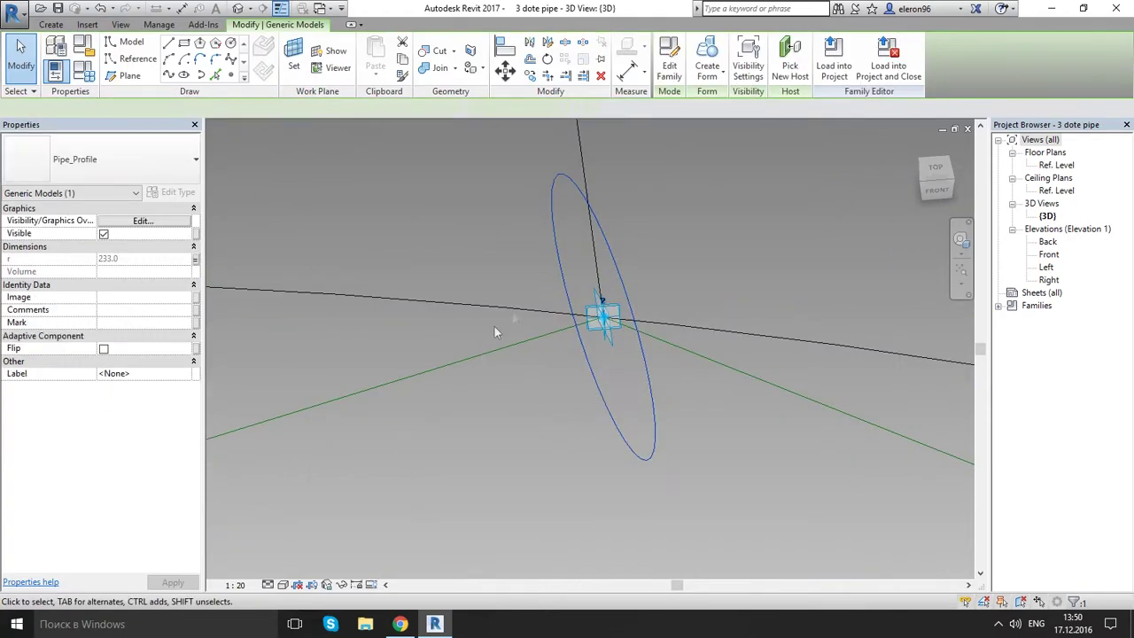
left_click(790, 66)
middle_click_drag(533, 300, 510, 287)
scroll(496, 281, "up", 8)
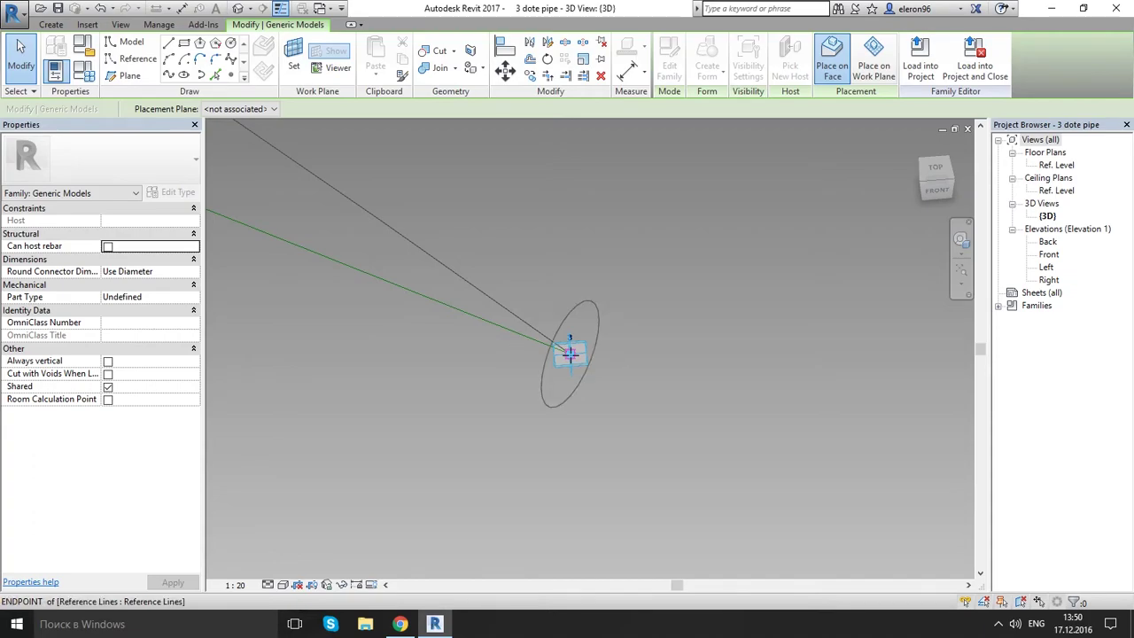
left_click(571, 355)
key("Escape")
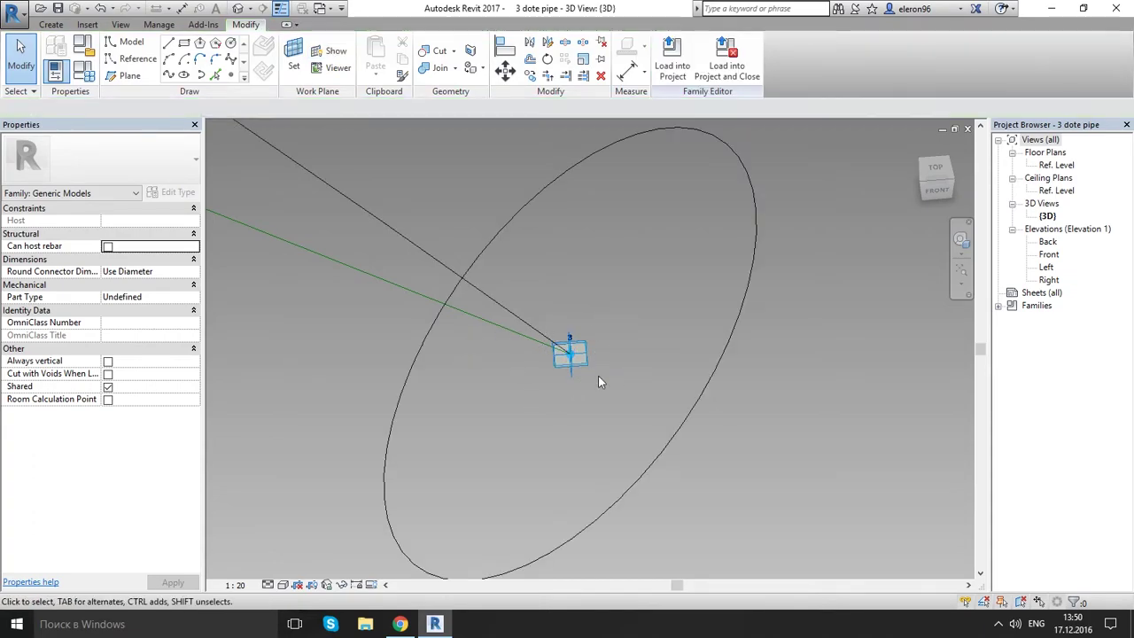
- Try to create a form from the two end pipe profiles together with the whole chain of connecting lines
scroll(682, 396, "down", 8)
scroll(678, 412, "down", 3)
scroll(668, 420, "up", 7)
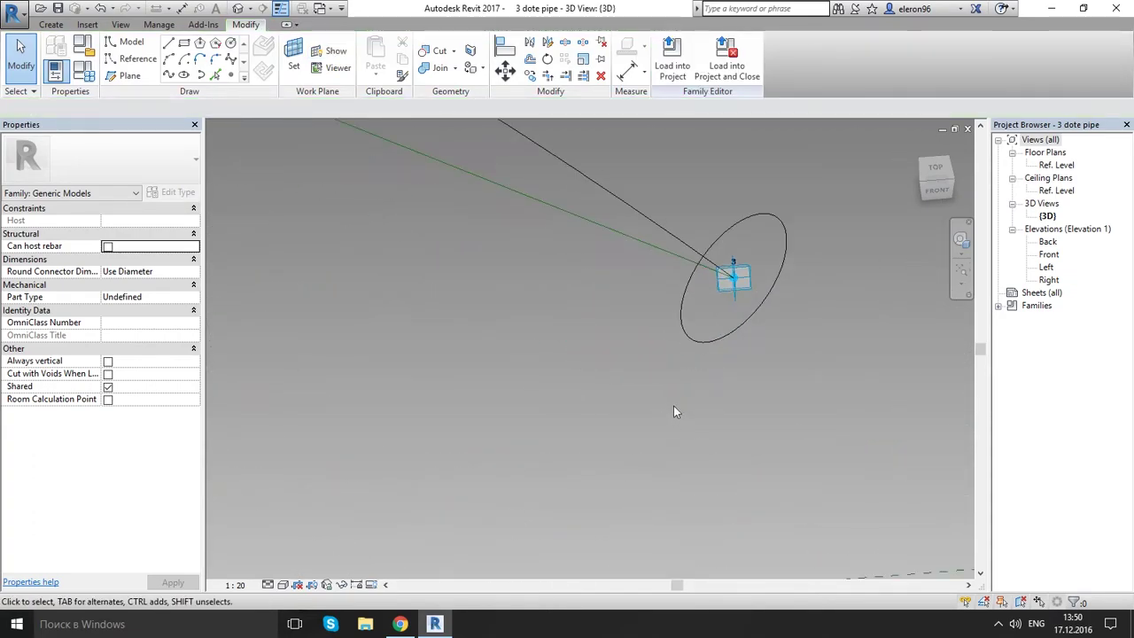
left_click(697, 341)
middle_click_drag(697, 341, 489, 291, "shift")
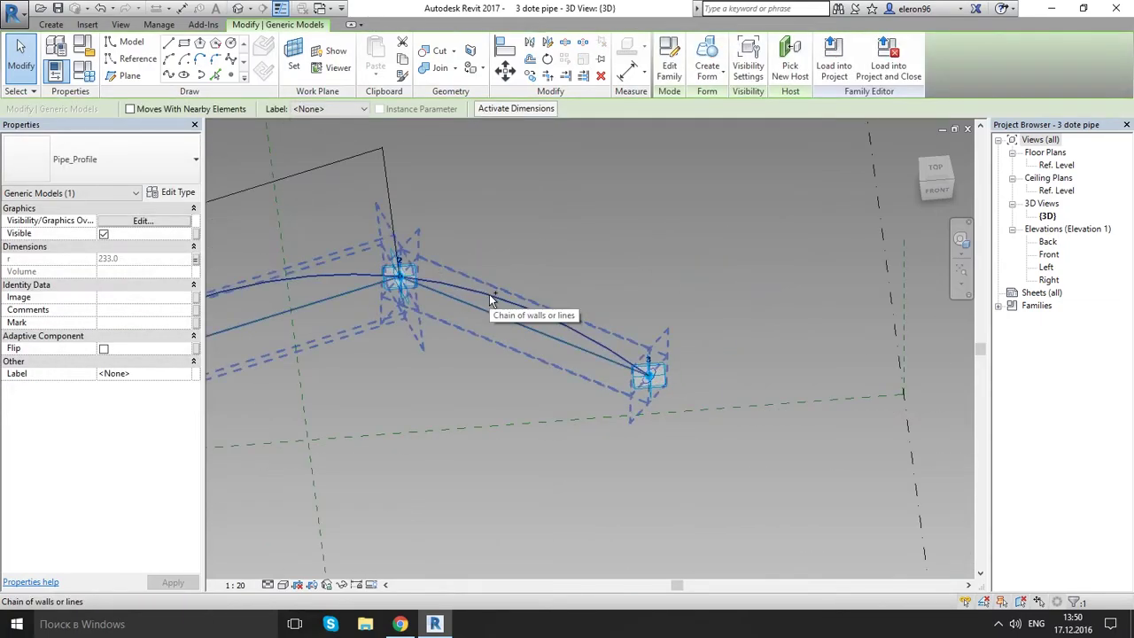
left_click(489, 294, "ctrl")
middle_click_drag(378, 381, 675, 368)
scroll(530, 377, "up", 6)
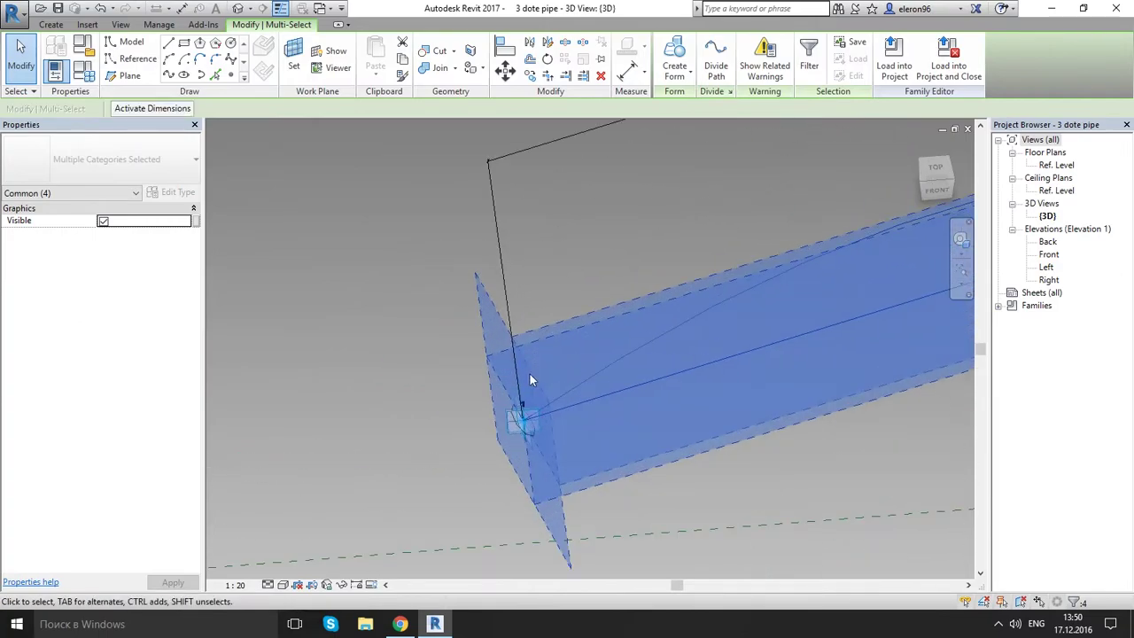
left_click(471, 473, "ctrl")
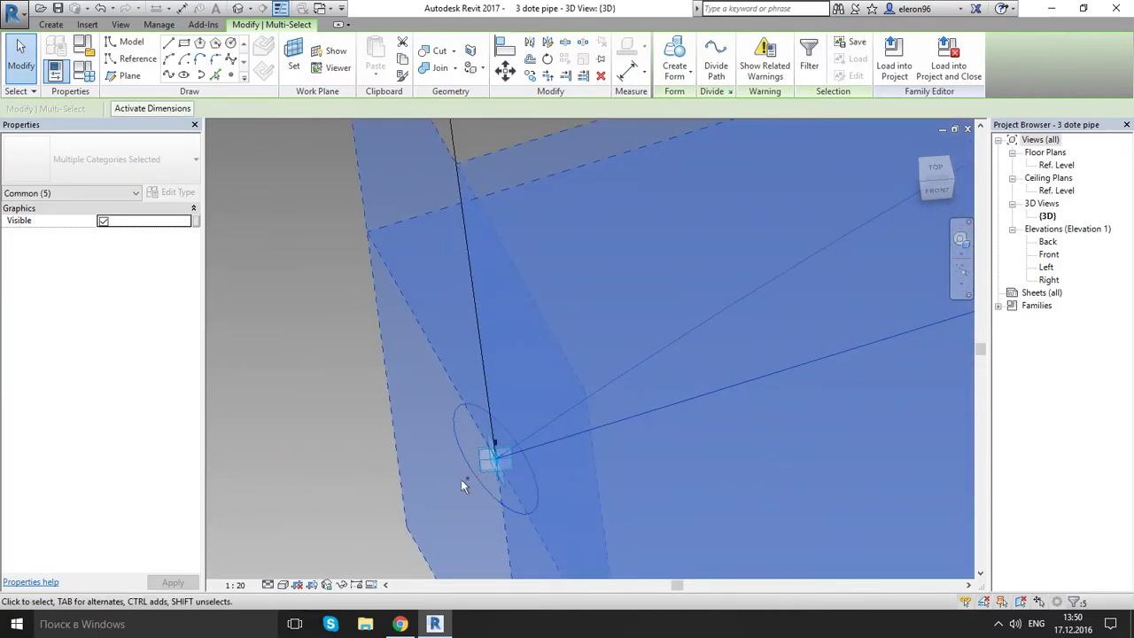
left_click(674, 55)
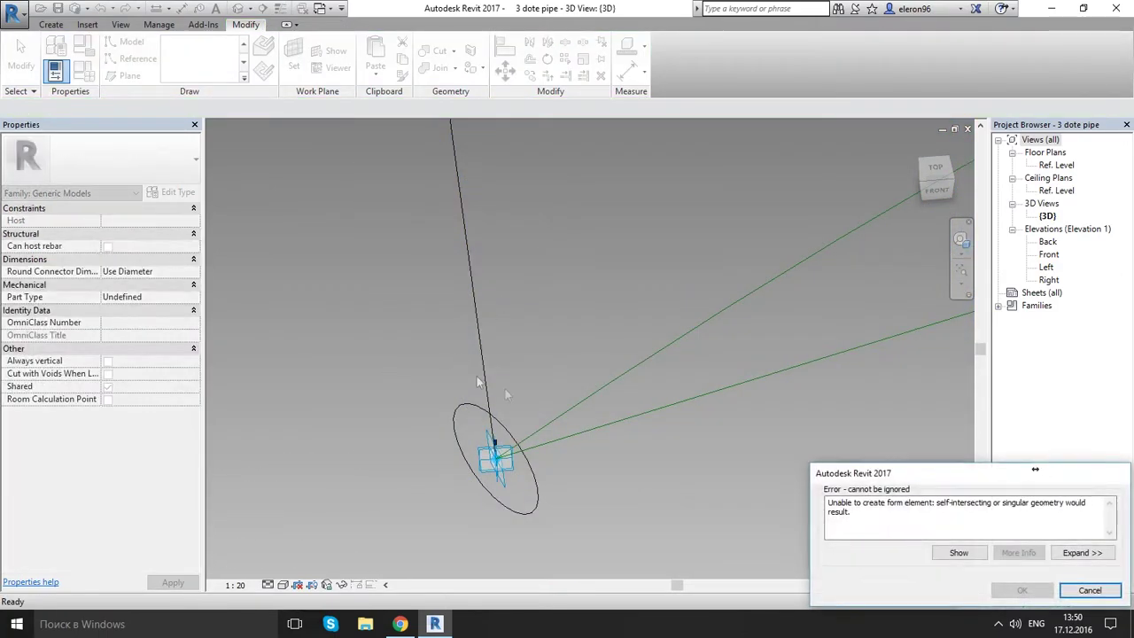
left_click(1098, 592)
- Try to create a form from only the two Pipe_Profile components at placement points 1 and 3, then undo it
left_click(514, 510)
scroll(535, 478, "down", 6)
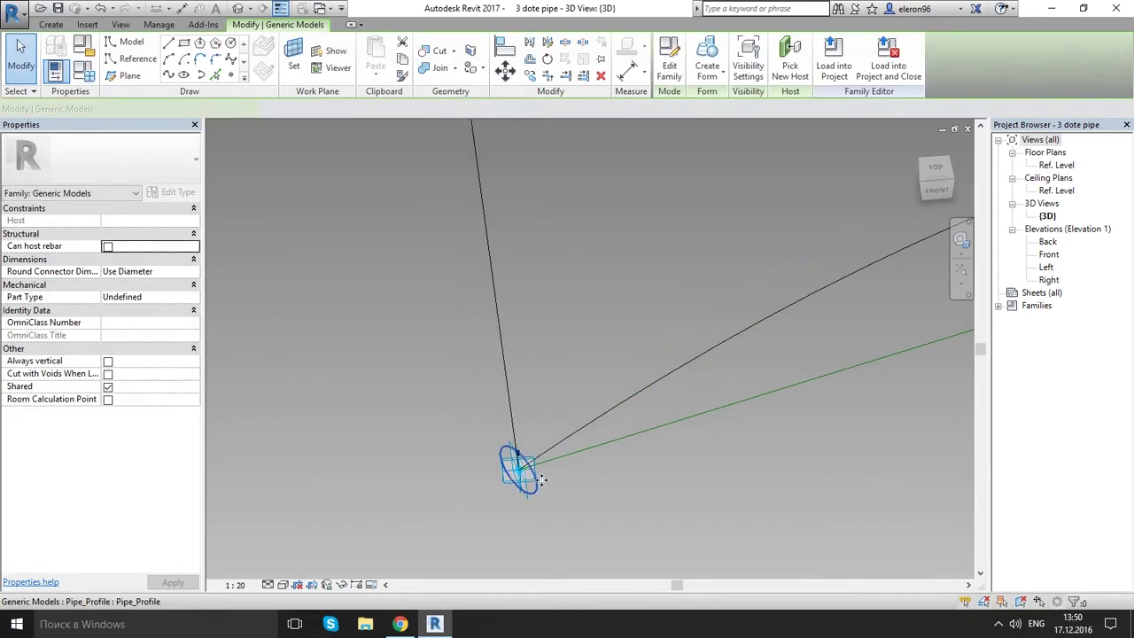
middle_click_drag(964, 443, 689, 380)
scroll(706, 376, "up", 5)
scroll(589, 449, "up", 4)
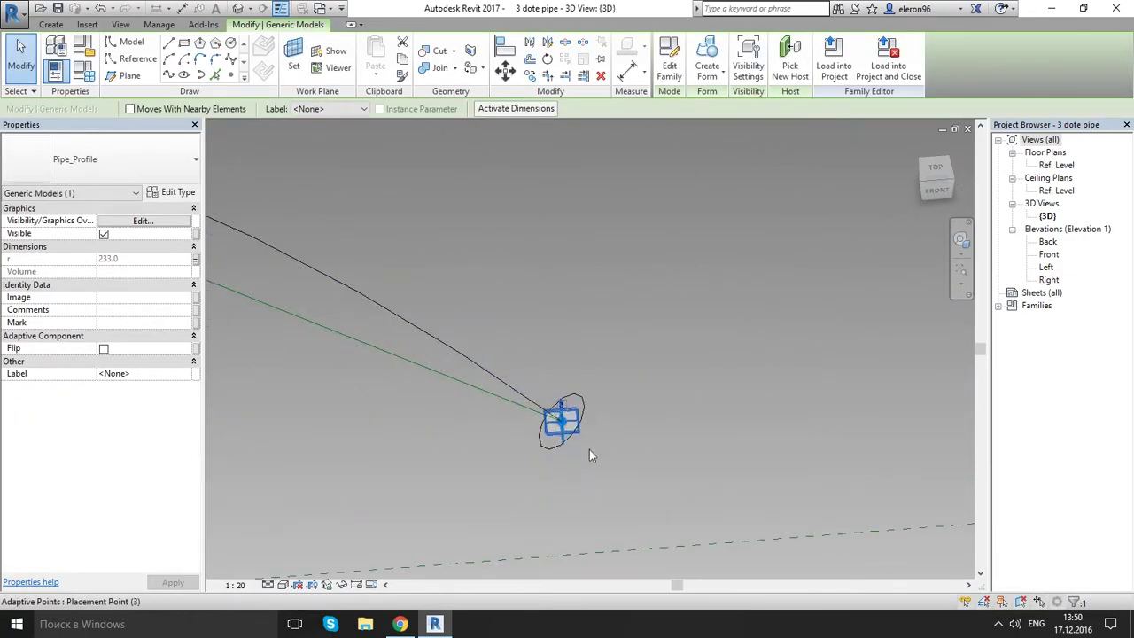
left_click(707, 59)
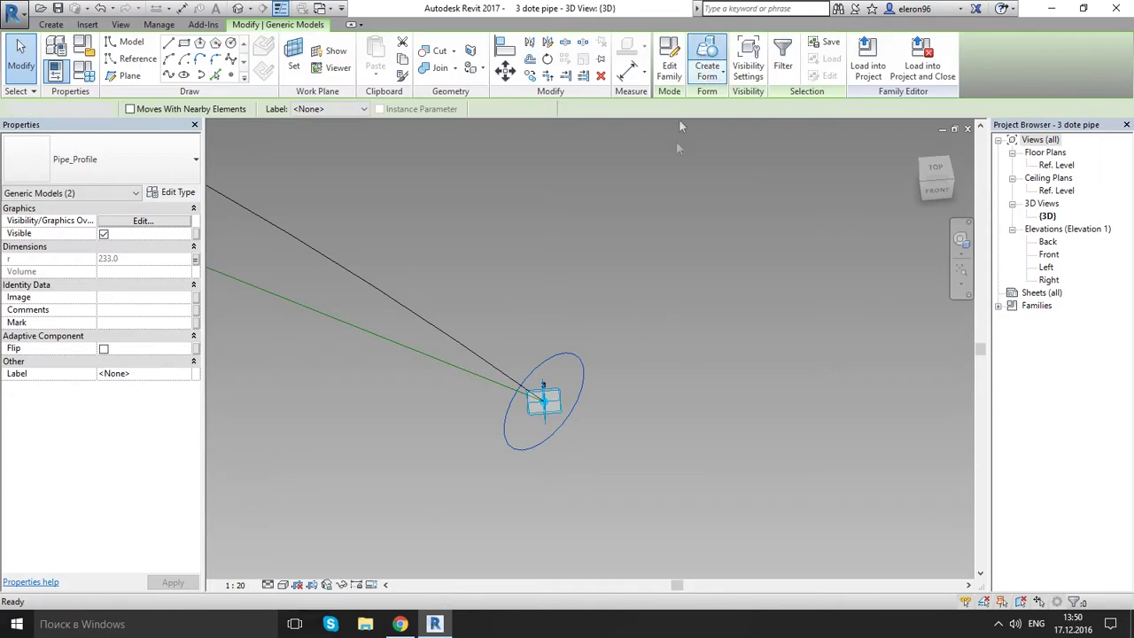
key("ctrl+z")
- Create a pipe form from the curved model line and the two Pipe_Profile components at placement points 1 and 3
left_click_drag(518, 325, 433, 364)
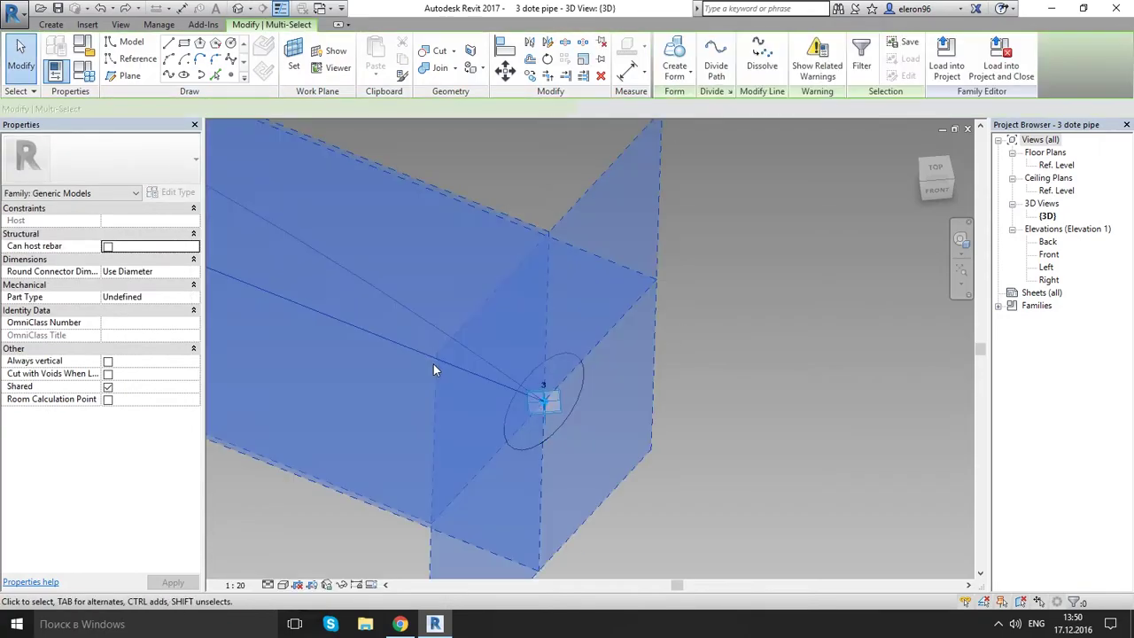
key("Escape")
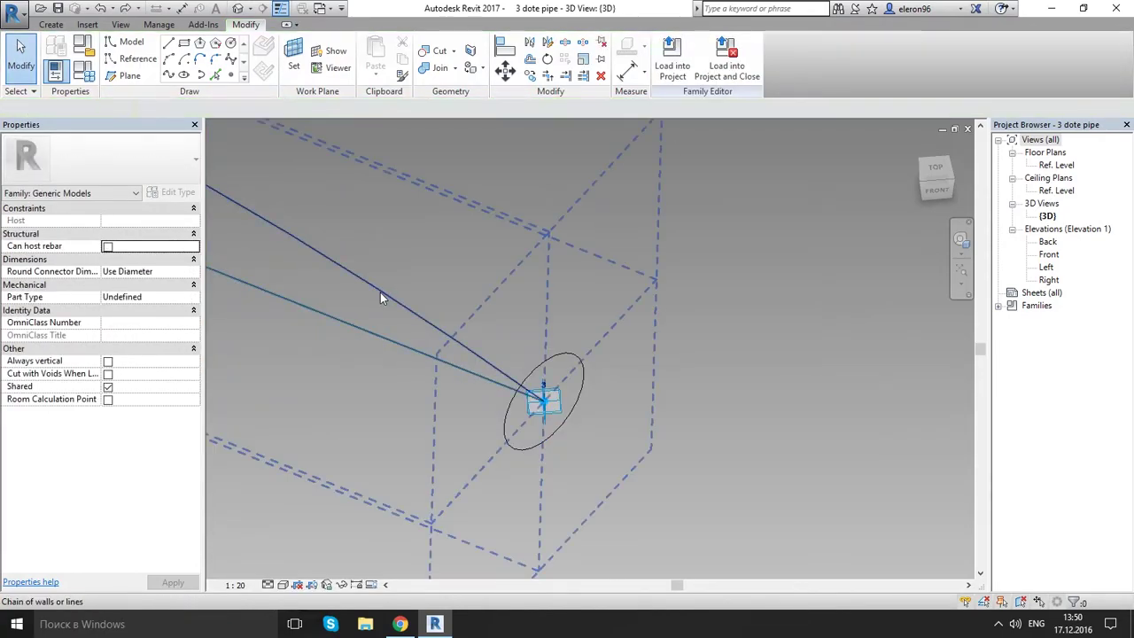
left_click(381, 292)
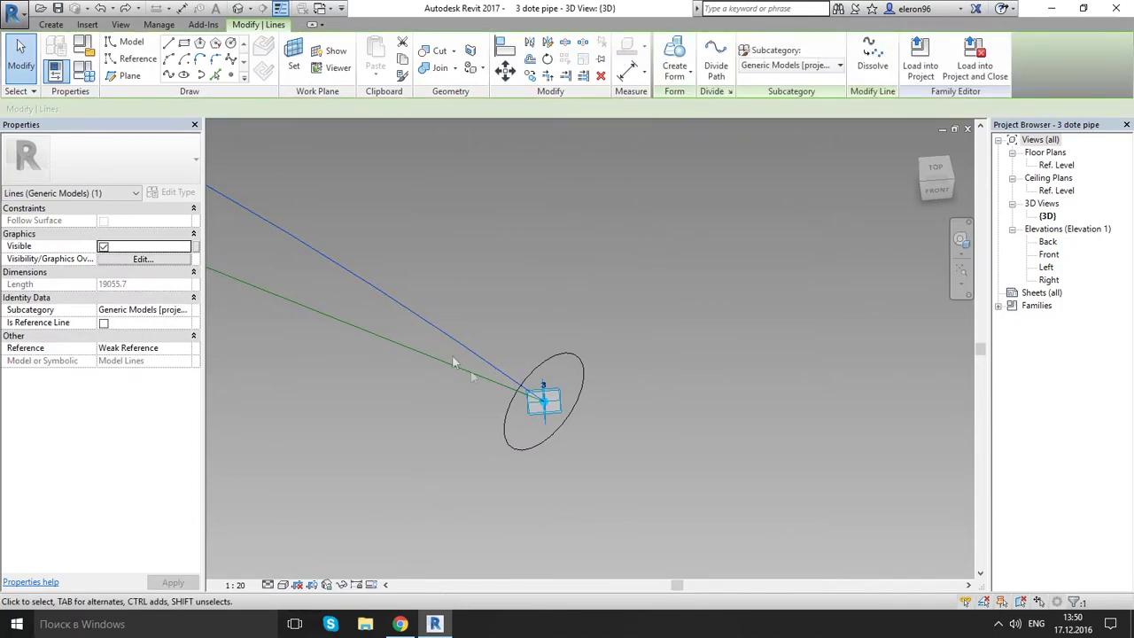
left_click(527, 452, "ctrl")
scroll(641, 428, "down", 5)
middle_click_drag(595, 446, 481, 505, "shift")
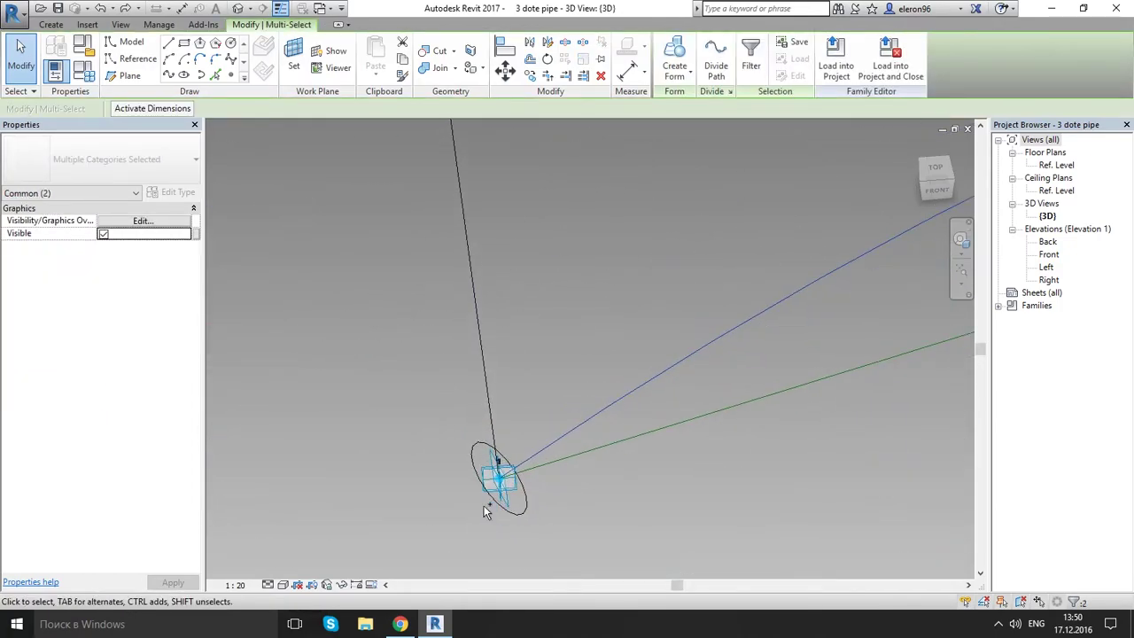
left_click(674, 58)
left_click(535, 301)
scroll(535, 301, "down", 5)
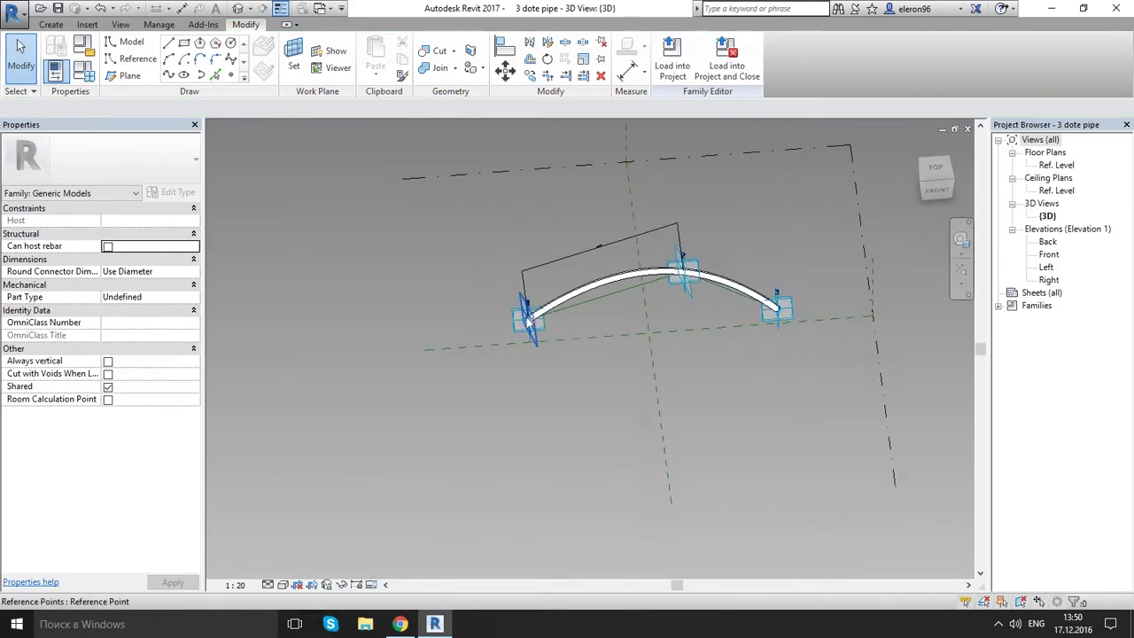
scroll(672, 332, "up", 6)
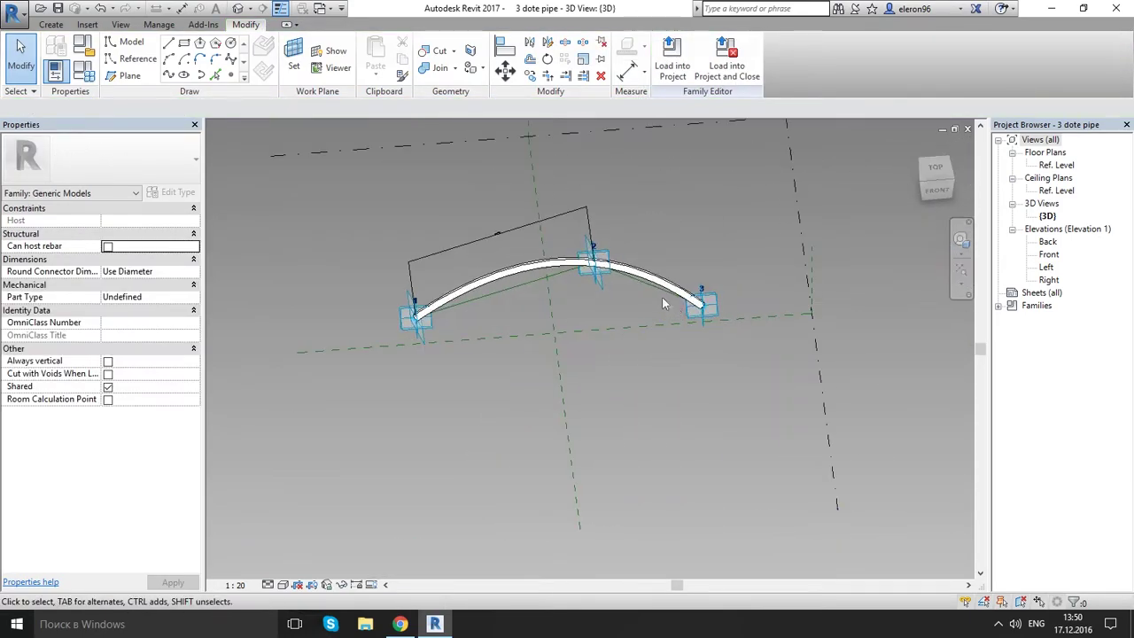
middle_click_drag(604, 299, 476, 322, "shift")
key("alt")
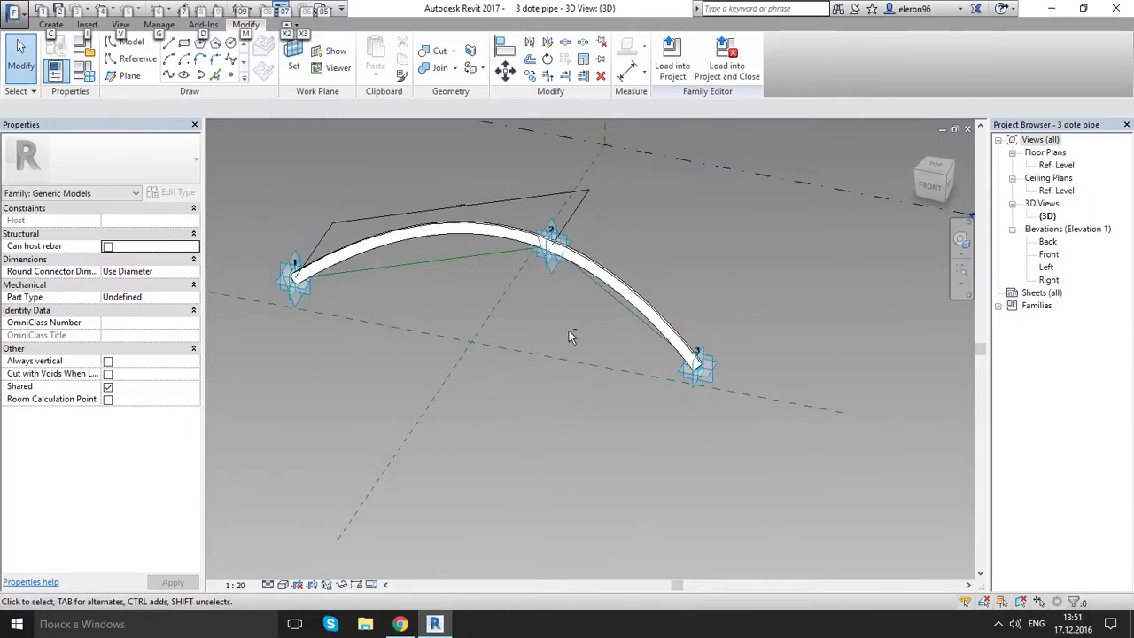
middle_click_drag(569, 336, 515, 358, "shift")
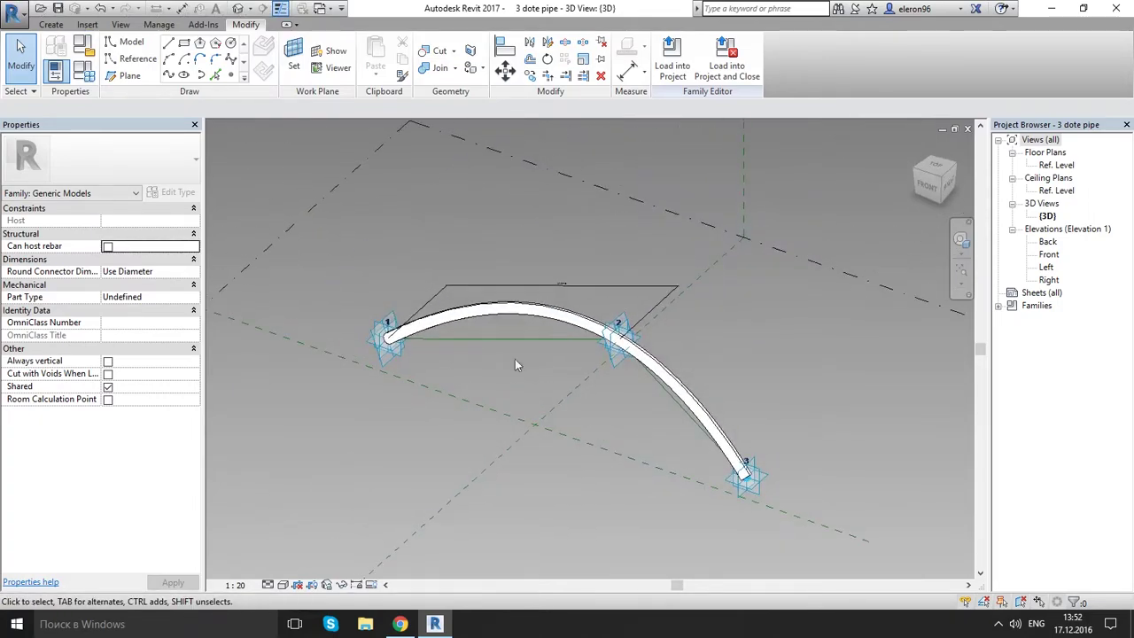
- Create a new family from the Metric Curtain Panel Pattern Based template
left_click(9, 13)
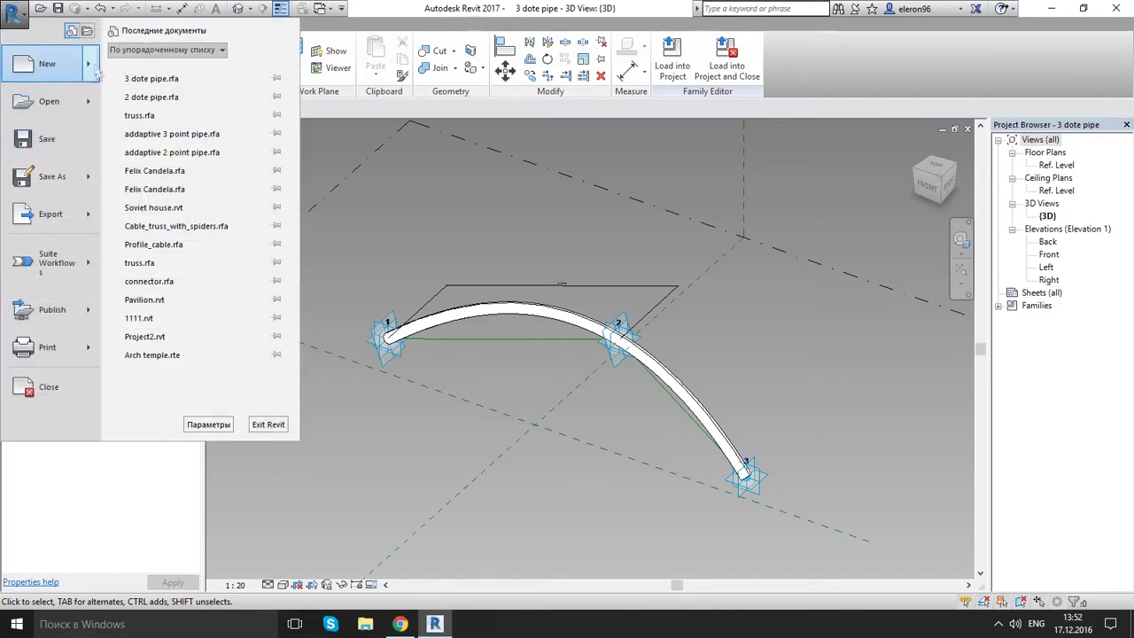
mouse_move(84, 64)
left_click(151, 103)
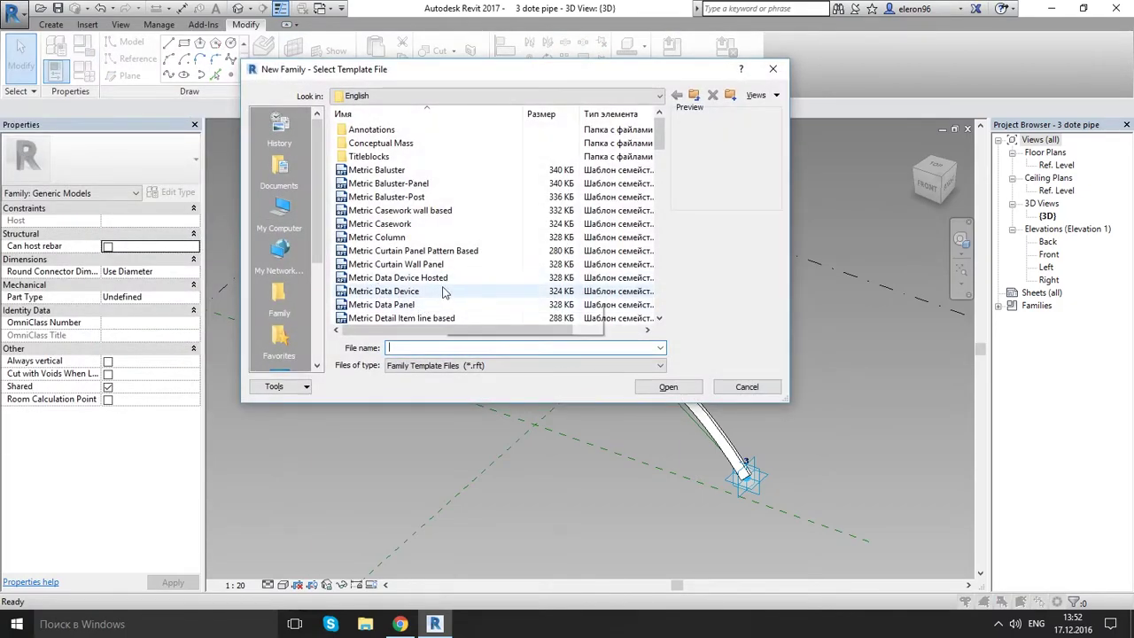
scroll(434, 293, "down", 4)
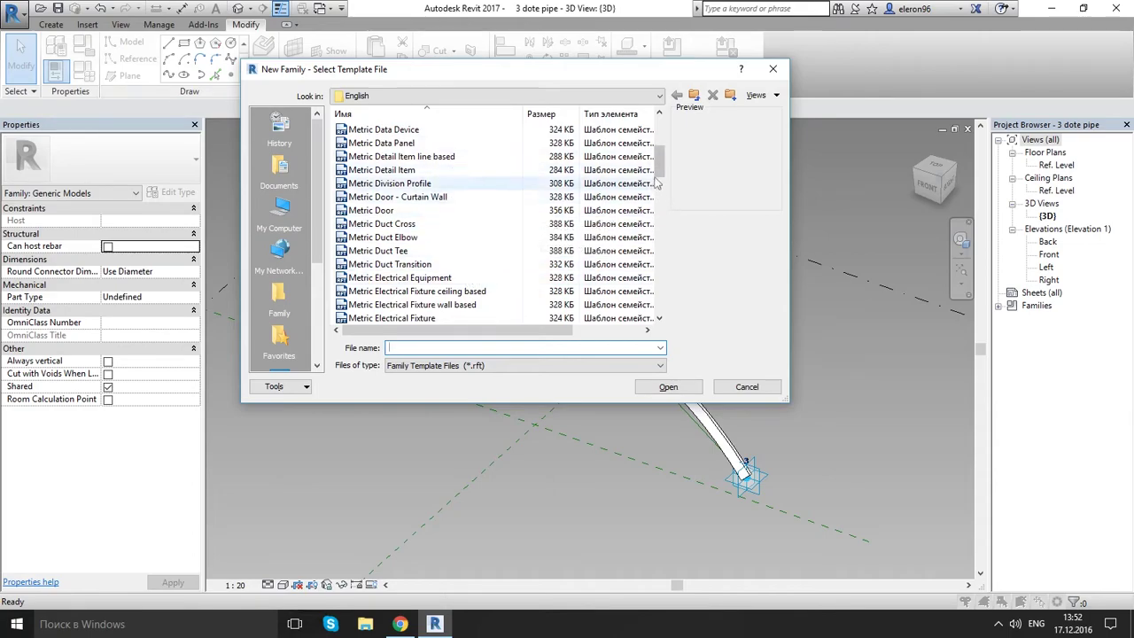
left_click_drag(661, 173, 662, 163)
left_click(461, 157)
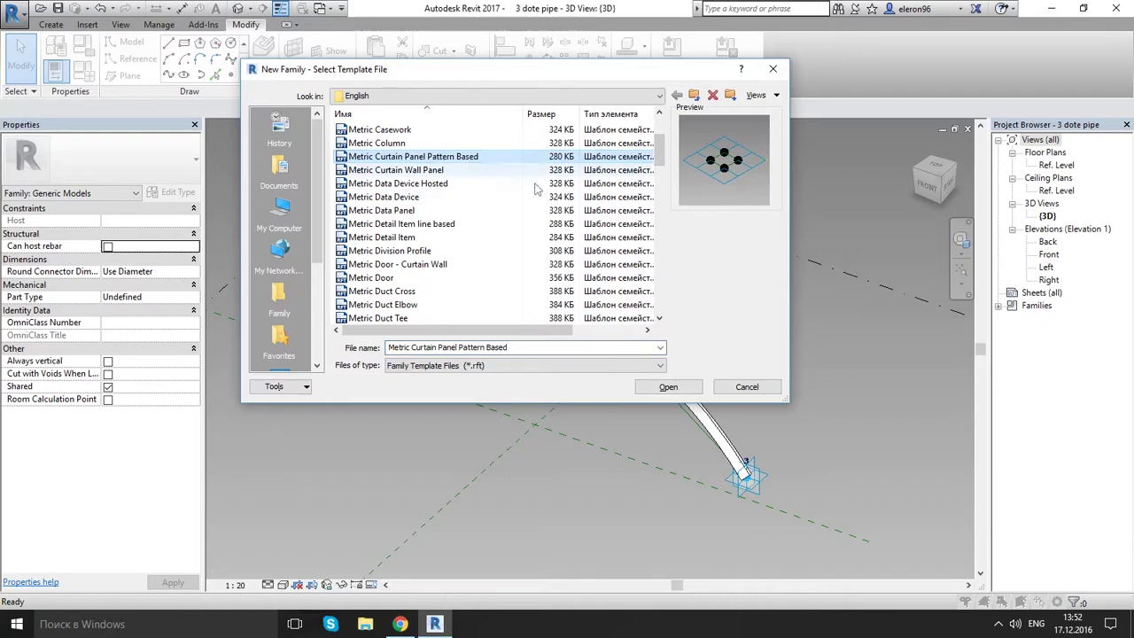
left_click(668, 387)
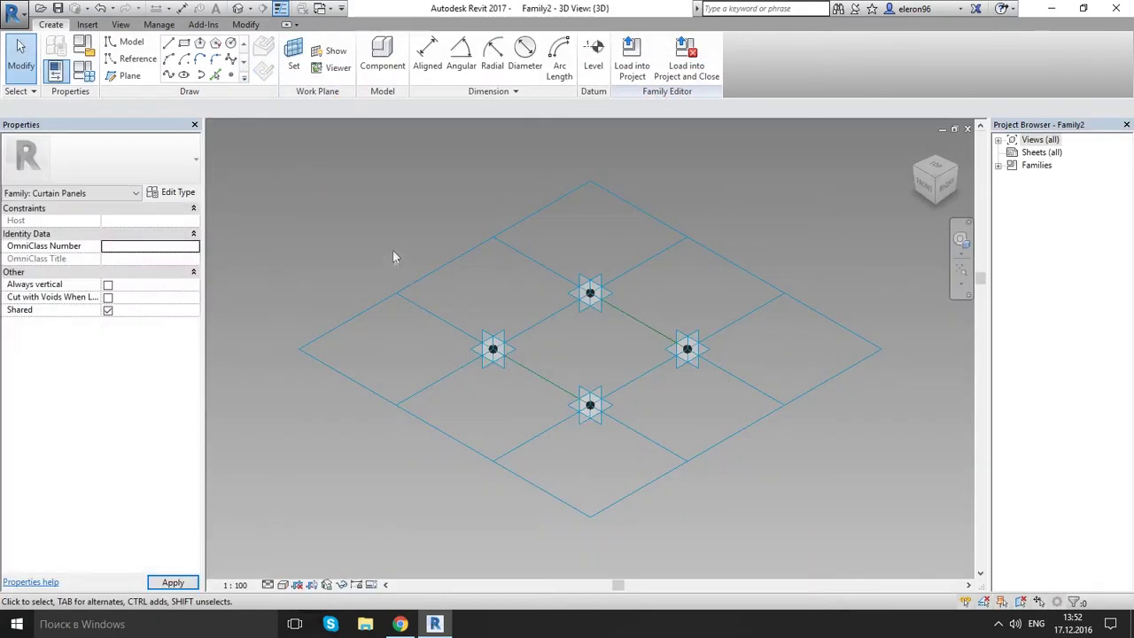
- Change the tile pattern grid's type to 1/2 Step
left_click_drag(391, 230, 284, 445)
left_click(143, 164)
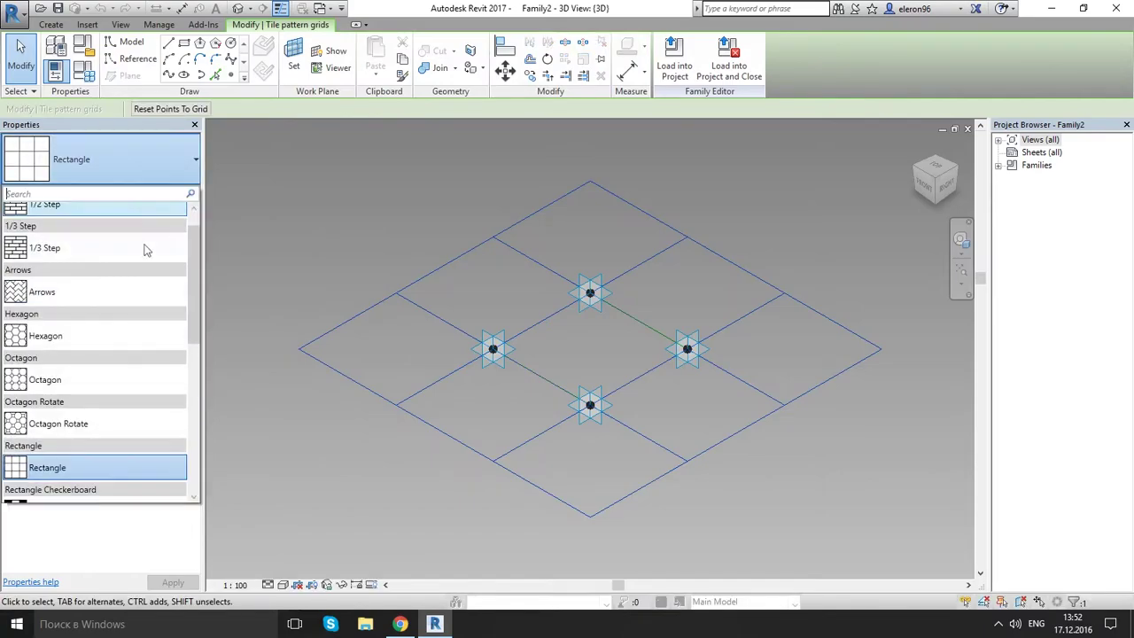
scroll(135, 364, "up", 1)
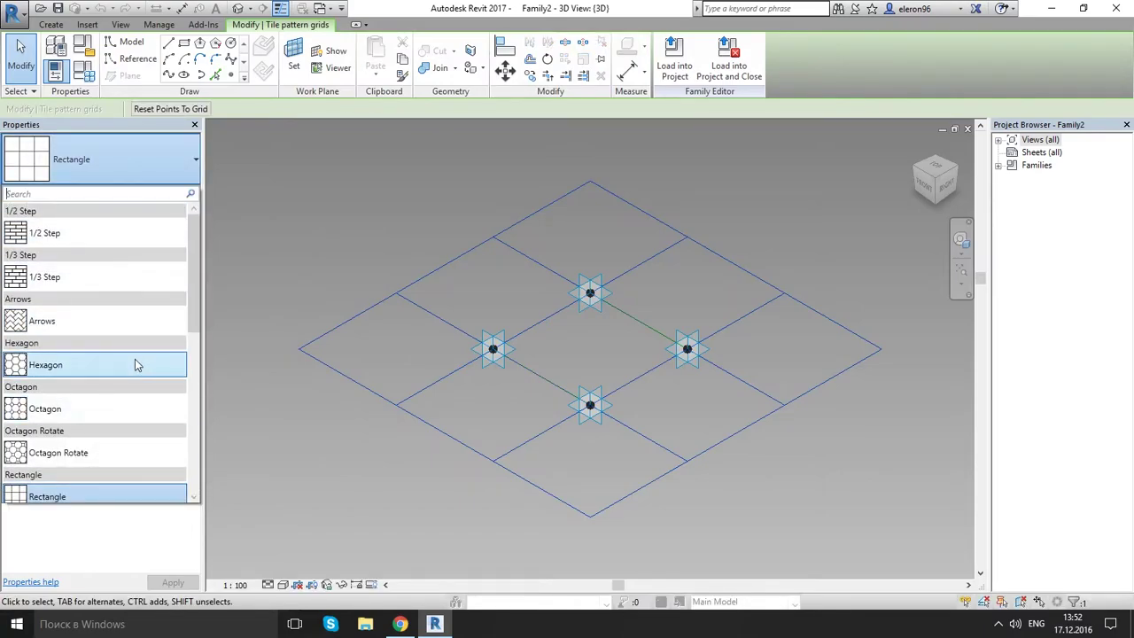
left_click(87, 235)
left_click(367, 233)
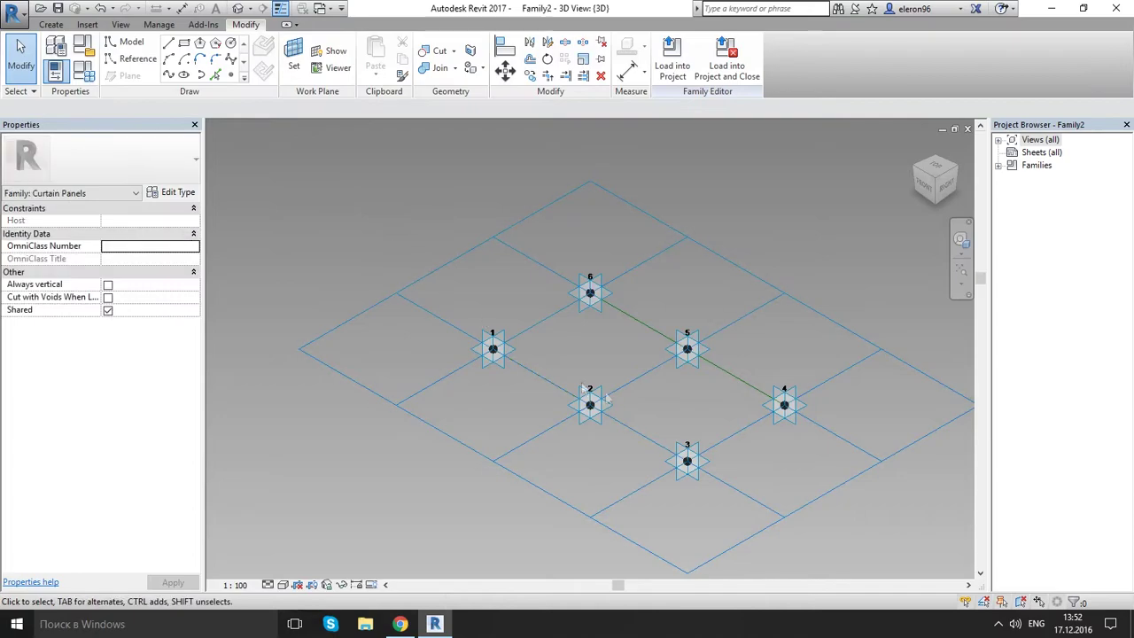
- Raise adaptive placement points 2 and 5 vertically above the tile pattern grid
middle_click_drag(633, 398, 545, 362)
scroll(531, 363, "up", 2)
left_click(509, 365)
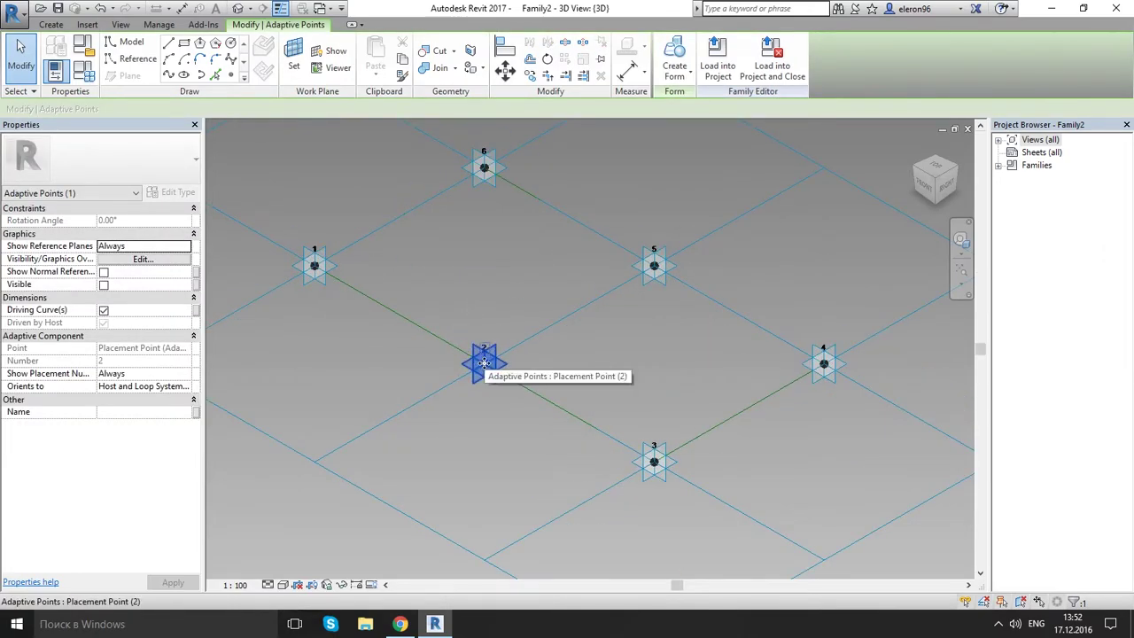
left_click_drag(483, 360, 484, 294)
left_click(738, 298)
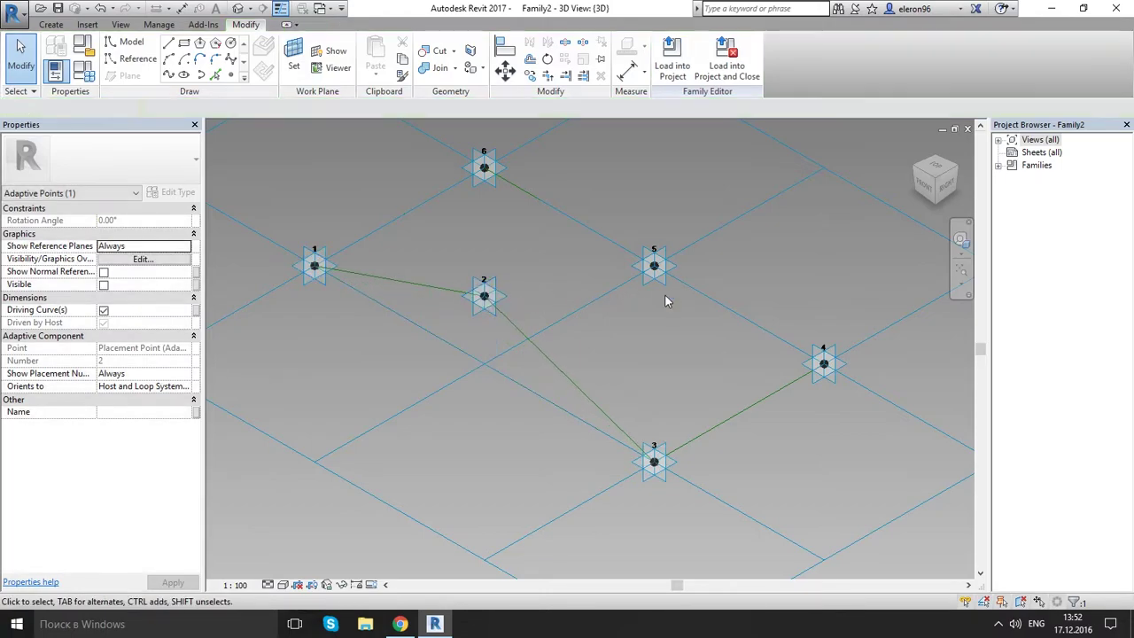
left_click(652, 271)
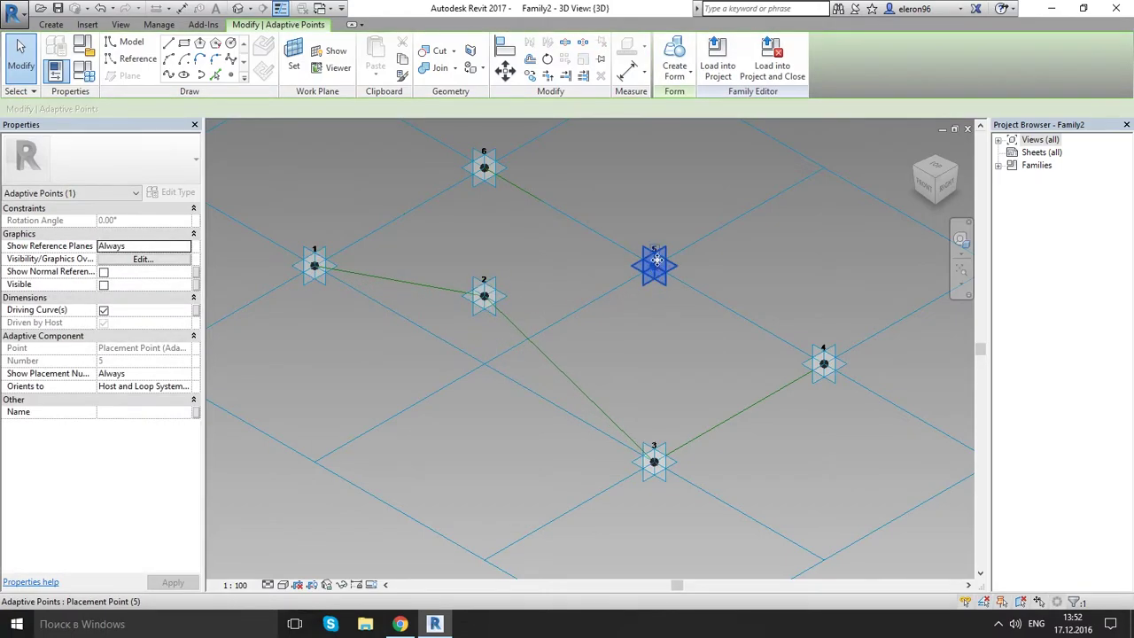
left_click_drag(655, 259, 658, 207)
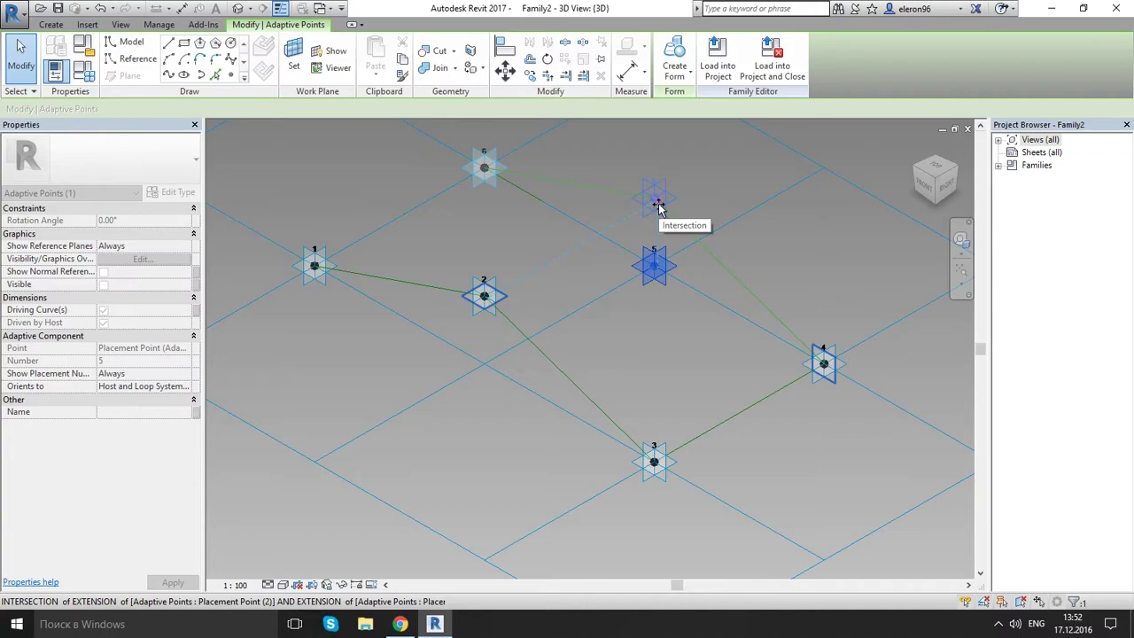
left_click_drag(658, 206, 654, 196)
left_click(395, 256)
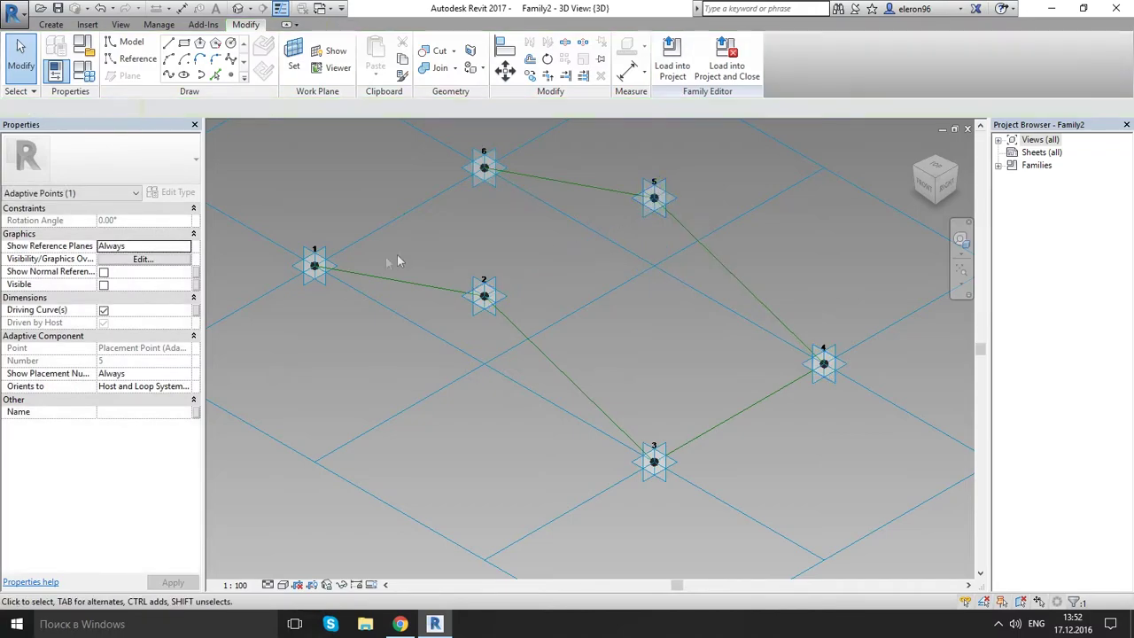
- Lower adaptive placement points 1 and 6 slightly below the tile pattern grid
left_click(314, 275)
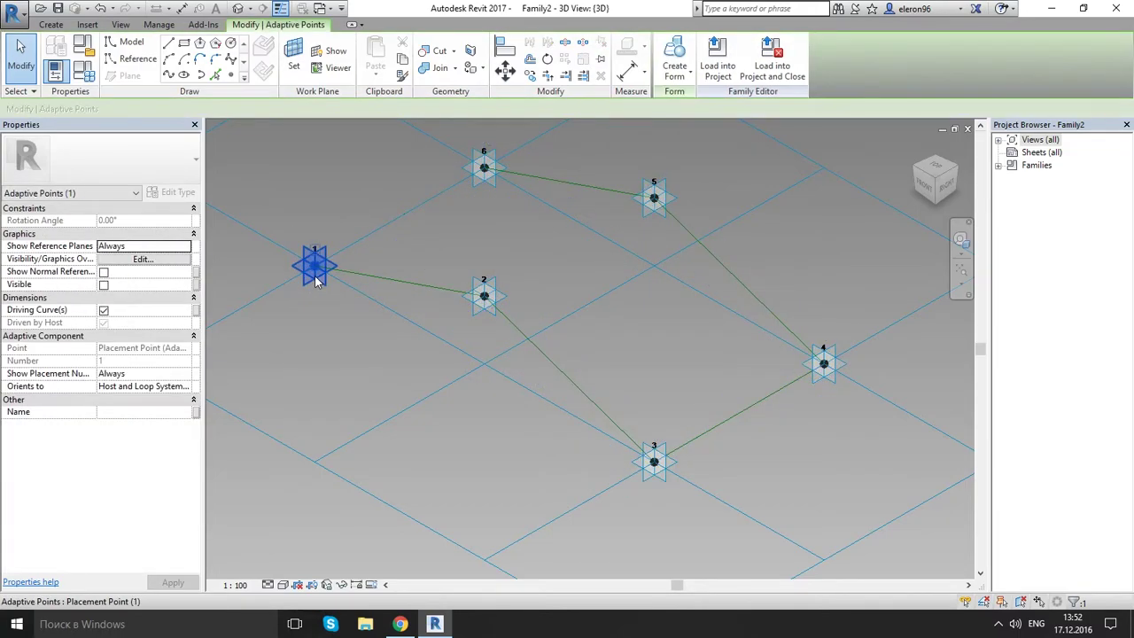
left_click_drag(314, 283, 316, 296)
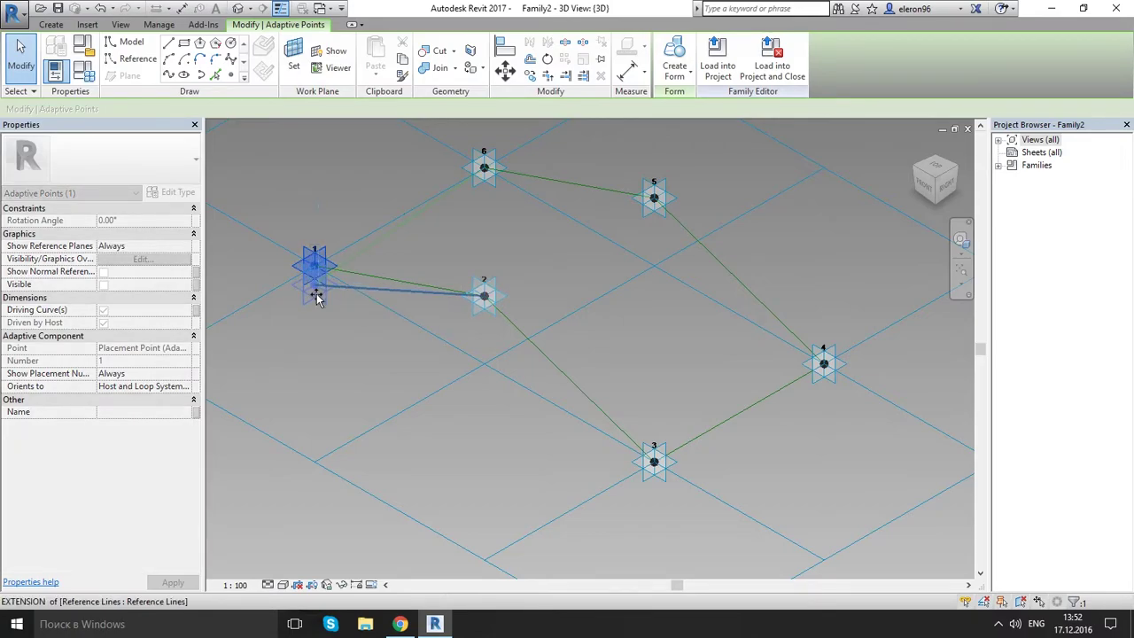
left_click_drag(317, 297, 315, 285)
left_click(480, 178)
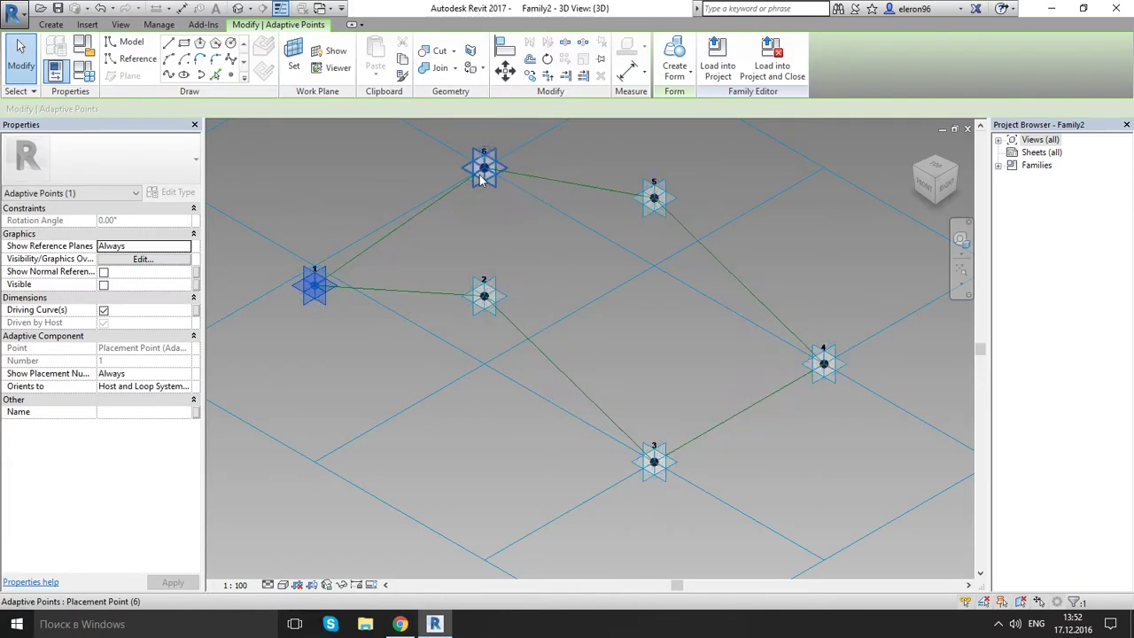
left_click_drag(479, 190, 480, 209)
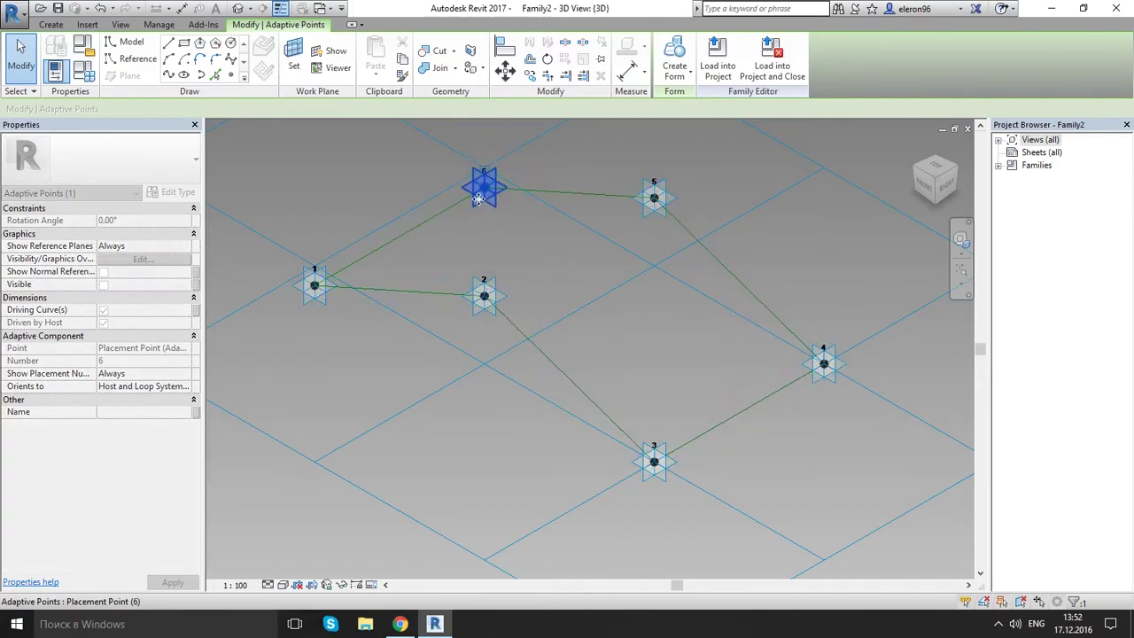
- Lower adaptive placement points 3 and 4 slightly below the tile pattern grid
left_click(653, 476)
left_click(654, 476)
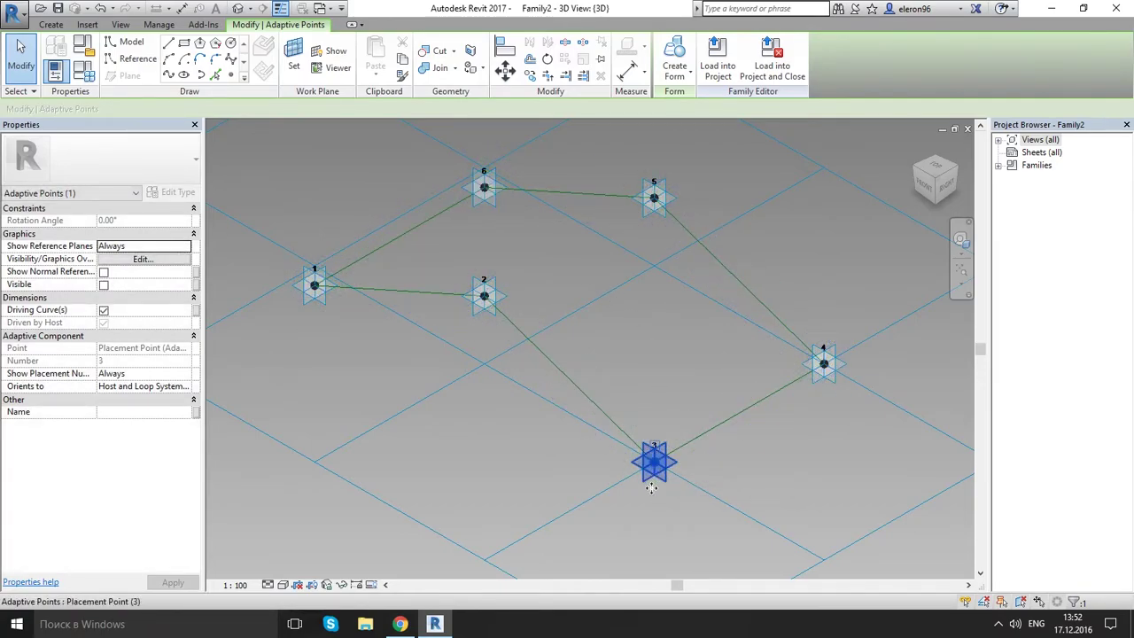
left_click_drag(651, 487, 652, 502)
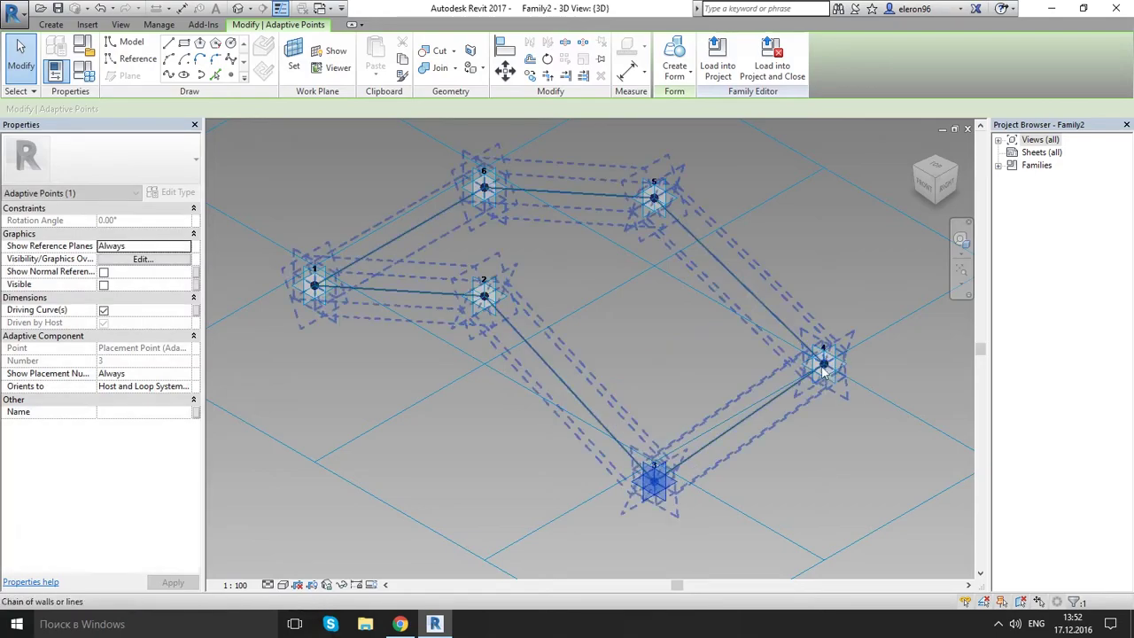
left_click(823, 381)
left_click_drag(823, 386, 821, 403)
left_click(803, 471)
- Switch to the 3 dote pipe family and load it into the Family2 curtain panel family
scroll(616, 330, "down", 2)
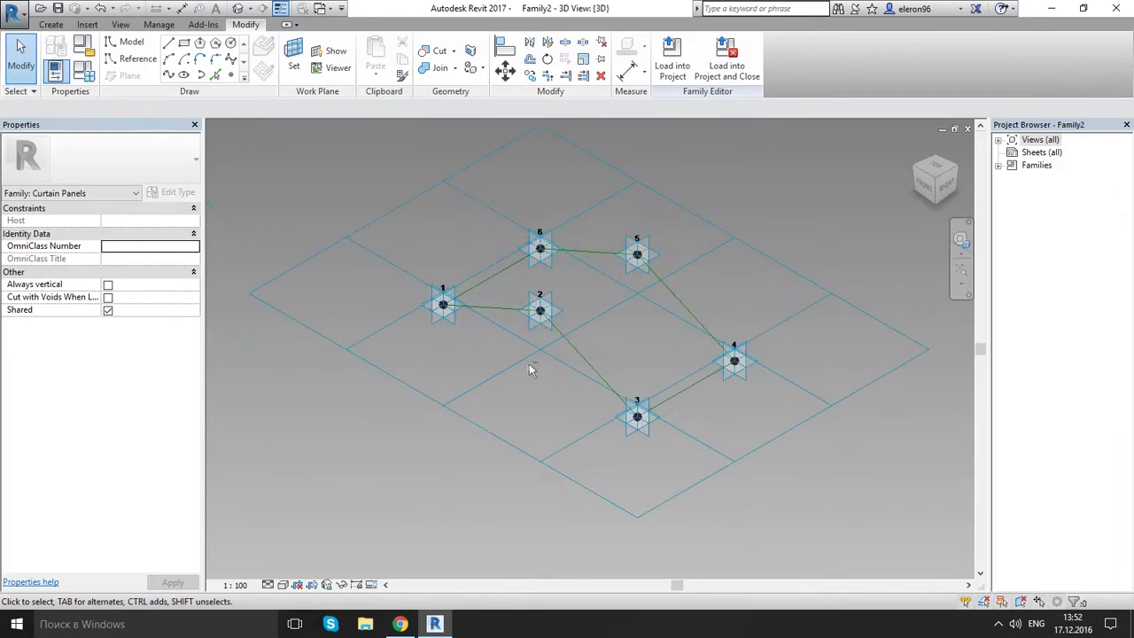
middle_click_drag(529, 364, 579, 381, "shift")
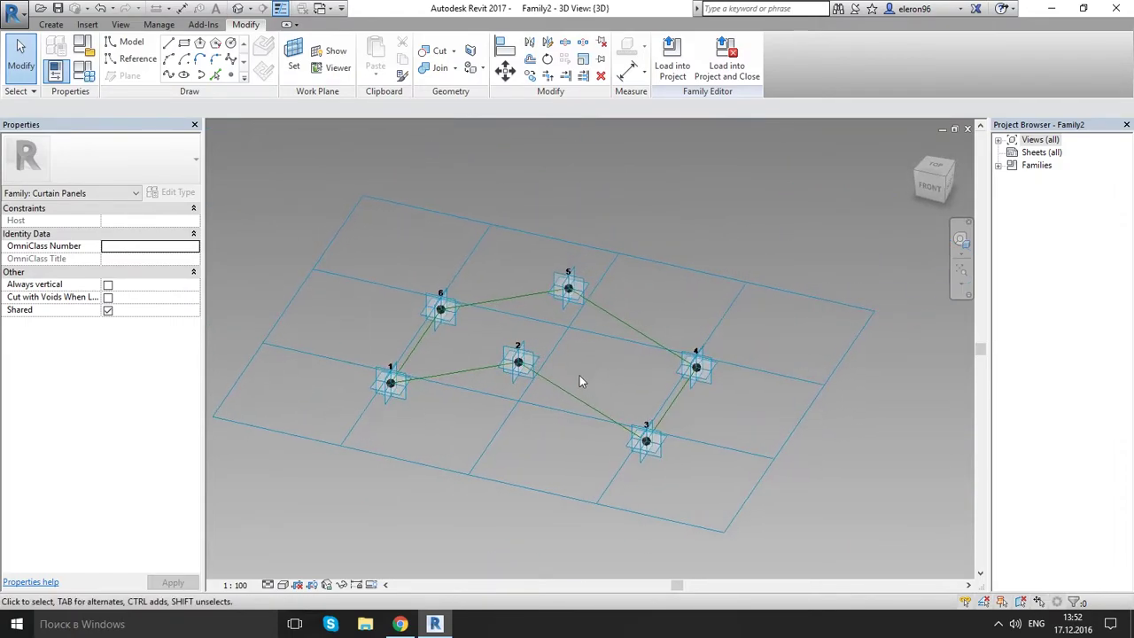
key("alt")
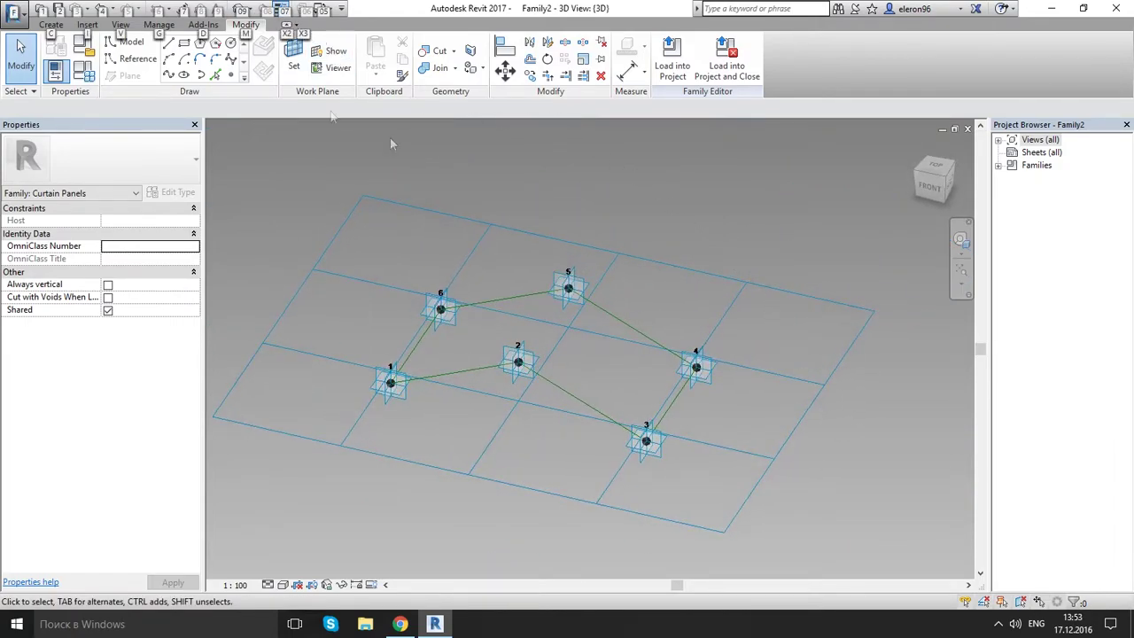
key("alt")
left_click(320, 10)
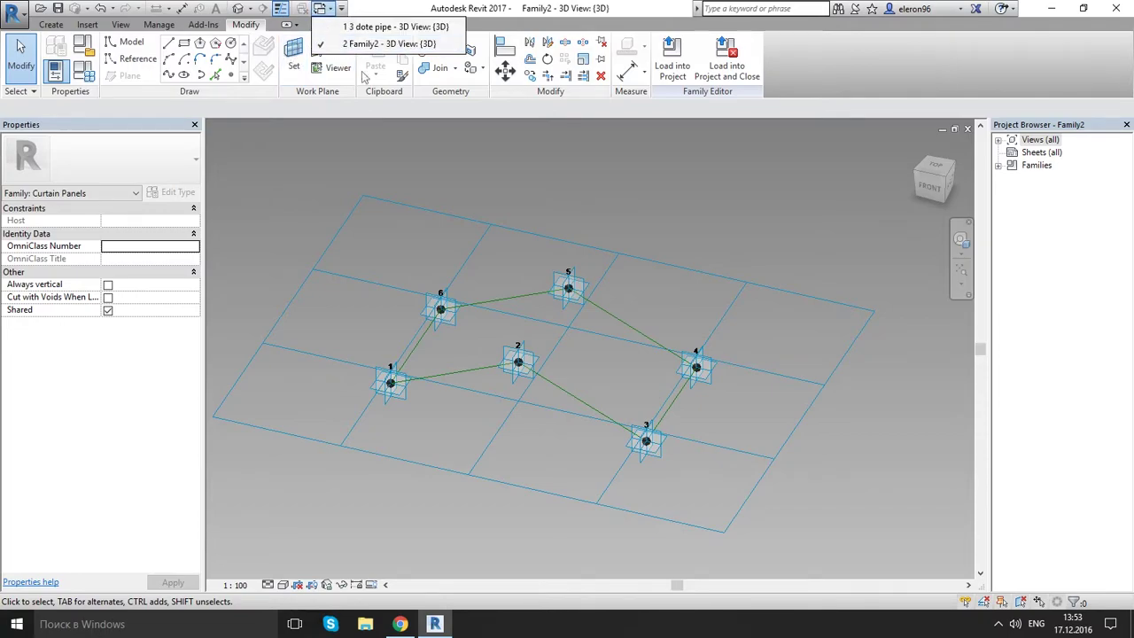
left_click(363, 21)
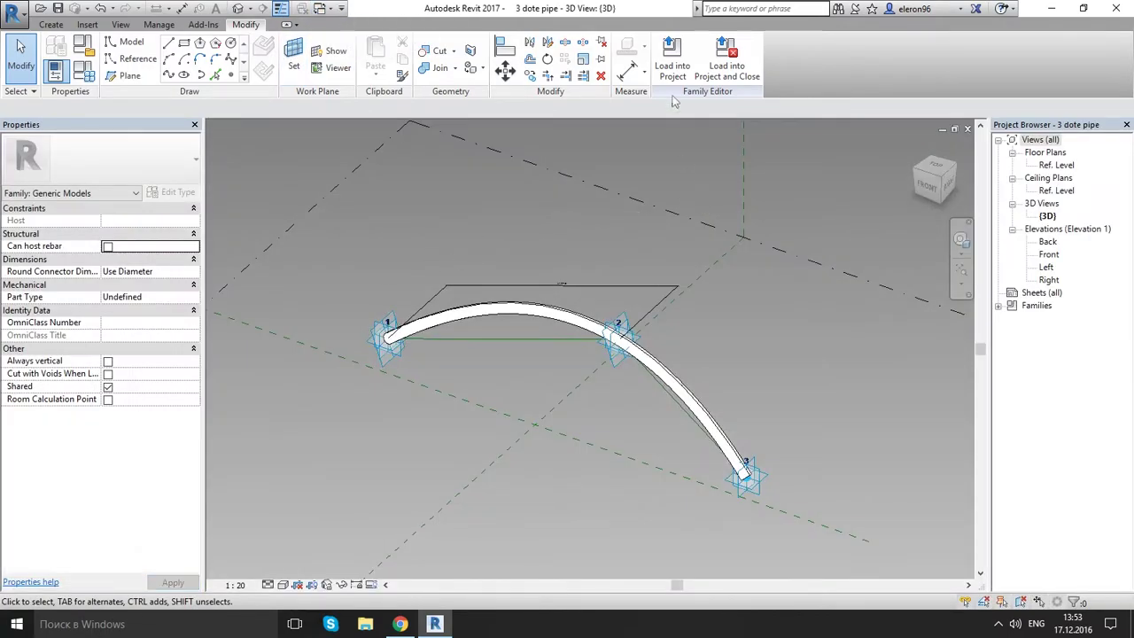
left_click(673, 64)
- Place a 3 dote pipe component through placement points 1, 2 and 3
scroll(468, 444, "up", 4)
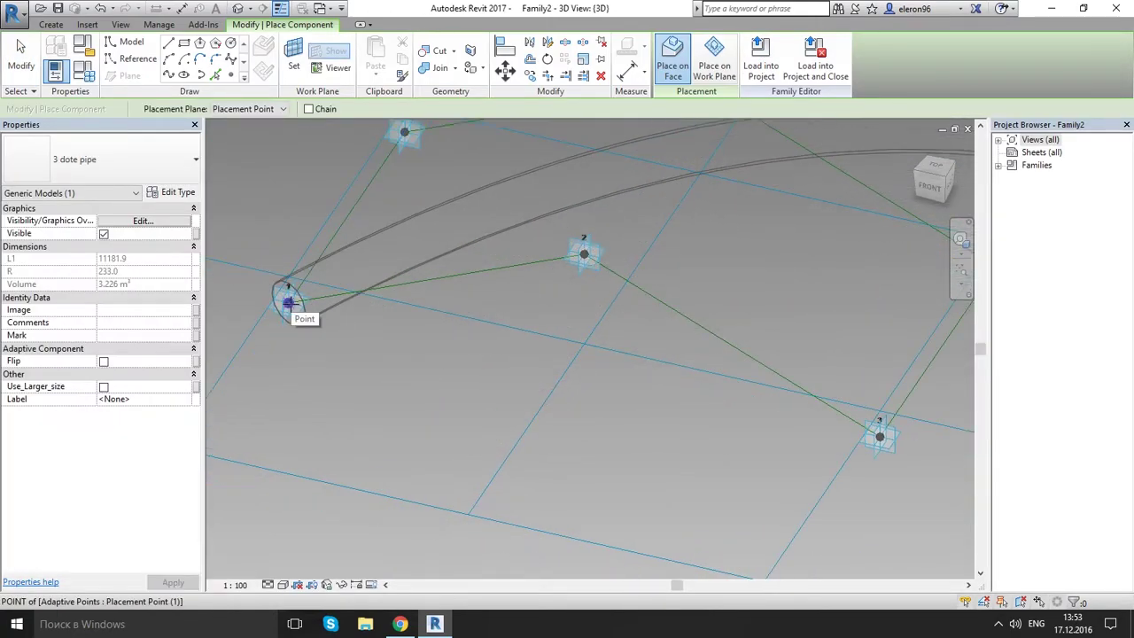
left_click(288, 303)
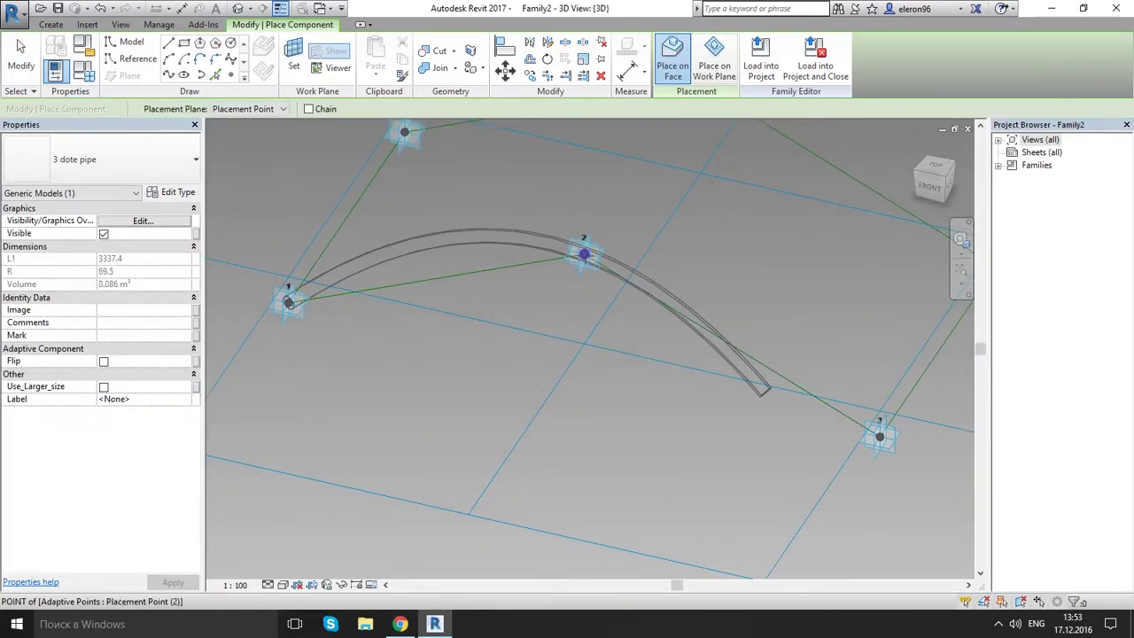
left_click(584, 254)
left_click(879, 435)
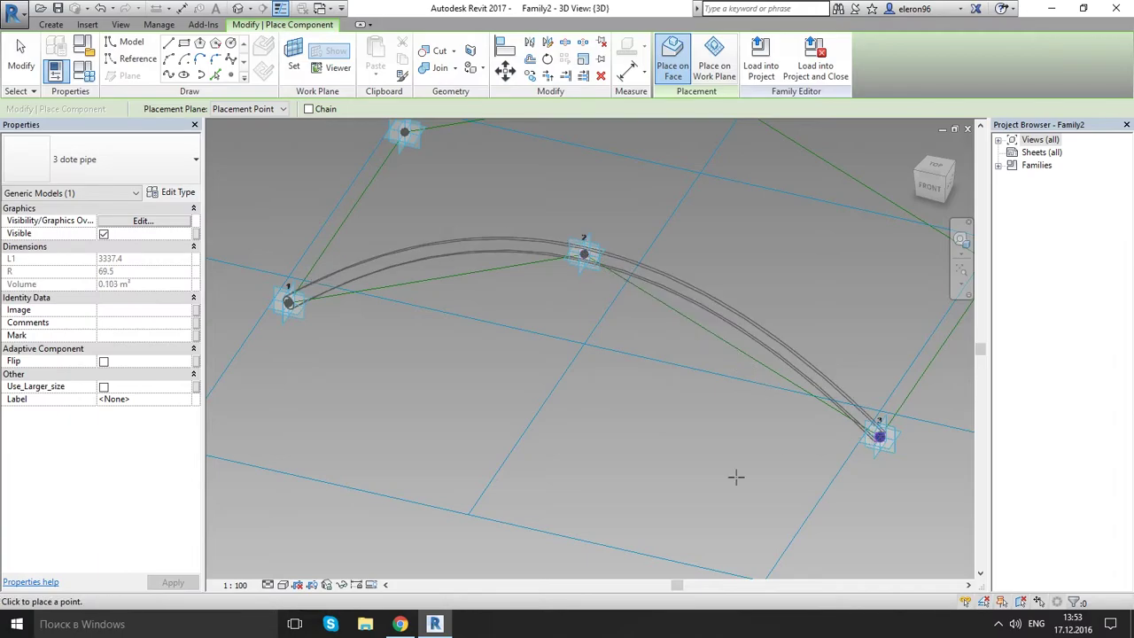
- Place a second 3 dote pipe component through placement points 6, 5 and 4, and end component placement
middle_click_drag(716, 220, 610, 366)
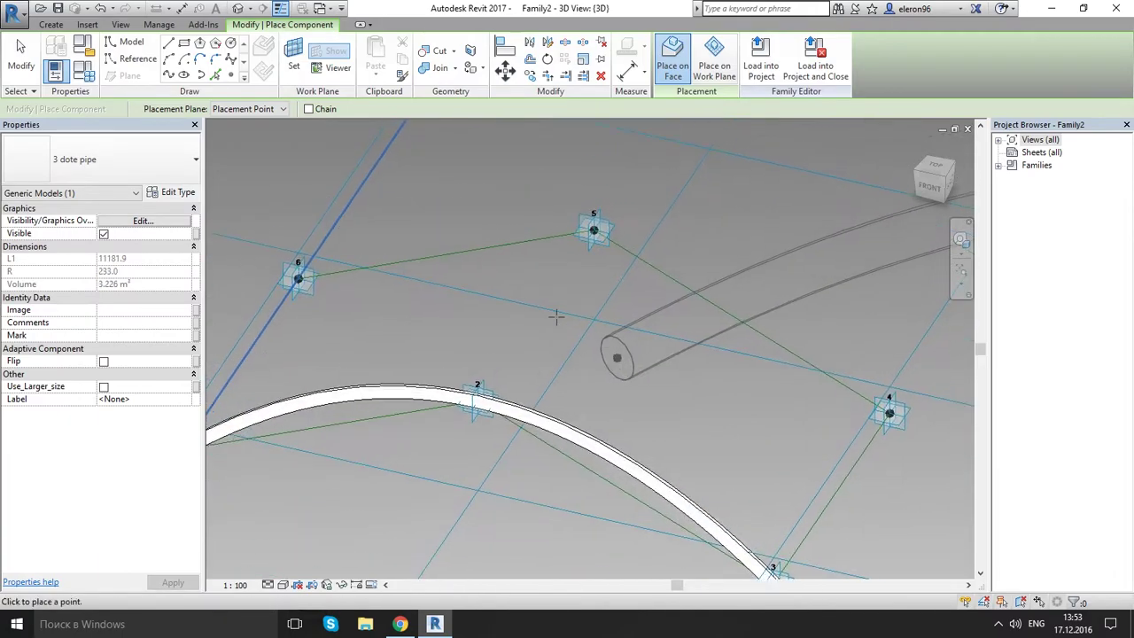
left_click(299, 278)
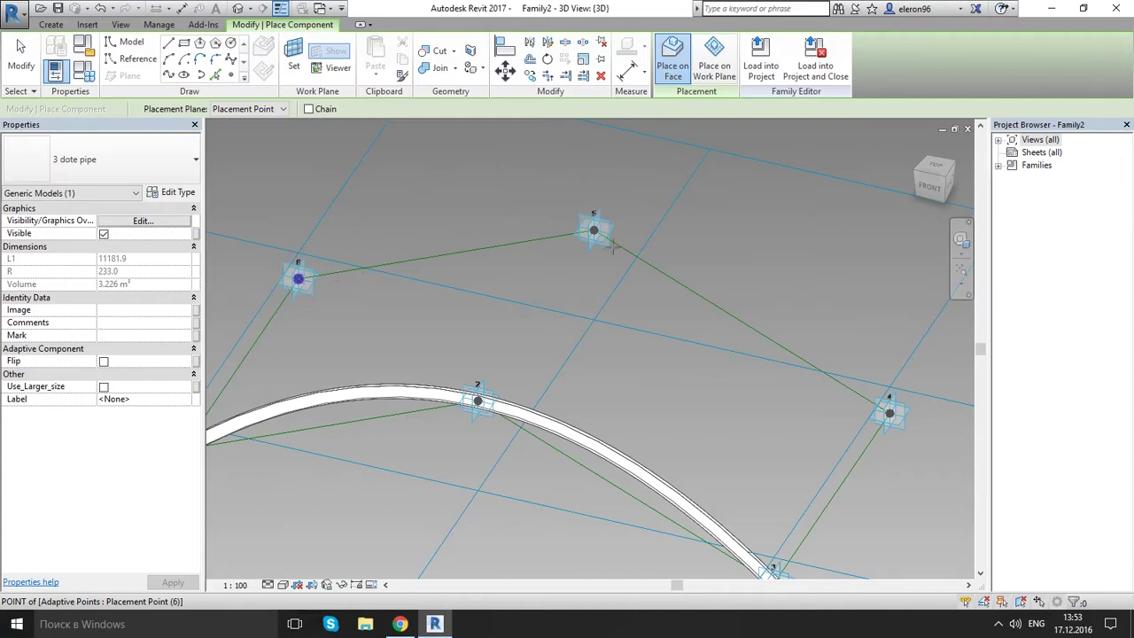
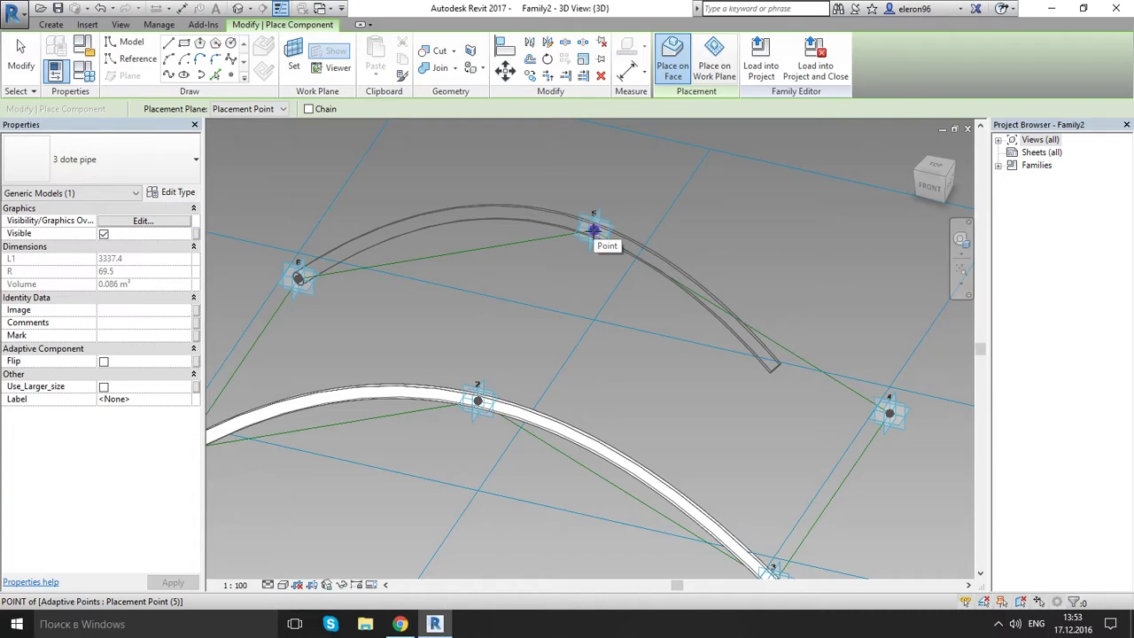
left_click(593, 230)
left_click(888, 412)
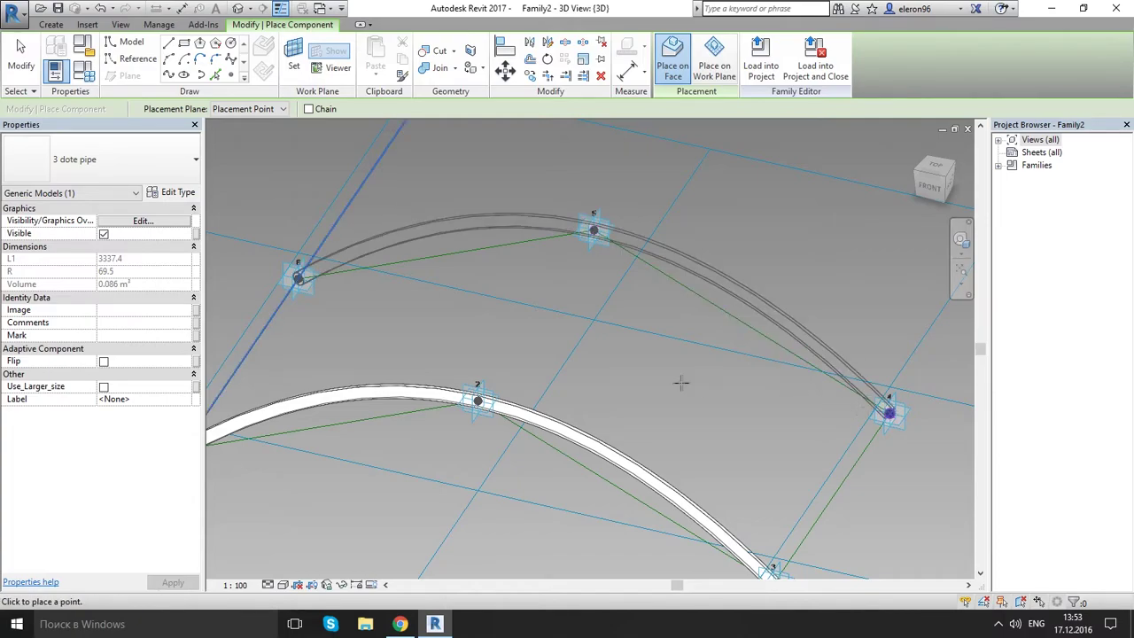
scroll(588, 355, "down", 5)
key("Escape")
key("Escape")
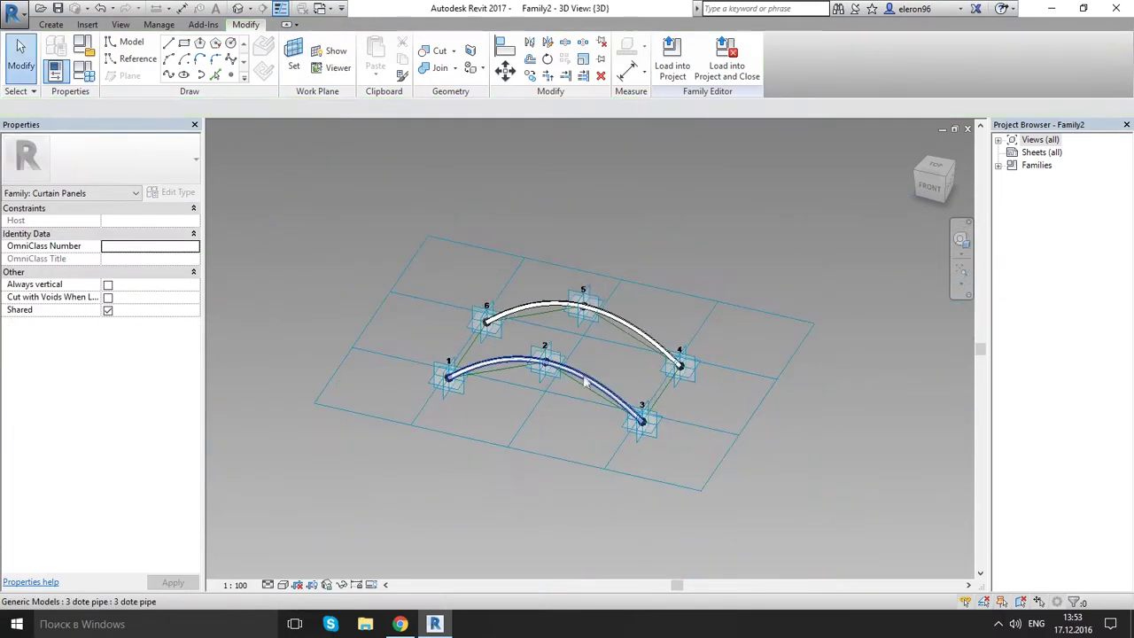
- Set the 3D view's visual style to Wireframe
middle_click_drag(581, 324, 487, 396, "shift")
scroll(484, 398, "up", 5)
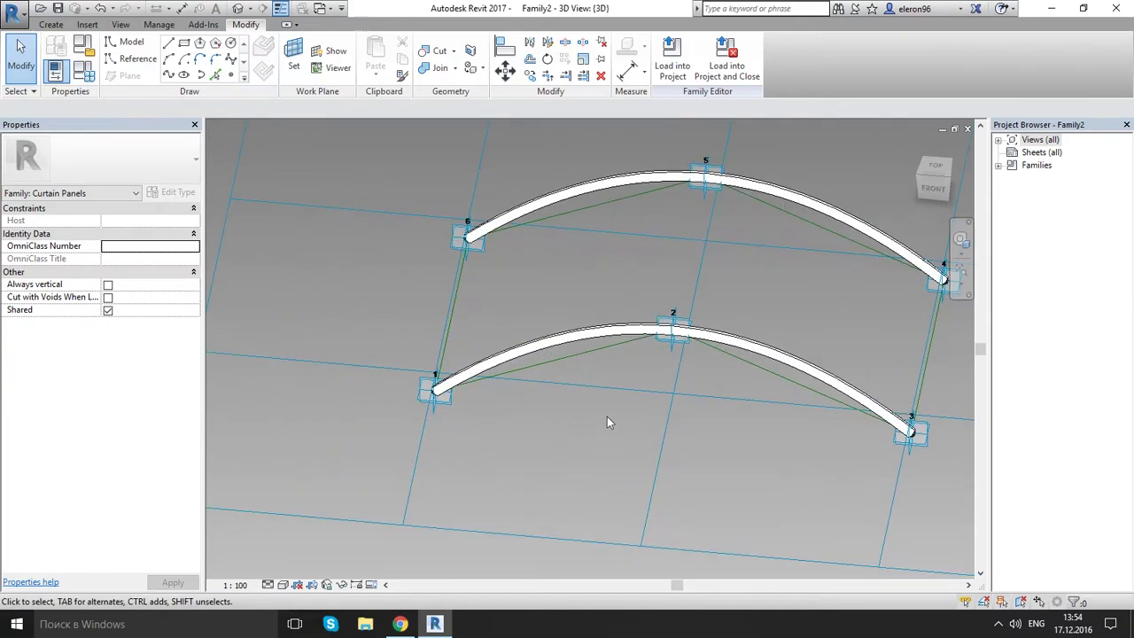
middle_click_drag(607, 416, 597, 398, "shift")
left_click(283, 586)
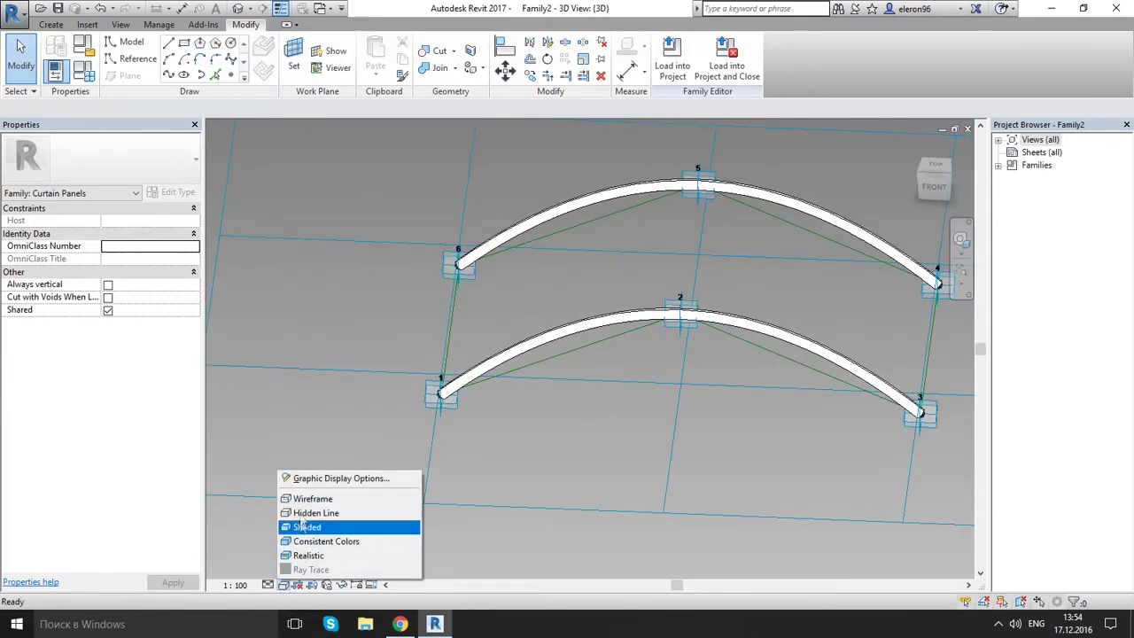
left_click(306, 494)
- Create a spline through placement points 1, 2 and 3 and make it a reference line
middle_click_drag(596, 390, 396, 400, "shift")
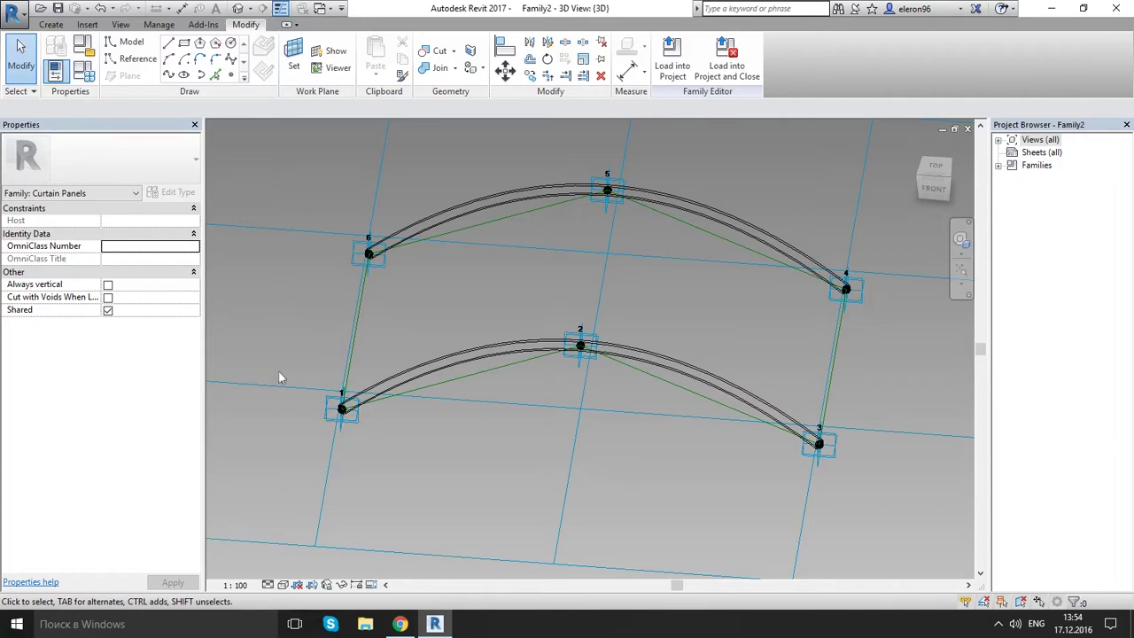
left_click_drag(280, 364, 398, 468)
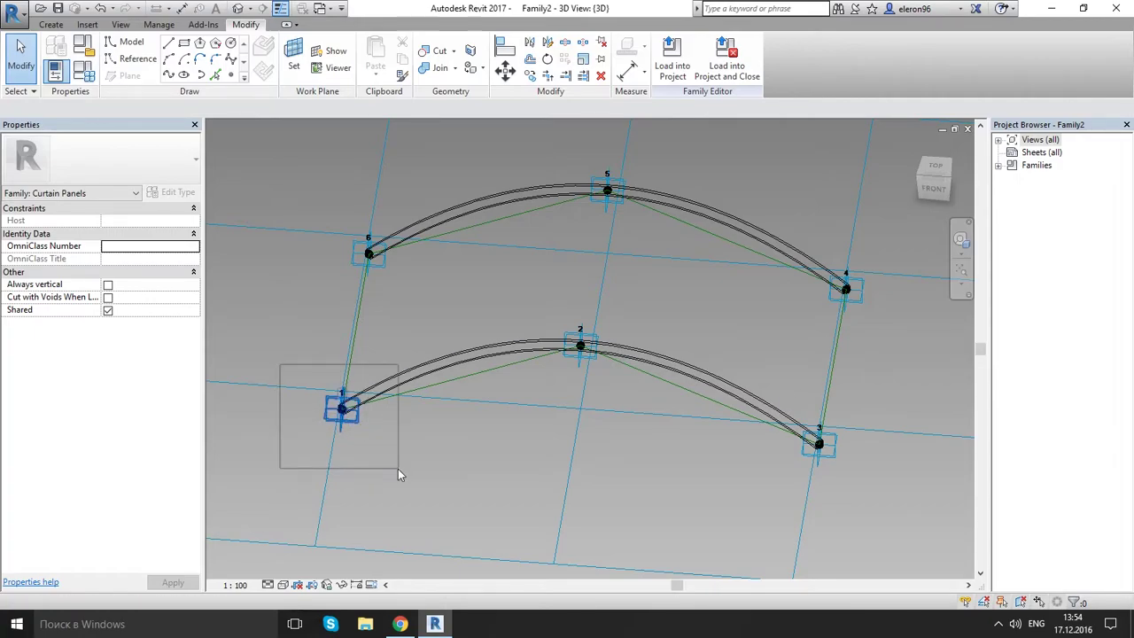
left_click_drag(616, 401, 630, 418, "ctrl")
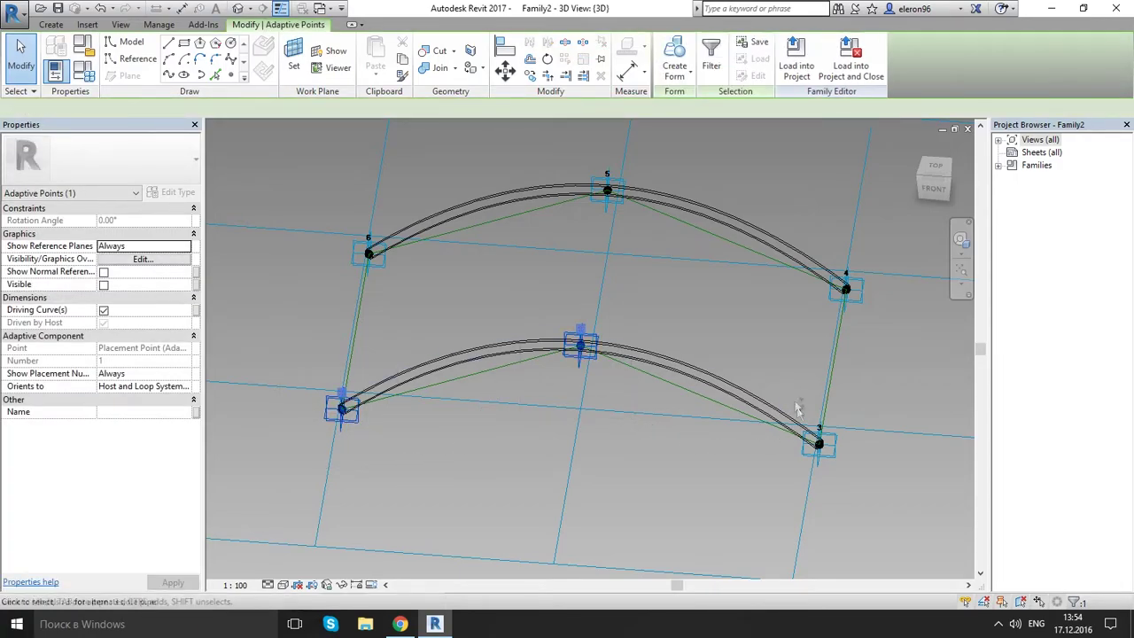
left_click_drag(765, 353, 873, 509, "ctrl")
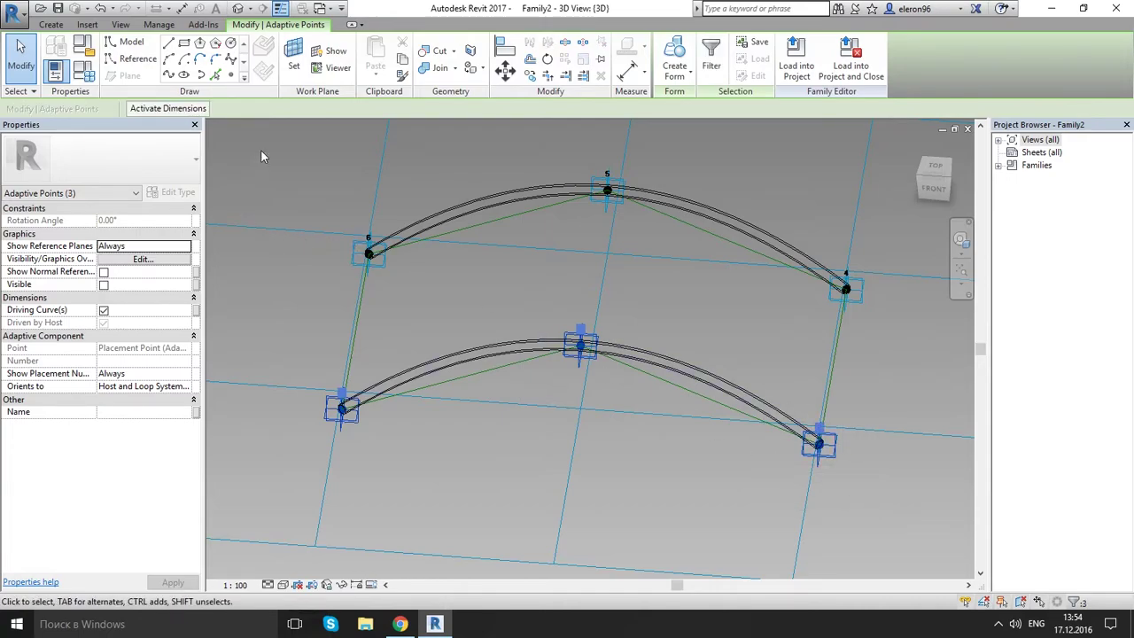
left_click(171, 77)
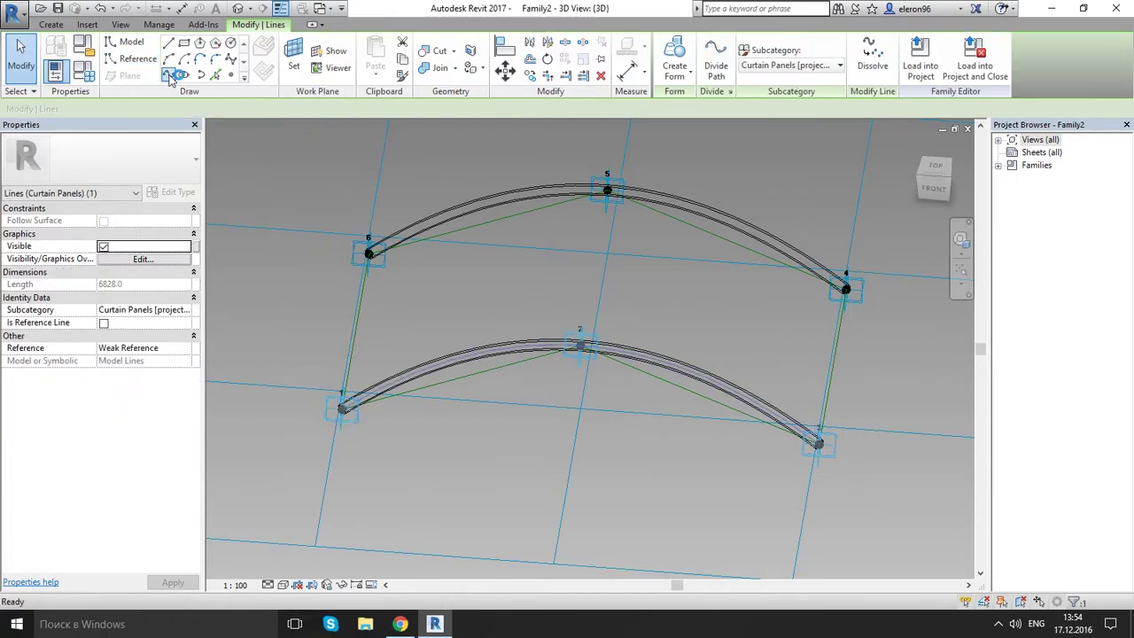
left_click(104, 323)
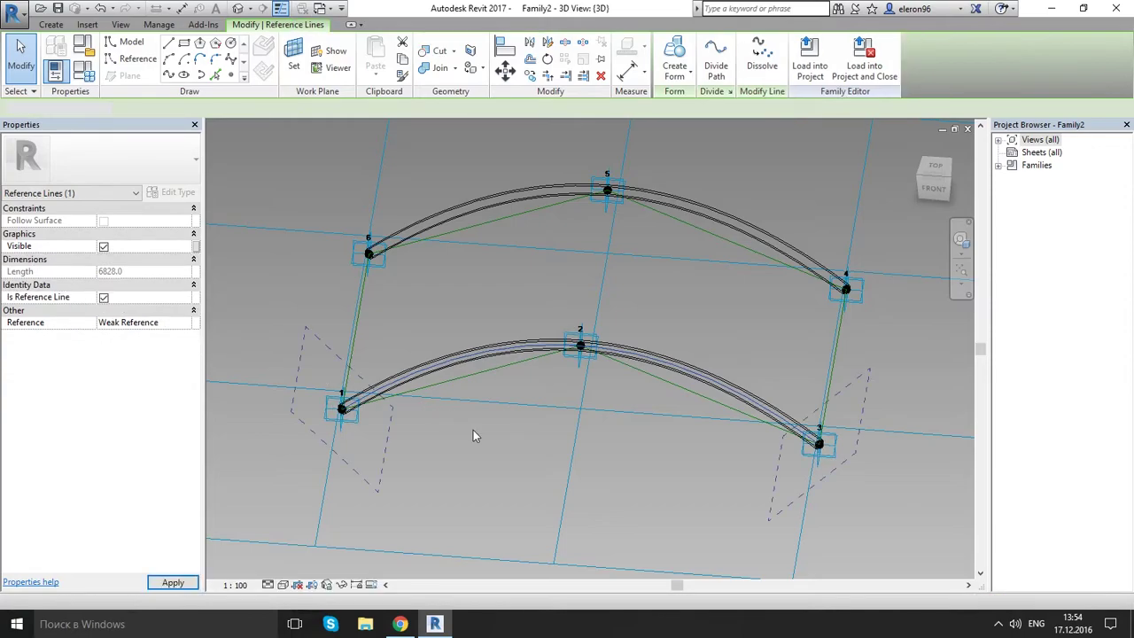
- Create a spline through placement points 6, 5 and 4 and make it a reference line
left_click(444, 255)
left_click_drag(333, 208, 410, 281)
left_click_drag(550, 142, 633, 238, "ctrl")
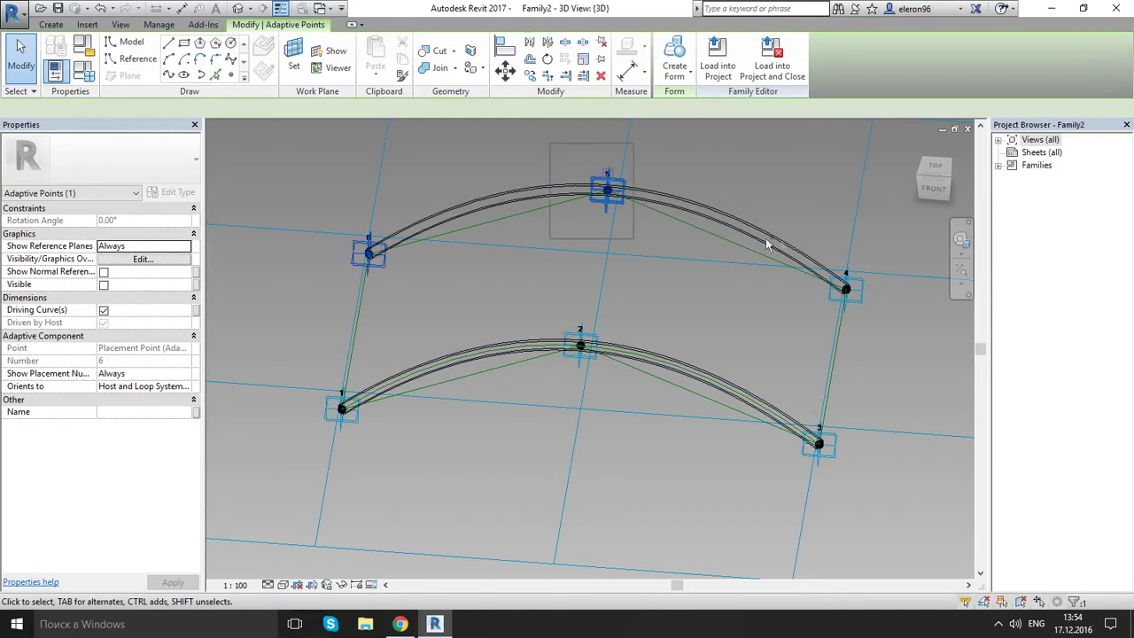
left_click_drag(804, 212, 903, 338, "ctrl")
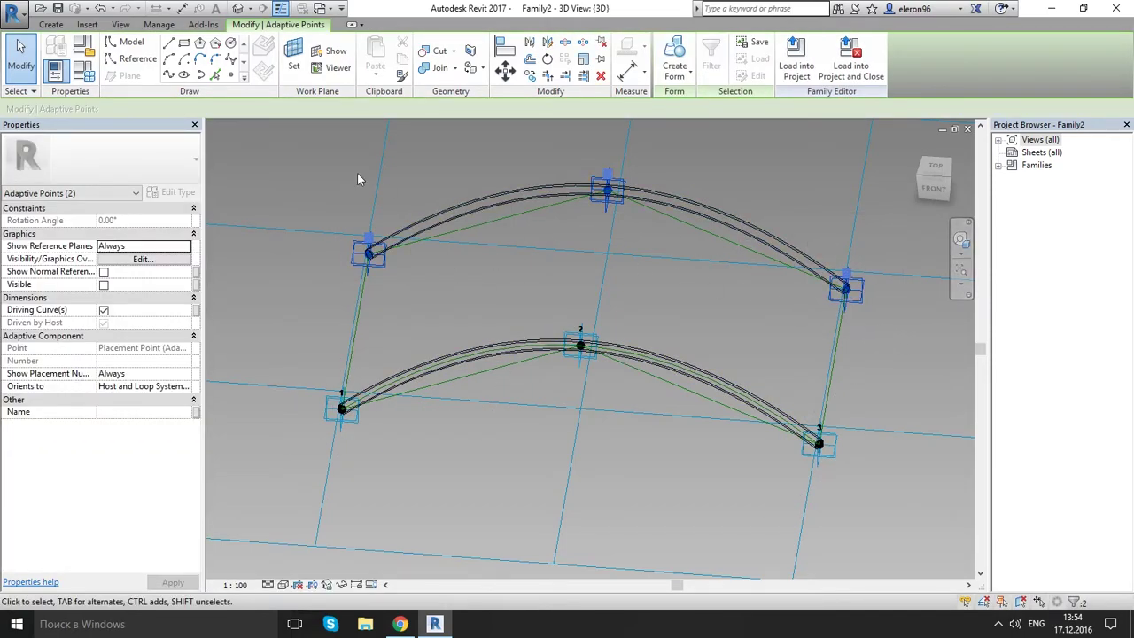
left_click(167, 75)
left_click(103, 322)
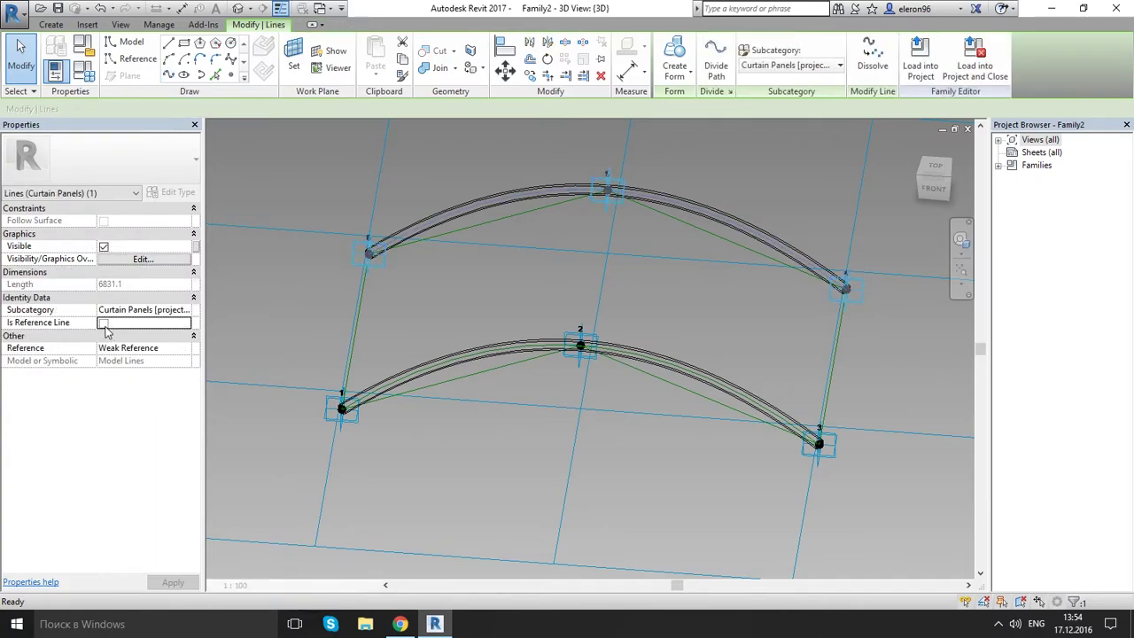
- Try to pick a work plane on the spline reference line through placement points 1, 2 and 3 for a reference point
left_click(507, 449)
scroll(460, 430, "up", 6)
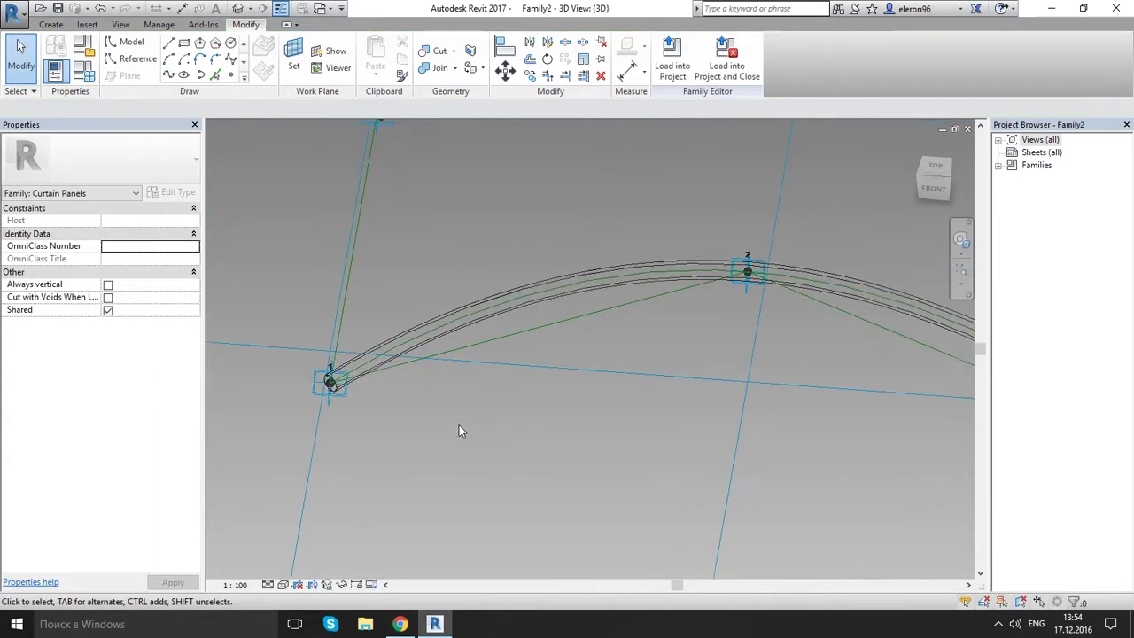
left_click(230, 76)
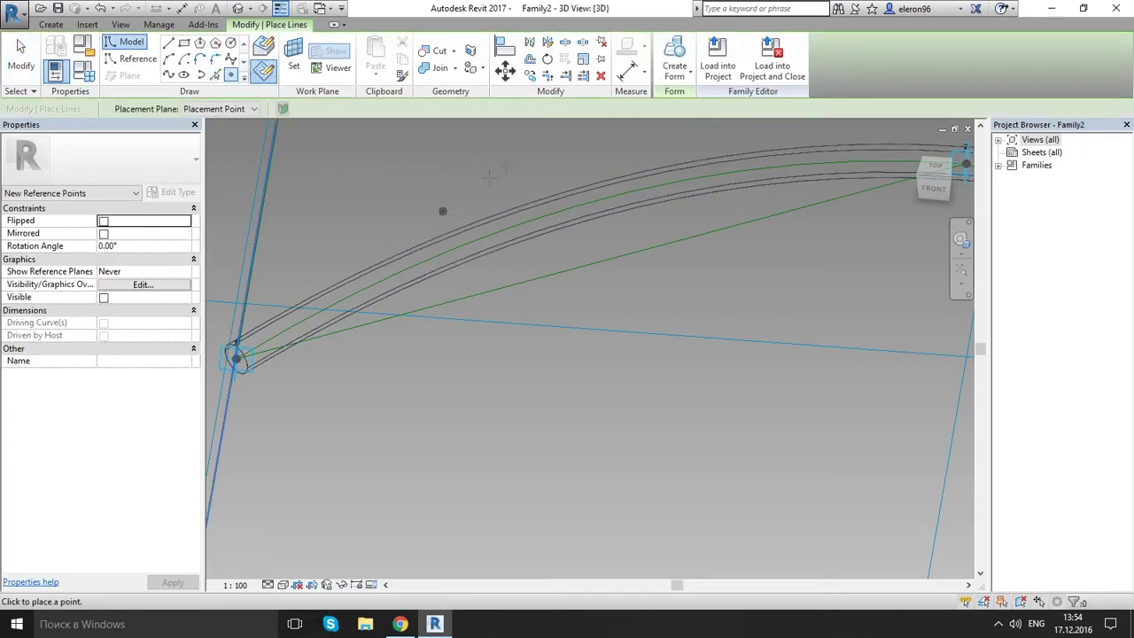
left_click(294, 60)
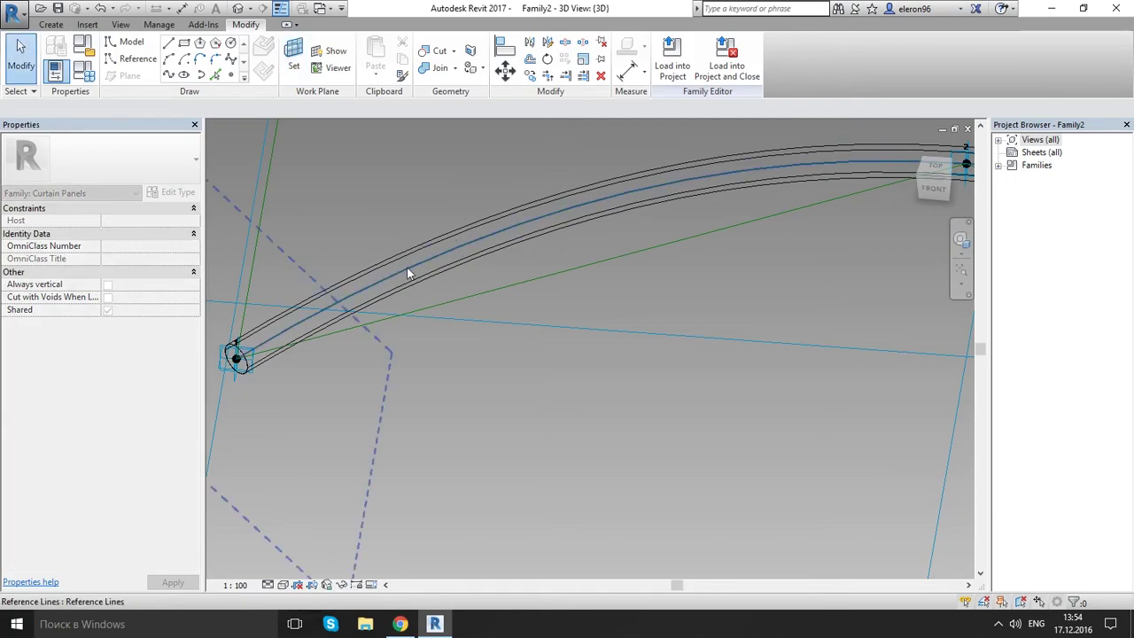
left_click(406, 267)
left_click(230, 75)
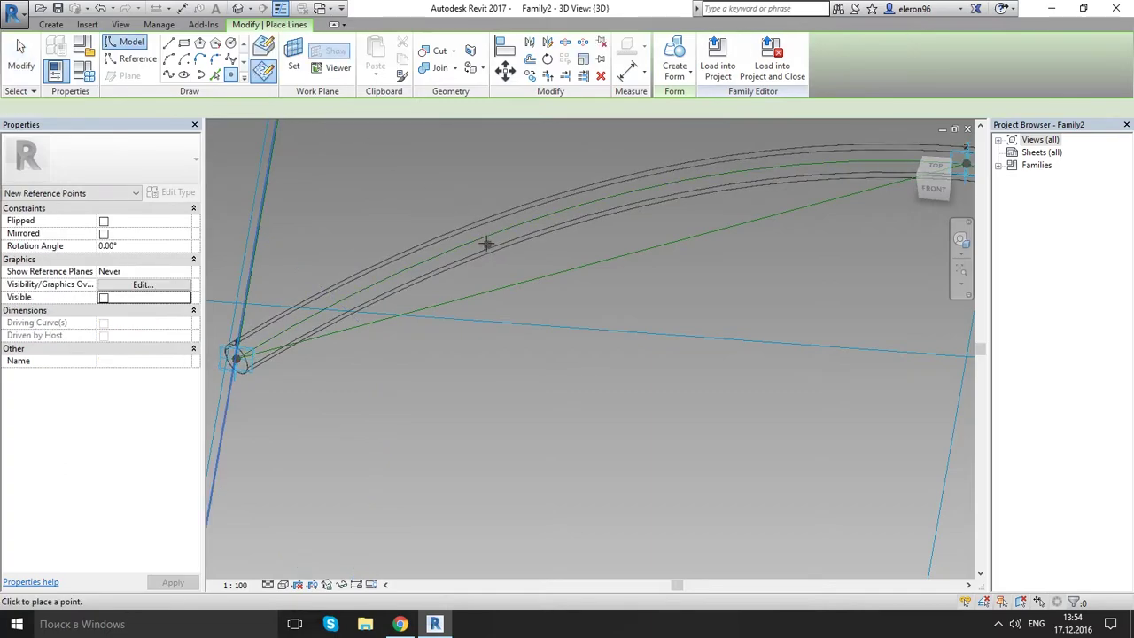
mouse_move(478, 235)
middle_mouse_down("shift")
mouse_move(488, 273)
mouse_move(544, 304)
mouse_move(479, 246)
middle_mouse_up("shift")
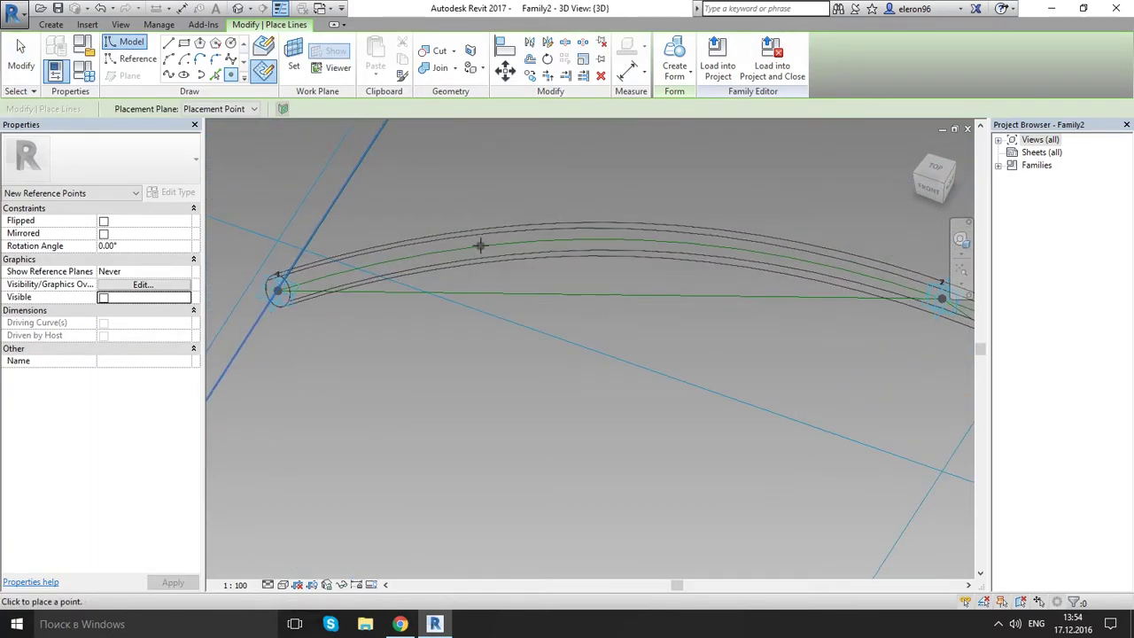
scroll(489, 223, "up", 2)
left_click(294, 60)
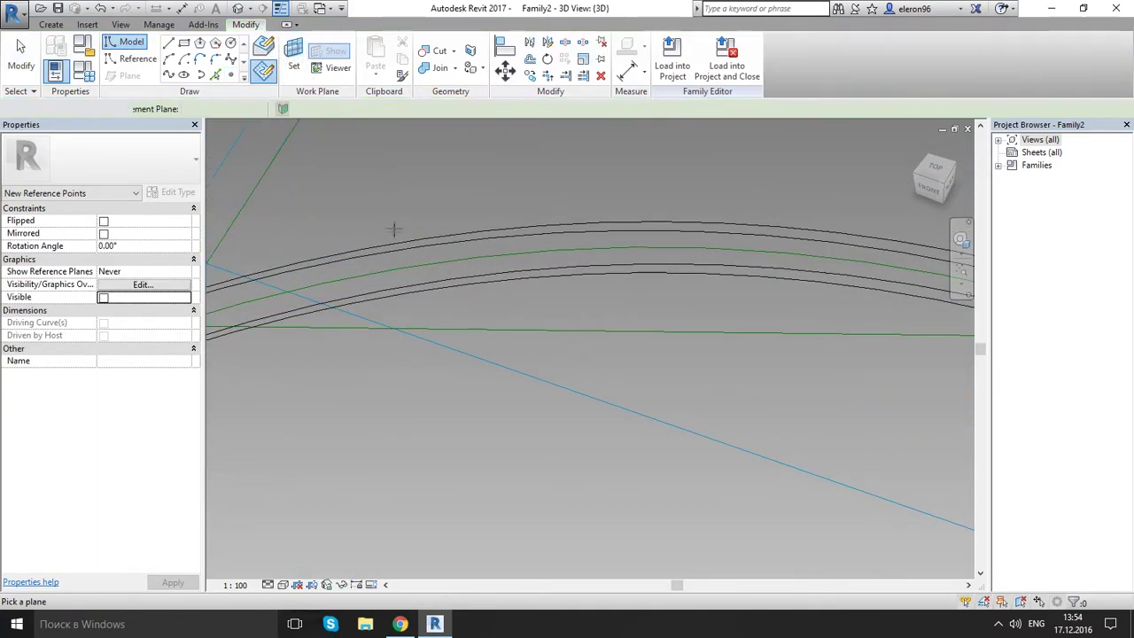
left_click(456, 261)
left_click(456, 260)
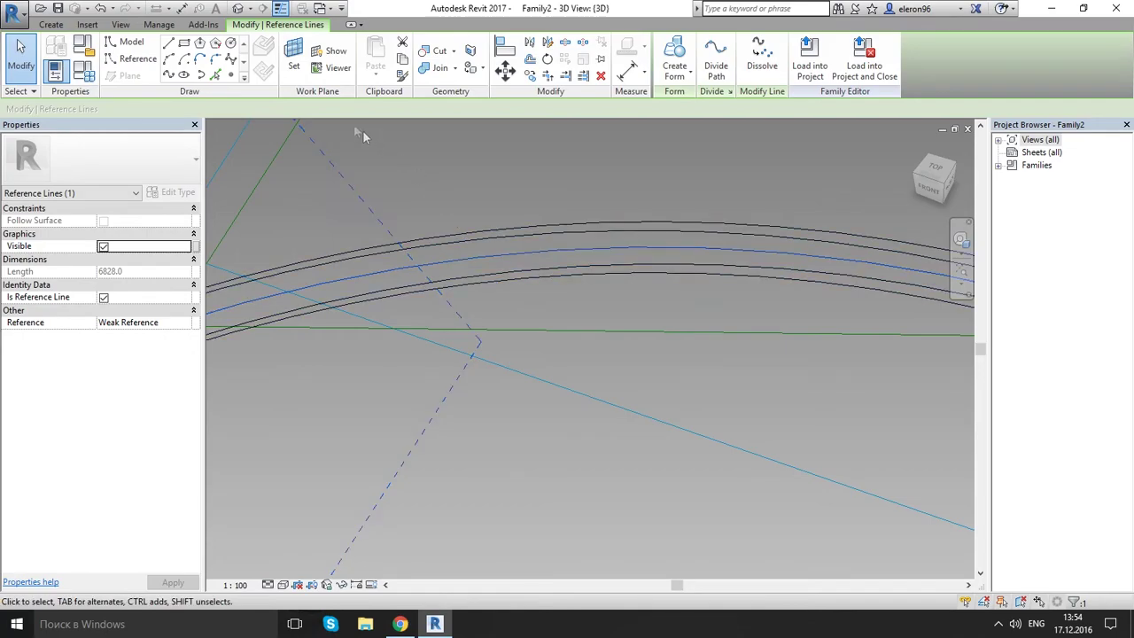
left_click(232, 76)
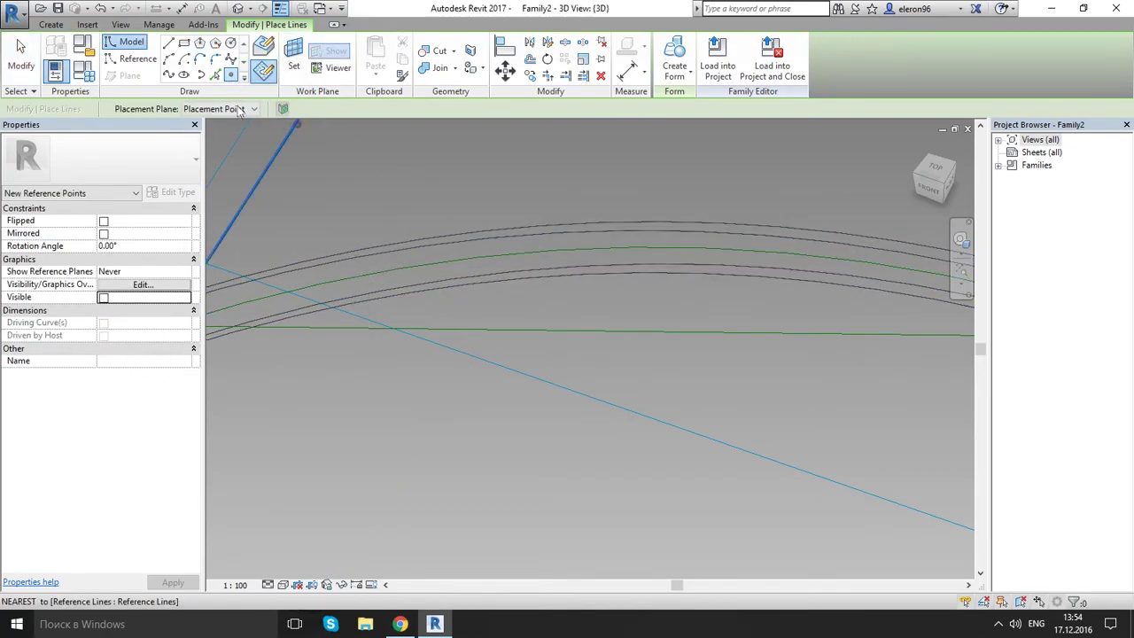
left_click(236, 108)
left_click(213, 138)
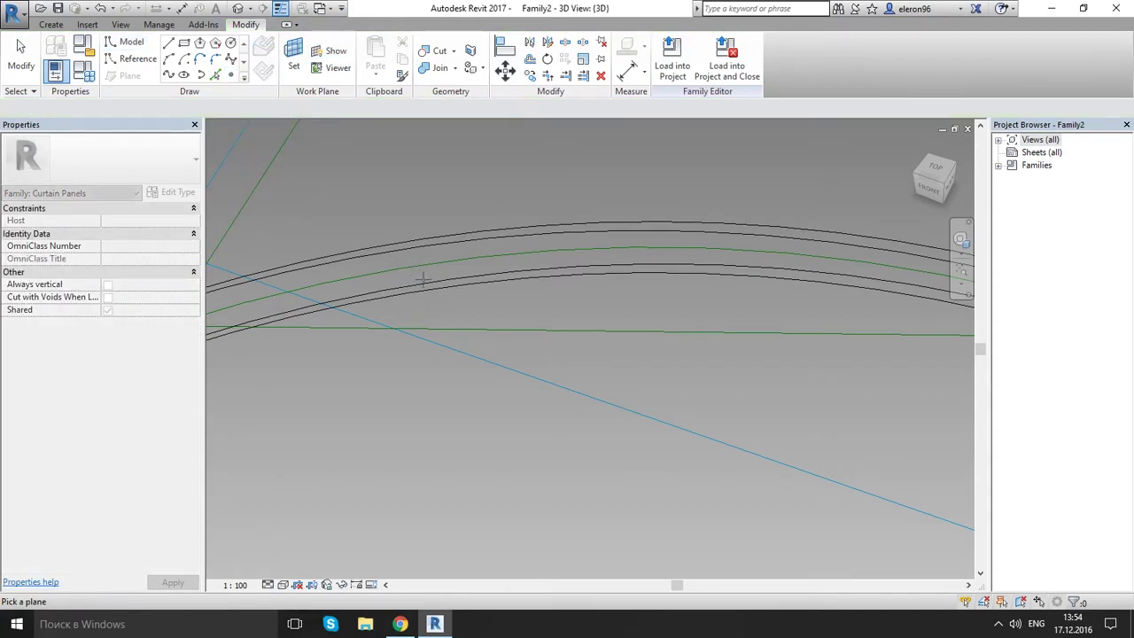
middle_click_drag(408, 308, 486, 308, "shift")
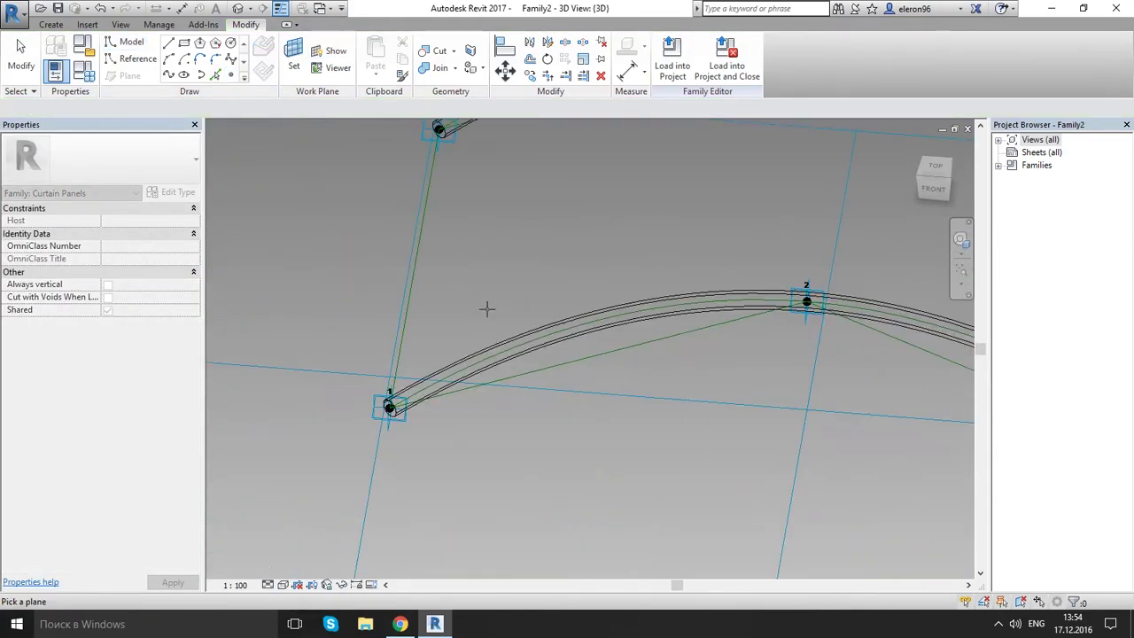
middle_click_drag(751, 315, 585, 257)
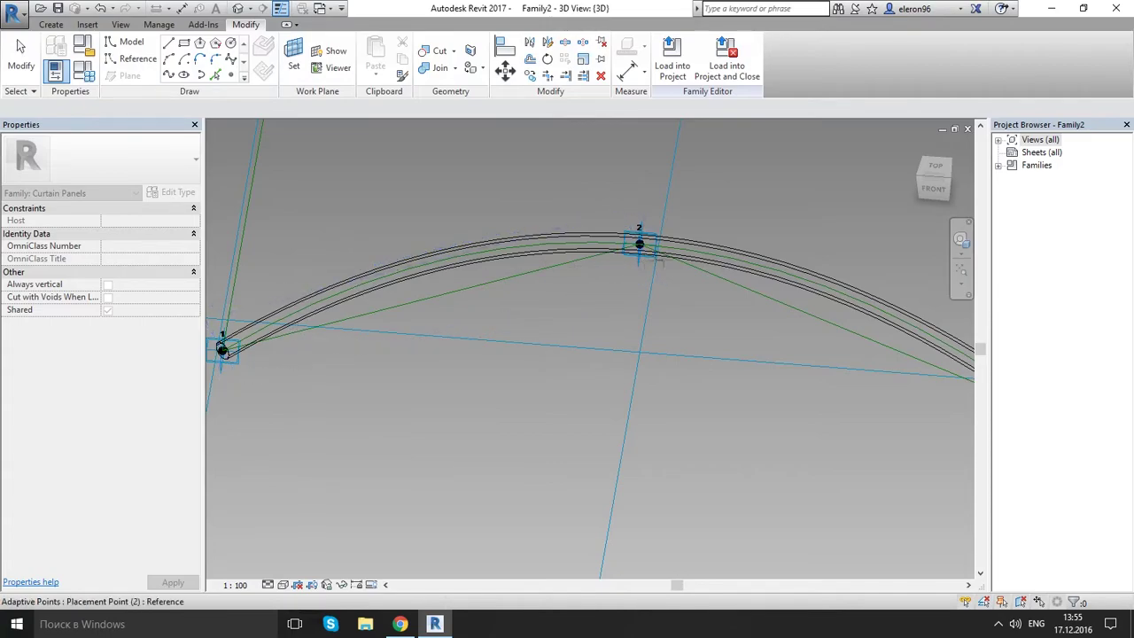
key("Escape")
- Convert the spline through placement points 1, 2 and 3 from a reference line back to a model line
scroll(704, 253, "up", 3)
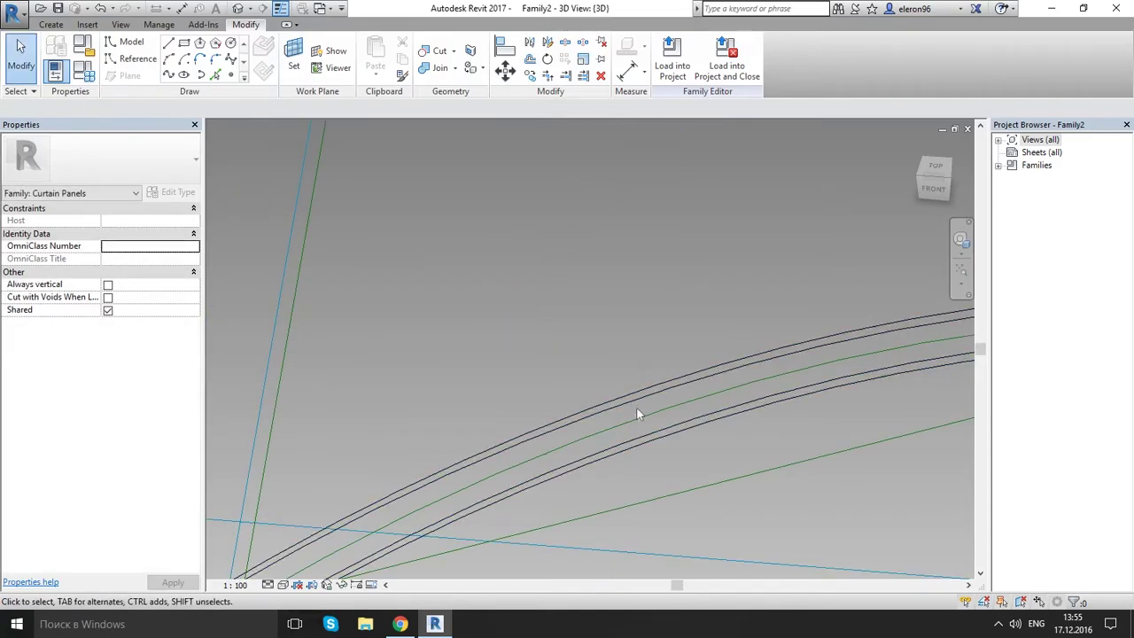
left_click(653, 410)
middle_click_drag(692, 476, 517, 263)
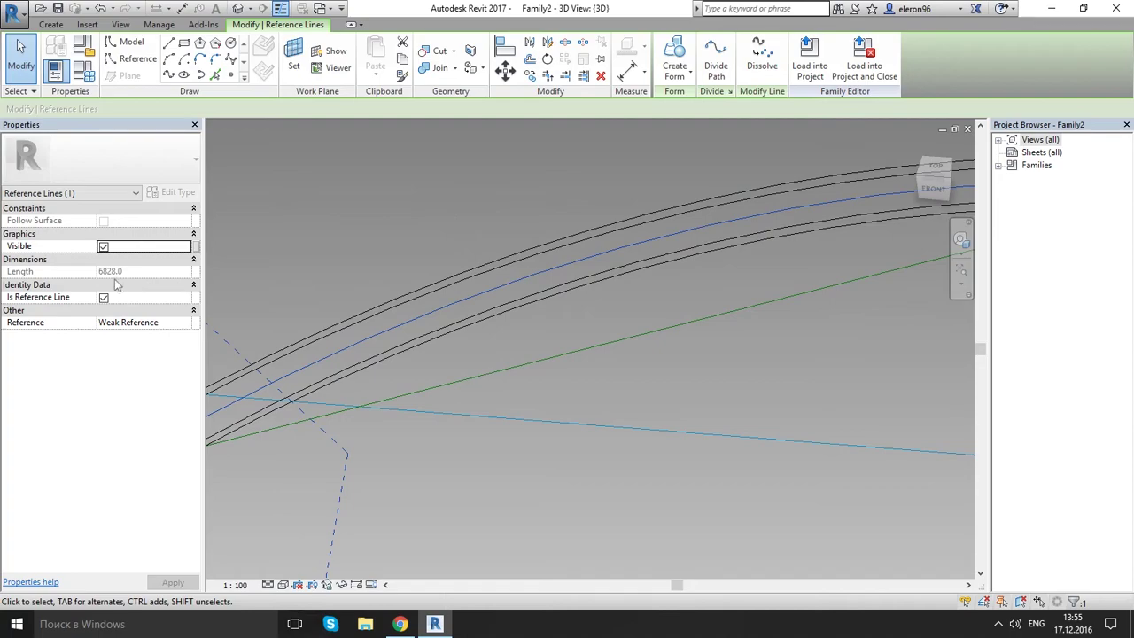
left_click(103, 298)
left_click(551, 451)
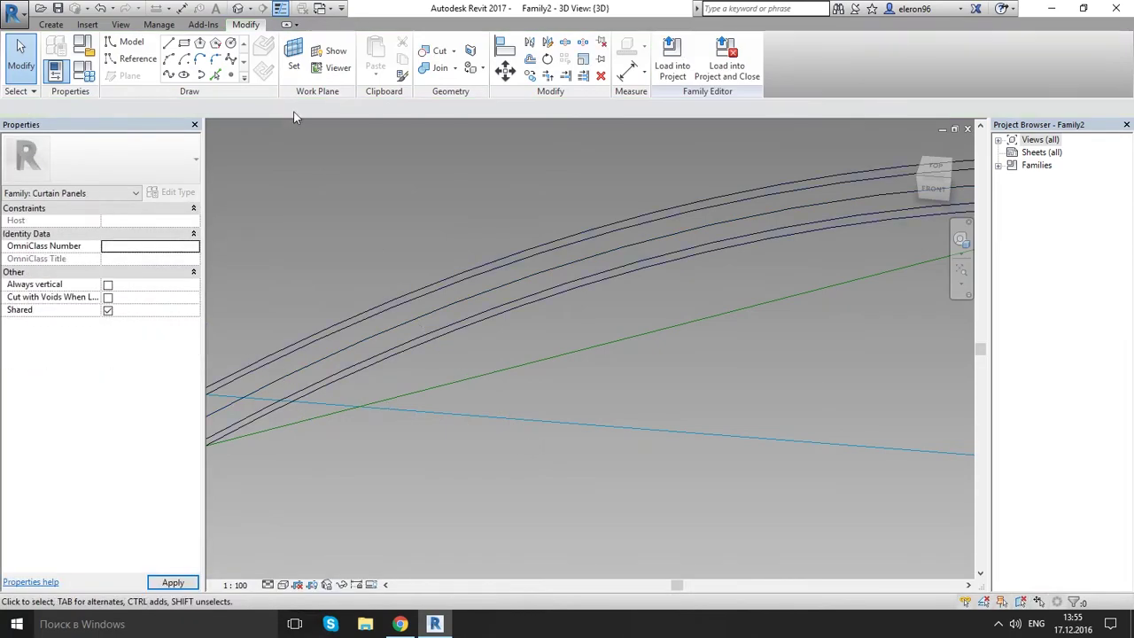
left_click(229, 74)
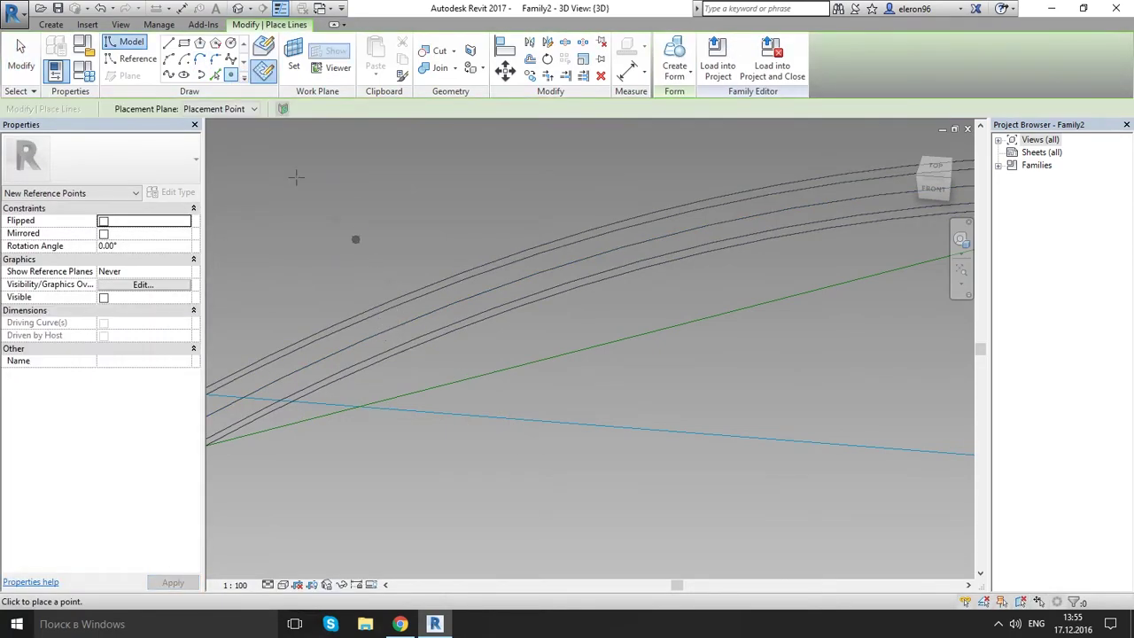
left_click(298, 53)
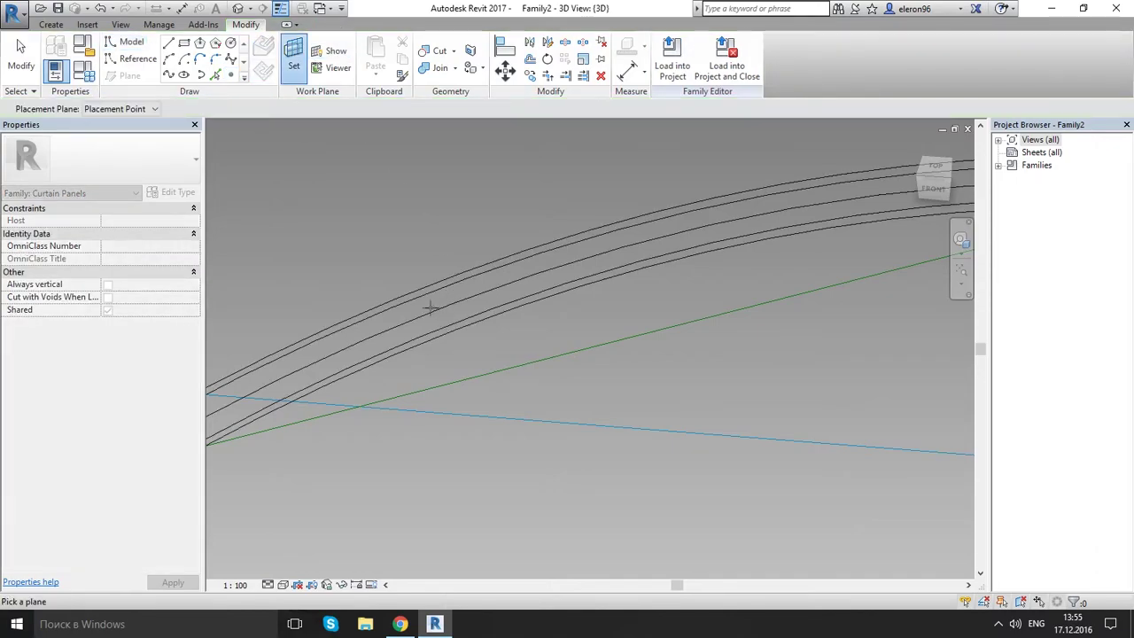
scroll(404, 307, "down", 3)
middle_click_drag(310, 346, 398, 331)
scroll(398, 331, "up", 5)
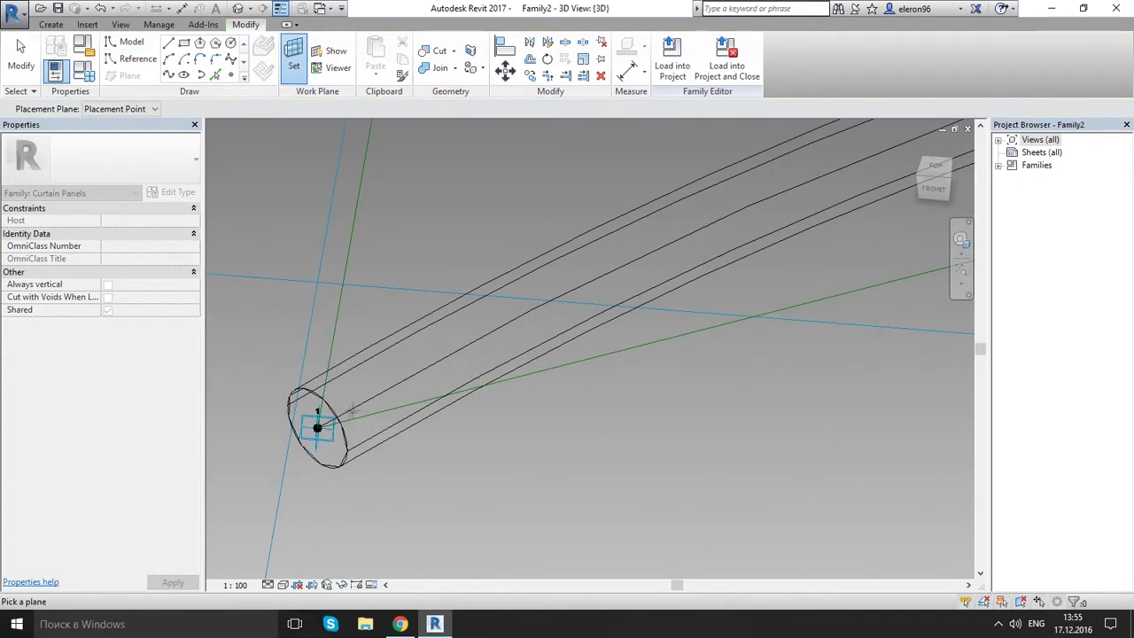
scroll(395, 384, "up", 3)
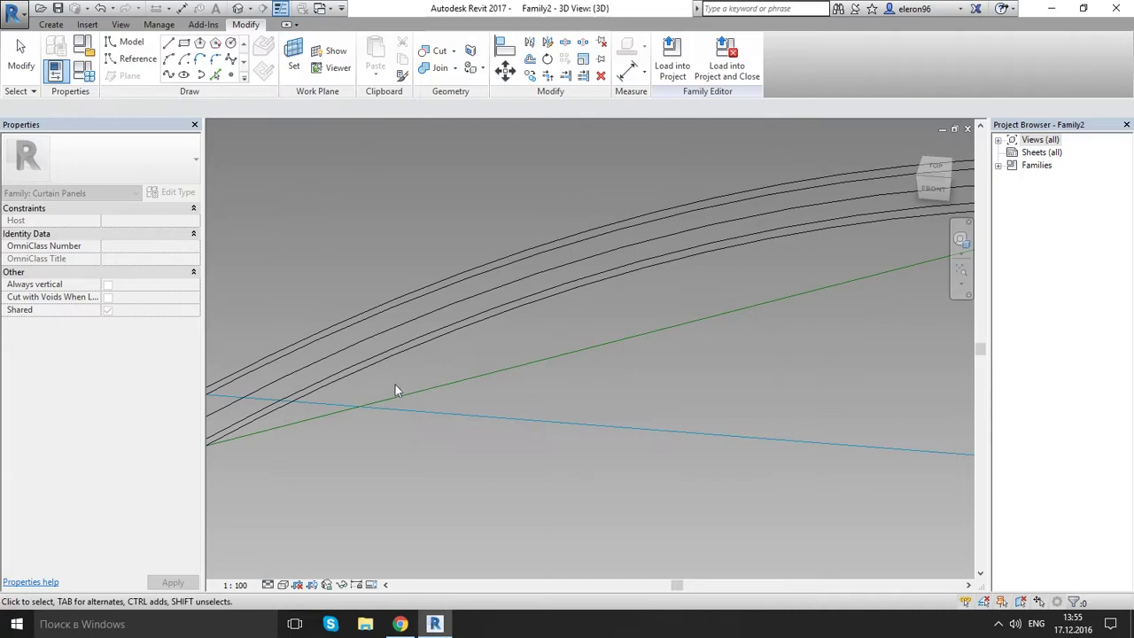
- Place two reference points, drawn on face, on the central curve of pipe 1-2-3, near placement points 1 and 3
left_click(390, 329)
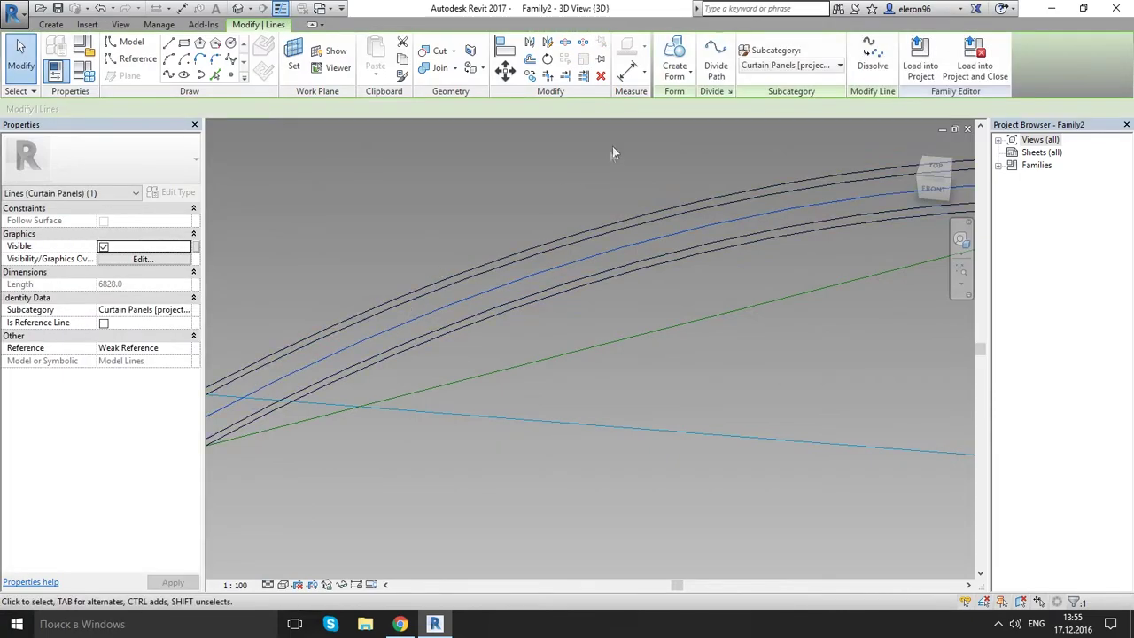
left_click(231, 75)
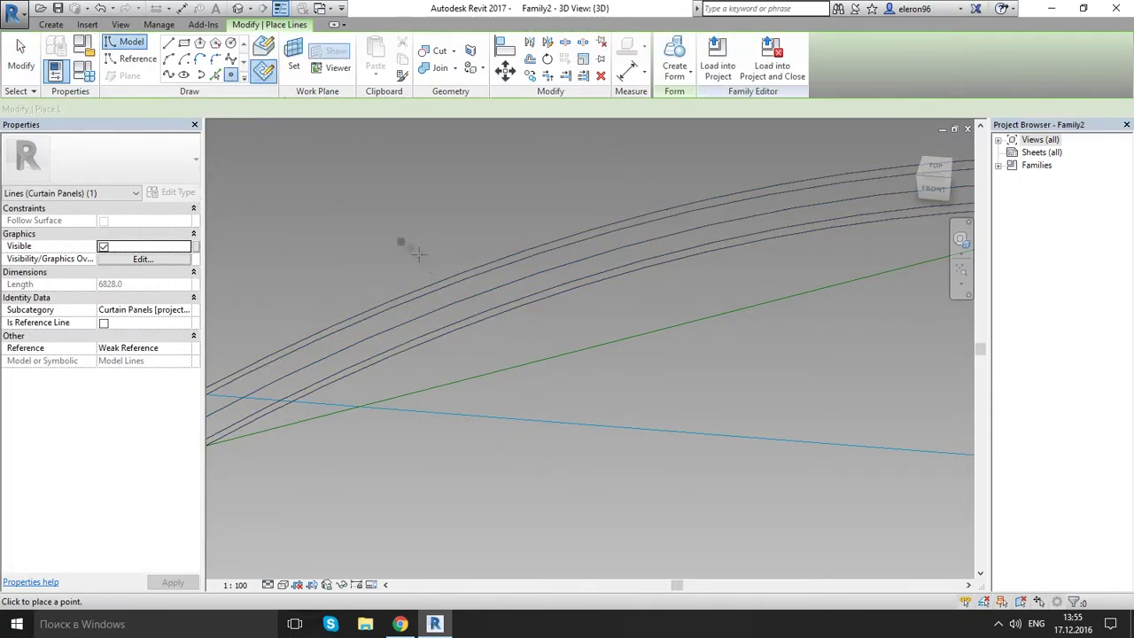
left_click(133, 59)
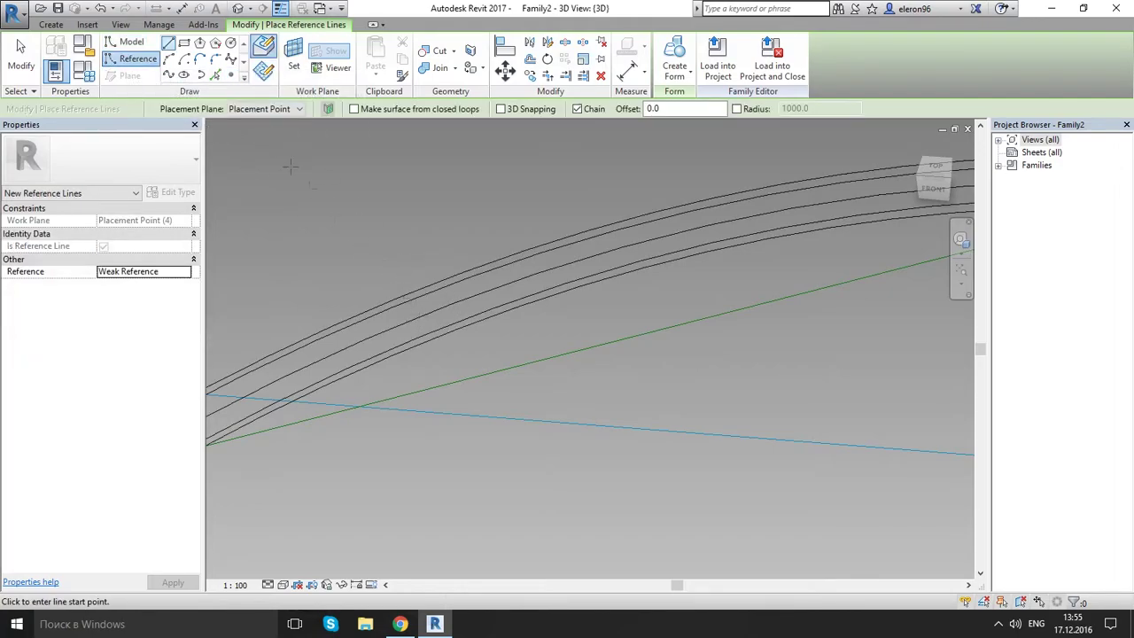
left_click(229, 76)
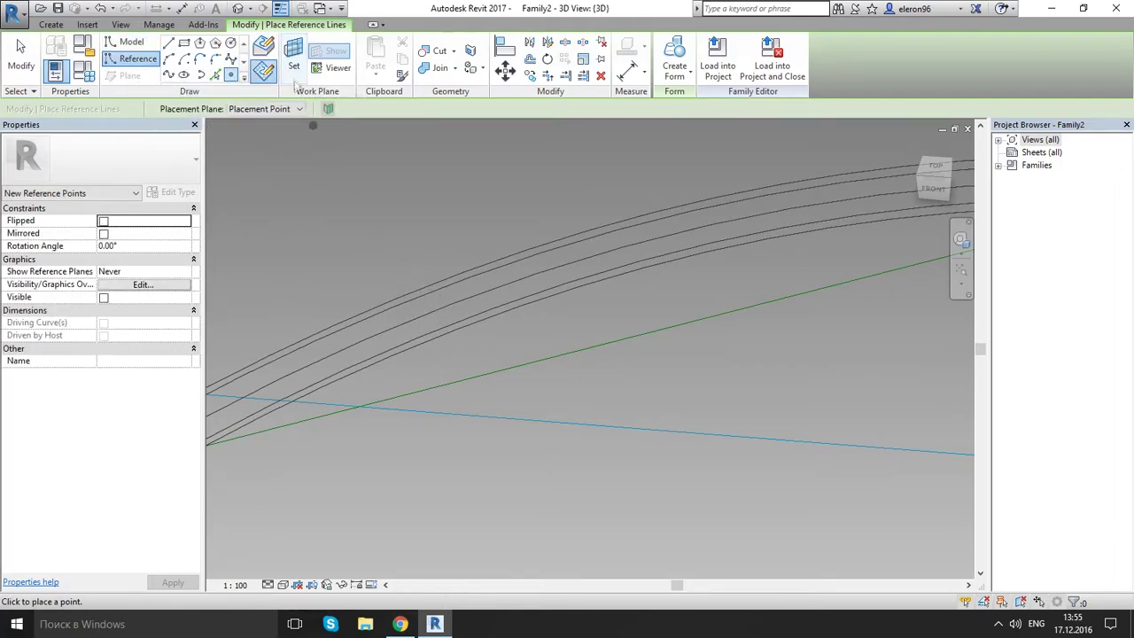
left_click(257, 49)
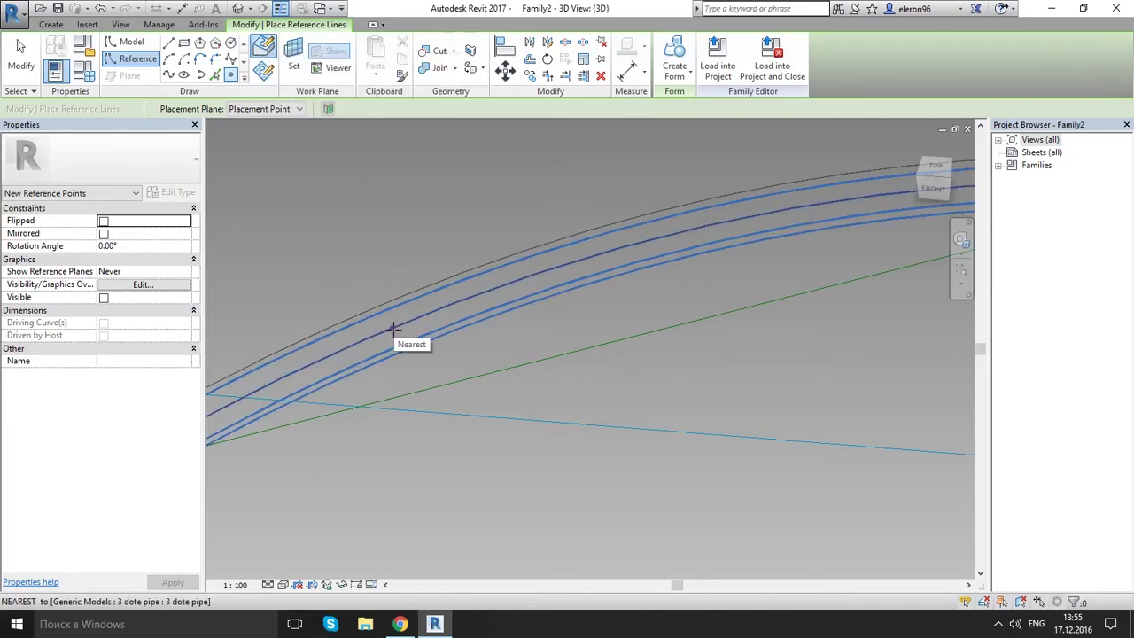
scroll(508, 276, "down", 3)
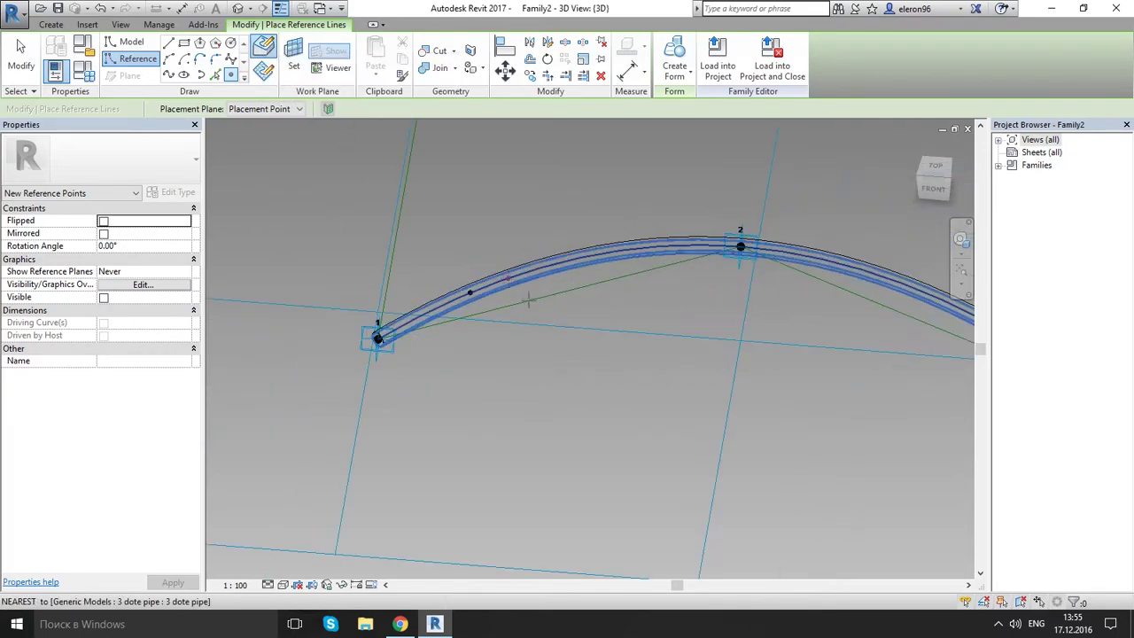
middle_click_drag(930, 341, 668, 316)
scroll(786, 324, "up", 4)
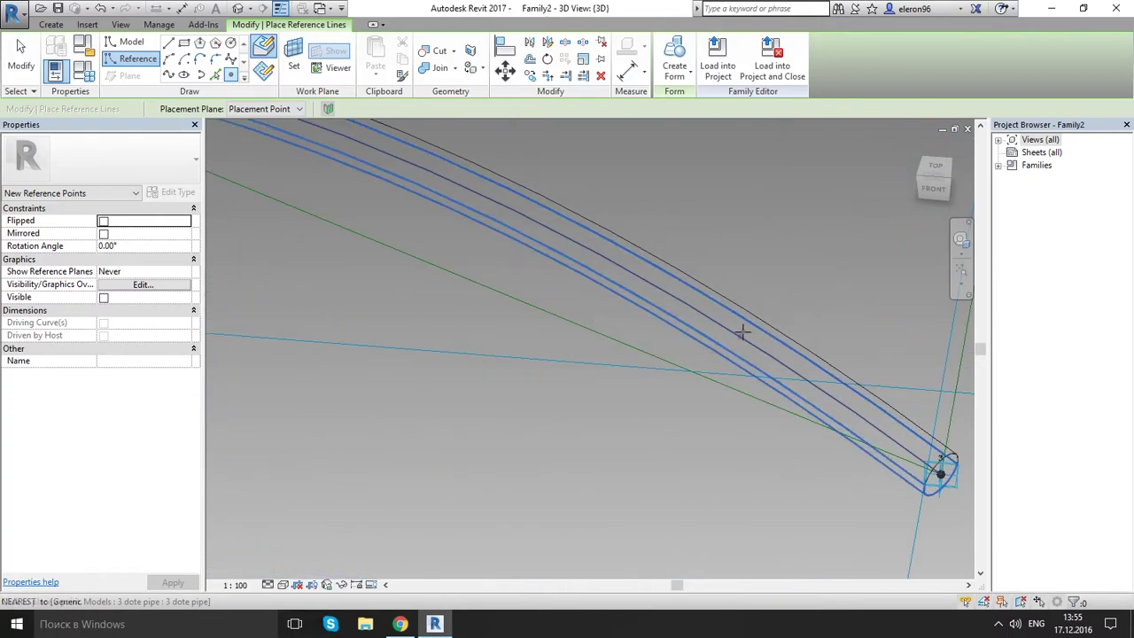
left_click(743, 336)
- Place two reference points on the central curve of pipe 6-5-4, near placement points 6 and 4, and end point placement
scroll(704, 296, "down", 5)
middle_click_drag(425, 149, 507, 352)
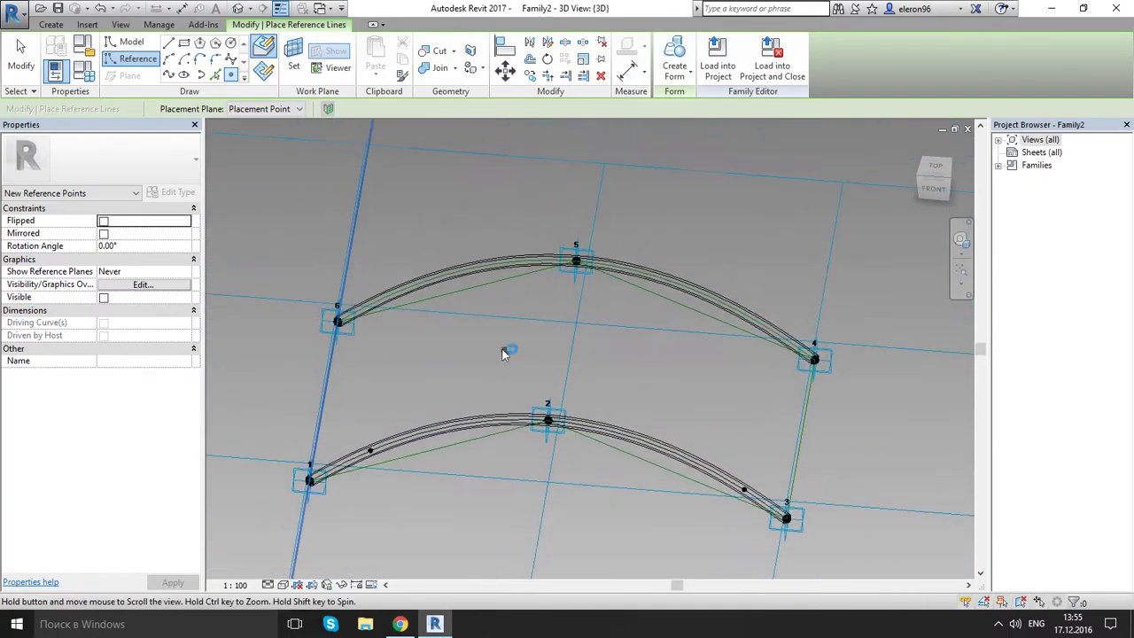
scroll(393, 296, "up", 2)
scroll(379, 293, "up", 2)
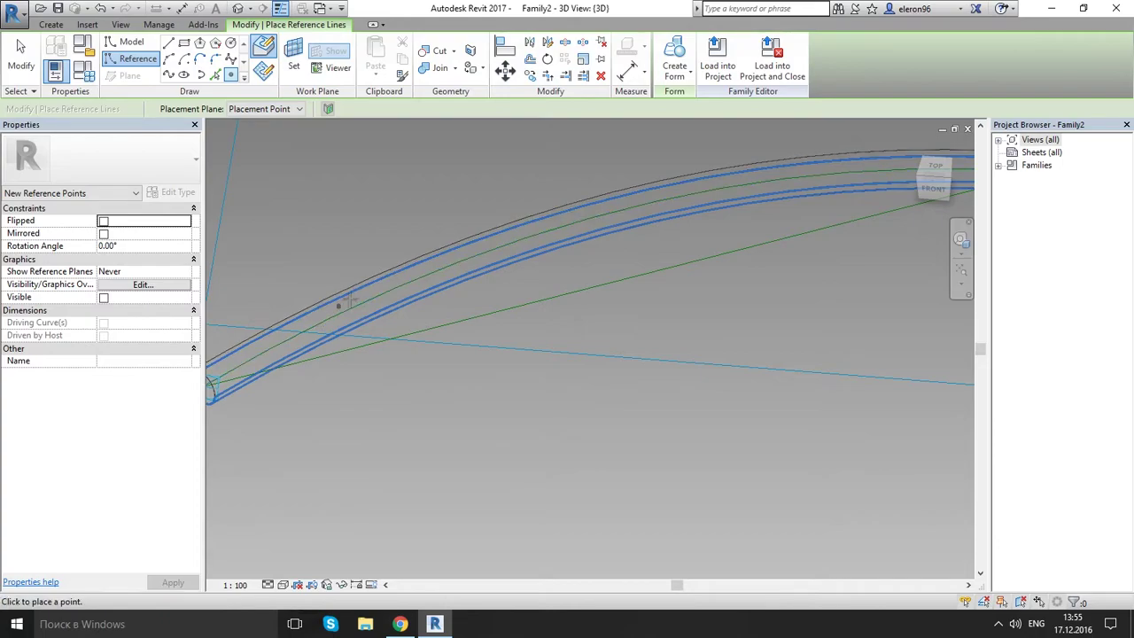
scroll(582, 321, "down", 4)
middle_click_drag(714, 343, 519, 309)
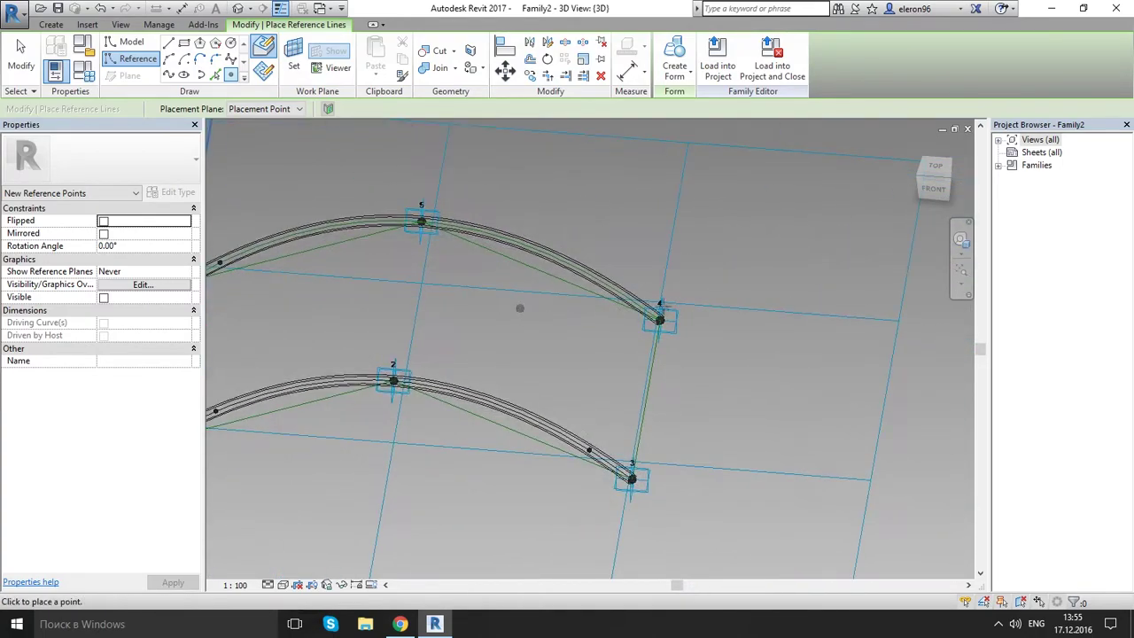
scroll(656, 300, "up", 4)
left_click(506, 266)
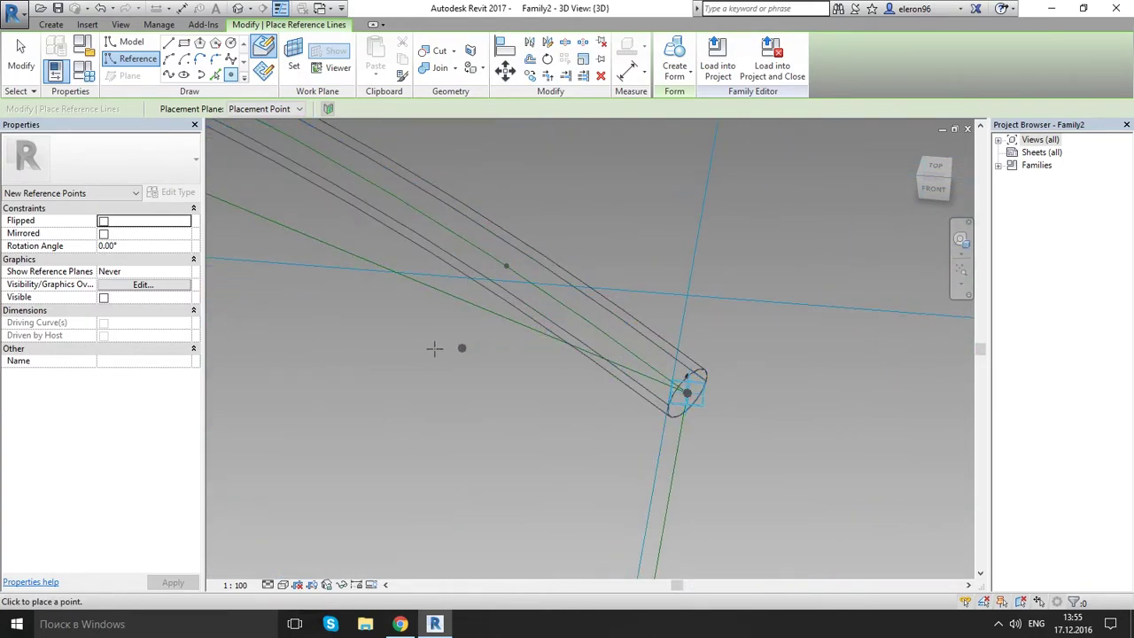
key("Escape")
- Make the spline through placement points 1, 2 and 3 a reference line again
scroll(431, 352, "down", 4)
middle_click_drag(416, 447, 499, 539)
scroll(457, 410, "up", 3)
scroll(479, 400, "up", 2)
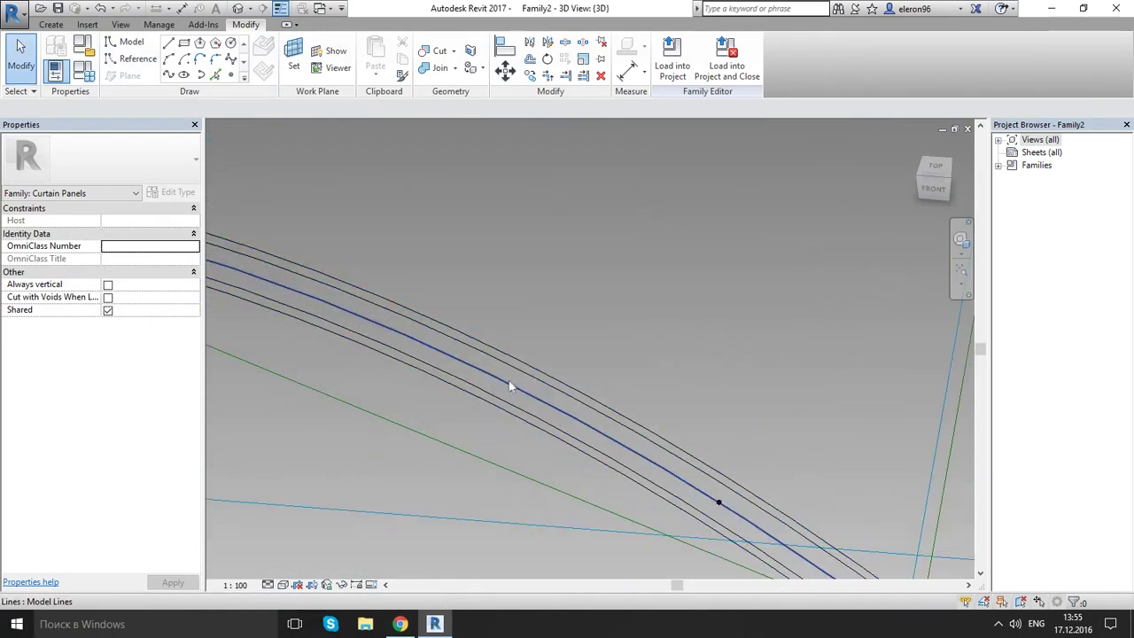
left_click(510, 393)
left_click(103, 325)
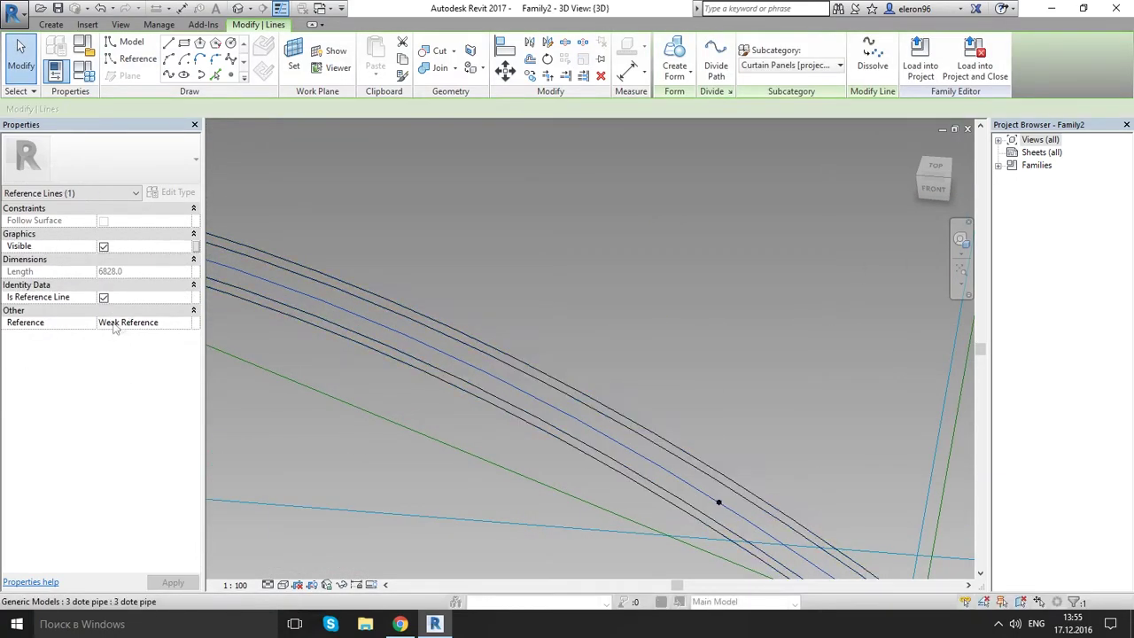
left_click(480, 267)
- Set the normalized curve parameter of the reference point near placement point 1 to 0.2
scroll(505, 297, "down", 7)
middle_click_drag(441, 355, 549, 373)
scroll(370, 323, "up", 2)
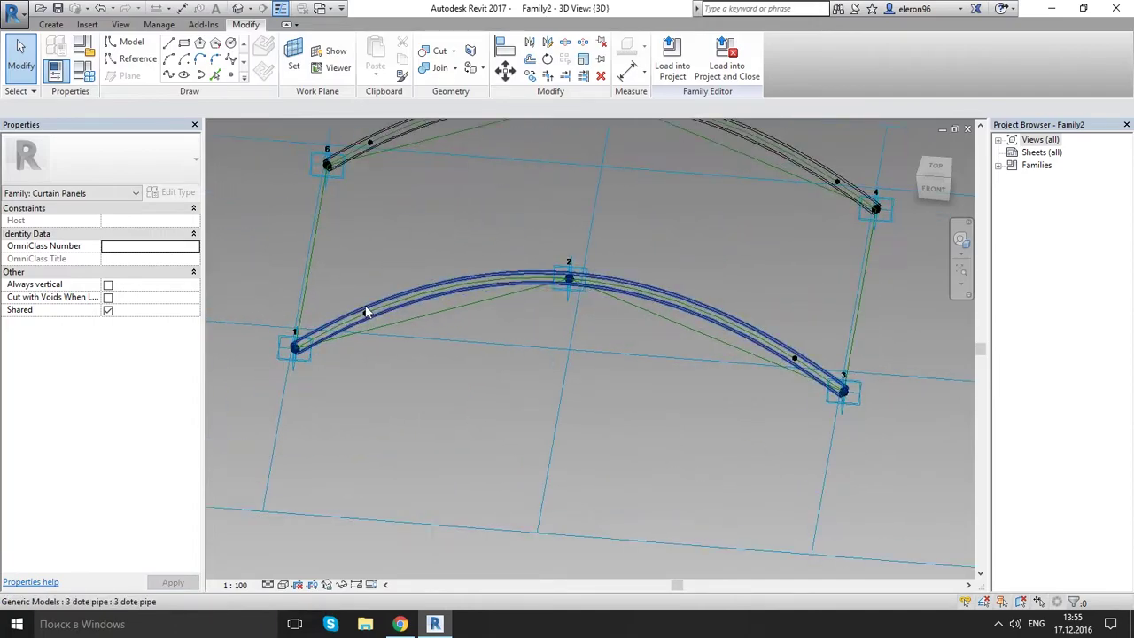
left_click(364, 312)
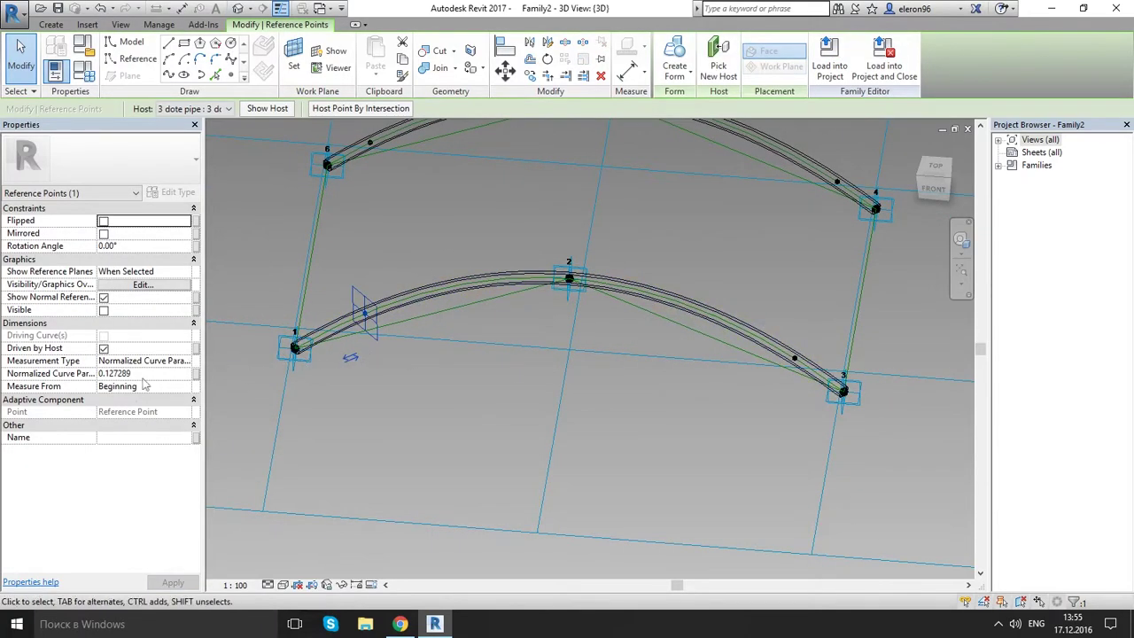
left_click(149, 375)
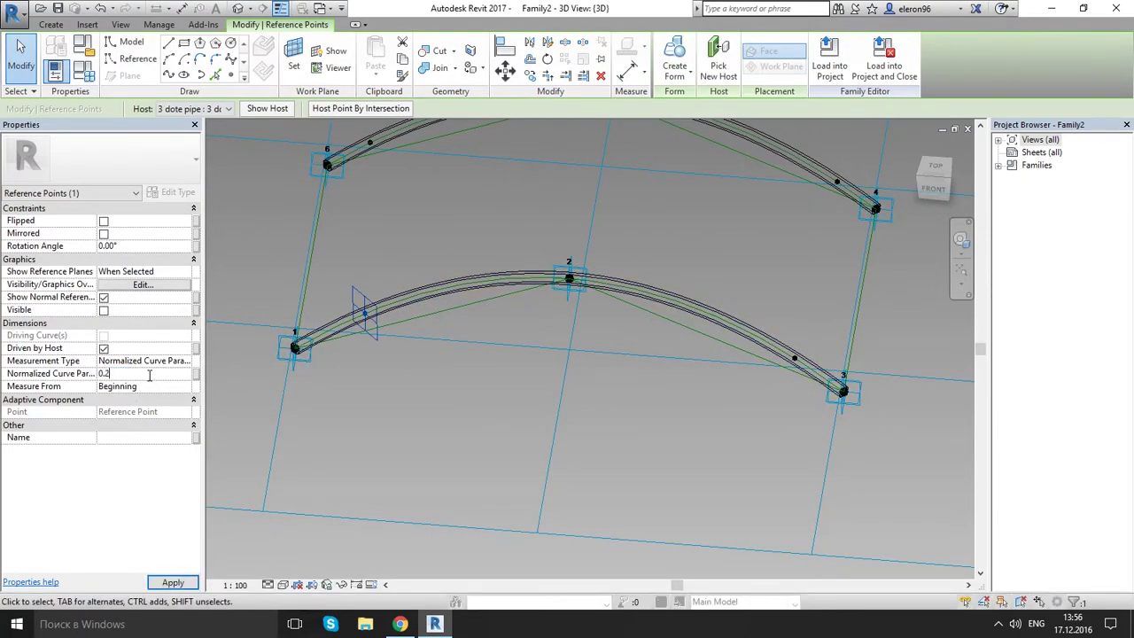
left_click(554, 418)
- Set the normalized curve parameter of the reference point near placement point 3 to 0.8
left_click_drag(721, 284, 821, 413)
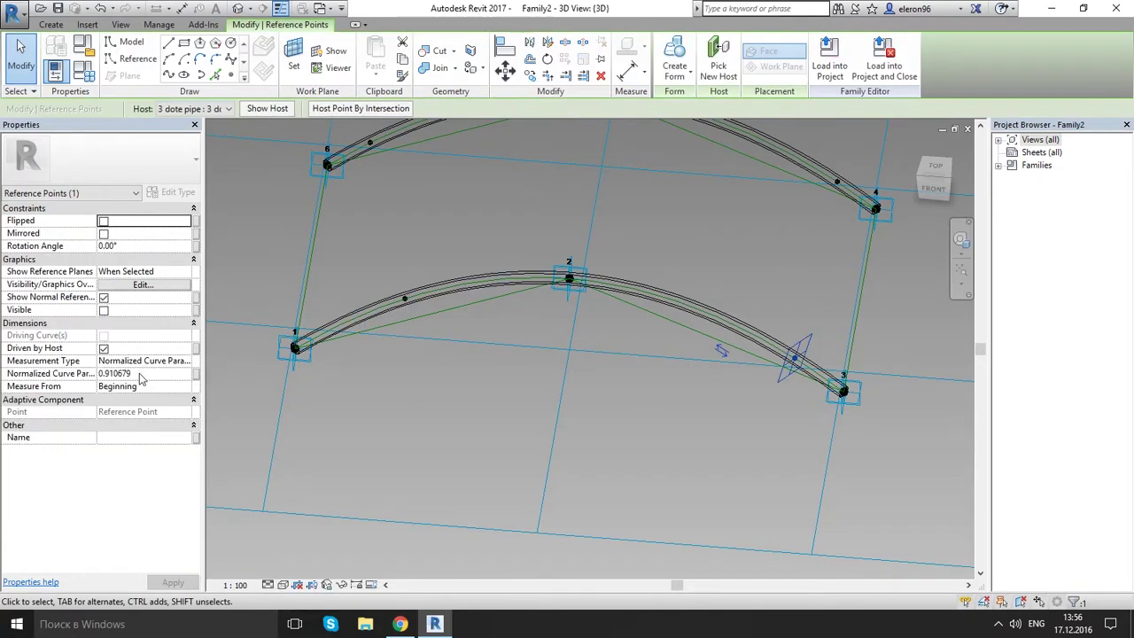
left_click(146, 374)
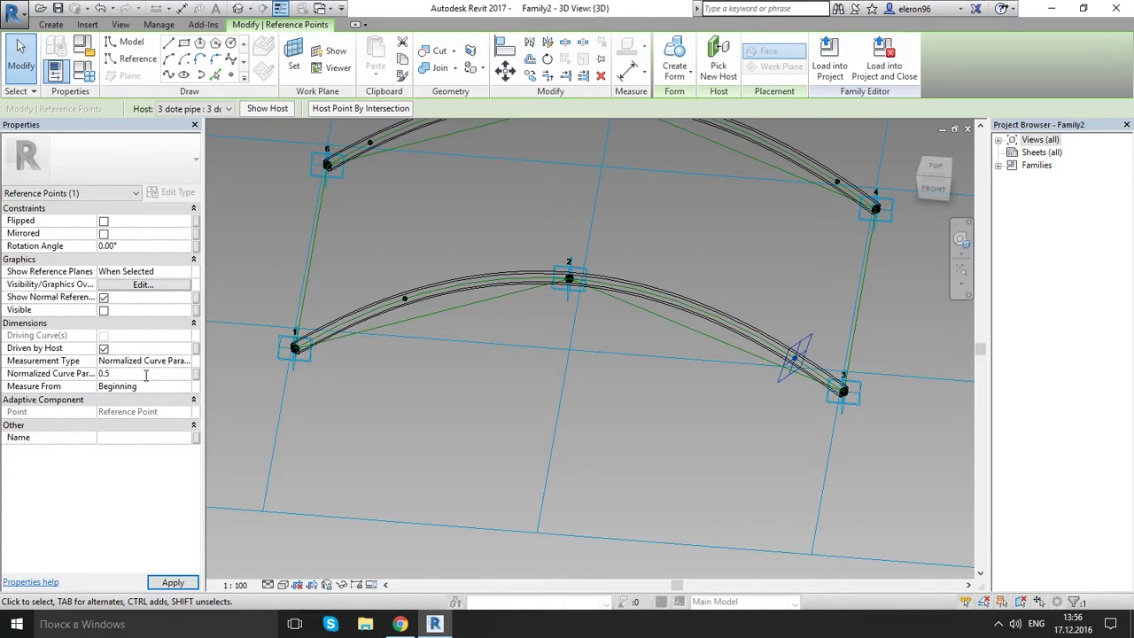
left_click(723, 212)
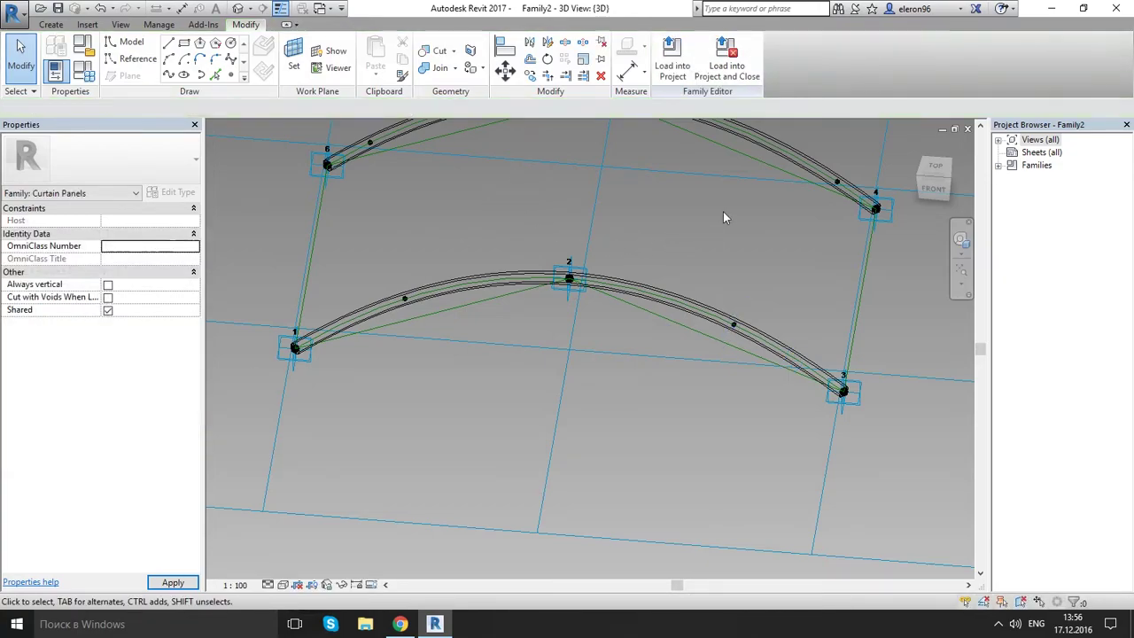
- Set the normalized curve parameter on pipe 1-2-3 to 0.1 for the reference point near placement point 1 and 0.9 for the one near point 3
mouse_move(723, 212)
middle_mouse_down("shift")
mouse_move(764, 232)
mouse_move(785, 178)
mouse_move(721, 232)
middle_mouse_up("shift")
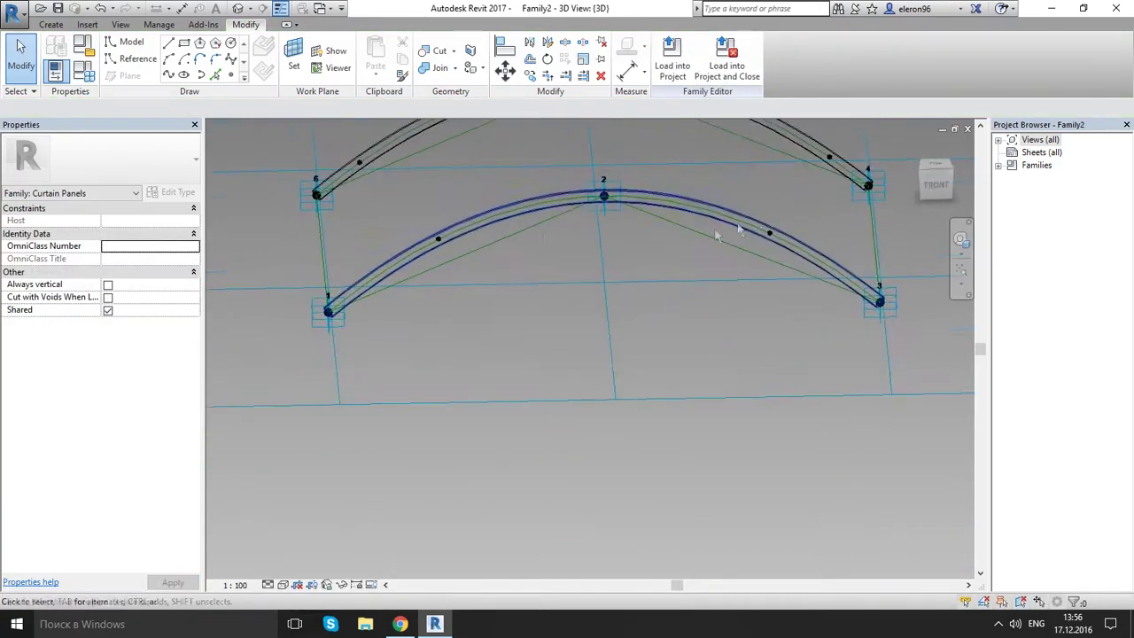
mouse_move(420, 209)
middle_mouse_down("shift")
mouse_move(523, 210)
mouse_move(572, 177)
mouse_move(539, 251)
mouse_move(411, 221)
middle_mouse_up("shift")
left_click(429, 265)
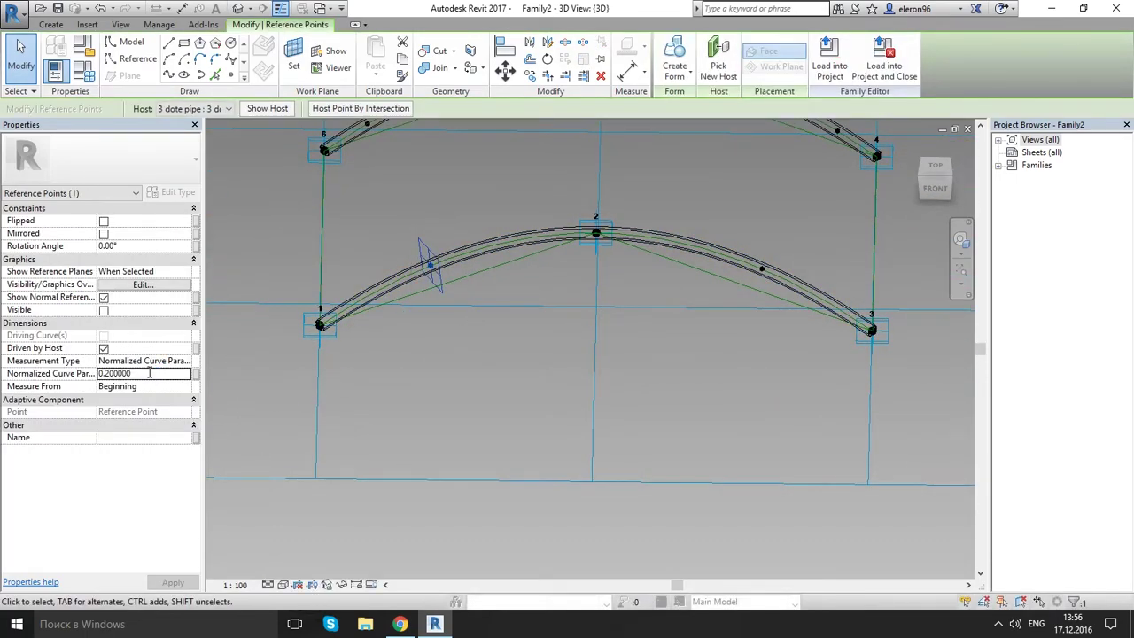
left_click(690, 381)
left_click_drag(735, 219, 767, 315)
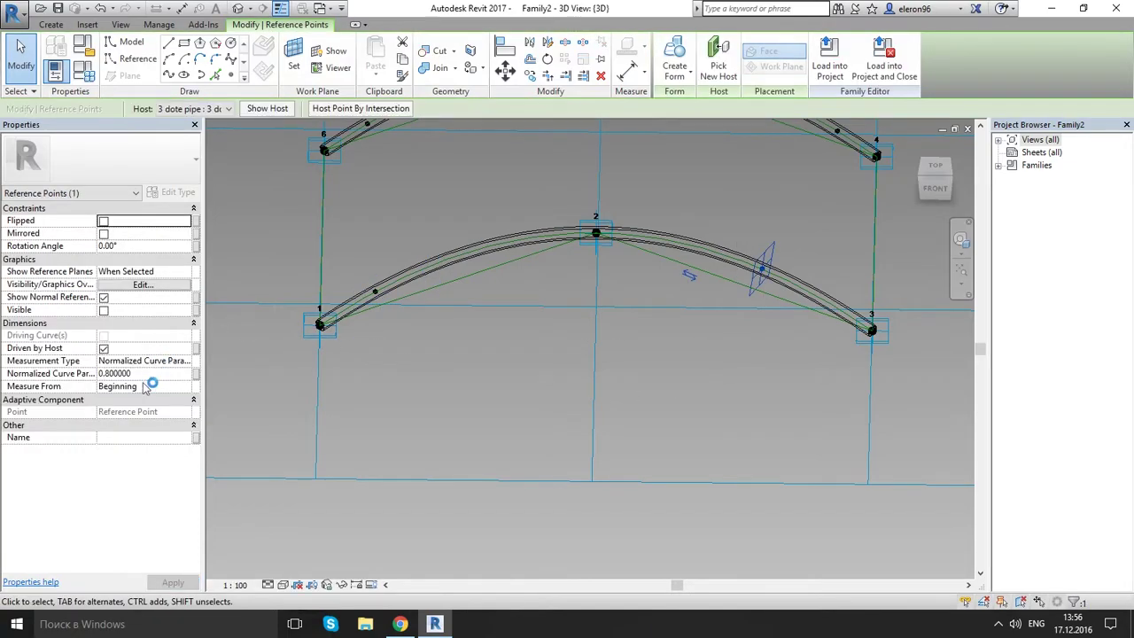
left_click(151, 373)
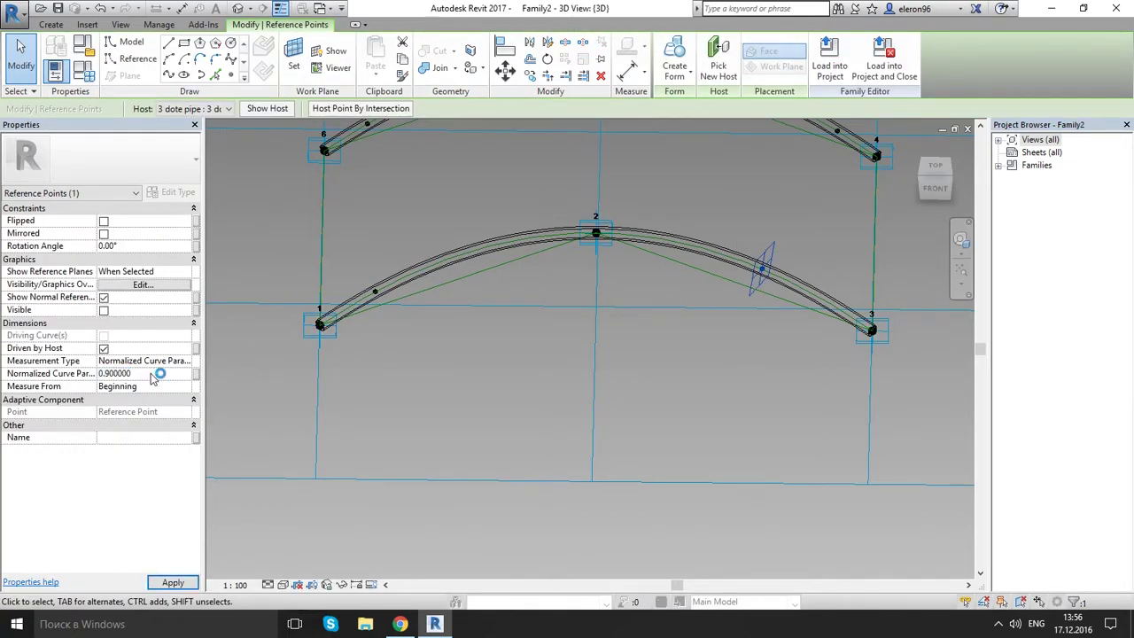
left_click(489, 188)
- Set the normalized curve parameter on pipe 6-5-4 to 0.1 for the reference point near placement point 6 and 0.9 for the one near point 4
middle_click_drag(494, 190, 448, 319)
left_click_drag(317, 207, 368, 288)
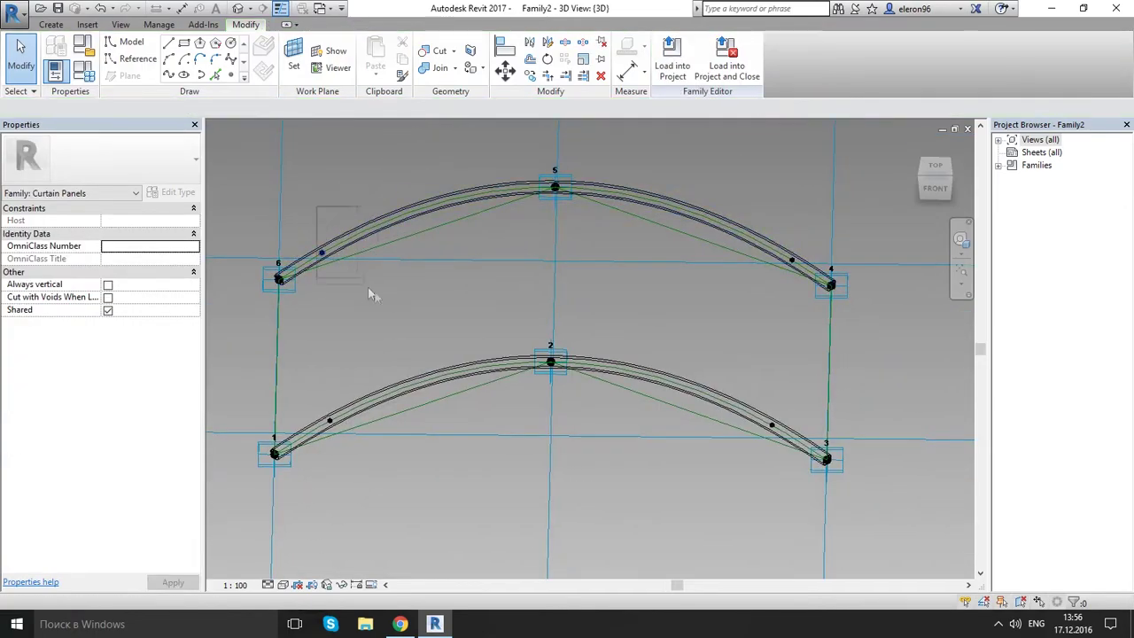
left_click(321, 254)
left_click(147, 373)
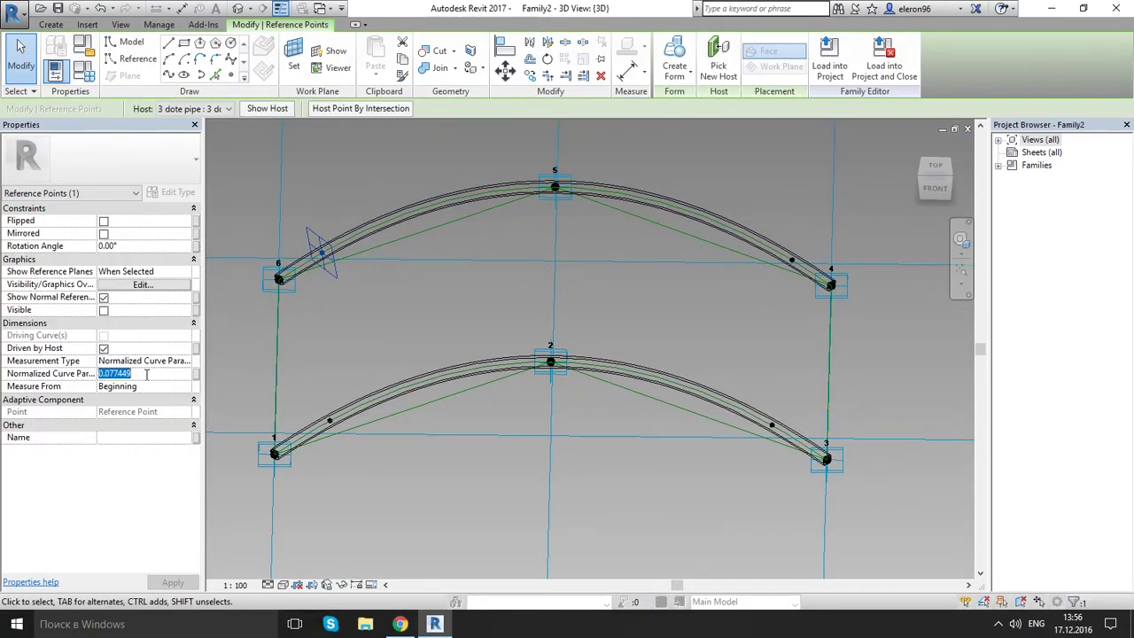
left_click(689, 315)
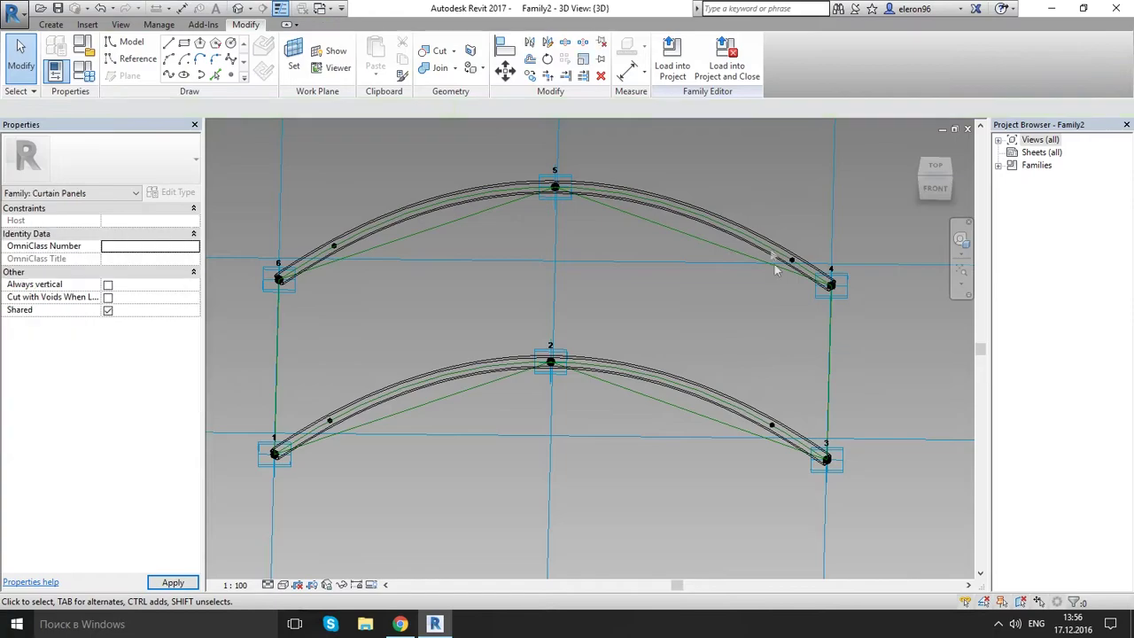
left_click_drag(764, 187, 802, 308)
left_click(145, 373)
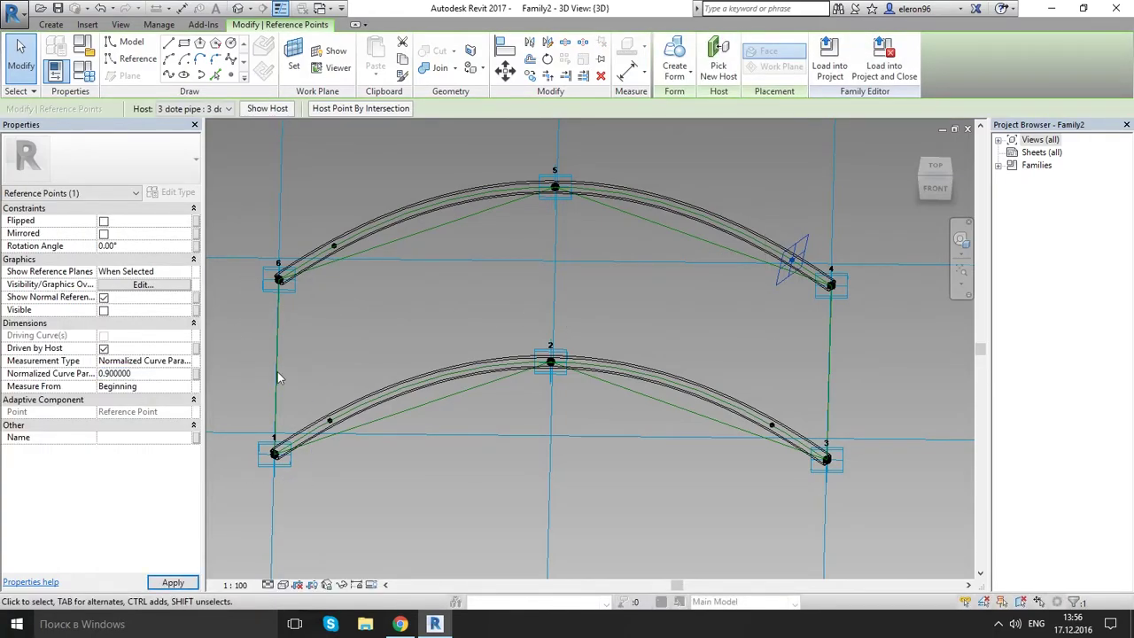
left_click(703, 334)
- Set Show Reference Planes to Always for the two reference points near placement points 1 and 6
middle_click_drag(506, 411, 470, 296, "shift")
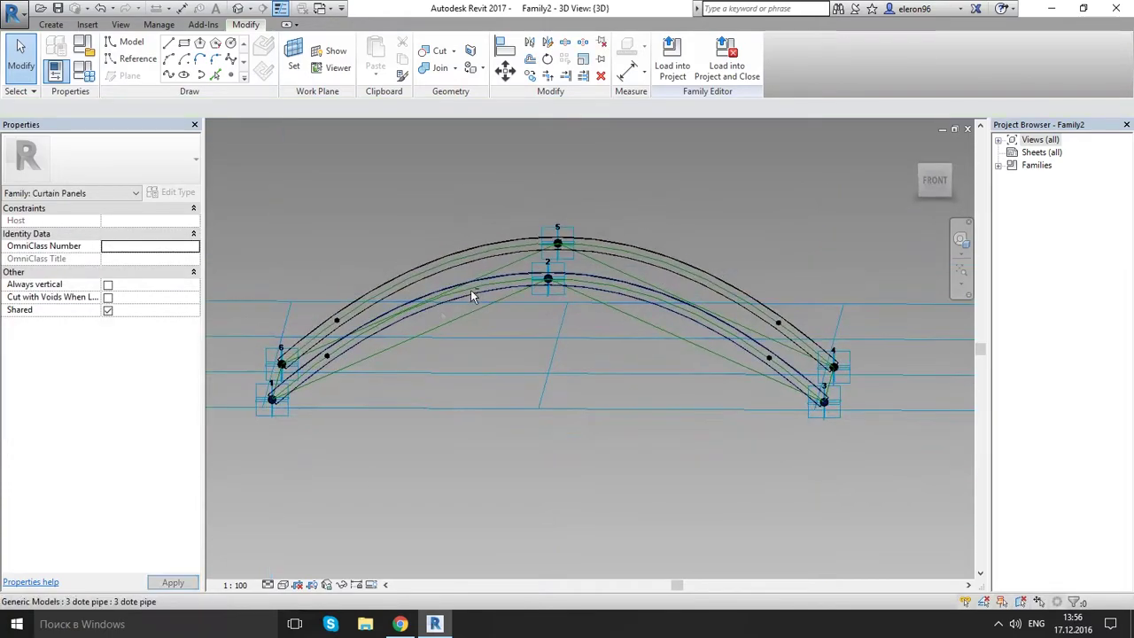
scroll(300, 383, "up", 4)
scroll(437, 356, "down", 1)
middle_click_drag(459, 345, 479, 398, "shift")
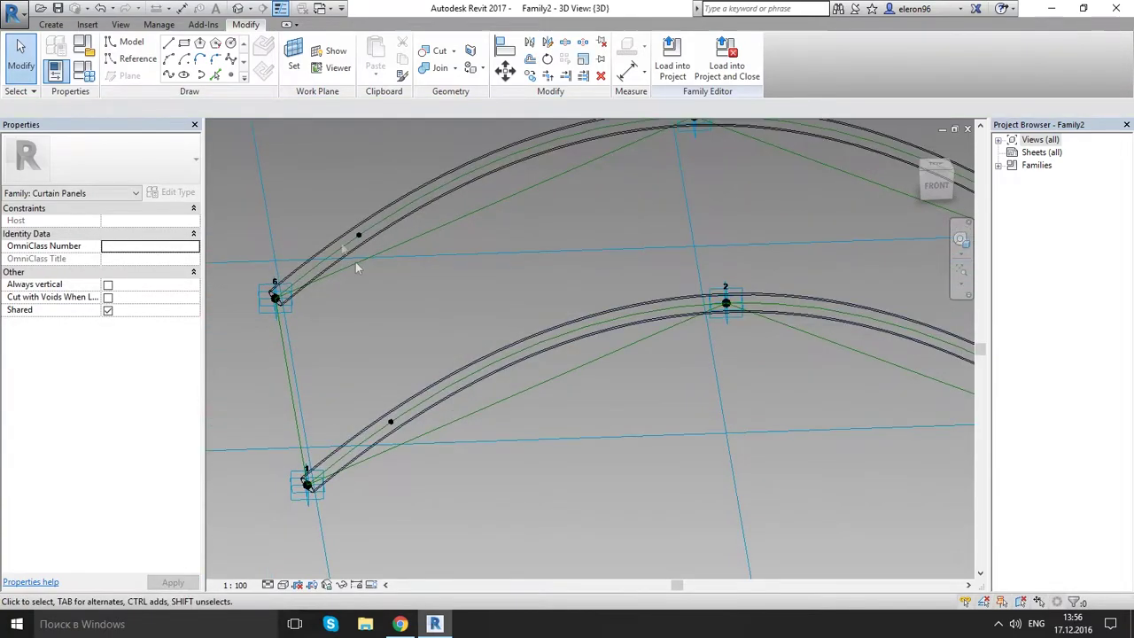
left_click_drag(328, 186, 393, 253)
left_click_drag(347, 354, 463, 443, "ctrl")
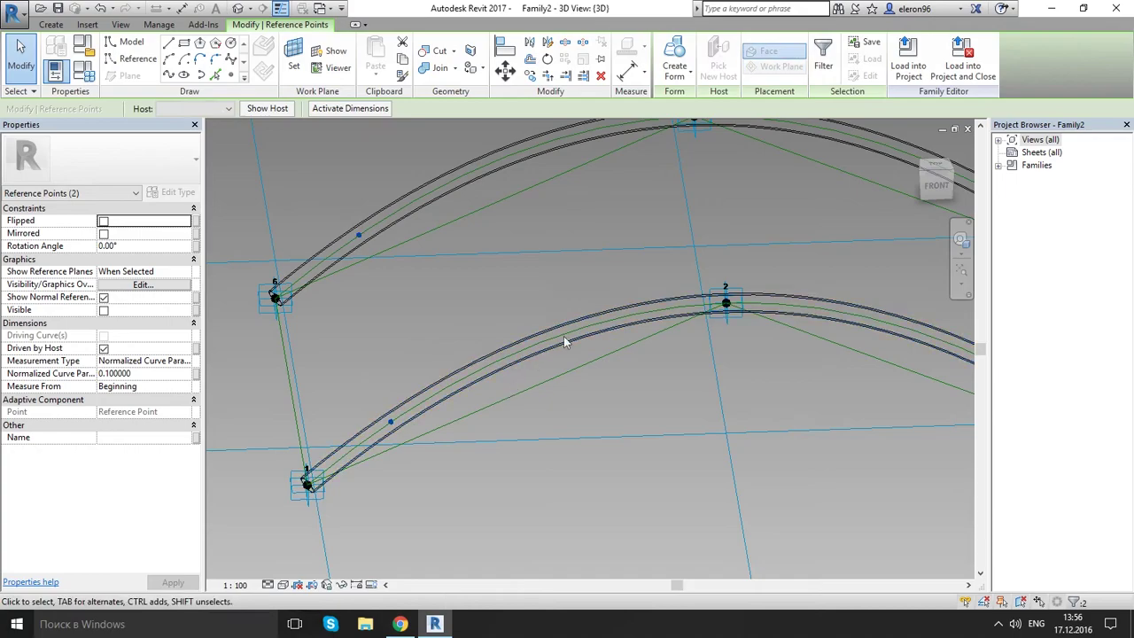
left_click(187, 273)
left_click(117, 306)
left_click(474, 286)
scroll(472, 286, "down", 2)
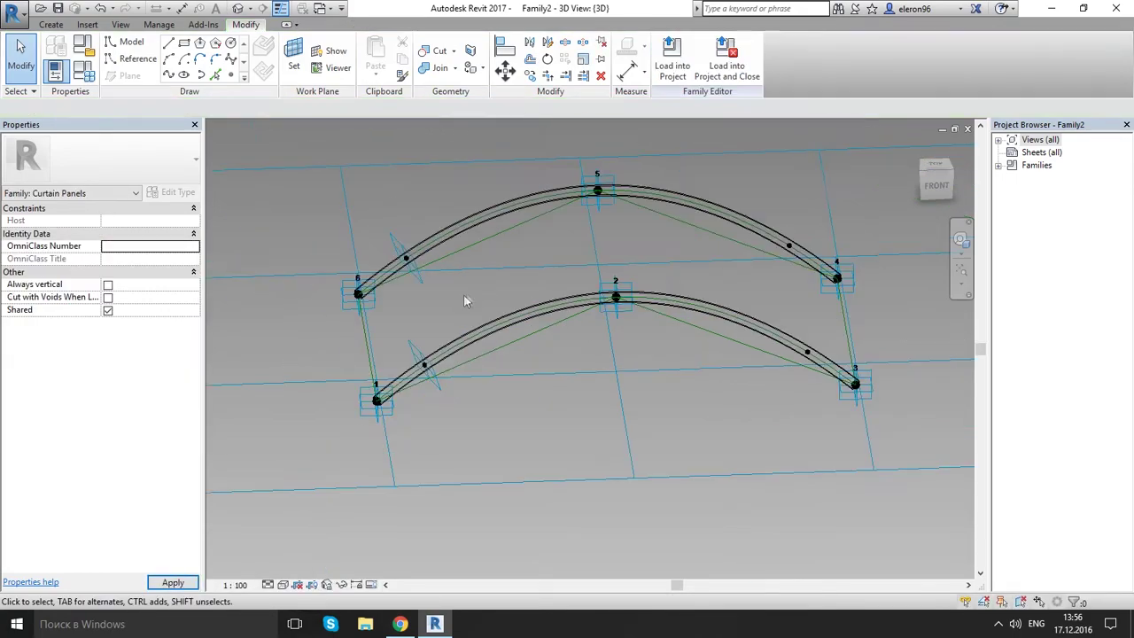
- Set Show Reference Planes to Always for the two reference points near placement points 3 and 4
middle_click_drag(658, 281, 456, 305)
left_click_drag(612, 416, 612, 416)
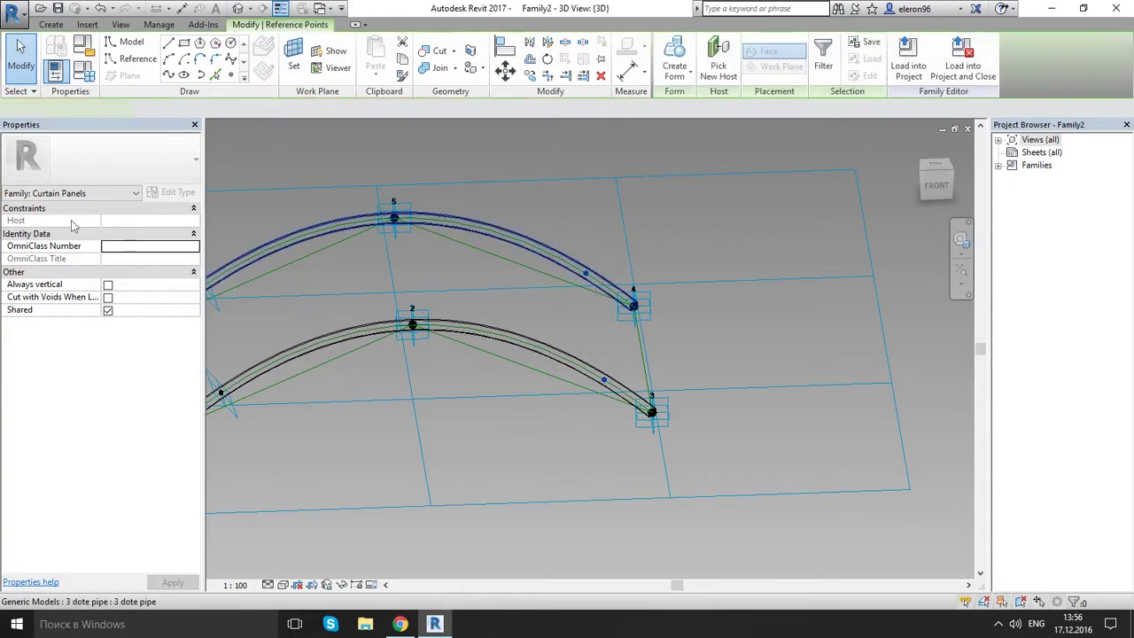
left_click(173, 272)
left_click(184, 271)
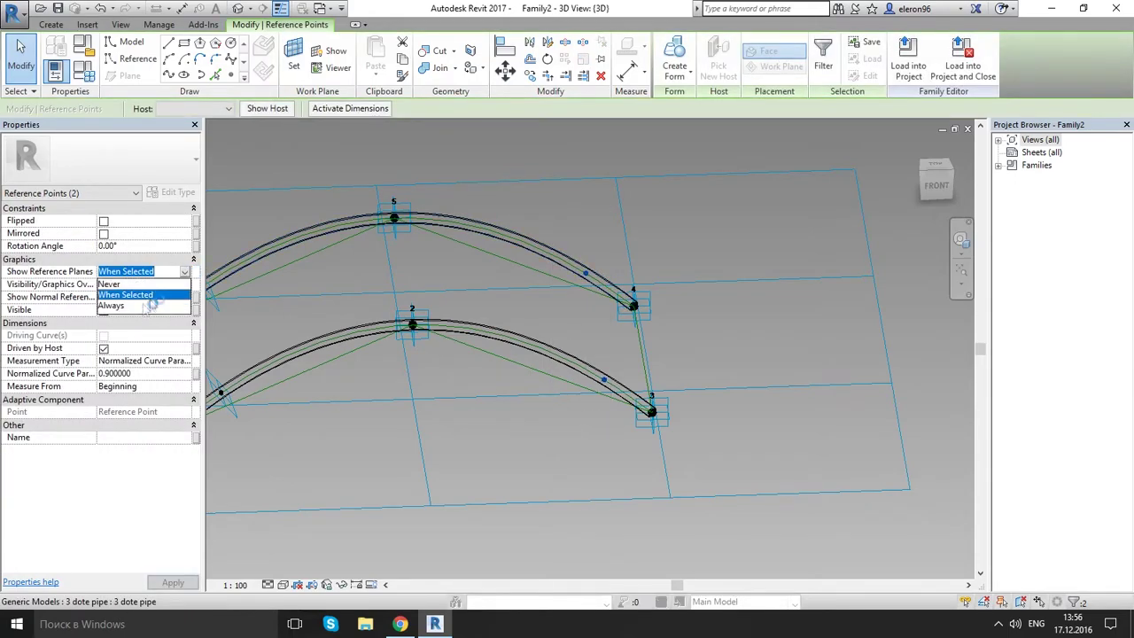
left_click(133, 310)
left_click(596, 312)
- Set the rotation angle of the reference points near placement points 3 and 4 to -15° each
middle_click_drag(597, 313, 392, 413, "shift")
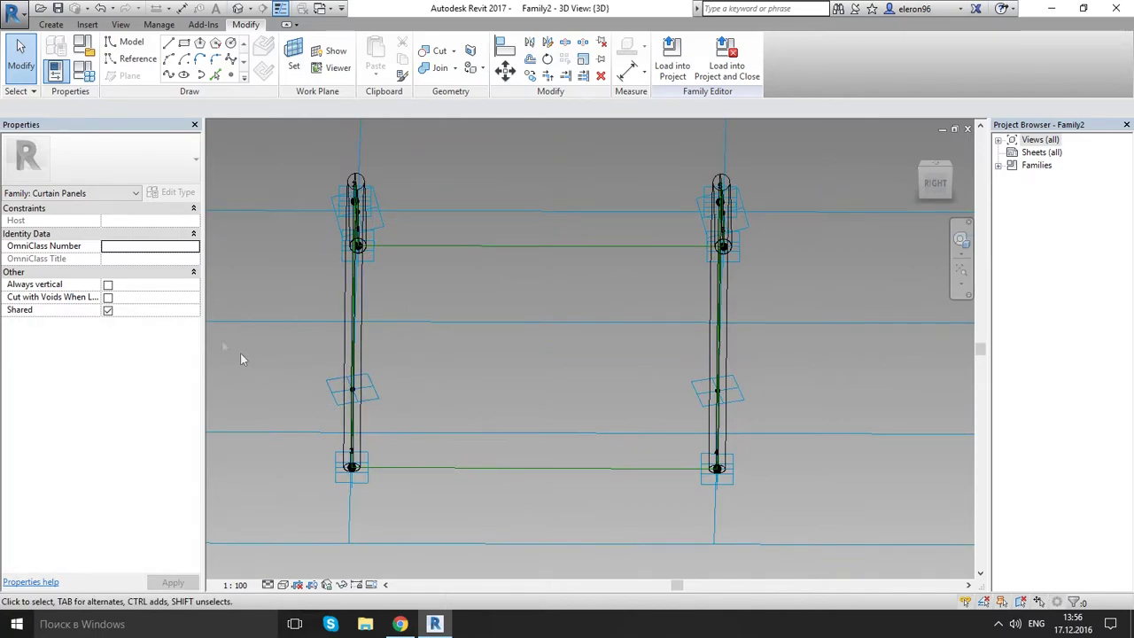
left_click_drag(273, 375, 449, 397)
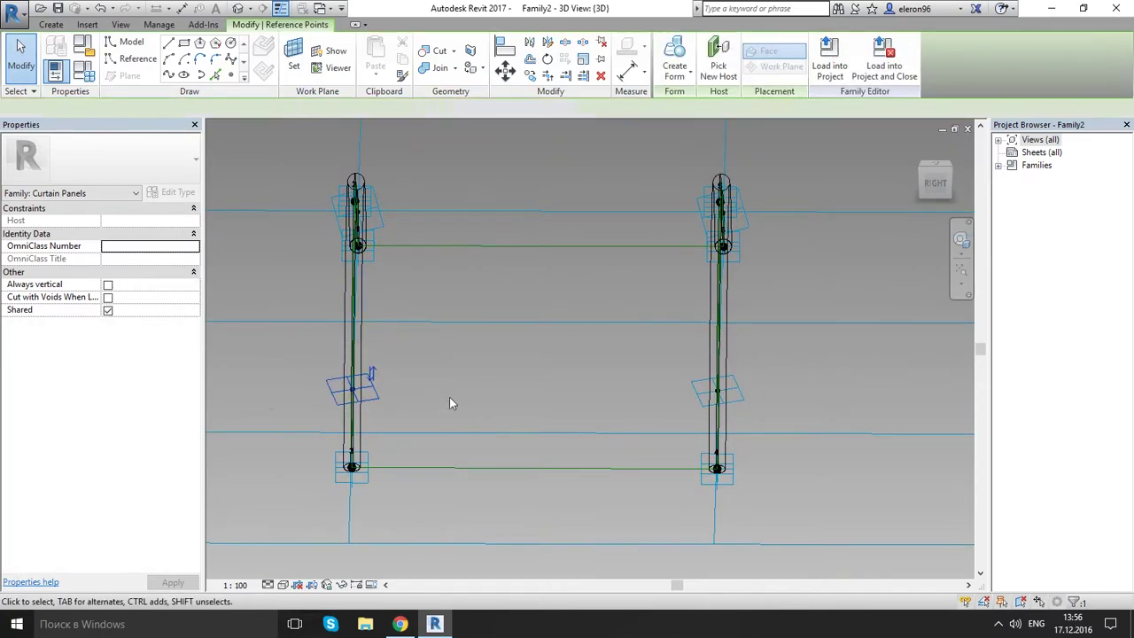
left_click(144, 245)
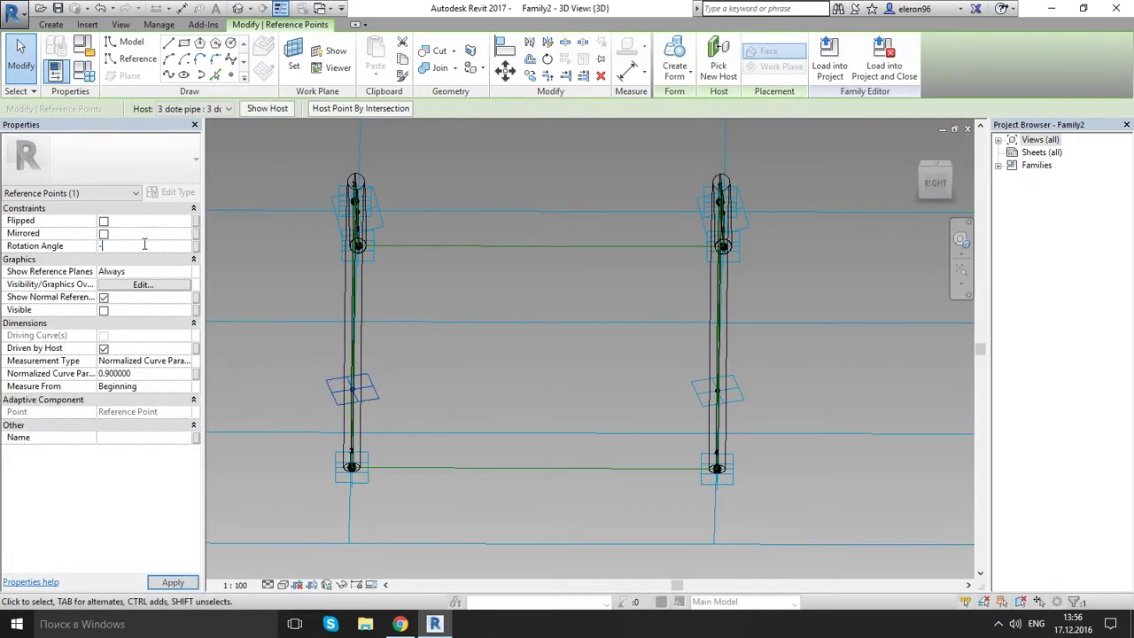
type("-15")
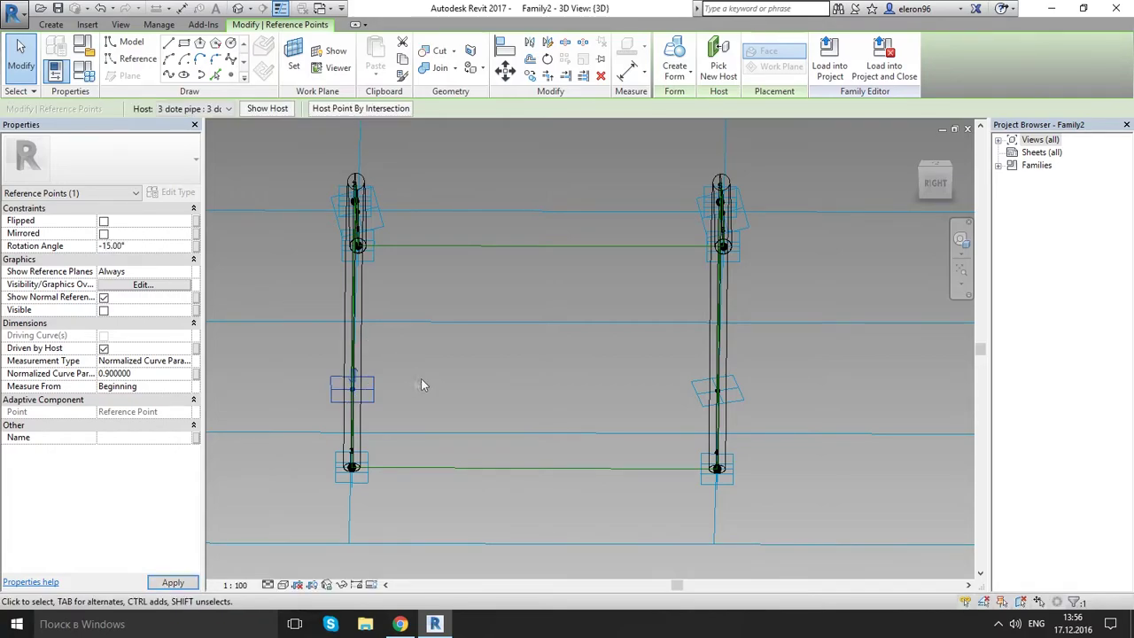
left_click_drag(602, 336, 839, 417)
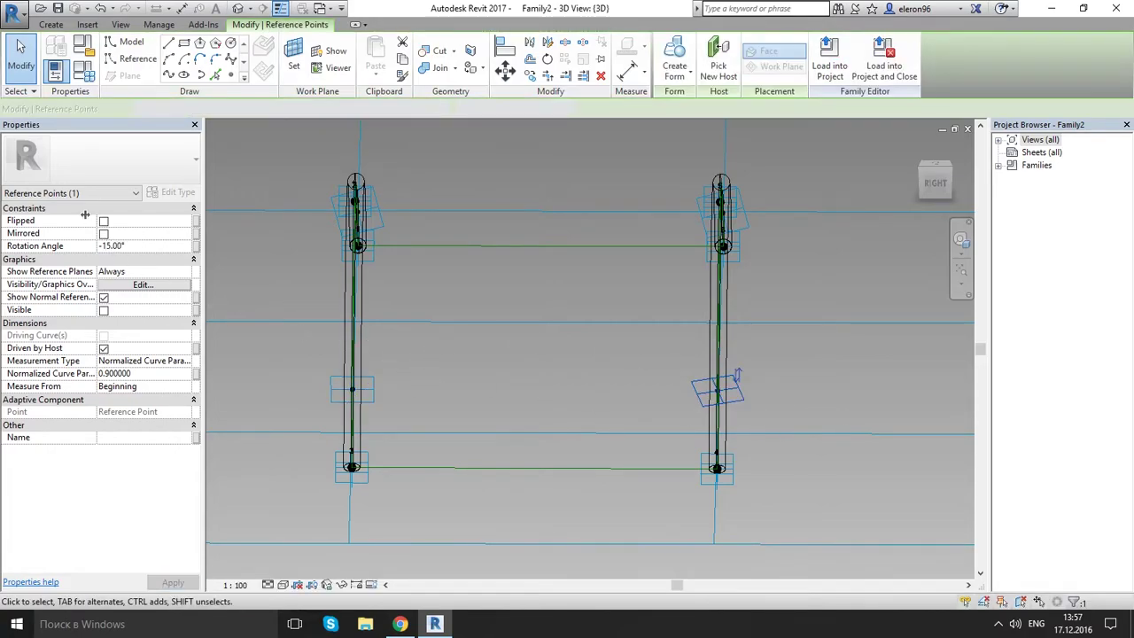
left_click(142, 246)
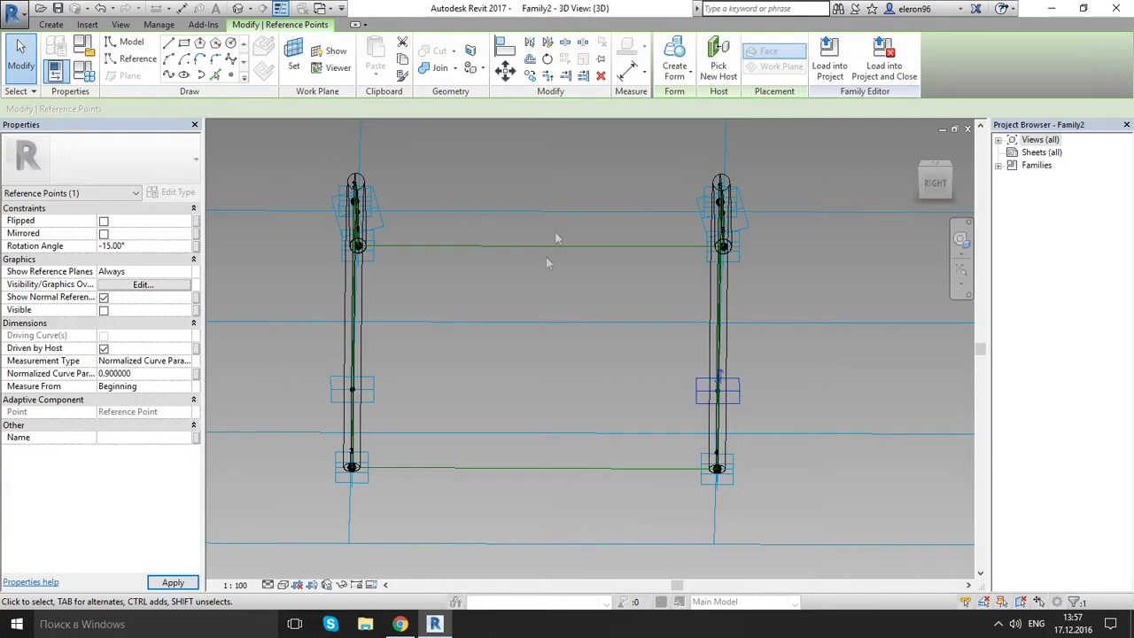
- Set the rotation angle of the two hosted reference points near points 1 and 6 to -15°
left_click(495, 328)
middle_click_drag(493, 326, 388, 324, "shift")
left_click_drag(261, 390, 390, 482)
middle_click_drag(276, 341, 505, 426)
left_click_drag(415, 262, 510, 370, "ctrl")
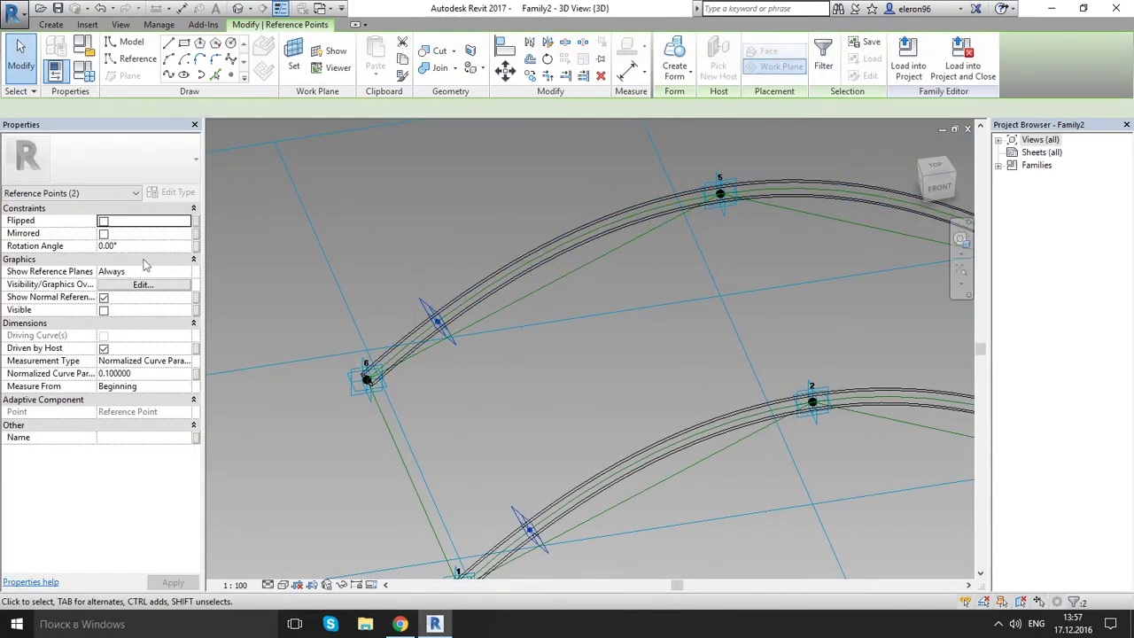
left_click(147, 247)
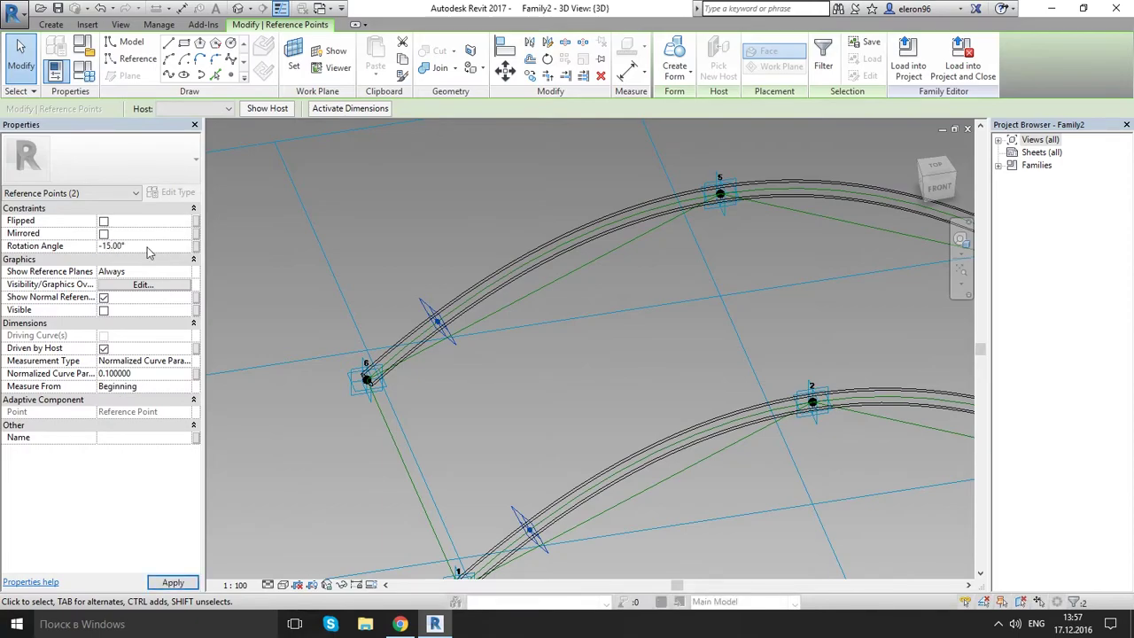
left_click(641, 388)
- Draw a reference line about 740 mm long downward from the hosted reference point near point 1, on that point's work plane
scroll(613, 377, "down", 3)
middle_click_drag(613, 377, 571, 480, "shift")
scroll(632, 469, "up", 5)
scroll(632, 469, "up", 2)
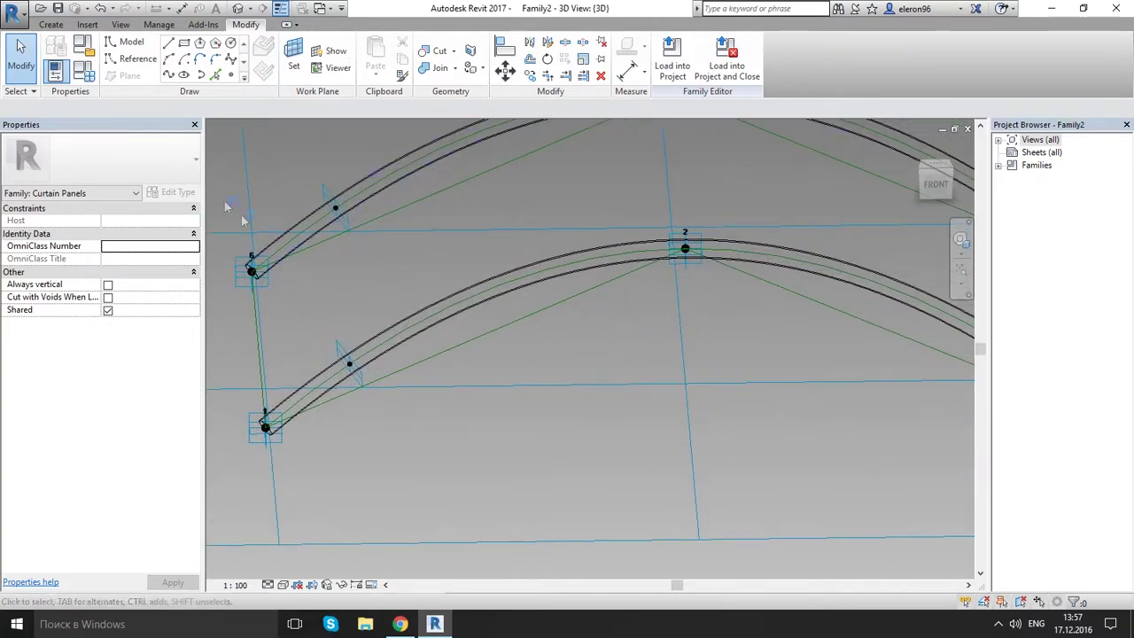
left_click(138, 60)
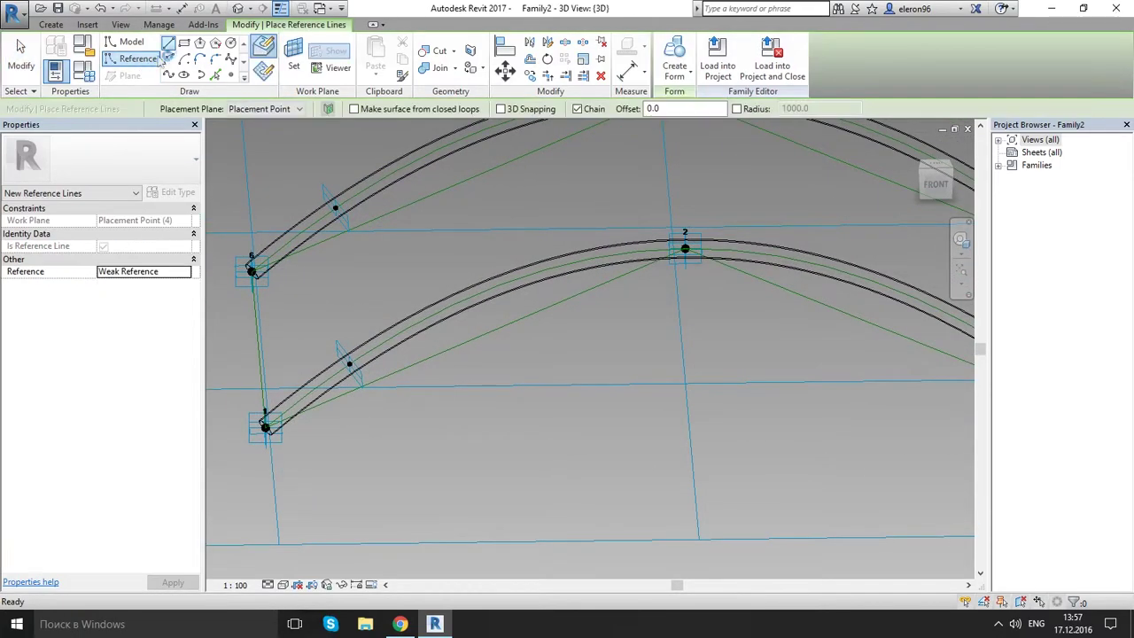
left_click(294, 53)
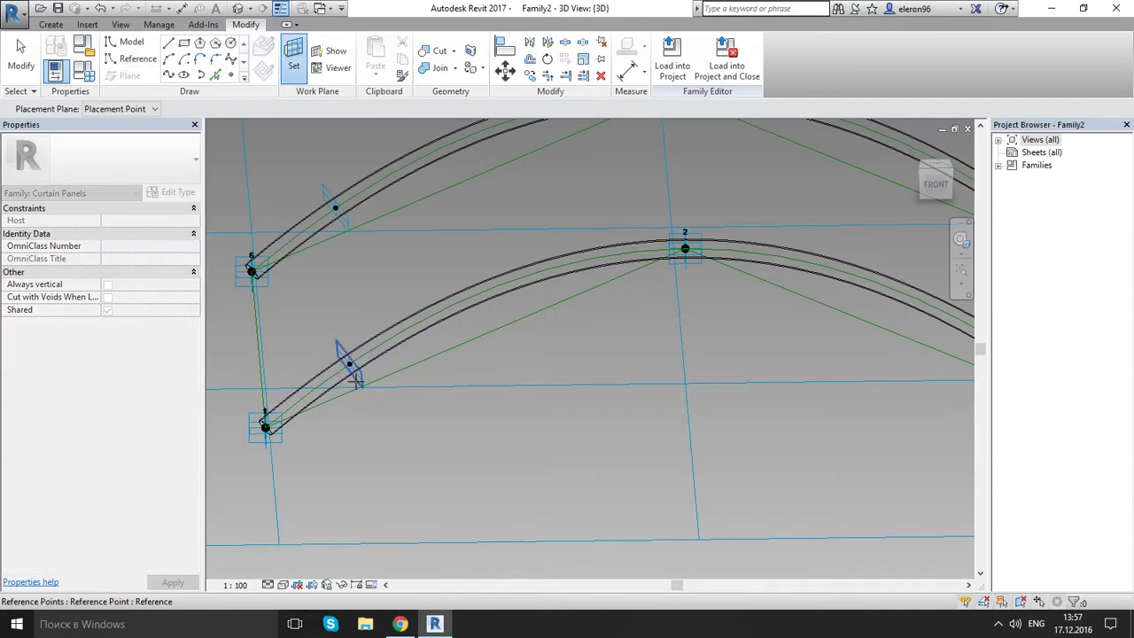
left_click(350, 365)
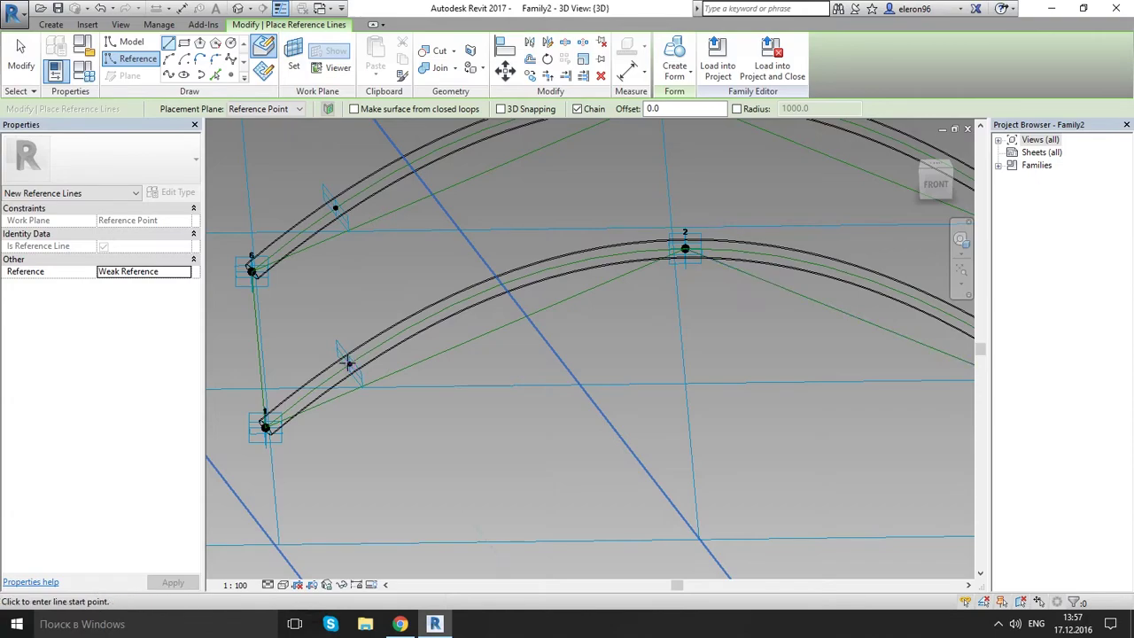
left_click(350, 364)
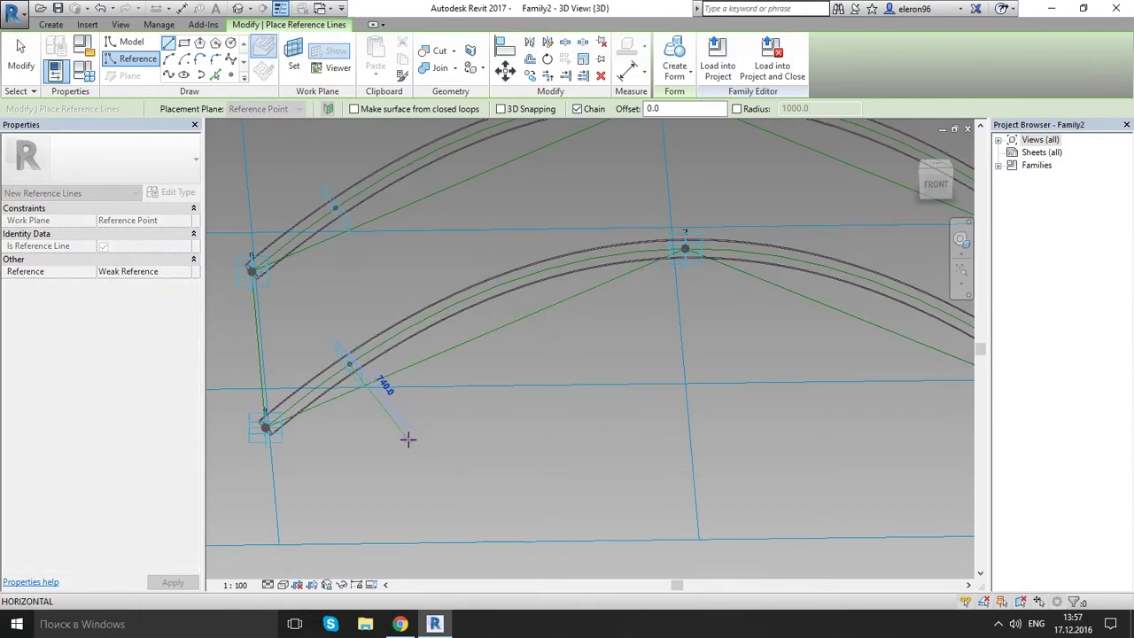
left_click(409, 439)
middle_click_drag(475, 393, 753, 415, "shift")
key("Escape")
- Draw a reference line about 700 mm long downward from the hosted reference point near point 3, on that point's own plane
middle_click_drag(753, 415, 569, 440)
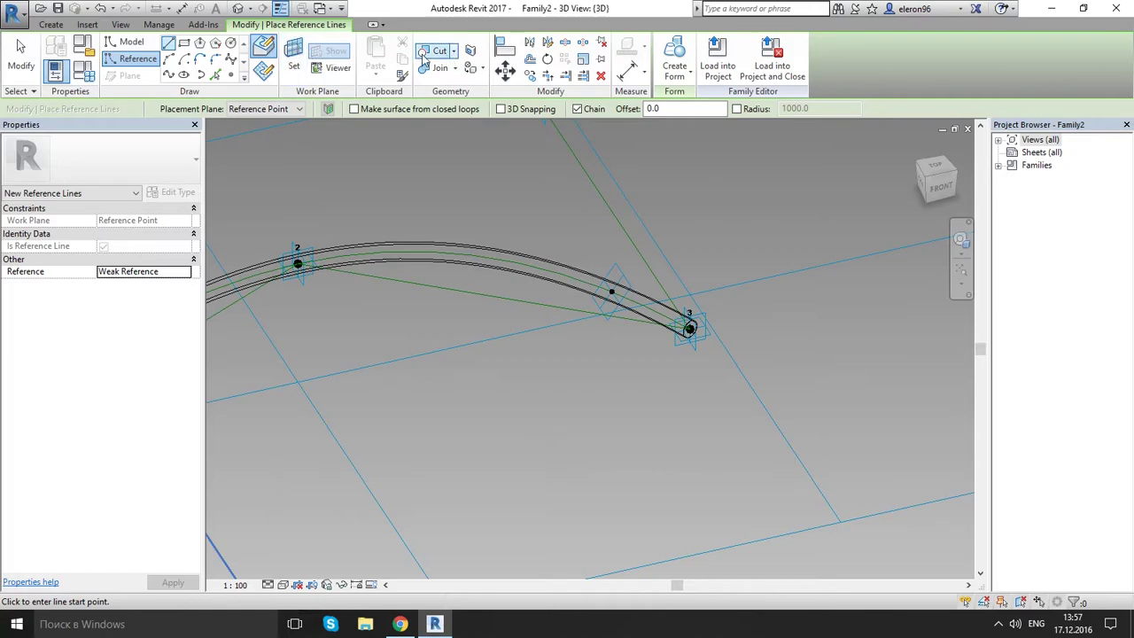
left_click(602, 314)
left_click(611, 292)
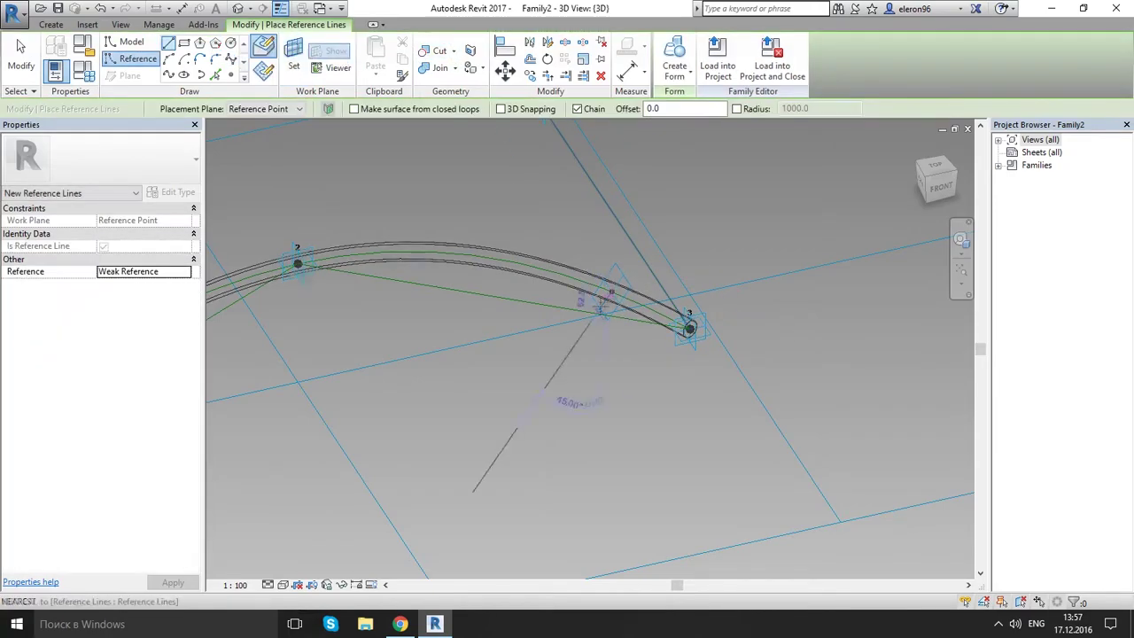
left_click(560, 367)
scroll(511, 255, "down", 2)
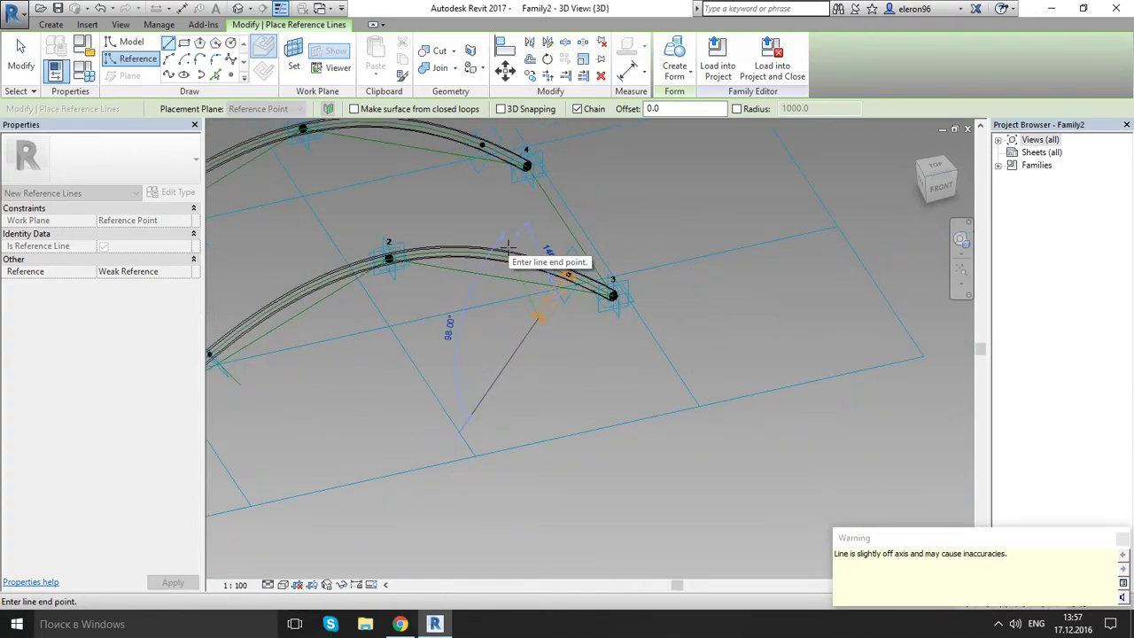
key("Escape")
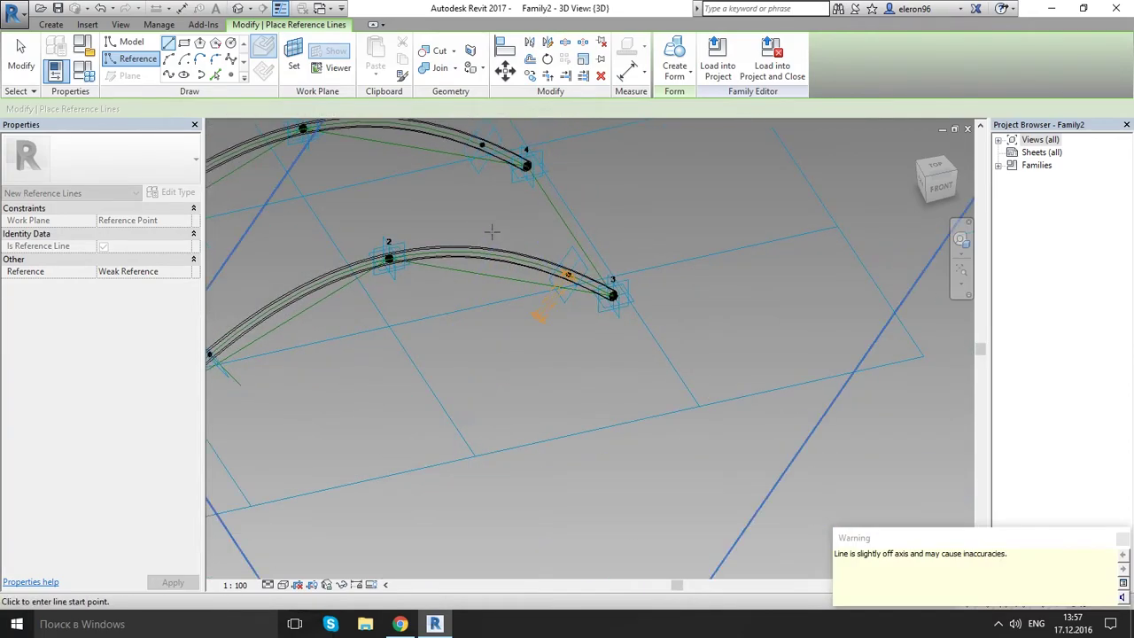
- Draw a reference line about 480 mm long downward from the hosted reference point near point 4, on that point's work plane
middle_click_drag(536, 316, 645, 464)
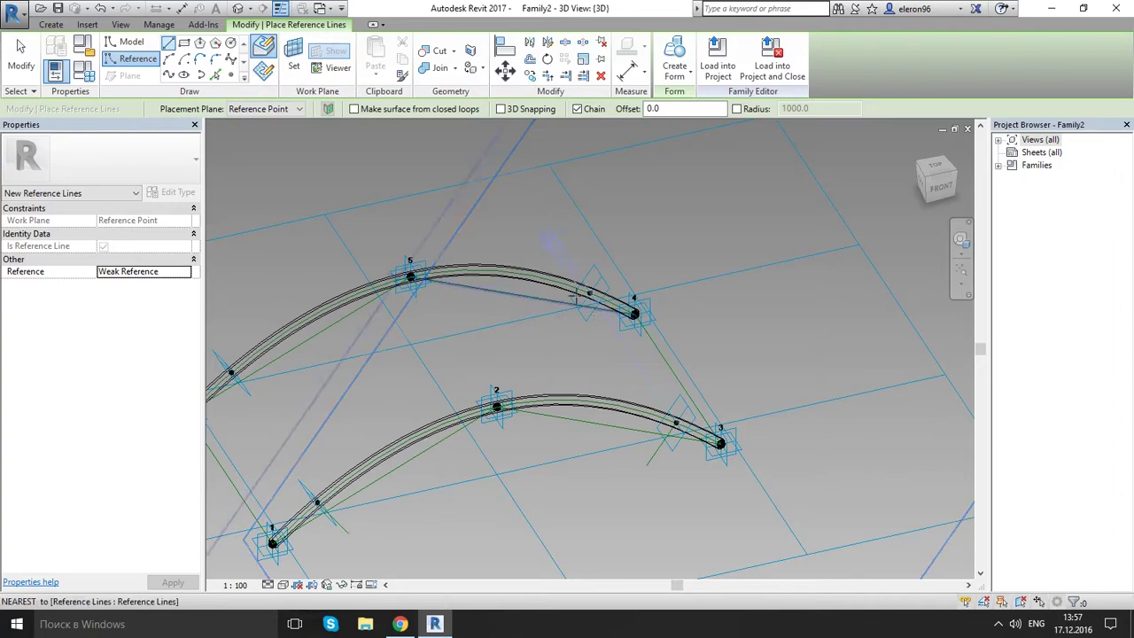
scroll(589, 303, "up", 2)
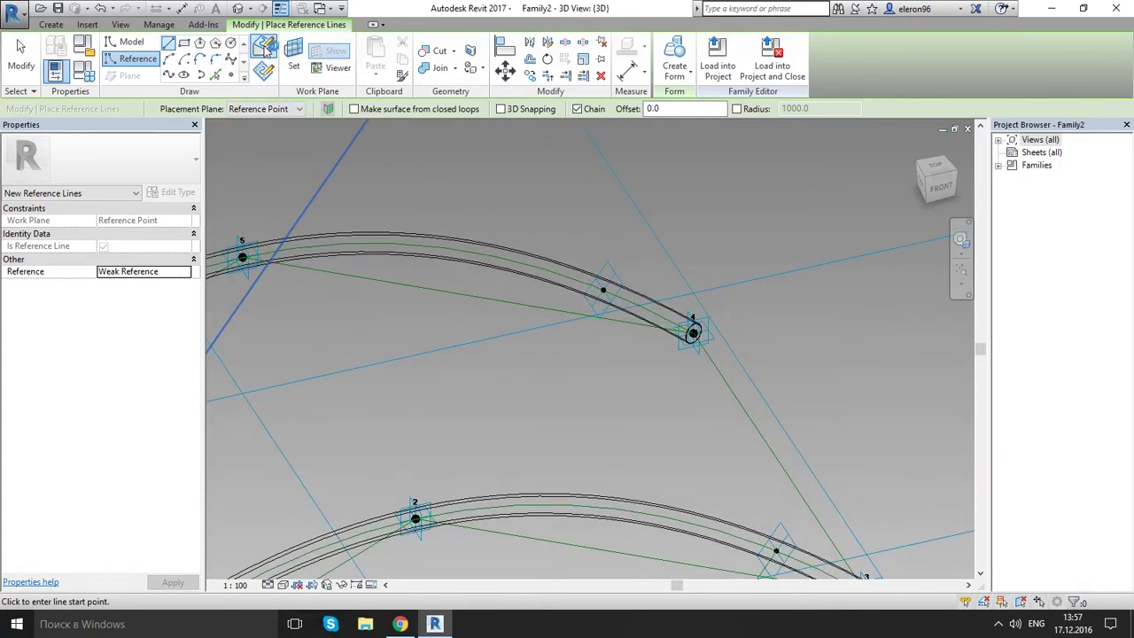
left_click(295, 64)
left_click(605, 289)
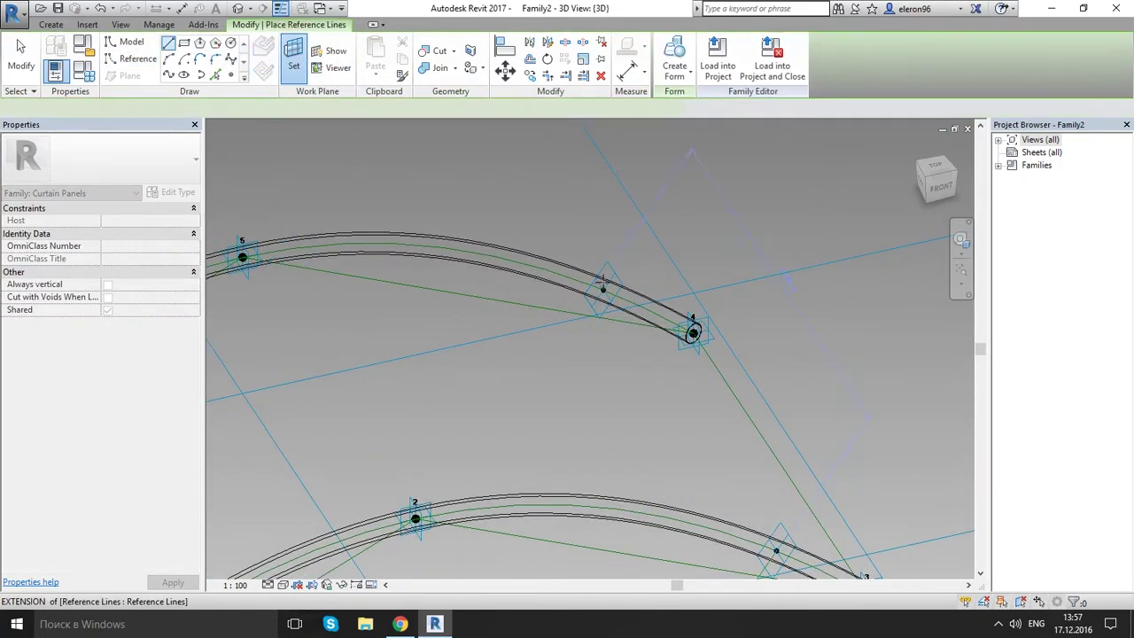
left_click(605, 289)
left_click(565, 349)
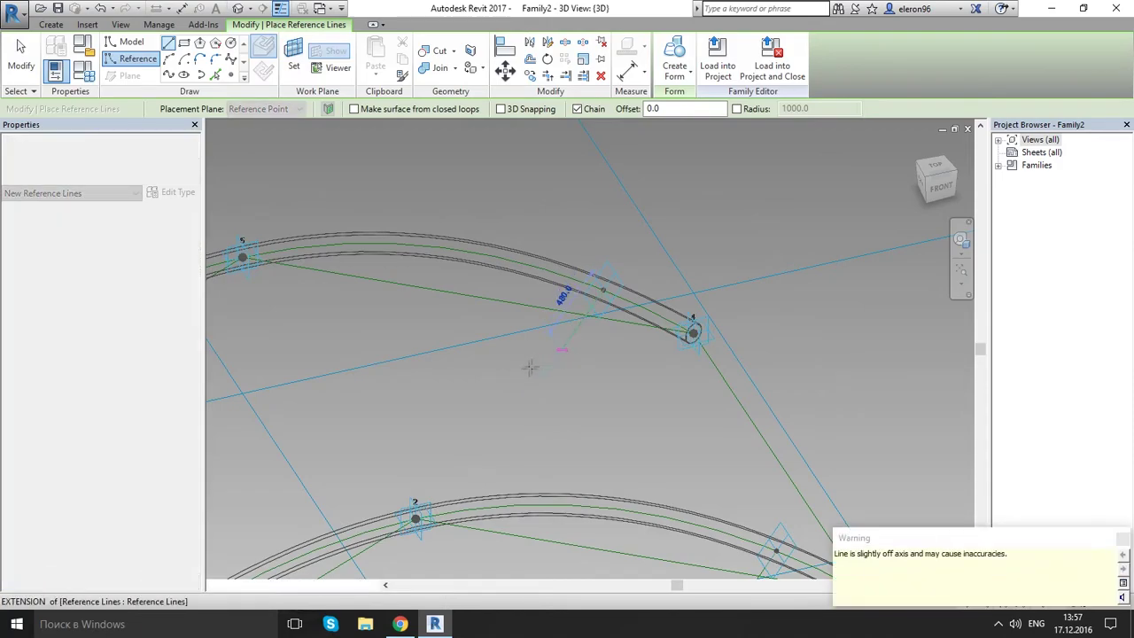
key("Escape")
- Draw a reference line about 400 mm long downward from the hosted reference point near point 6, on that point's work plane
middle_click_drag(432, 355, 310, 339, "shift")
middle_click_drag(310, 338, 495, 364)
scroll(595, 249, "up", 3)
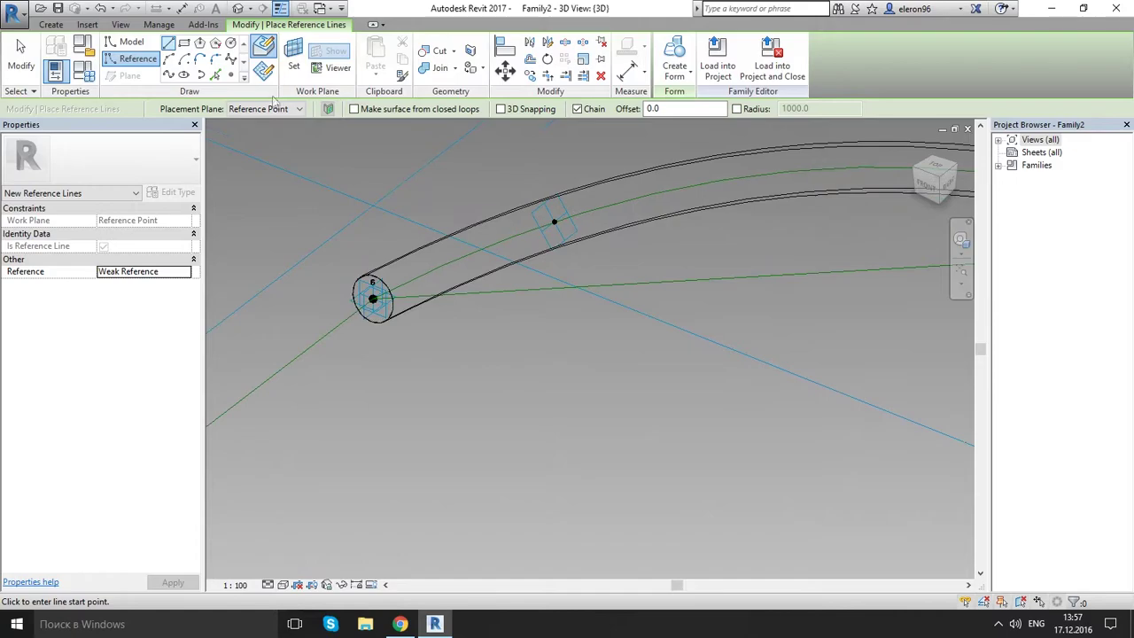
left_click(295, 59)
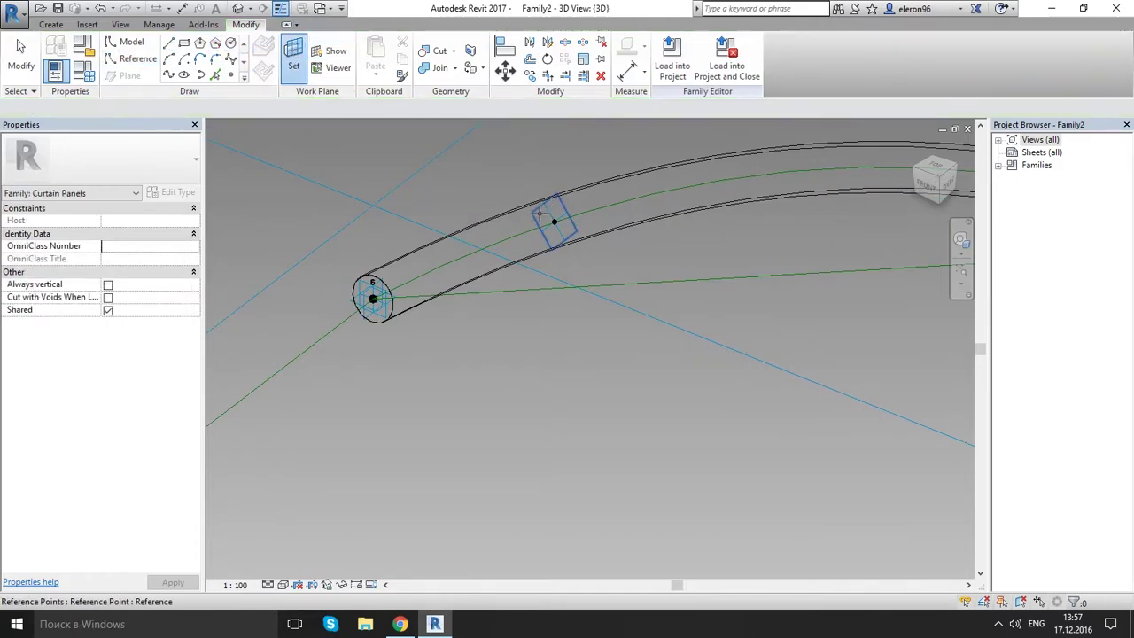
left_click(550, 221)
left_click(553, 222)
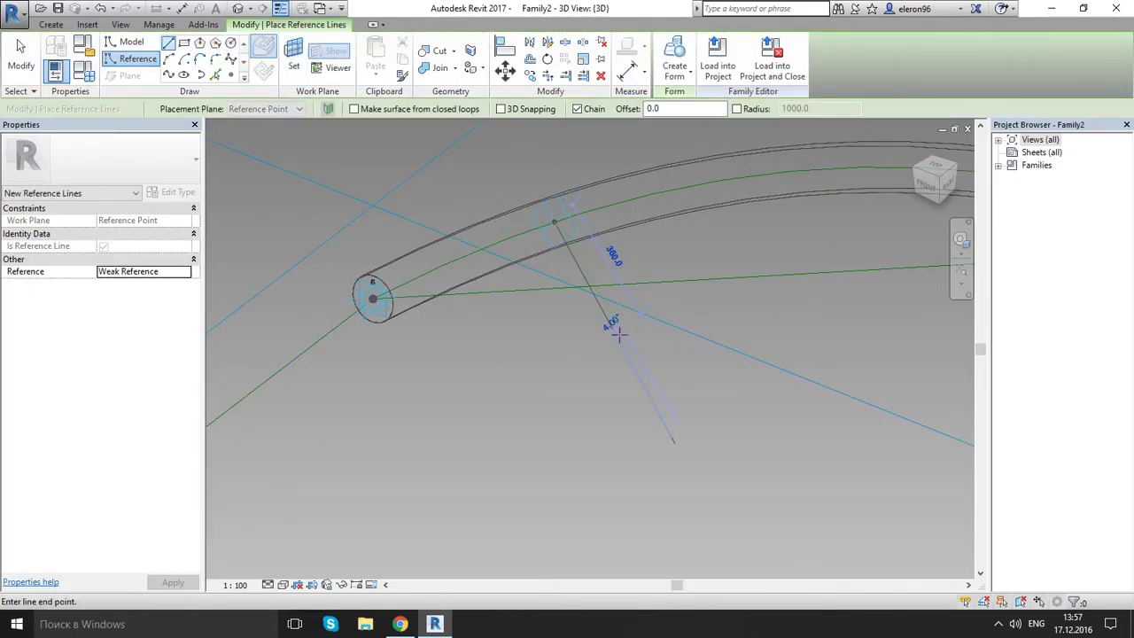
left_click(624, 347)
key("Escape")
key("Escape")
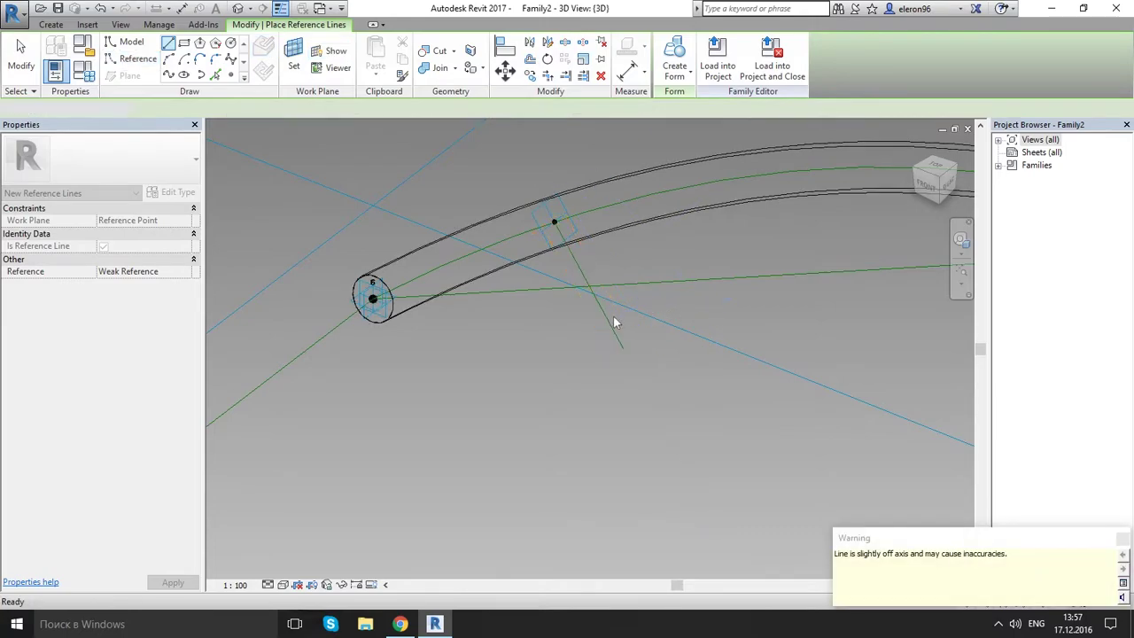
- Make the temporary length dimension of the reference line near point 6 permanent and place it beside the line
left_click(605, 316)
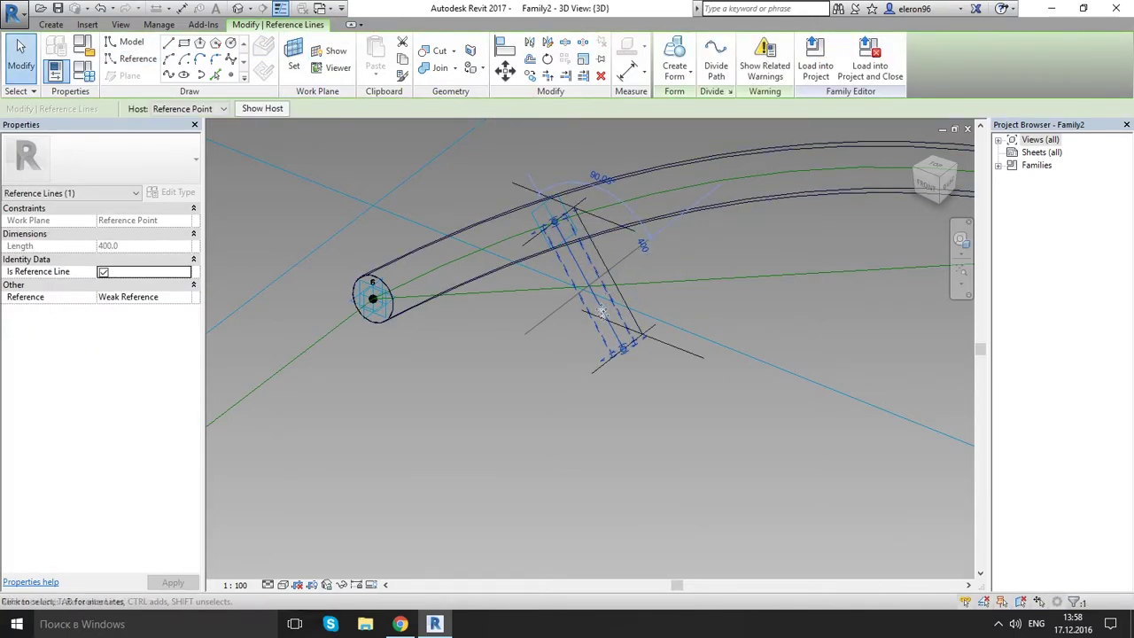
left_click_drag(629, 317, 579, 374)
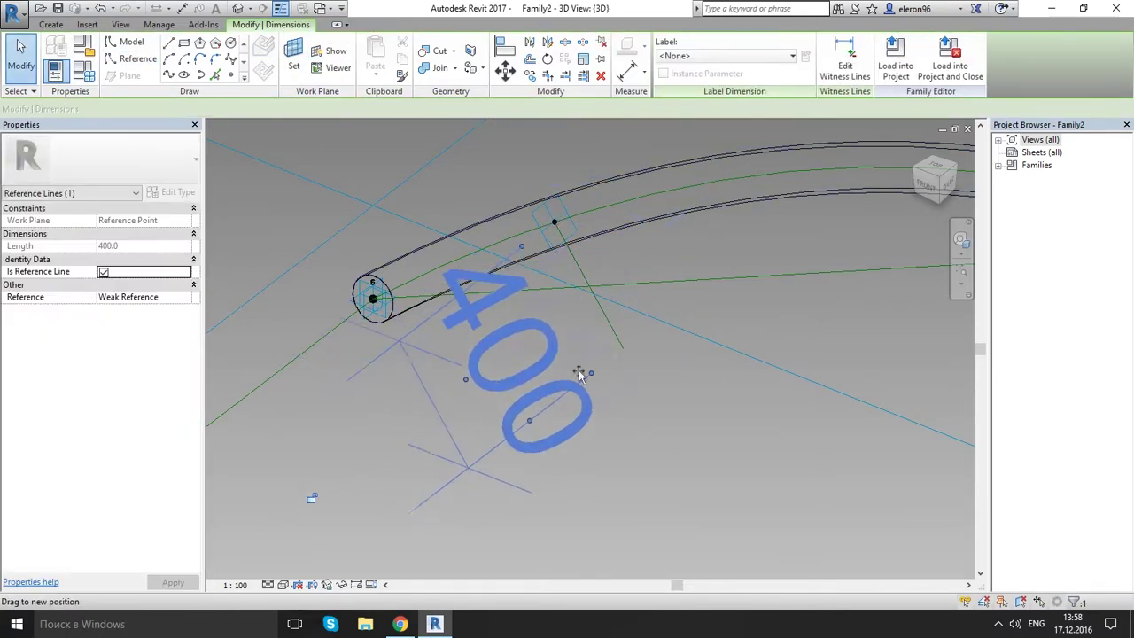
scroll(618, 341, "down", 6)
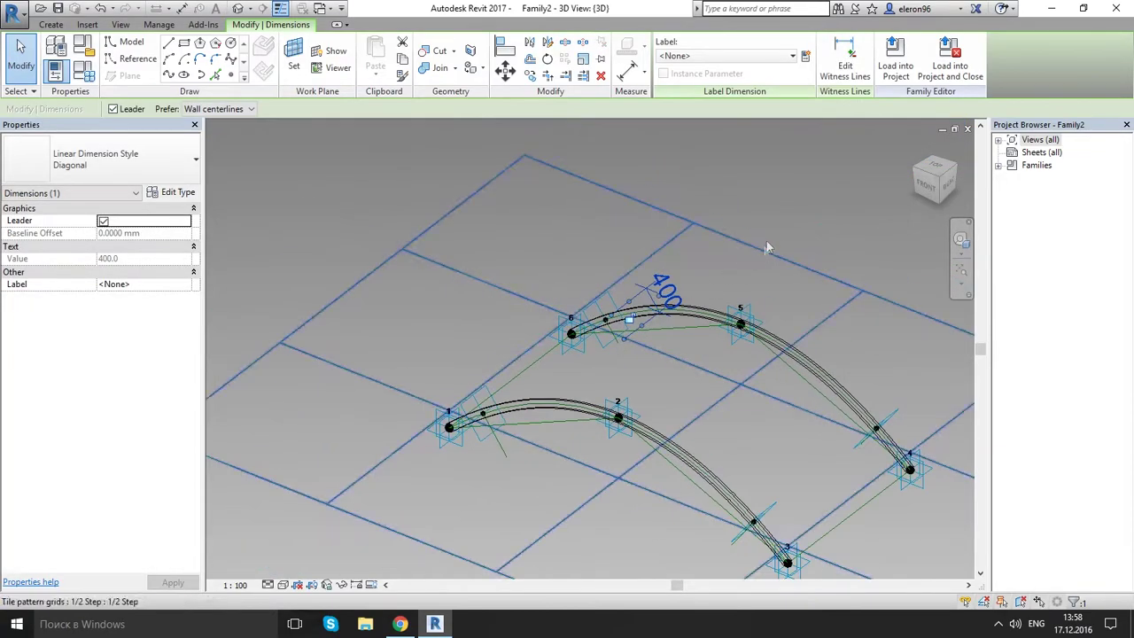
left_click(637, 253)
- Set the view scale to 1:50 and move the length dimension near point 6 farther away from the arch
middle_click_drag(636, 255, 736, 262, "shift")
left_click(242, 588)
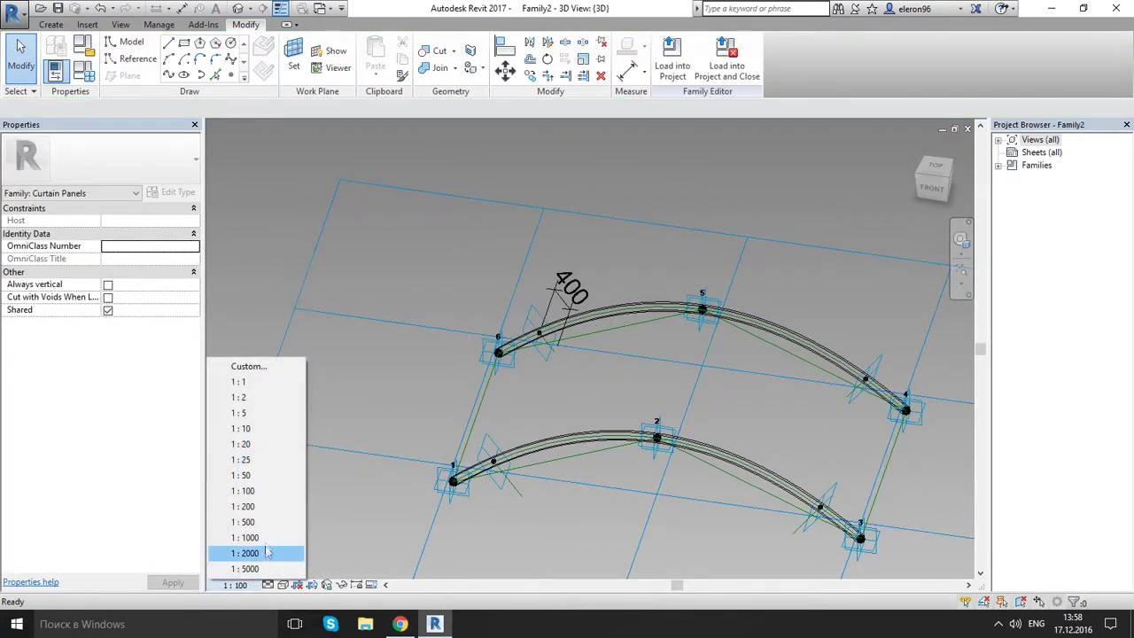
left_click(265, 474)
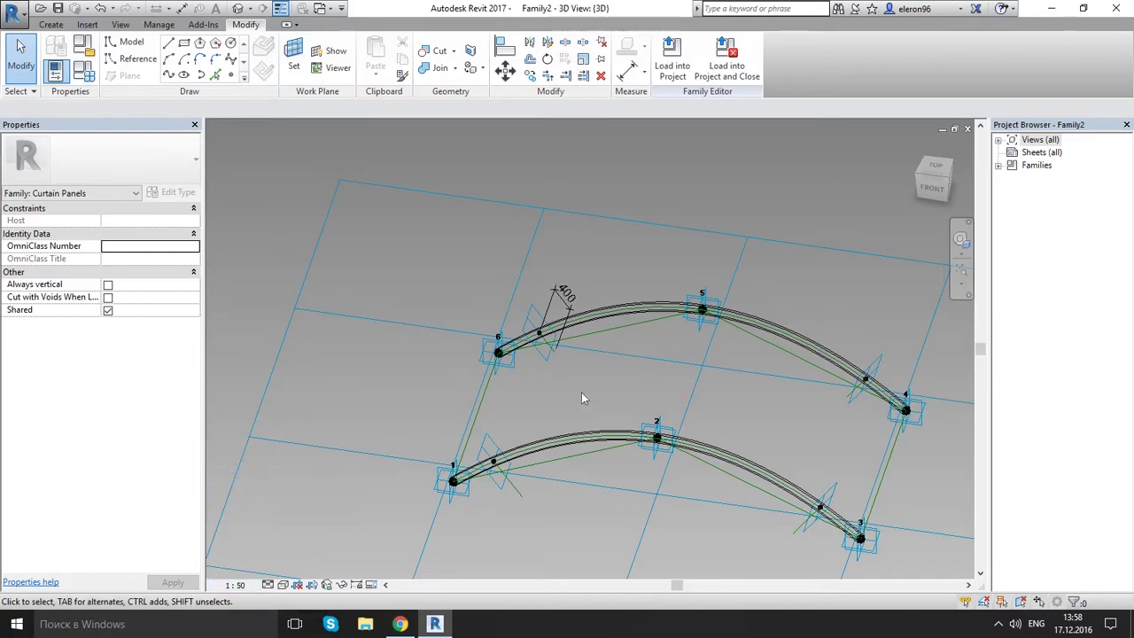
left_click(567, 288)
key("Escape")
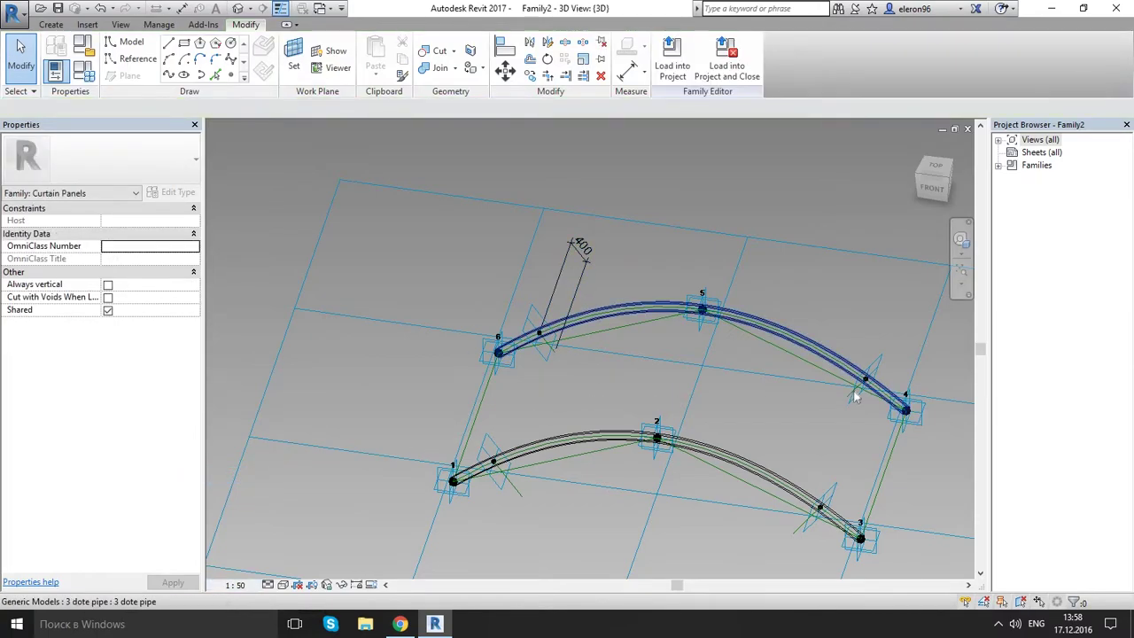
- Make the length dimension of the reference line near point 4 permanent, placed clear of the arch
left_click(848, 396)
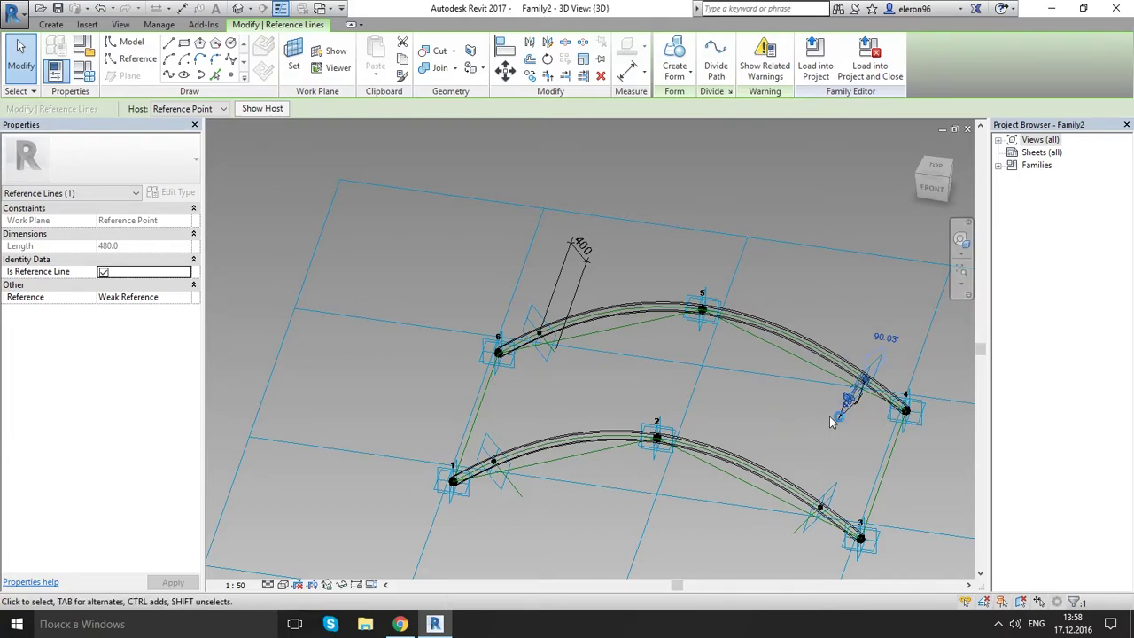
key("Escape")
middle_click_drag(652, 417, 866, 412, "shift")
left_click_drag(880, 415, 709, 345)
left_click(781, 491)
- Make the length dimension of the reference line near point 3 permanent and move it outside the arch
scroll(781, 491, "down", 2)
middle_click_drag(781, 490, 857, 463, "shift")
middle_click_drag(857, 462, 453, 400)
scroll(568, 363, "up", 4)
left_click(594, 357)
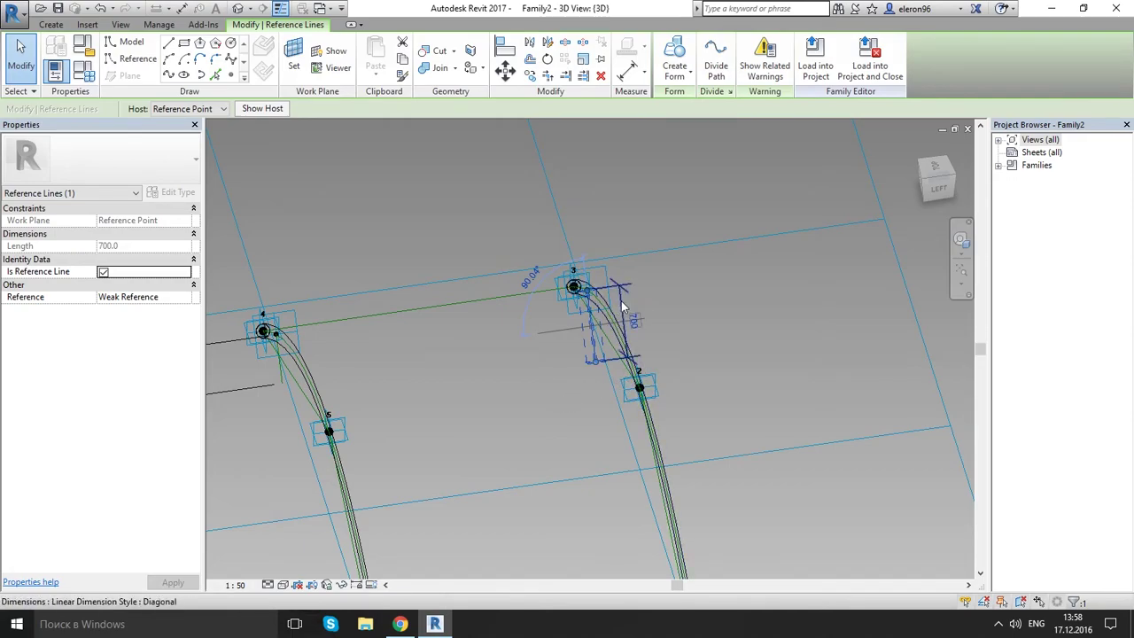
left_click_drag(622, 307, 801, 292)
left_click(797, 455)
- Make the length dimension of the reference line near point 1 permanent and move it well outside the arch
middle_click_drag(821, 461, 780, 200)
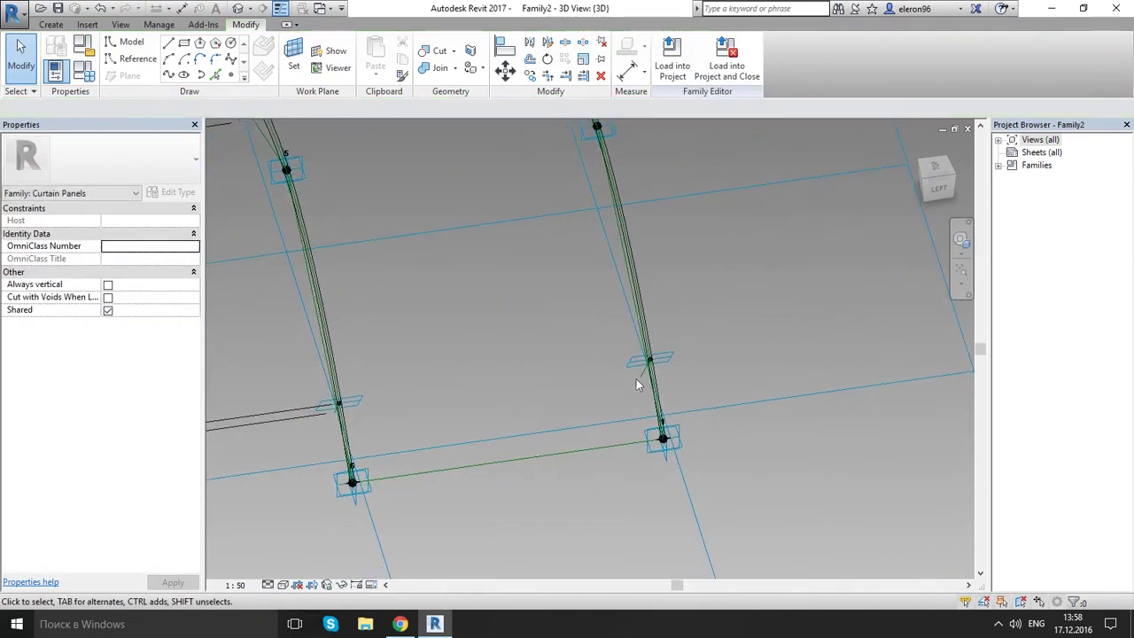
left_click(689, 366)
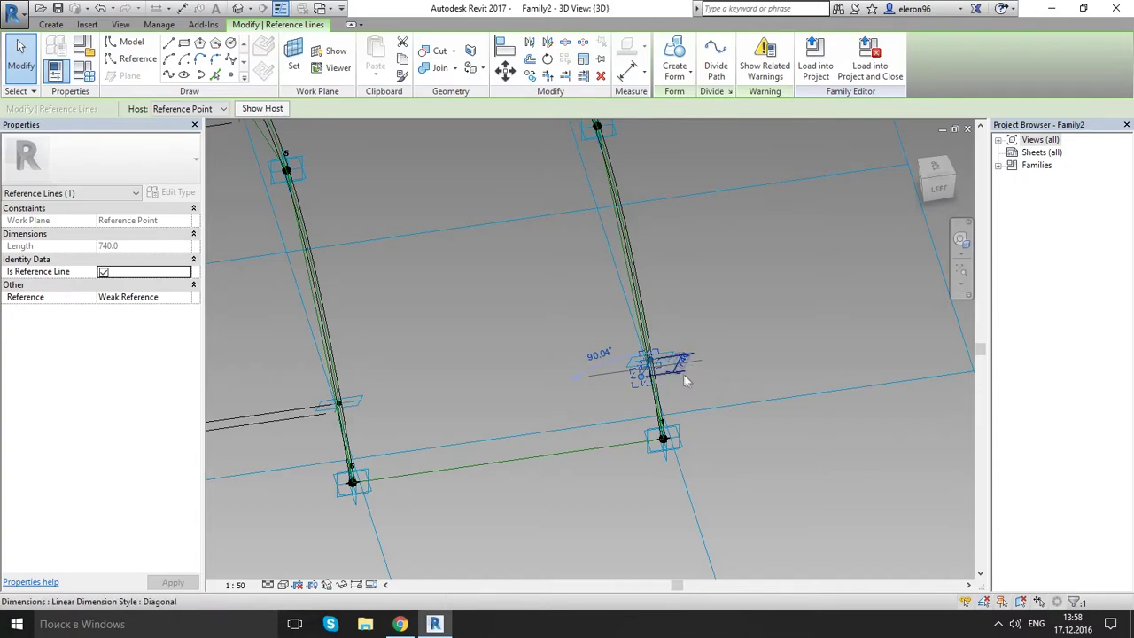
left_click(676, 372)
left_click(819, 362)
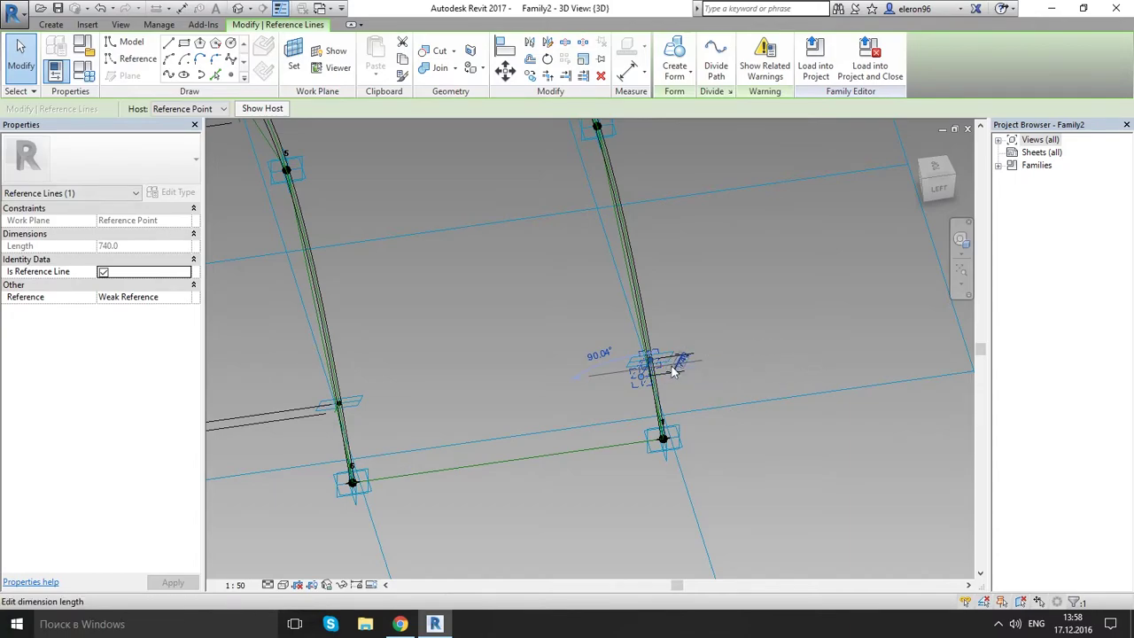
left_click(763, 356)
left_click_drag(674, 373, 859, 358)
left_click(863, 363)
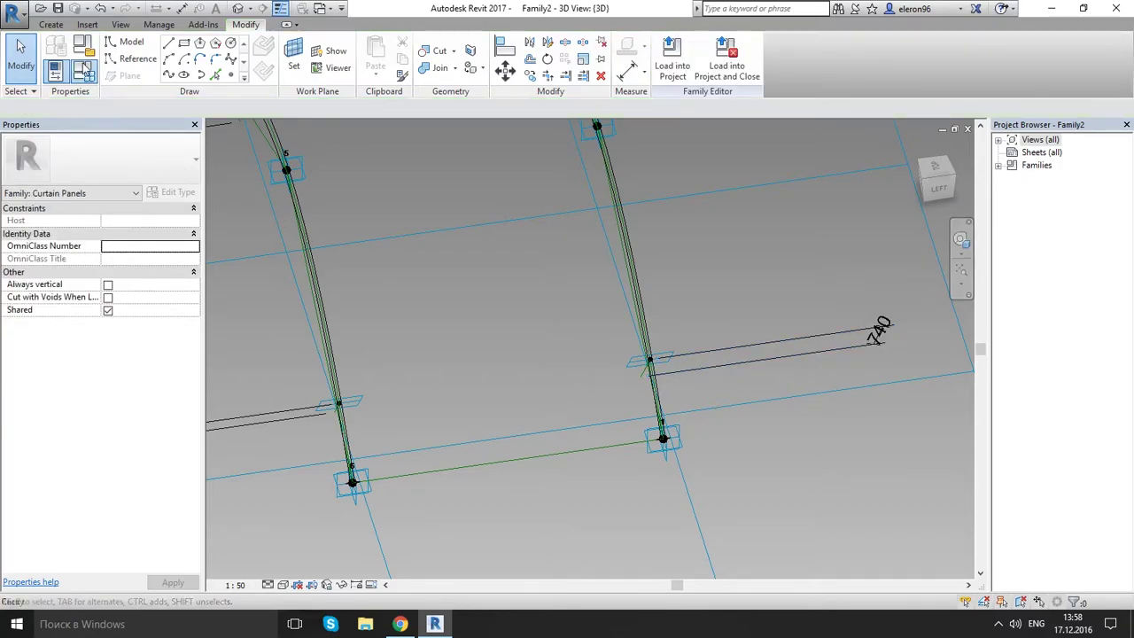
- Create a family type parameter named Depth, a Length grouped under Dimensions, and set its value to 750
left_click(84, 70)
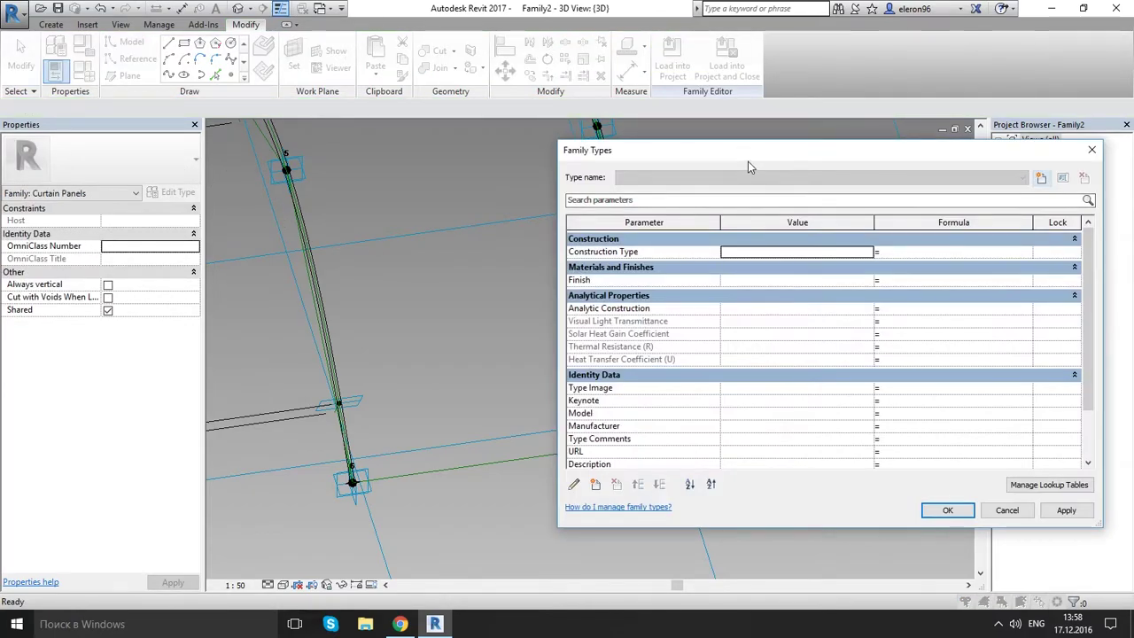
left_click_drag(748, 162, 466, 74)
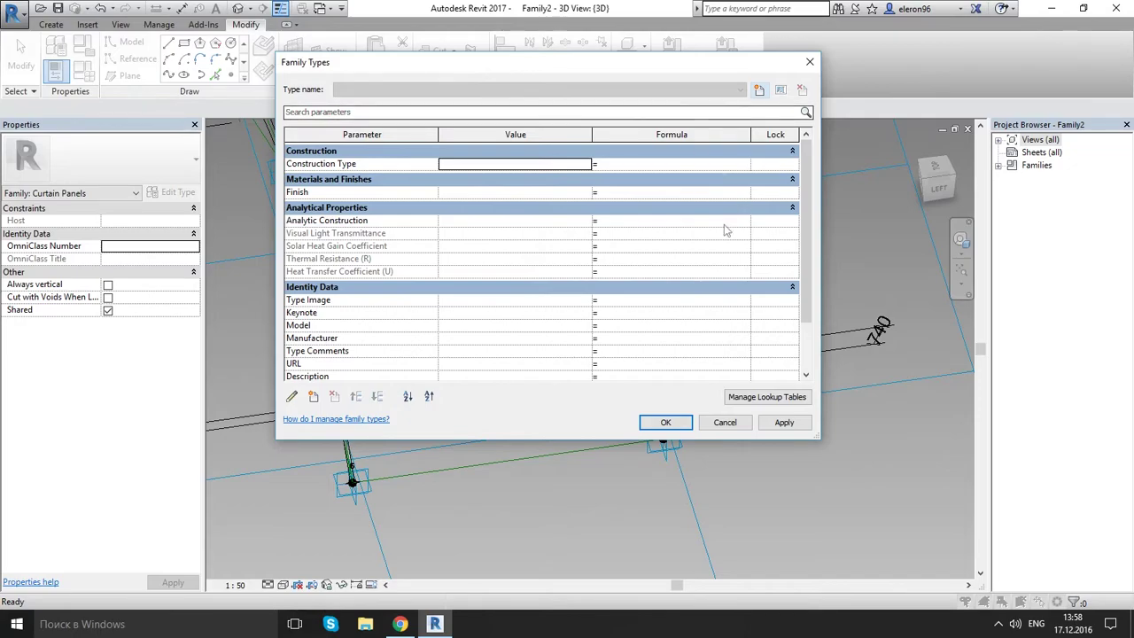
left_click(312, 396)
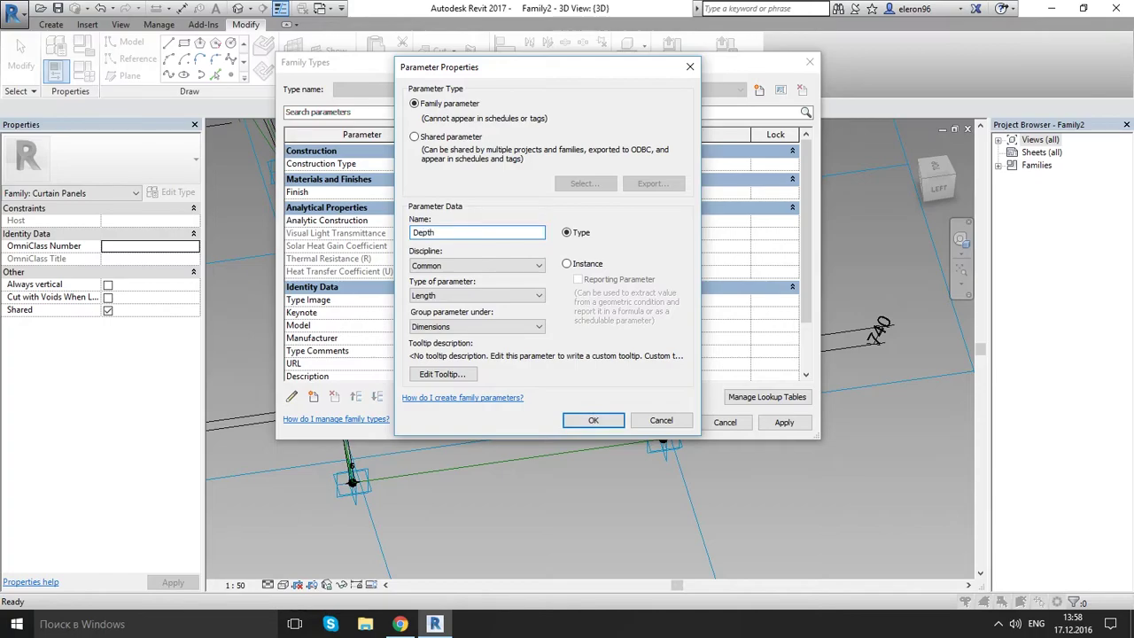
left_click(593, 420)
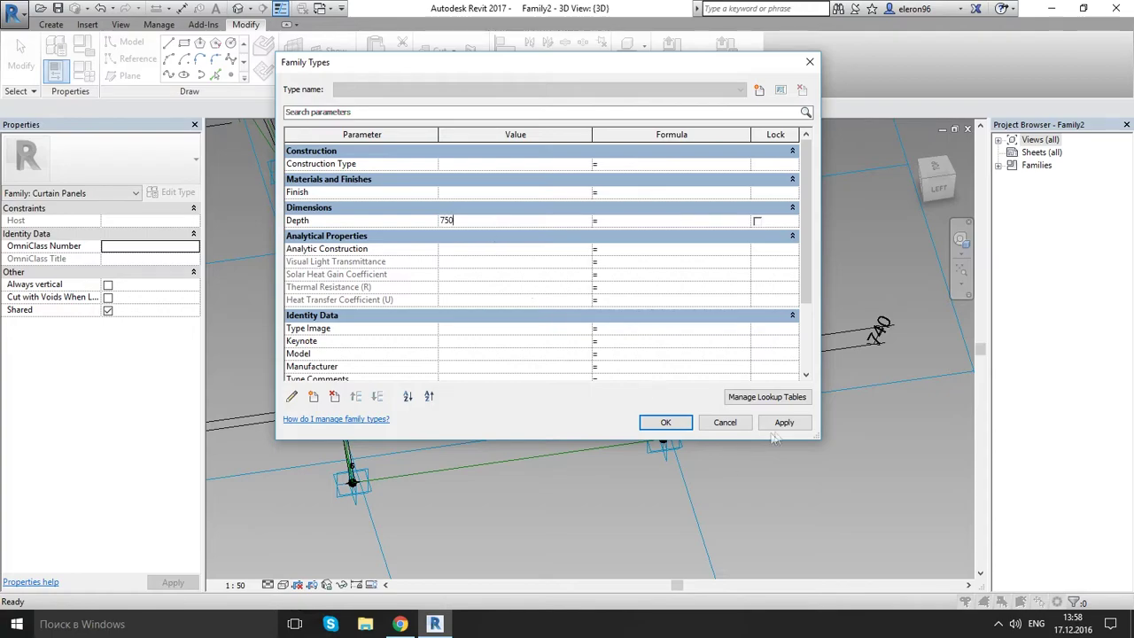
left_click(671, 423)
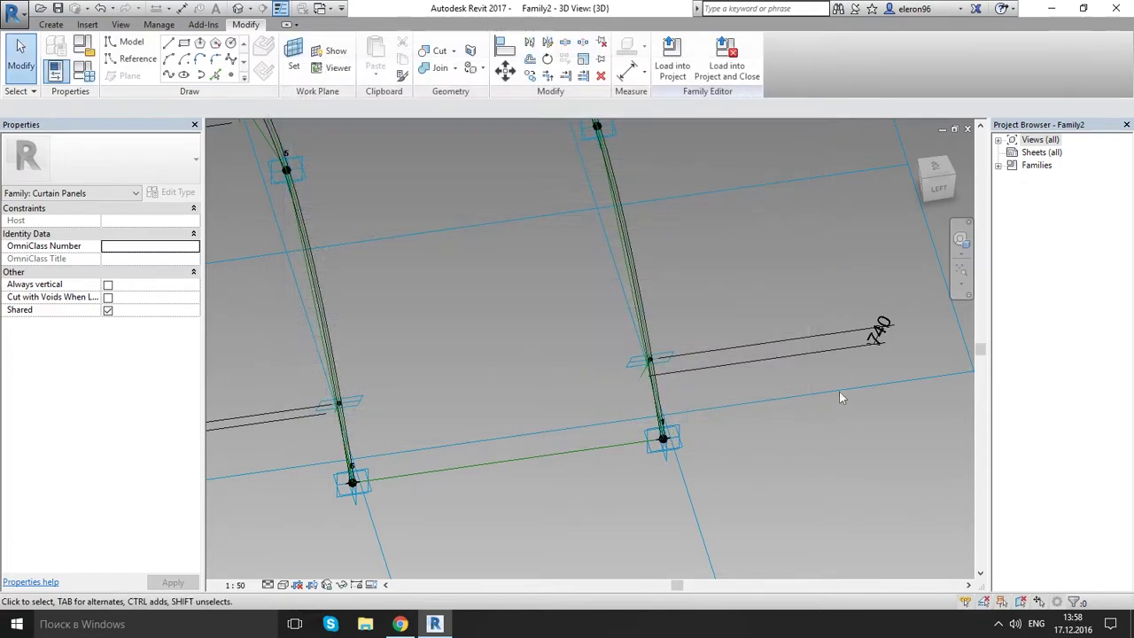
- Label all four reference line length dimensions, near points 1, 3, 4 and 6, with the Depth parameter
left_click(822, 332)
scroll(711, 280, "down", 2)
middle_click_drag(711, 279, 764, 393)
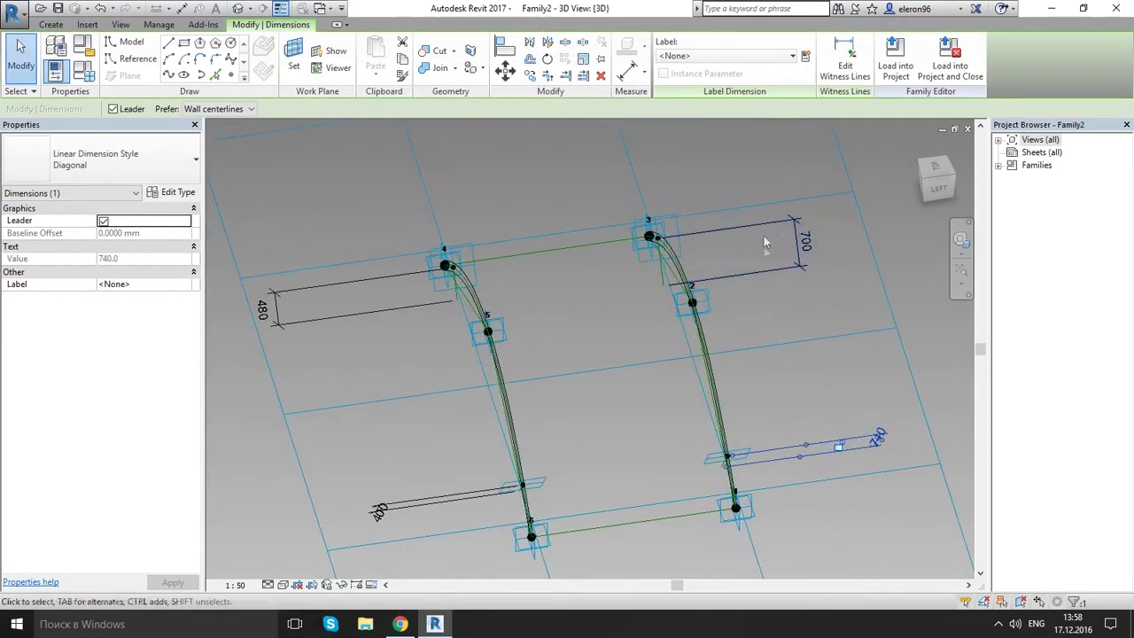
left_click(799, 241, "ctrl")
left_click(307, 292, "ctrl")
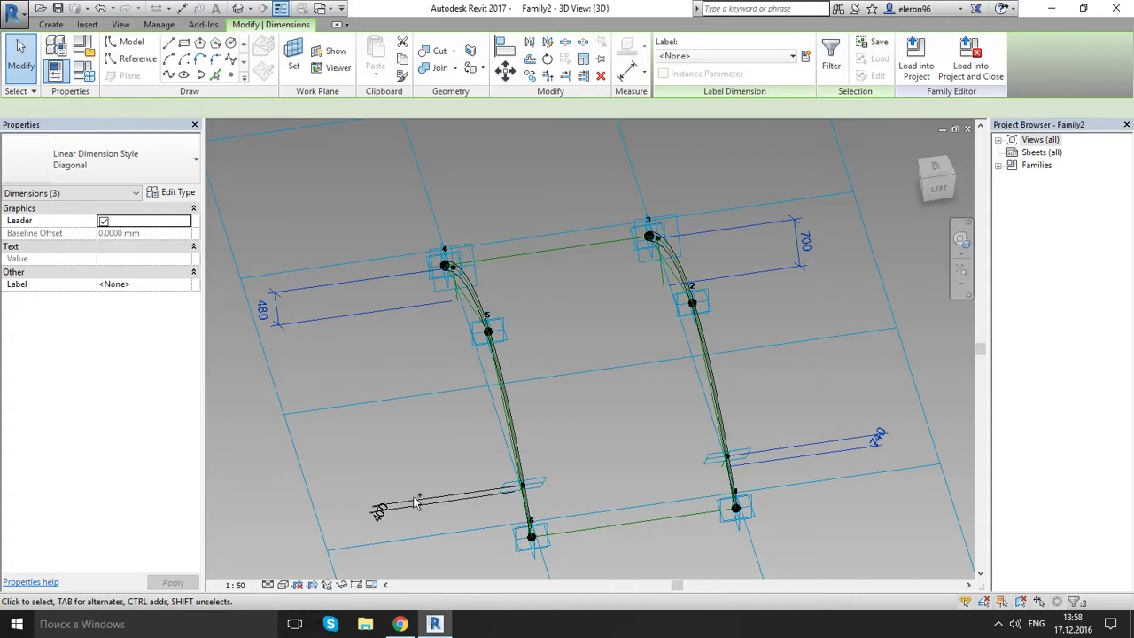
left_click(186, 284)
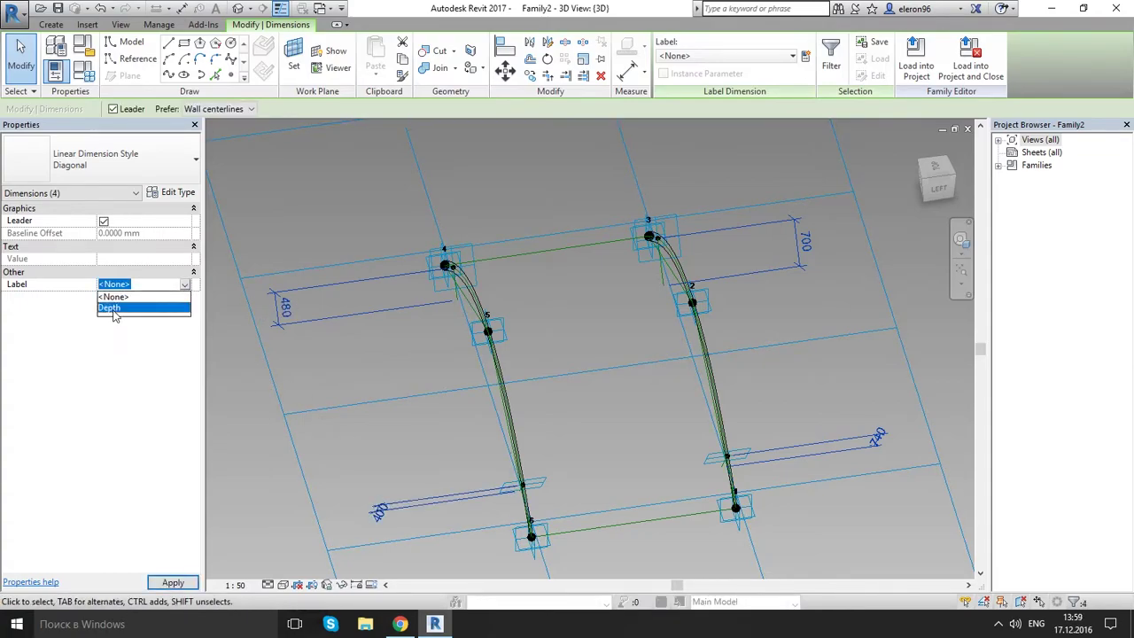
left_click(116, 315)
left_click(390, 427)
- Place reference points on the free ends of the four Depth reference lines near points 1, 3, 4 and 6
scroll(393, 426, "down", 3)
middle_click_drag(685, 448, 492, 427, "shift")
scroll(374, 383, "up", 5)
scroll(532, 394, "up", 2)
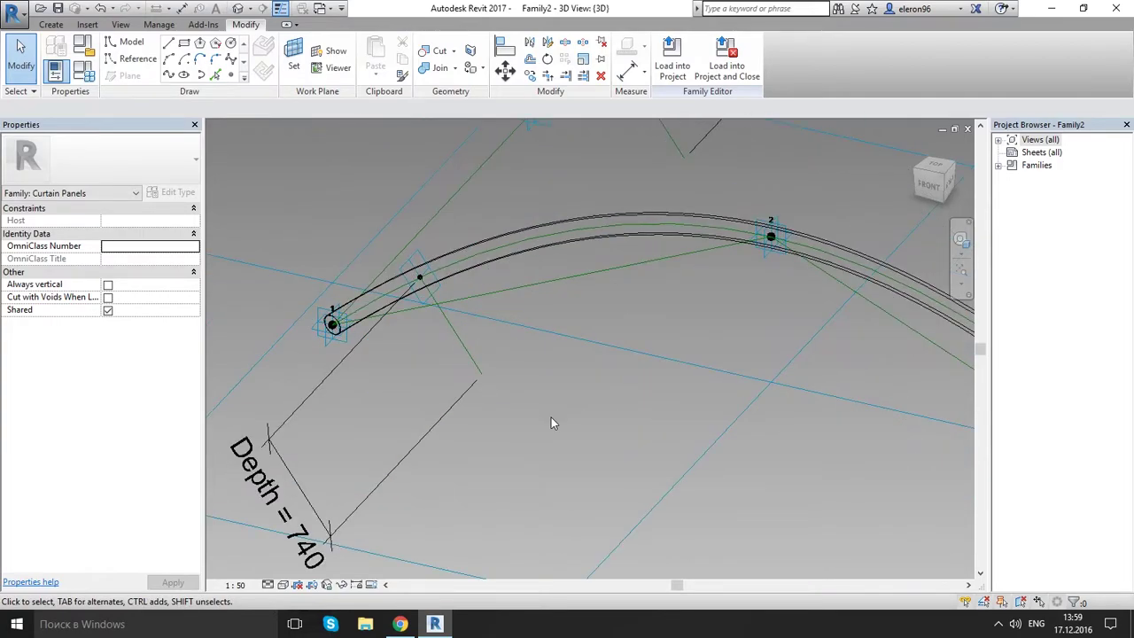
left_click(234, 76)
scroll(599, 406, "down", 2)
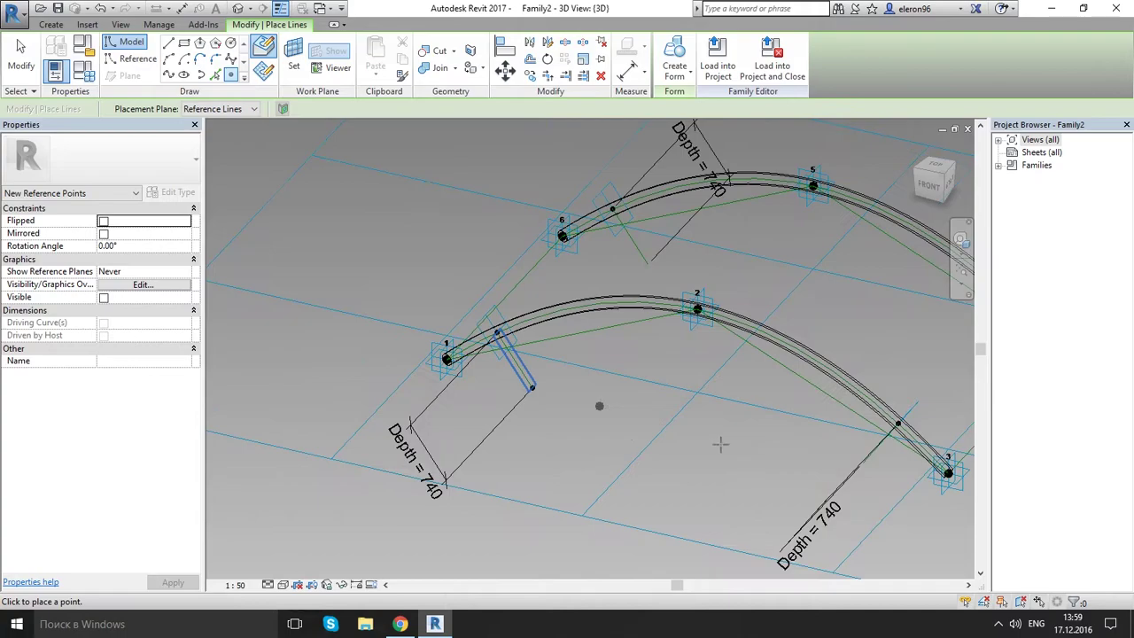
middle_click_drag(719, 443, 493, 344, "shift")
scroll(769, 384, "up", 2)
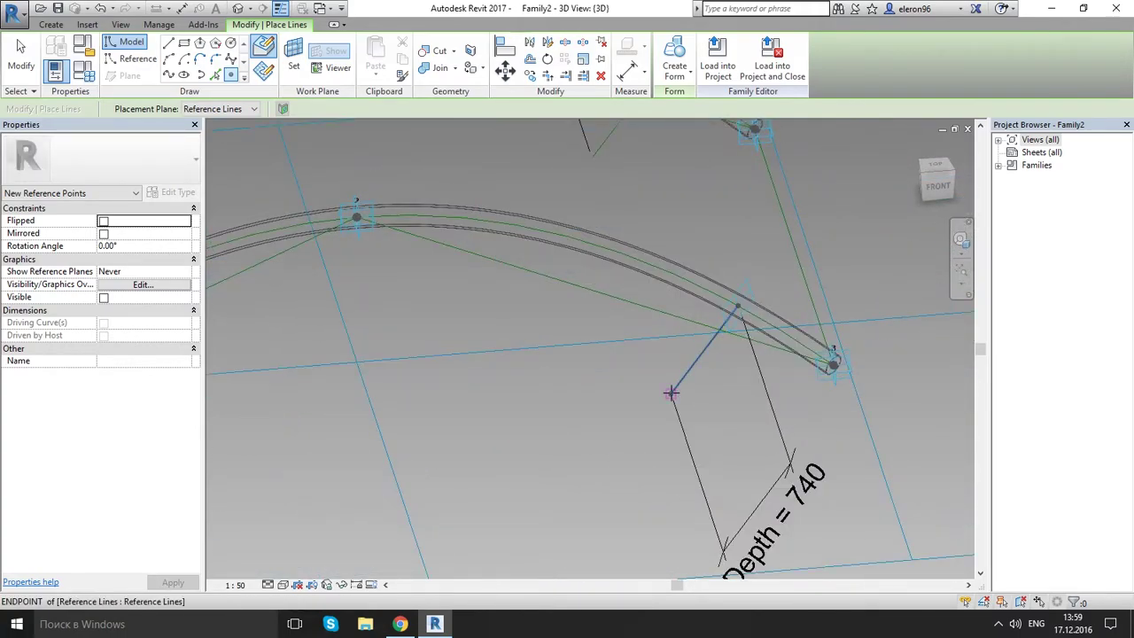
left_click(671, 392)
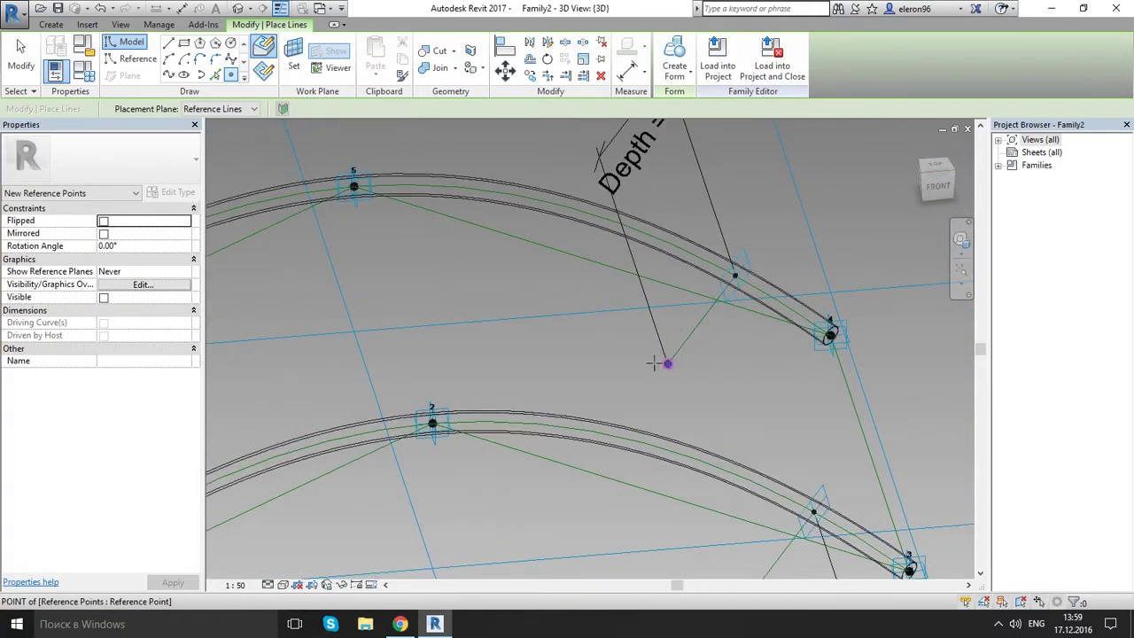
scroll(654, 363, "down", 3)
middle_click_drag(655, 363, 620, 345, "shift")
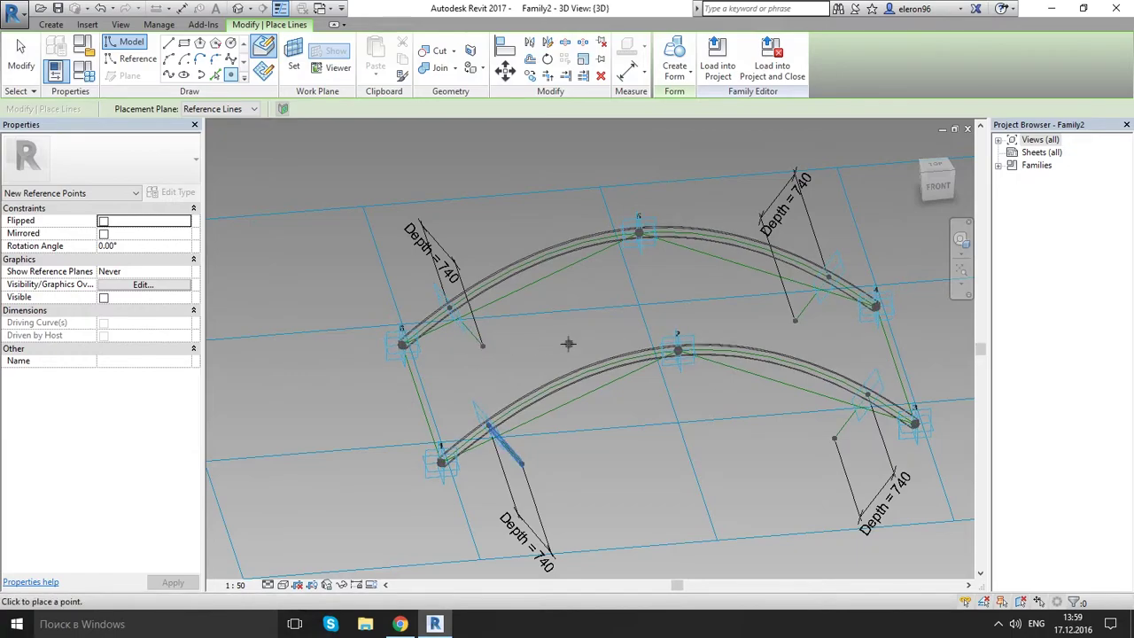
key("Escape")
key("Escape")
left_click(52, 27)
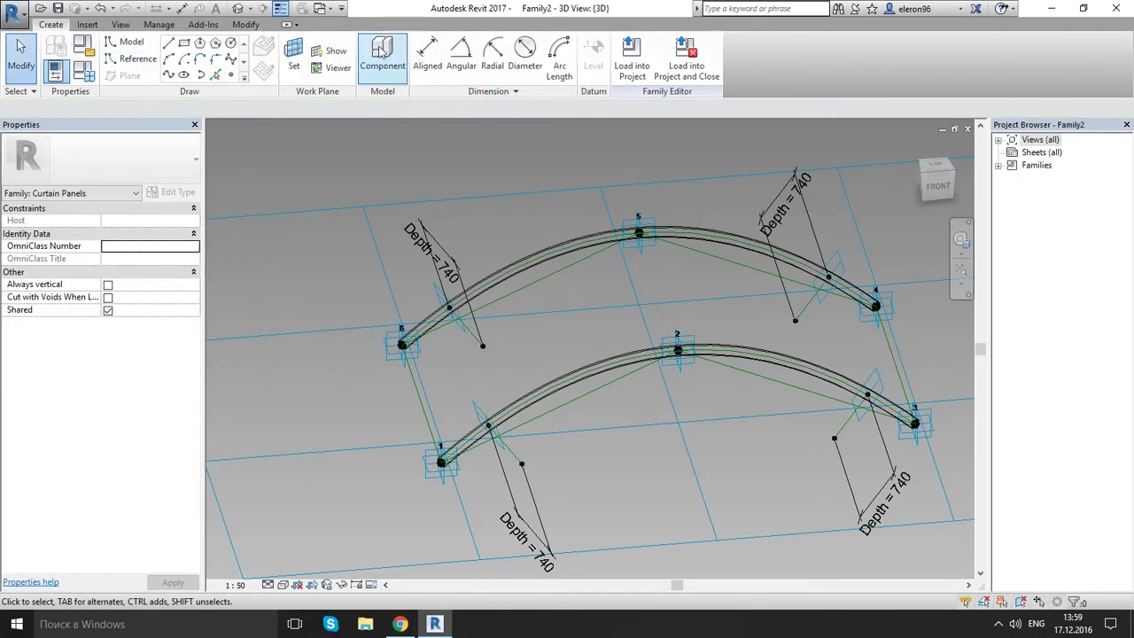
left_click(382, 55)
middle_click_drag(598, 381, 431, 248)
scroll(398, 311, "up", 2)
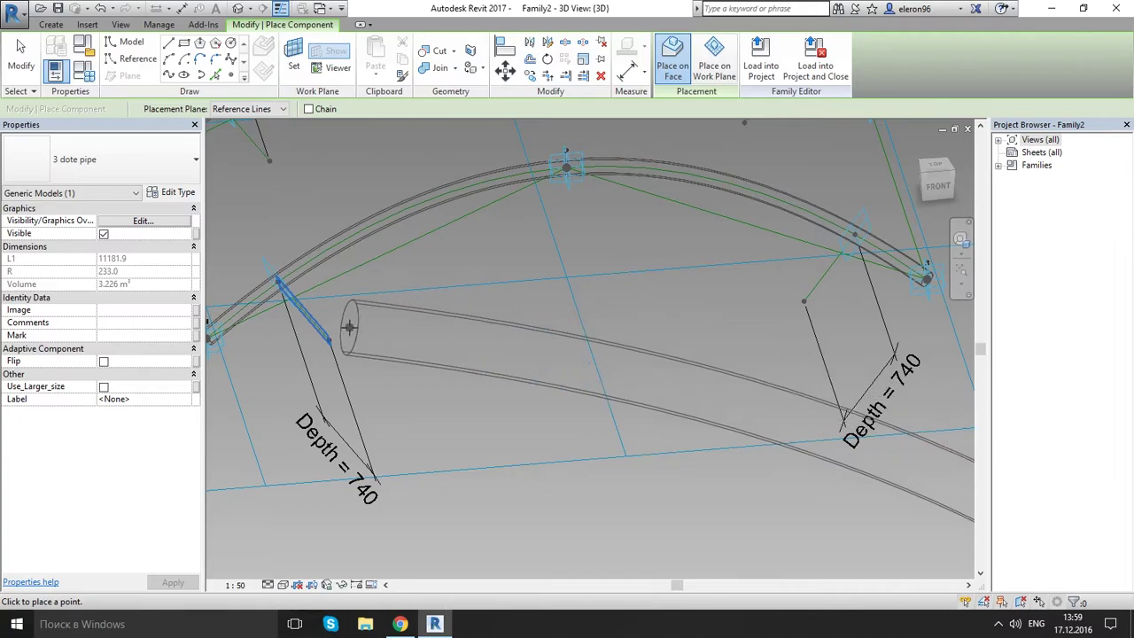
key("ctrl+z")
- Draw a reference line about 640 mm long straight down from point 5, using that point's vertical plane as work plane
middle_click_drag(692, 416, 688, 305, "shift")
scroll(628, 266, "up", 4)
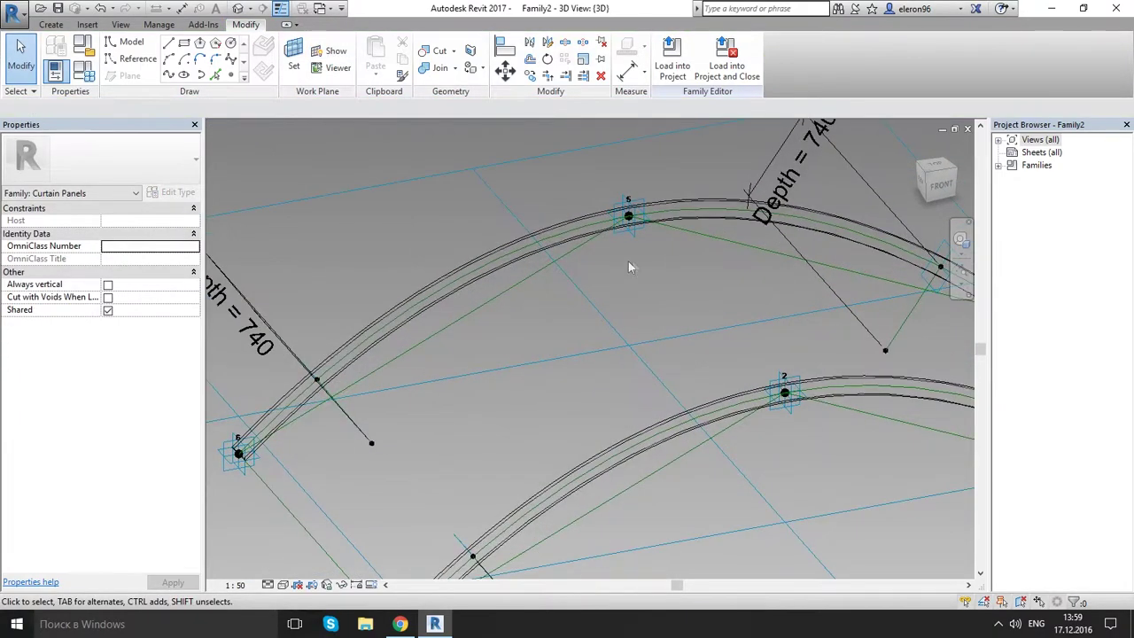
middle_click_drag(628, 267, 556, 343, "shift")
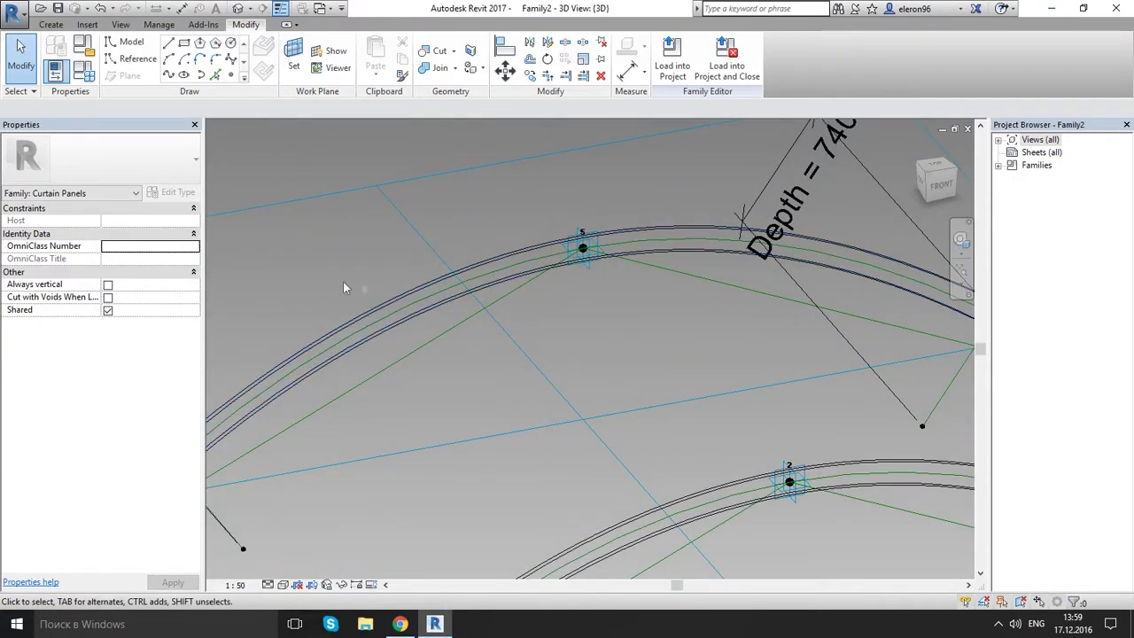
left_click(134, 61)
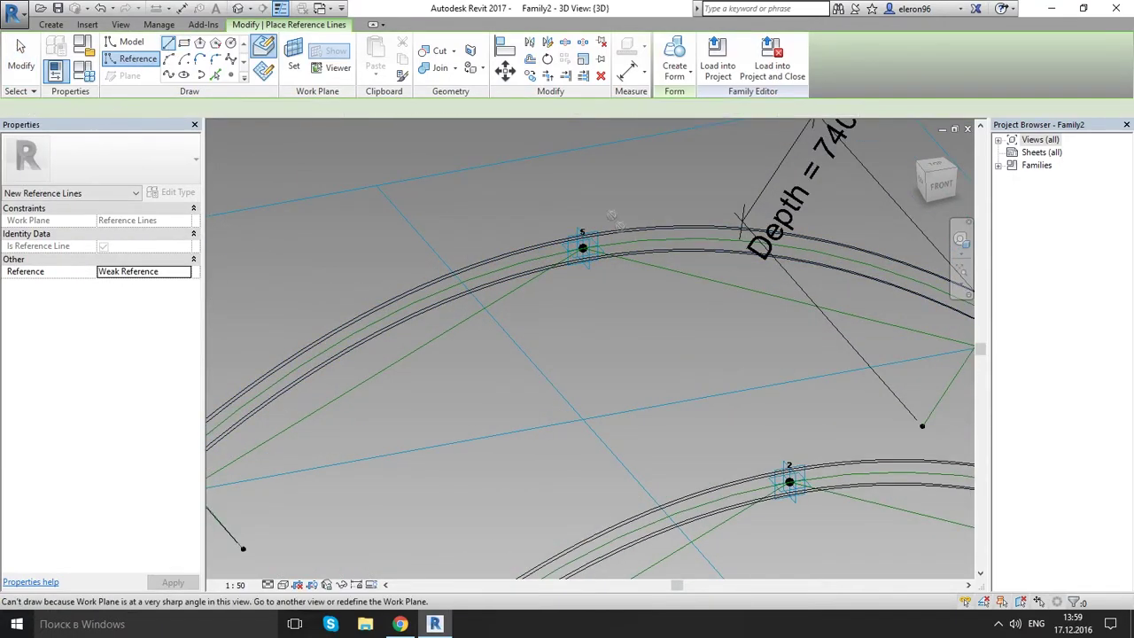
left_click(293, 58)
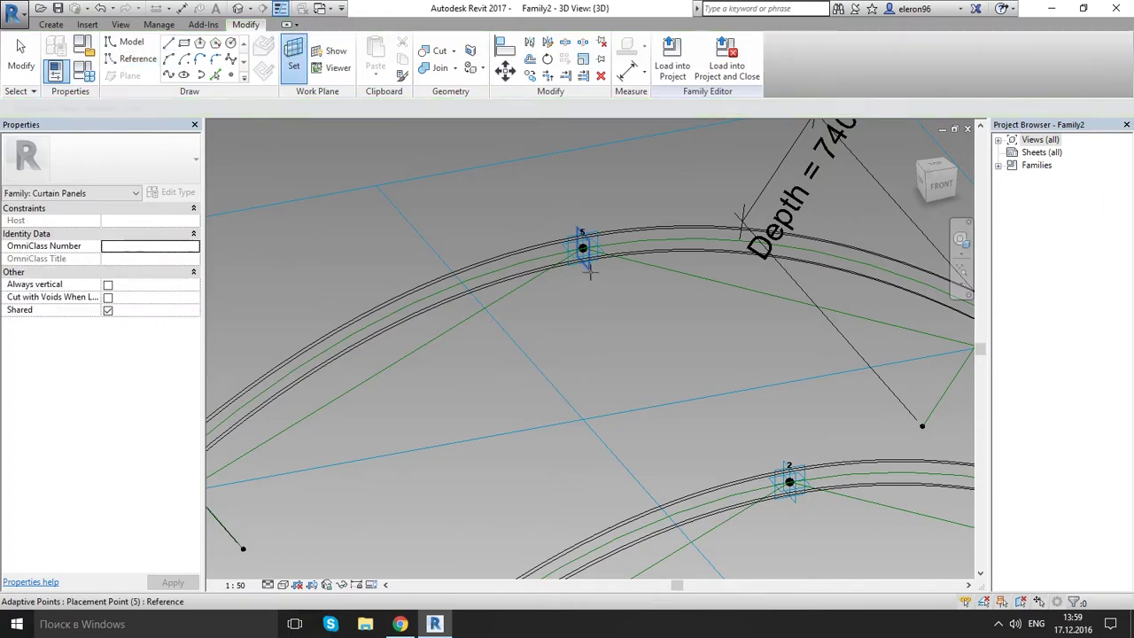
left_click(582, 248)
left_click(580, 247)
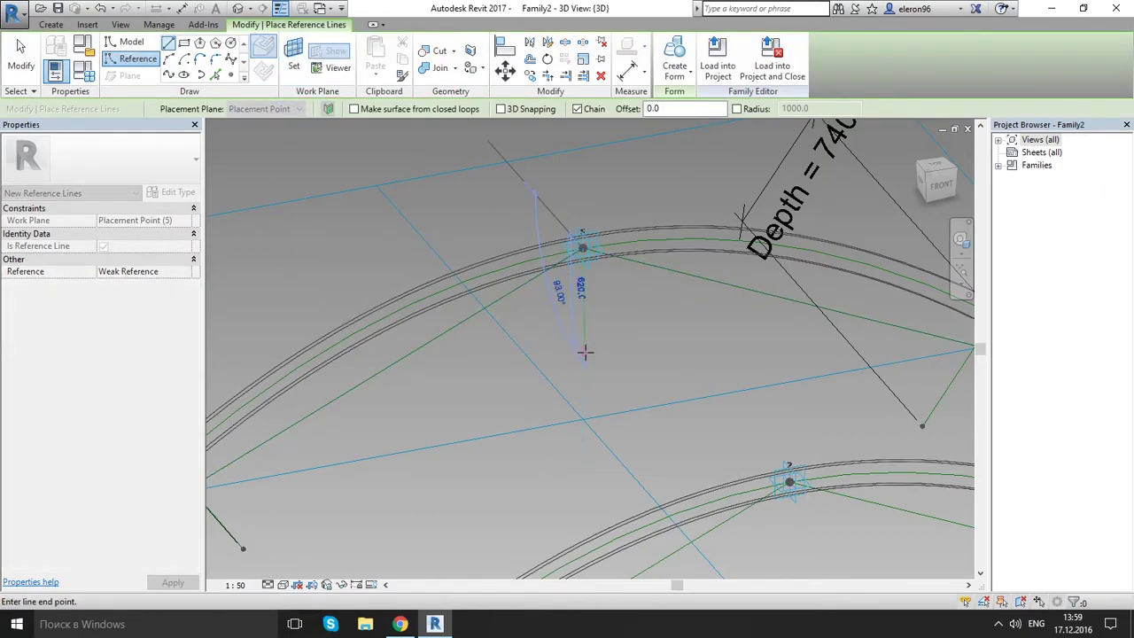
left_click(585, 349)
key("Escape")
key("Escape")
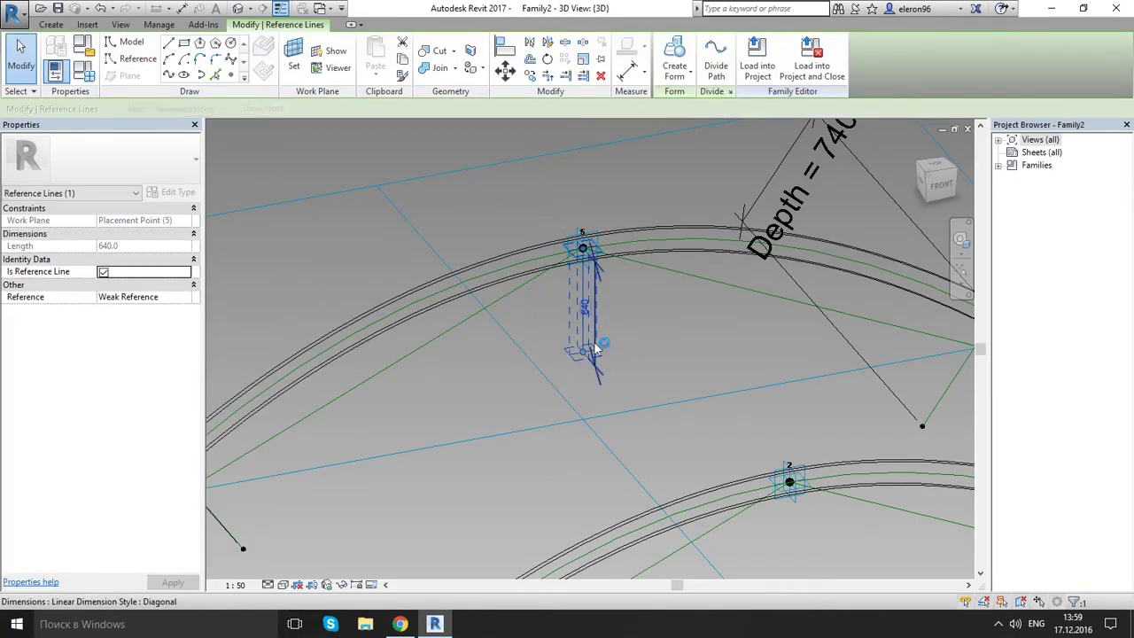
- Make the length dimension of the reference line at point 5 permanent, clear of the arch, and label it Depth
left_click_drag(590, 343, 417, 210)
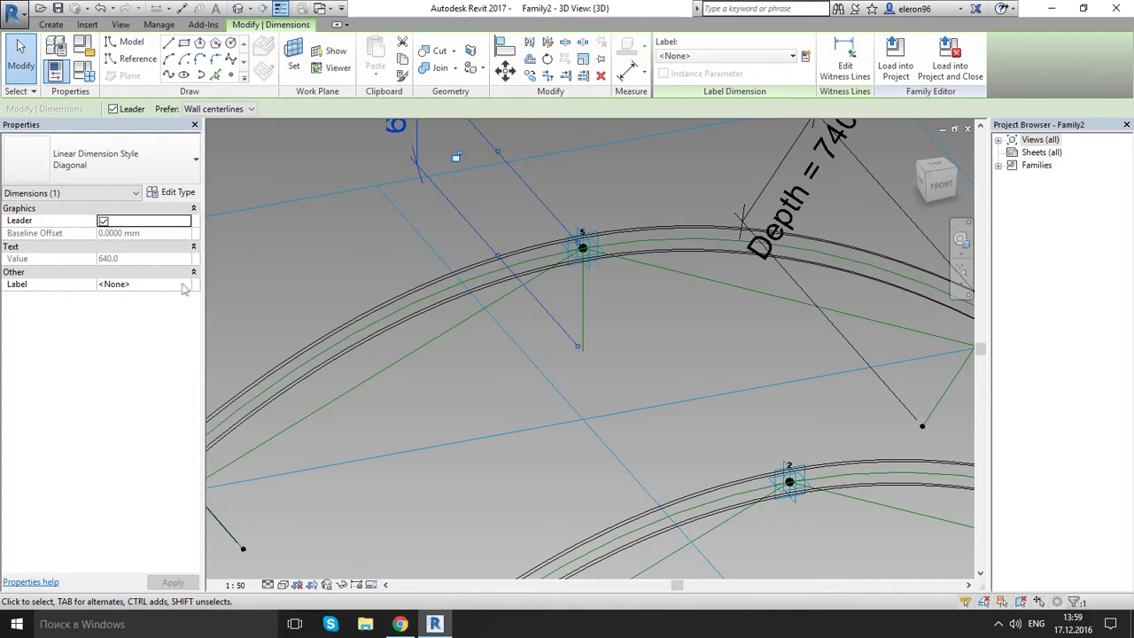
left_click(183, 285)
left_click(110, 309)
left_click(518, 372)
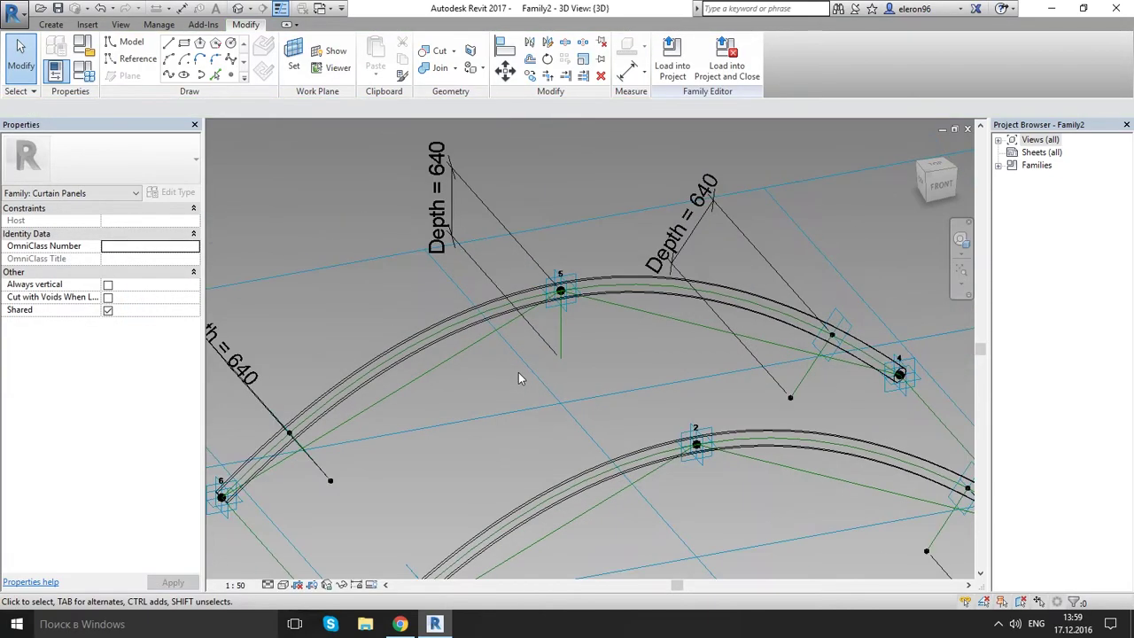
- Change the Depth parameter from type to instance and set its value to 750
scroll(518, 372, "down", 4)
middle_click_drag(674, 467, 576, 410)
scroll(576, 410, "up", 5)
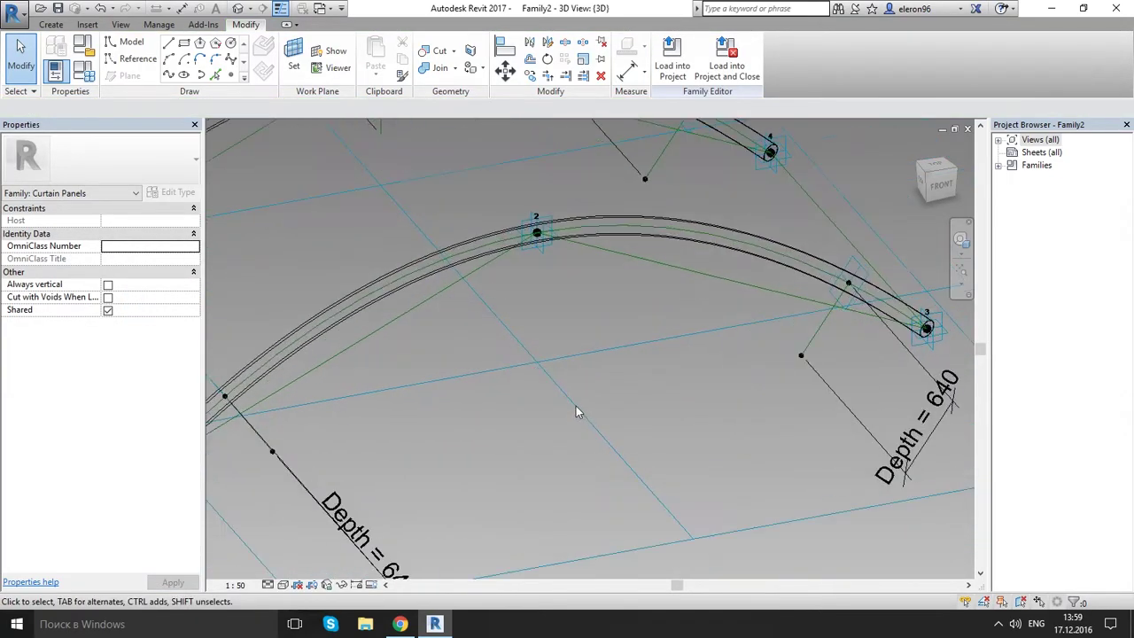
left_click(86, 77)
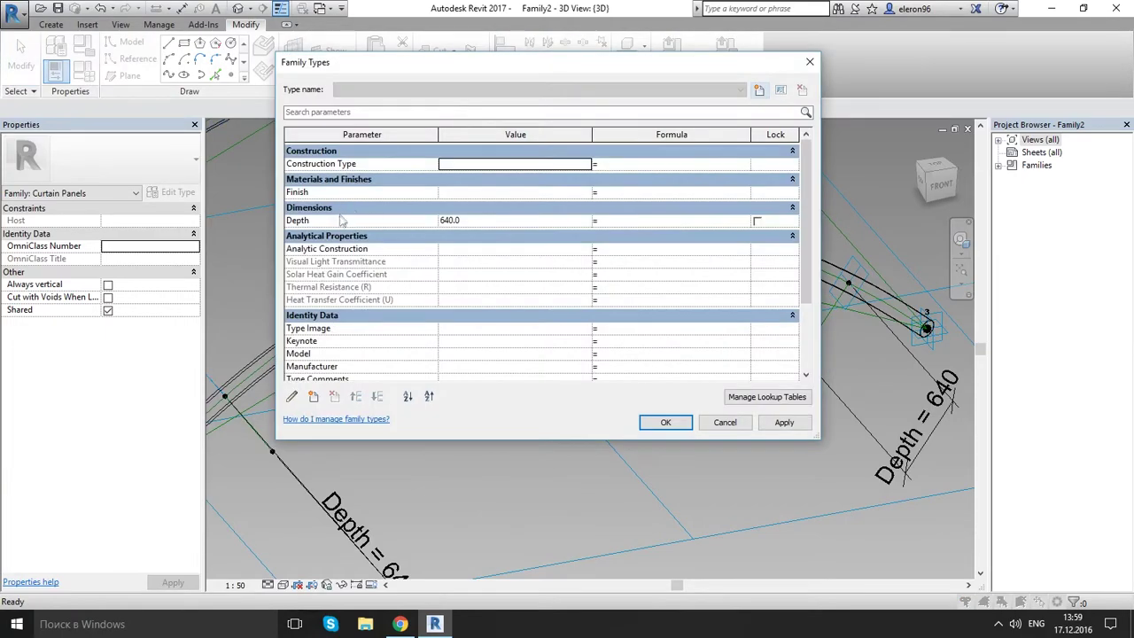
left_click(342, 221)
left_click(292, 396)
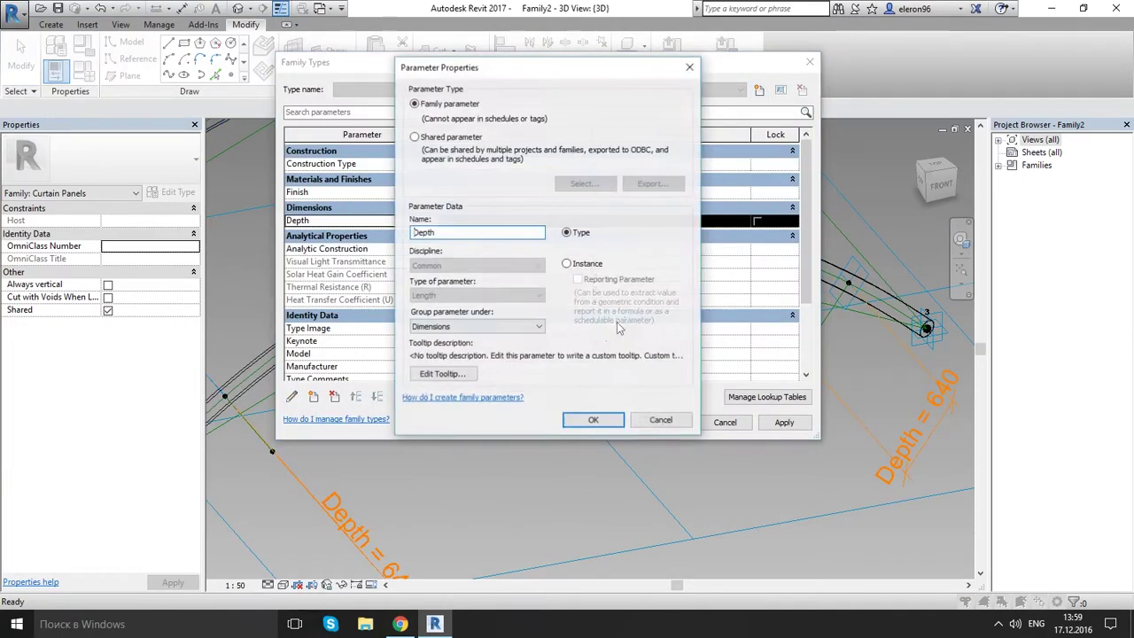
left_click(573, 264)
left_click(592, 421)
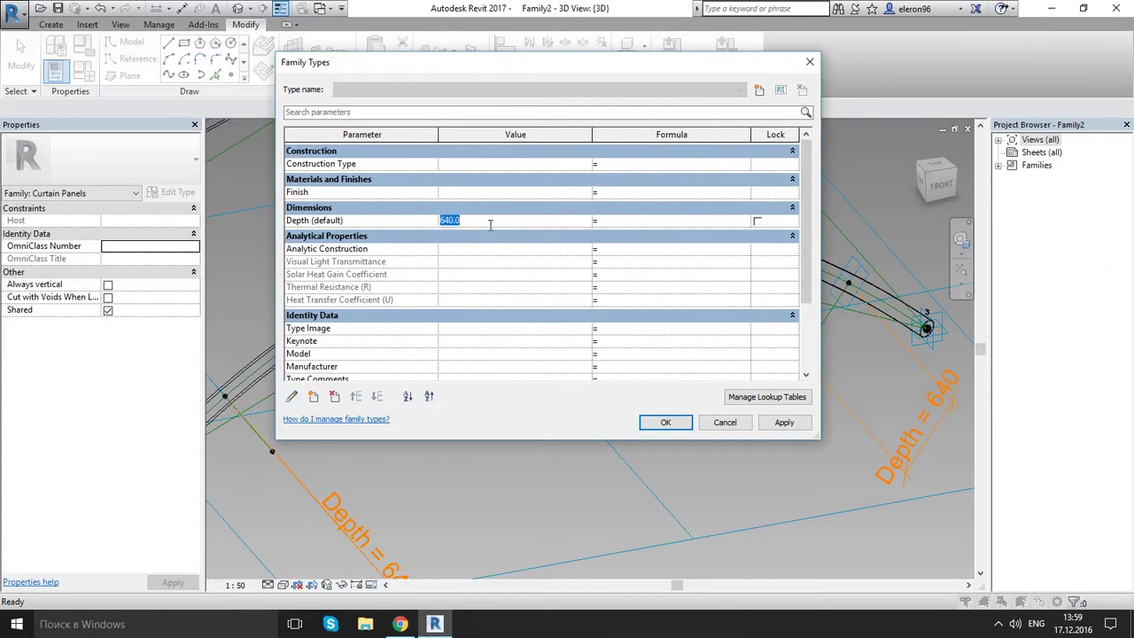
left_click(664, 423)
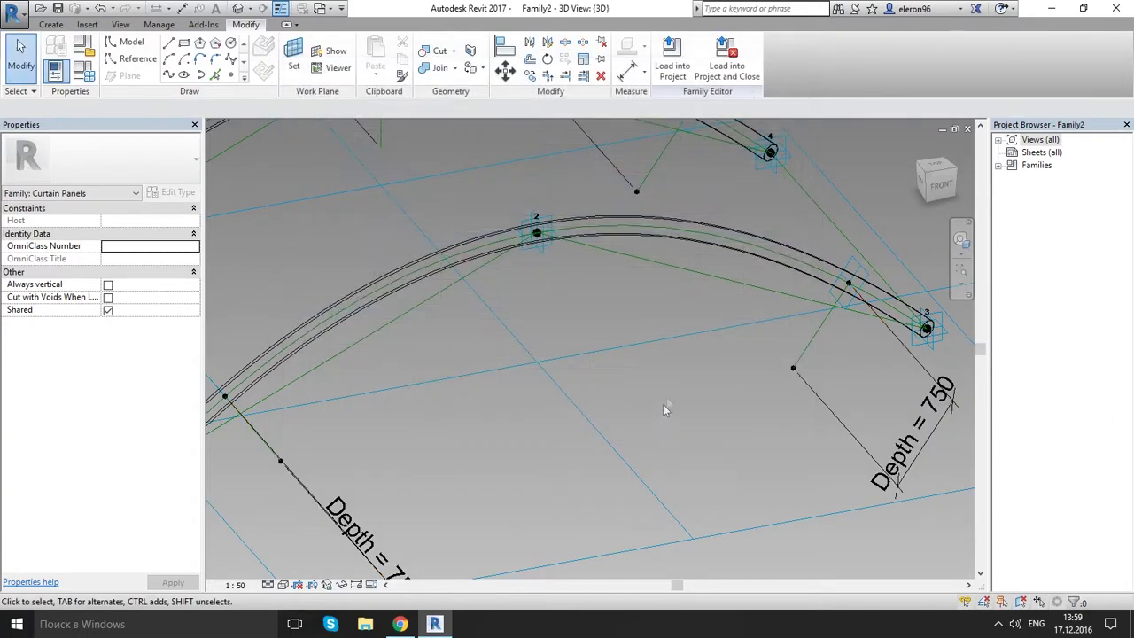
- Draw a reference line about 1000 mm long straight down from point 2, hosted on that point's vertical plane
left_click(167, 46)
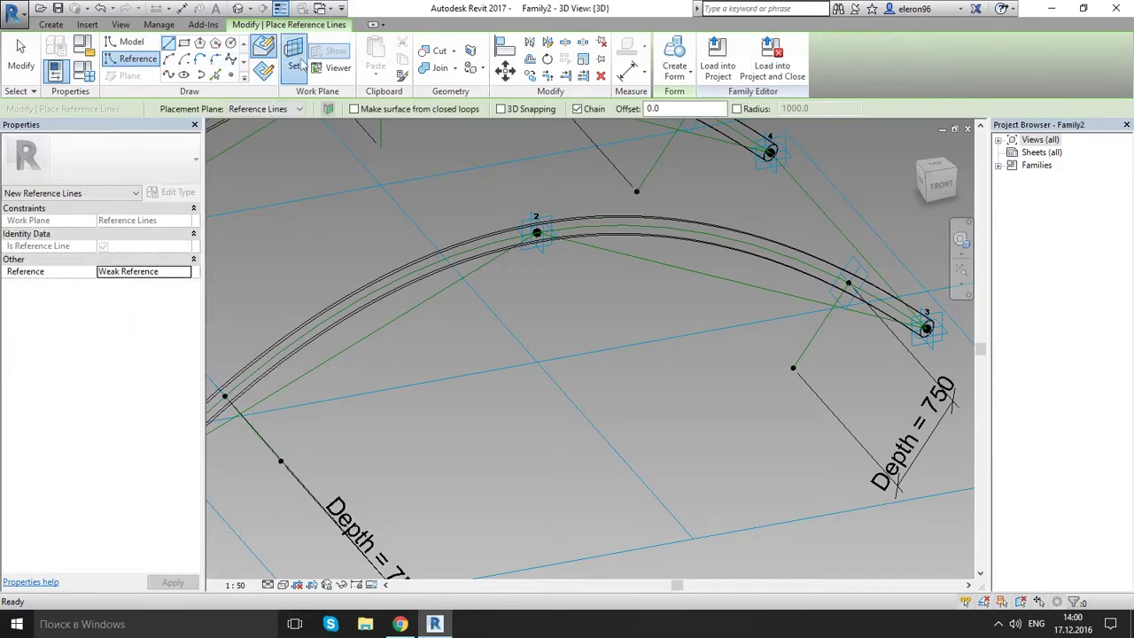
left_click(537, 232)
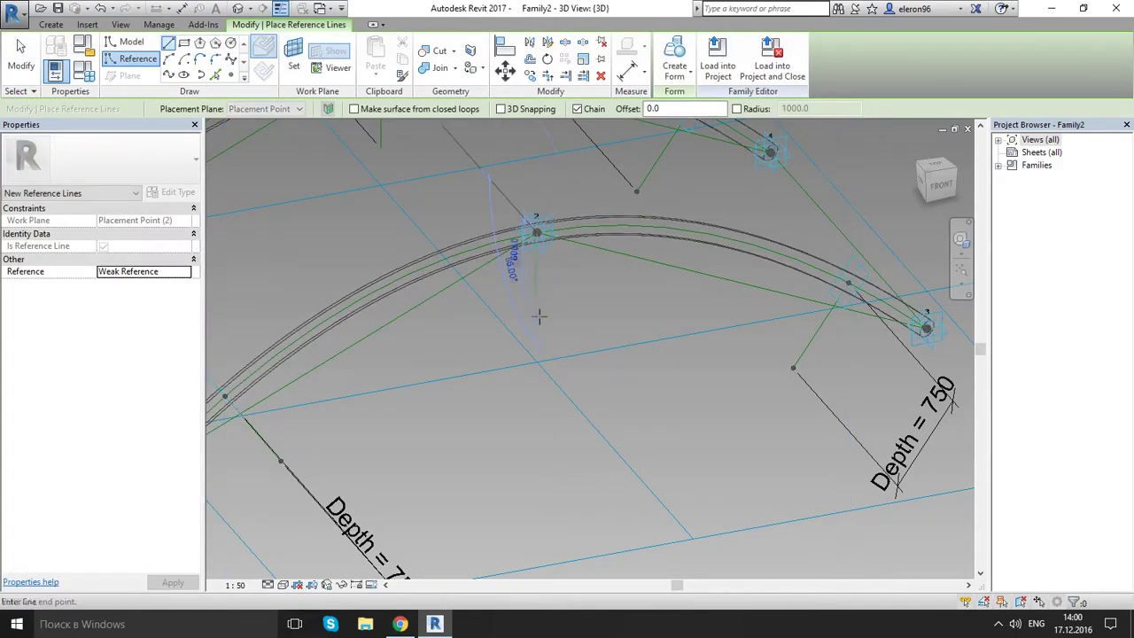
left_click(538, 352)
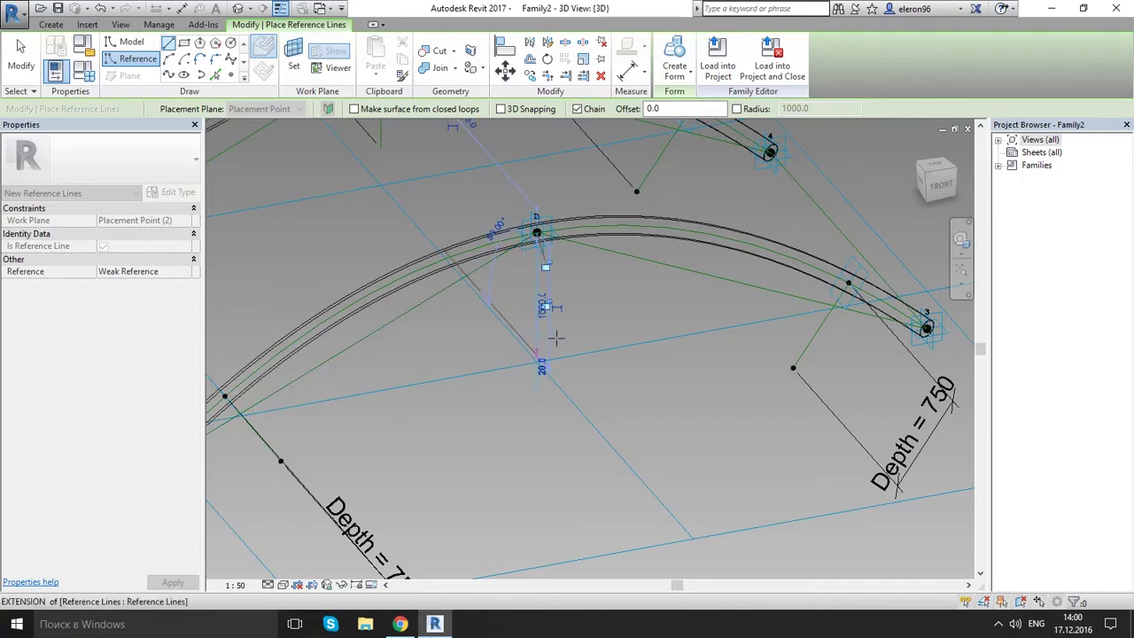
key("Escape")
key("Escape")
- Make the length dimension of the reference line at point 2 permanent, well clear of the arch, and label it Depth
left_click(537, 322)
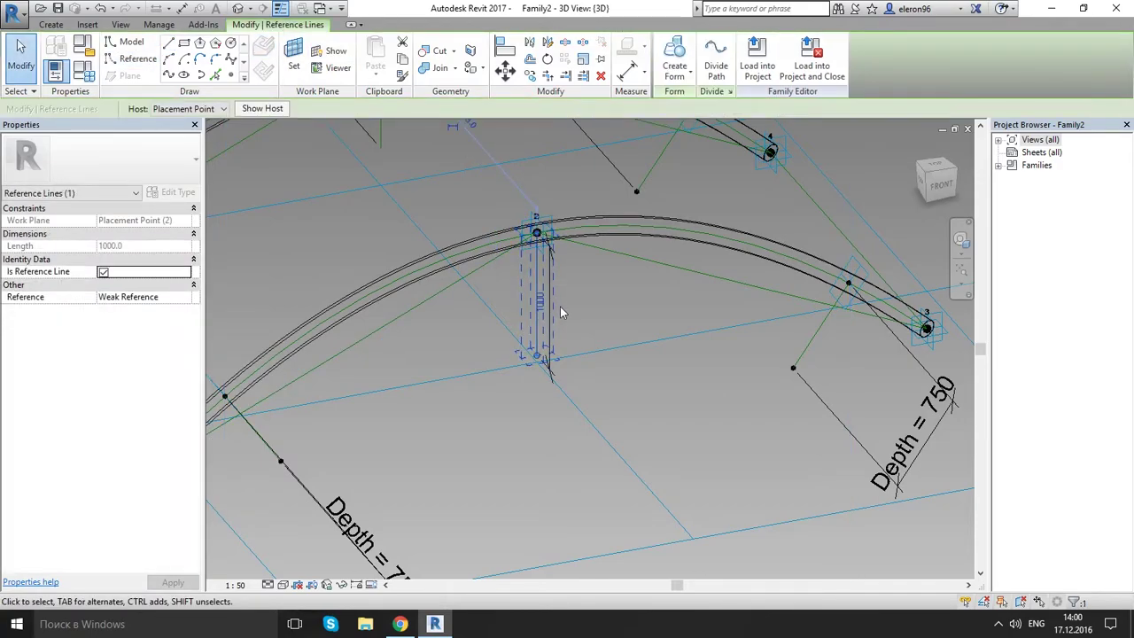
left_click(539, 302)
left_click(550, 342)
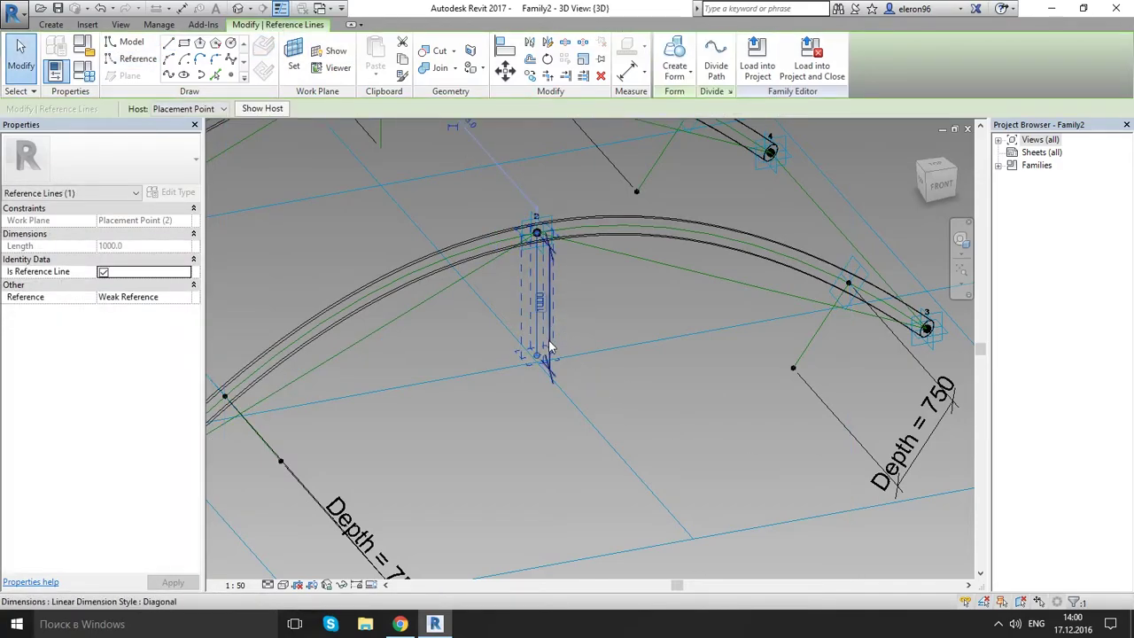
left_click_drag(550, 345, 728, 483)
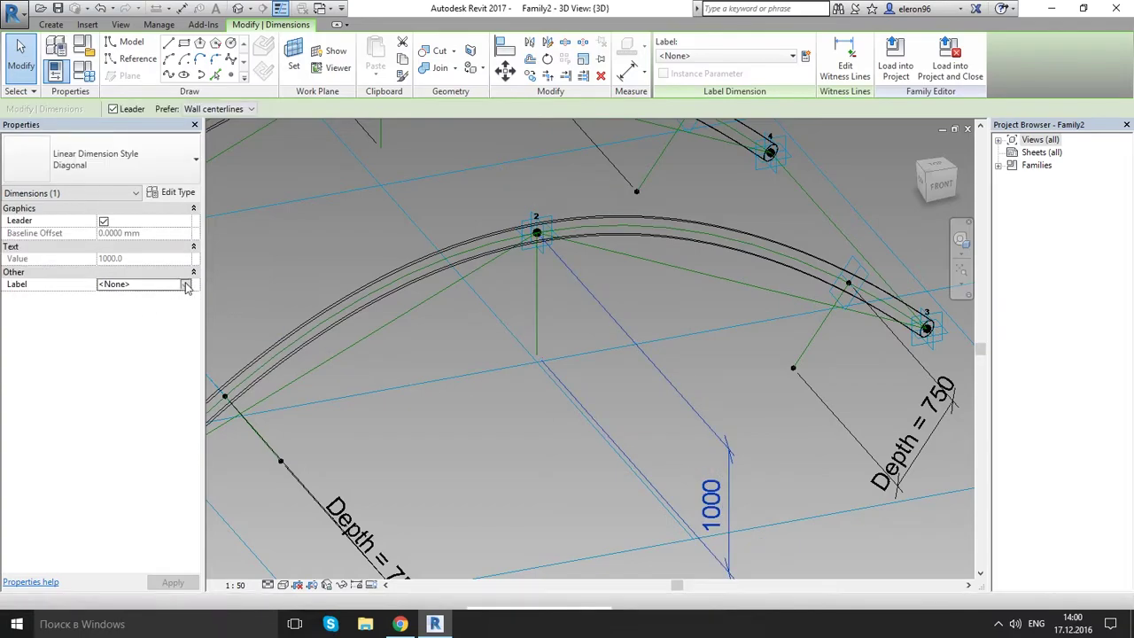
left_click(141, 283)
left_click(117, 306)
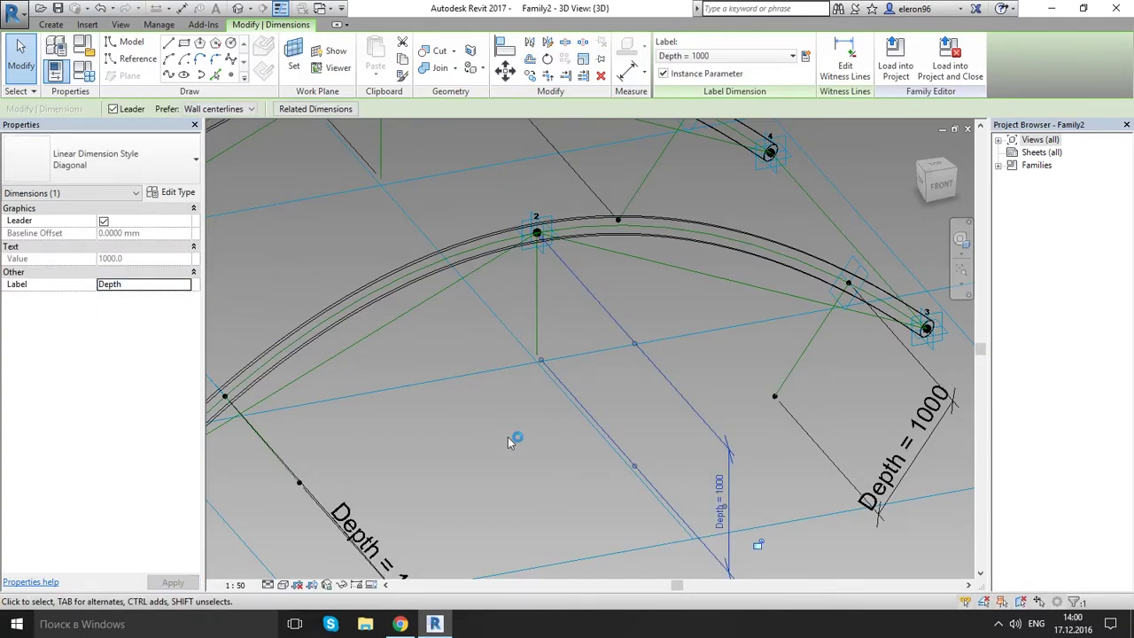
- Set the family's Depth parameter to 750
left_click(514, 437)
left_click(84, 73)
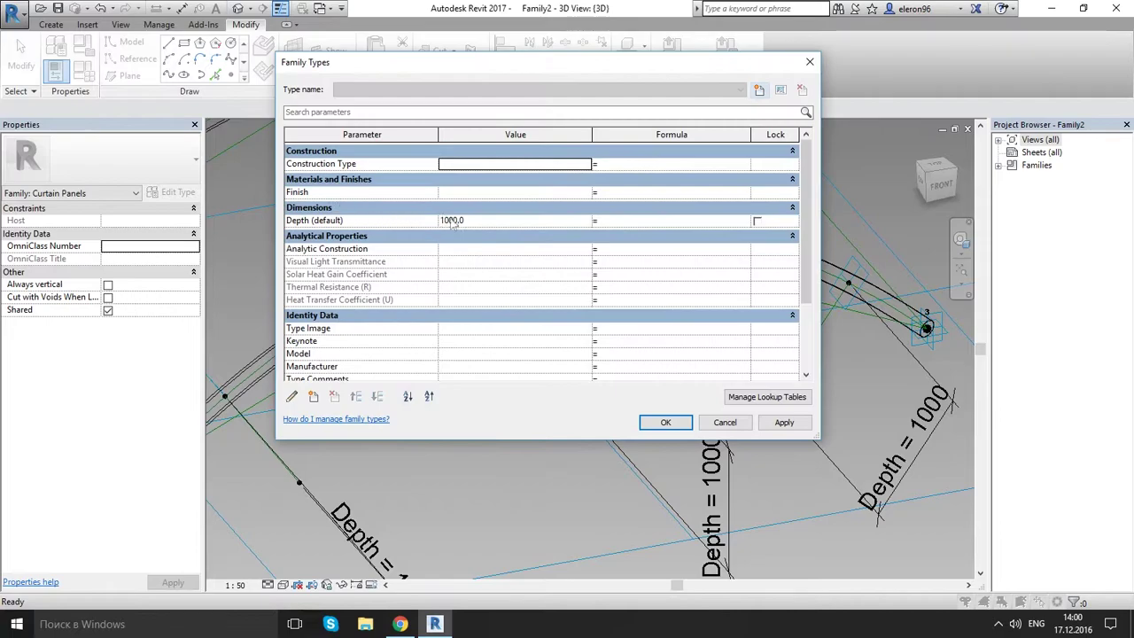
left_click(479, 221)
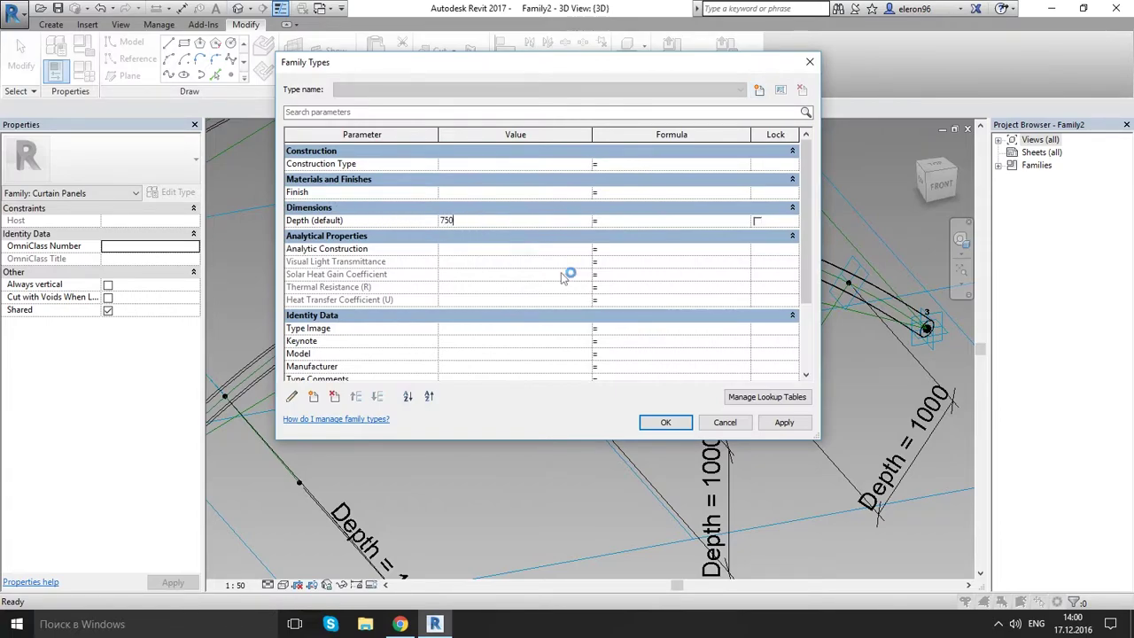
left_click(664, 422)
scroll(559, 405, "down", 3)
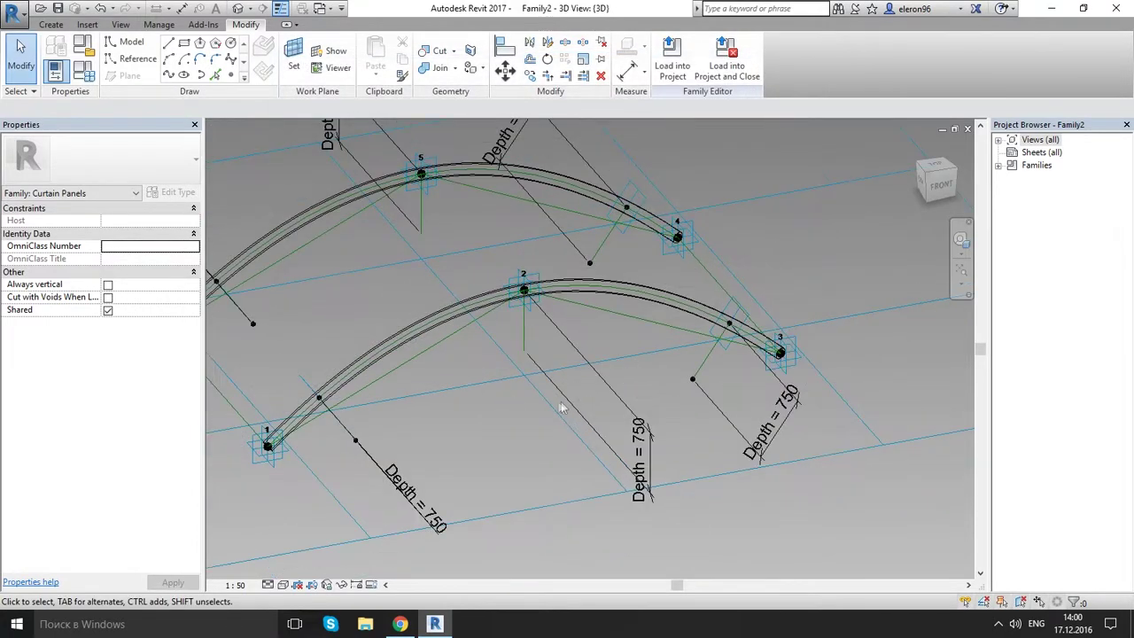
left_click(230, 75)
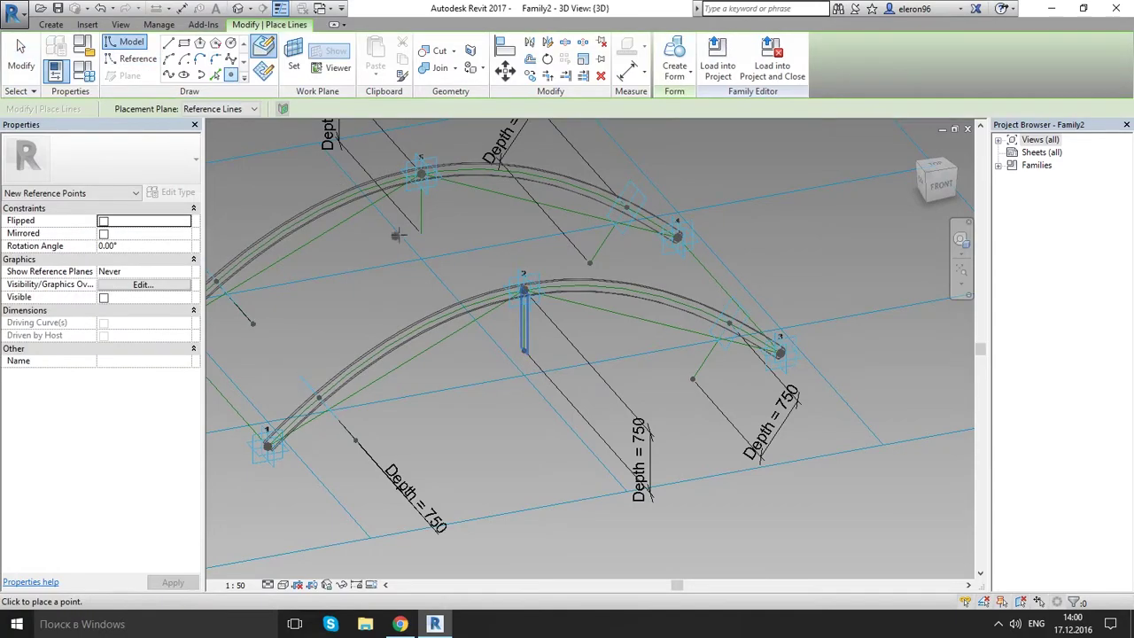
key("Escape")
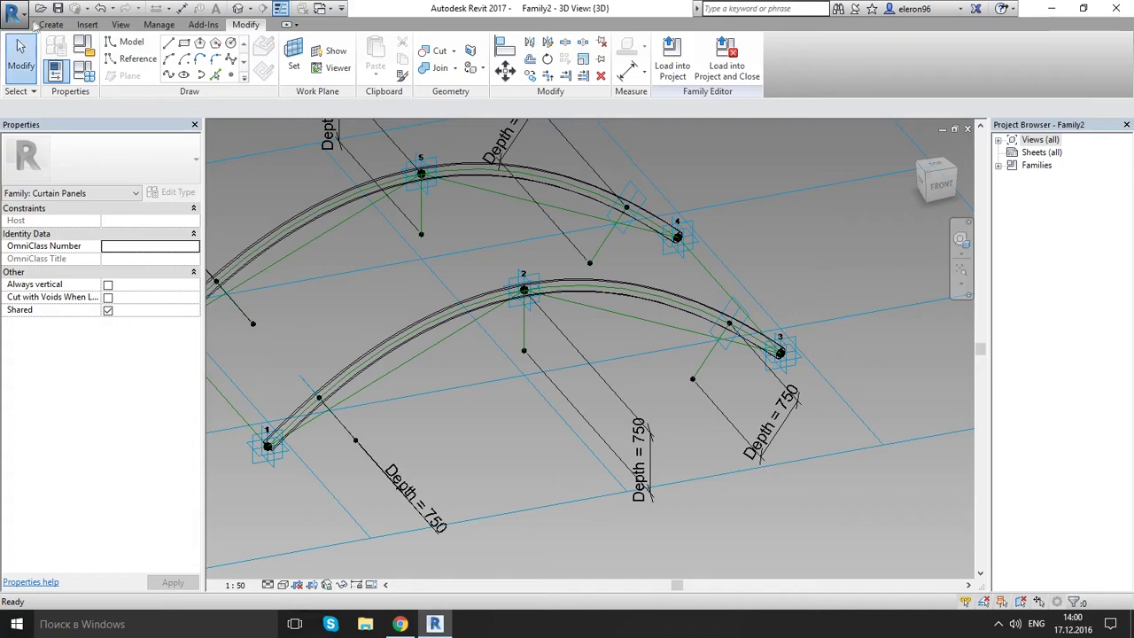
left_click(58, 8)
left_click(764, 189)
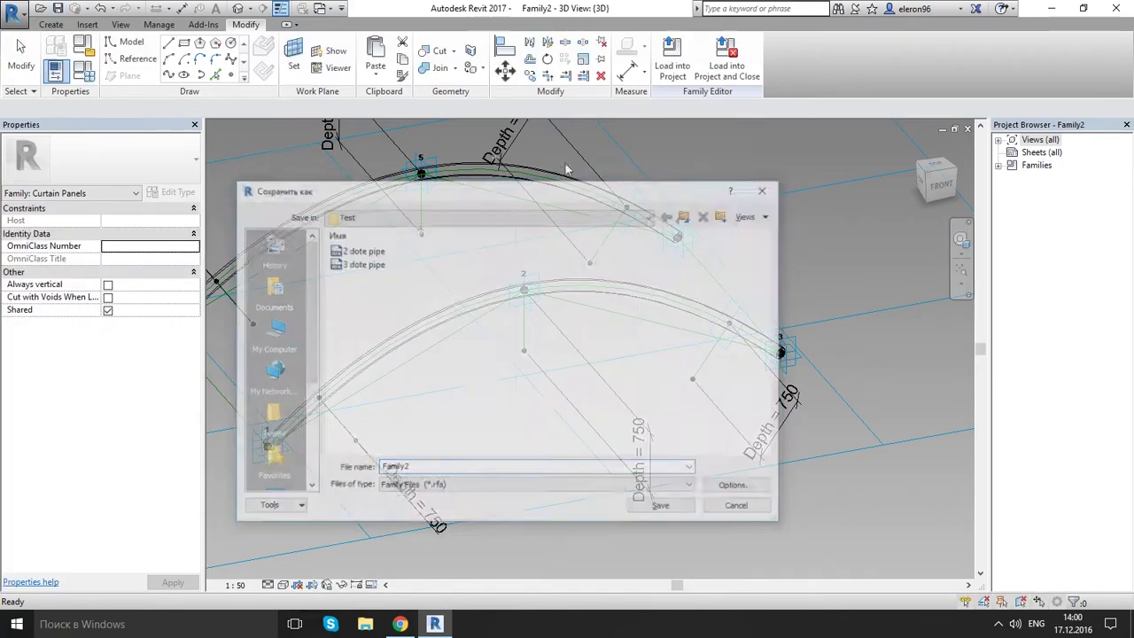
- Place a 3 dote pipe component beneath each arch through the lower end points of its three Depth reference lines
left_click(51, 24)
left_click(375, 53)
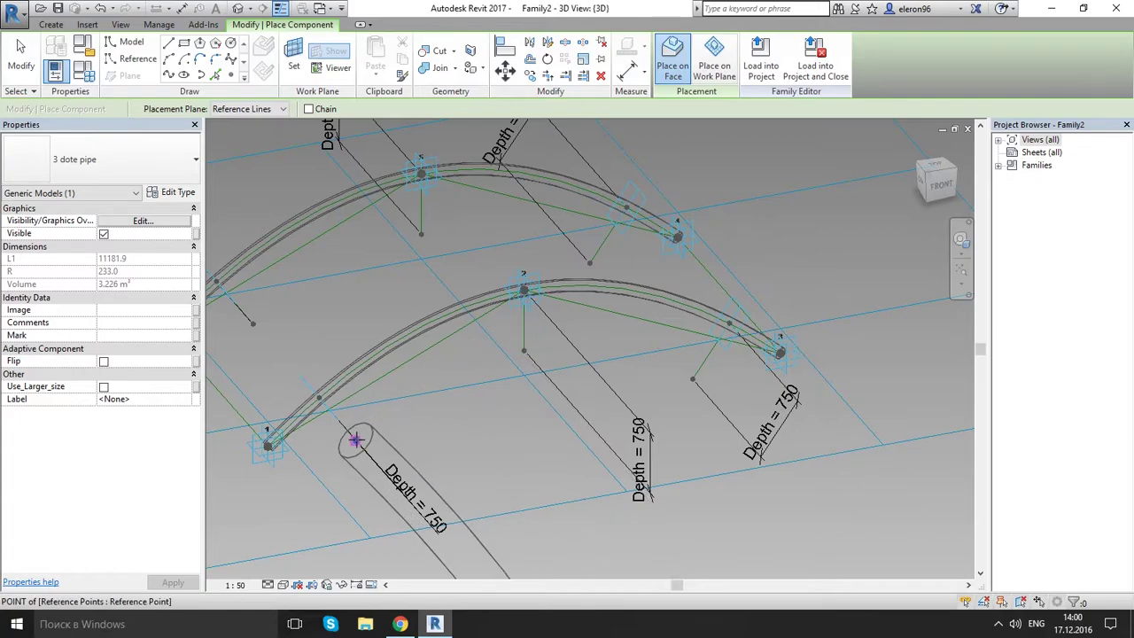
left_click(525, 350)
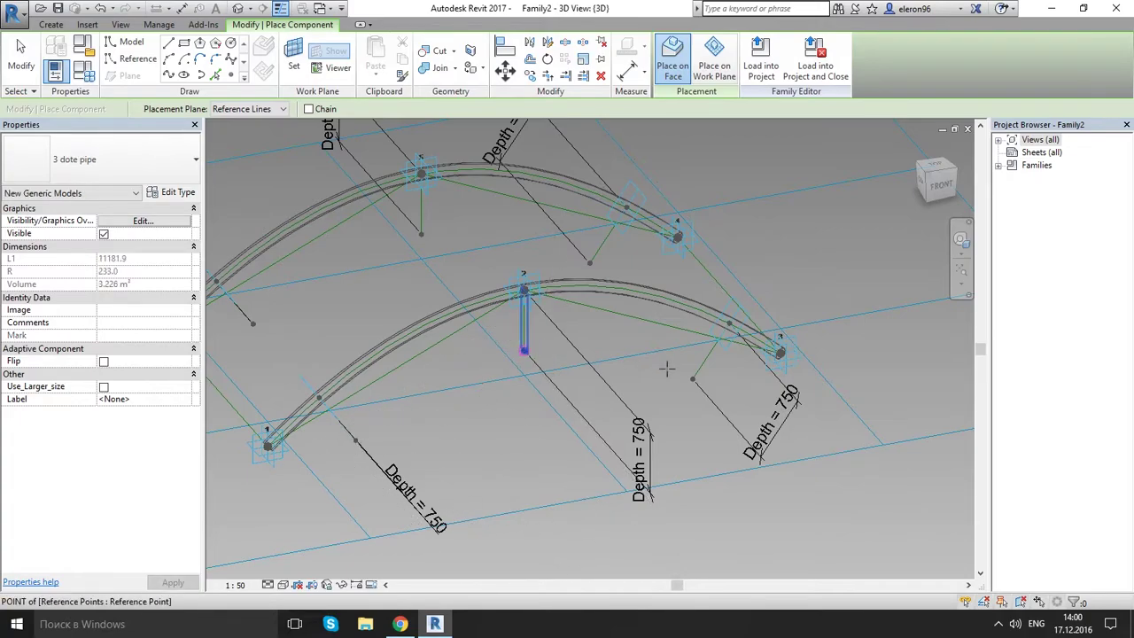
left_click(691, 379)
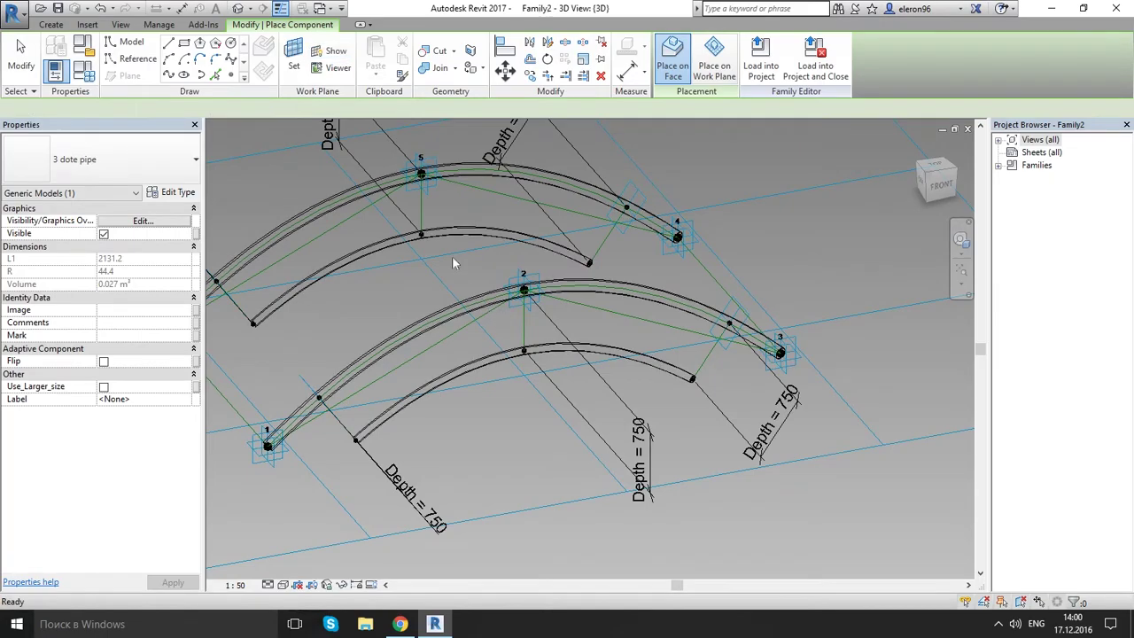
key("Escape")
- Set Show Reference Planes to Always for the three lower reference points beneath the back arch
middle_click_drag(664, 295, 532, 332, "shift")
scroll(434, 349, "up", 1)
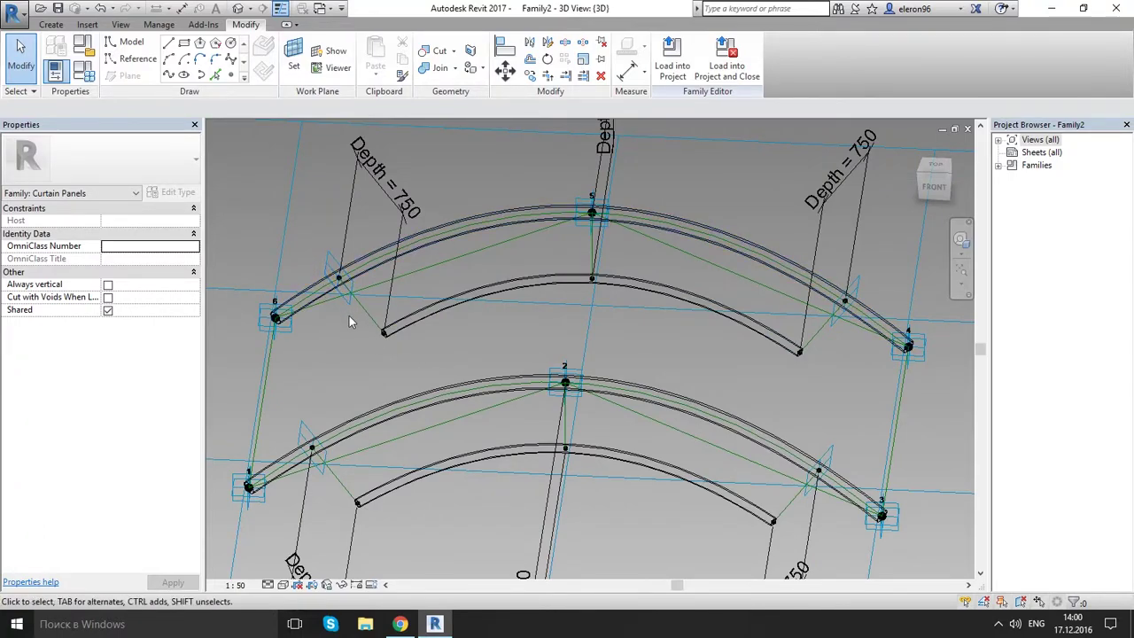
left_click(414, 313)
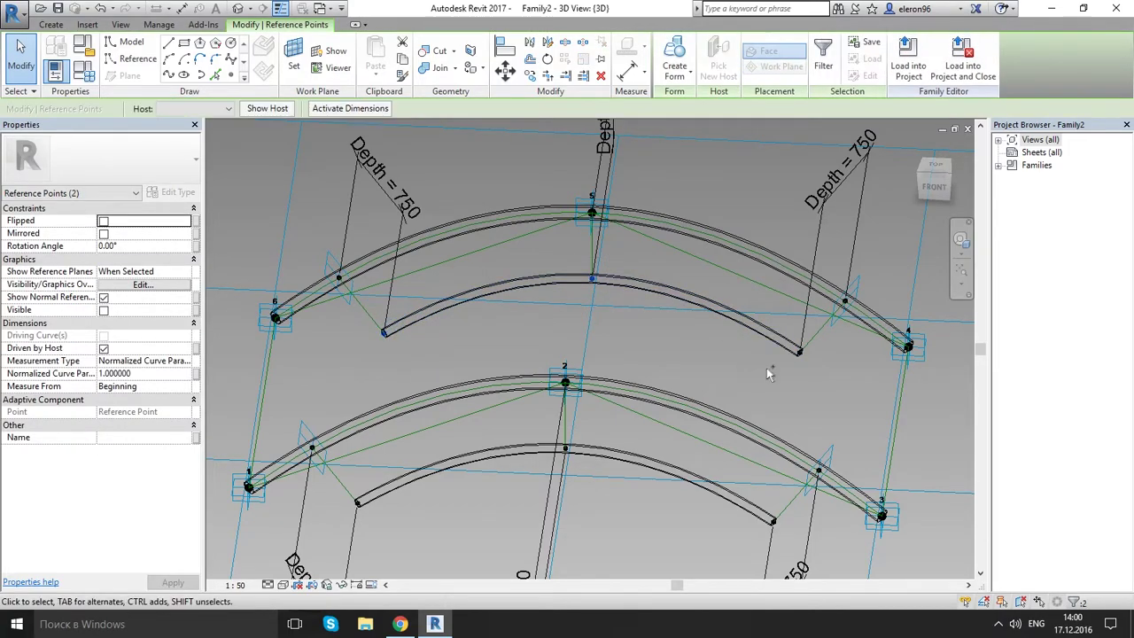
left_click_drag(767, 369, 824, 340, "ctrl")
left_click(186, 272)
left_click(118, 305)
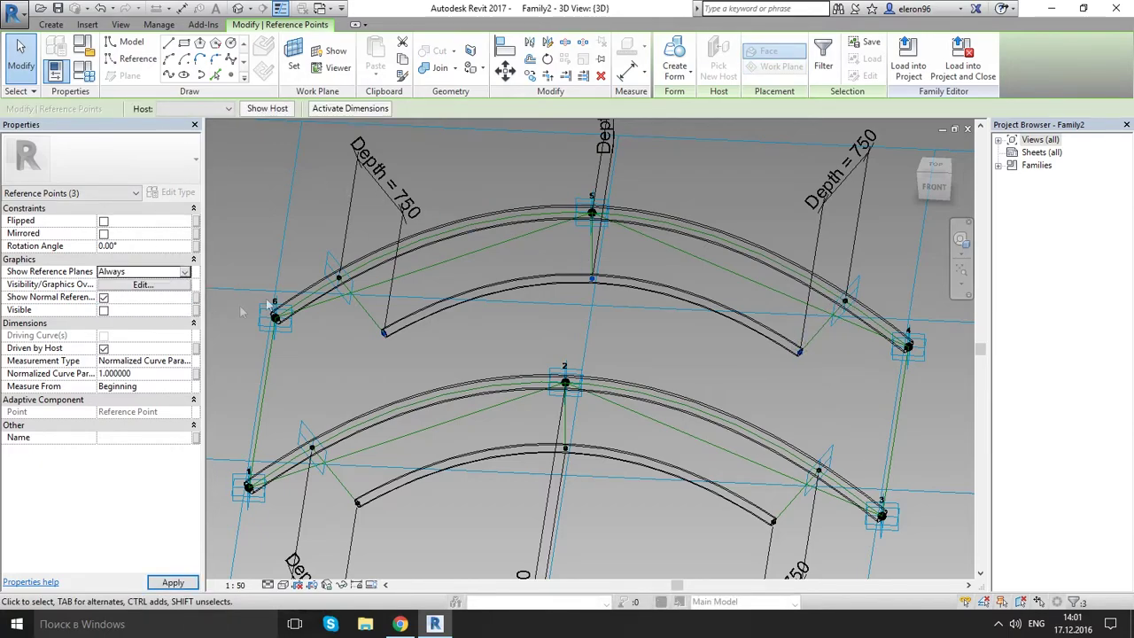
left_click(247, 203)
- Set Show Reference Planes to Always for the three lower reference points beneath the front arch
scroll(265, 230, "down", 1)
middle_click_drag(469, 392, 478, 293)
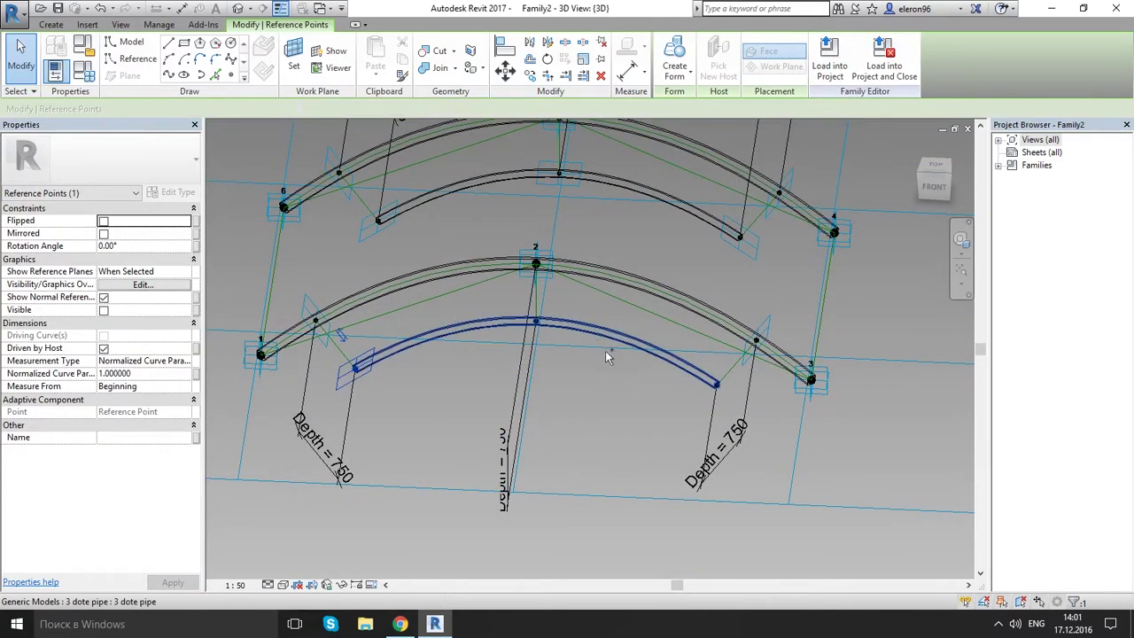
left_click(552, 374)
left_click_drag(315, 395, 387, 340)
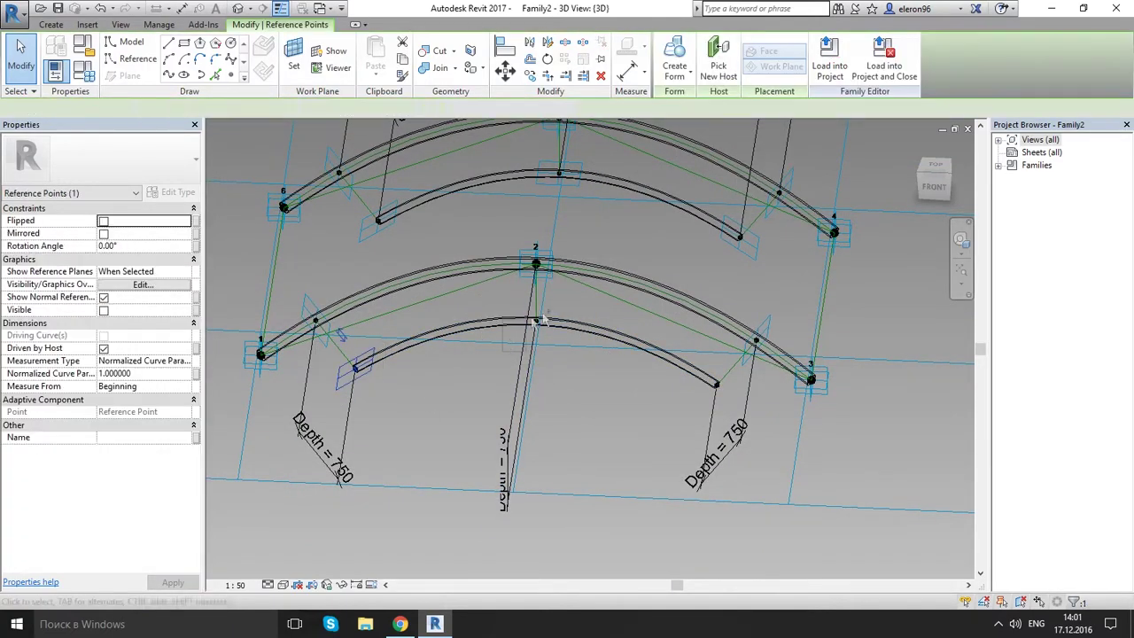
left_click_drag(531, 324, 599, 298, "ctrl")
left_click_drag(685, 398, 775, 375, "ctrl")
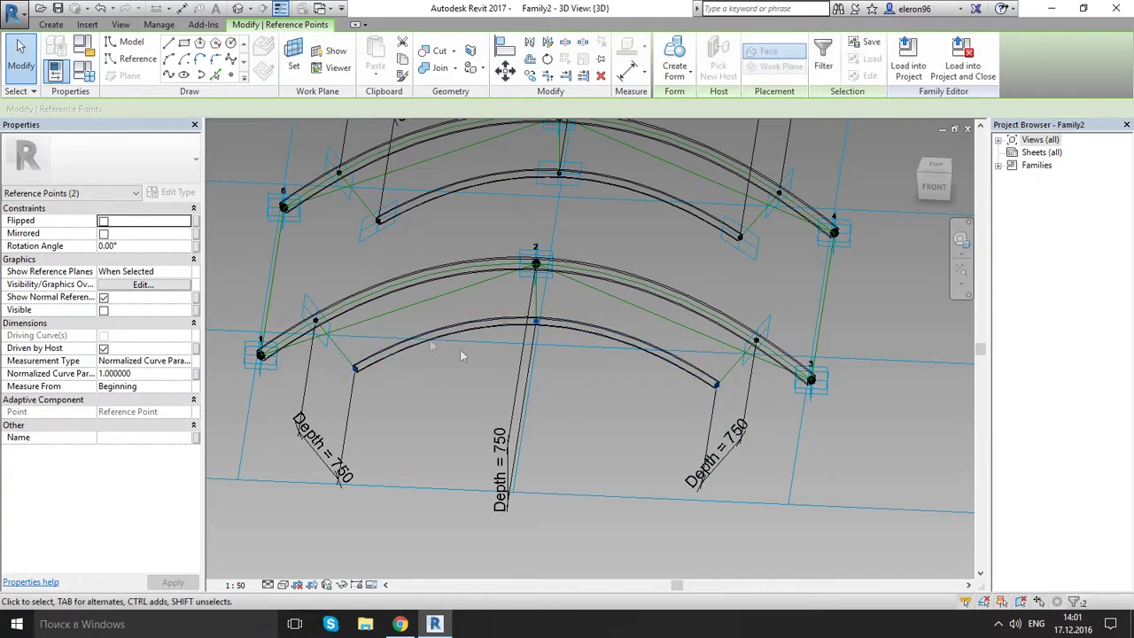
left_click(186, 273)
left_click(155, 311)
left_click(612, 407)
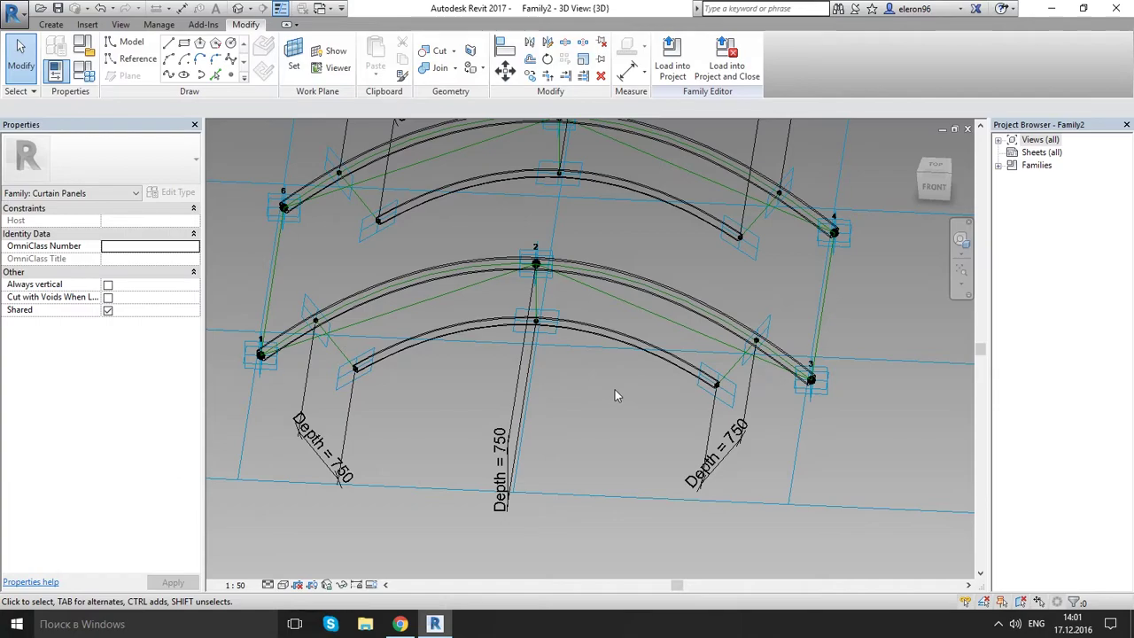
- Create a spline between the back arch's two lower reference points, beneath point 5 and near point 4
middle_click_drag(534, 213, 491, 284)
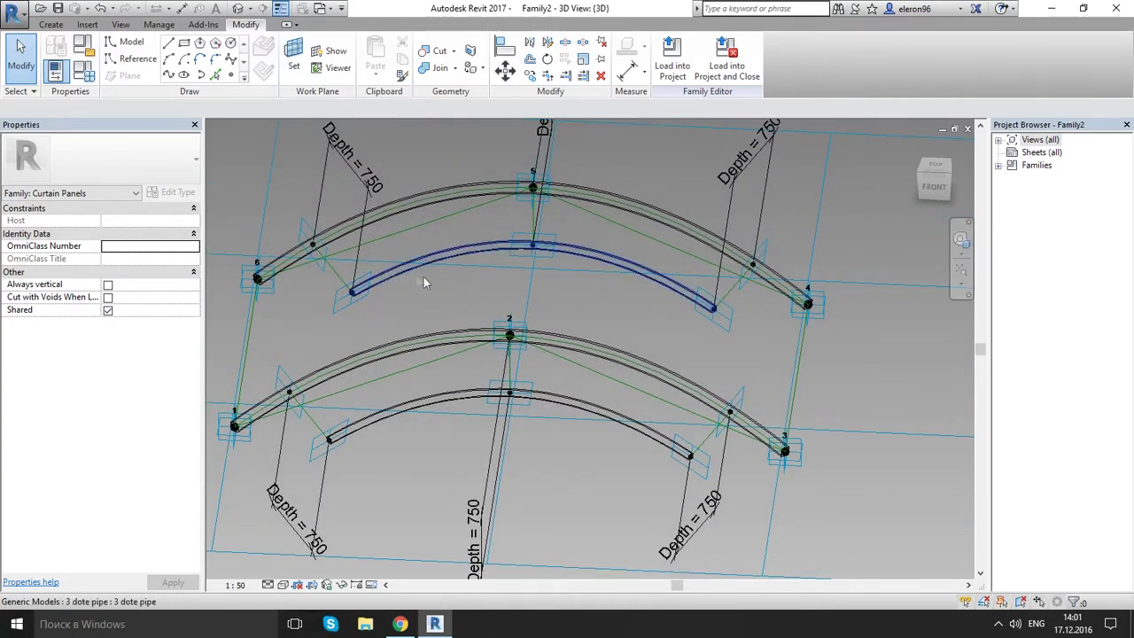
left_click(555, 229)
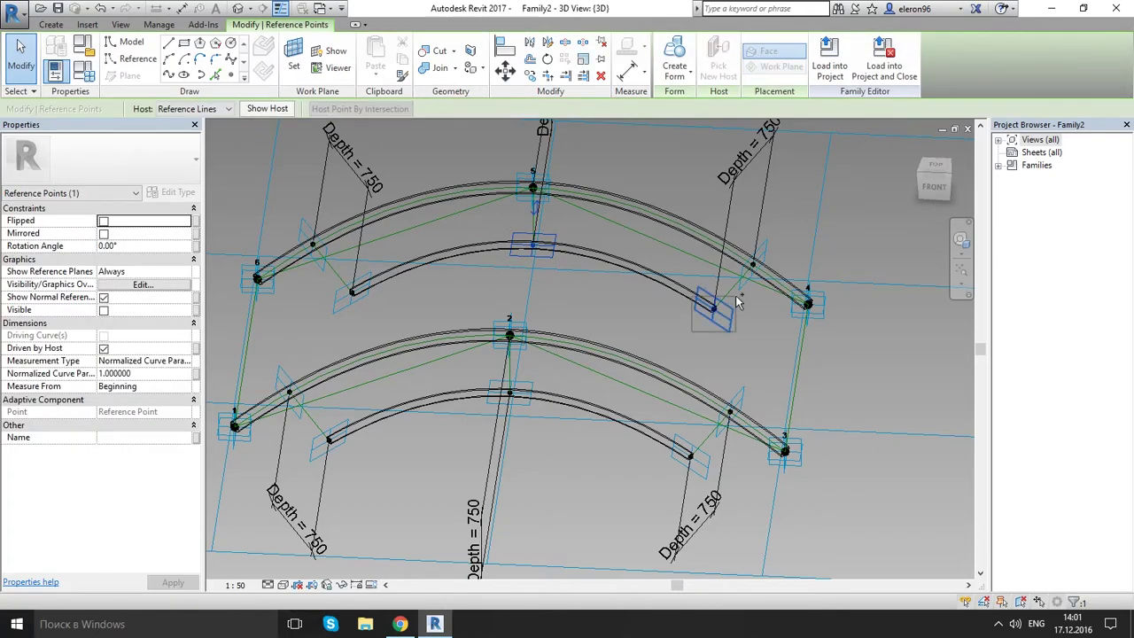
left_click(722, 304, "ctrl")
left_click(168, 78)
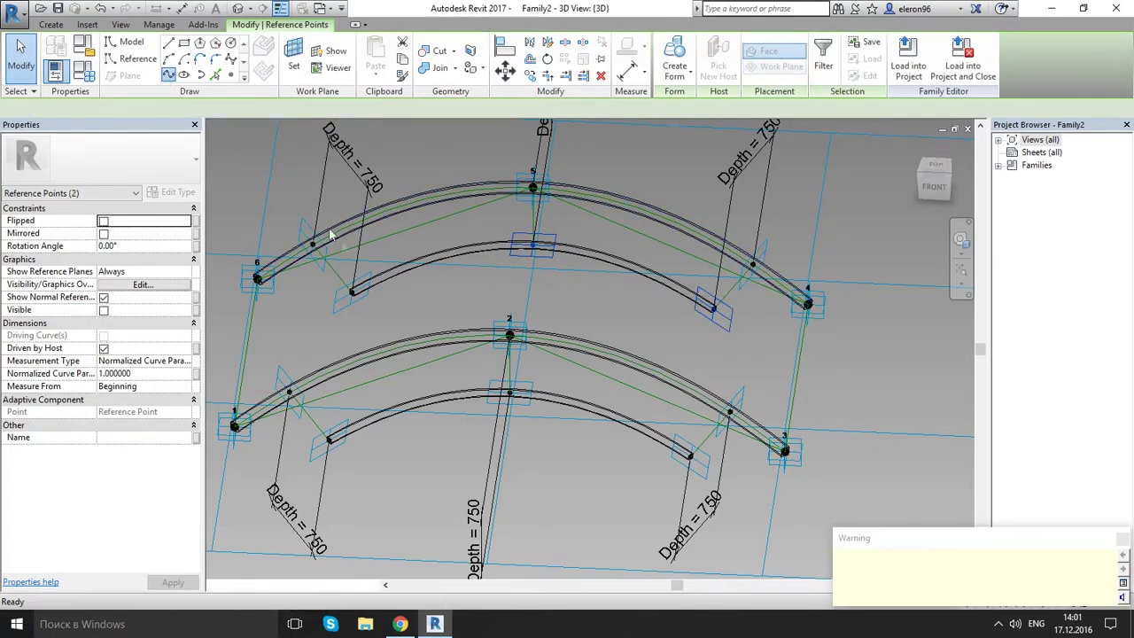
left_click(447, 292)
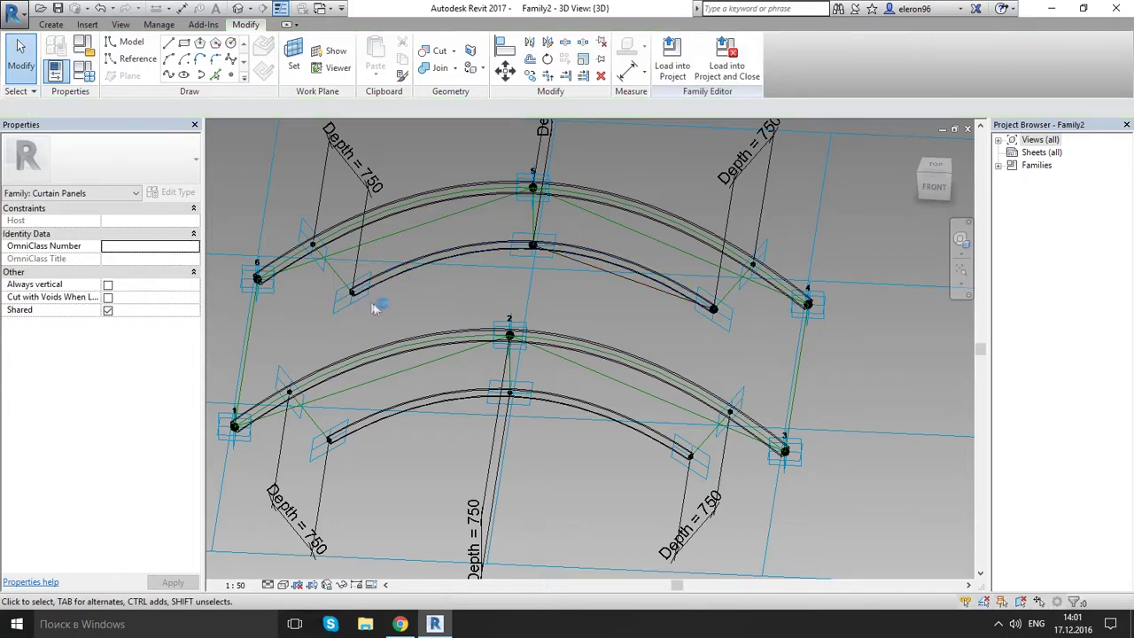
- Create a spline through all three lower reference points beneath the back arch
left_click(352, 292)
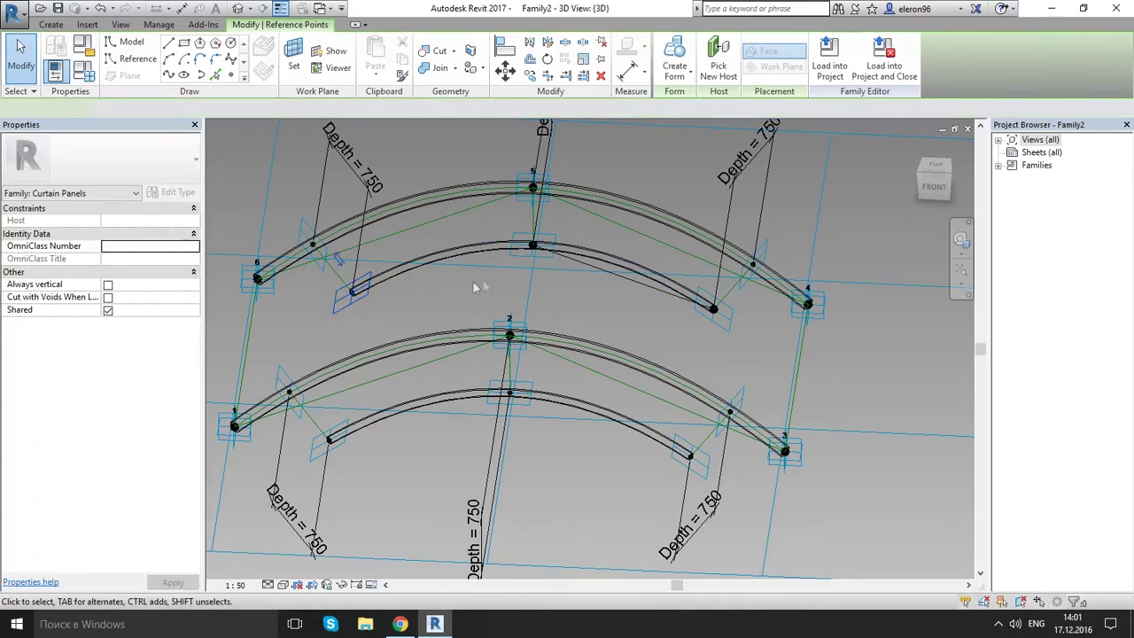
key("Tab")
left_click(533, 249, "ctrl")
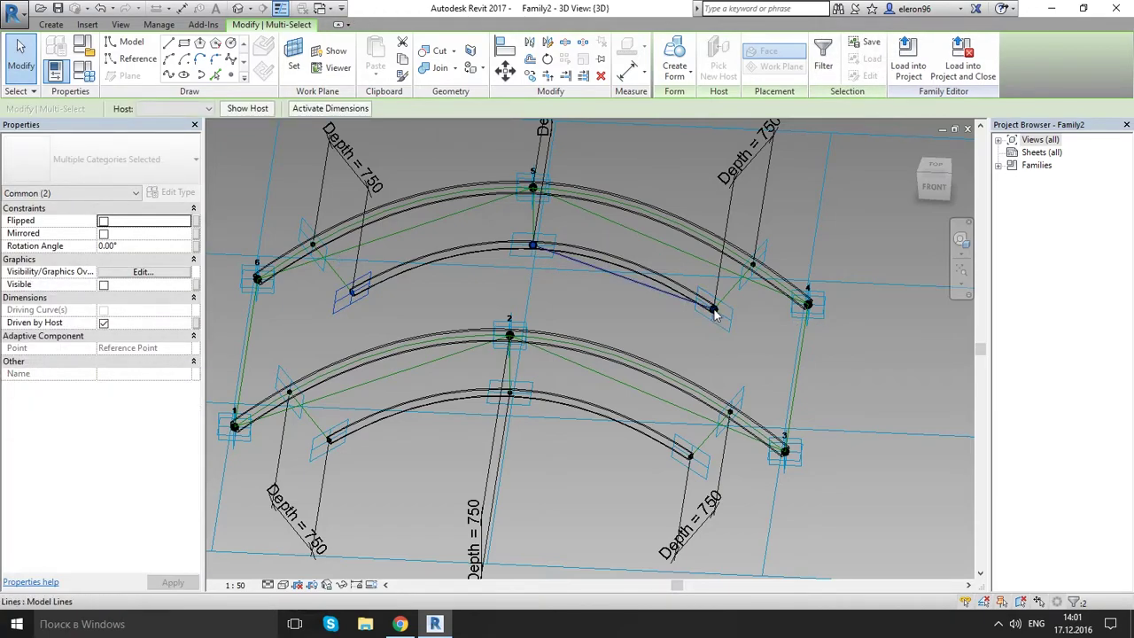
key("Tab")
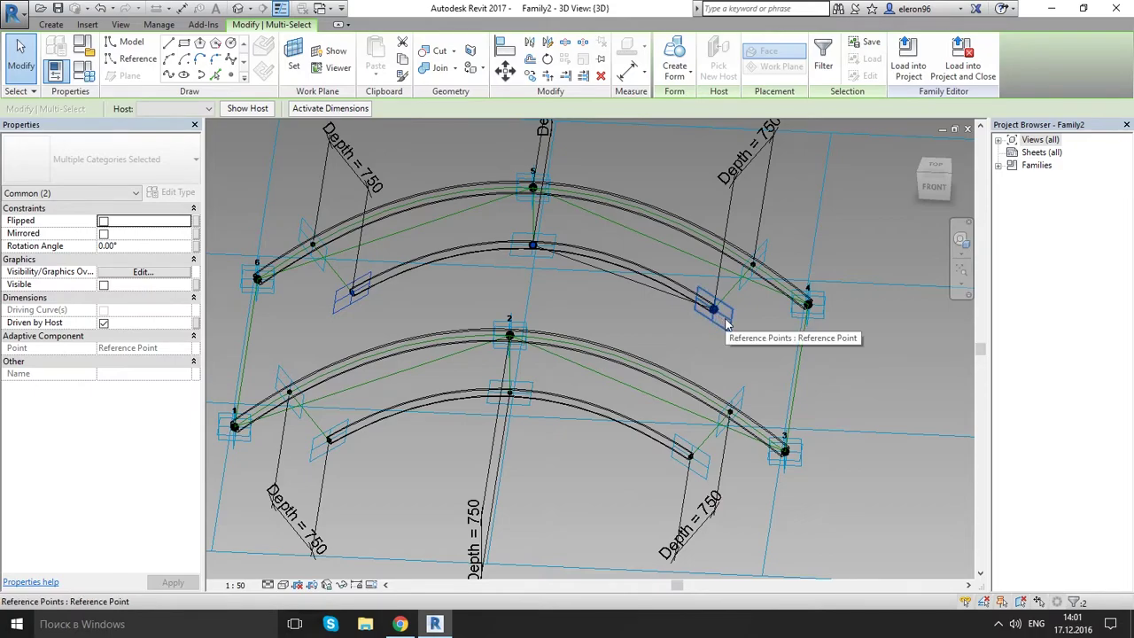
left_click(724, 322, "ctrl")
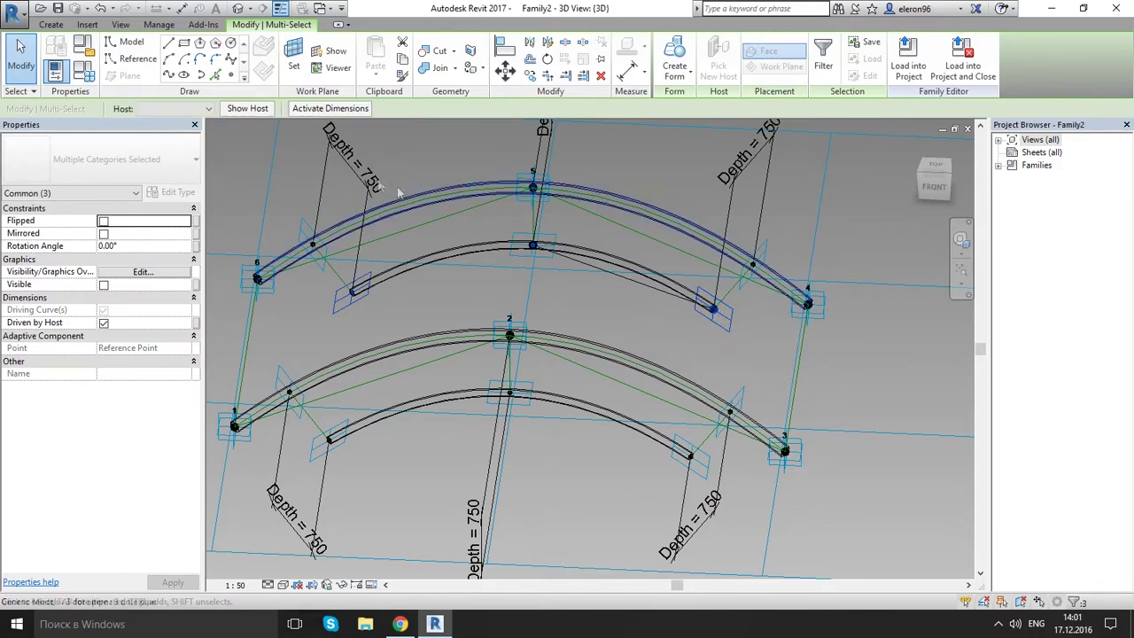
left_click(168, 76)
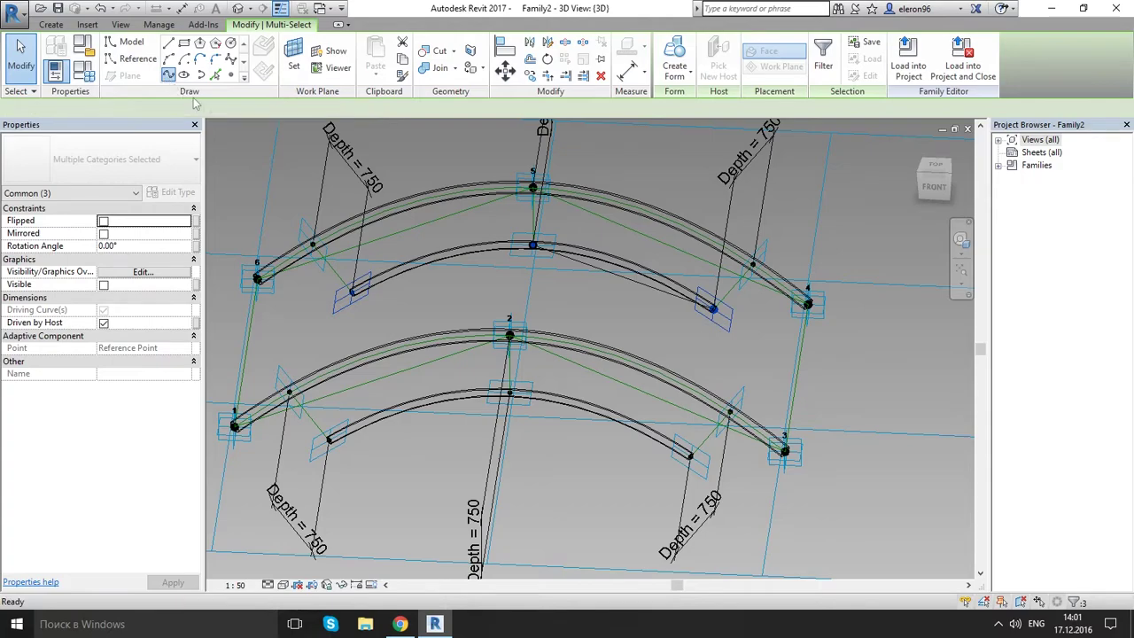
left_click(554, 312)
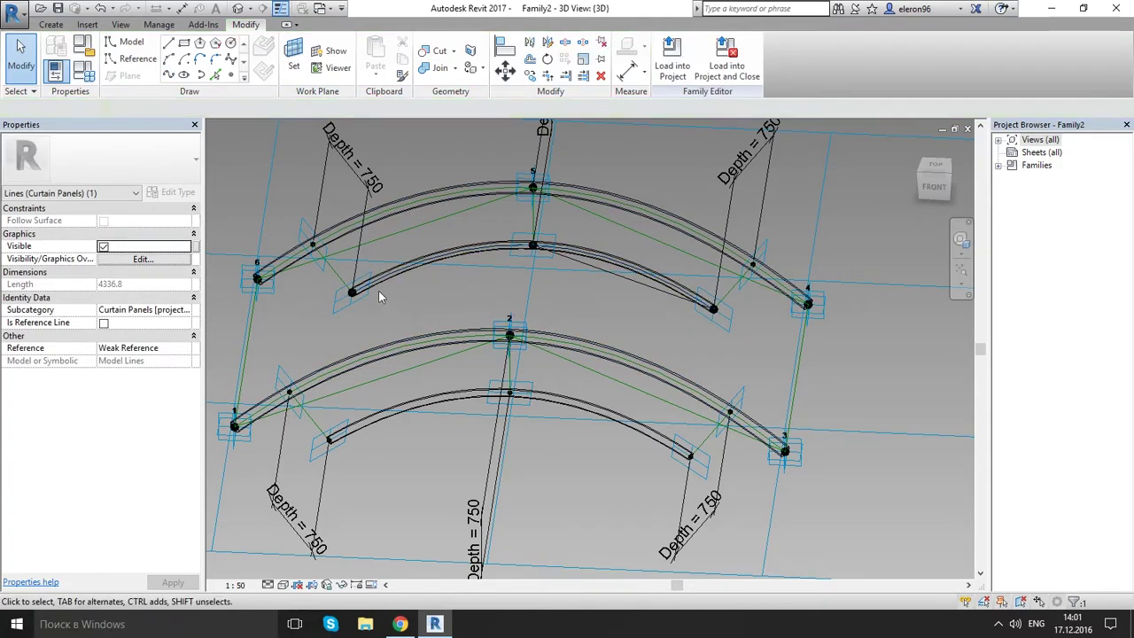
- Create a spline through the three lower reference points beneath the front arch
left_click(329, 442)
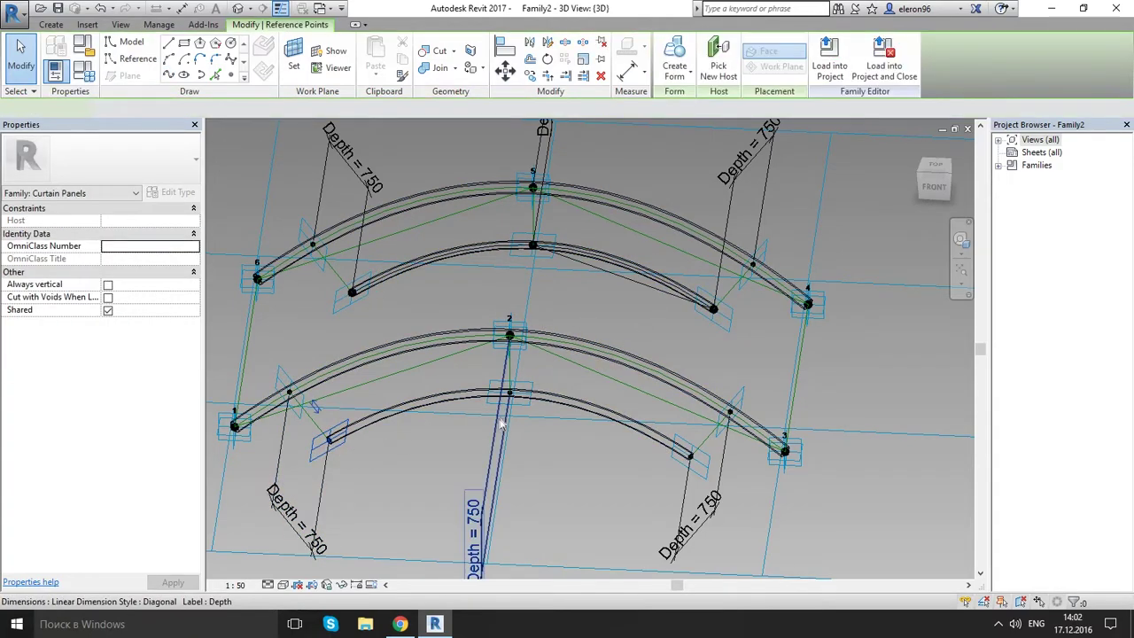
left_click(690, 461, "ctrl")
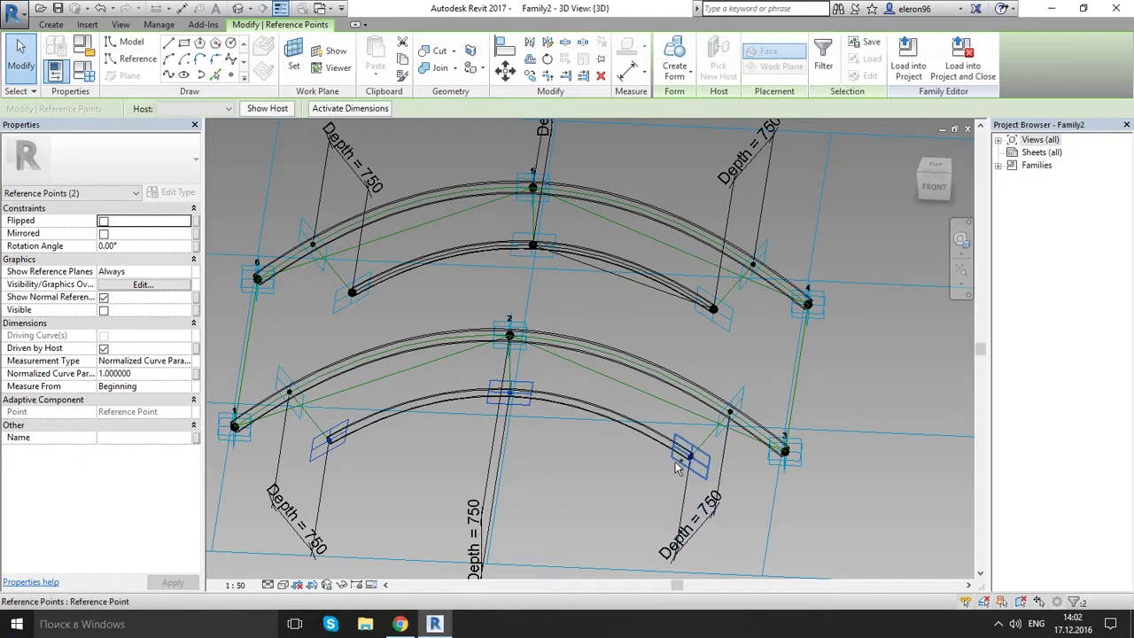
left_click(168, 75)
left_click(441, 478)
- Set the Normalized Curve Parameter of the front arch's hosted points to 0 near point 1 and 1 near point 3
middle_click_drag(401, 482, 470, 379)
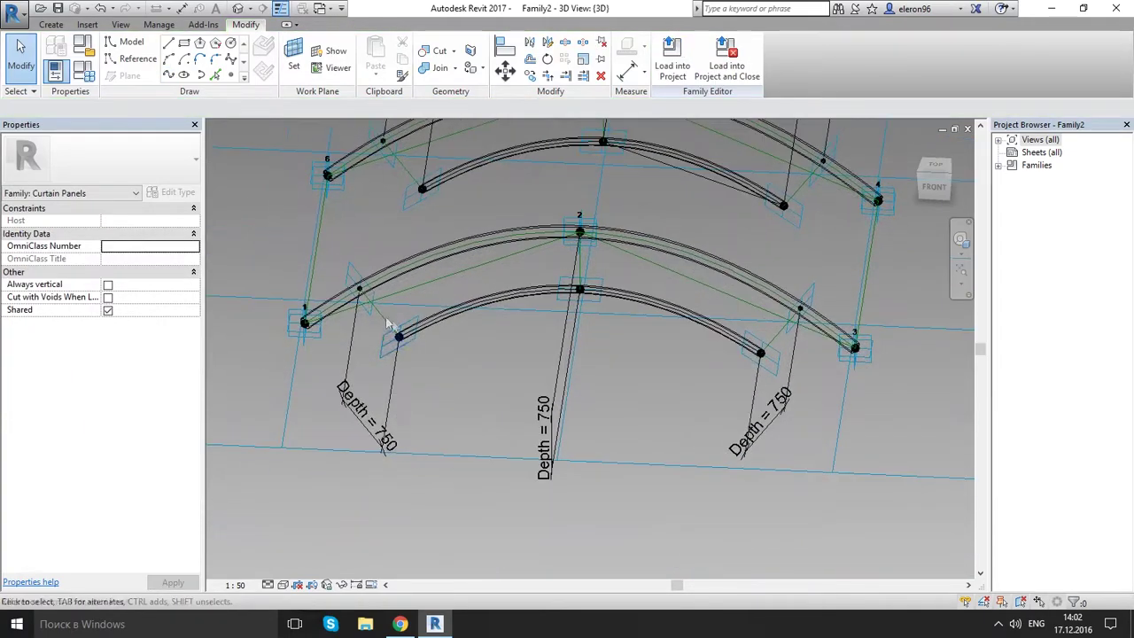
left_click(348, 278)
left_click(148, 374)
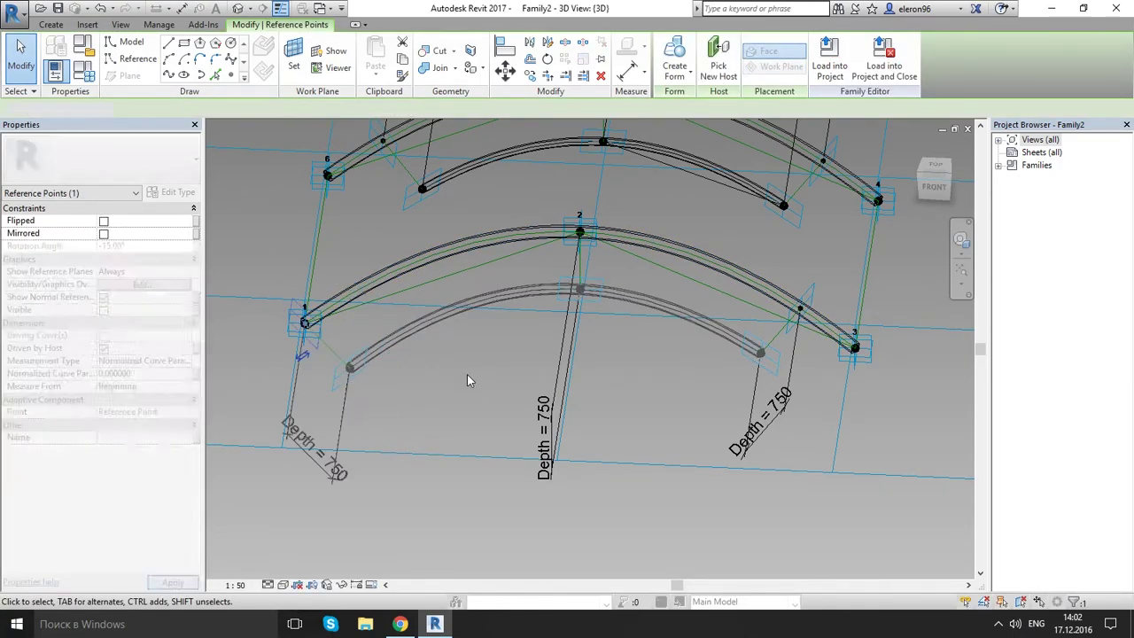
left_click(468, 379)
left_click(724, 328)
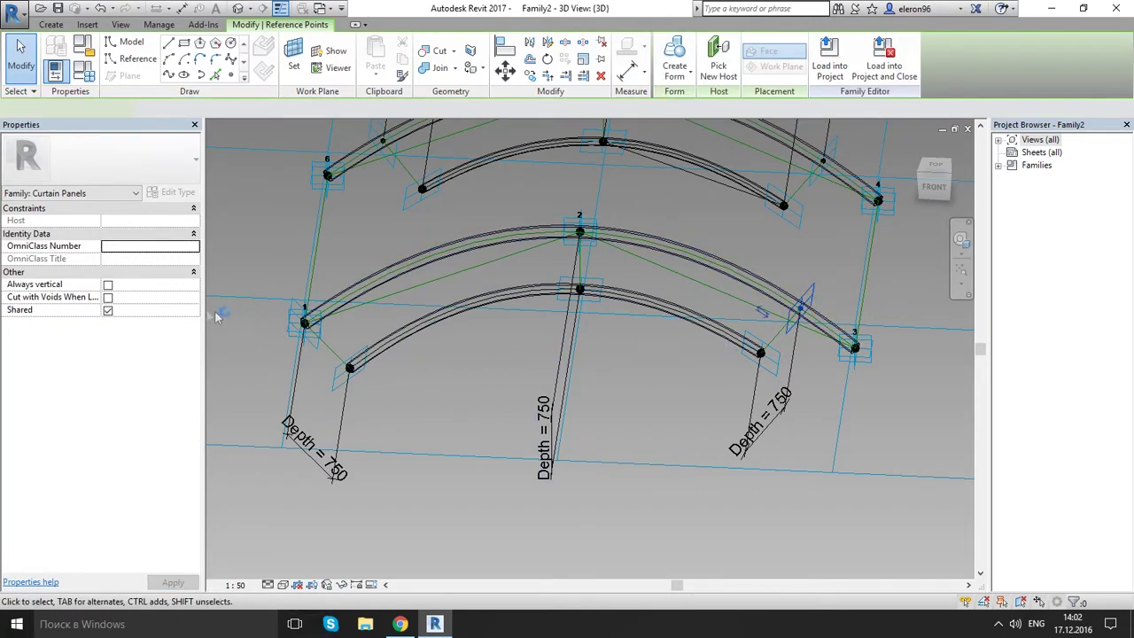
left_click(141, 374)
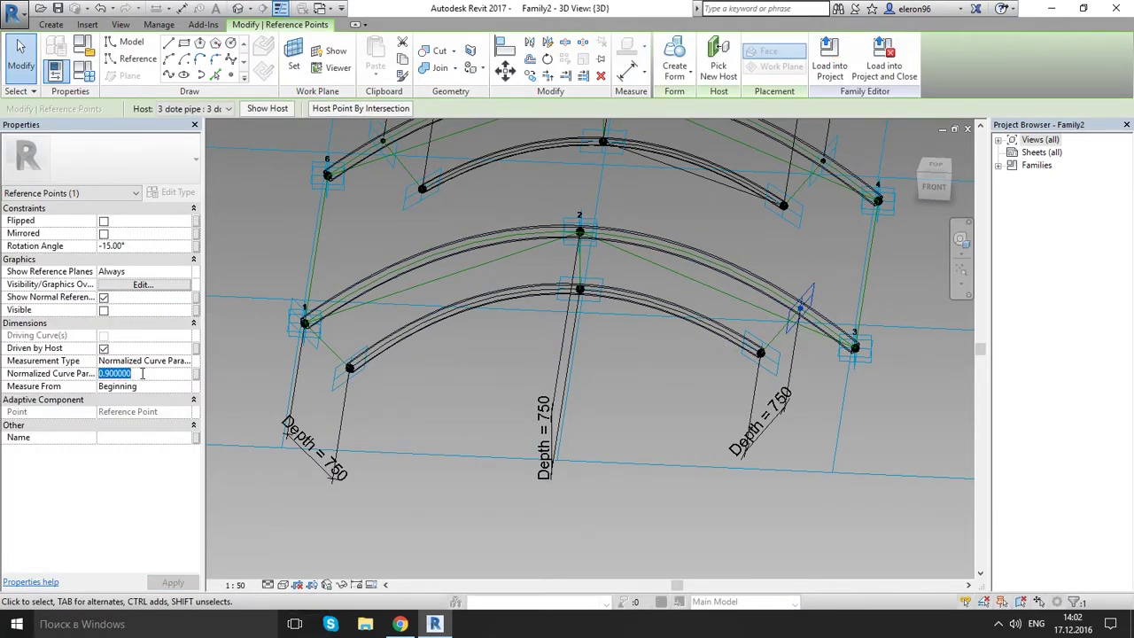
type("1.000000")
- Set the Normalized Curve Parameter of the back arch's hosted points to 1 near point 4 and 0 near point 6
middle_click_drag(605, 150, 568, 276)
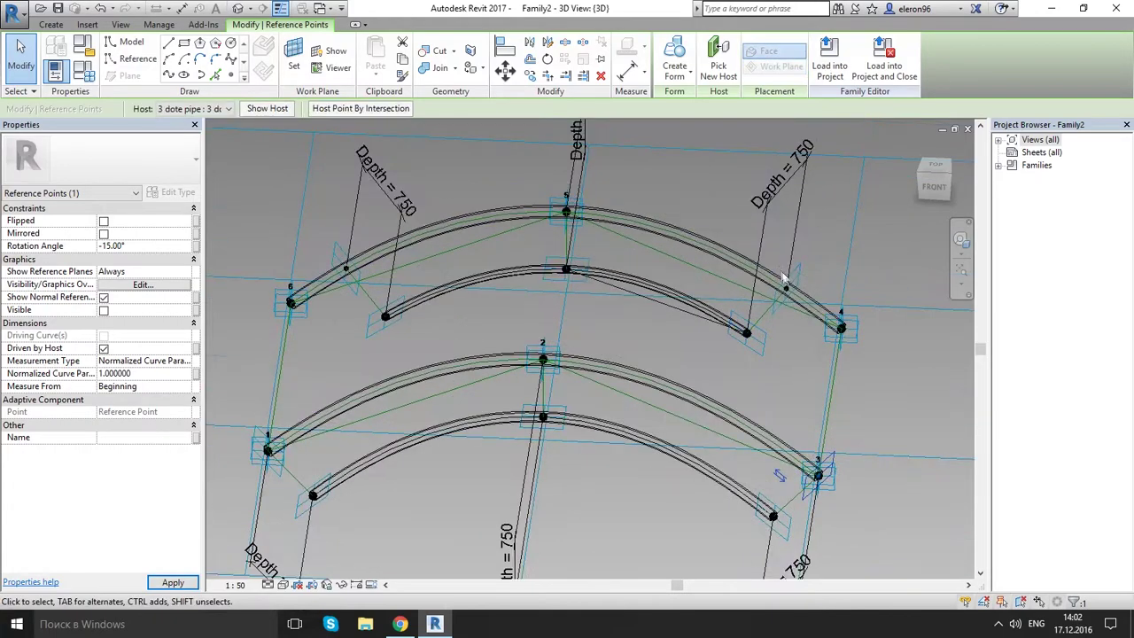
left_click(150, 374)
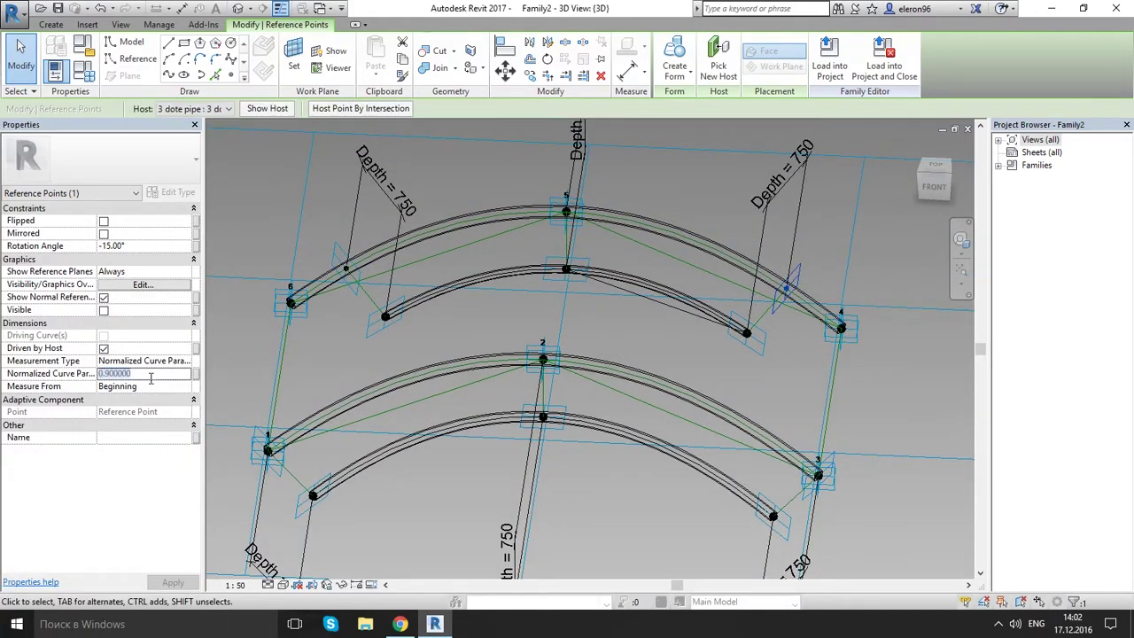
left_click(344, 264)
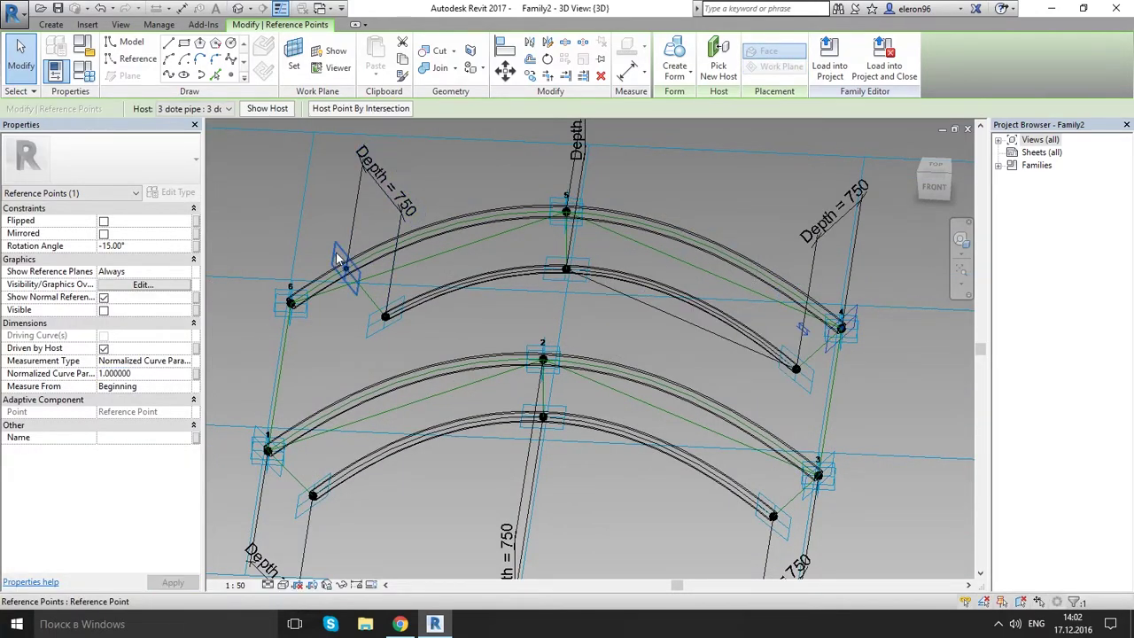
left_click(149, 375)
type("0.000000")
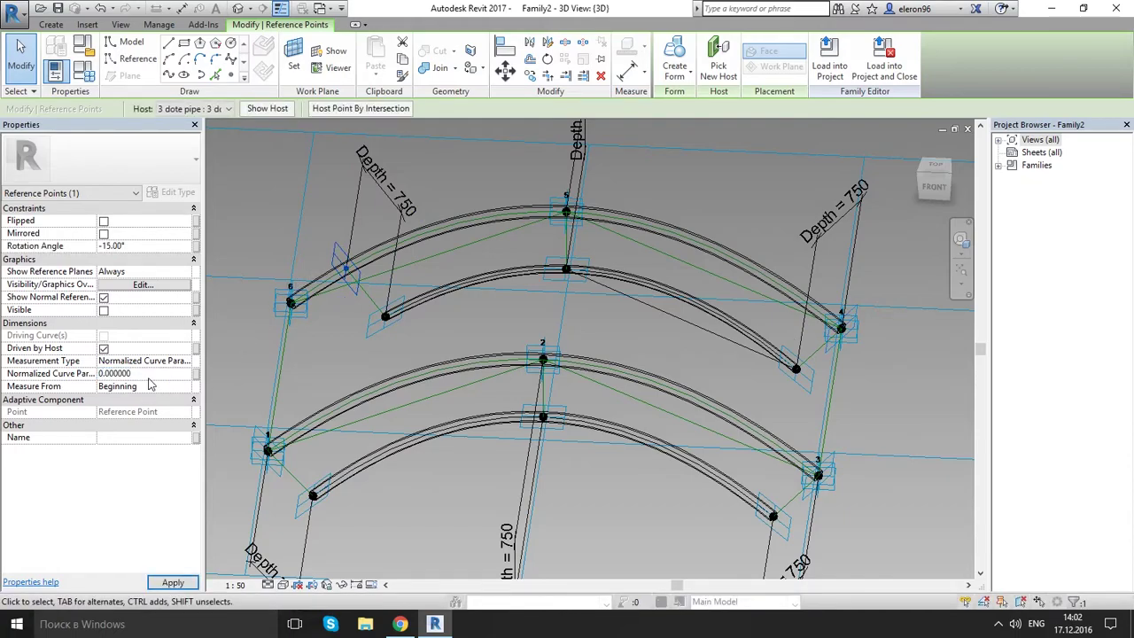
left_click(307, 362)
scroll(310, 364, "down", 2)
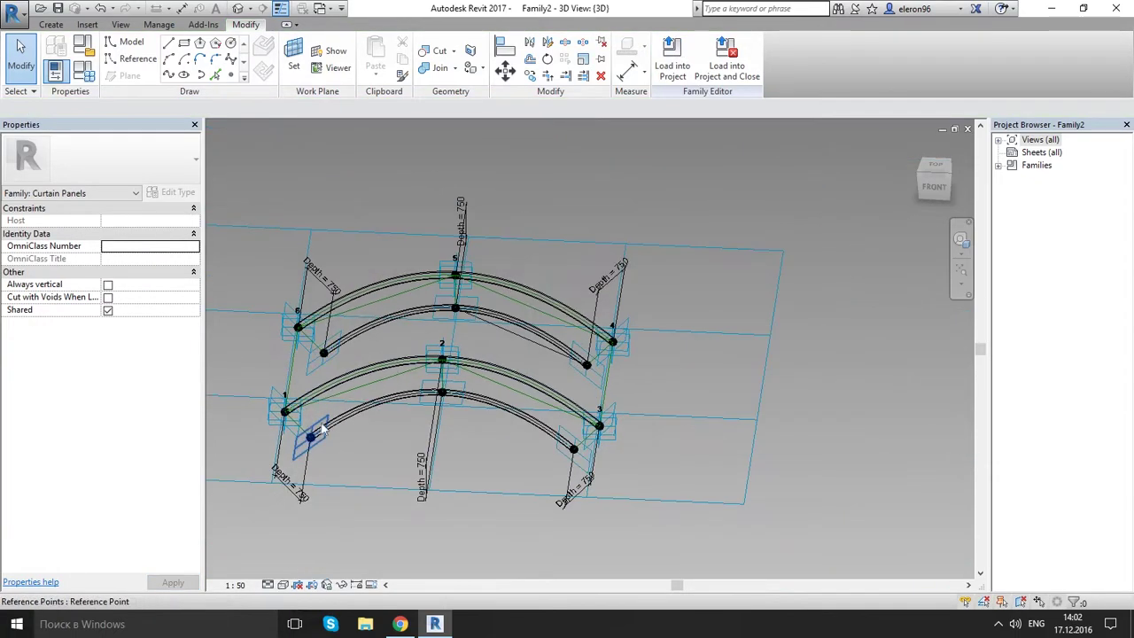
- Place two hosted reference points on the front lower pipe's centre curve, one on each side of its midpoint
scroll(310, 416, "up", 4)
middle_click_drag(311, 411, 473, 414)
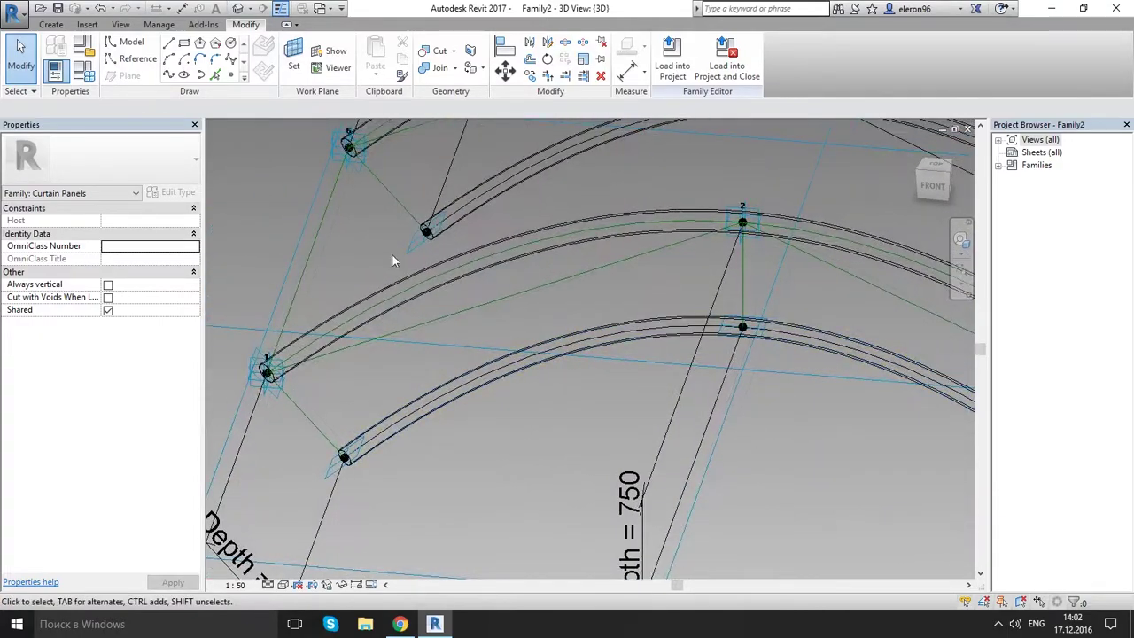
left_click(233, 77)
left_click(501, 366)
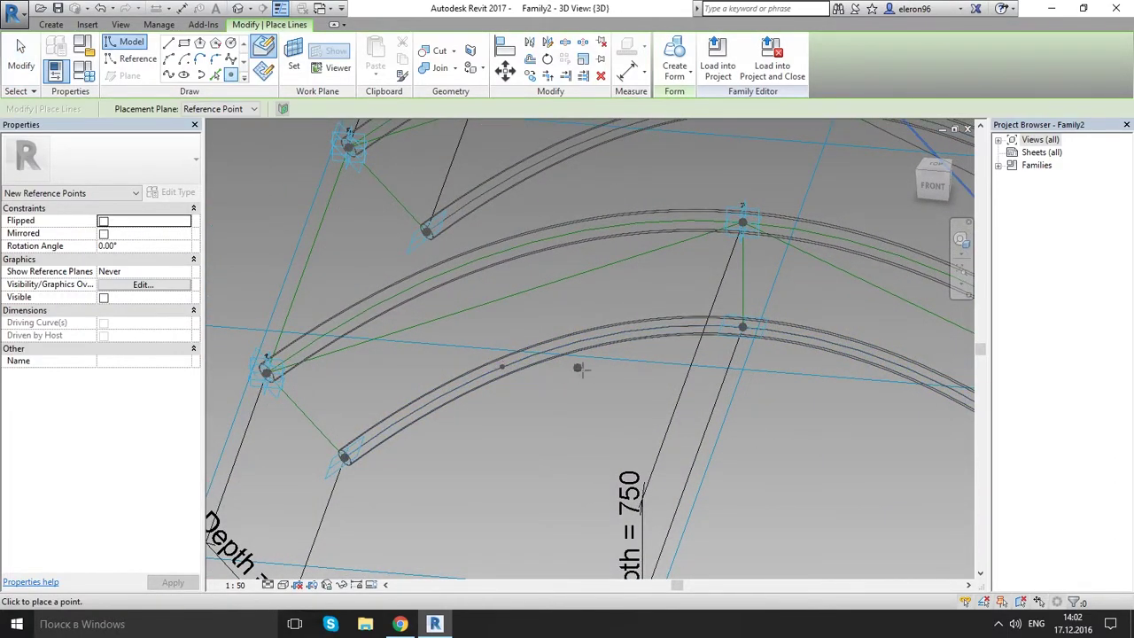
scroll(580, 368, "down", 3)
scroll(579, 354, "up", 6)
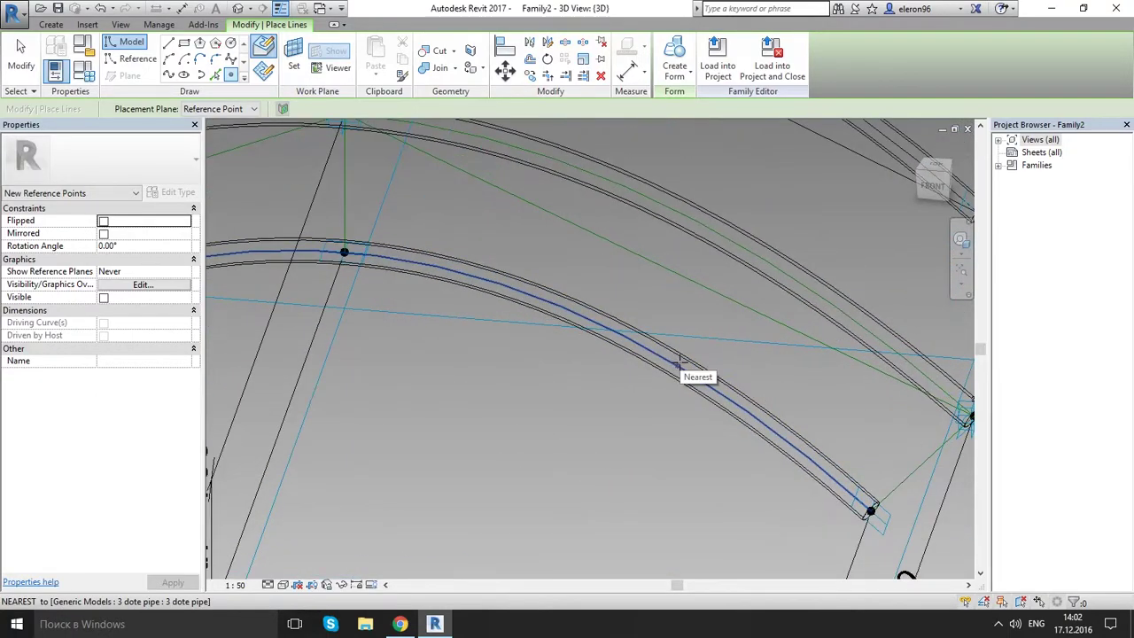
left_click(680, 363)
- Place two hosted reference points on the back lower pipe's centre curve, one on each side of its midpoint
scroll(658, 380, "down", 4)
middle_click_drag(657, 381, 659, 454)
scroll(496, 326, "up", 2)
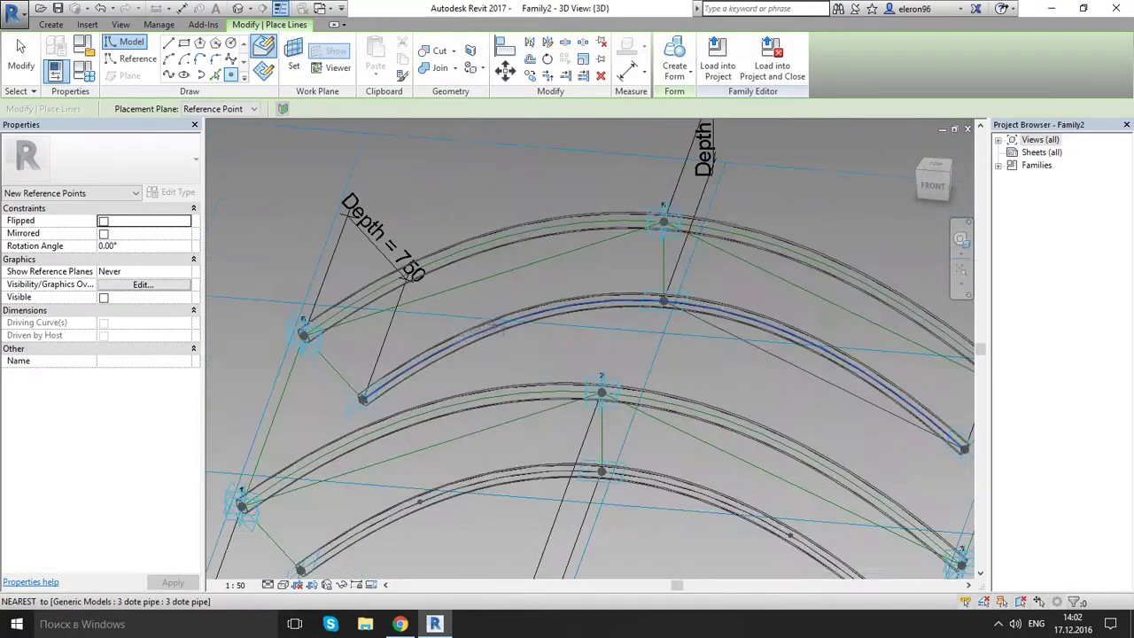
left_click(450, 346)
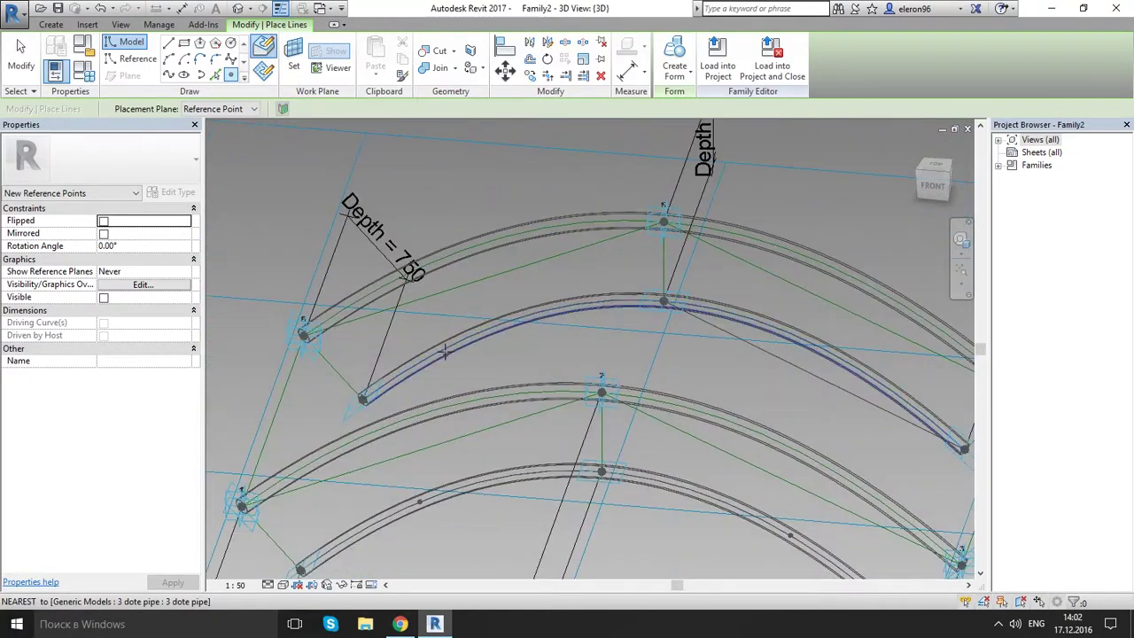
left_click(846, 358)
- Place two hosted reference points on each upper arch pipe, one on each side of points 5 and 2
scroll(640, 369, "down", 3)
scroll(579, 309, "up", 3)
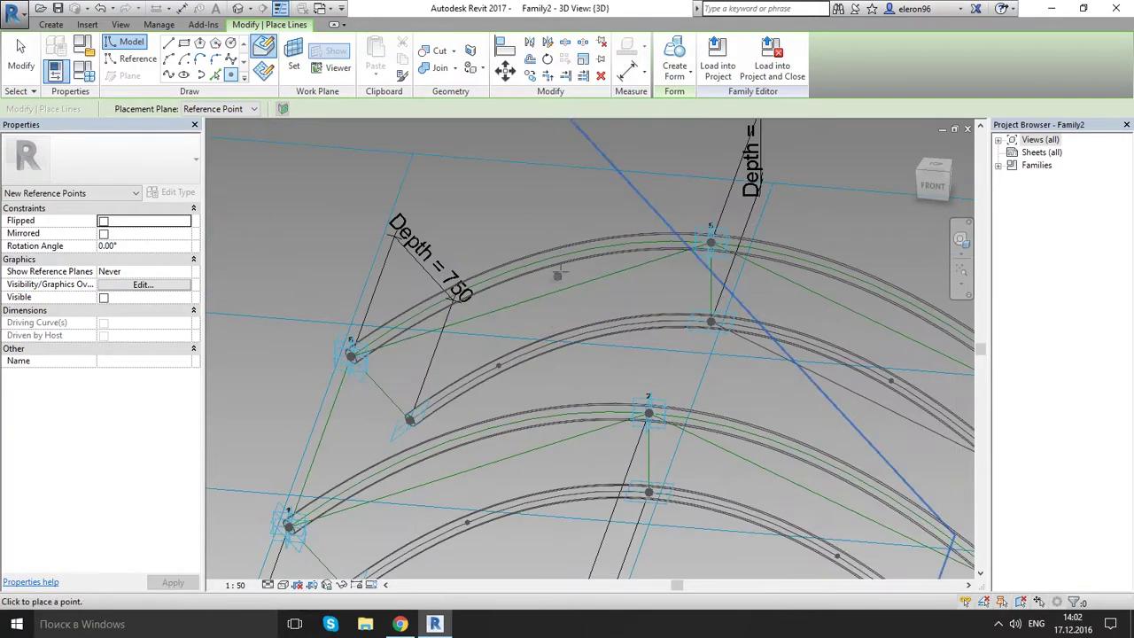
left_click(552, 257)
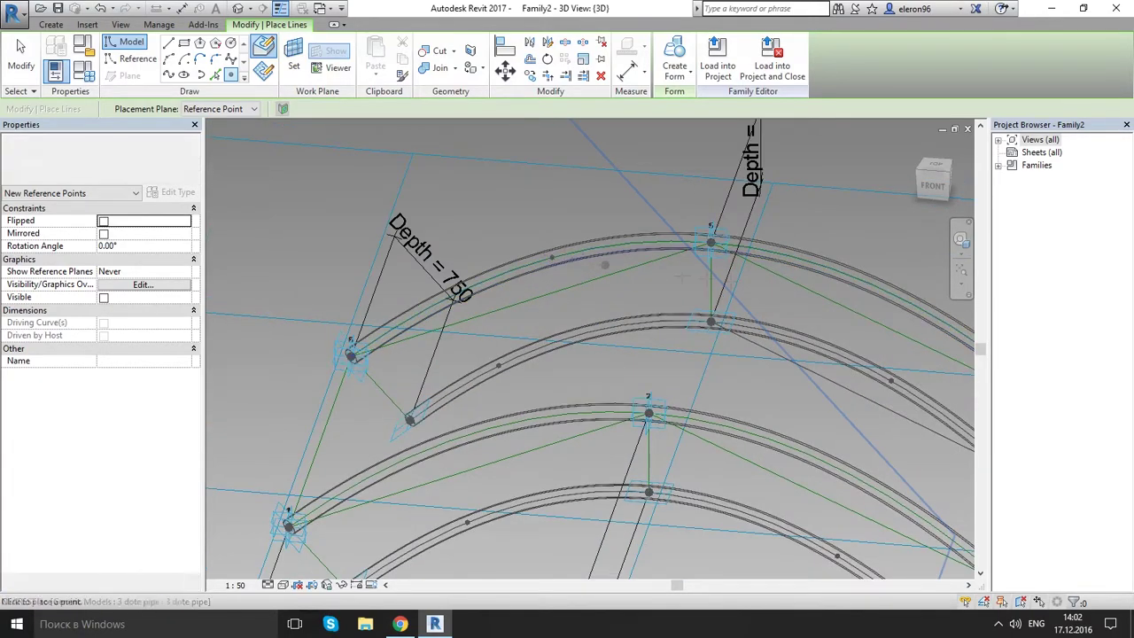
left_click(854, 276)
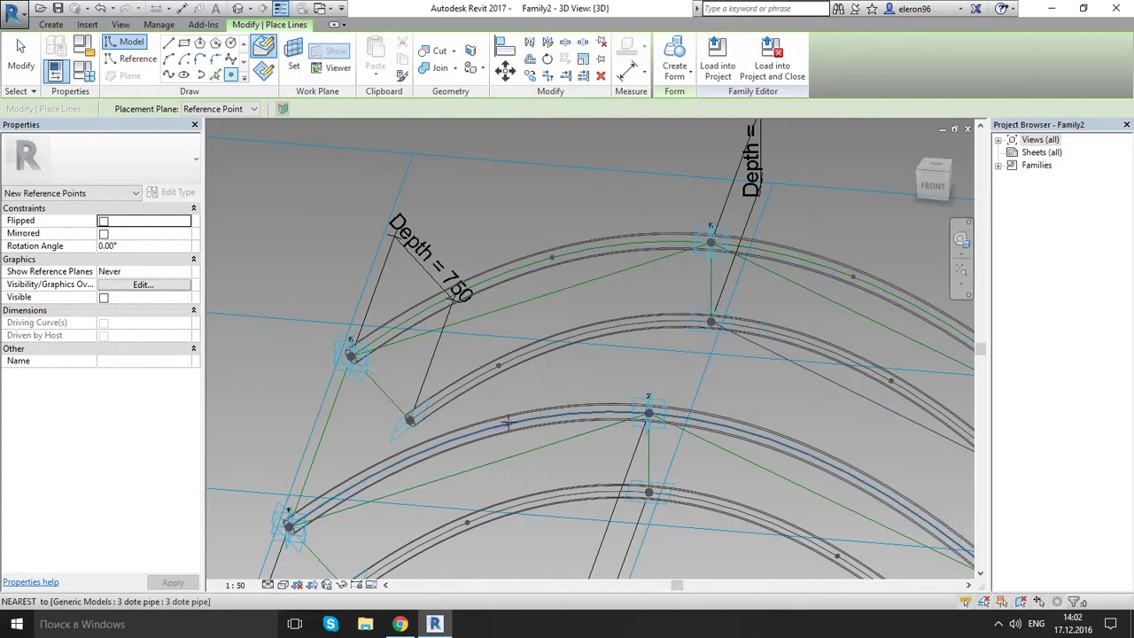
left_click(762, 434)
key("Escape")
key("Escape")
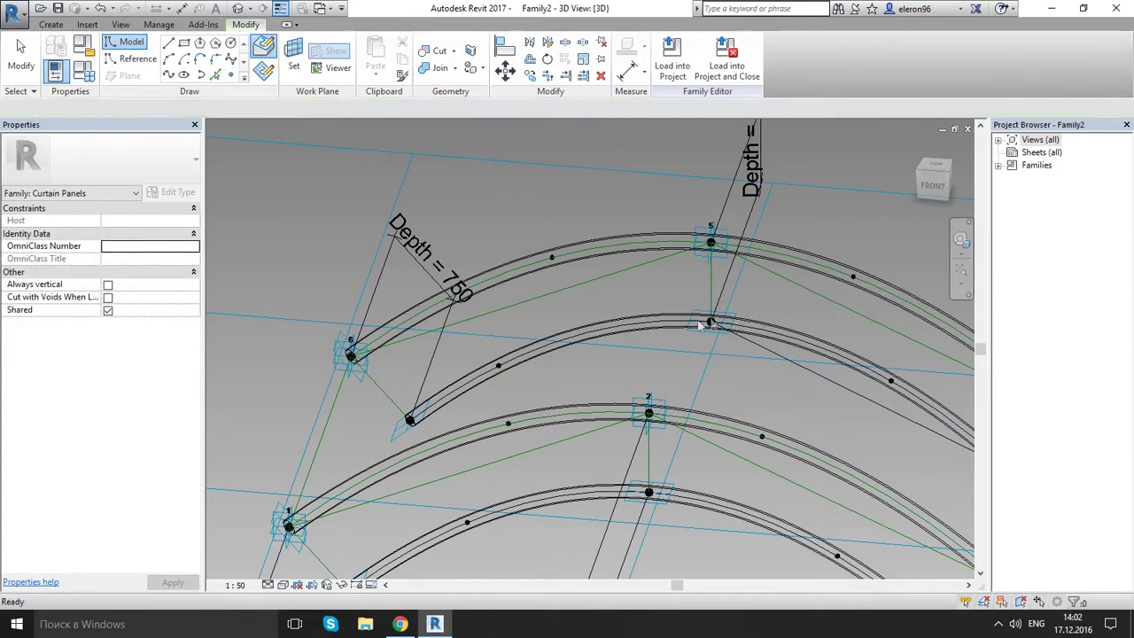
- Set the Normalized Curve Parameter of both lower pipes' new points on the point 1 and 6 side to 0.1
left_click_drag(542, 383, 543, 386)
left_click_drag(441, 508, 509, 539, "ctrl")
left_click(145, 373)
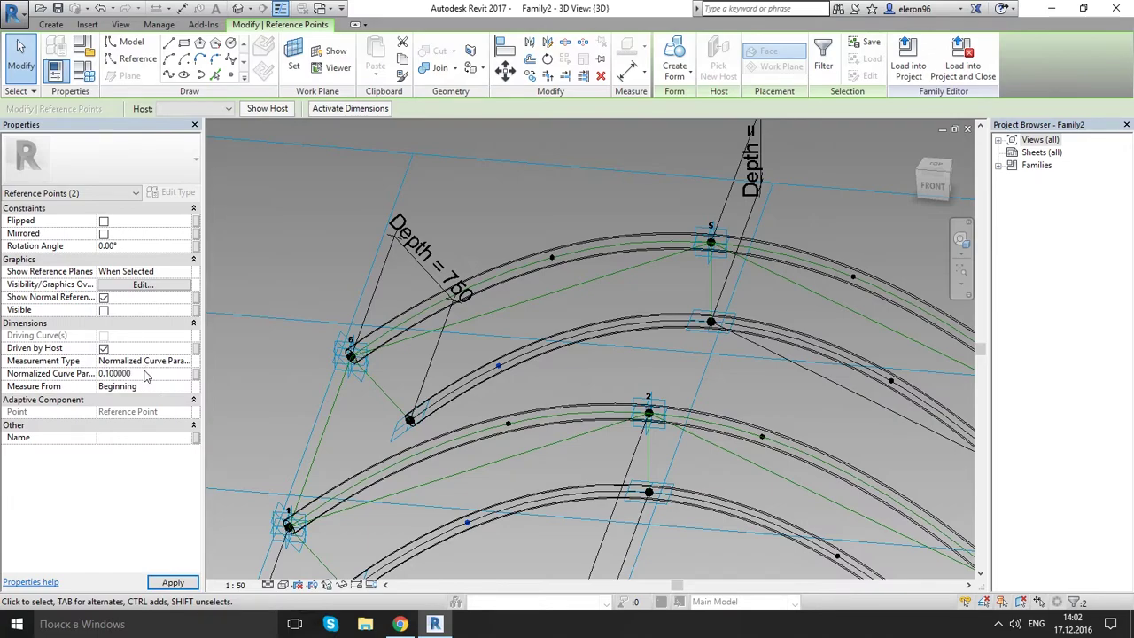
left_click(158, 580)
left_click(494, 408)
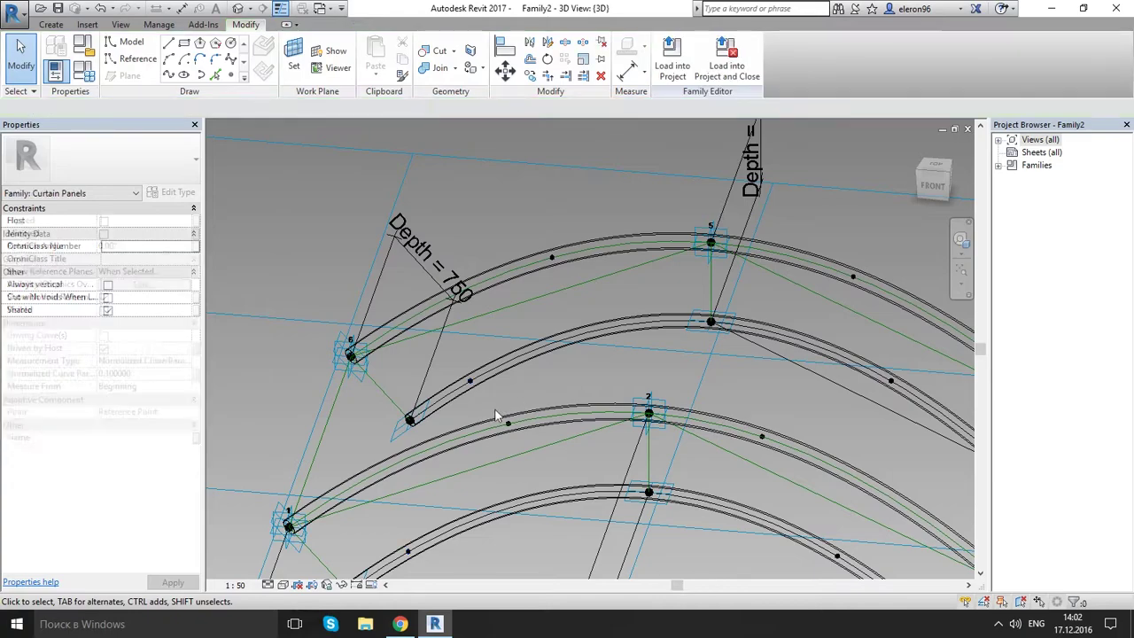
- Set the Normalized Curve Parameter of both upper pipes' intermediate points on the point 1 and 6 side to 0.3
left_click(551, 257)
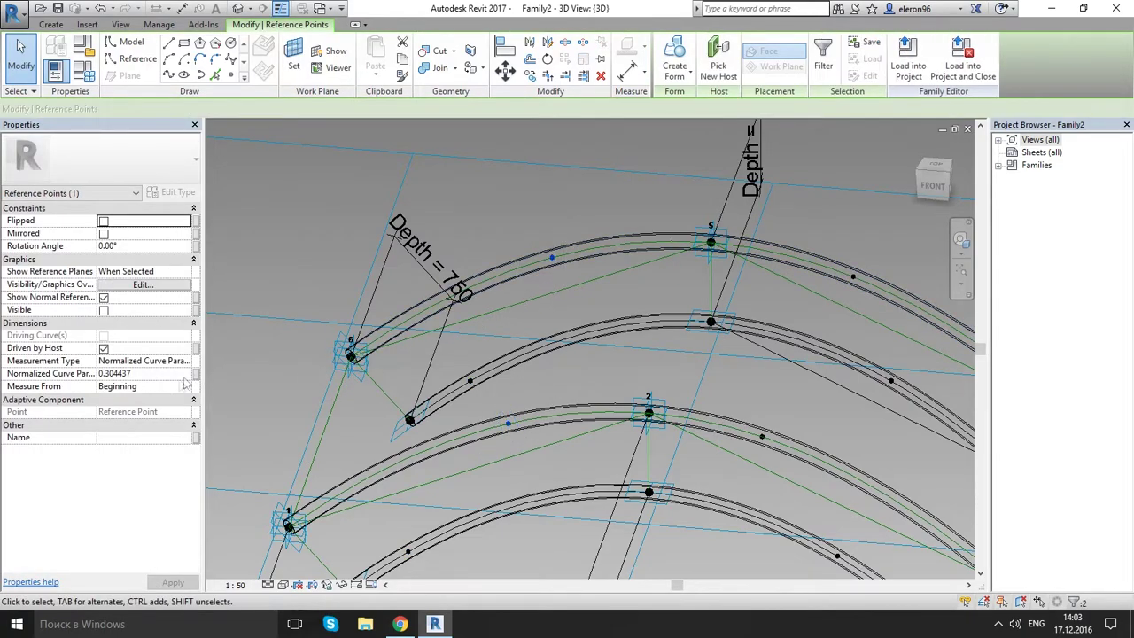
left_click(155, 374)
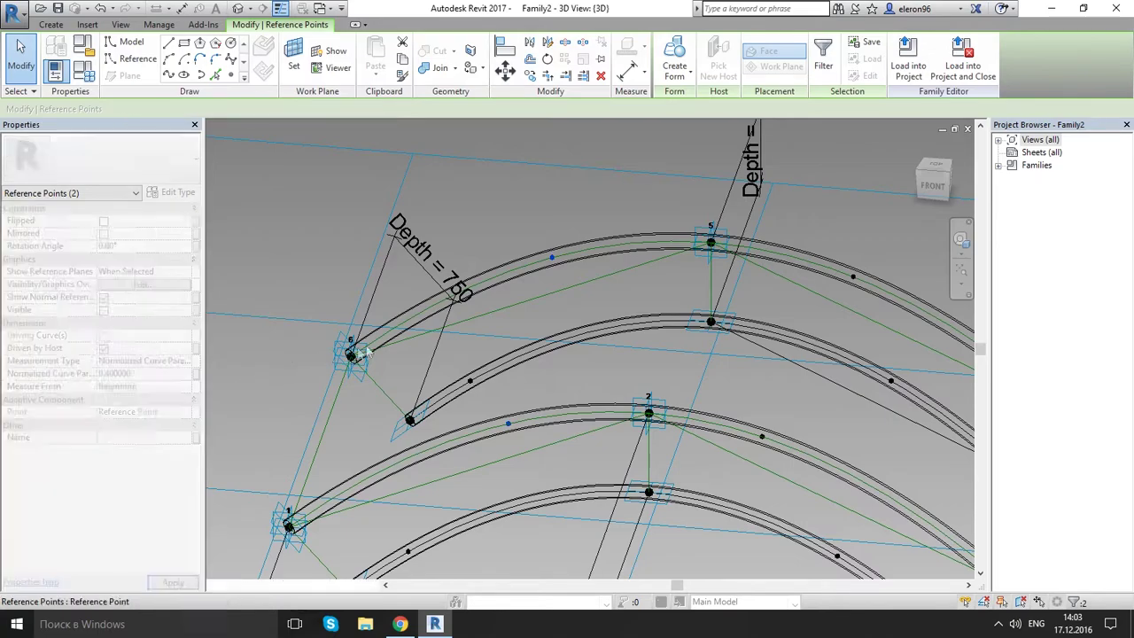
left_click(149, 373)
left_click(150, 373)
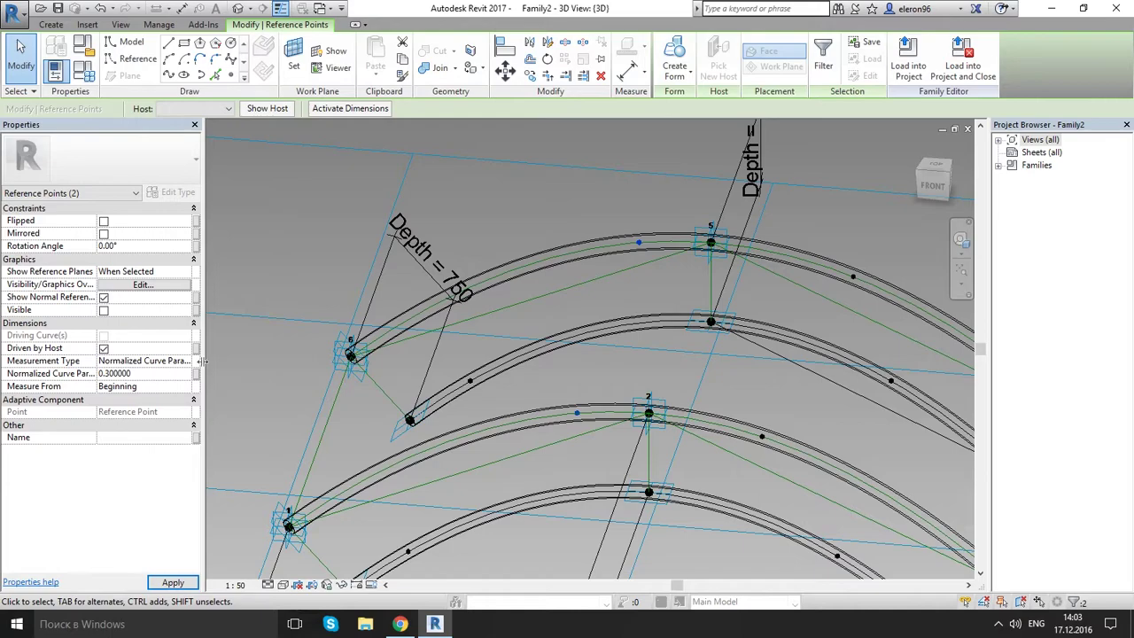
left_click(649, 373)
- Set the Normalized Curve Parameter of both lower pipes' new points on the point 3 and 4 side to 0.9
middle_click_drag(804, 406, 672, 350)
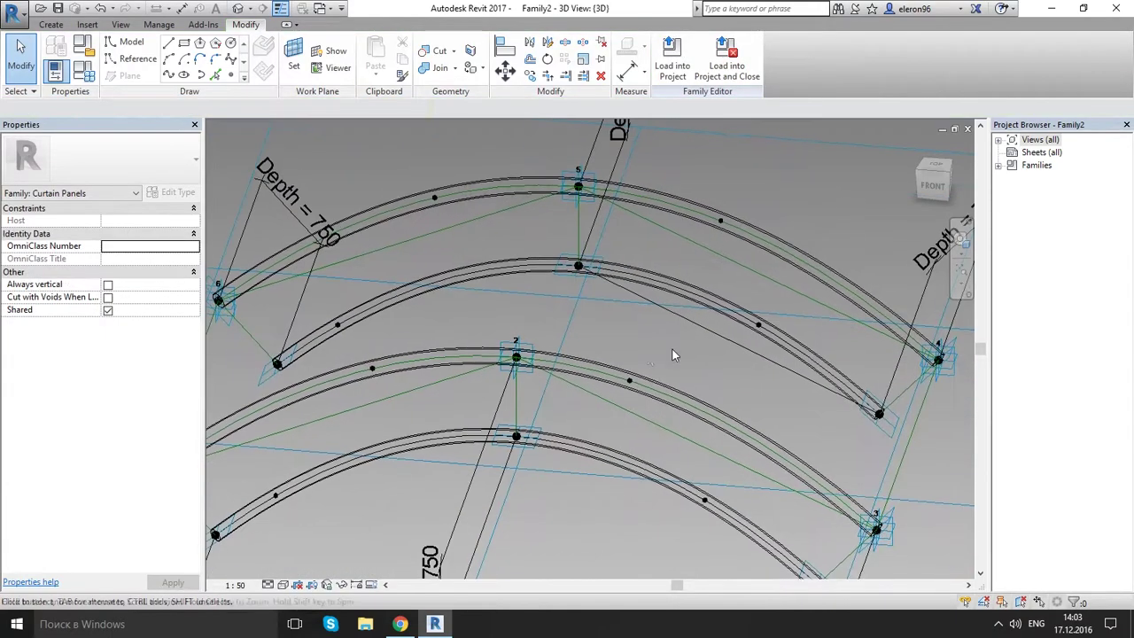
left_click_drag(687, 460, 719, 523)
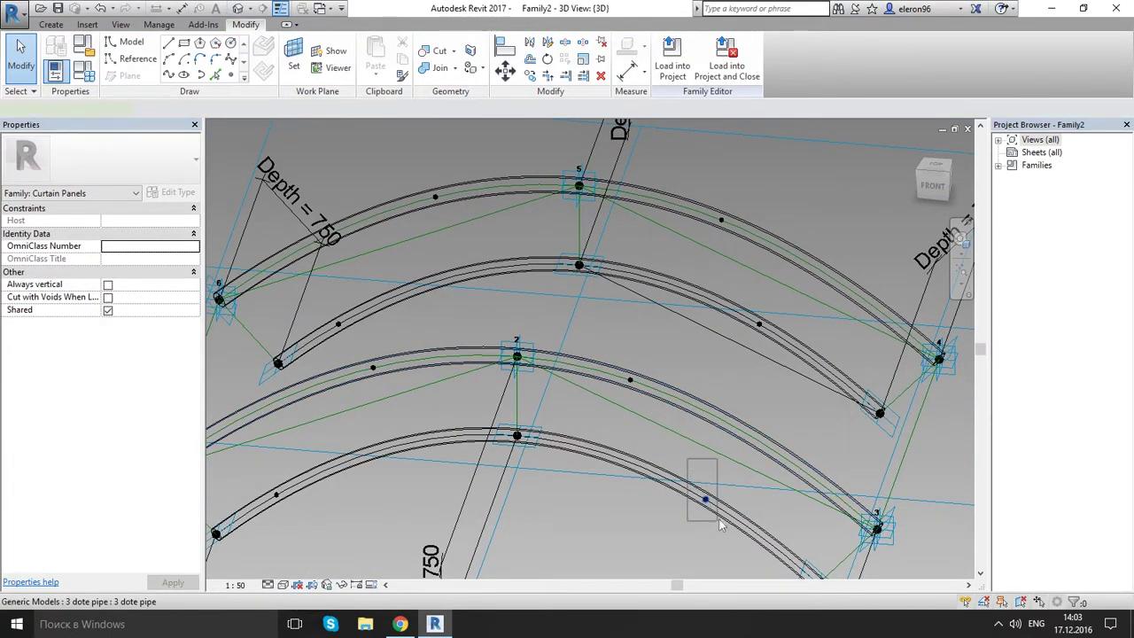
left_click_drag(749, 302, 796, 362, "ctrl")
left_click(257, 339, "ctrl")
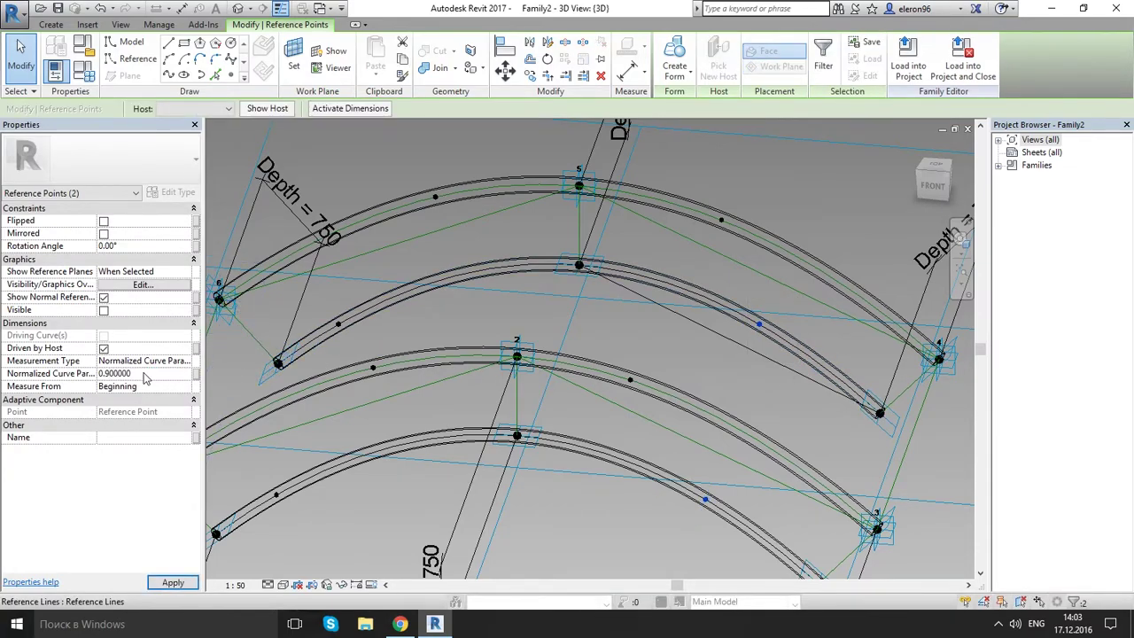
left_click(689, 350)
- Set the Normalized Curve Parameter of both upper pipes' intermediate points on the point 3 and 4 side to 0.7
left_click_drag(608, 337, 645, 396)
left_click_drag(701, 174, 739, 233, "ctrl")
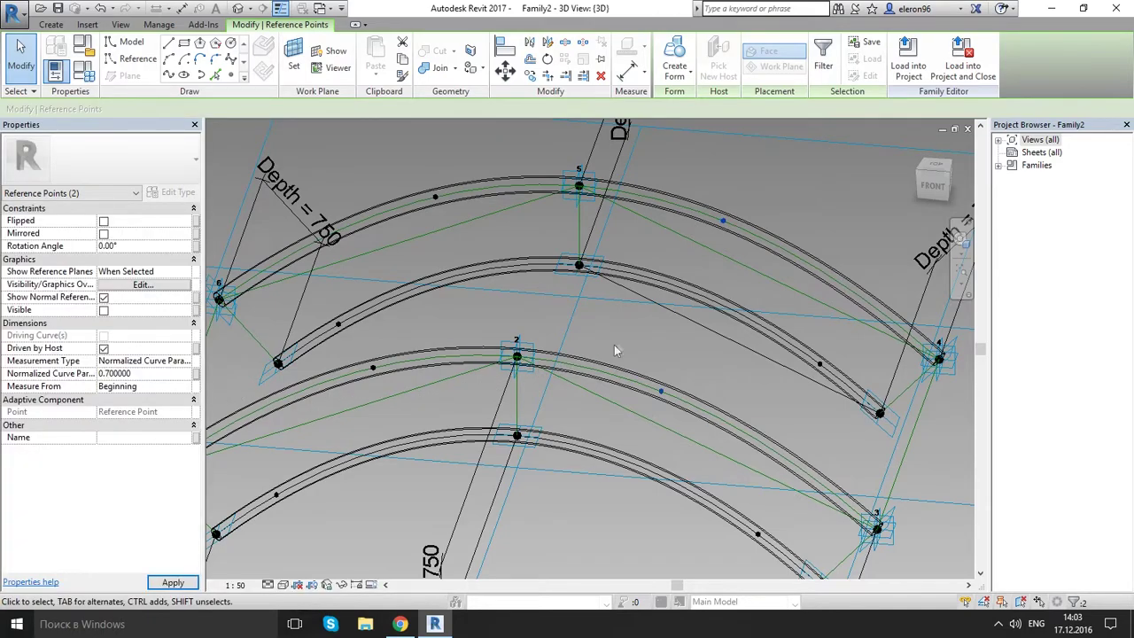
left_click(656, 352)
- Increase the Normalized Curve Parameter of both lower pipes' points on the point 1 and 6 side, shifting them towards the arch centre
scroll(656, 351, "down", 4)
middle_click_drag(629, 399, 627, 346, "shift")
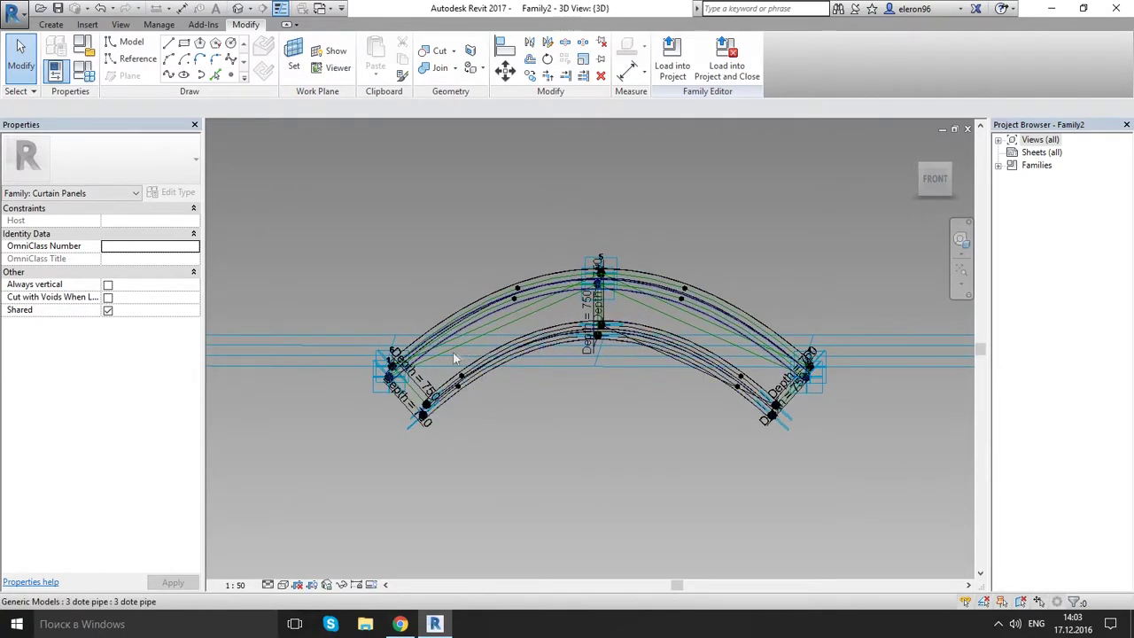
left_click_drag(454, 359, 494, 407)
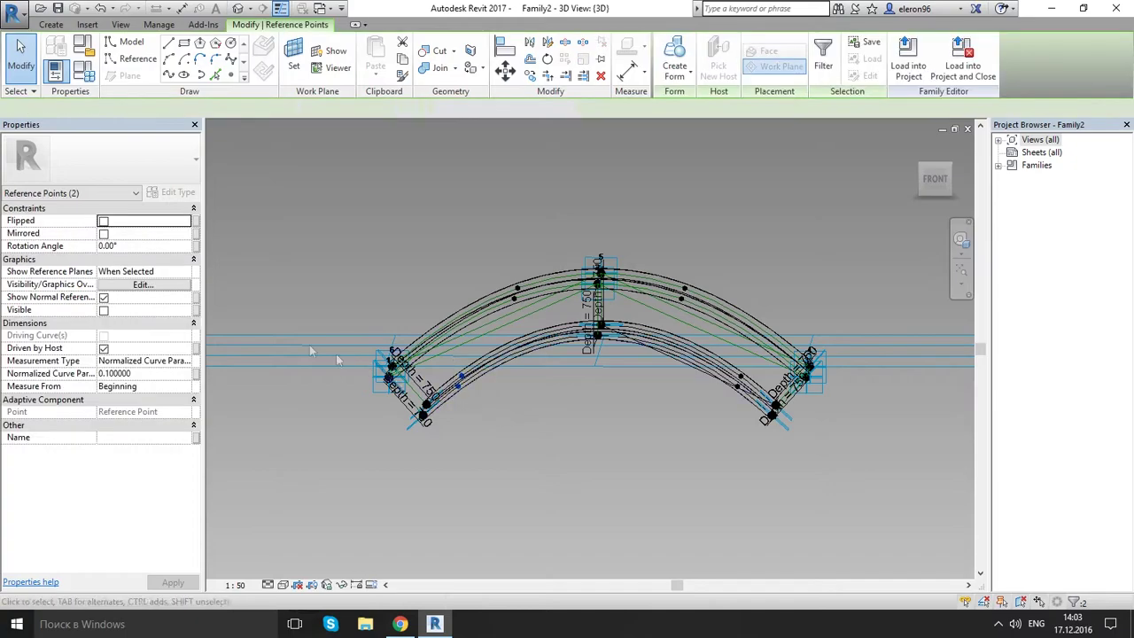
left_click(157, 374)
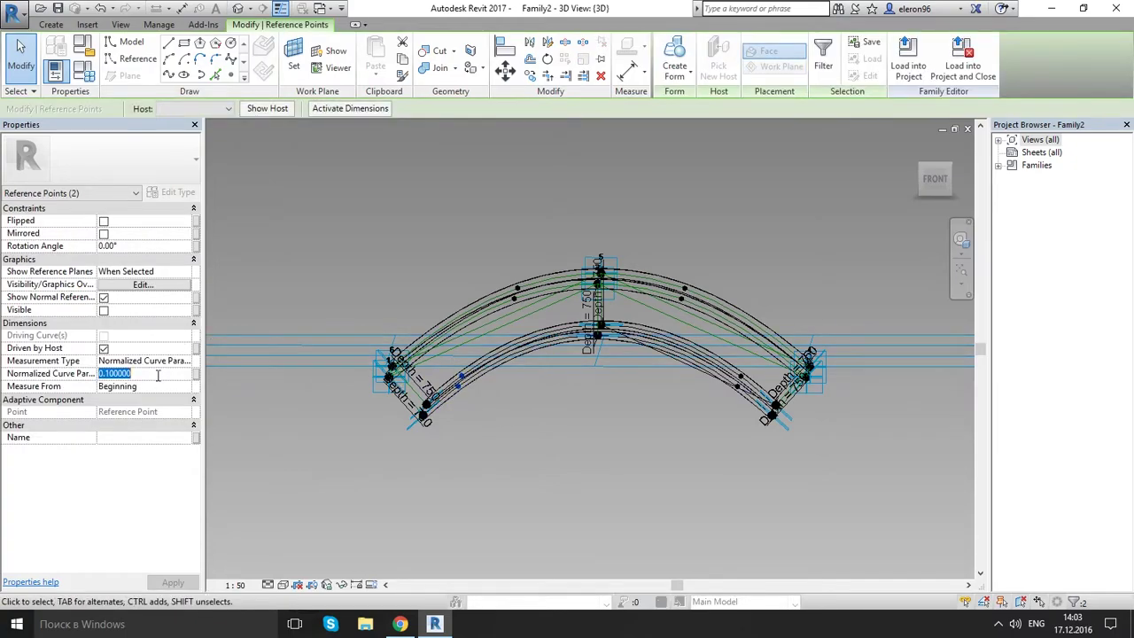
left_click(478, 397)
- Set the Normalized Curve Parameter of both lower pipes' intermediate points on the point 3 and 4 side to 0.8
left_click_drag(735, 345, 744, 409)
left_click(138, 373)
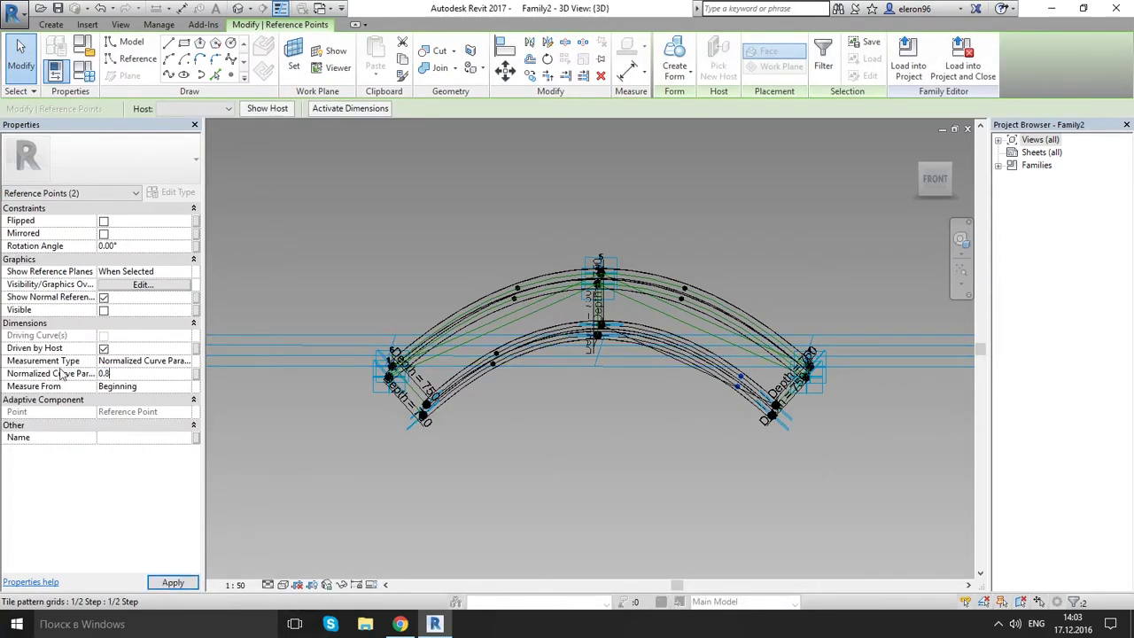
left_click(570, 453)
middle_click_drag(570, 453, 536, 440, "shift")
scroll(481, 451, "up", 3)
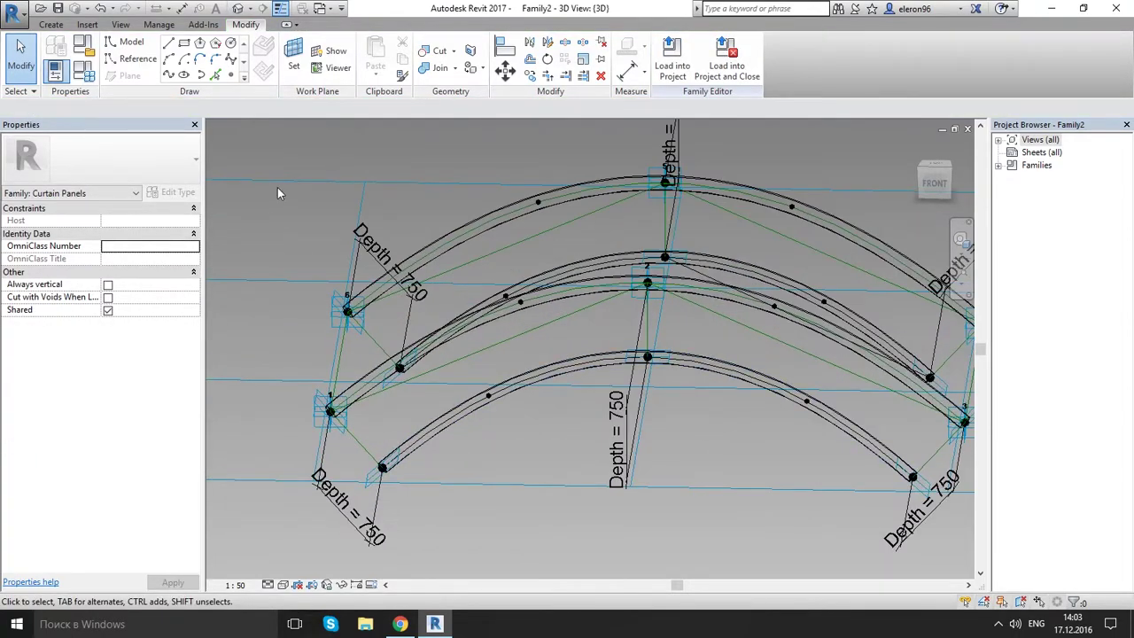
left_click(321, 8)
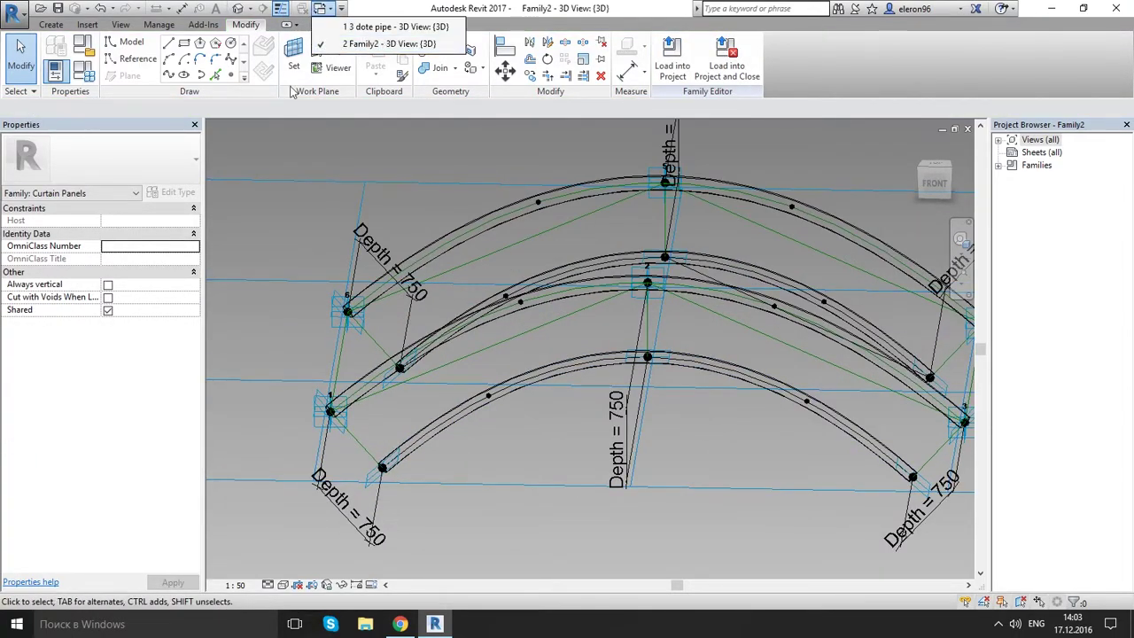
left_click(337, 162)
left_click(13, 13)
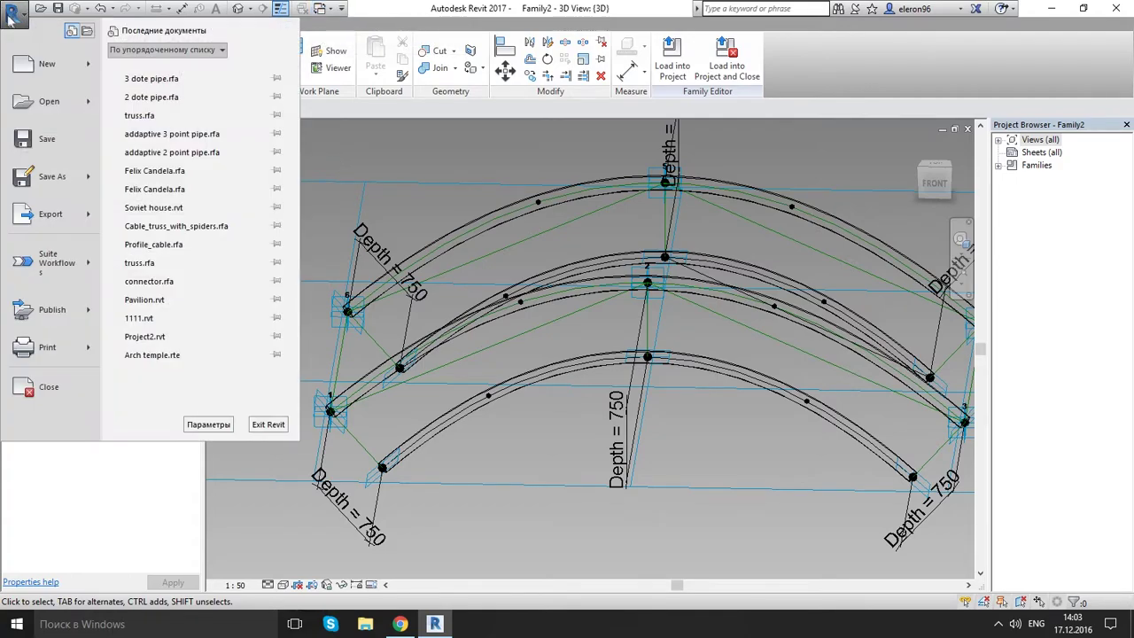
left_click(420, 151)
left_click(51, 24)
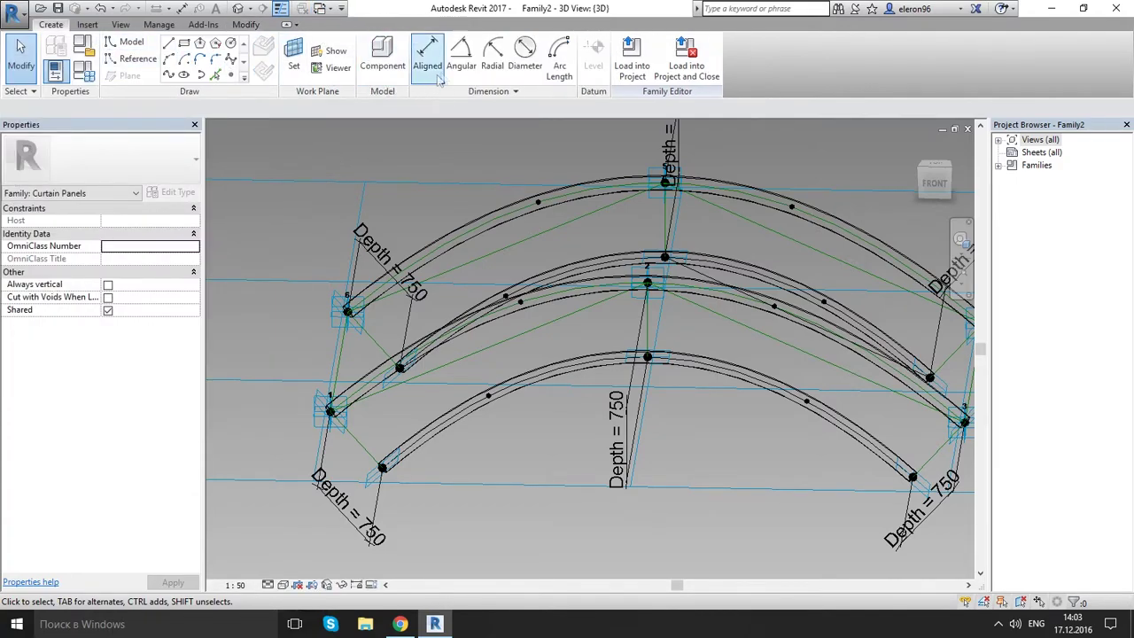
left_click(121, 25)
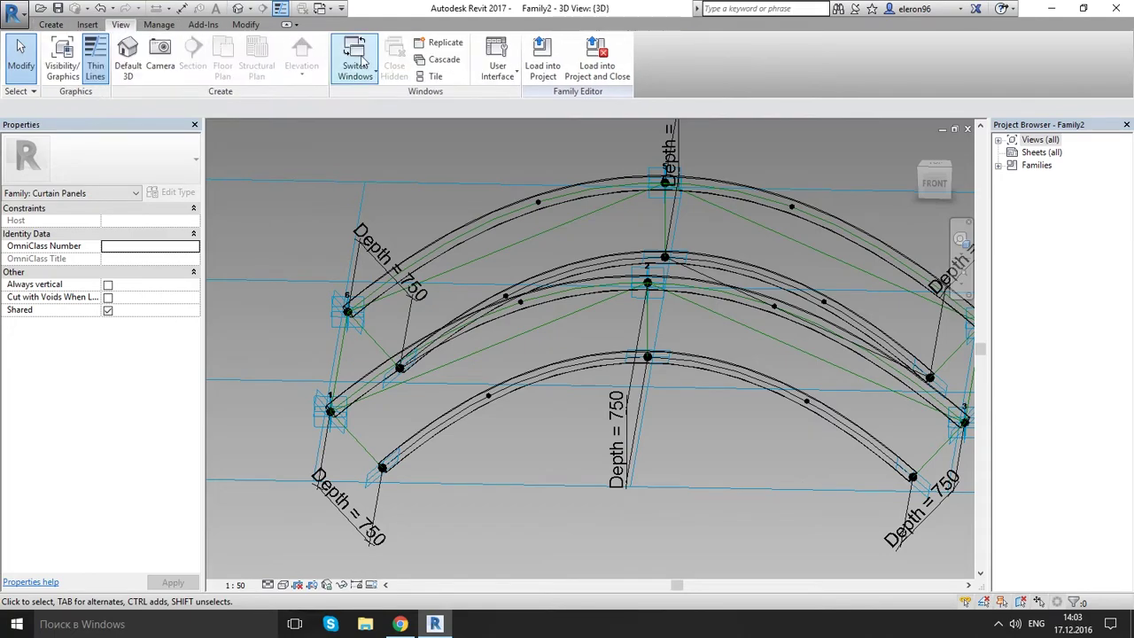
- Load the "2 dote pipe" family from the Test folder into the curtain panel family
left_click(87, 24)
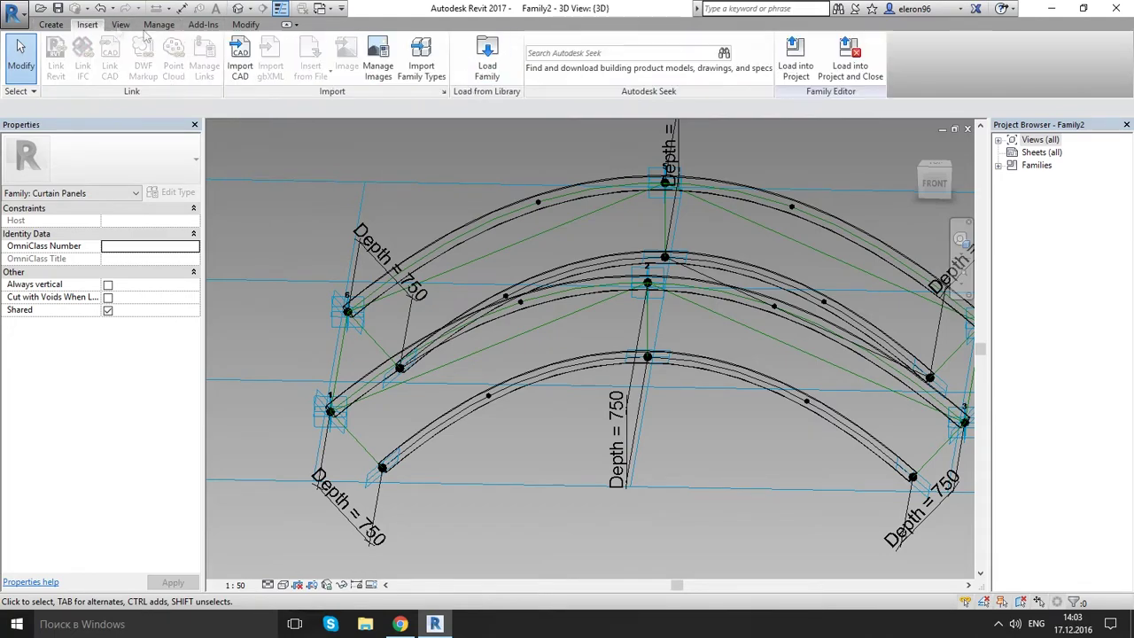
left_click(487, 60)
left_click(360, 230)
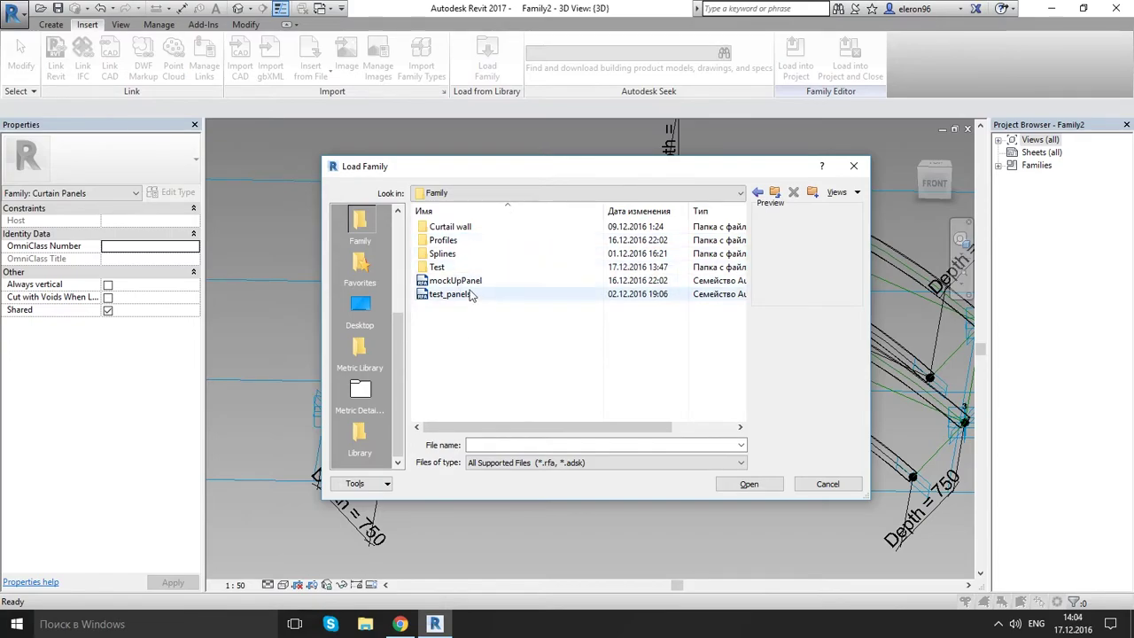
double_click(438, 267)
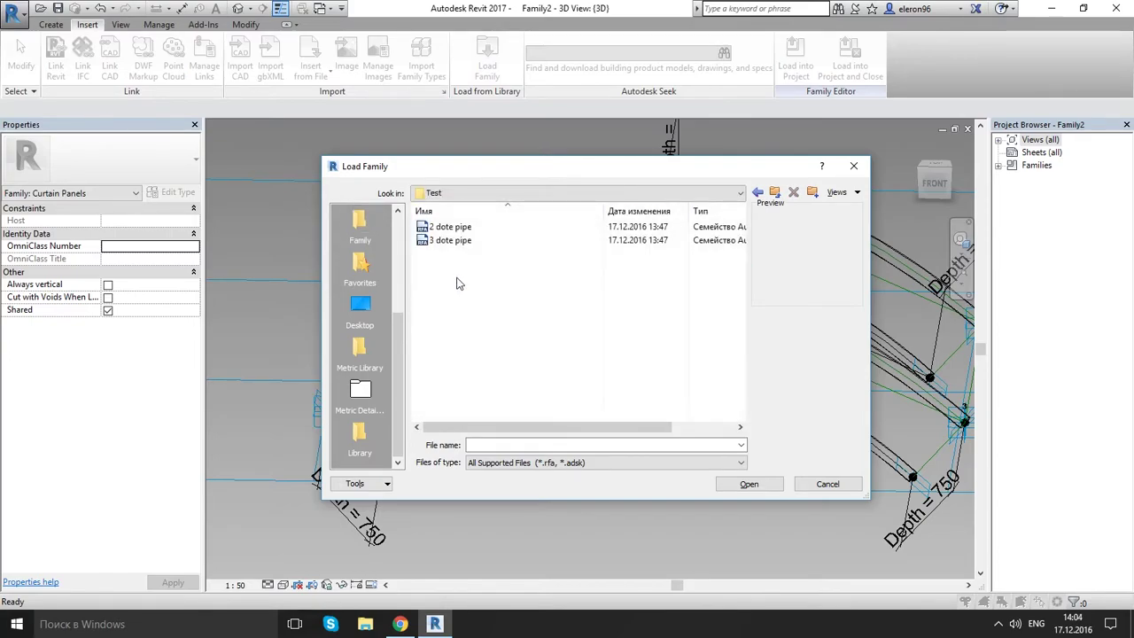
left_click(458, 229)
left_click(749, 484)
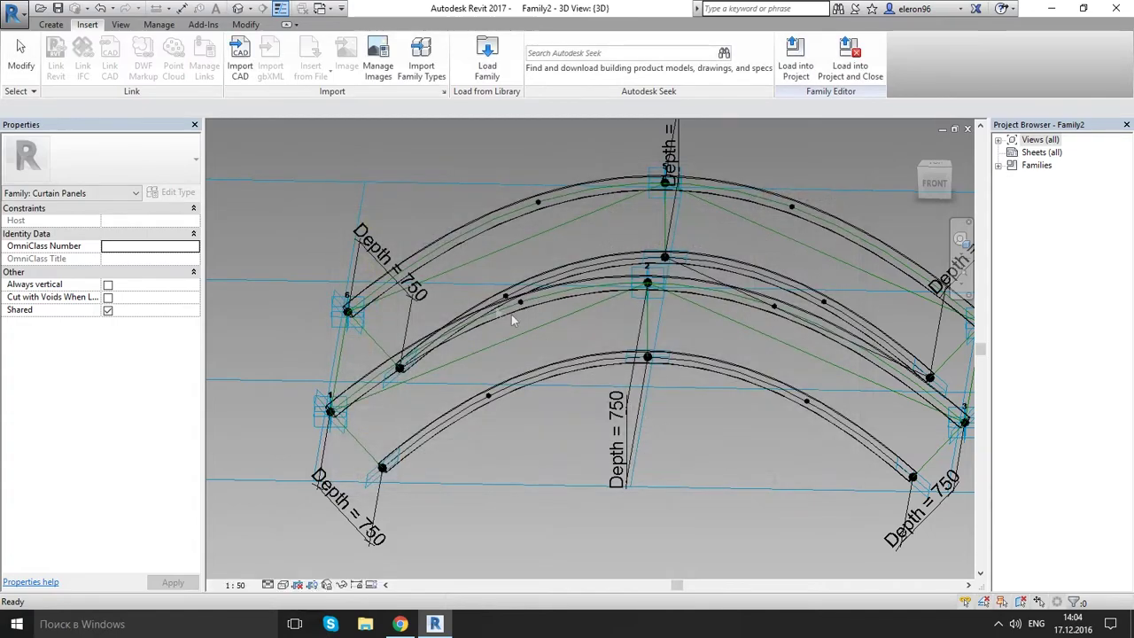
- Place 2 dote pipe braces from the front lower pipe's end to point 1, then zigzag through both intermediate points to the lower crown point
left_click(50, 24)
left_click(383, 55)
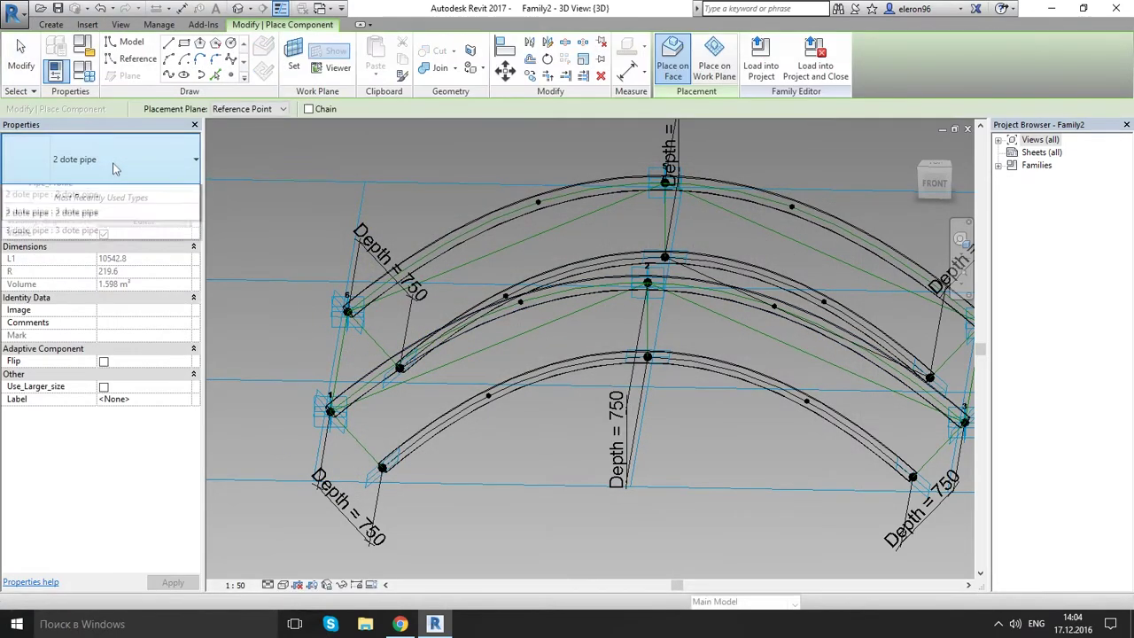
left_click(112, 162)
left_click(53, 252)
middle_click_drag(276, 329, 513, 385, "shift")
scroll(417, 401, "up", 2)
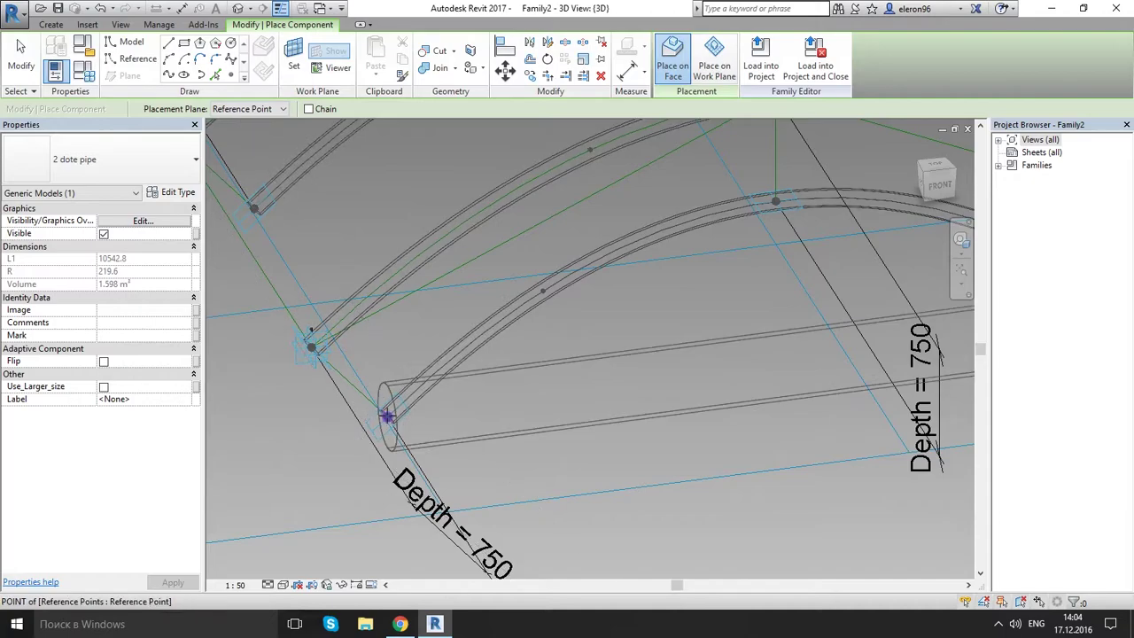
left_click(387, 418)
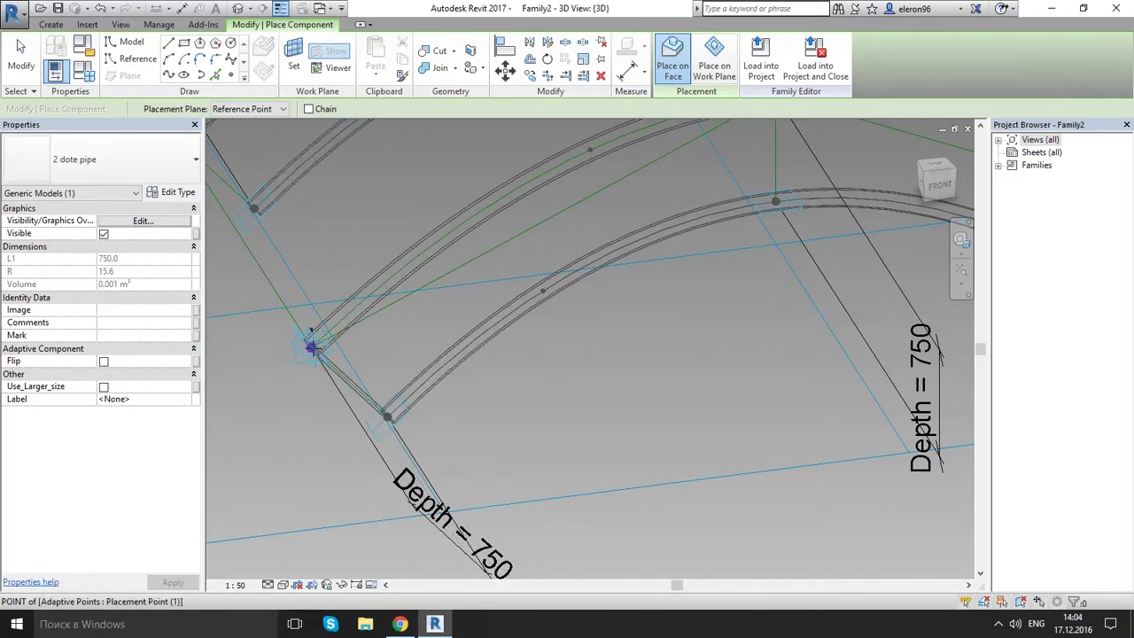
left_click(311, 347)
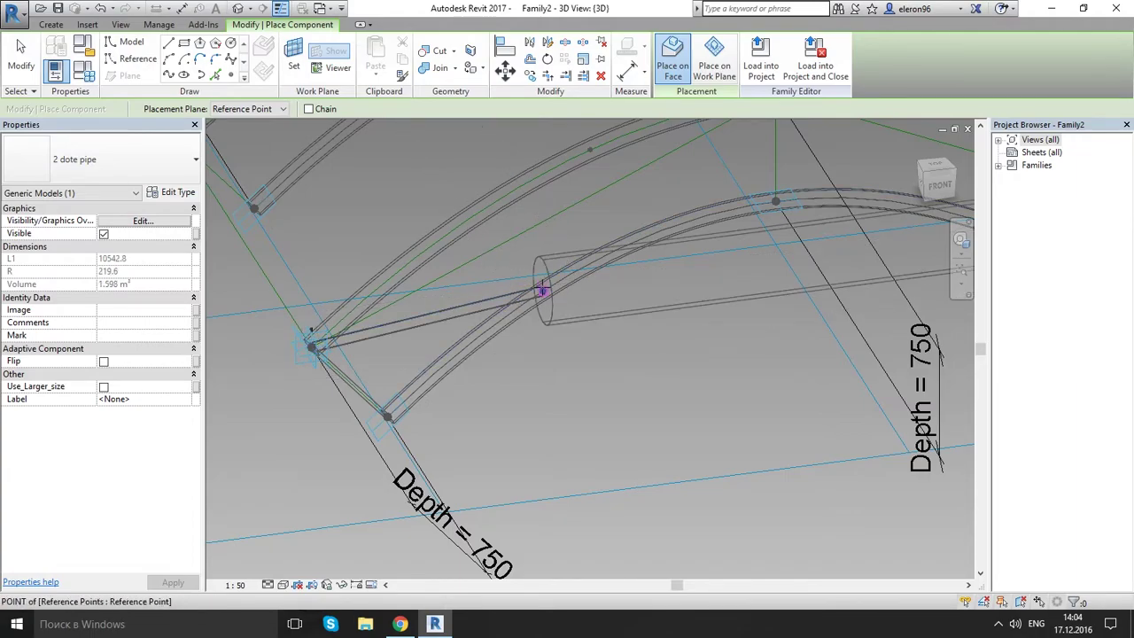
left_click(589, 150)
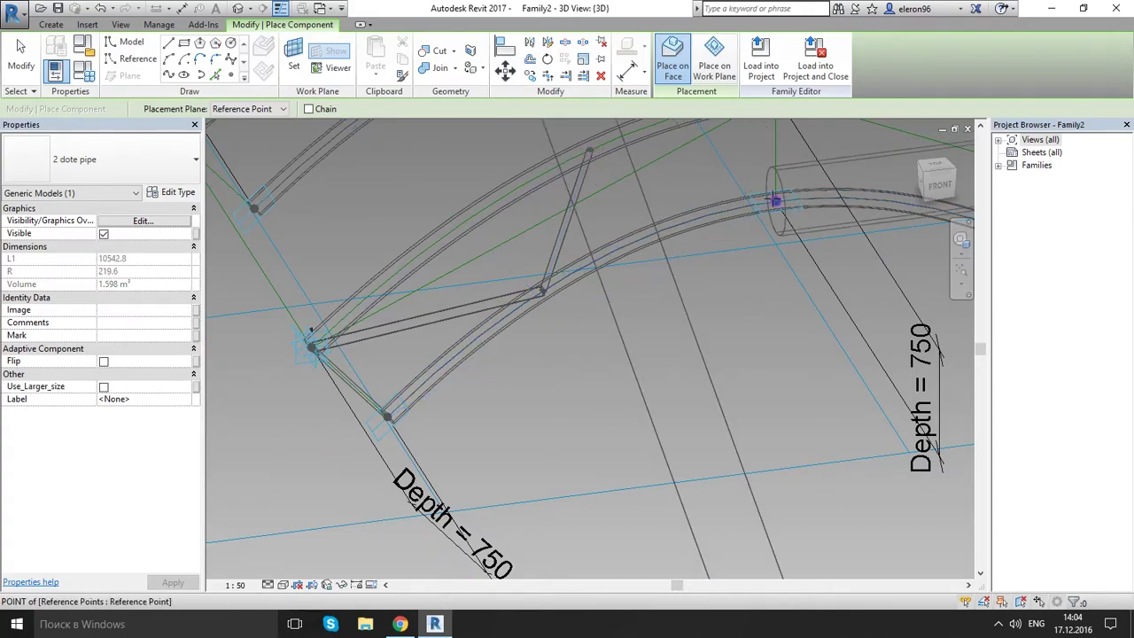
left_click(775, 202)
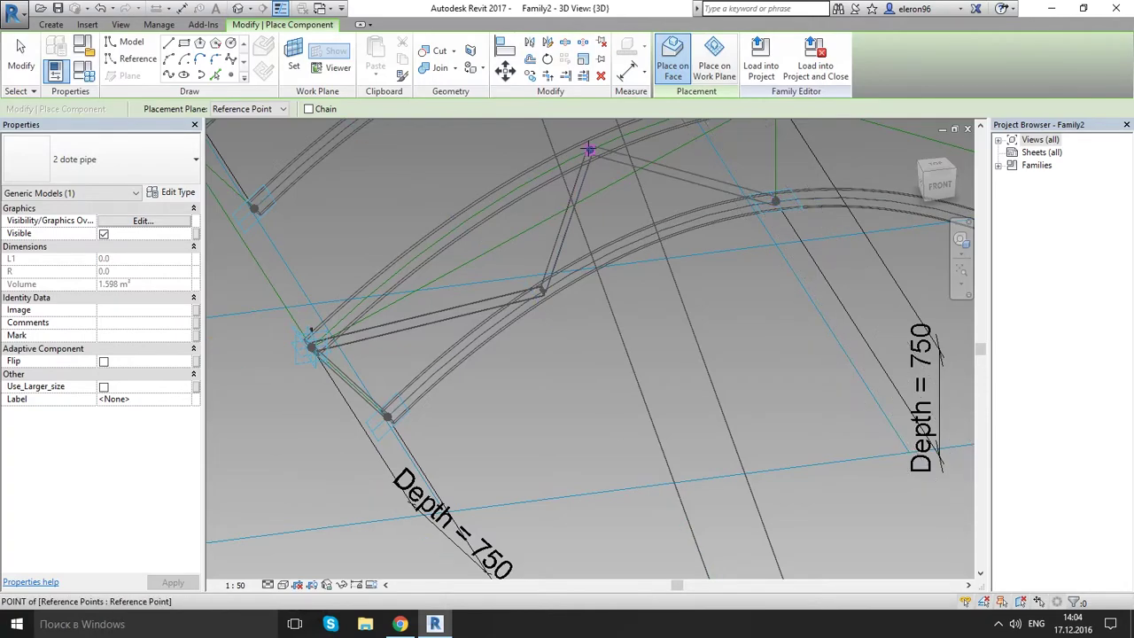
- Place a vertical pipe between the front lower crown point and point 2, and a diagonal from the crown to the next upper intermediate point
scroll(635, 284, "up", 4)
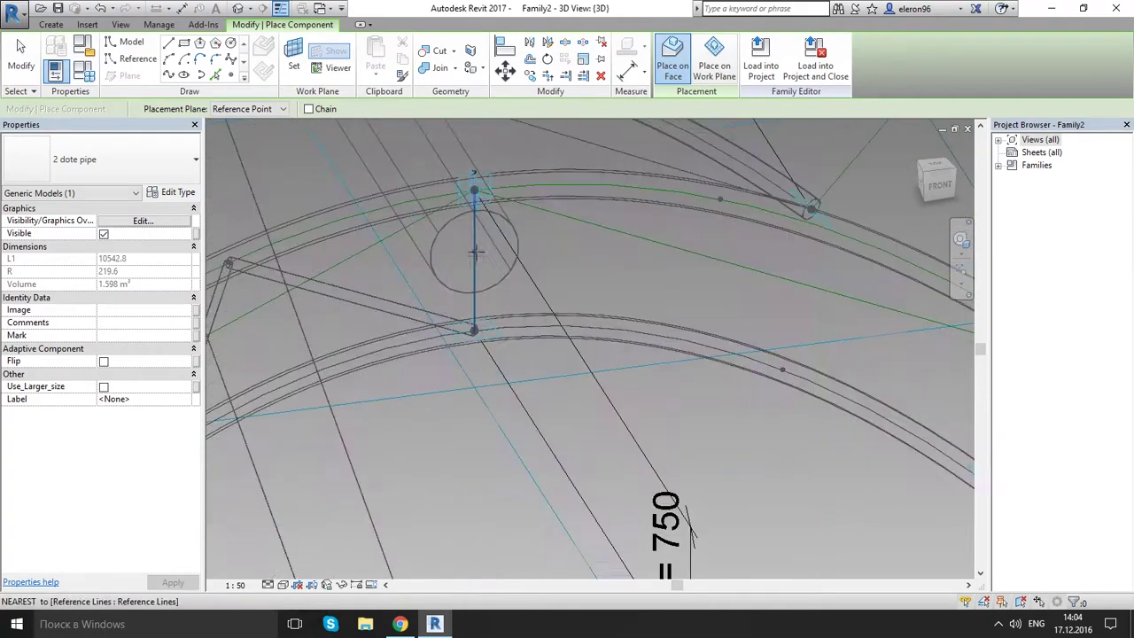
left_click(474, 330)
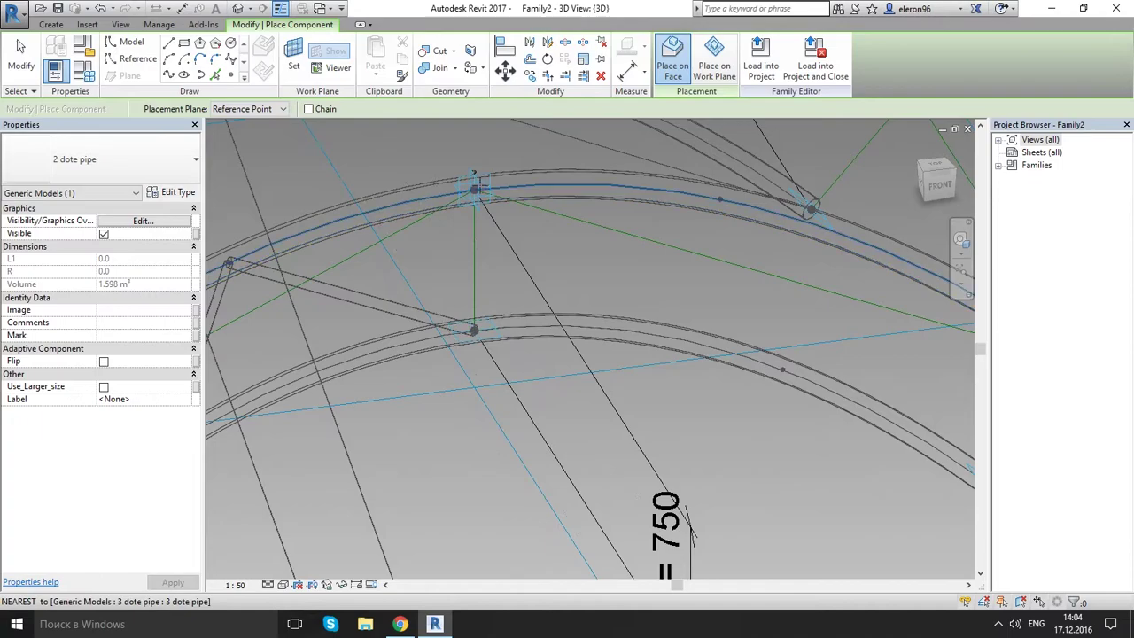
left_click(474, 189)
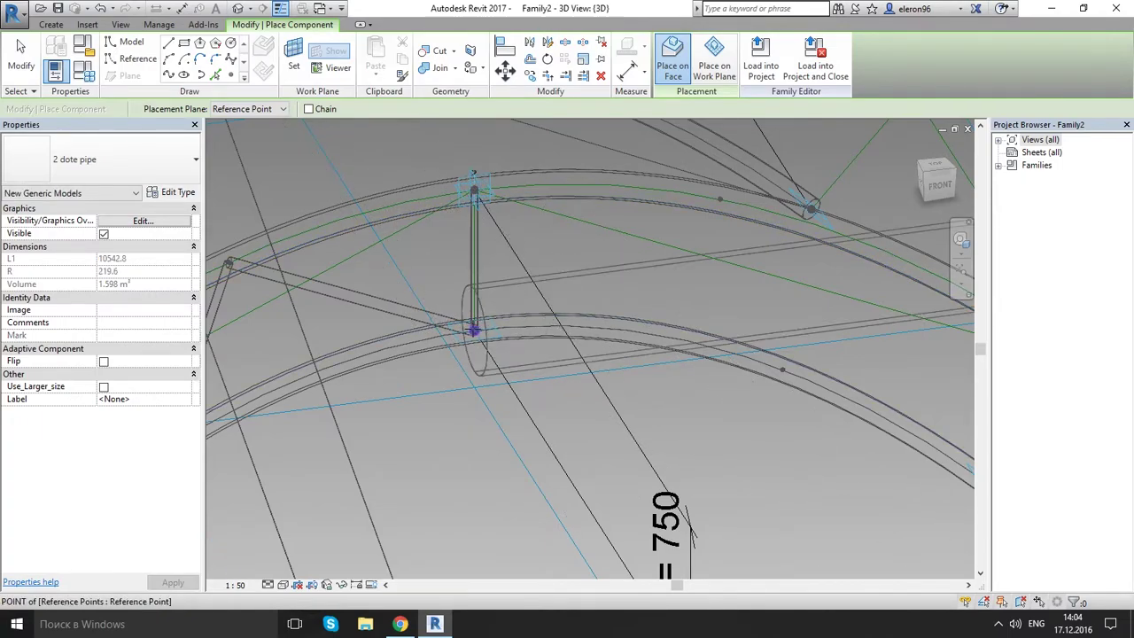
left_click(473, 330)
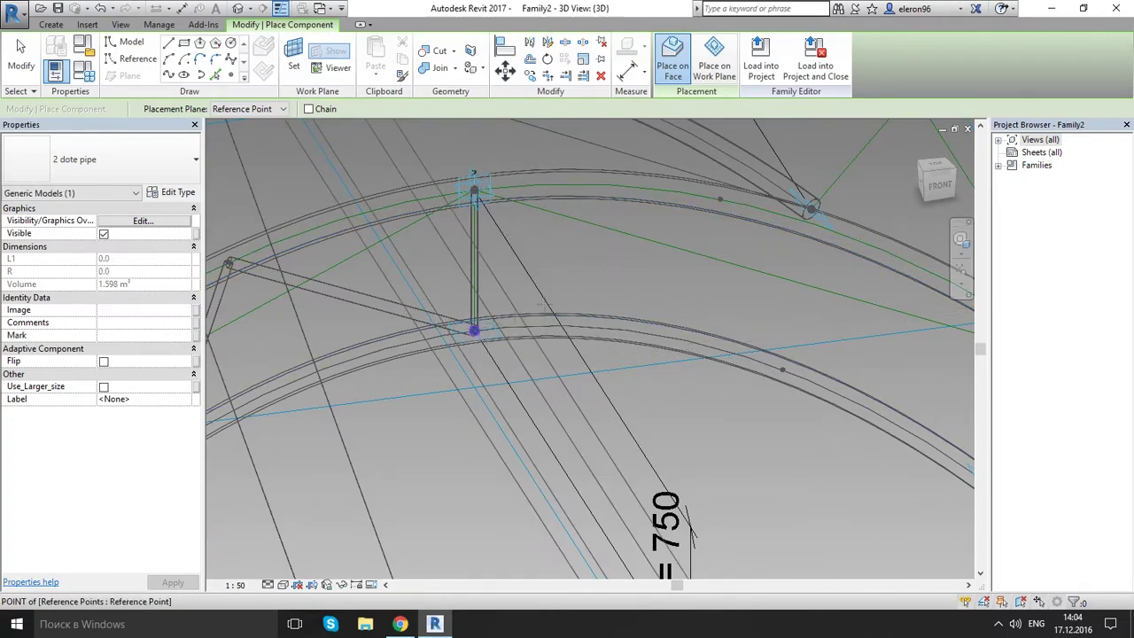
left_click(719, 200)
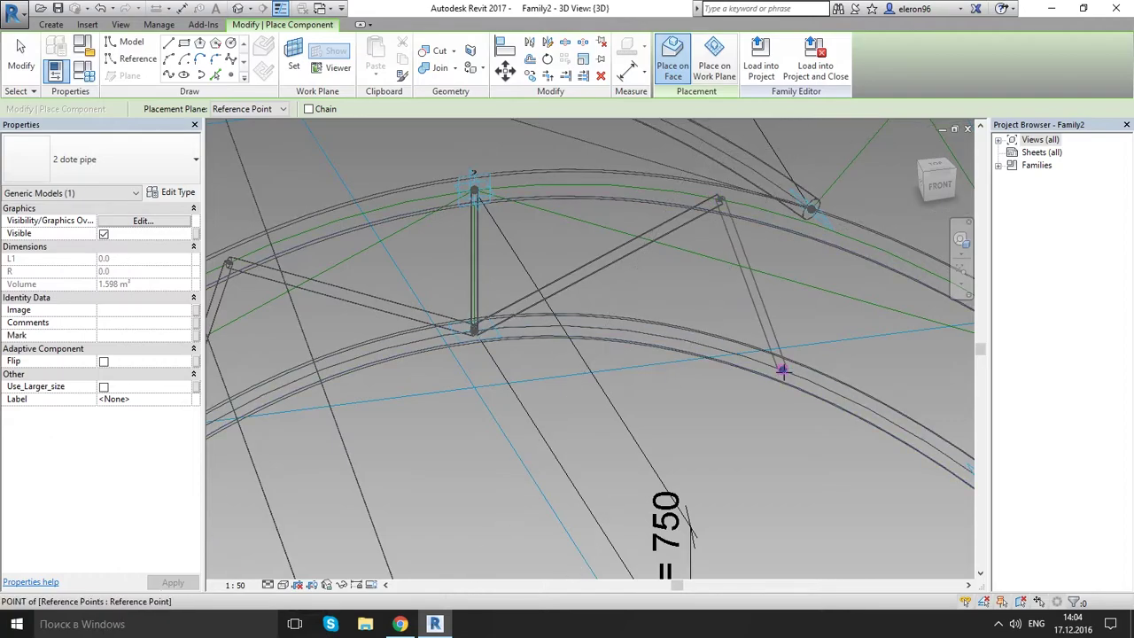
- Continue the front truss bracing from the upper intermediate point through the lower intermediate point to point 3
key("alt")
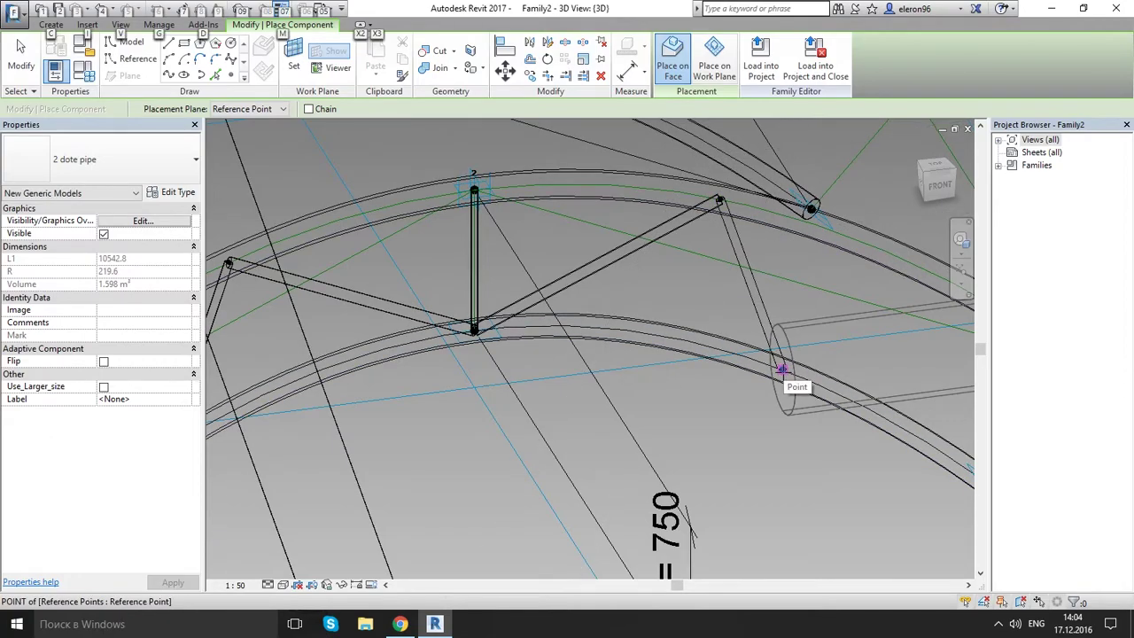
left_click(782, 369)
middle_click_drag(852, 435, 565, 373)
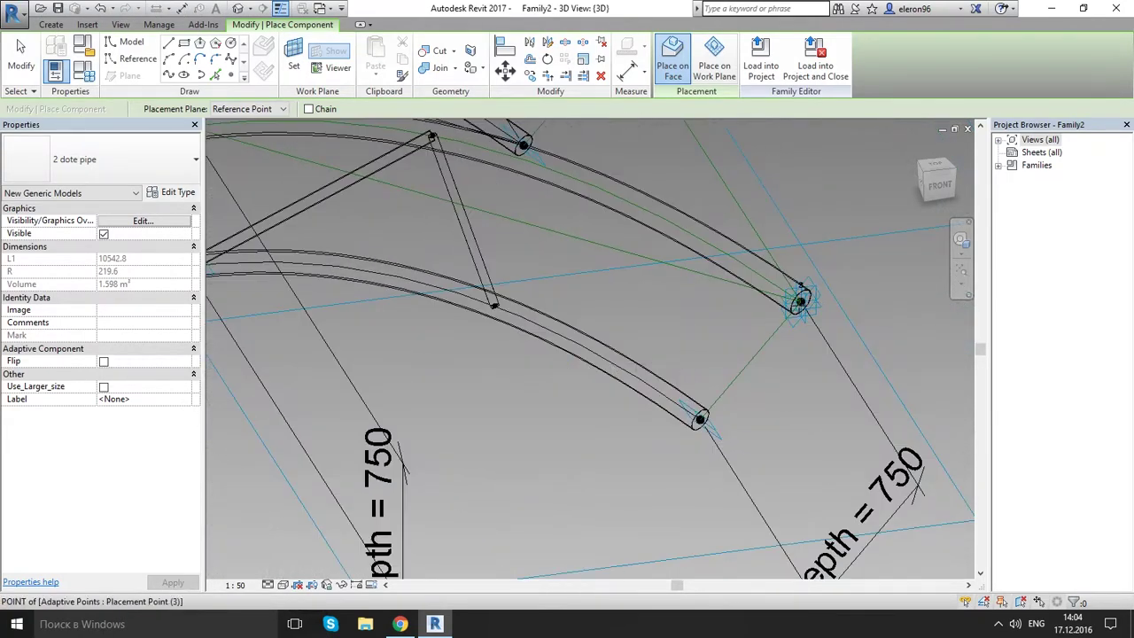
left_click(800, 301)
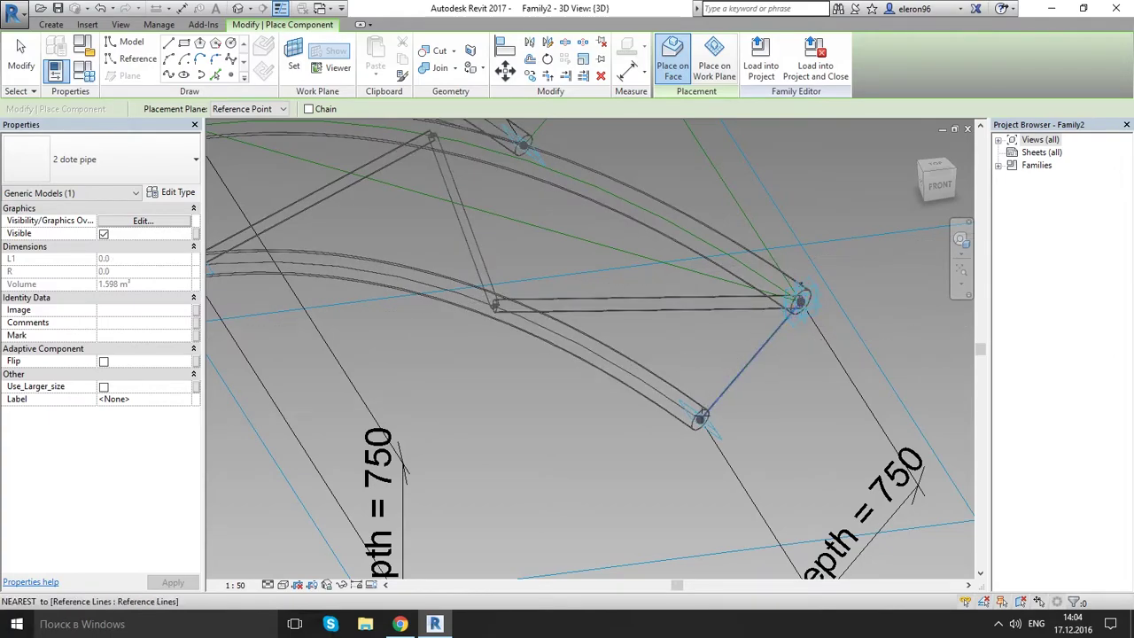
- Place rear truss bracing pipes from point 6 to the lower intermediate point and up to the upper intermediate point
scroll(700, 418, "down", 6)
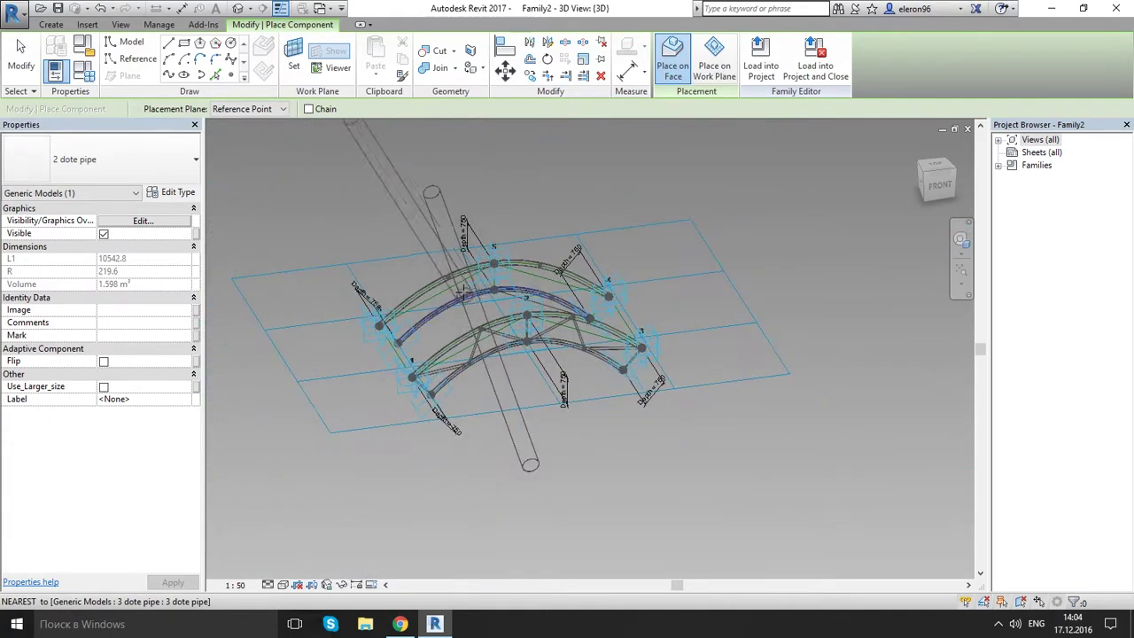
scroll(379, 414, "up", 8)
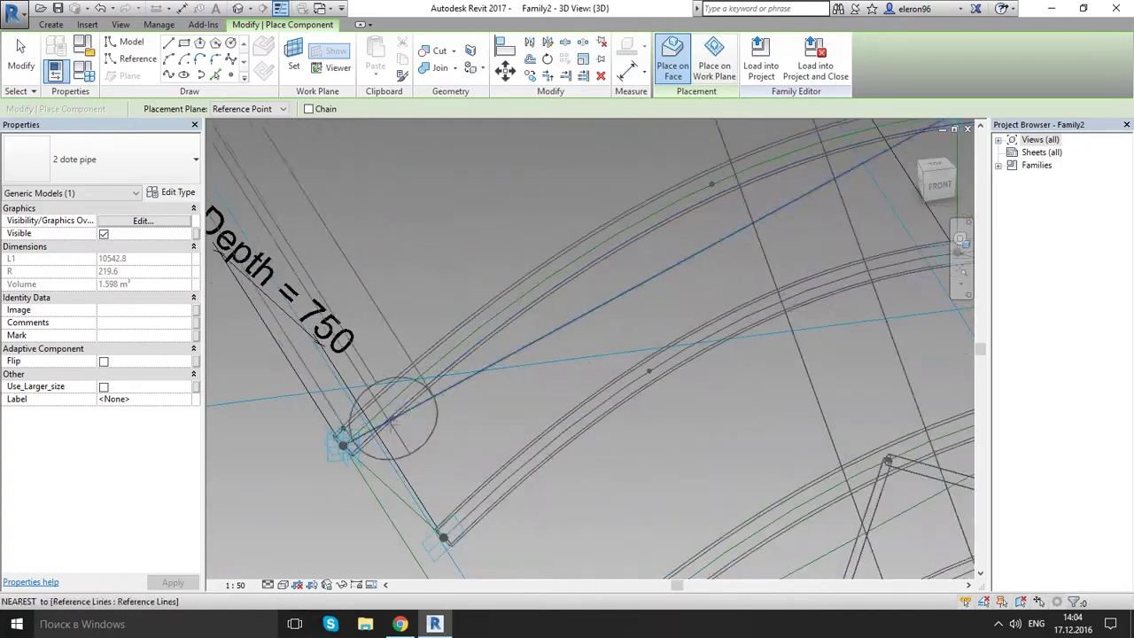
key("Escape")
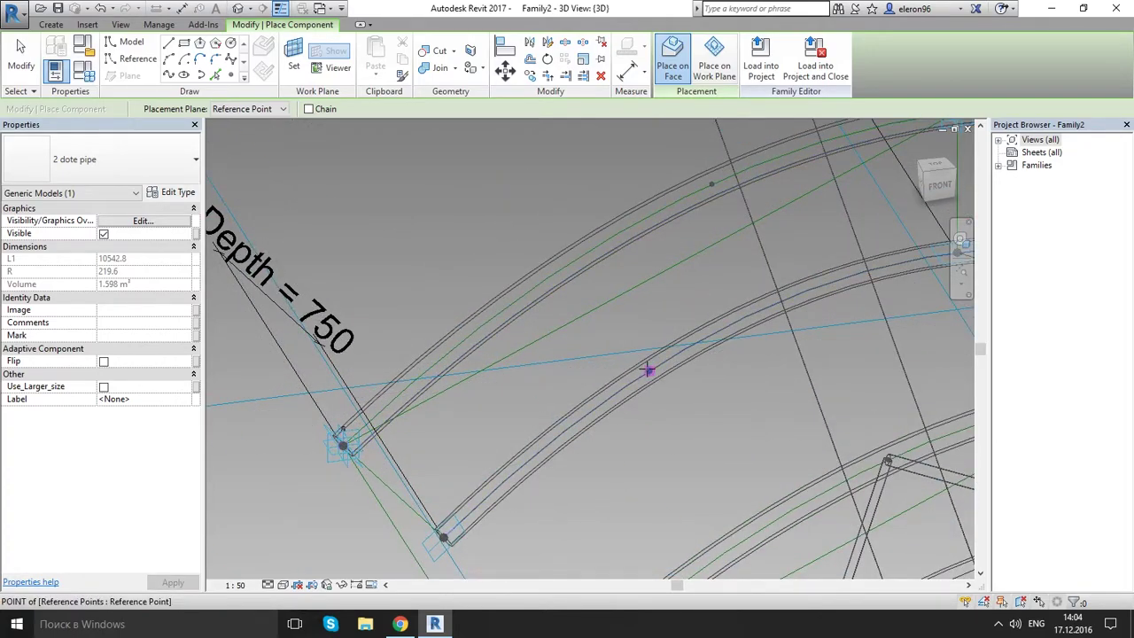
left_click(648, 371)
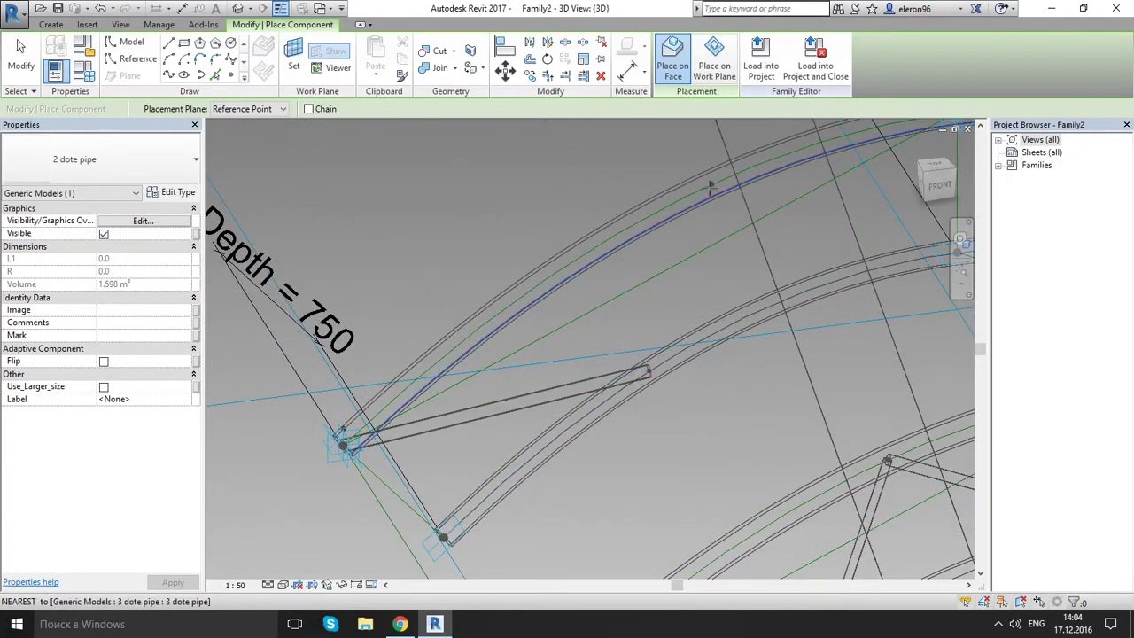
left_click(712, 185)
left_click(708, 188)
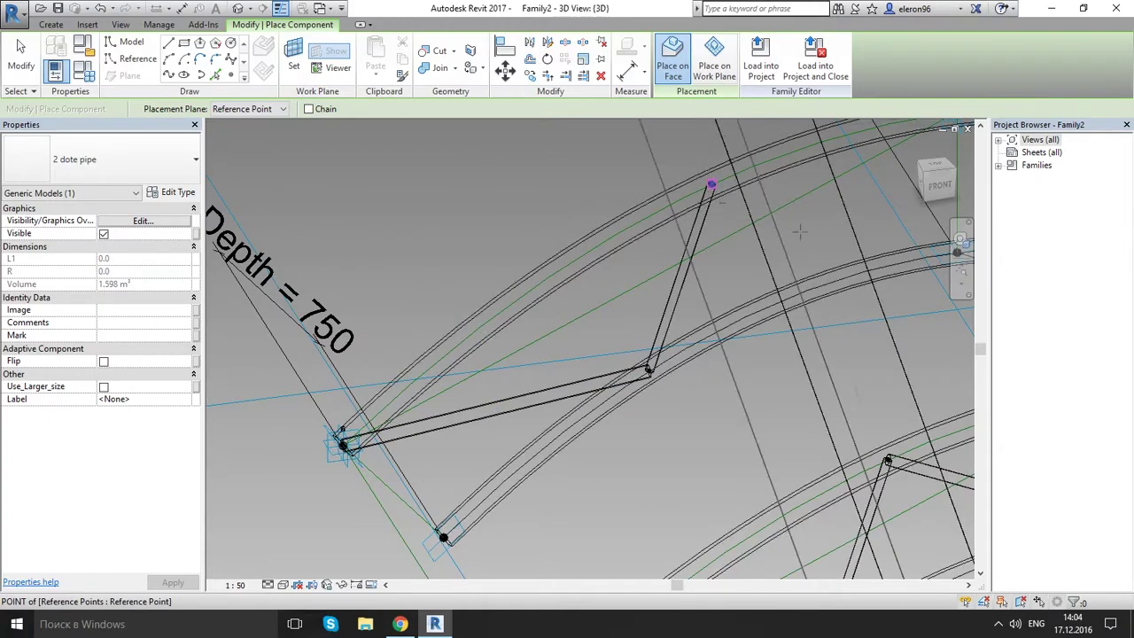
- Place a rear diagonal from the upper intermediate point to the lower crown point and a vertical pipe up to point 5
middle_click_drag(709, 187, 403, 248)
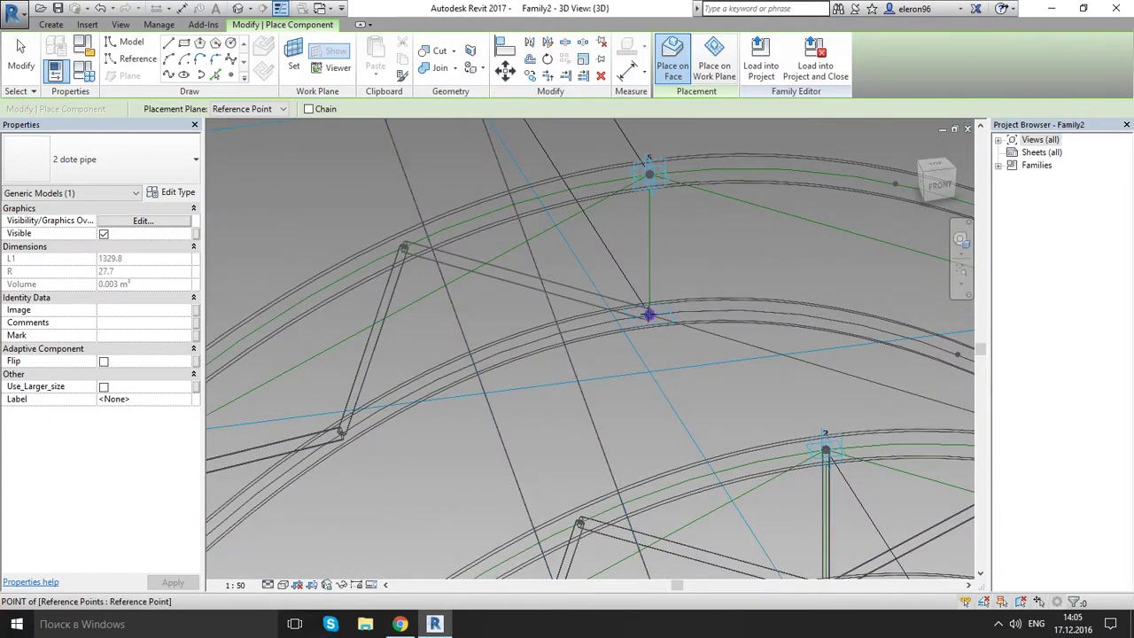
left_click(648, 315)
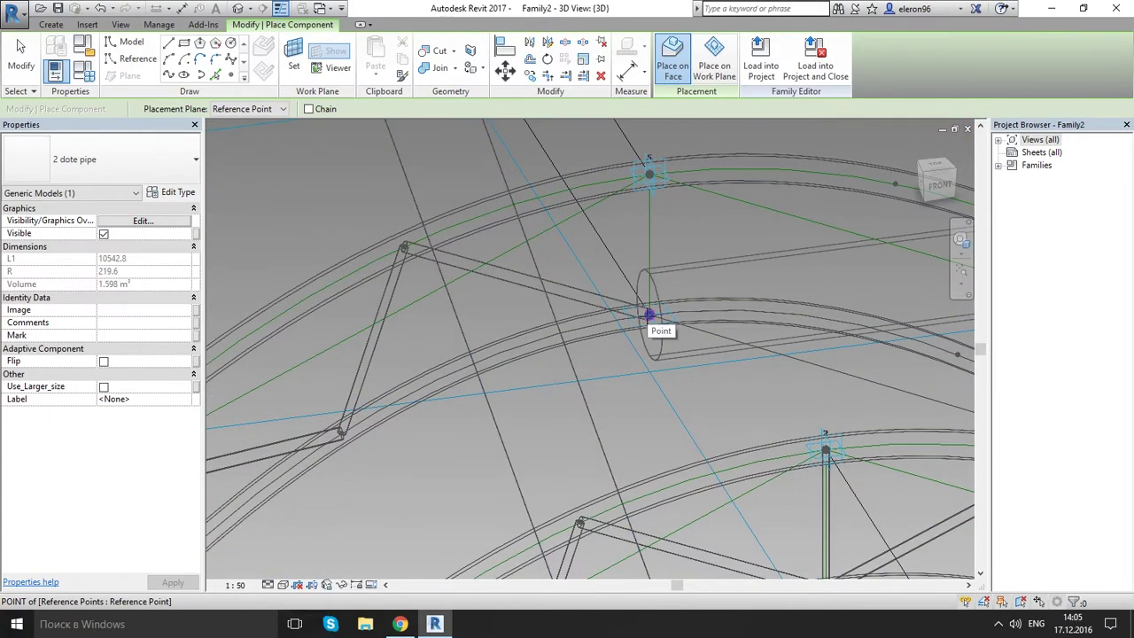
left_click(650, 174)
middle_click_drag(770, 282, 509, 283)
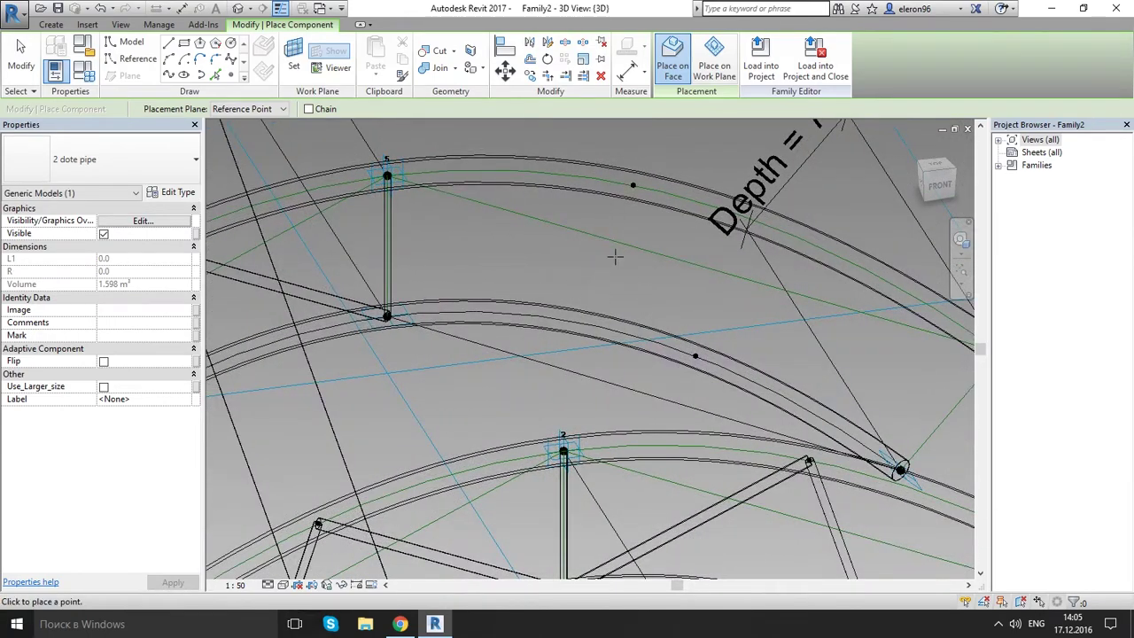
left_click(387, 317)
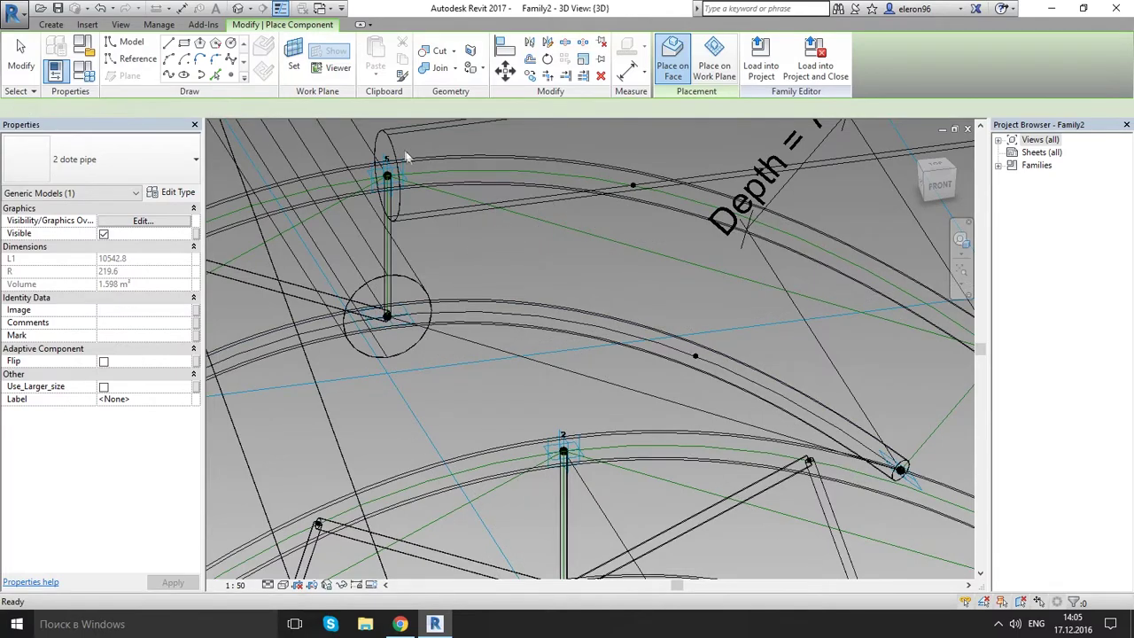
key("Escape")
left_click(397, 134)
left_click(601, 76)
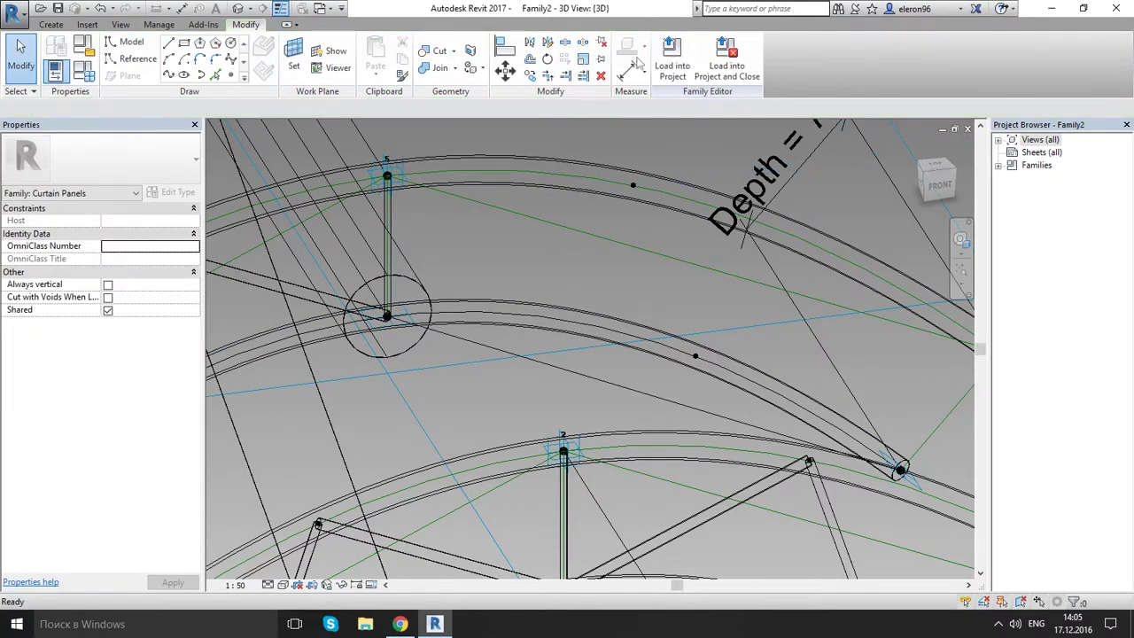
- Place rear bracing pipes from the lower crown point through the upper and lower intermediate points to point 4, and start the end pipe there
left_click(50, 24)
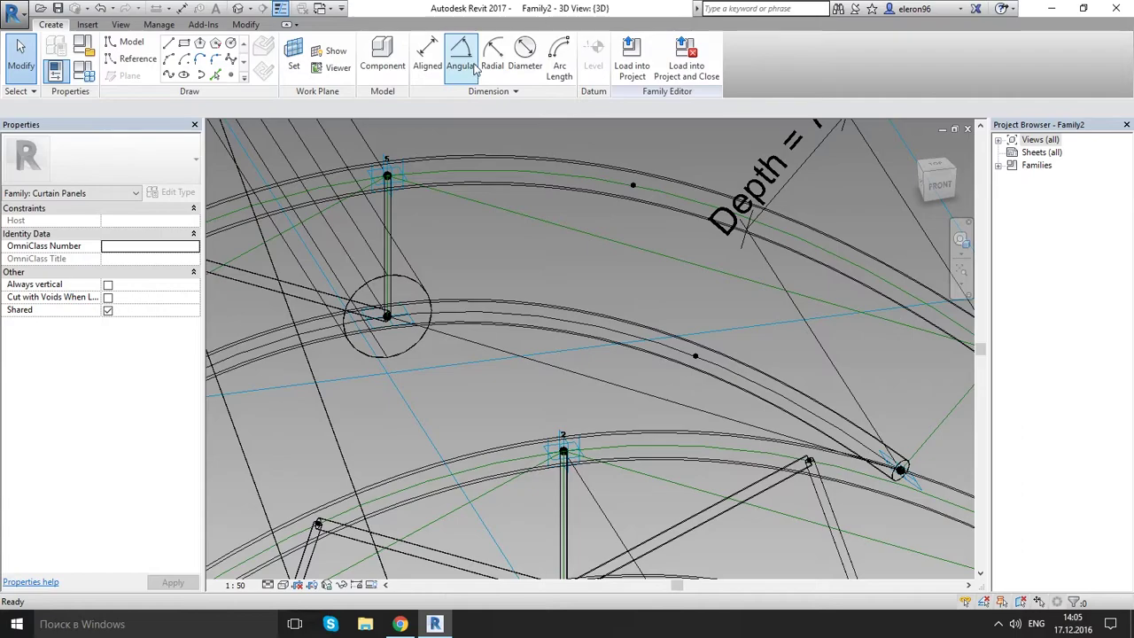
left_click(383, 53)
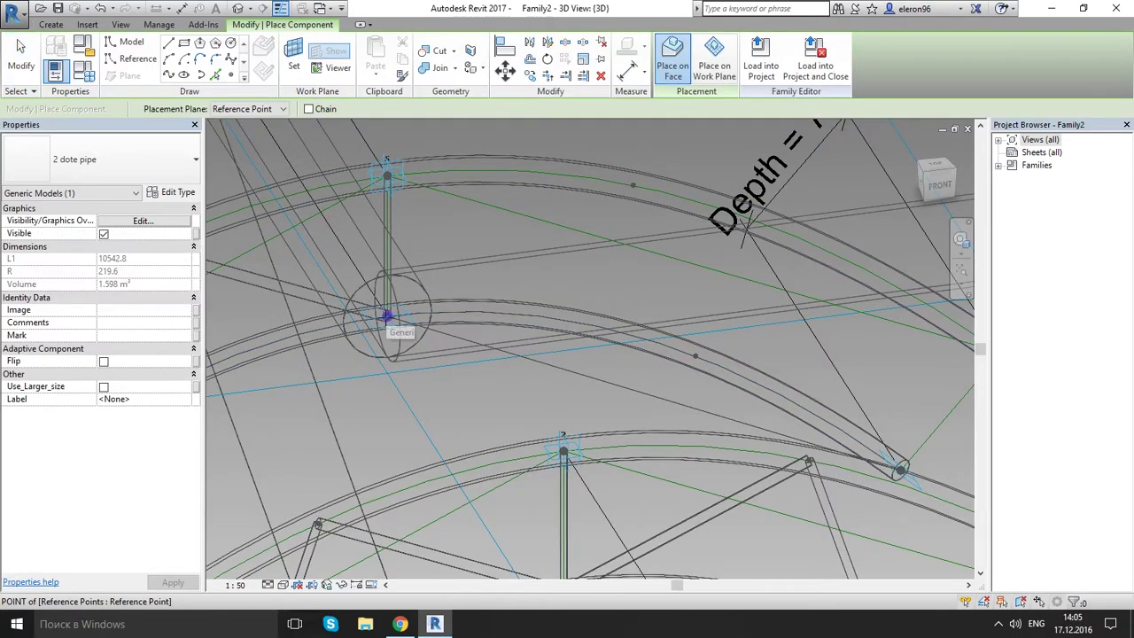
left_click(387, 316)
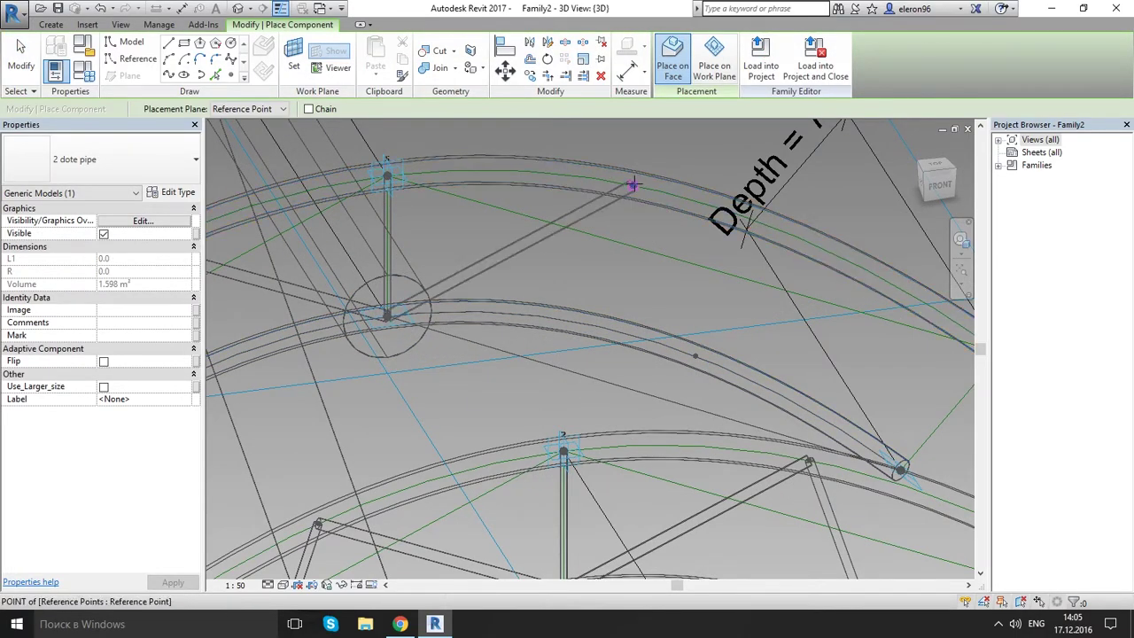
left_click(632, 185)
middle_click_drag(696, 356, 495, 291)
left_click(494, 291)
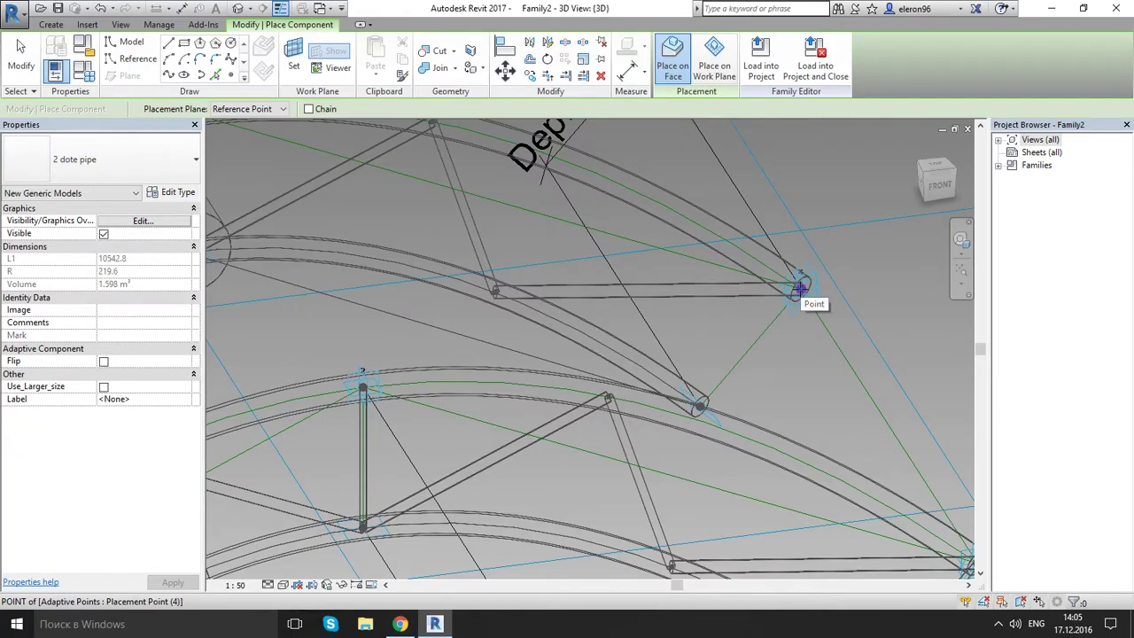
left_click(800, 286)
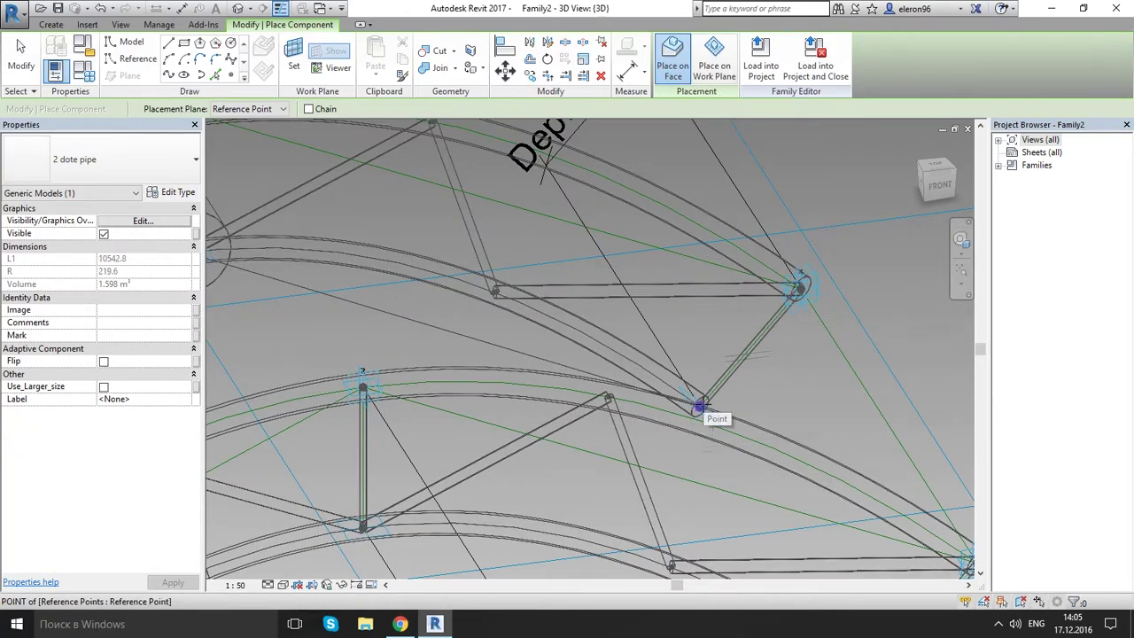
- Finish the rear end pipe below point 4 and place the end pipe from point 6 to the lower end point beneath it
scroll(721, 288, "down", 5)
middle_click_drag(383, 322, 531, 313)
scroll(496, 313, "up", 2)
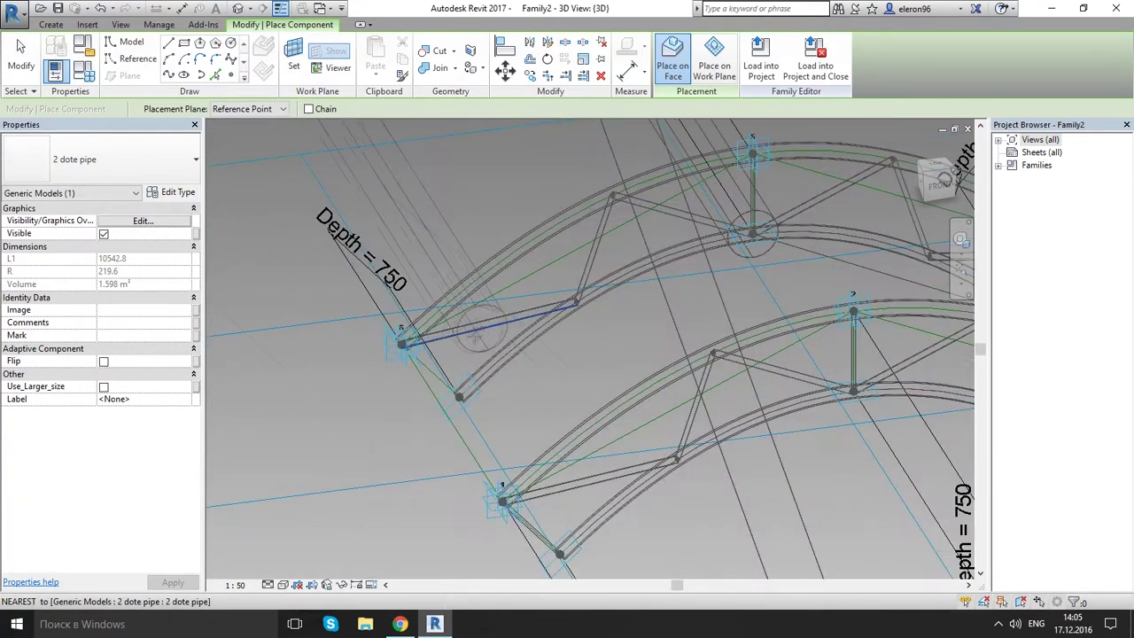
left_click(402, 343)
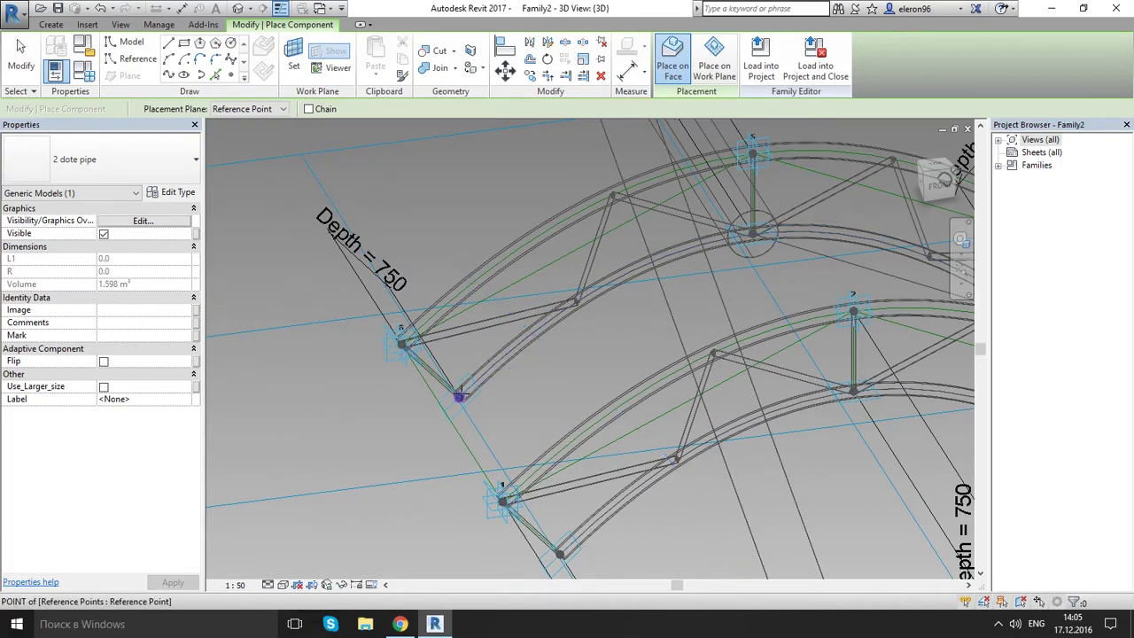
scroll(638, 372, "down", 5)
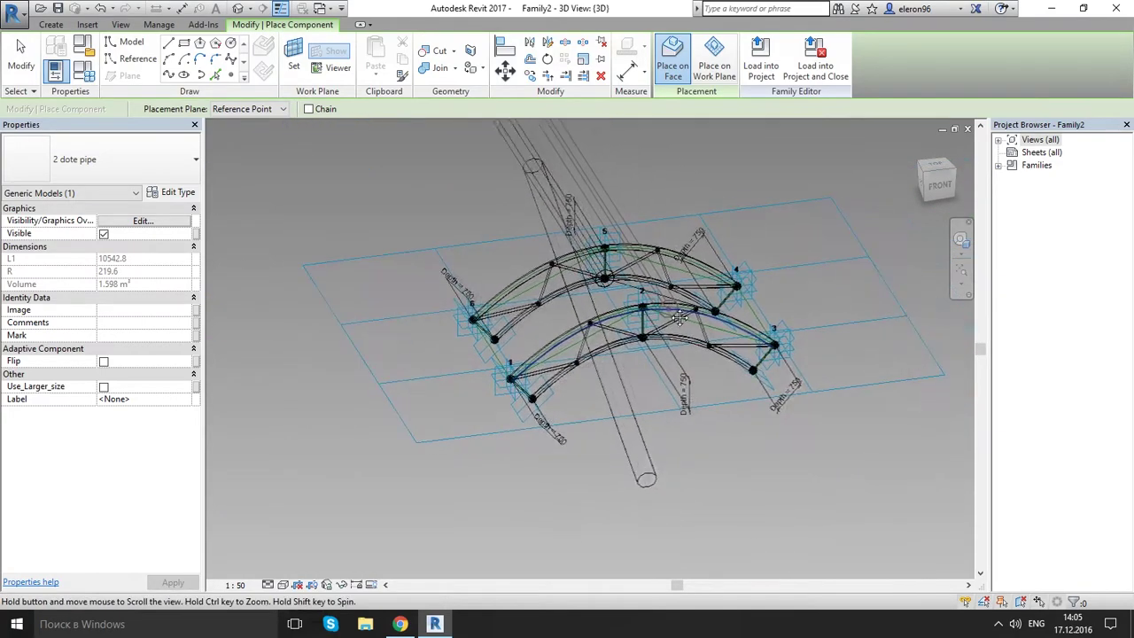
middle_click_drag(677, 317, 527, 255, "shift")
scroll(530, 270, "up", 6)
scroll(530, 272, "down", 2)
key("Escape")
- Place a reference point on the rear upper arch between point 6 and the intermediate point, with normalized curve parameter 0.2
scroll(522, 196, "up", 2)
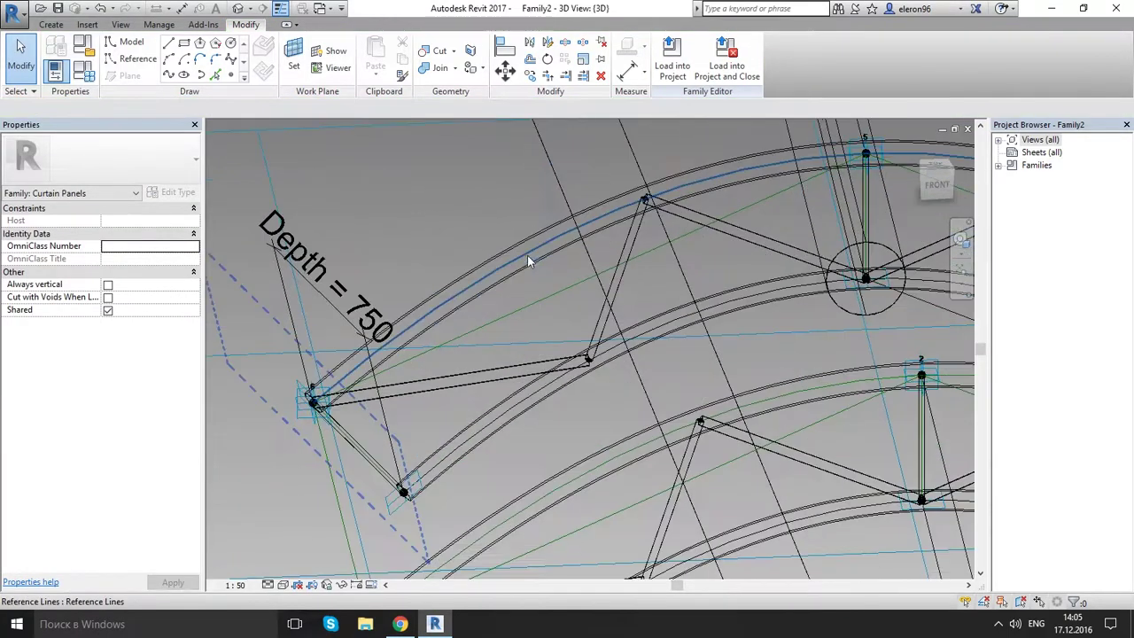
scroll(527, 255, "up", 2)
left_click(616, 411)
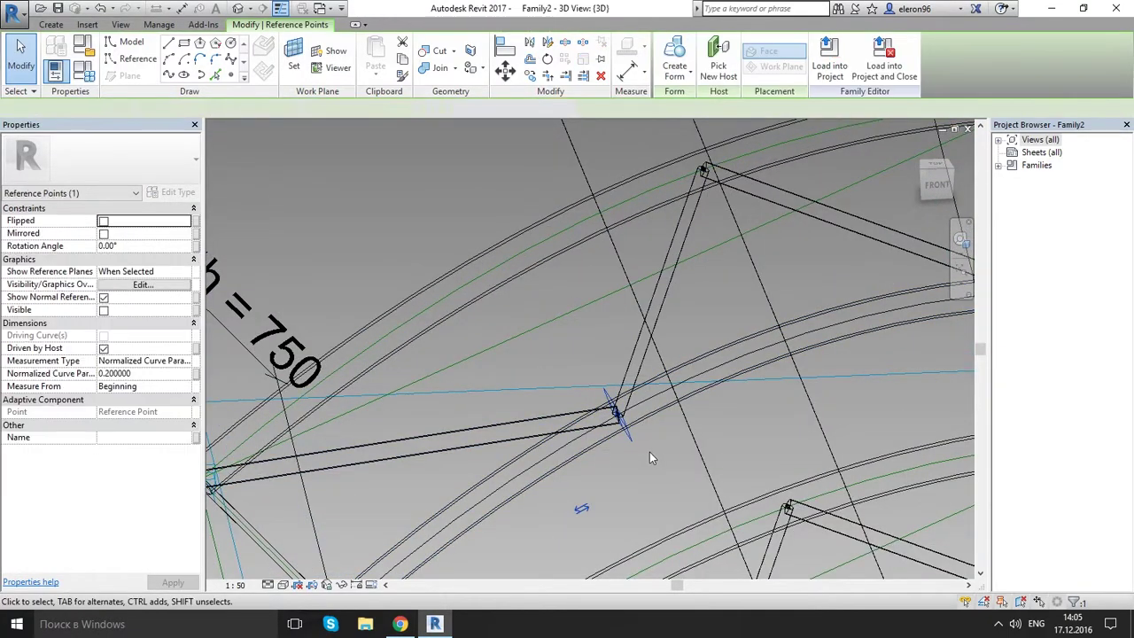
key("Escape")
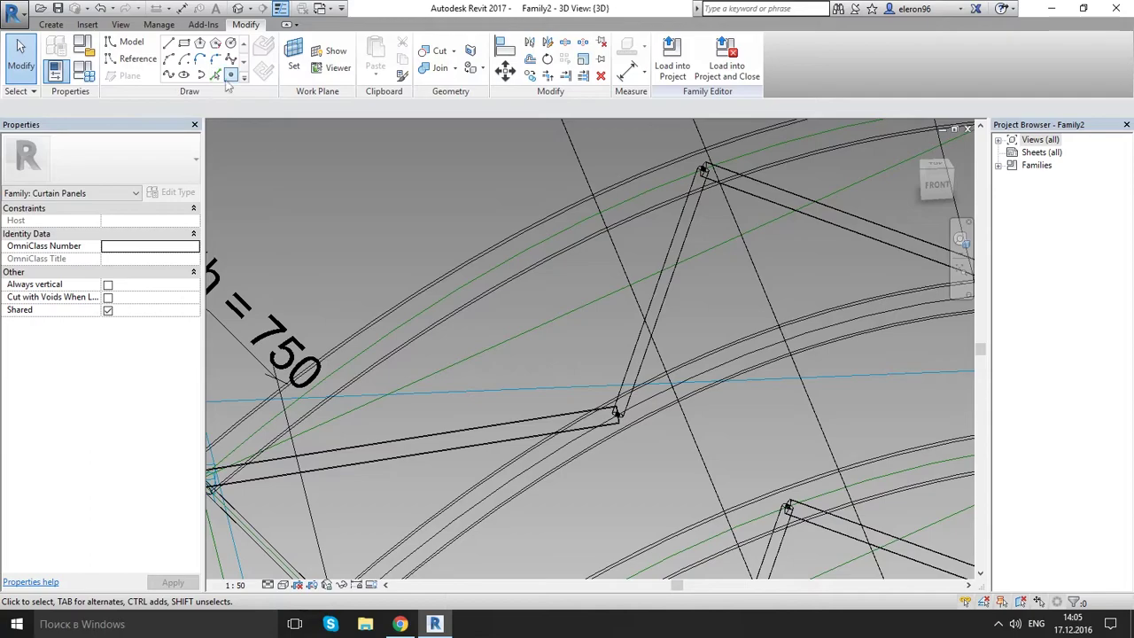
left_click(231, 74)
left_click(507, 260)
key("Escape")
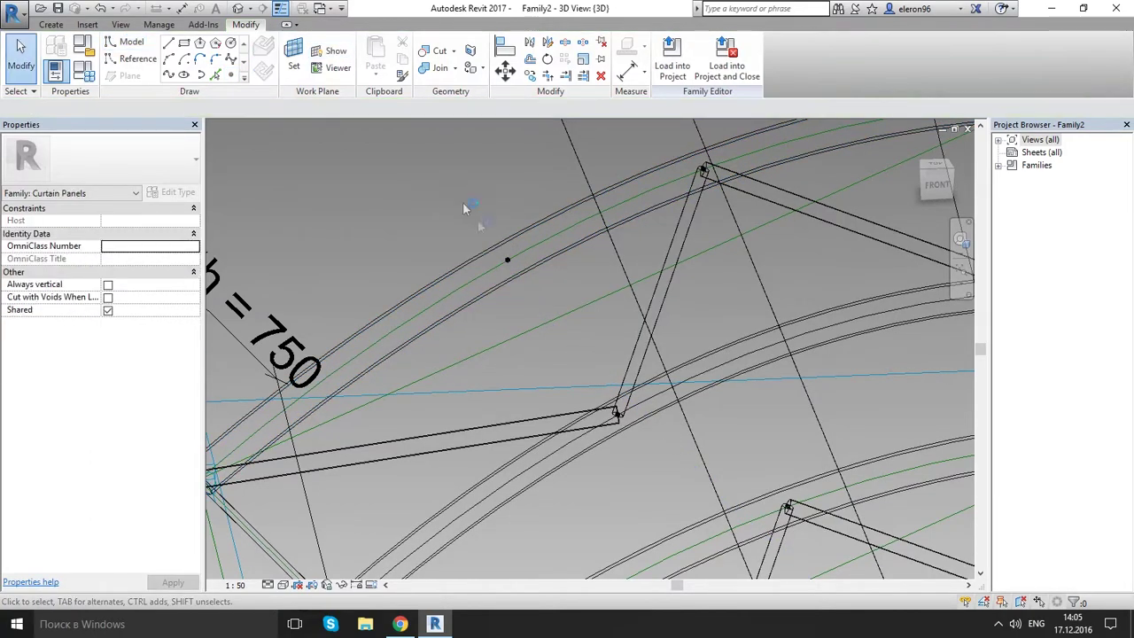
left_click(508, 259)
left_click(137, 373)
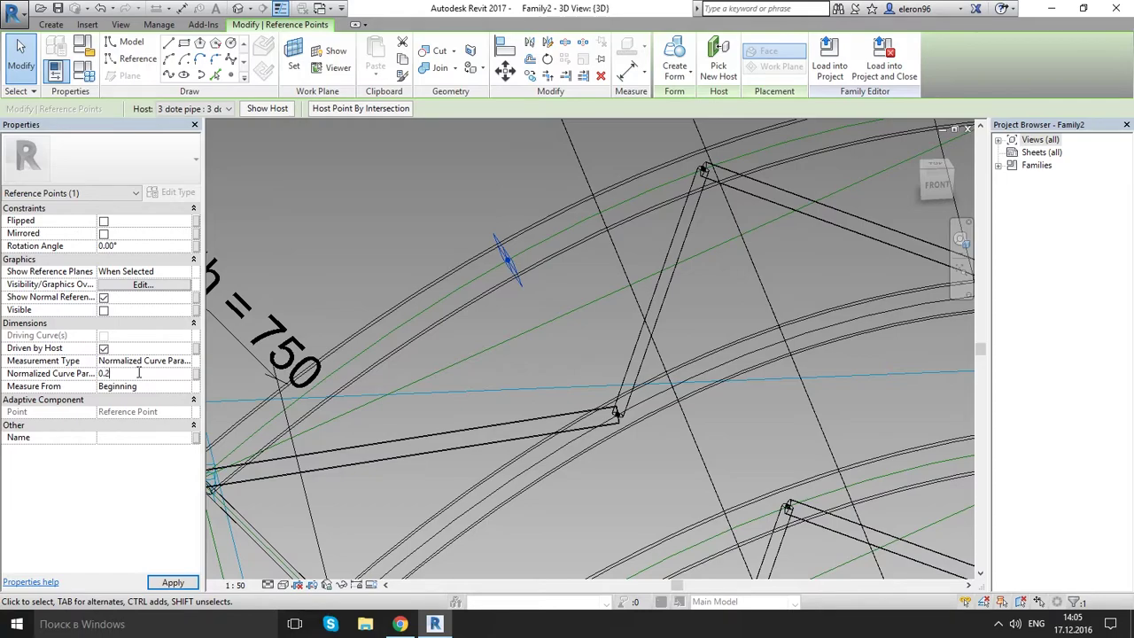
left_click(257, 163)
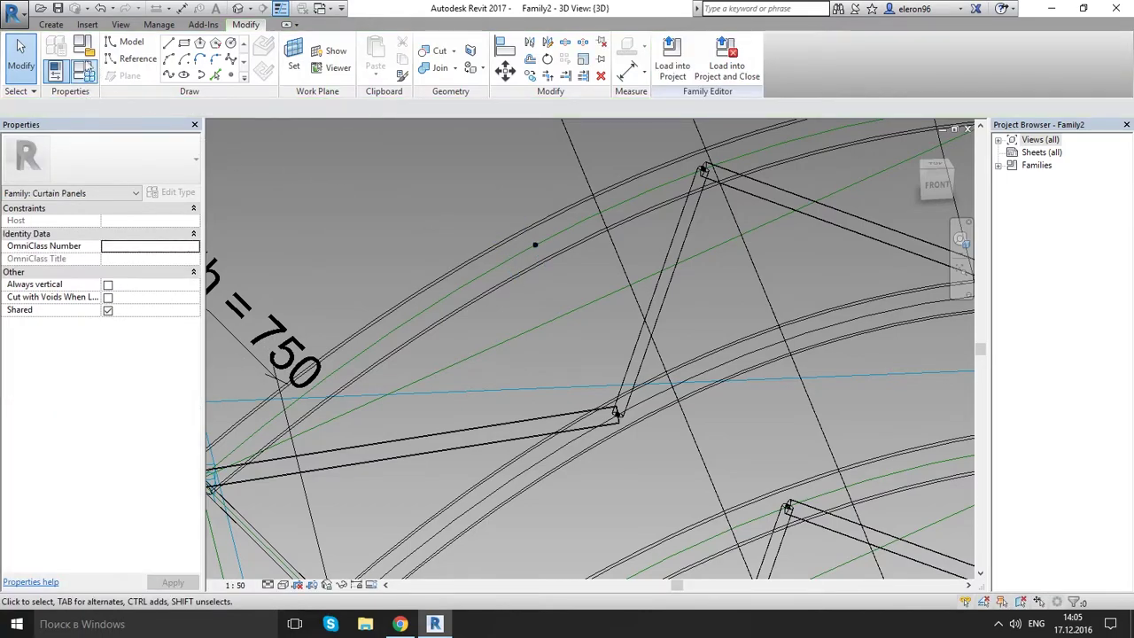
- Place a 2 dote pipe between the new rear upper arch point and the nearby lower intermediate point
left_click(50, 26)
left_click(431, 49)
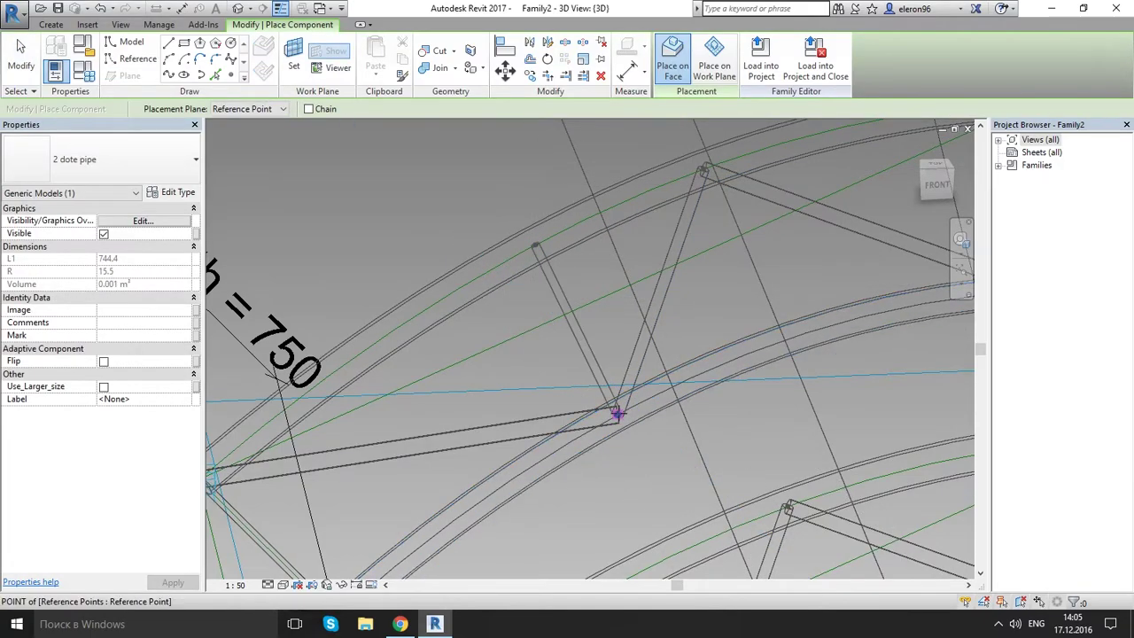
left_click(618, 412)
scroll(569, 333, "down", 4)
scroll(569, 333, "up", 4)
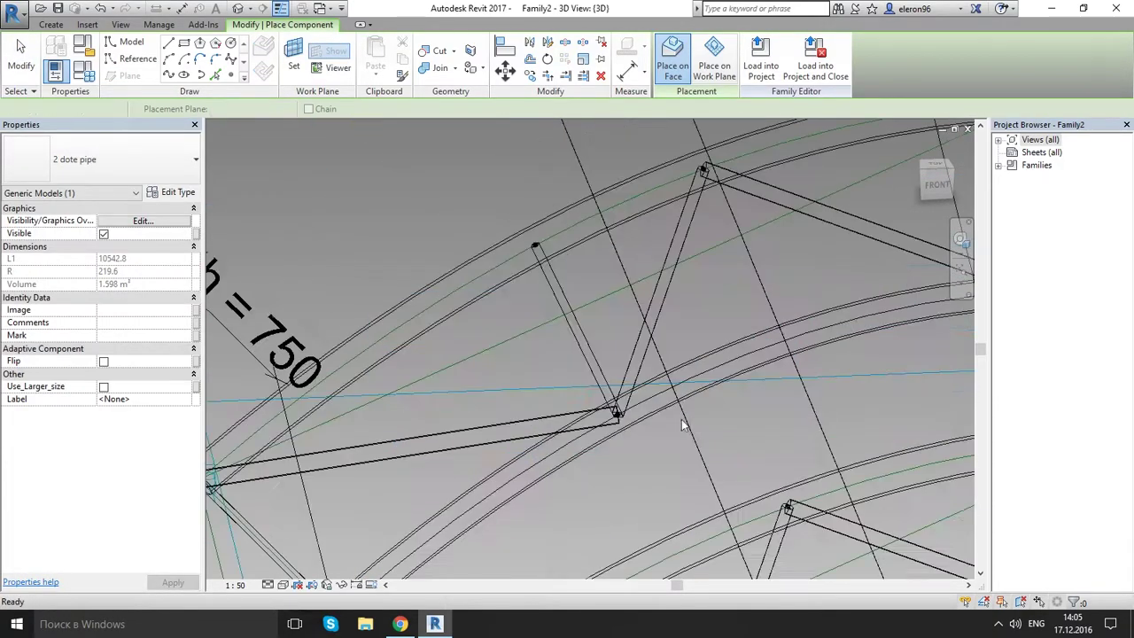
key("Escape")
- Delete the stray oversized pipe crossing beneath the two arches
scroll(674, 419, "up", 1)
scroll(621, 418, "down", 3)
scroll(623, 423, "down", 3)
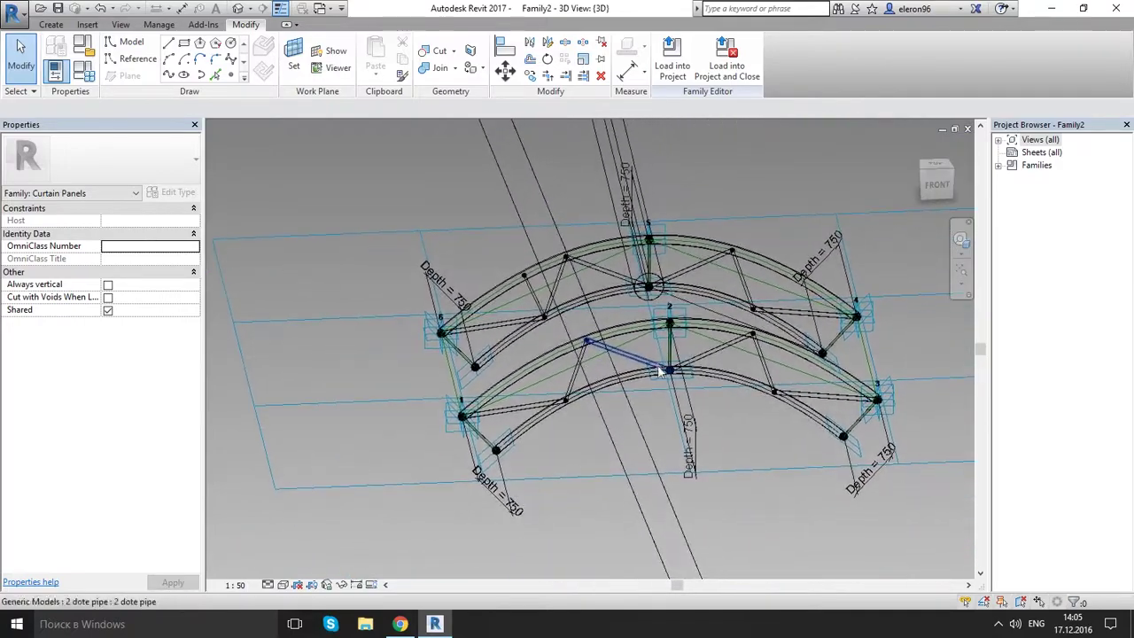
mouse_move(592, 425)
middle_mouse_down("shift")
mouse_move(523, 412)
mouse_move(582, 380)
mouse_move(611, 438)
mouse_move(583, 434)
middle_mouse_up("shift")
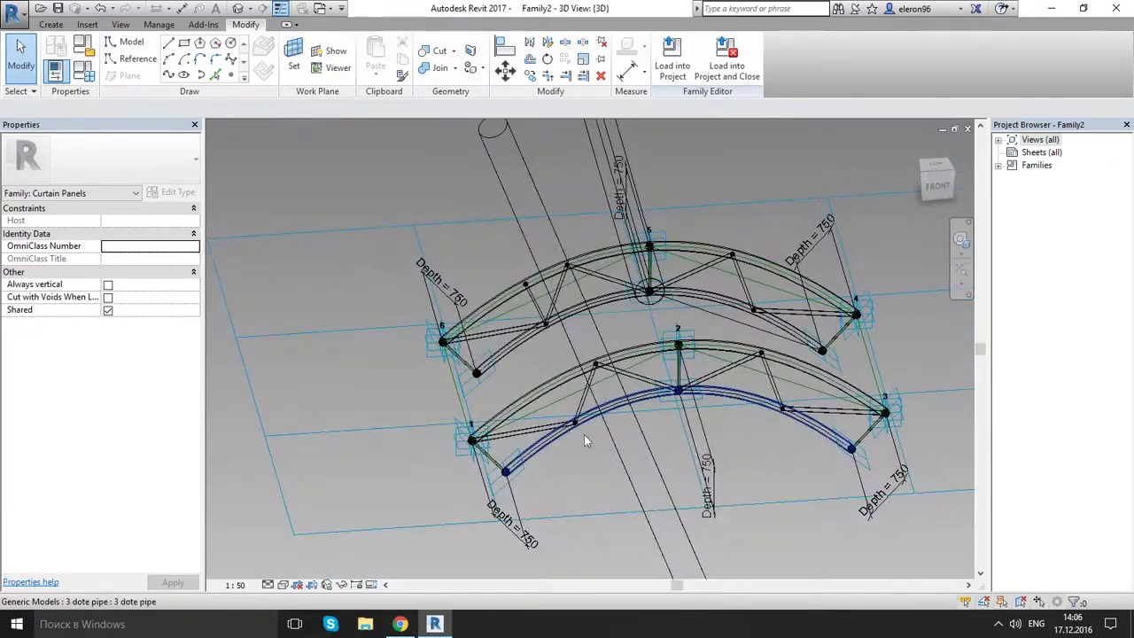
scroll(633, 465, "up", 3)
left_click(639, 474)
key("Delete")
- Place a reference point on the front upper arch near point 1 and set its normalized curve parameter to match the rear point
scroll(562, 407, "up", 2)
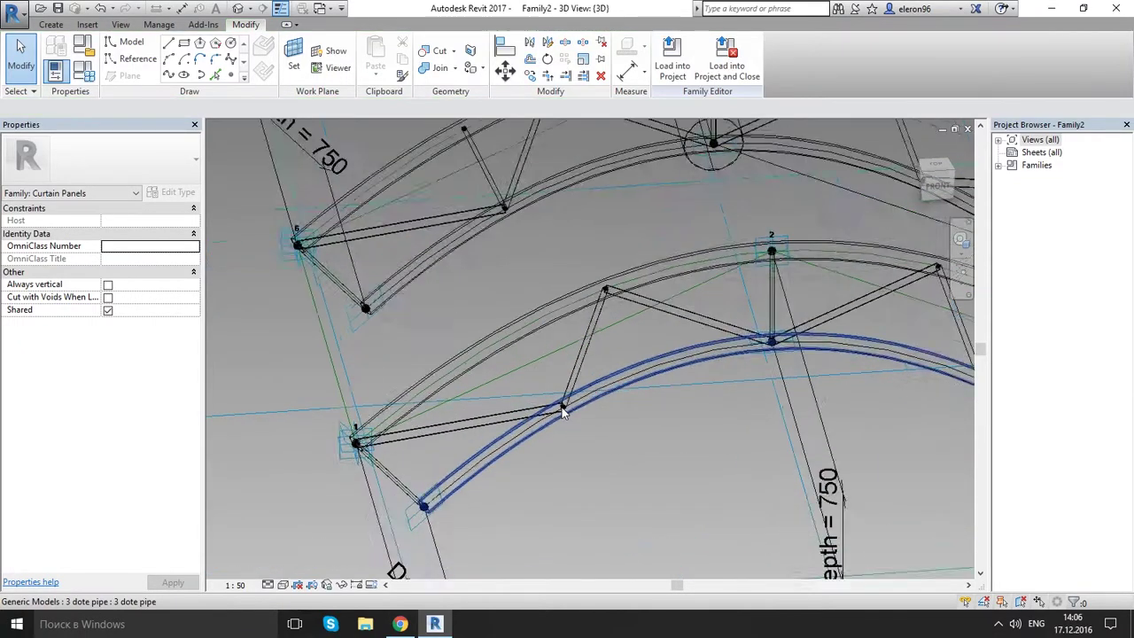
left_click(232, 76)
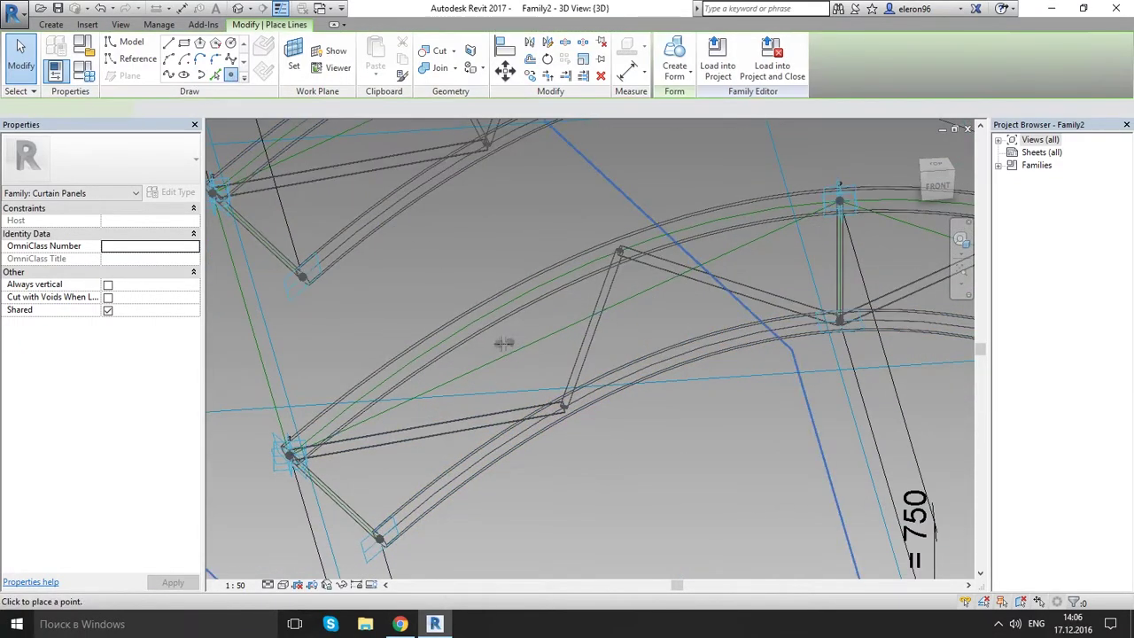
left_click(492, 310)
key("Escape")
left_click(491, 310)
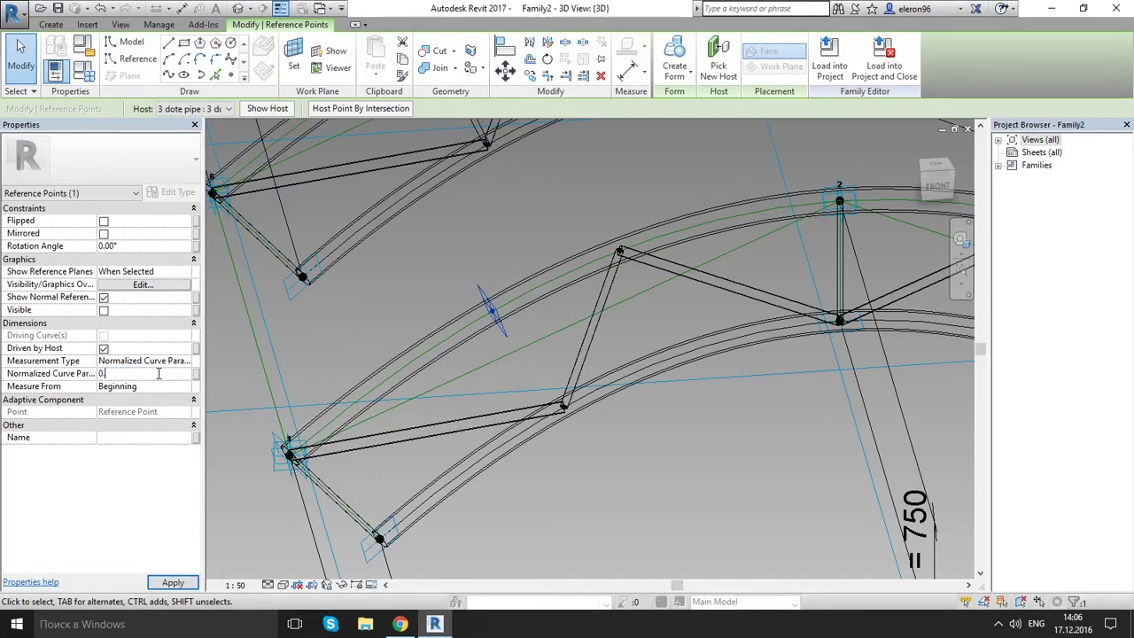
key("Escape")
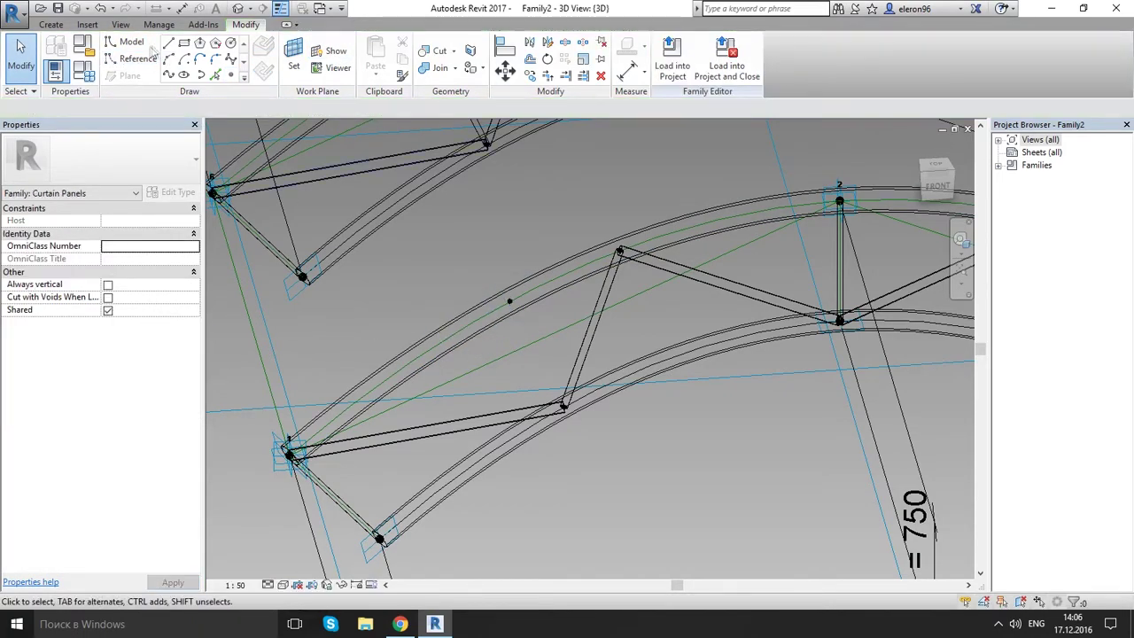
- Place a 2 dote pipe from the new front upper arch point to the lower intermediate point near point 1
left_click(51, 24)
left_click(382, 53)
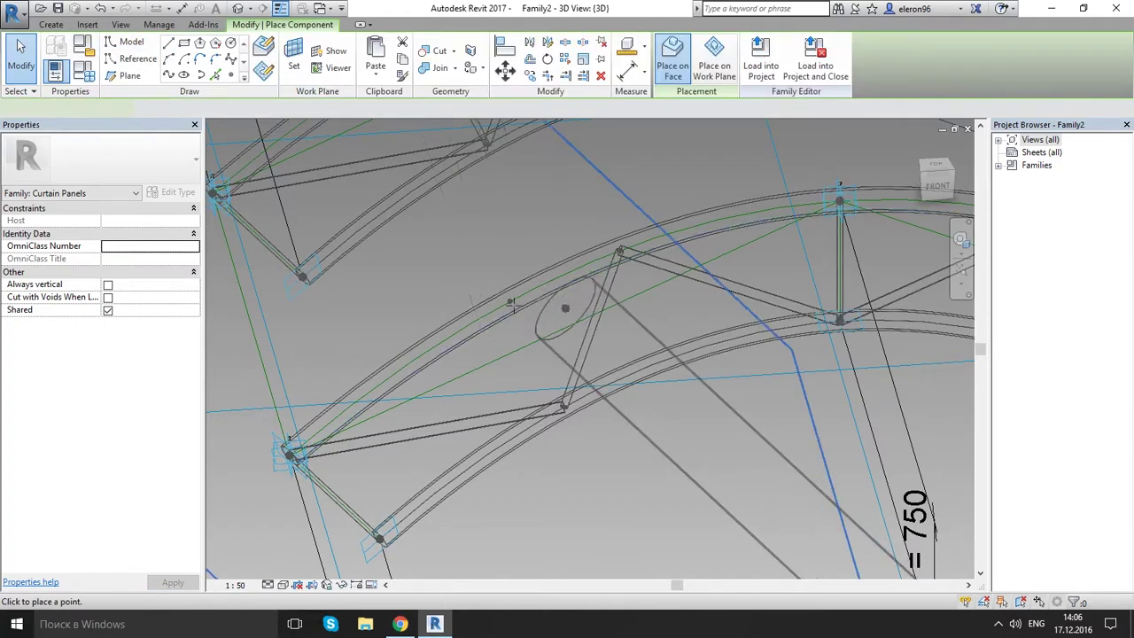
left_click(509, 301)
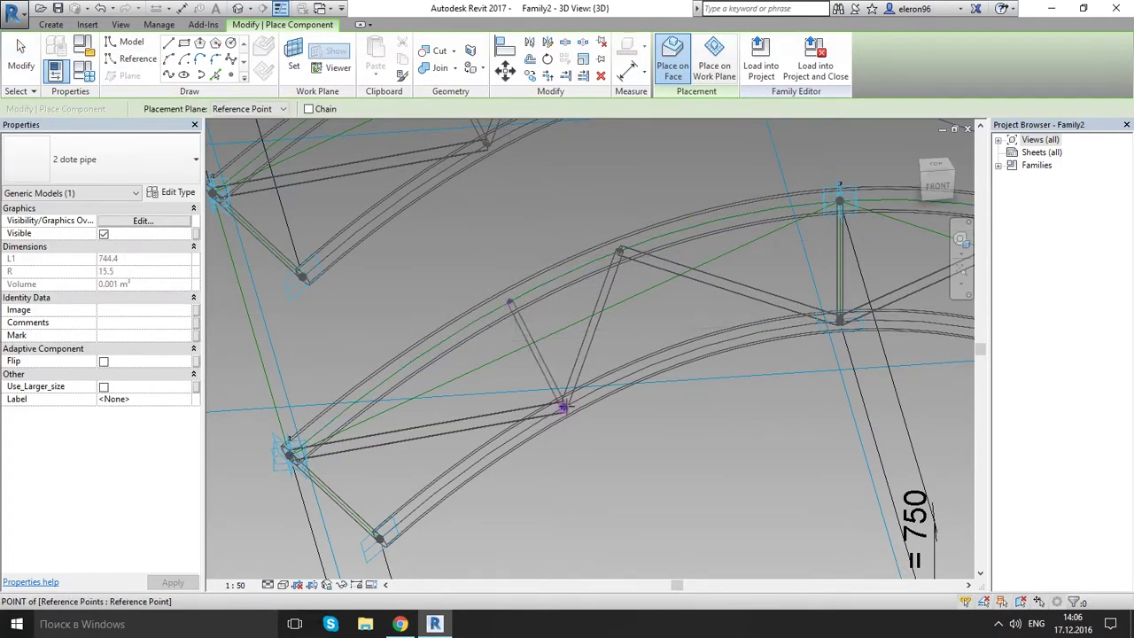
left_click(563, 407)
key("Escape")
- Set the normalized curve parameter to 0.35 for both upper intermediate points on the side of points 1 and 6
scroll(675, 395, "down", 5)
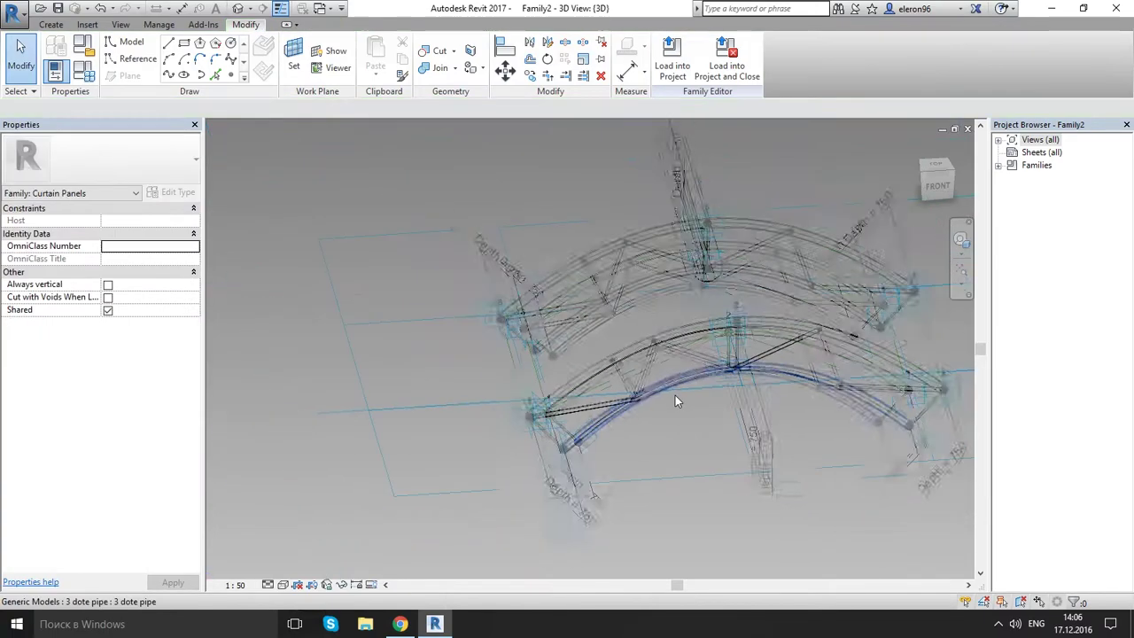
middle_click_drag(798, 388, 692, 400)
scroll(585, 276, "up", 3)
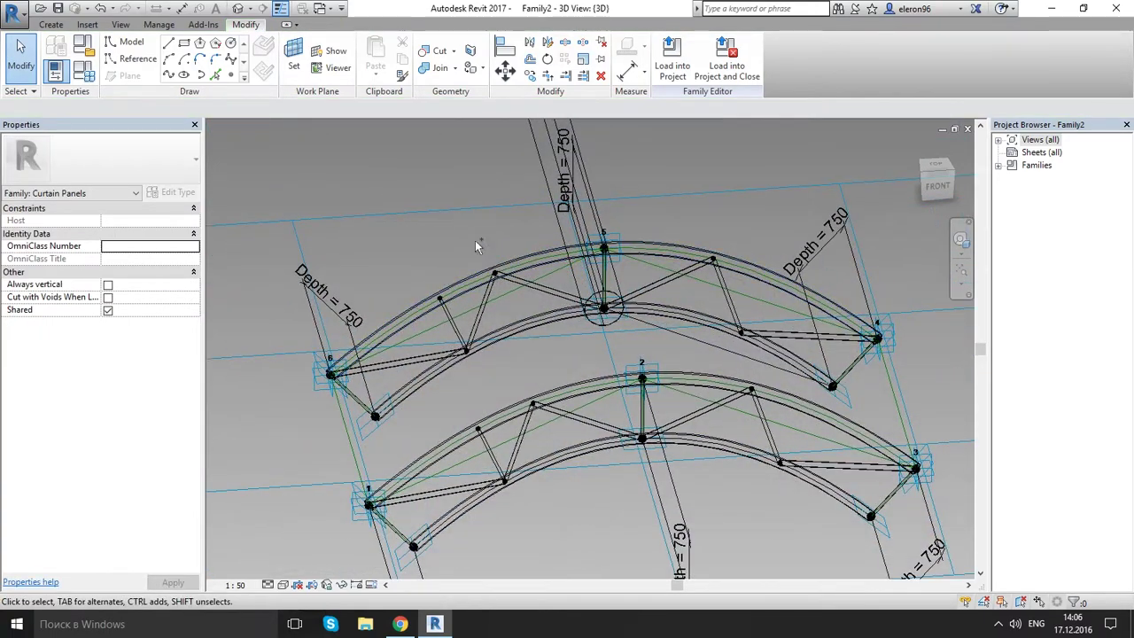
left_click_drag(474, 240, 509, 281)
left_click(509, 280)
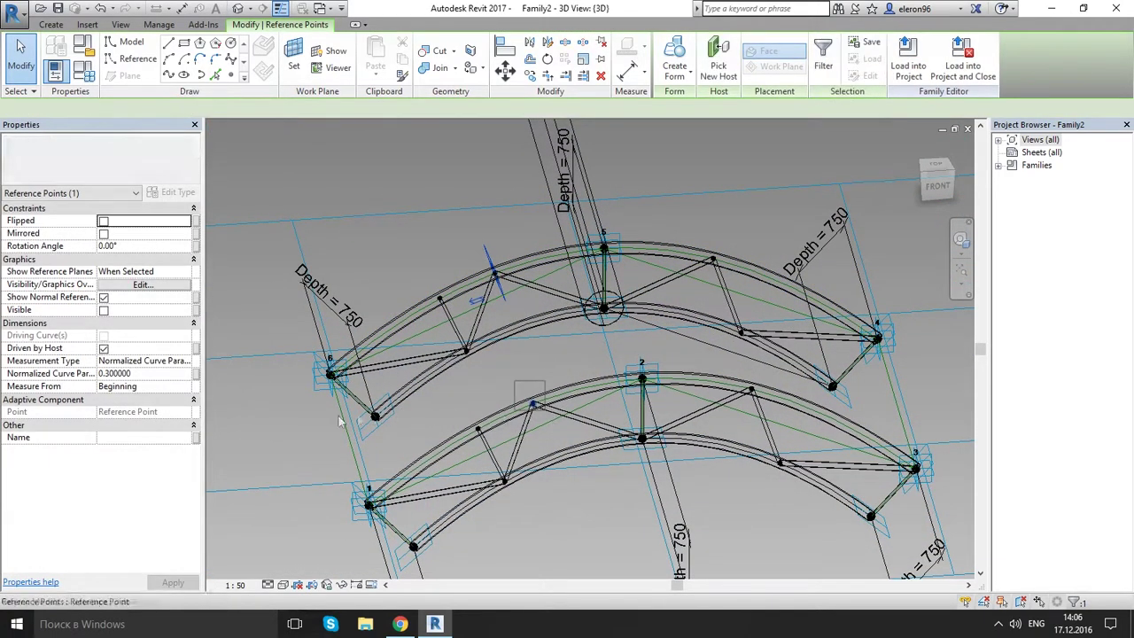
left_click(160, 374)
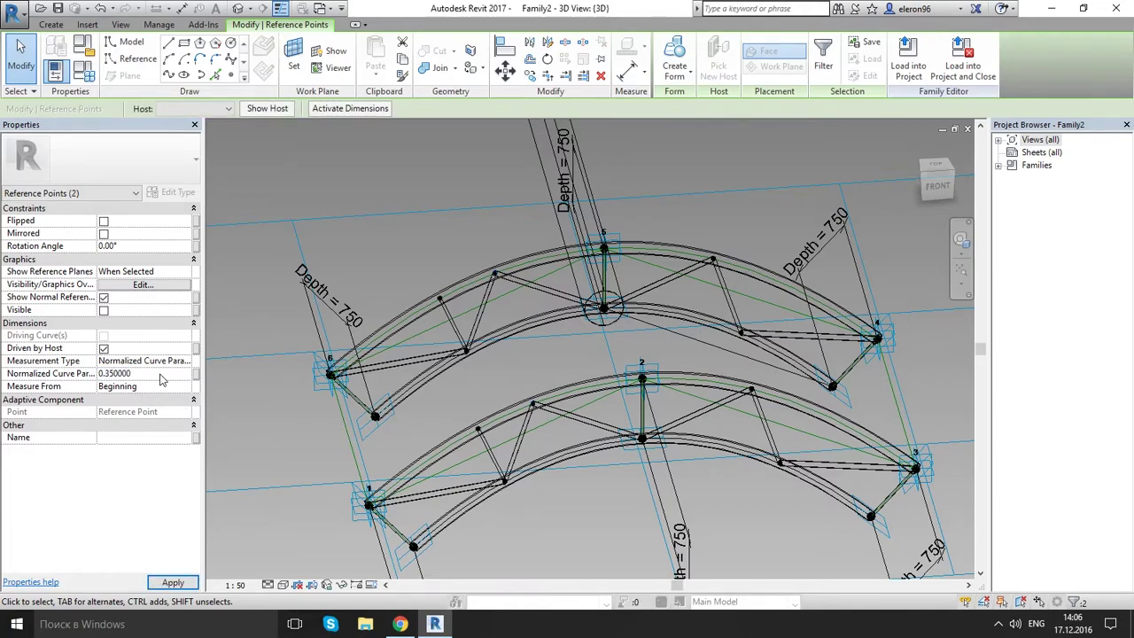
left_click(757, 516)
- Change the normalized curve parameter of both upper intermediate points near points 3 and 4 to mirror the opposite pair
middle_click_drag(751, 509, 603, 490)
left_click(564, 235)
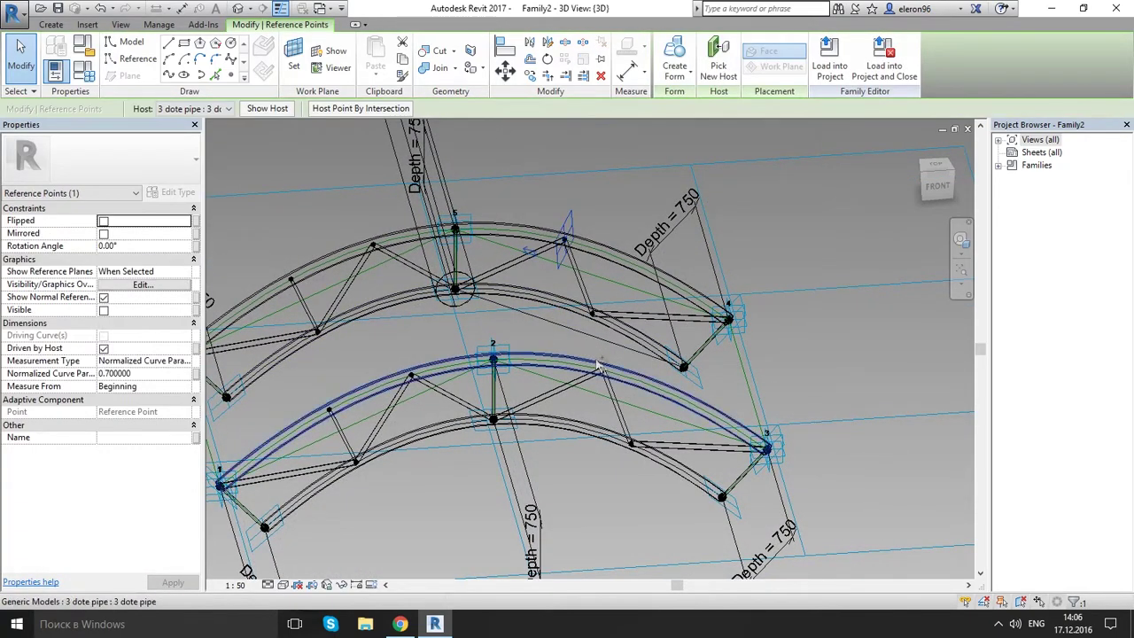
left_click(227, 396, "ctrl")
left_click(145, 373)
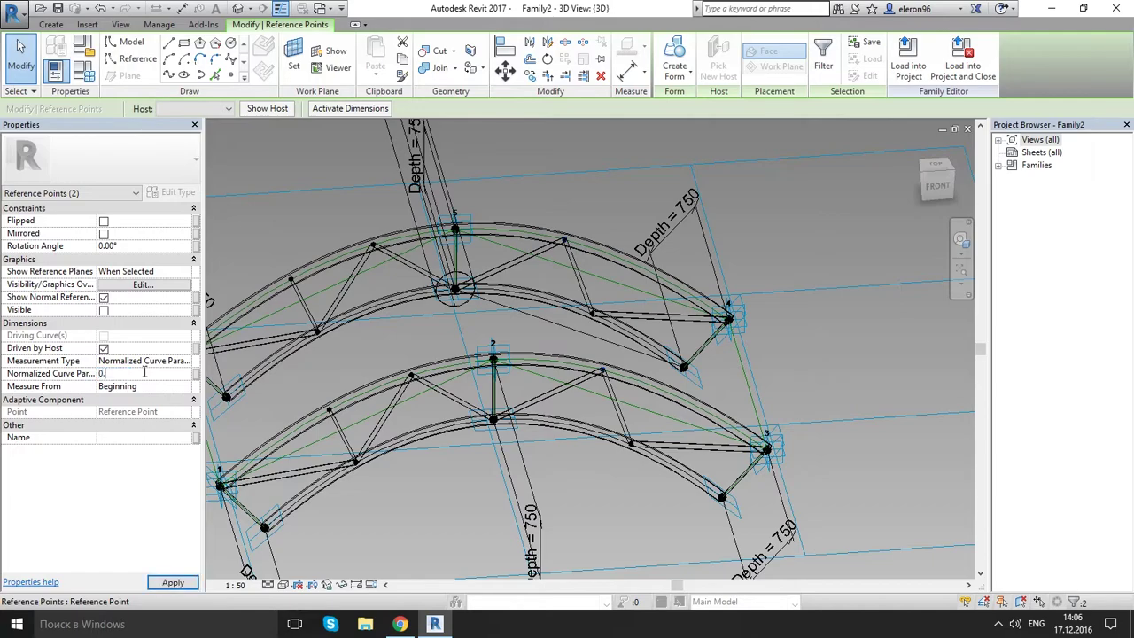
left_click(597, 523)
- Place a reference point on each upper arch, between the intermediate point and point 3 in front and point 4 at the rear
scroll(584, 481, "up", 3)
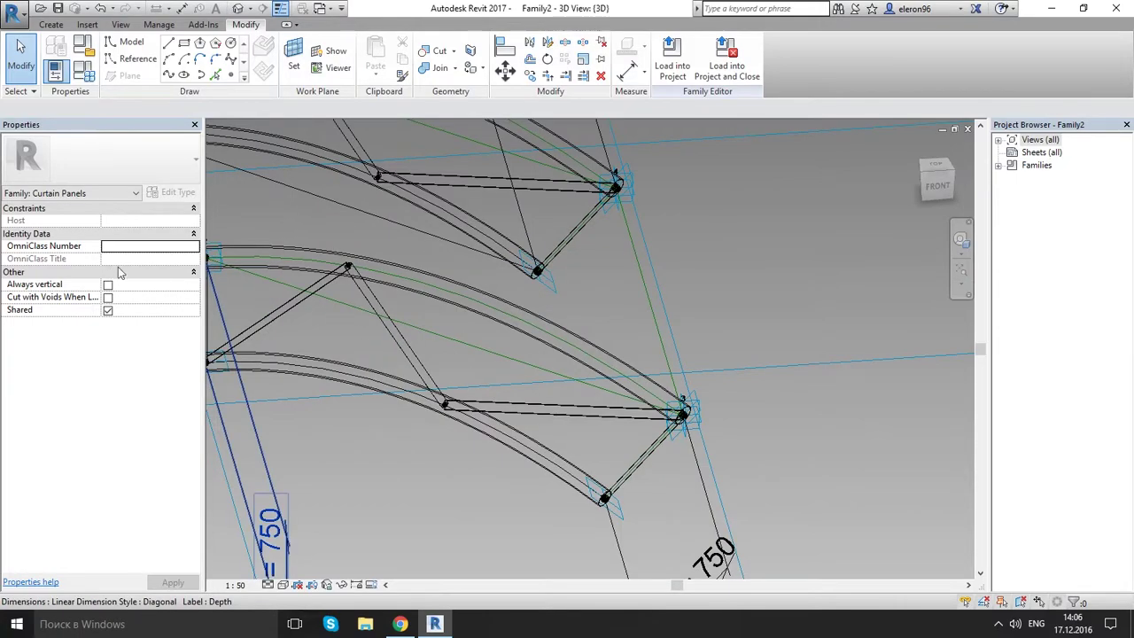
left_click(230, 75)
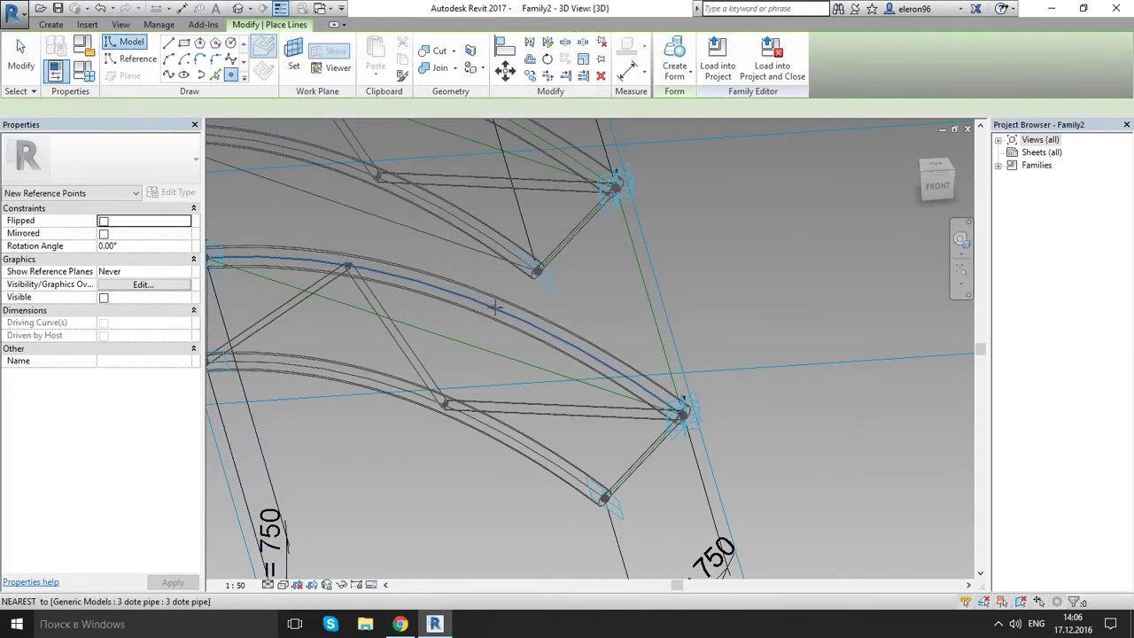
middle_click_drag(507, 224, 507, 326)
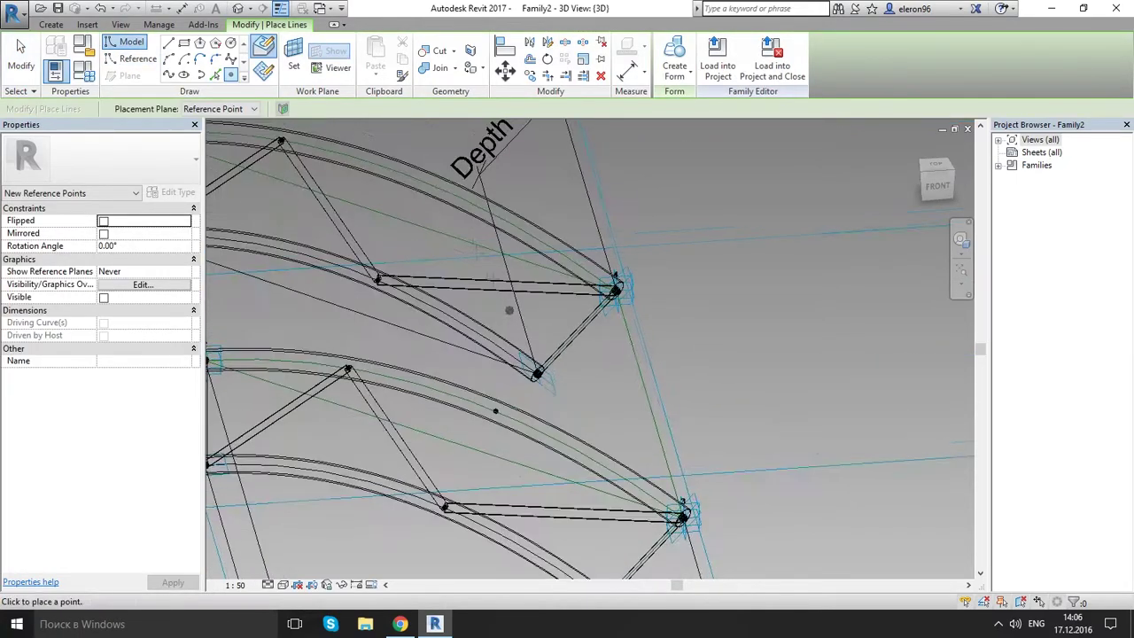
left_click(423, 182)
key("Escape")
- Set the normalized curve parameter of the two new upper arch points to 0.8
left_click(376, 280)
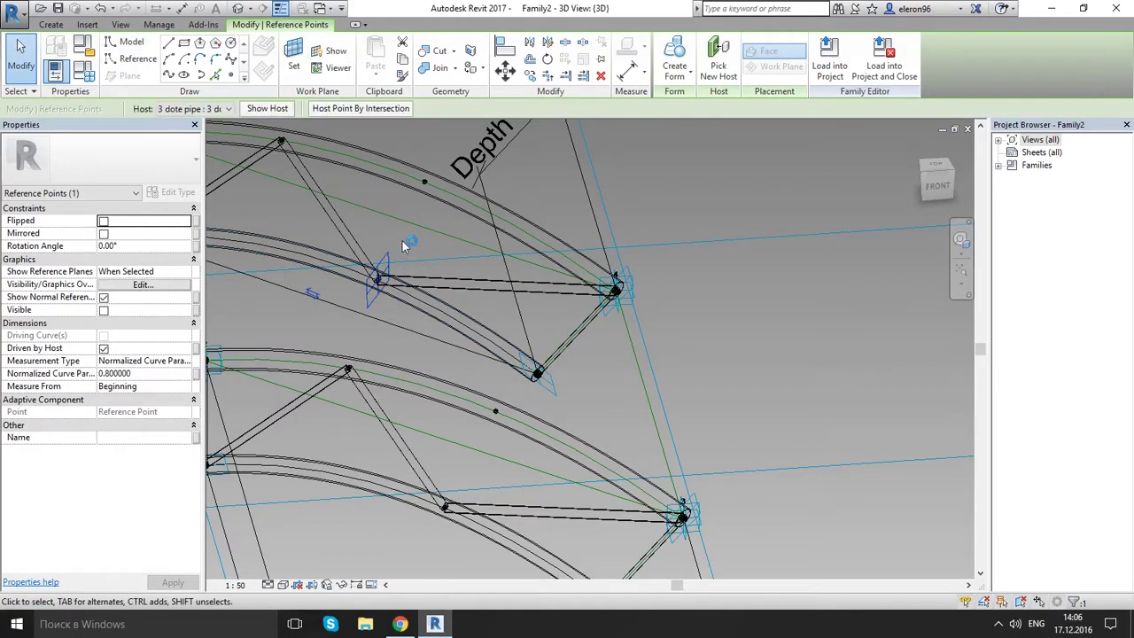
left_click(401, 241)
left_click(424, 182)
left_click(489, 412)
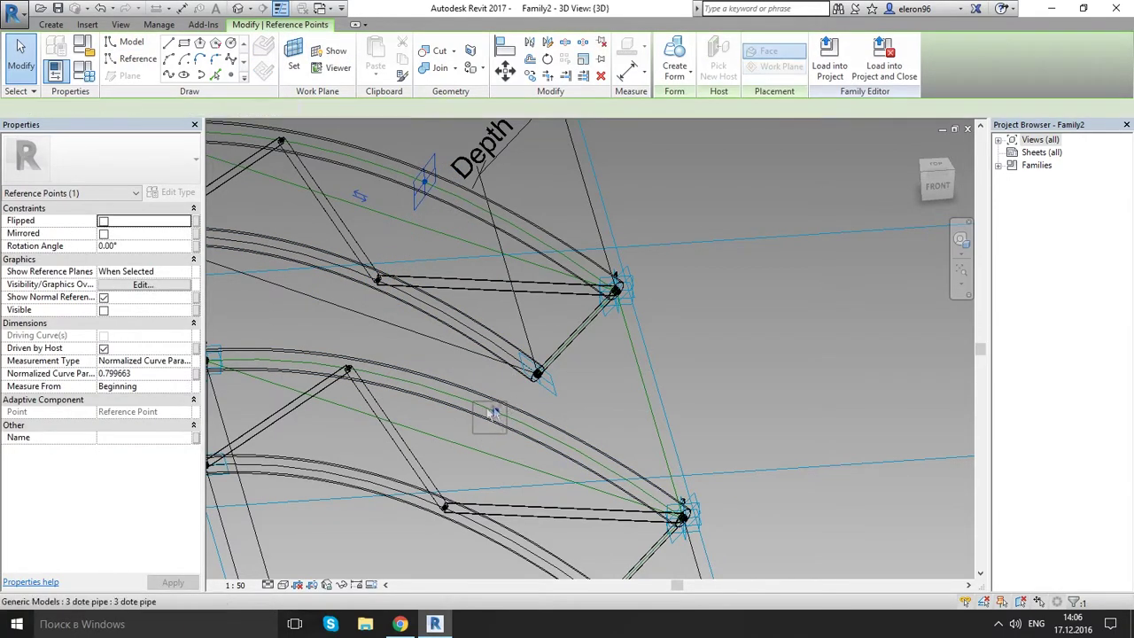
left_click(493, 411, "ctrl")
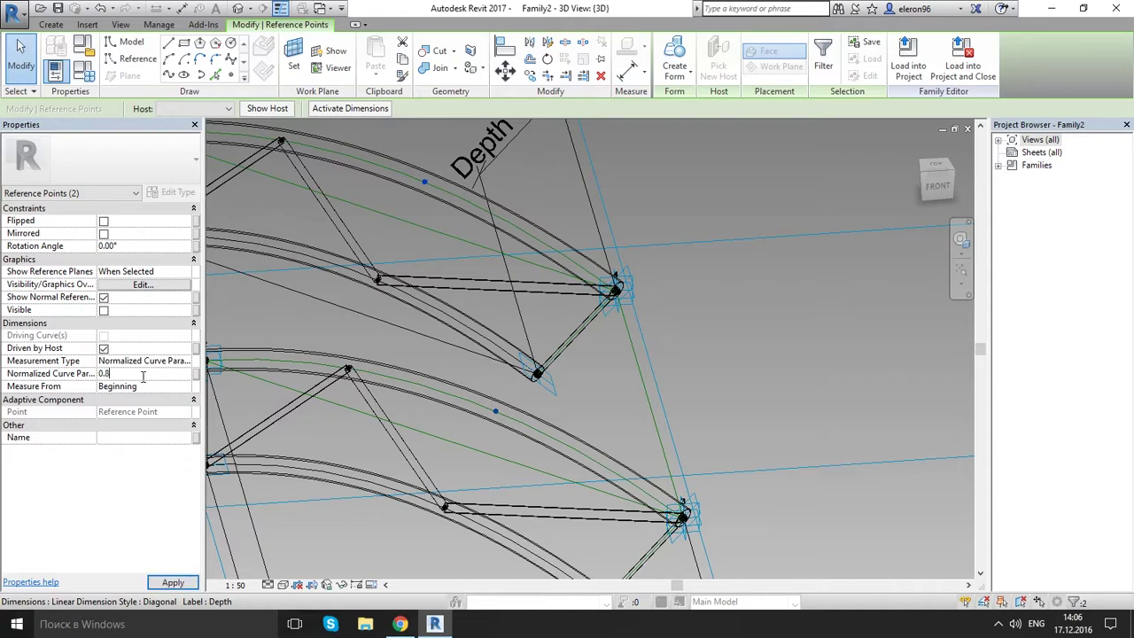
left_click(870, 340)
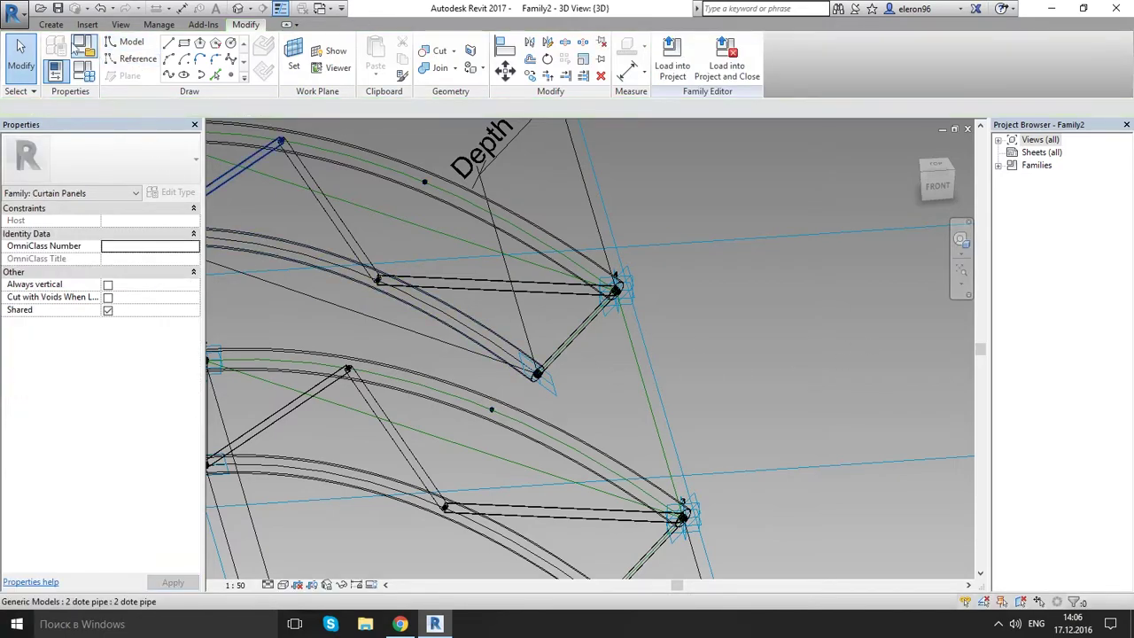
- Place 2 dote pipes between the two 0.8 upper arch points and the lower intermediate points on the rear and front trusses
left_click(52, 25)
left_click(367, 57)
left_click(378, 279)
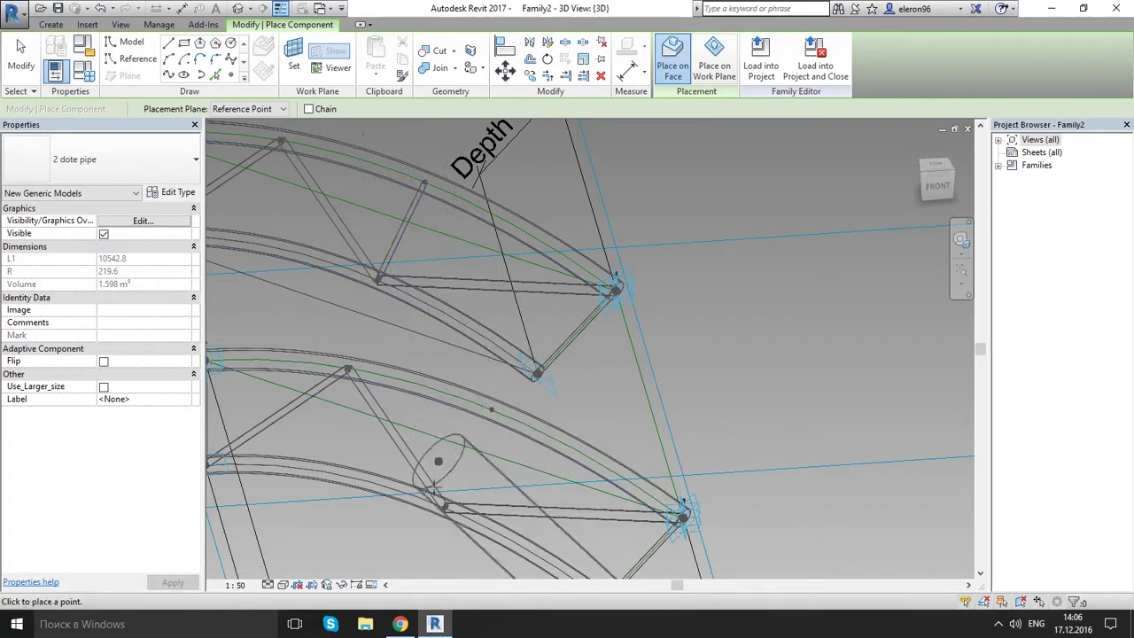
left_click(491, 410)
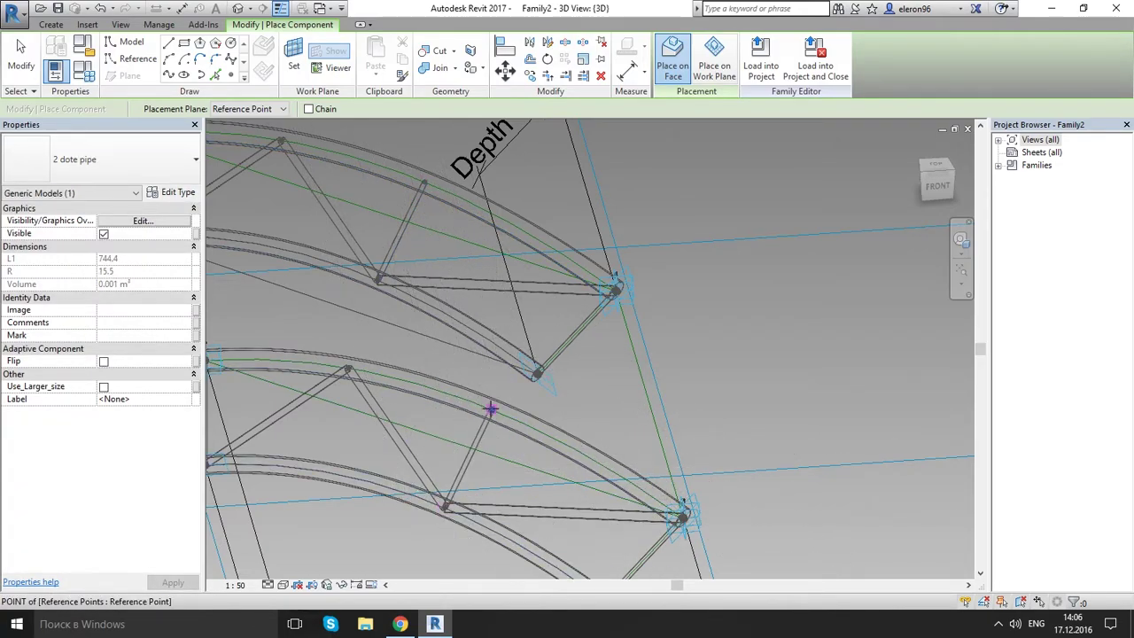
key("Escape")
key("Escape")
scroll(630, 368, "down", 5)
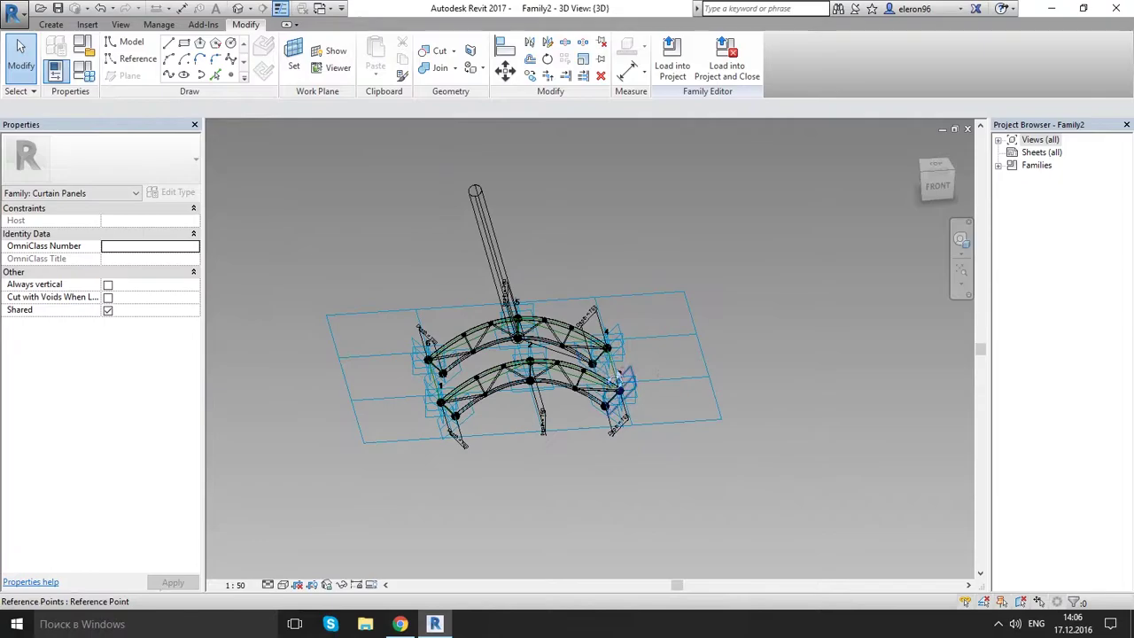
- Place 2 dote pipes between points 1 and 6 and between the lower points beneath them
middle_click_drag(622, 390, 565, 425, "shift")
scroll(428, 362, "up", 5)
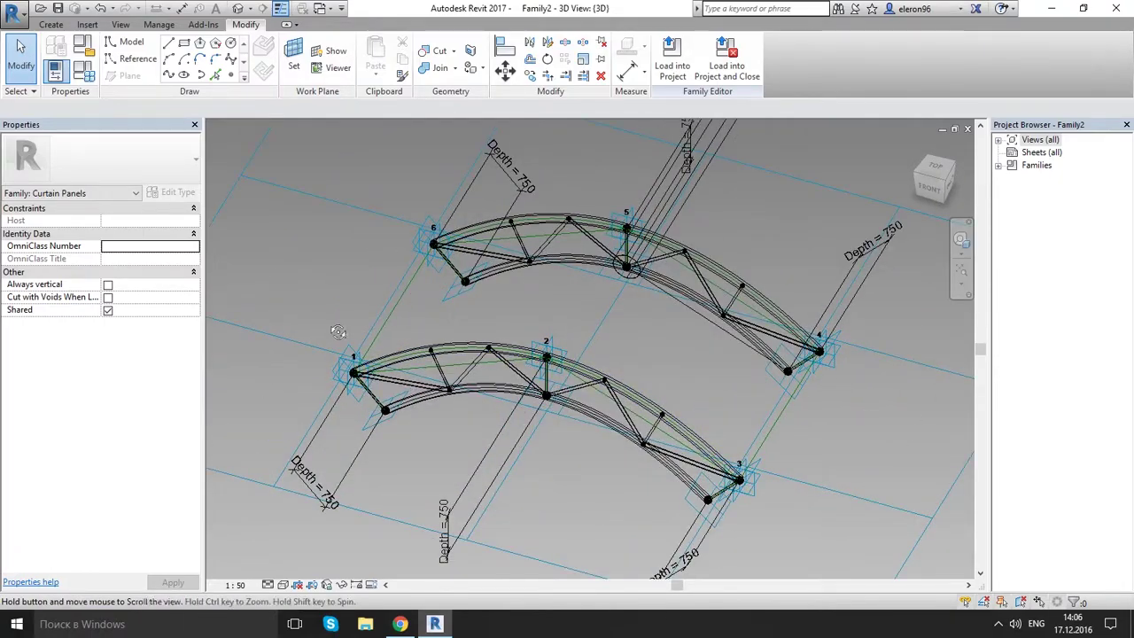
middle_click_drag(331, 327, 381, 368, "shift")
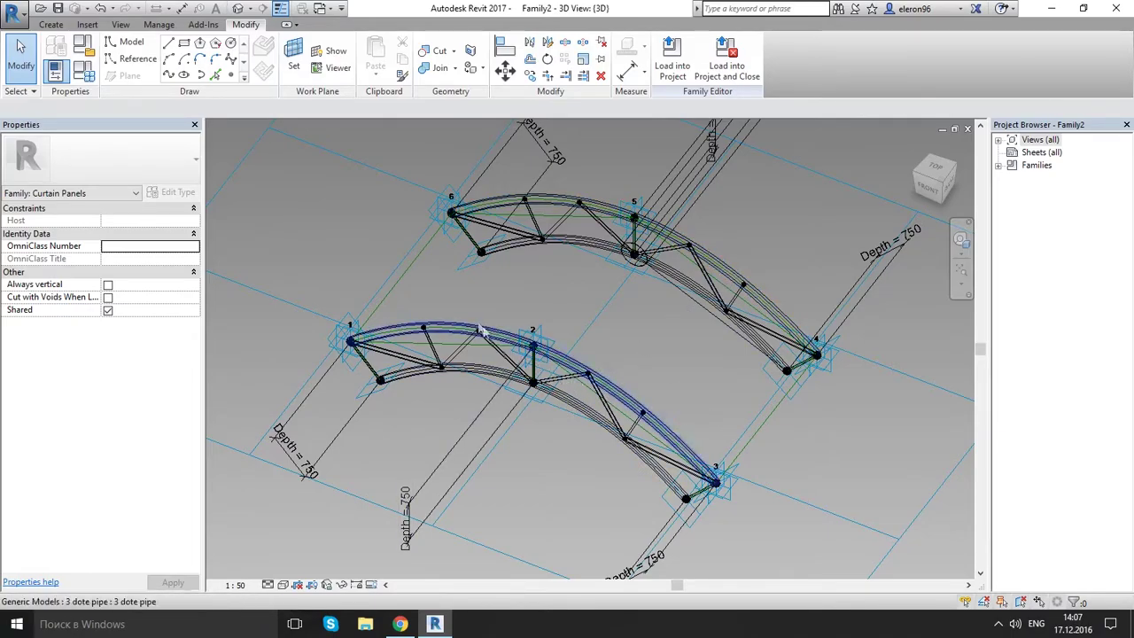
middle_click_drag(487, 324, 466, 262, "shift")
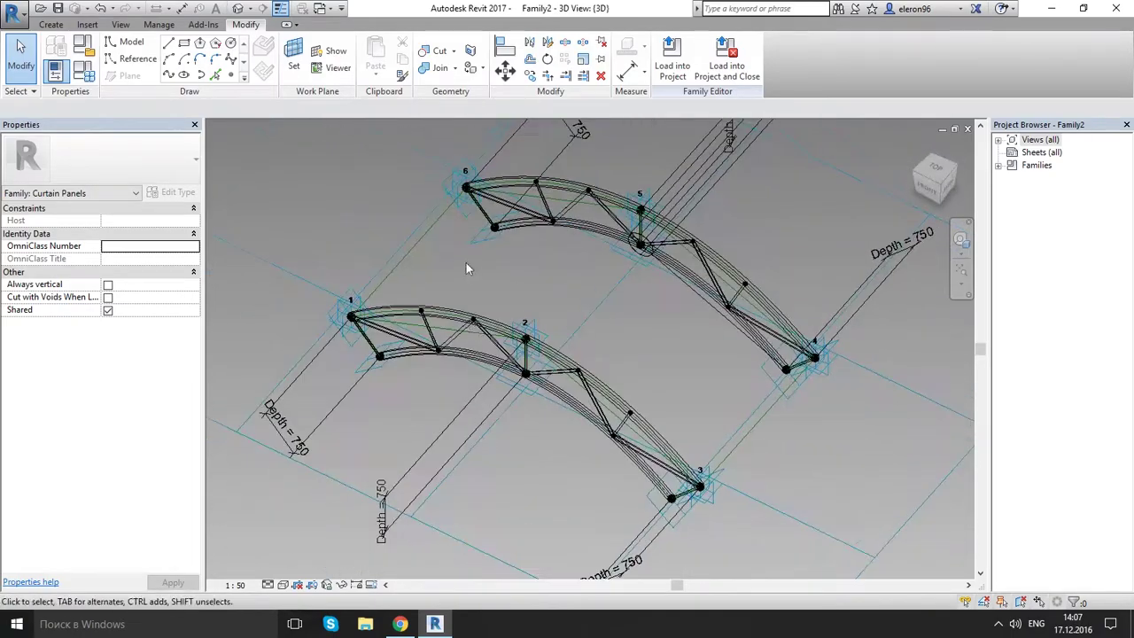
scroll(501, 346, "up", 5)
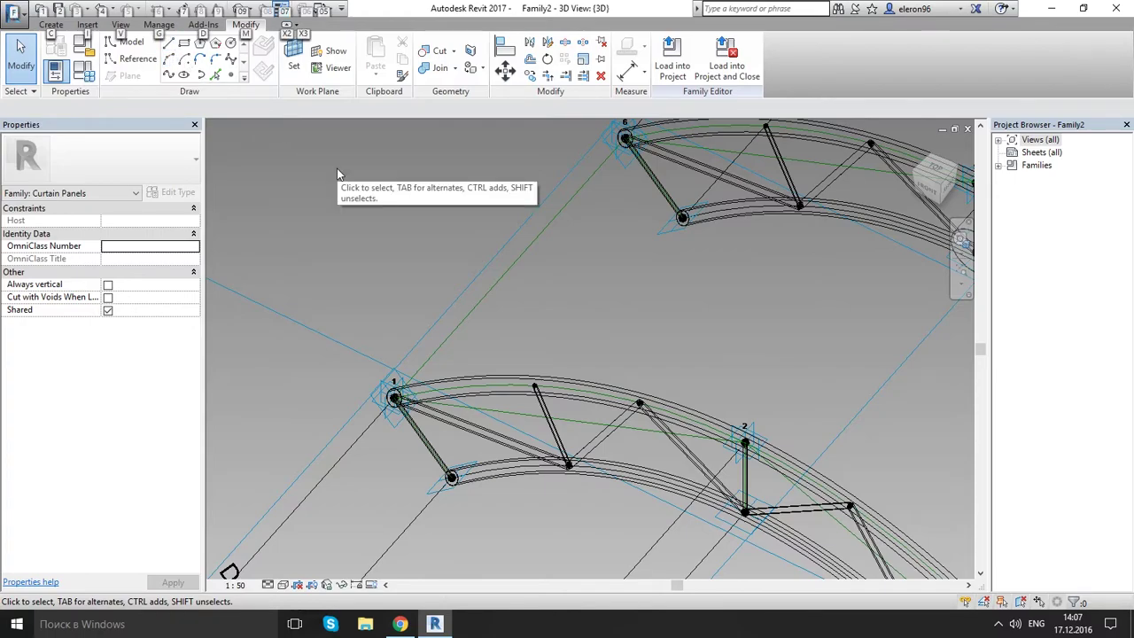
left_click(52, 25)
left_click(383, 55)
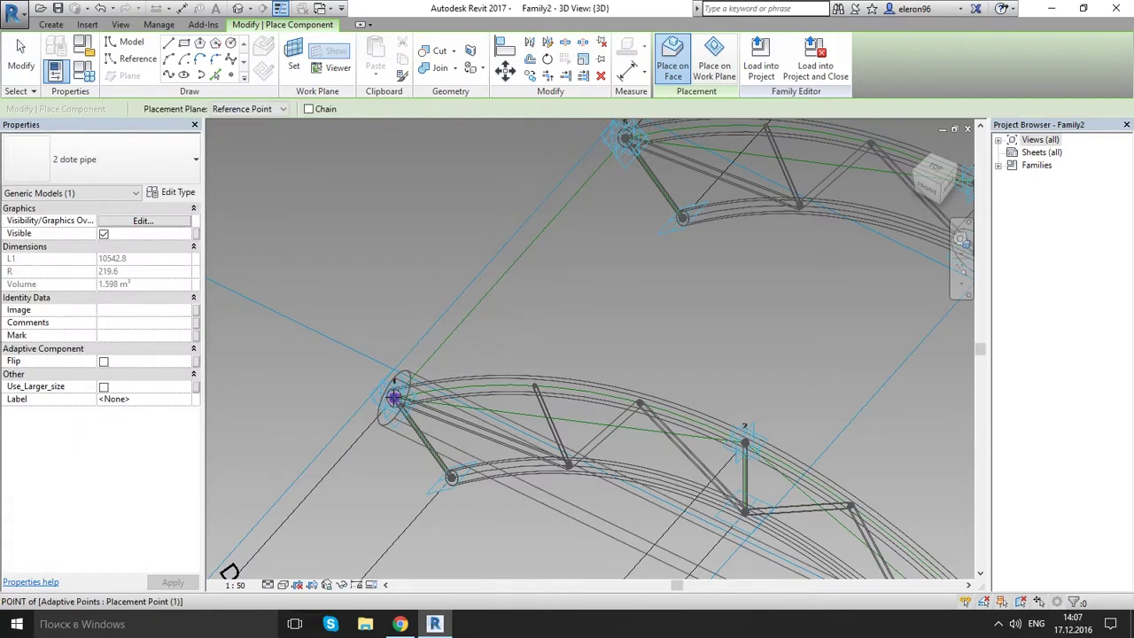
left_click(394, 398)
middle_click_drag(394, 398, 350, 447)
left_click(580, 186)
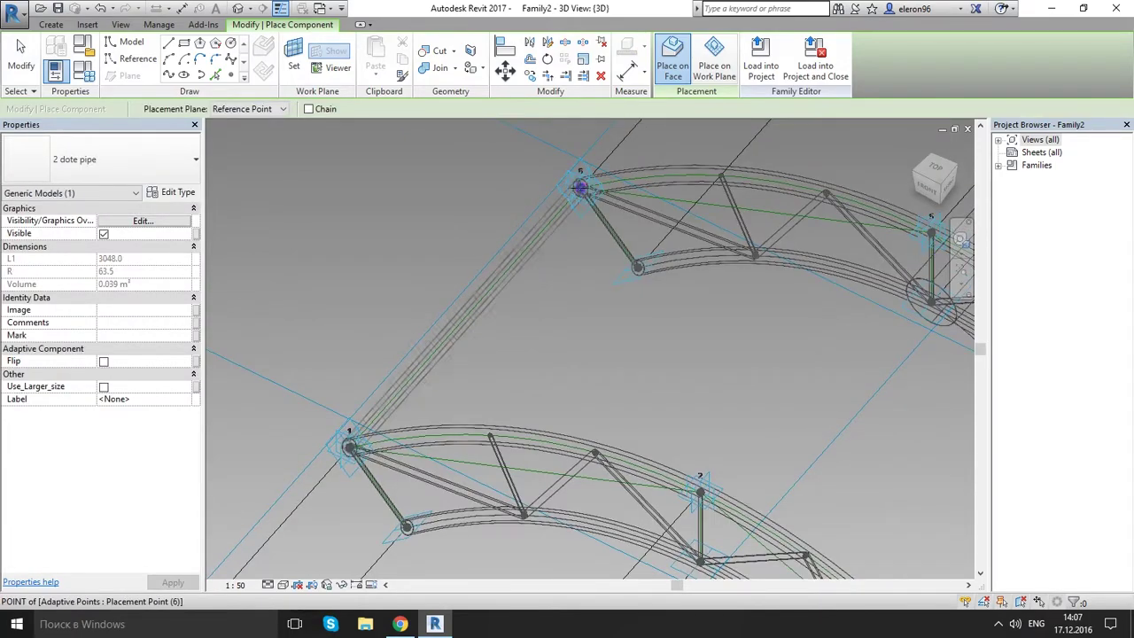
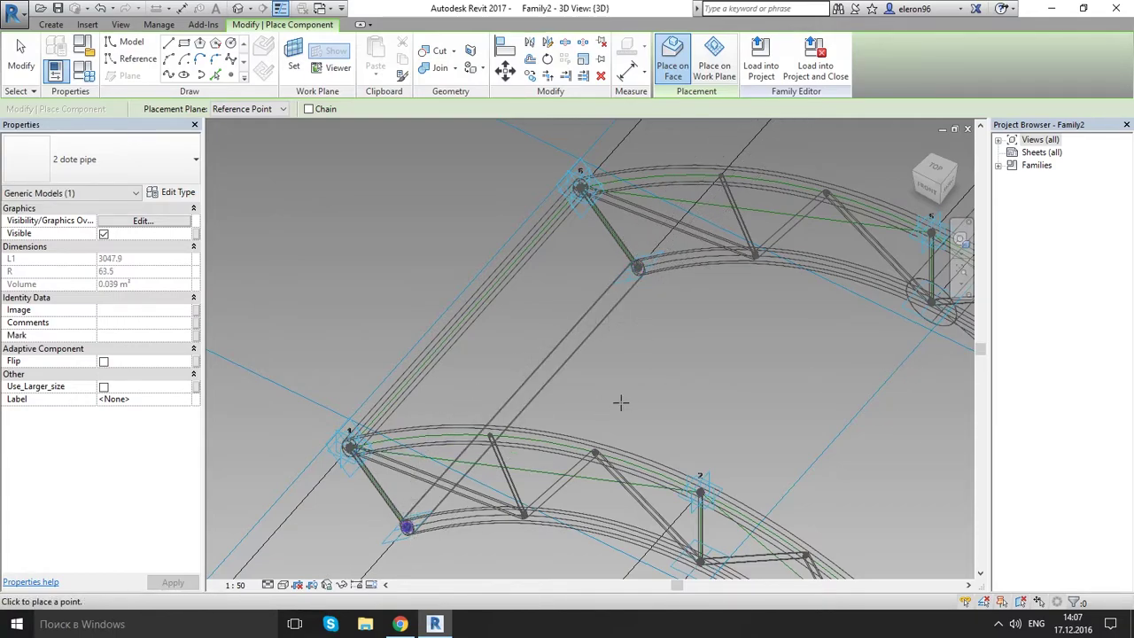
- Place 2 dote pipes across the middle, joining the lower points beneath points 2 and 5 and points 2 and 5 themselves
middle_click_drag(430, 362, 407, 195, "shift")
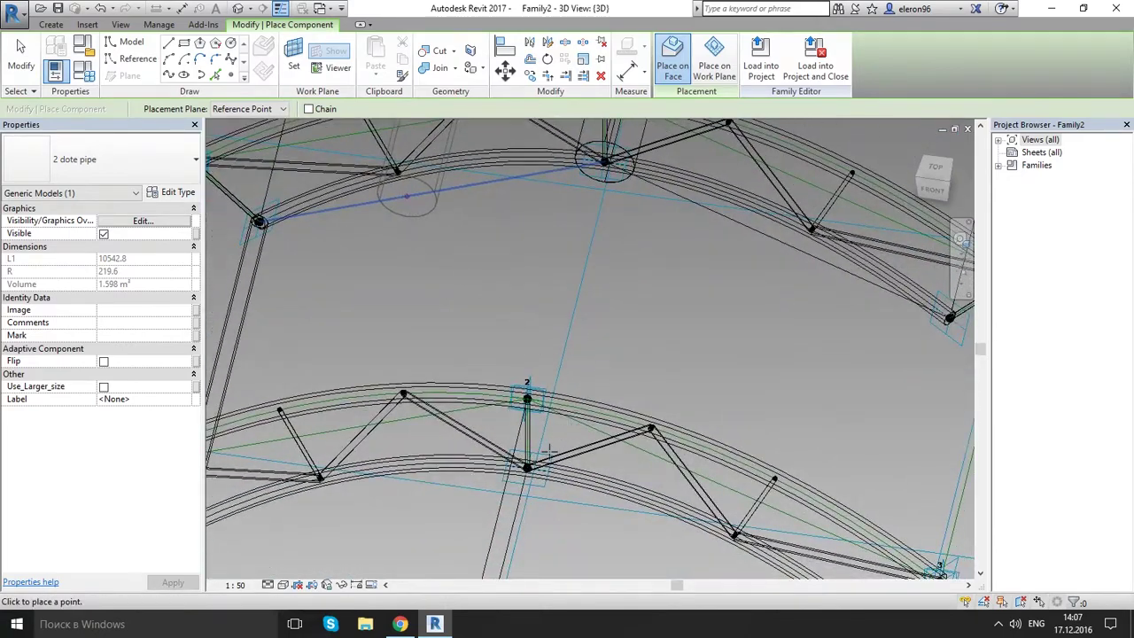
left_click(527, 468)
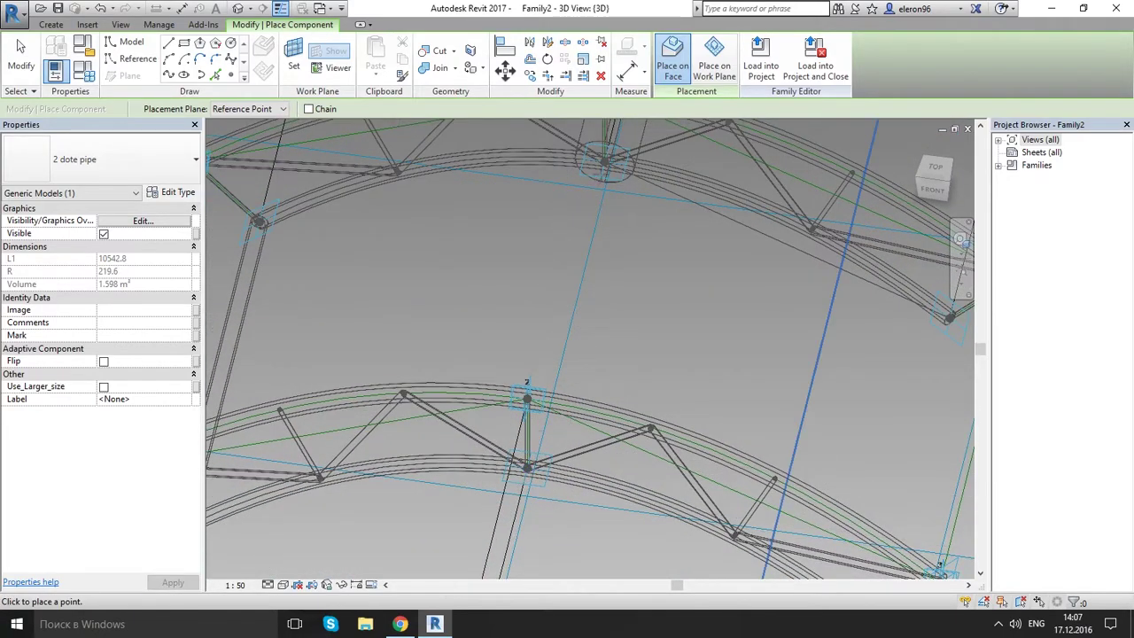
left_click(606, 162)
left_click(527, 399)
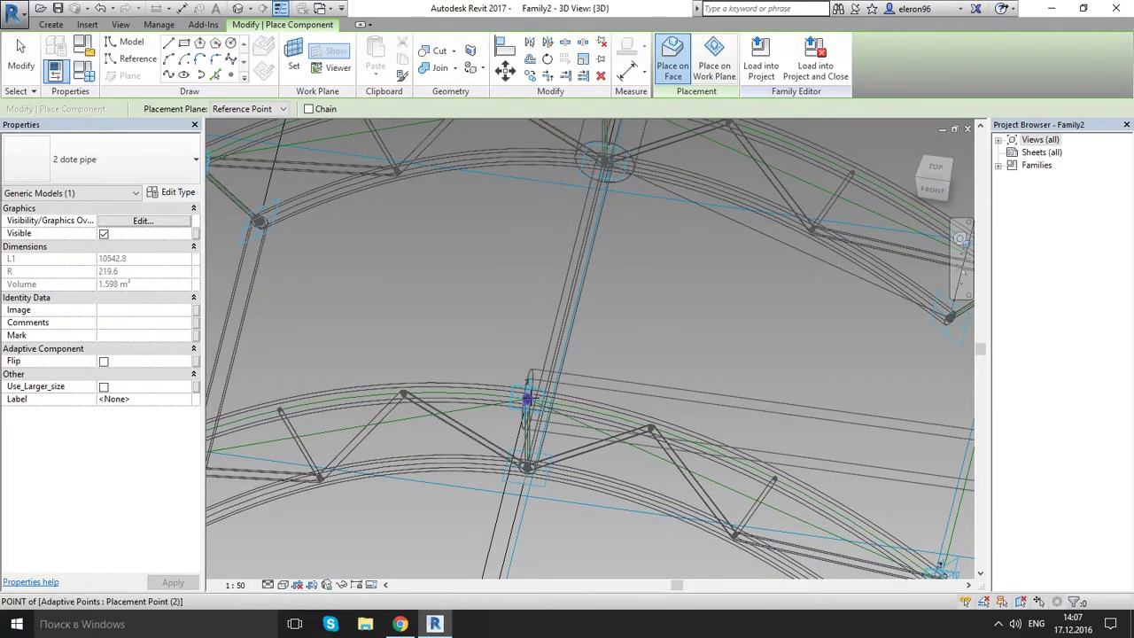
middle_click_drag(640, 239, 642, 310)
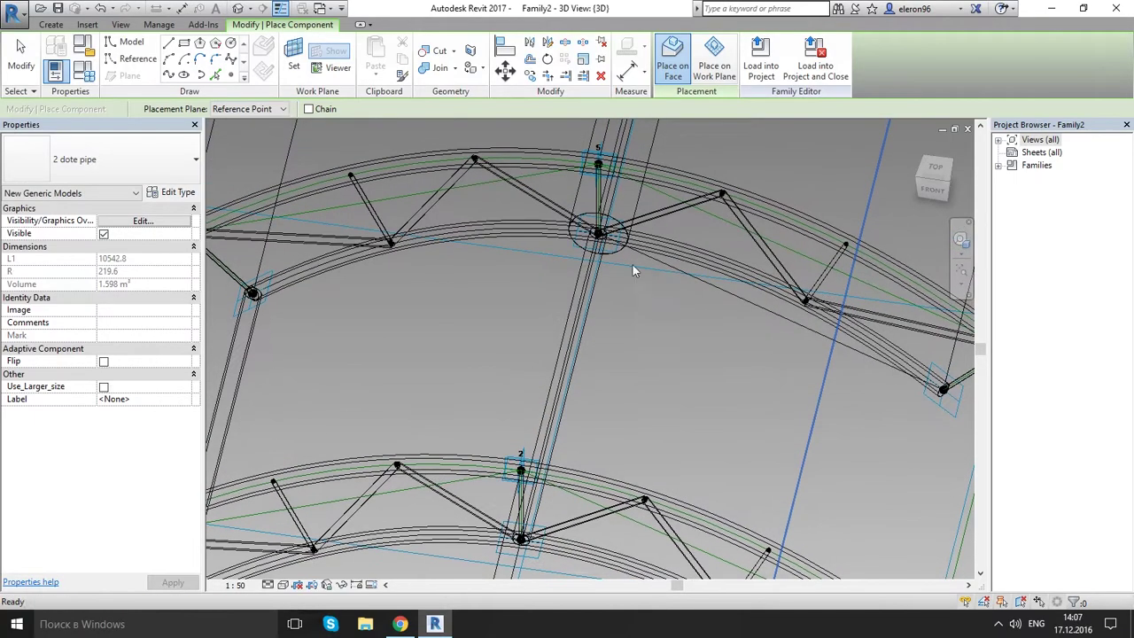
left_click(599, 164)
scroll(627, 281, "down", 3)
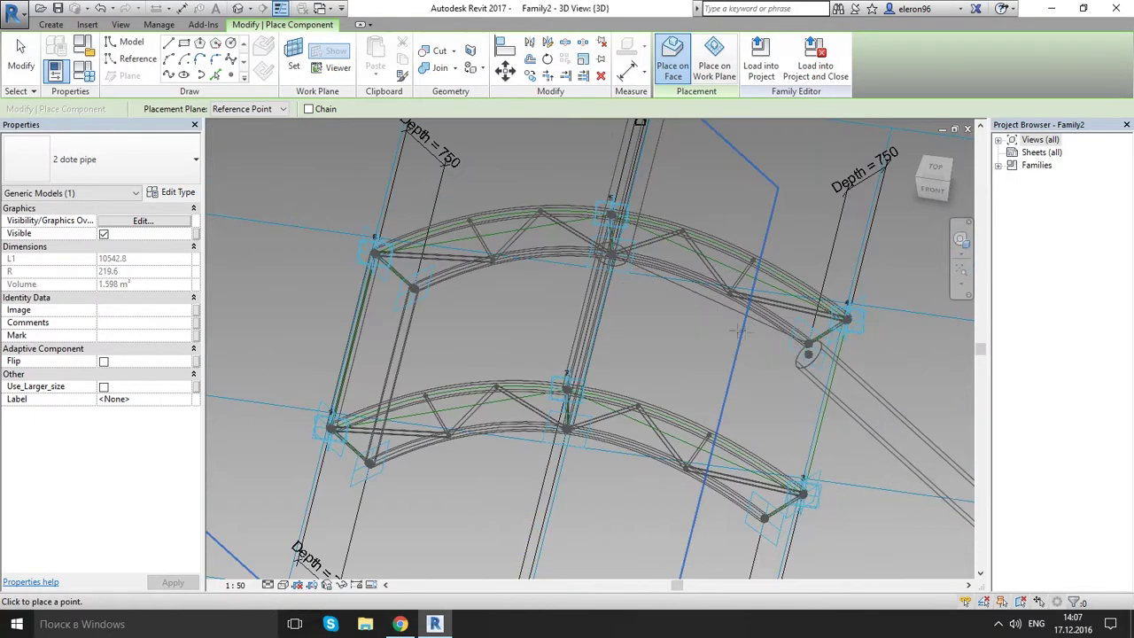
- Place 2 dote pipes between points 3 and 4 and between the lower points beneath them
middle_click_drag(807, 354, 652, 285, "shift")
scroll(687, 345, "up", 3)
left_click(501, 413)
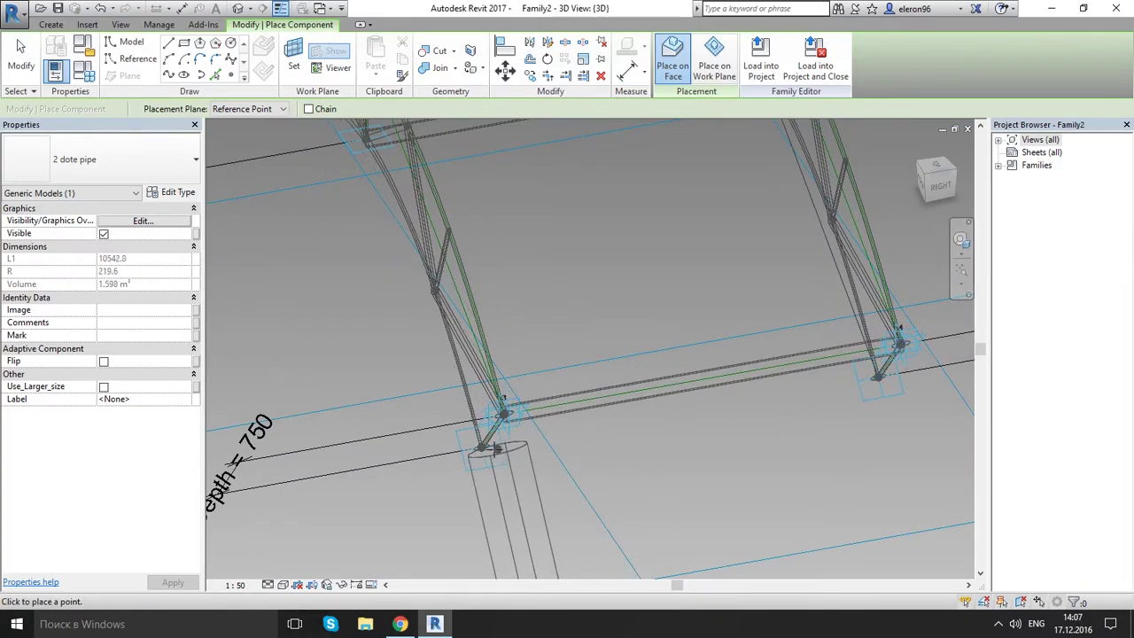
left_click(480, 447)
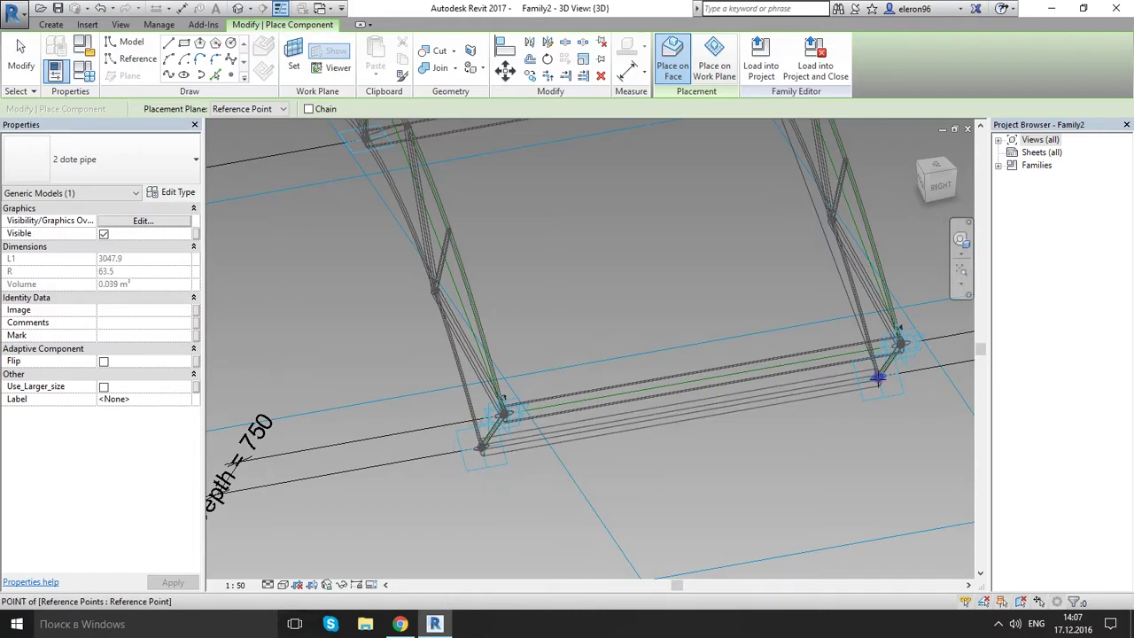
scroll(769, 401, "down", 5)
middle_click_drag(534, 380, 693, 388, "shift")
key("Escape")
key("Escape")
- Delete the oversized stray 2 dote pipe that extends from the lower point beneath point 5
scroll(622, 388, "up", 5)
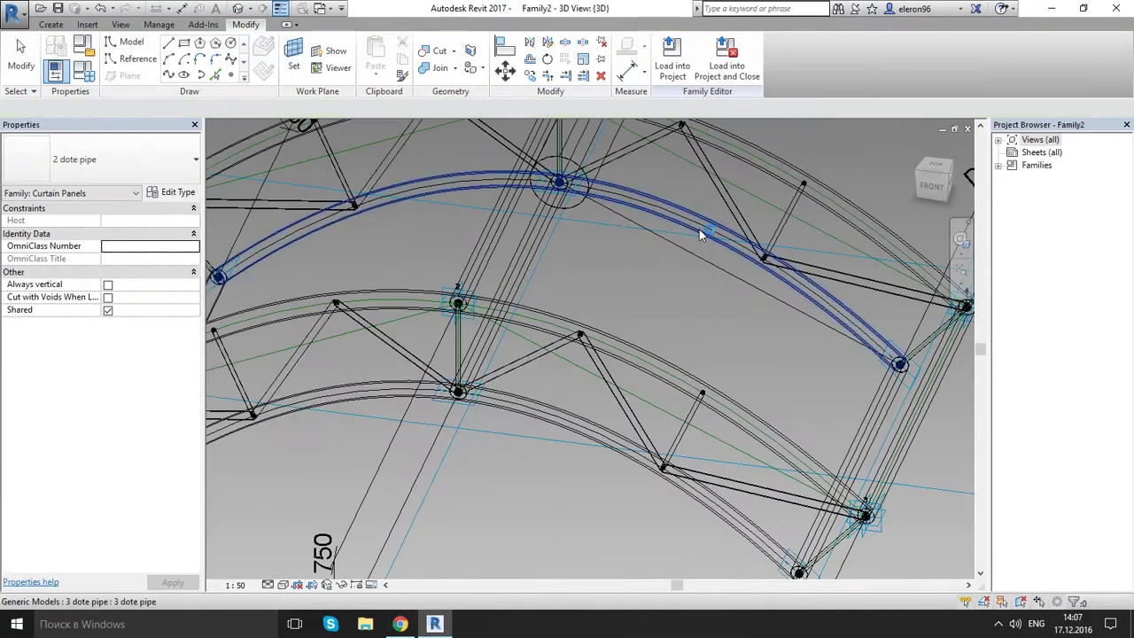
scroll(624, 322, "down", 5)
middle_click_drag(700, 259, 631, 312)
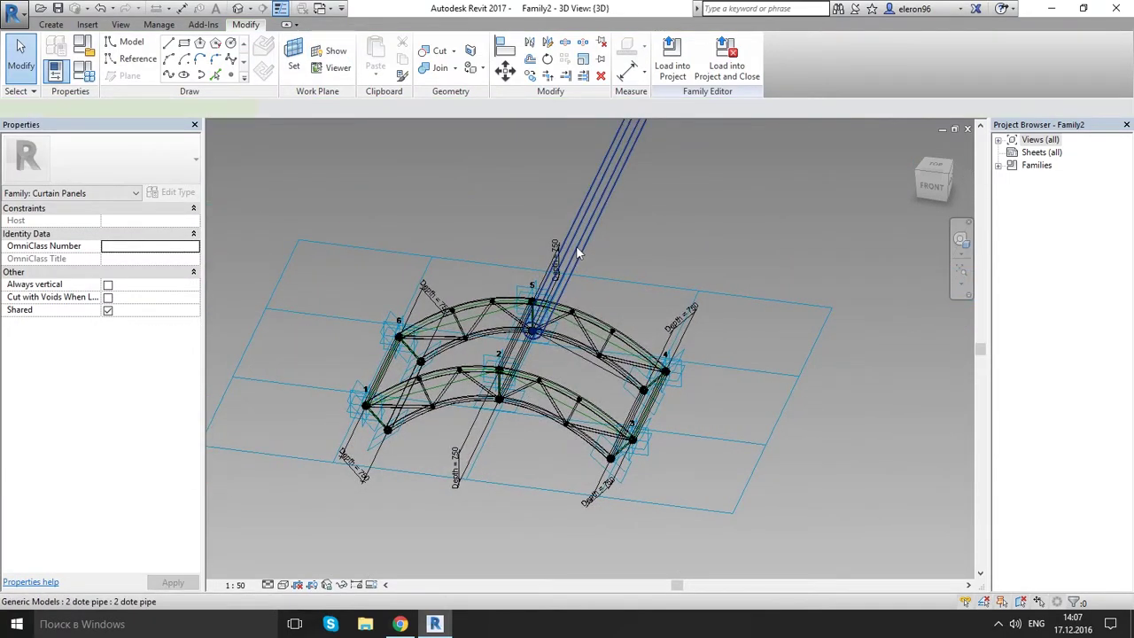
middle_click_drag(678, 280, 404, 540, "shift")
scroll(514, 381, "up", 3)
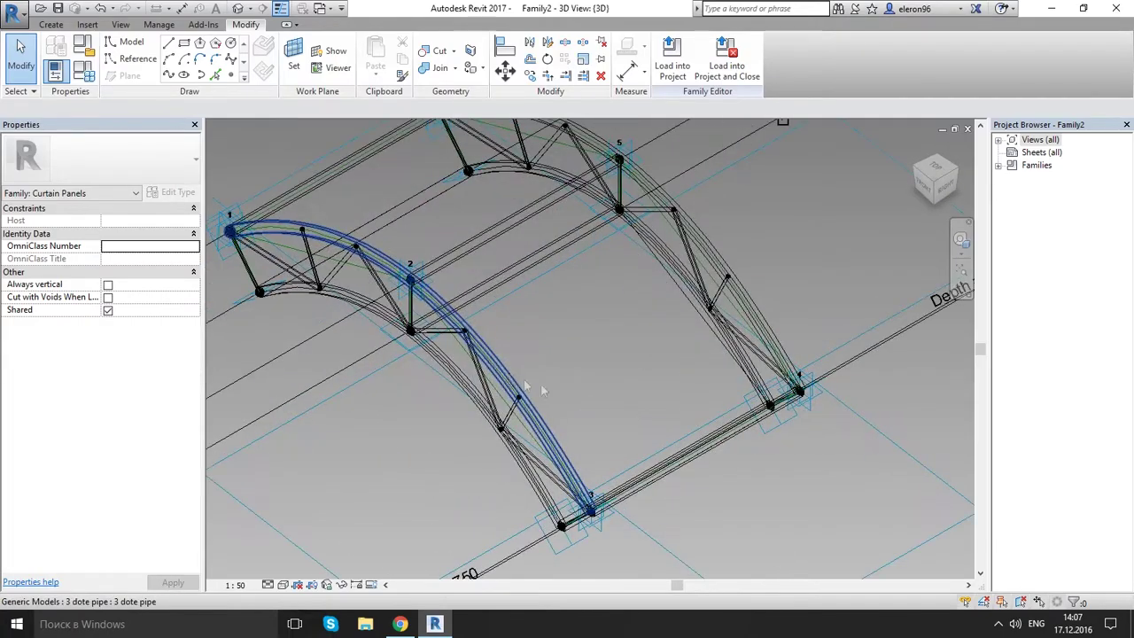
- Connect the lower points beneath points 3 and 4 with a spline through points and make it a reference line
middle_click_drag(602, 381, 620, 416, "shift")
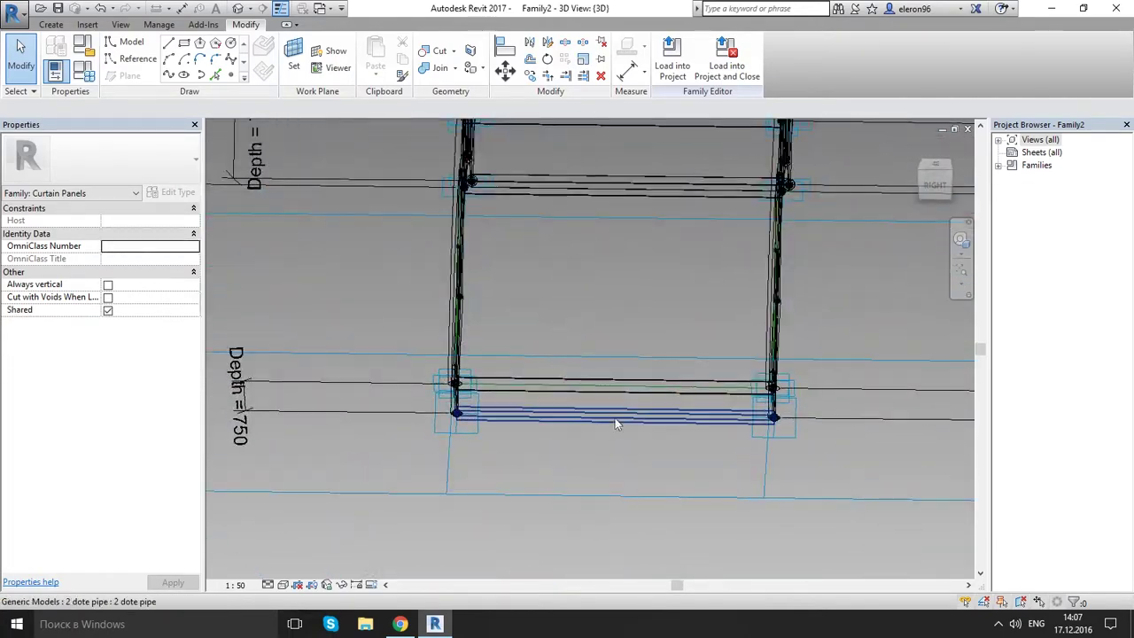
scroll(622, 427, "up", 3)
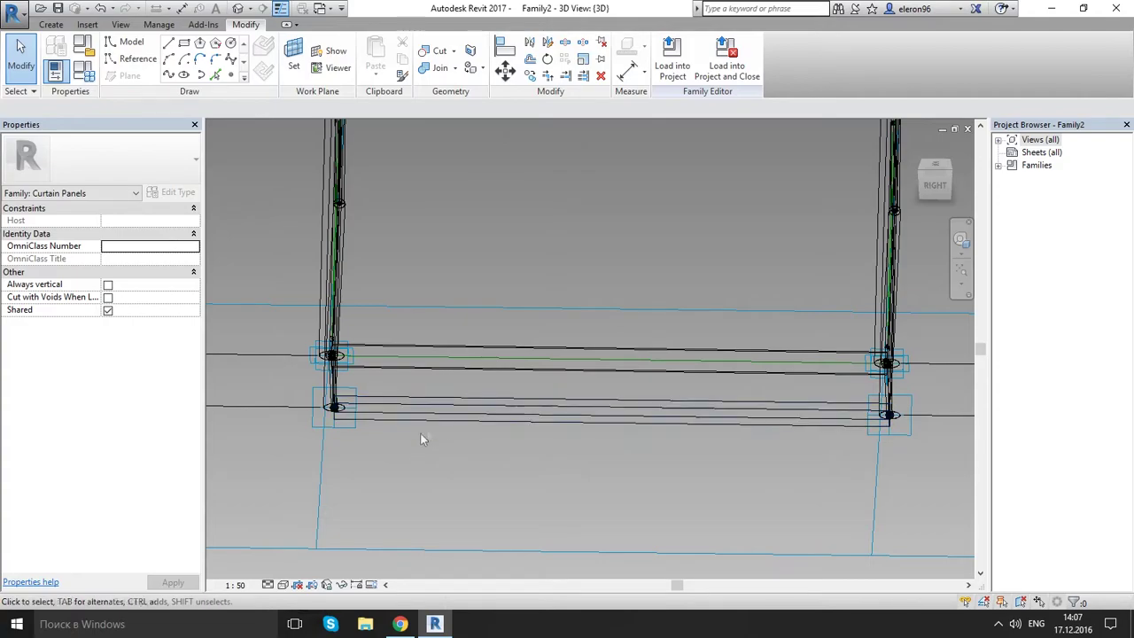
left_click(575, 420)
middle_click_drag(641, 467, 613, 461)
left_click(606, 475)
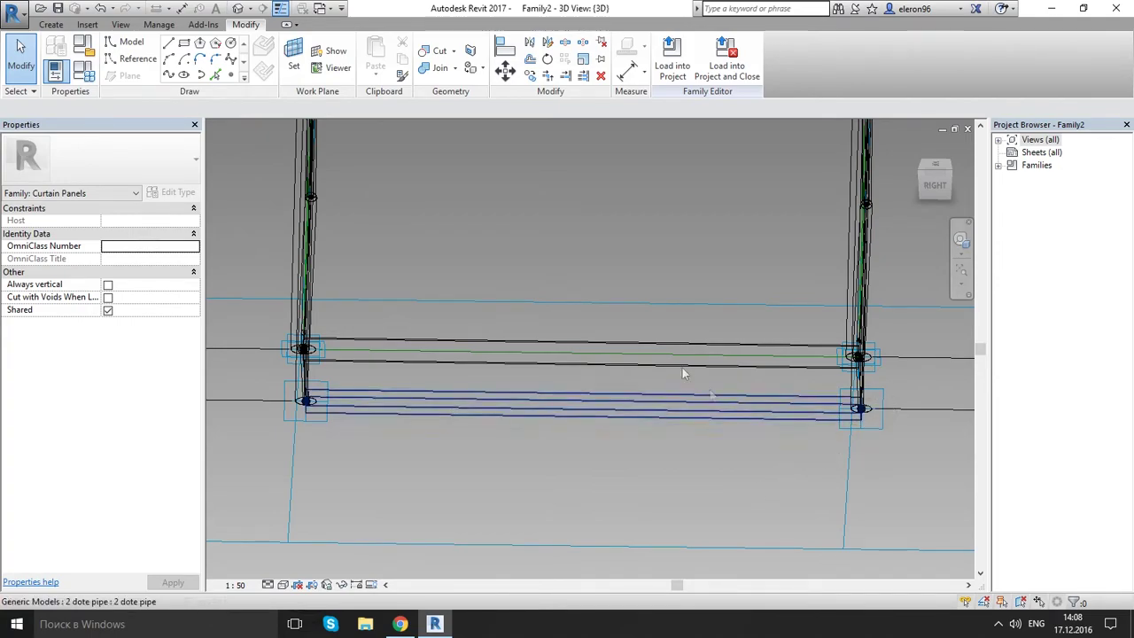
left_click(168, 75)
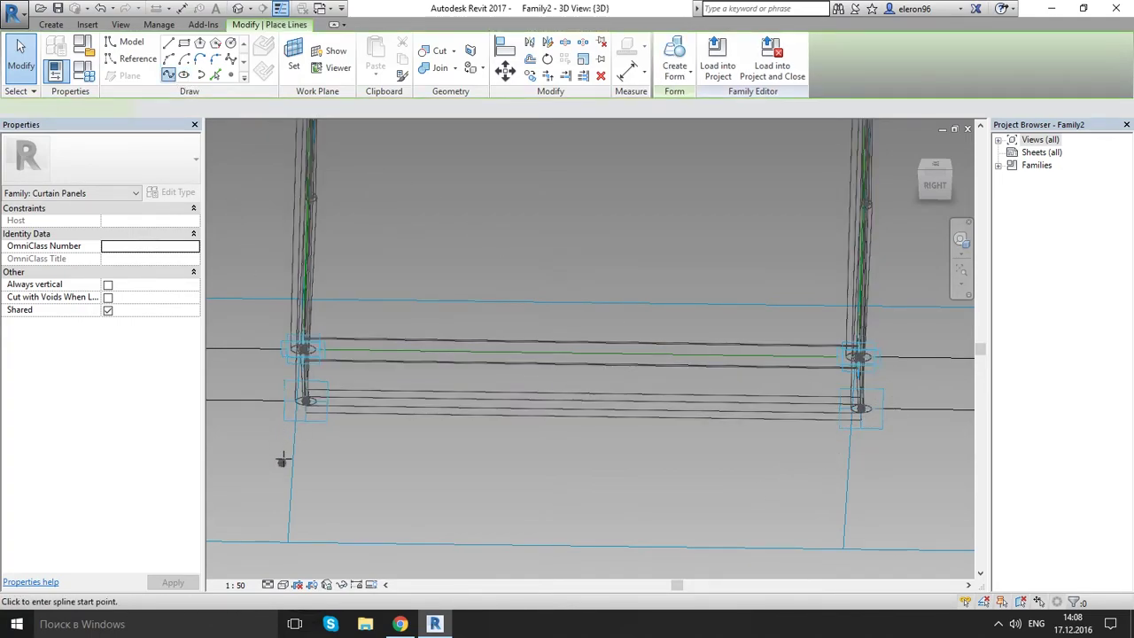
key("Escape")
left_click(307, 401)
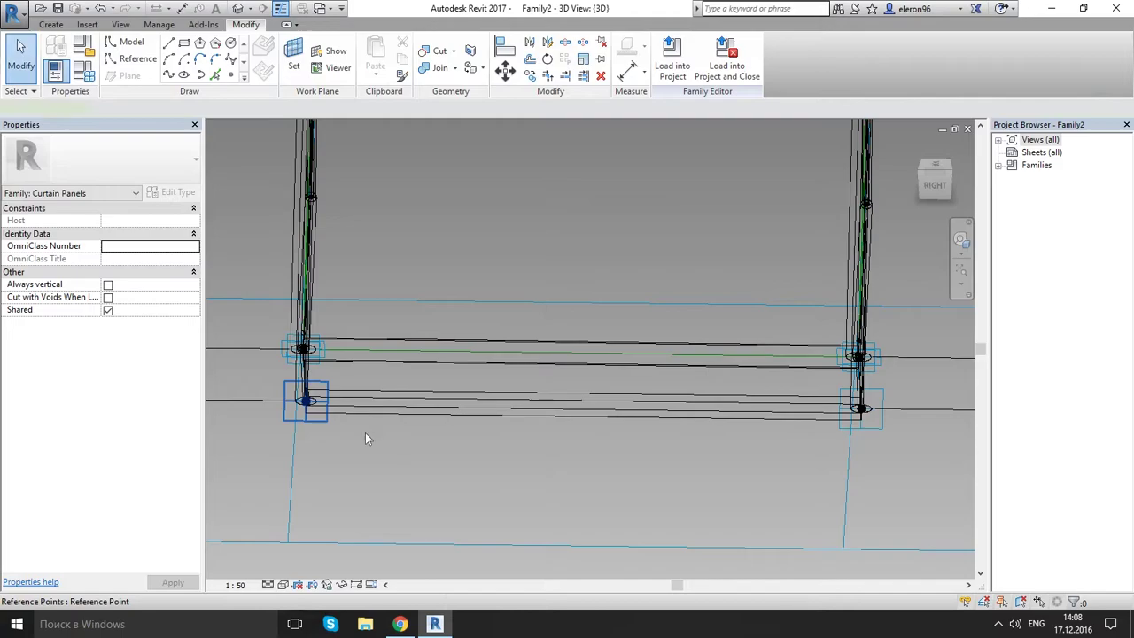
left_click(866, 425, "ctrl")
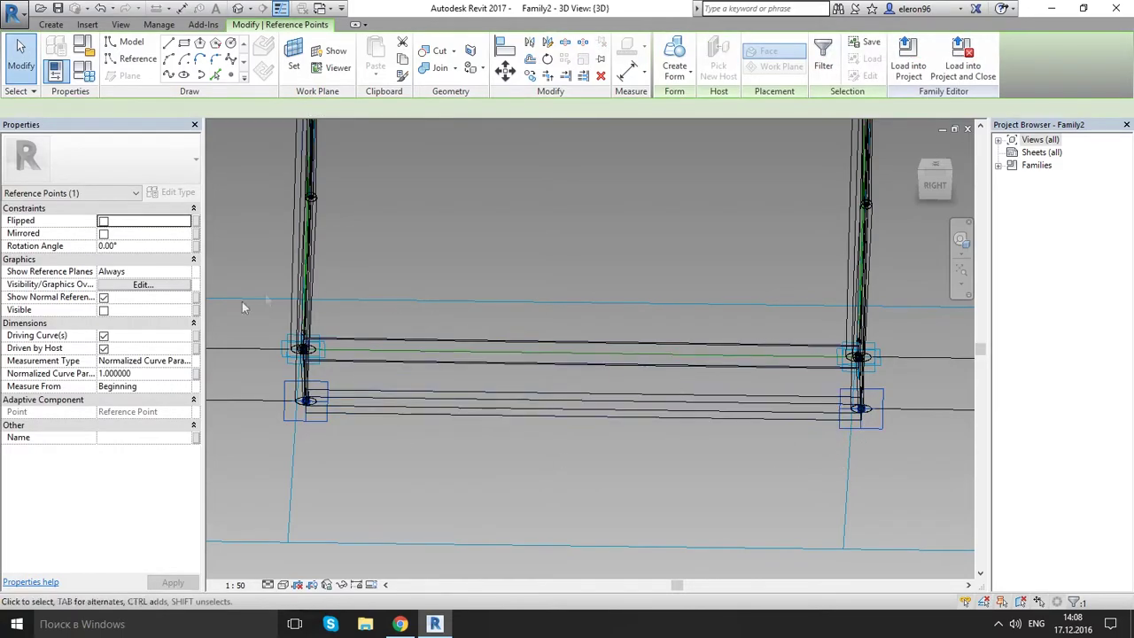
left_click(170, 75)
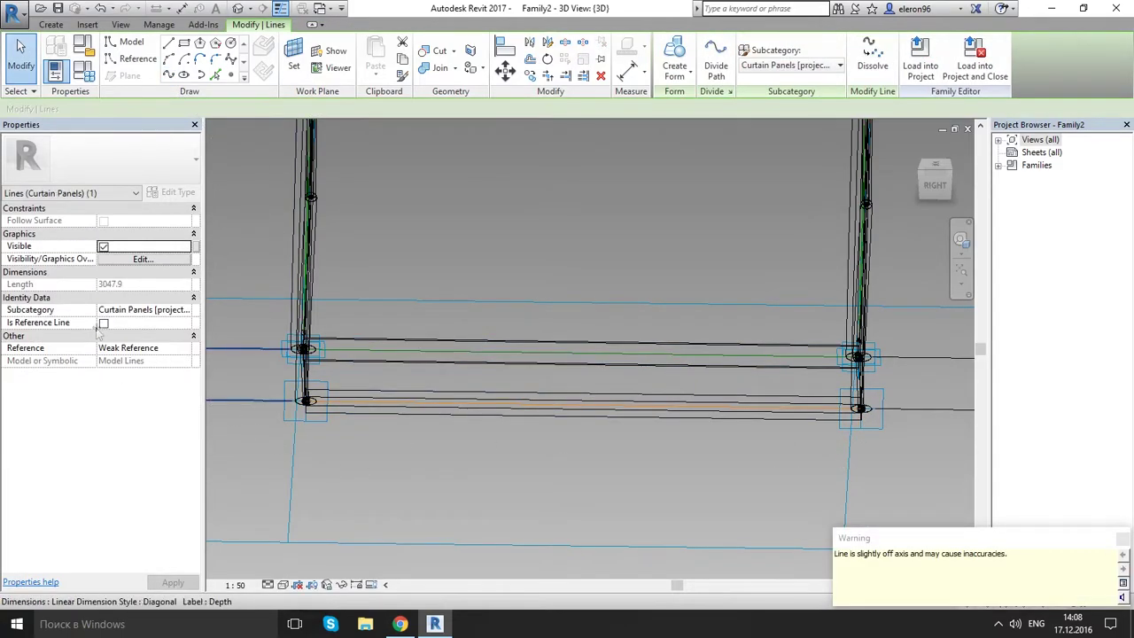
left_click(103, 323)
left_click(456, 489)
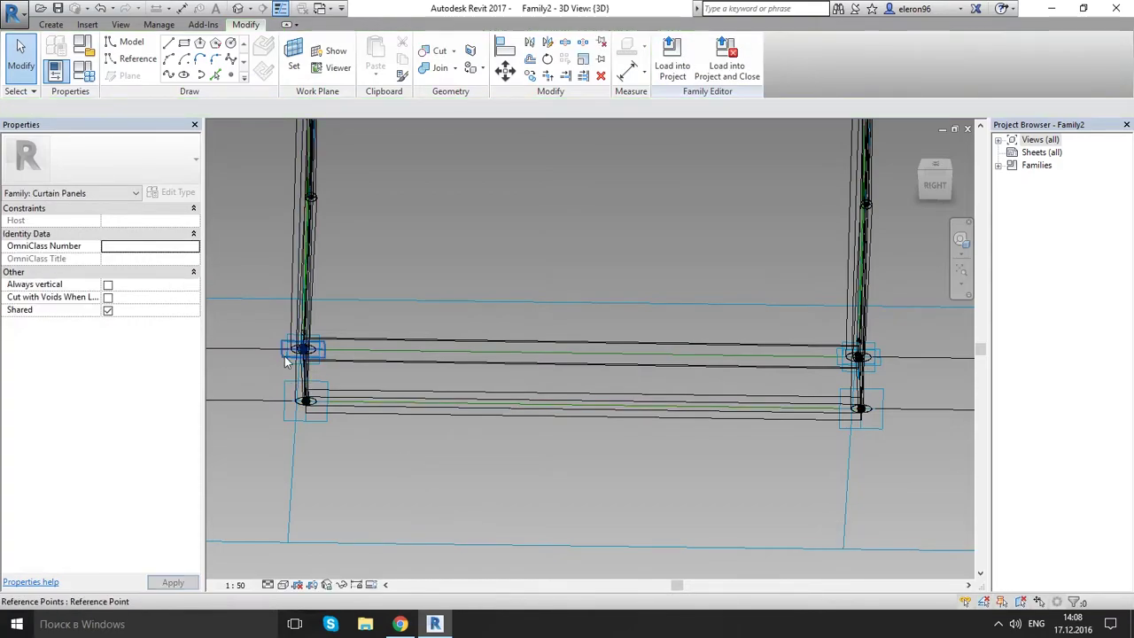
- Connect adaptive points 3 and 4 with a spline through points and make it a reference line
left_click(289, 365)
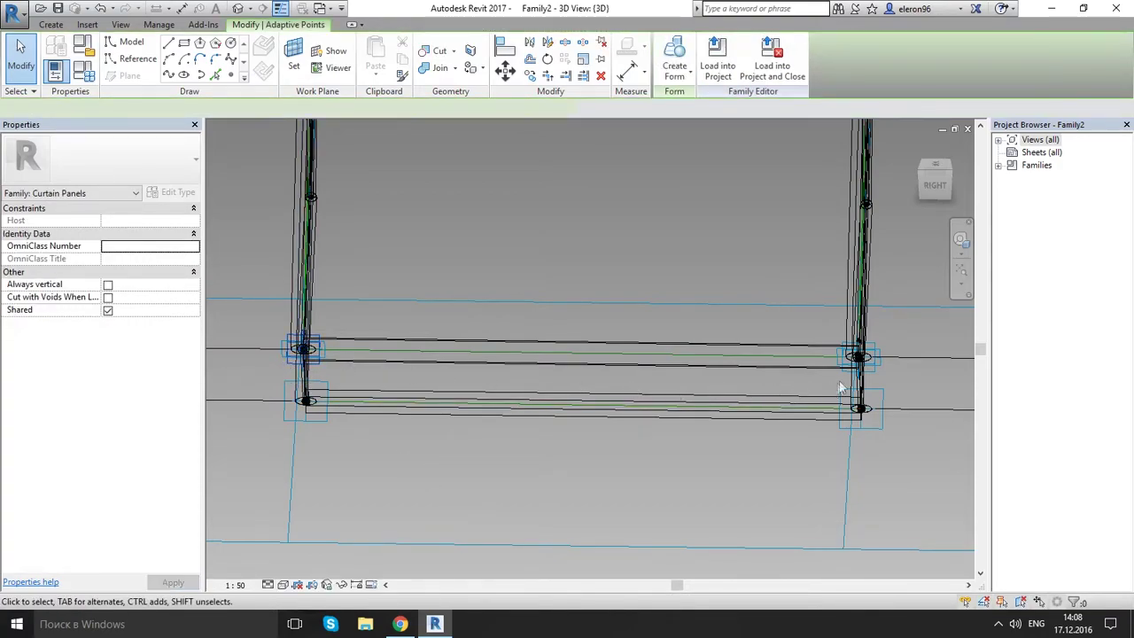
left_click(874, 375, "ctrl")
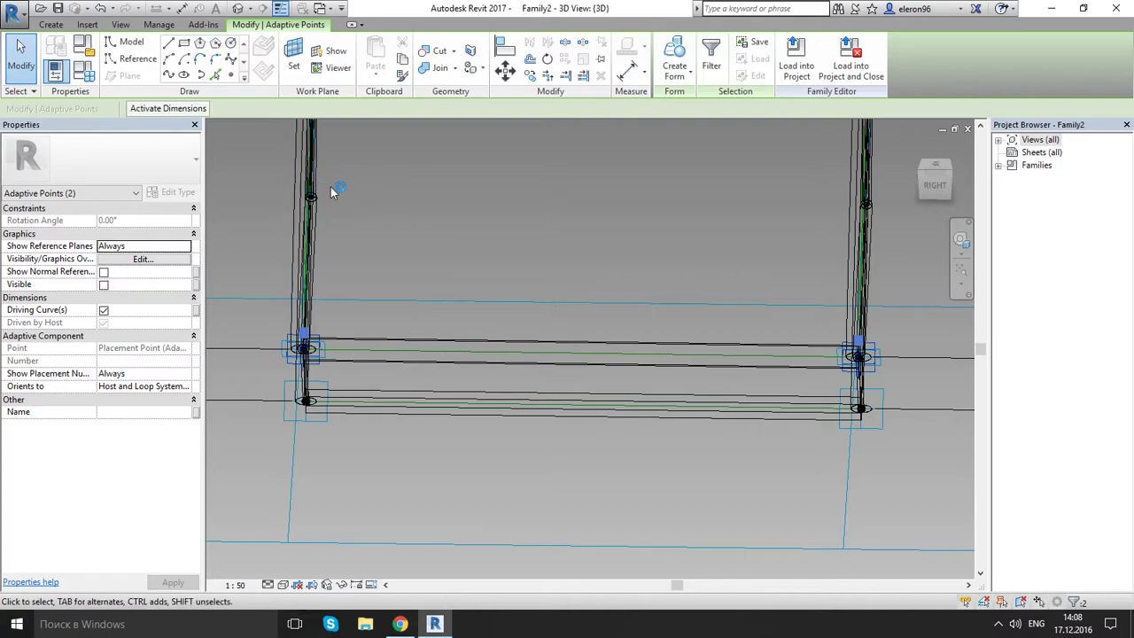
left_click(168, 74)
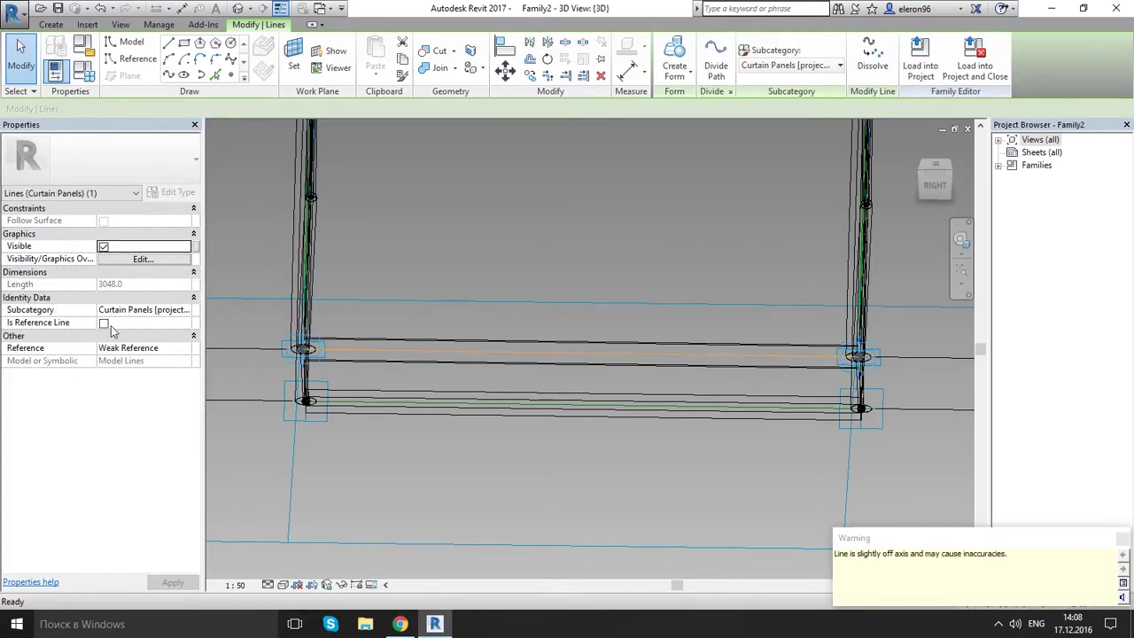
left_click(104, 323)
left_click(490, 282)
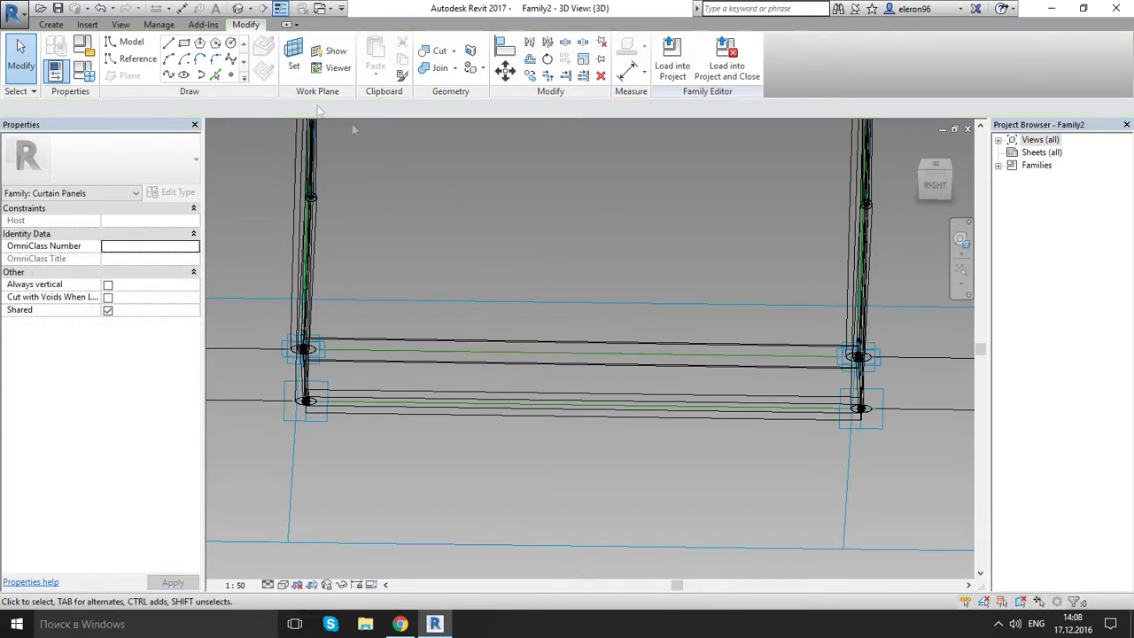
- Place a reference point near the middle of both the upper and lower reference lines between the two trusses
left_click(214, 74)
middle_click_drag(614, 417, 550, 309, "shift")
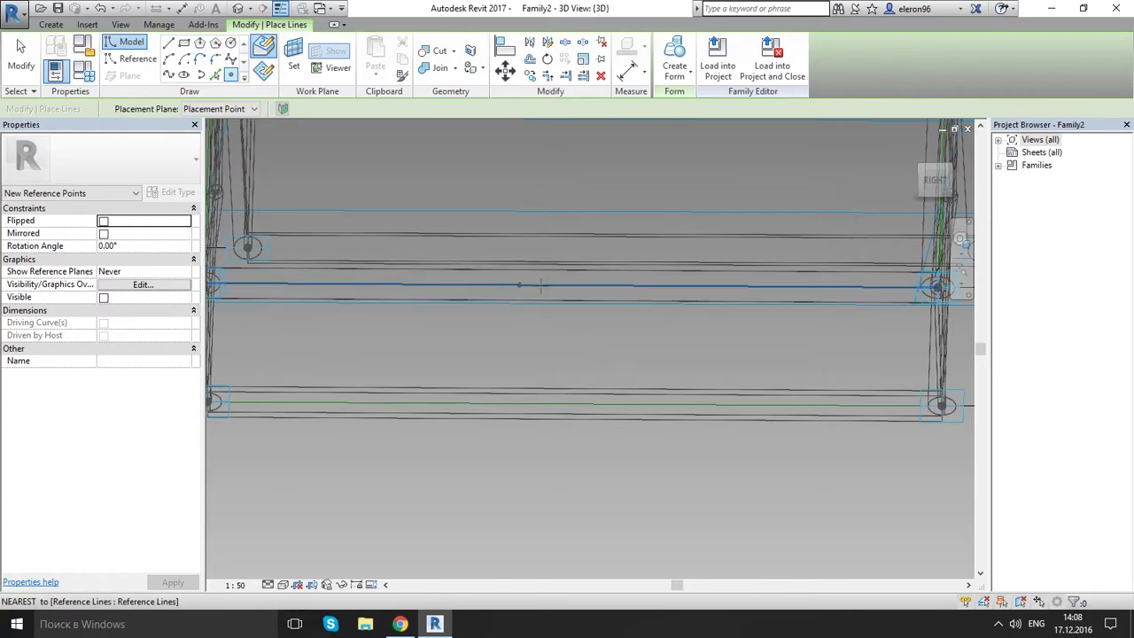
left_click(544, 403)
key("Escape")
key("Escape")
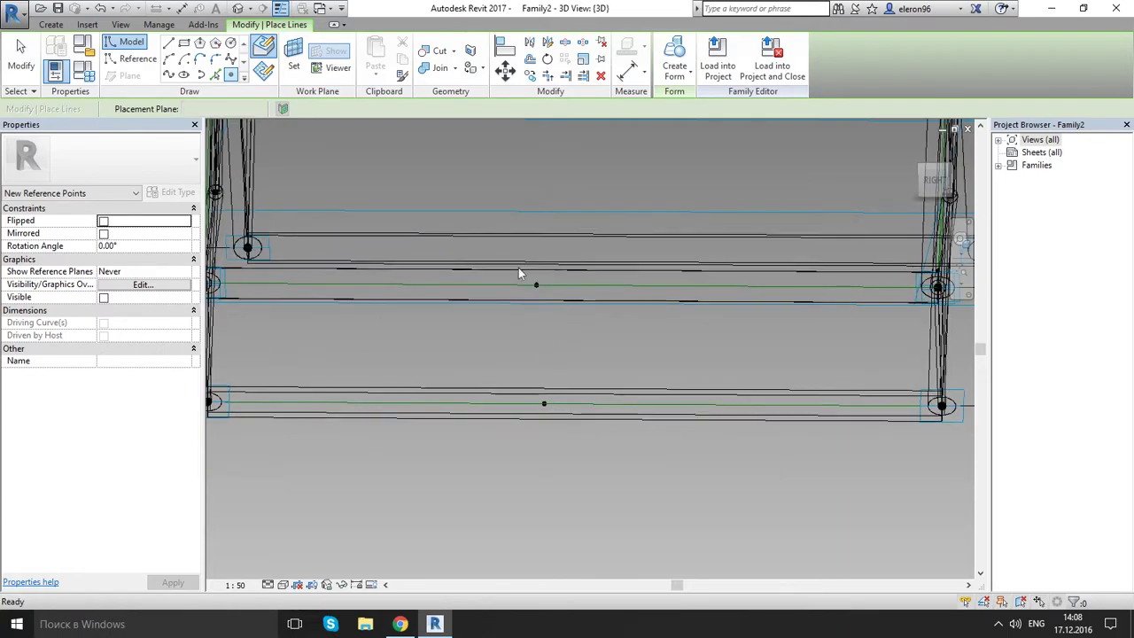
- Set the normalized curve parameter of both new reference points to 0.5
left_click_drag(519, 213, 569, 480)
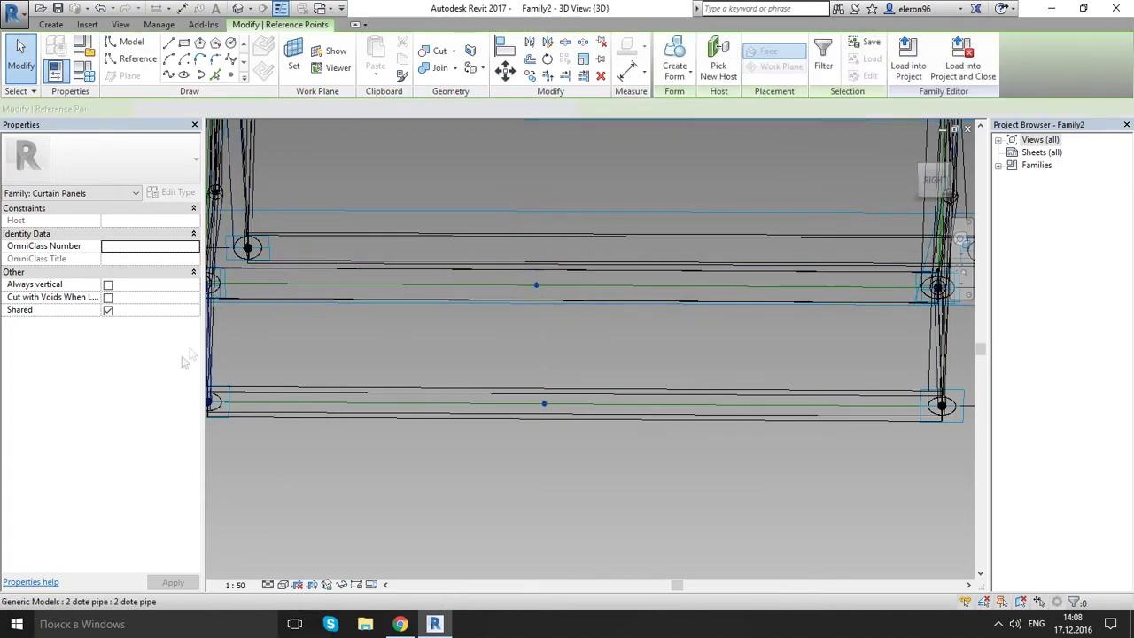
left_click(141, 374)
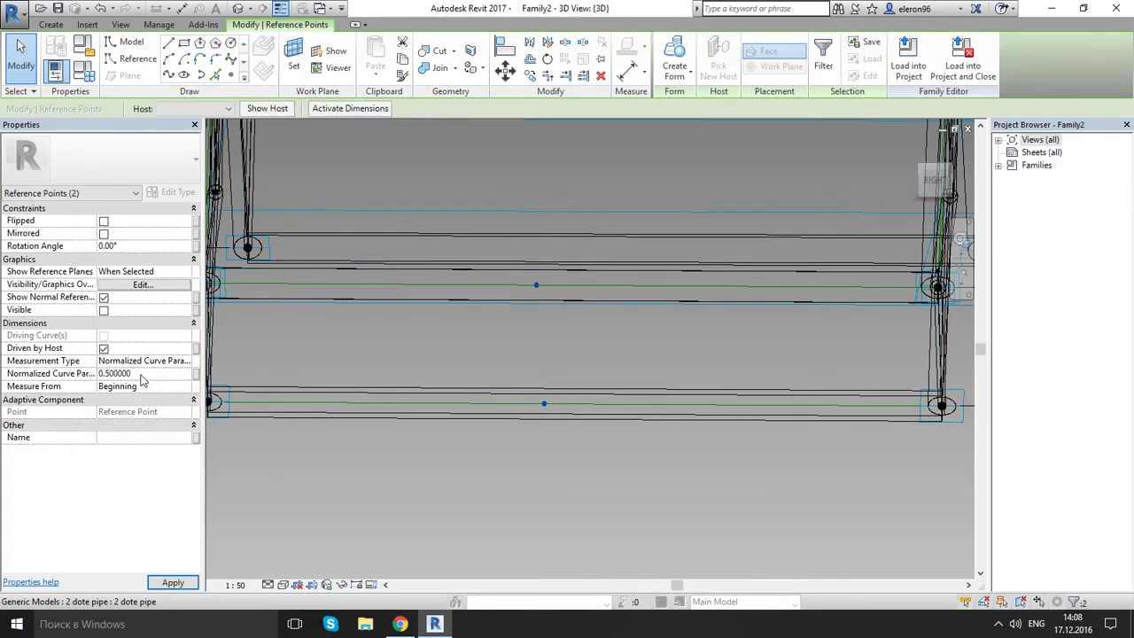
left_click(535, 496)
- Place 2 dote pipe braces from both lower points beneath points 3 and 4 to the upper midpoint, plus a vertical one between the midpoints
scroll(529, 489, "down", 2)
scroll(548, 490, "up", 1)
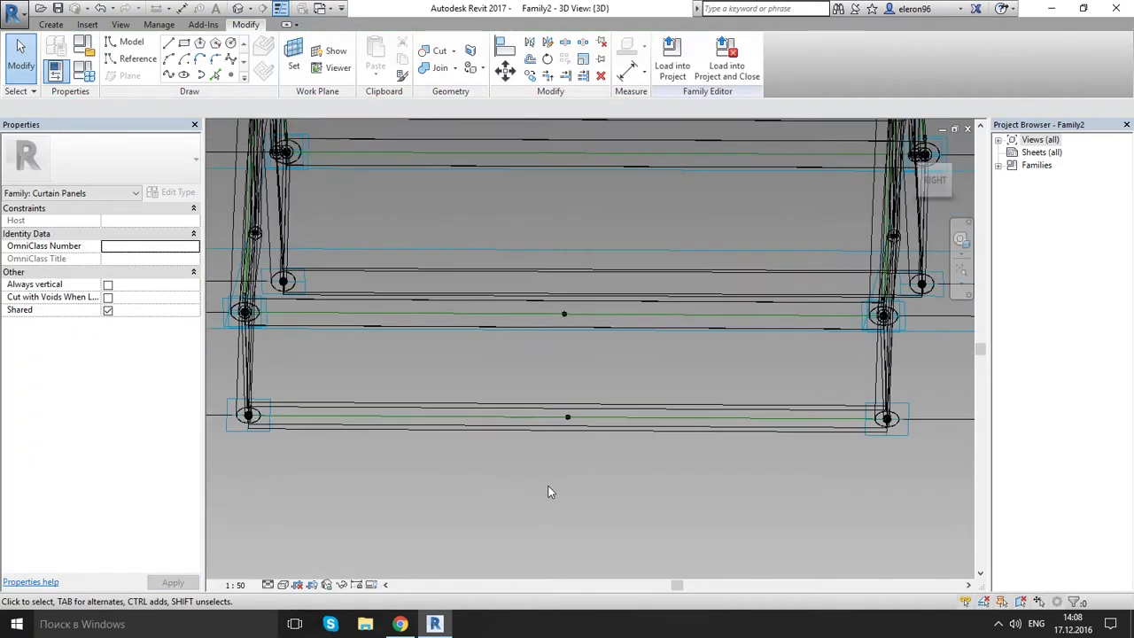
left_click(52, 25)
left_click(382, 53)
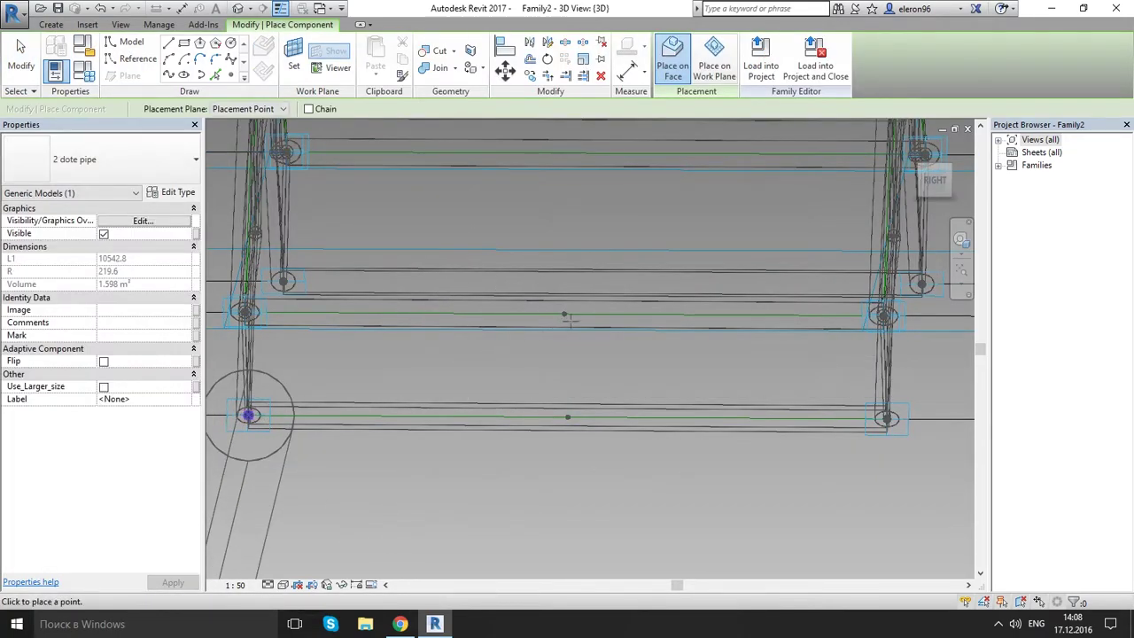
left_click(562, 312)
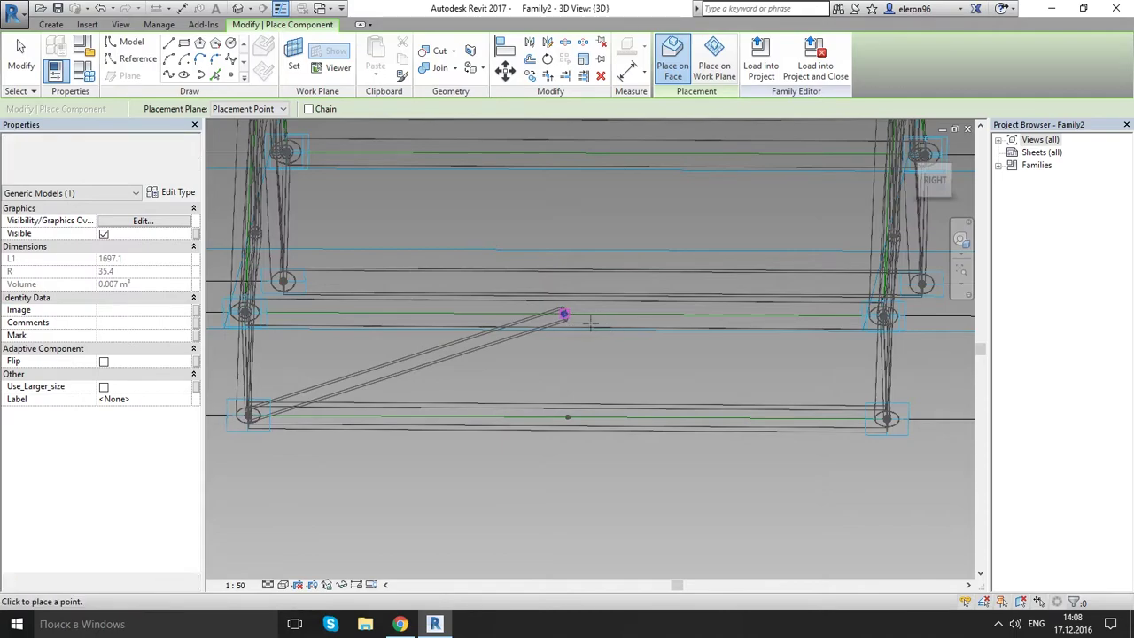
left_click(562, 314)
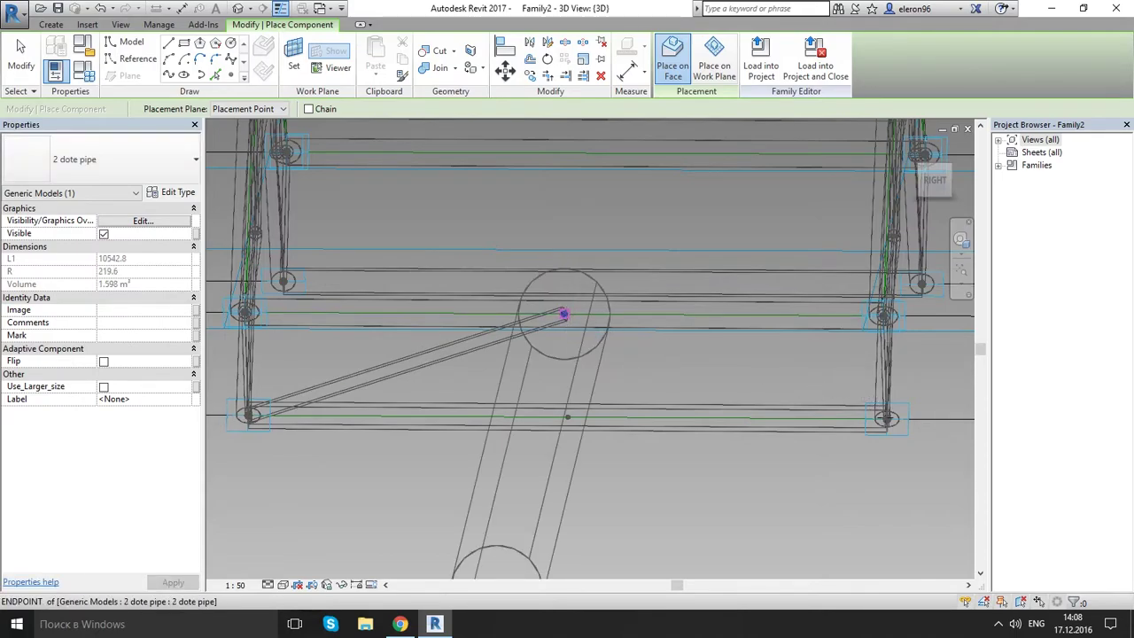
left_click(562, 314)
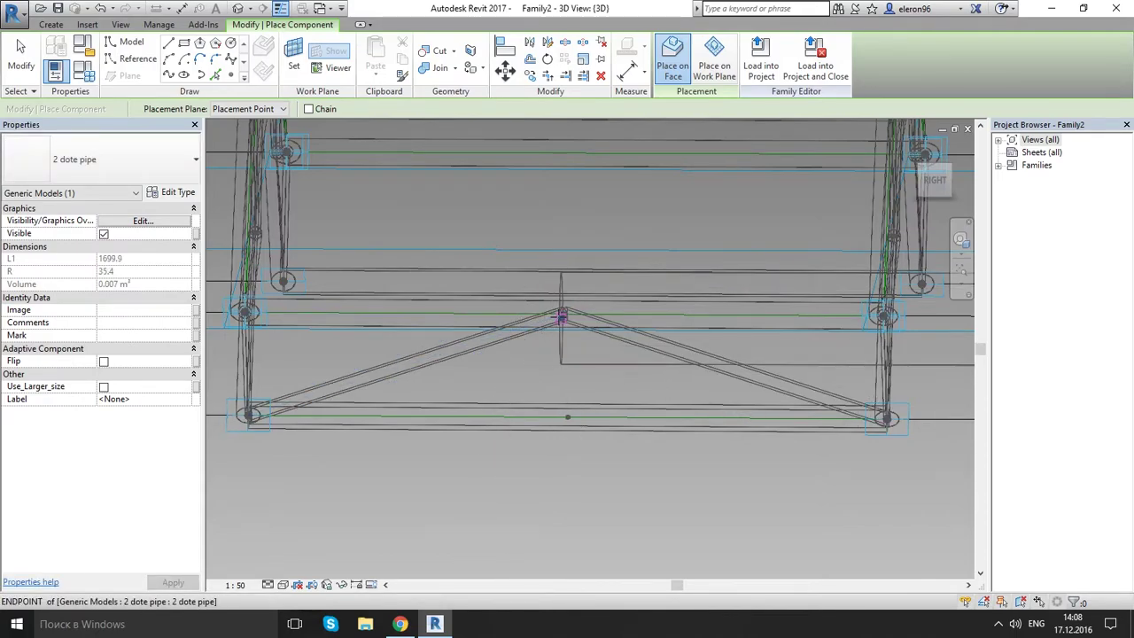
left_click(563, 314)
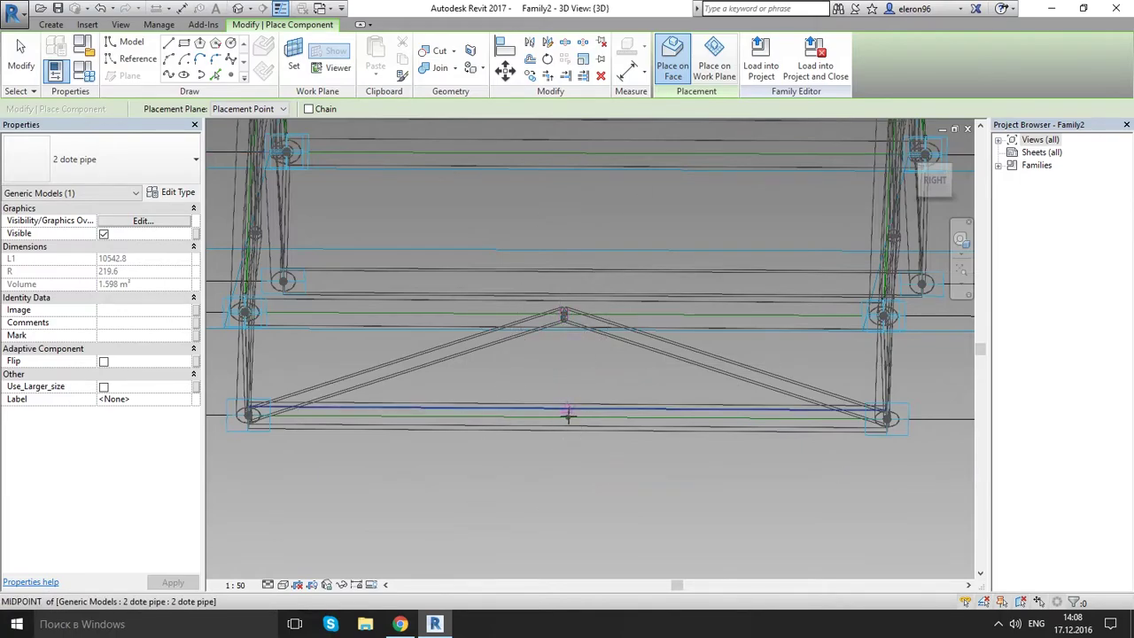
left_click(567, 415)
key("Escape")
- Connect the lower points beneath adaptive points 2 and 5 with a spline through points
scroll(623, 415, "down", 5)
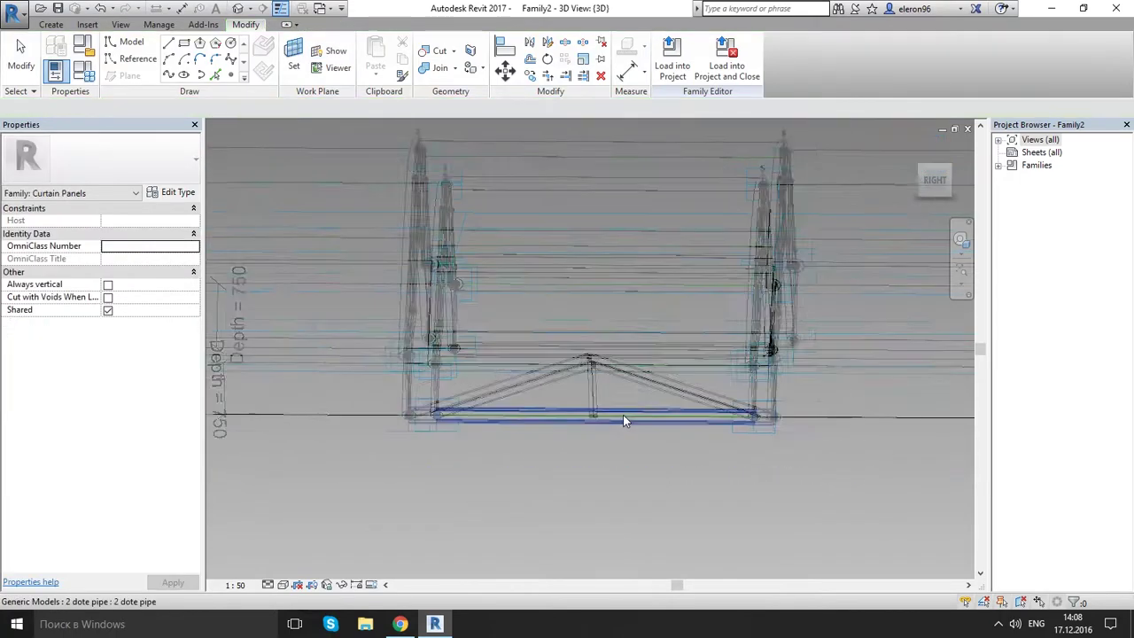
middle_click_drag(608, 341, 627, 370, "shift")
middle_click_drag(627, 370, 602, 438)
scroll(562, 387, "up", 3)
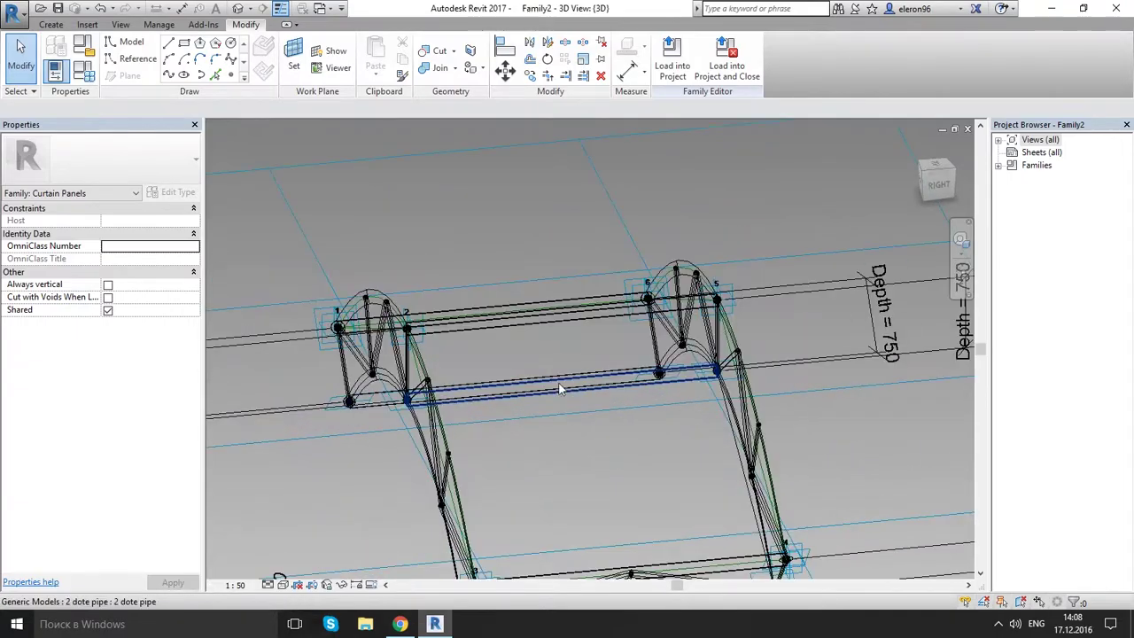
middle_click_drag(566, 387, 567, 324, "shift")
scroll(520, 335, "up", 2)
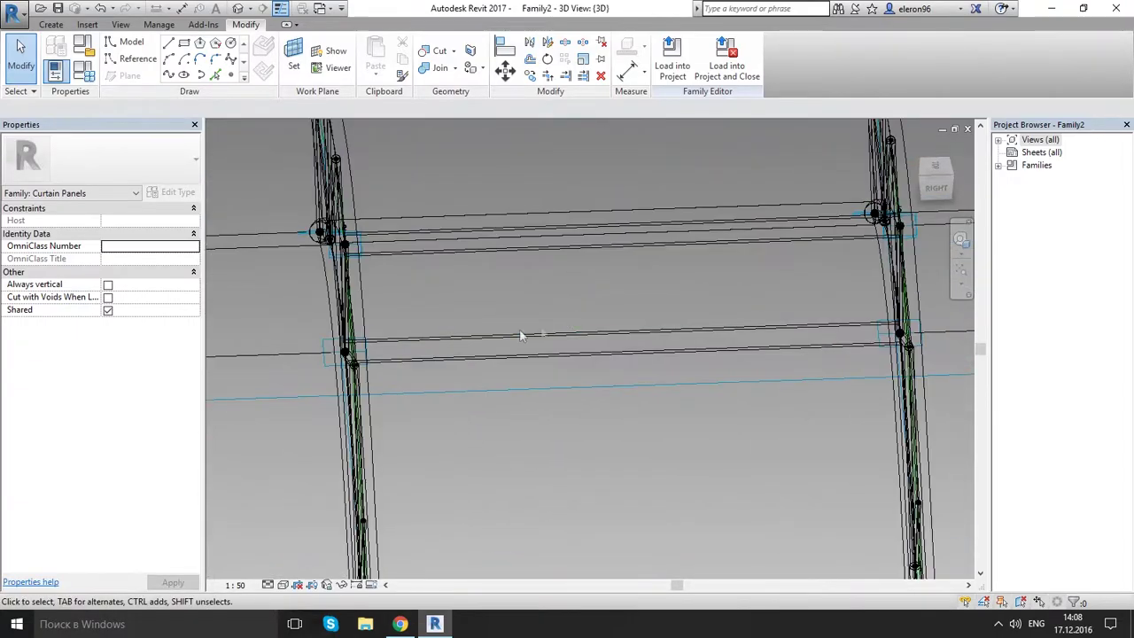
left_click(324, 369)
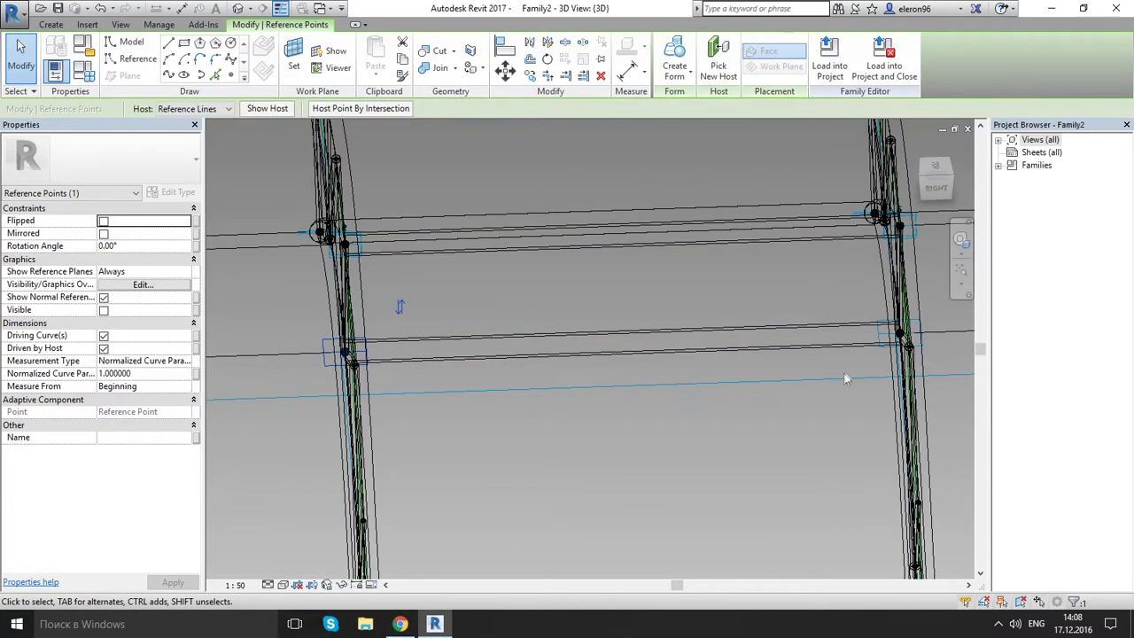
left_click(877, 337, "ctrl")
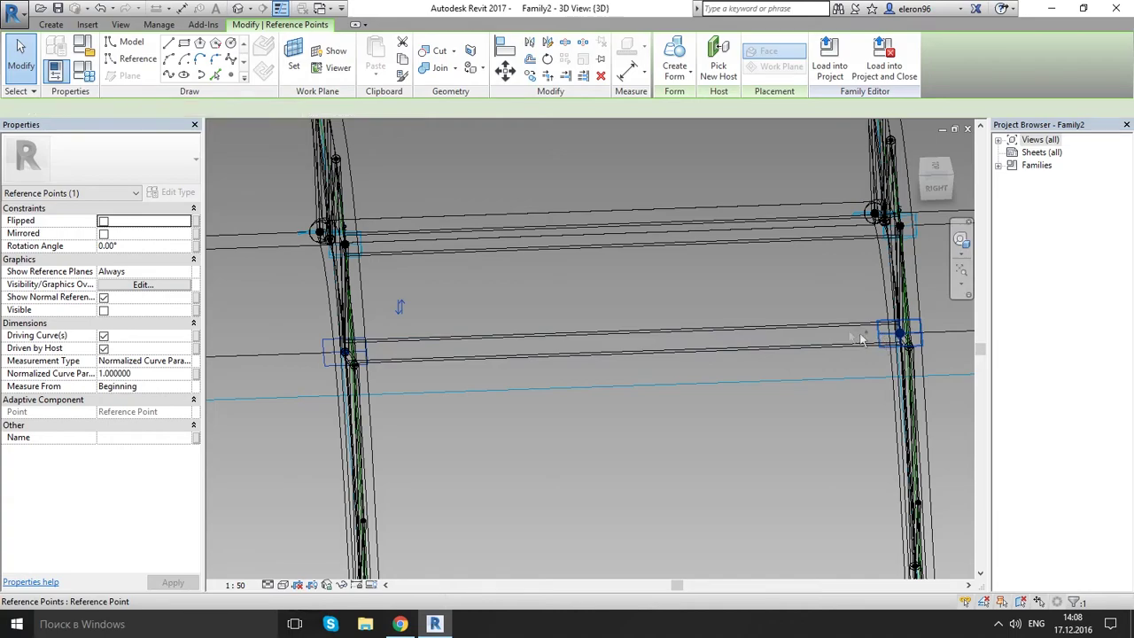
- Connect adaptive points 2 and 5 with a spline through points
left_click(345, 248)
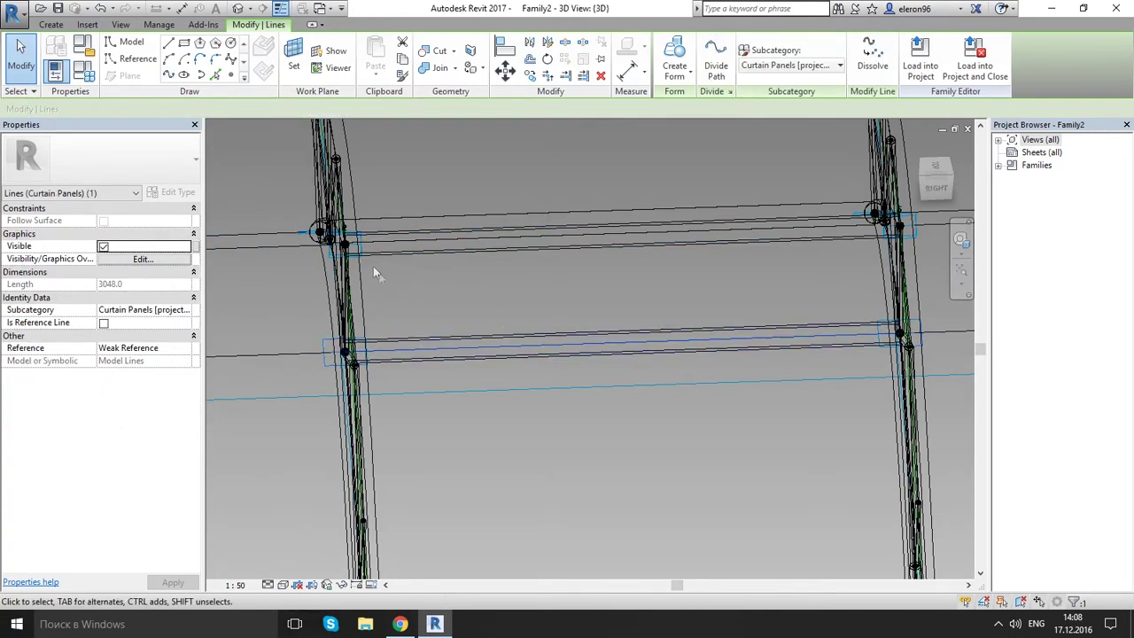
left_click(335, 258)
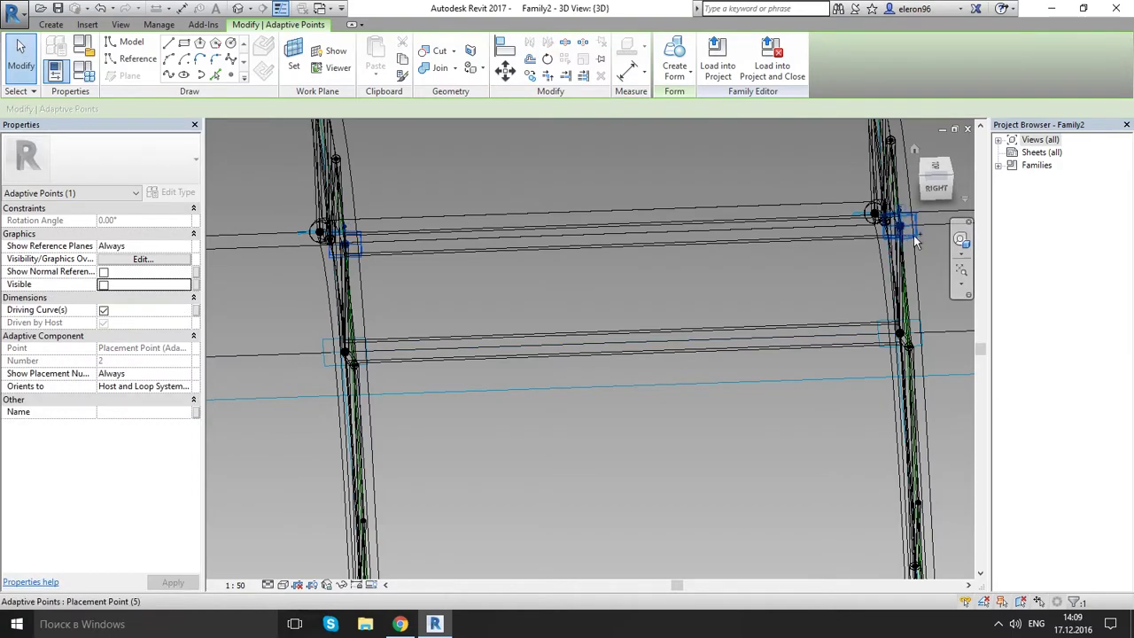
left_click(917, 241, "ctrl")
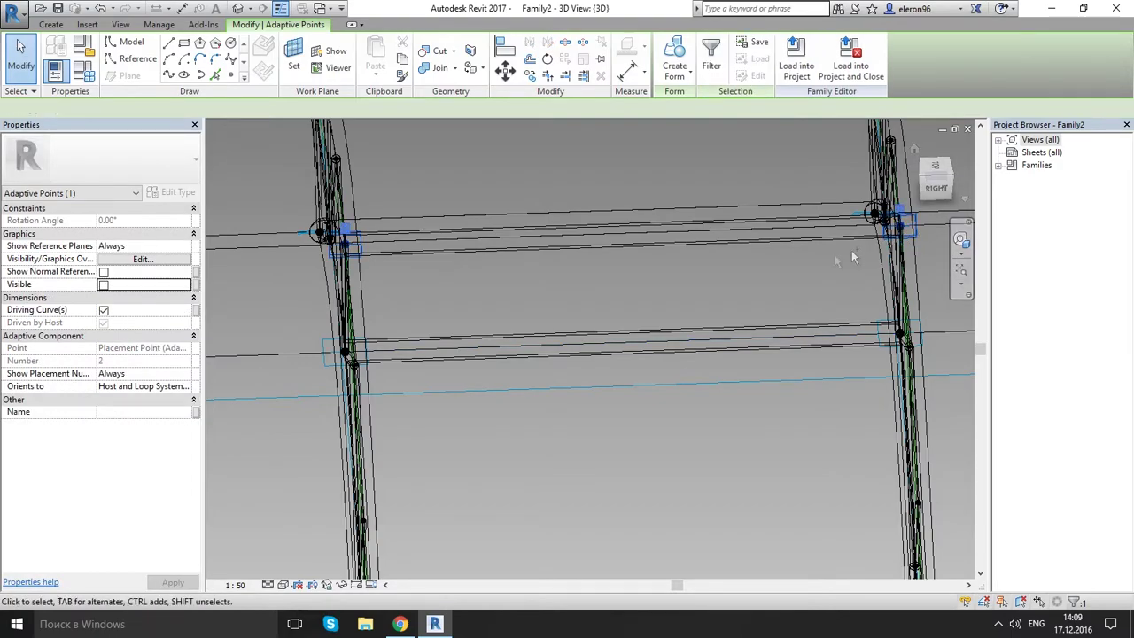
left_click(168, 77)
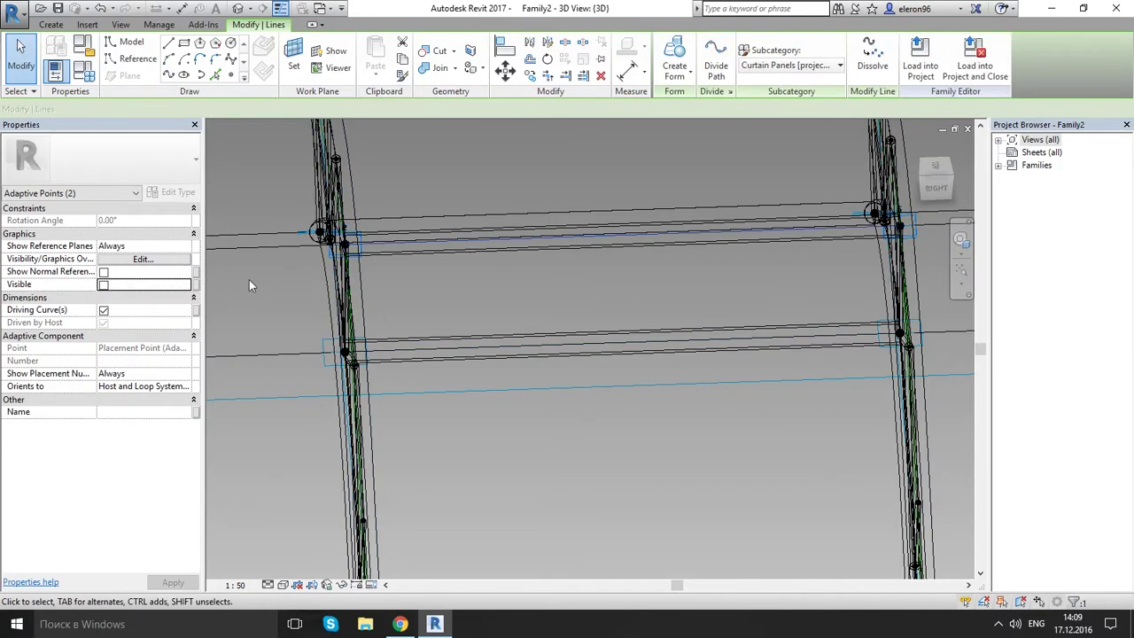
- Make both the upper and lower splines at points 2 and 5 reference lines
left_click(386, 349, "ctrl")
left_click(103, 323)
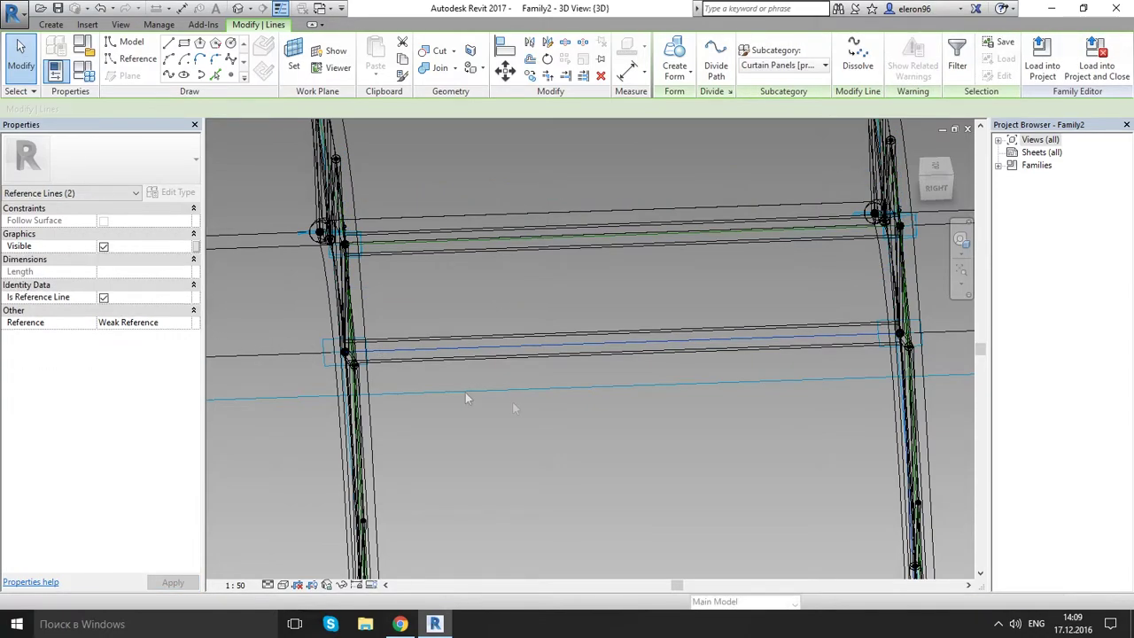
key("Escape")
- Place a reference point near the middle of both the lower and upper reference lines at points 2 and 5
left_click(230, 74)
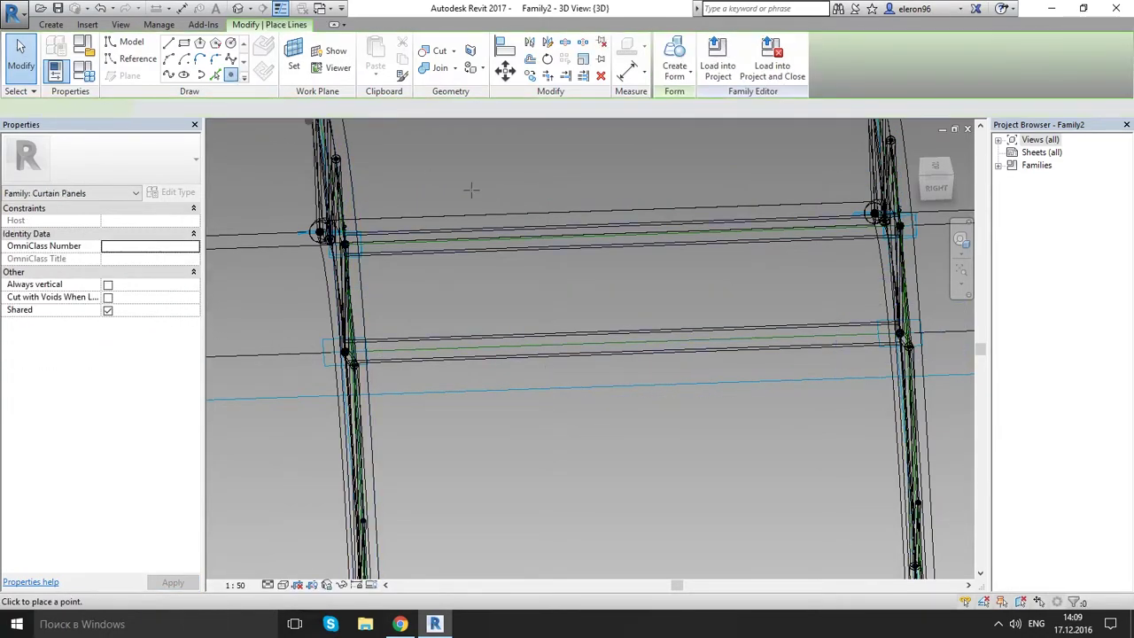
left_click(622, 342)
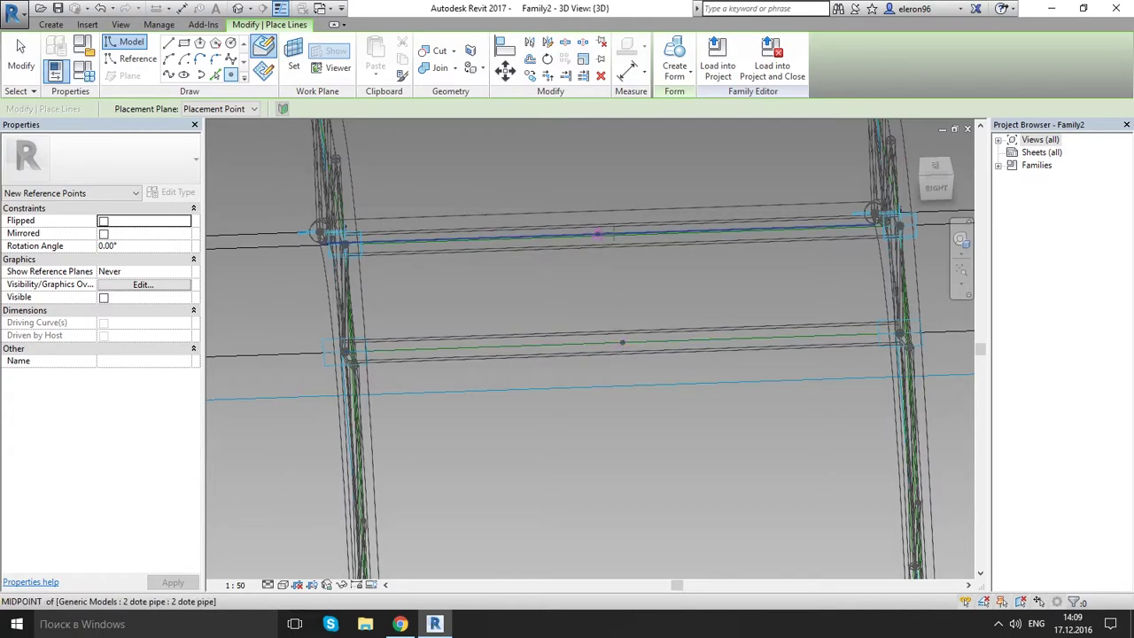
mouse_move(650, 235)
middle_mouse_down("shift")
mouse_move(667, 206)
mouse_move(661, 240)
middle_mouse_up("shift")
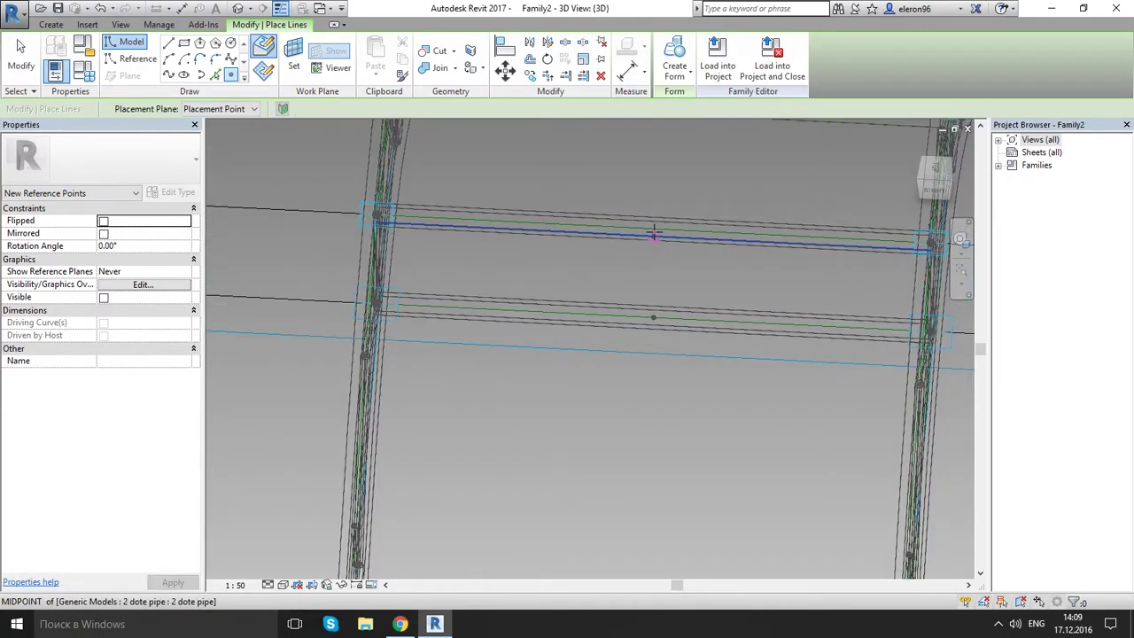
left_click(654, 229)
key("Escape")
key("Escape")
- Set the normalized curve parameter of the two reference points between points 2 and 5 to 0.5
left_click_drag(643, 182, 718, 407)
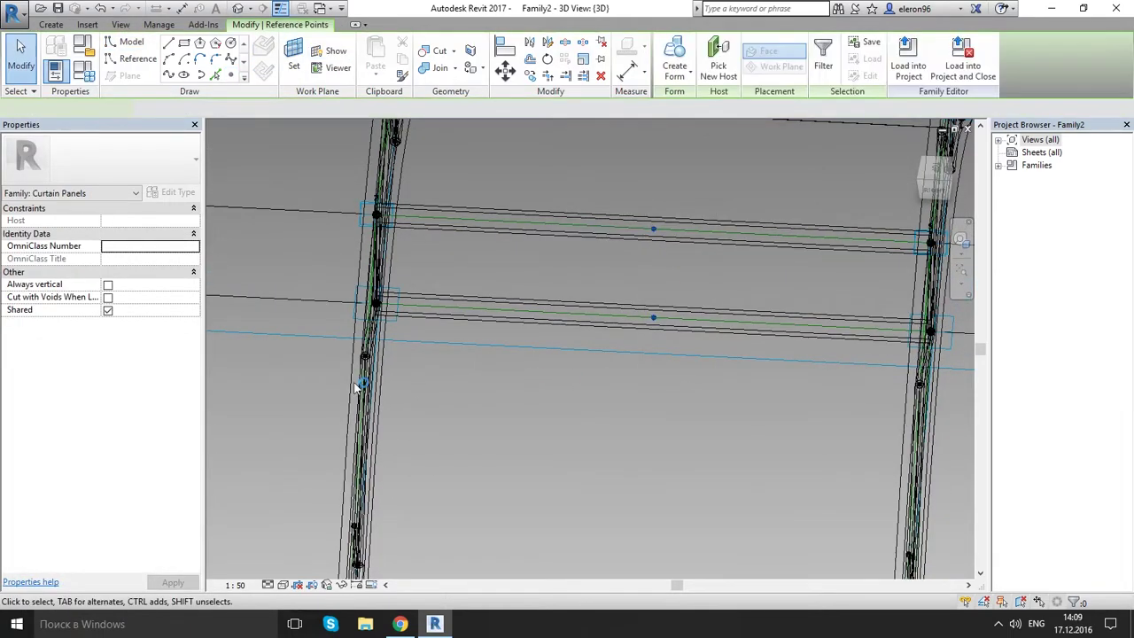
left_click(144, 373)
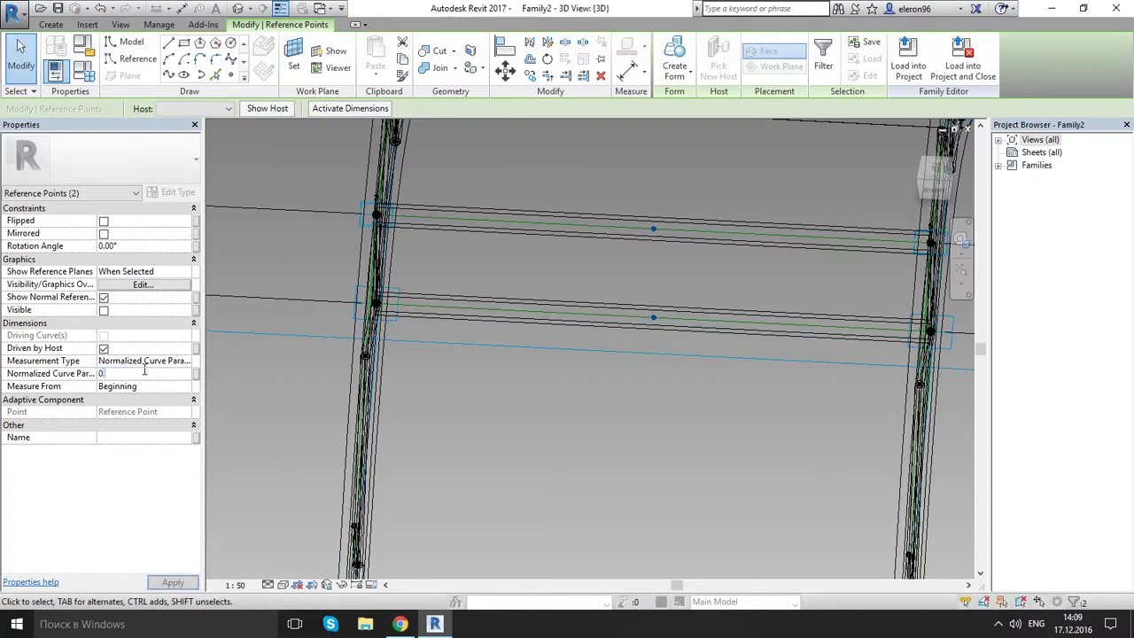
left_click(680, 464)
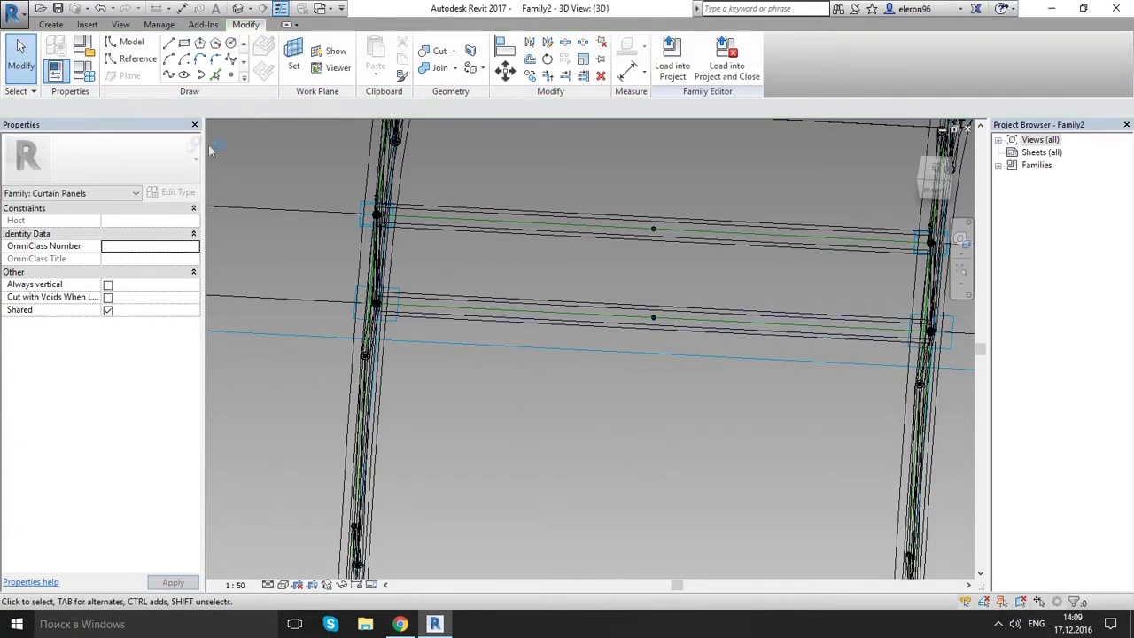
- Place 2 dote pipe braces from both lower points beneath points 2 and 5 to the upper midpoint, plus a vertical one between the midpoints
left_click(50, 24)
left_click(384, 53)
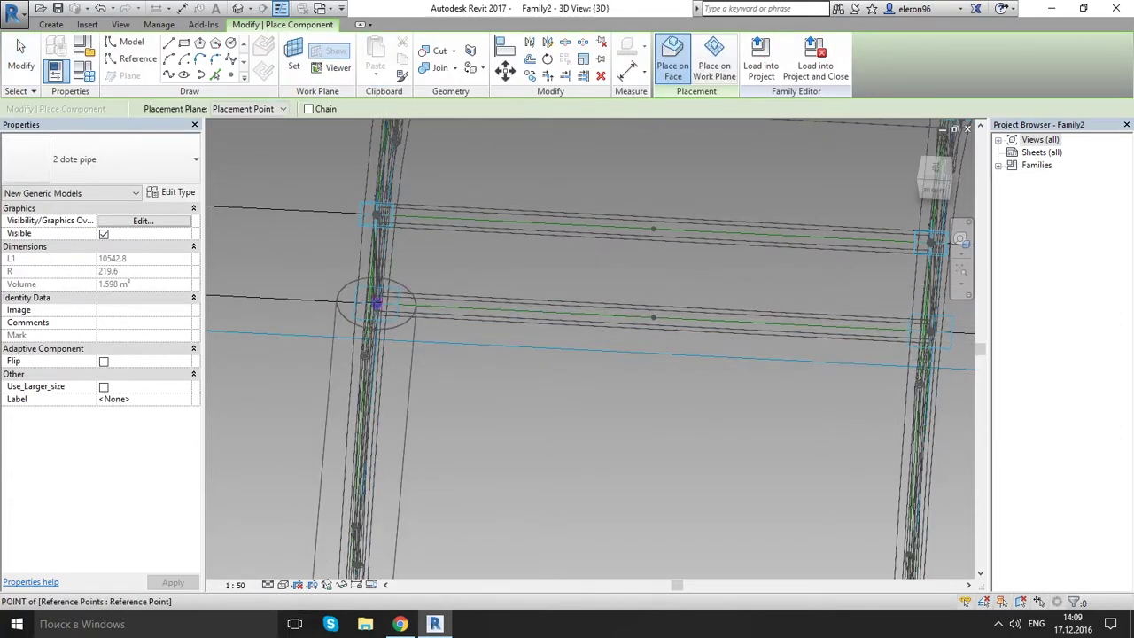
left_click(377, 303)
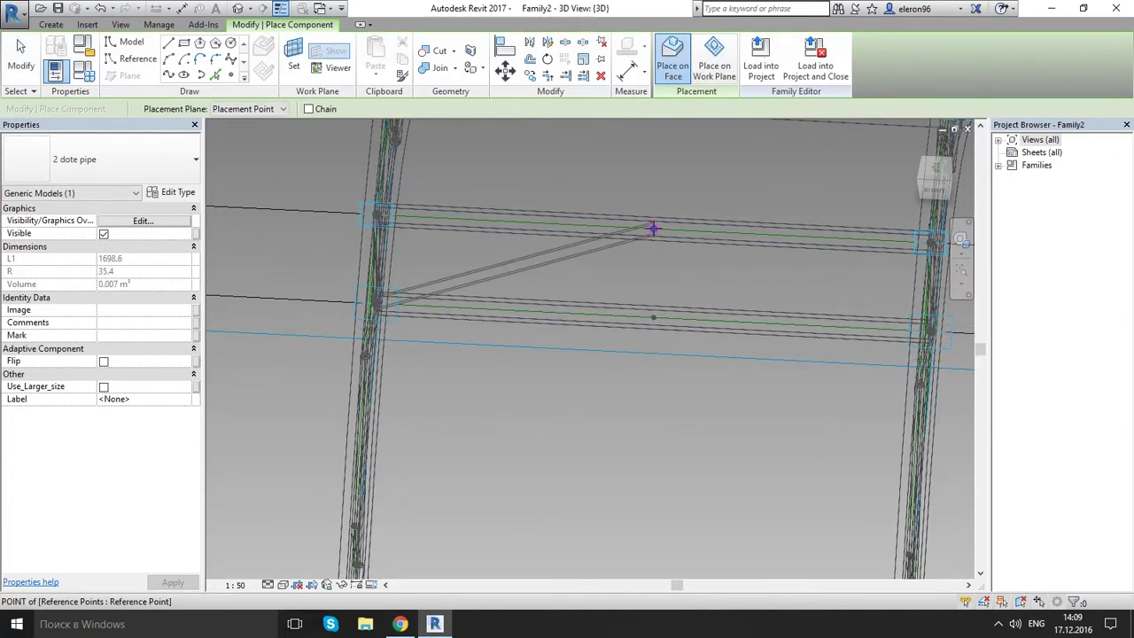
left_click(653, 229)
left_click(653, 228)
left_click(930, 330)
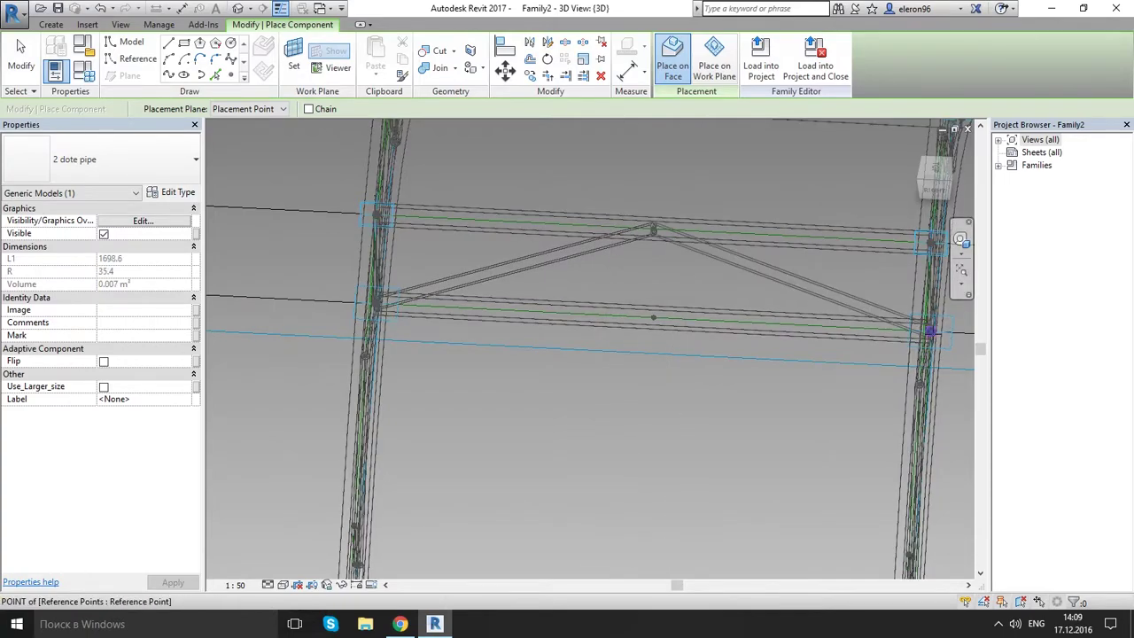
left_click(928, 331)
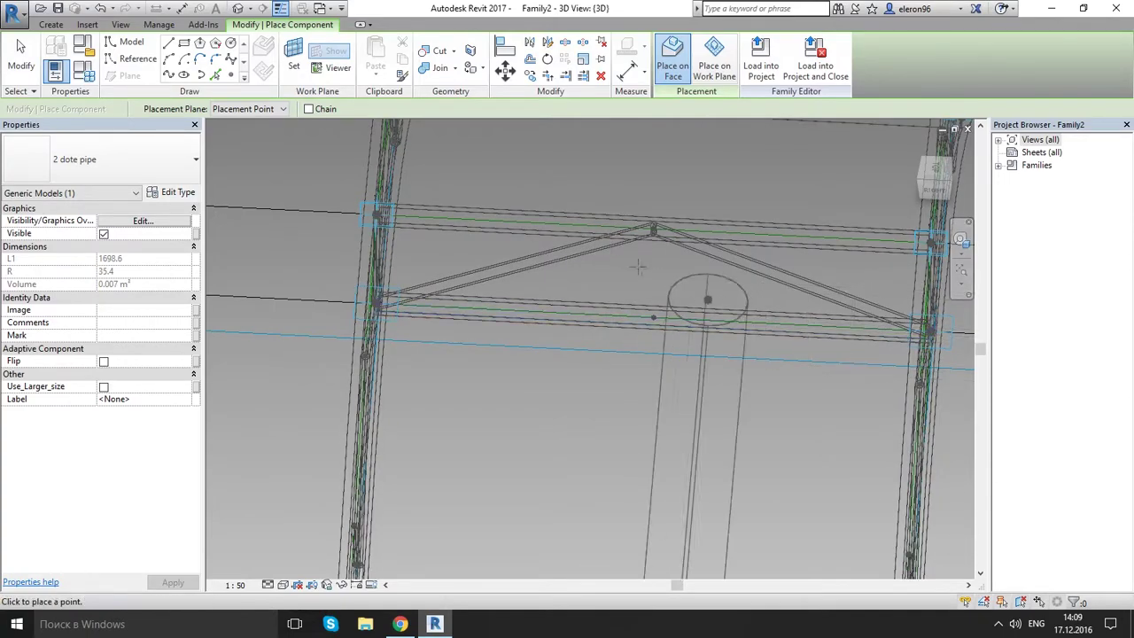
left_click(653, 317)
left_click(653, 229)
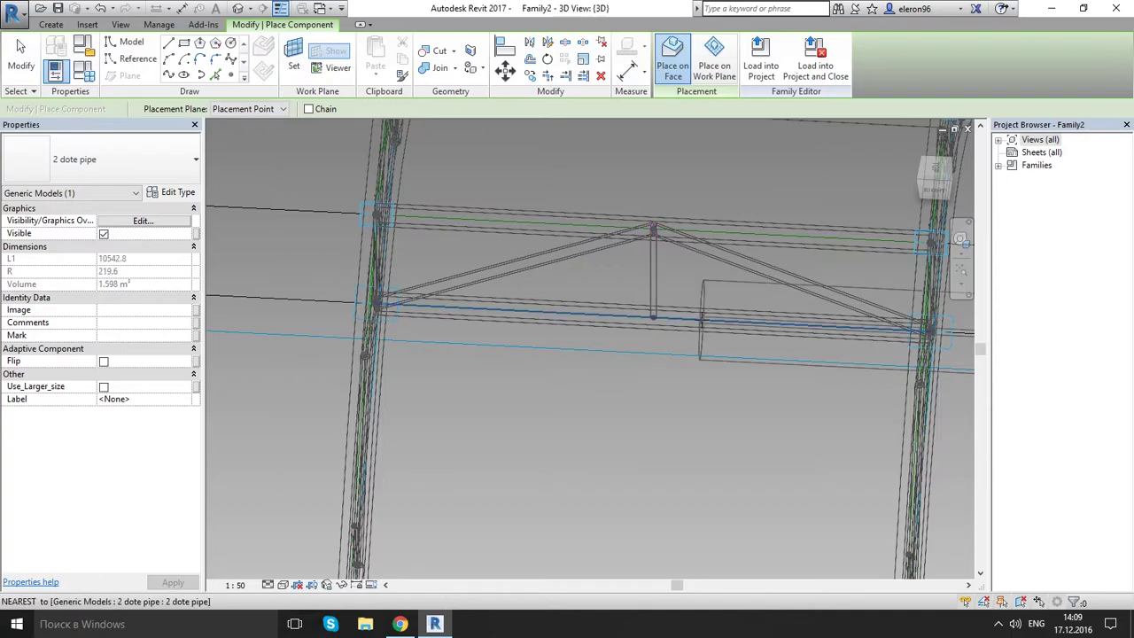
key("Escape")
- Connect the lower points beneath adaptive points 6 and 1 with a spline through points
middle_click_drag(693, 215, 620, 428)
middle_click_drag(623, 318, 594, 416)
middle_click_drag(620, 264, 522, 374, "shift")
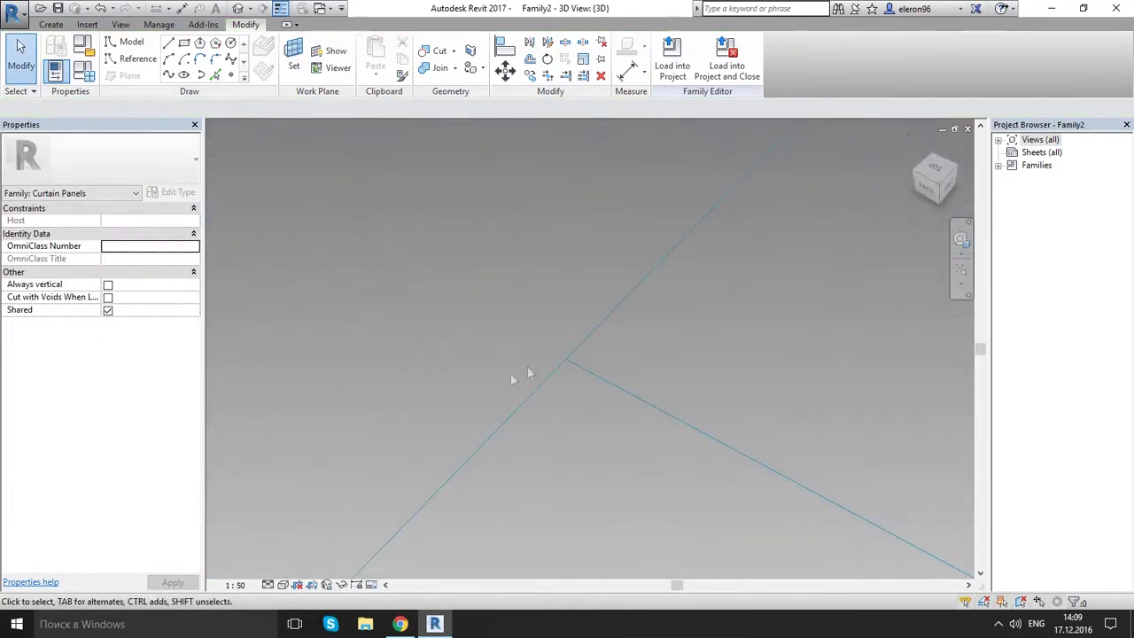
scroll(550, 351, "down", 7)
middle_click_drag(698, 487, 363, 457)
scroll(704, 548, "up", 2)
scroll(677, 545, "up", 5)
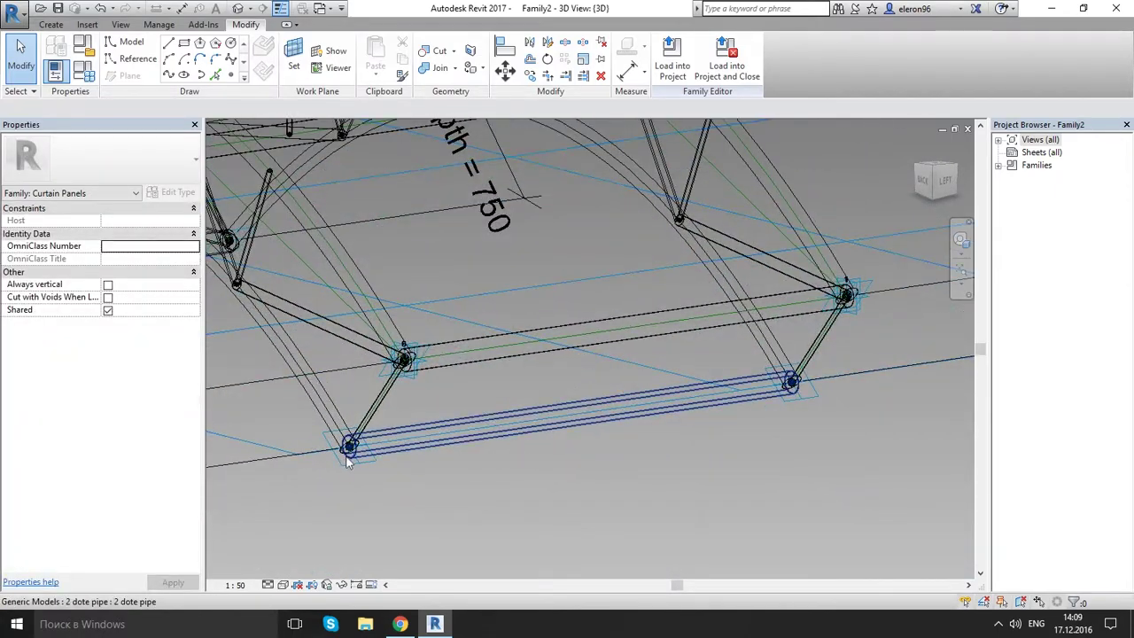
left_click(345, 463)
left_click(795, 400, "ctrl")
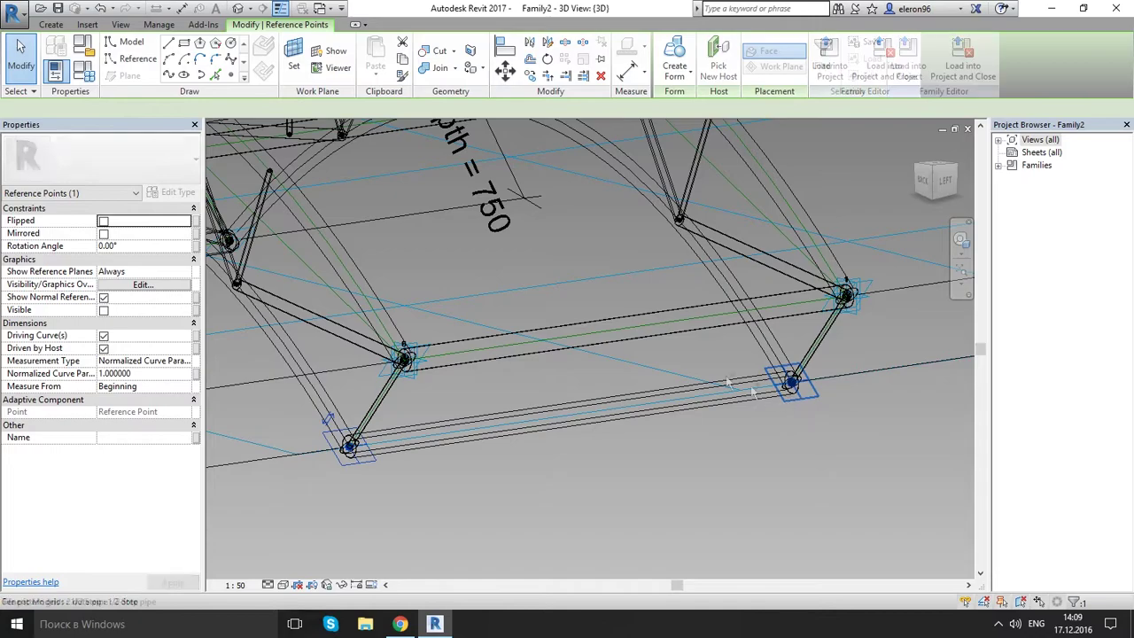
left_click(168, 76)
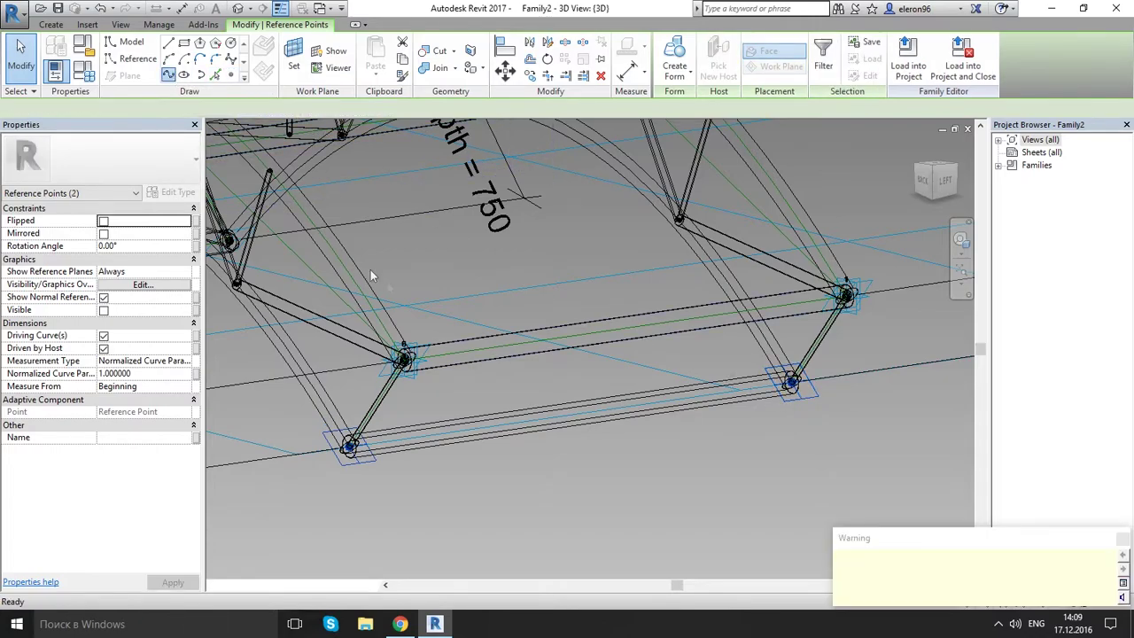
left_click(735, 472)
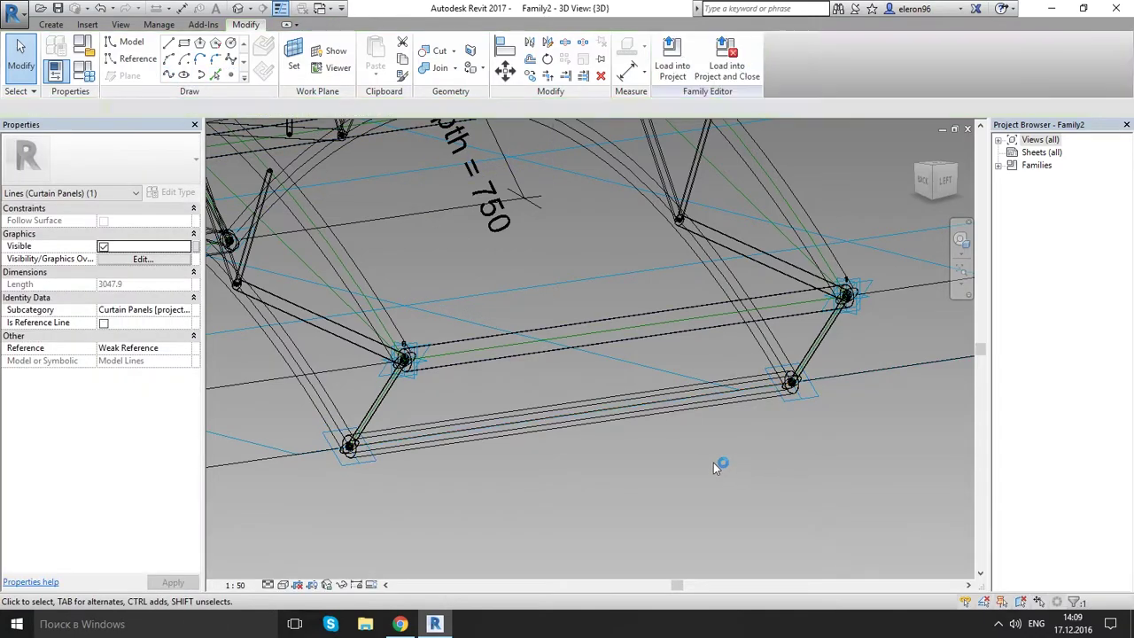
- Connect adaptive points 6 and 1 with a spline through points
left_click(412, 379)
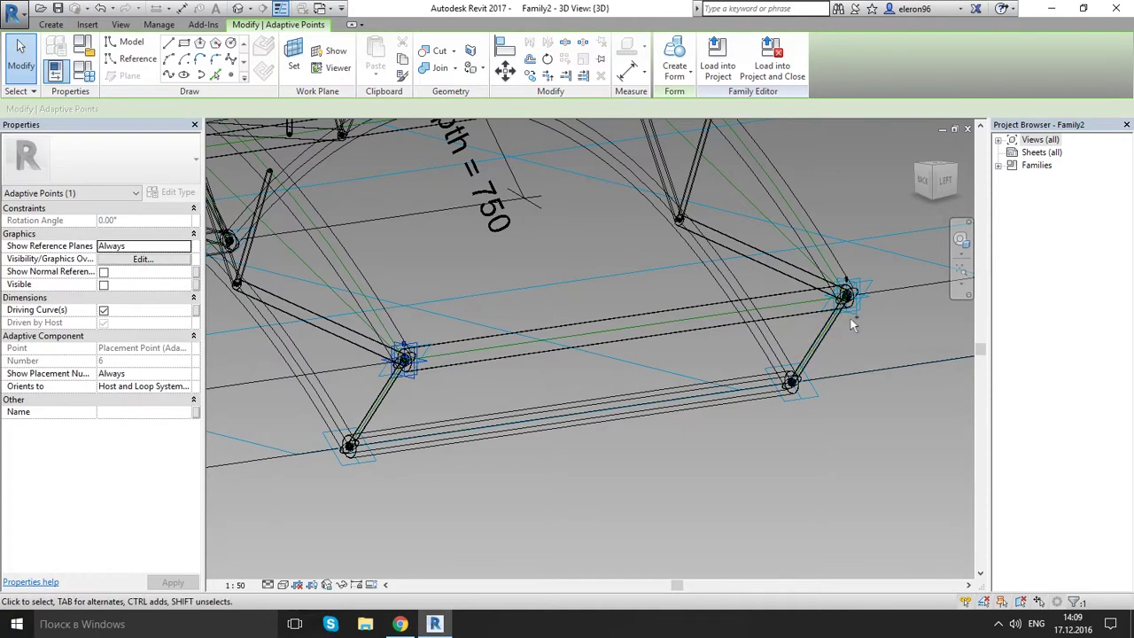
left_click(856, 314, "ctrl")
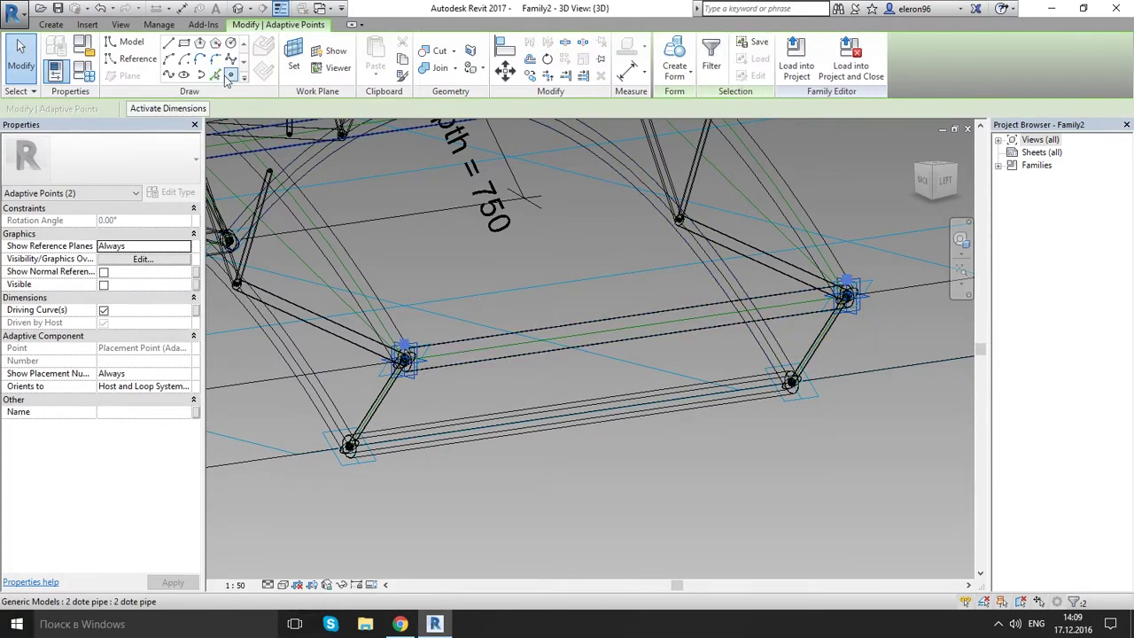
left_click(168, 76)
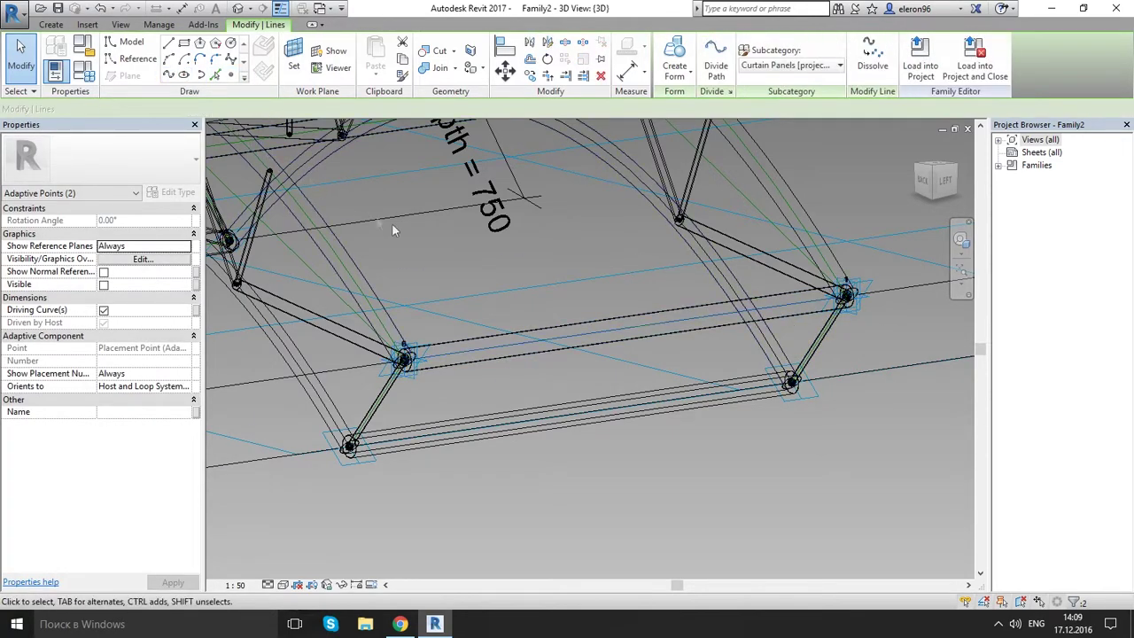
- Place one reference point on the upper line and one on the lower line between adaptive points 6 and 1
left_click(669, 460)
left_click(231, 77)
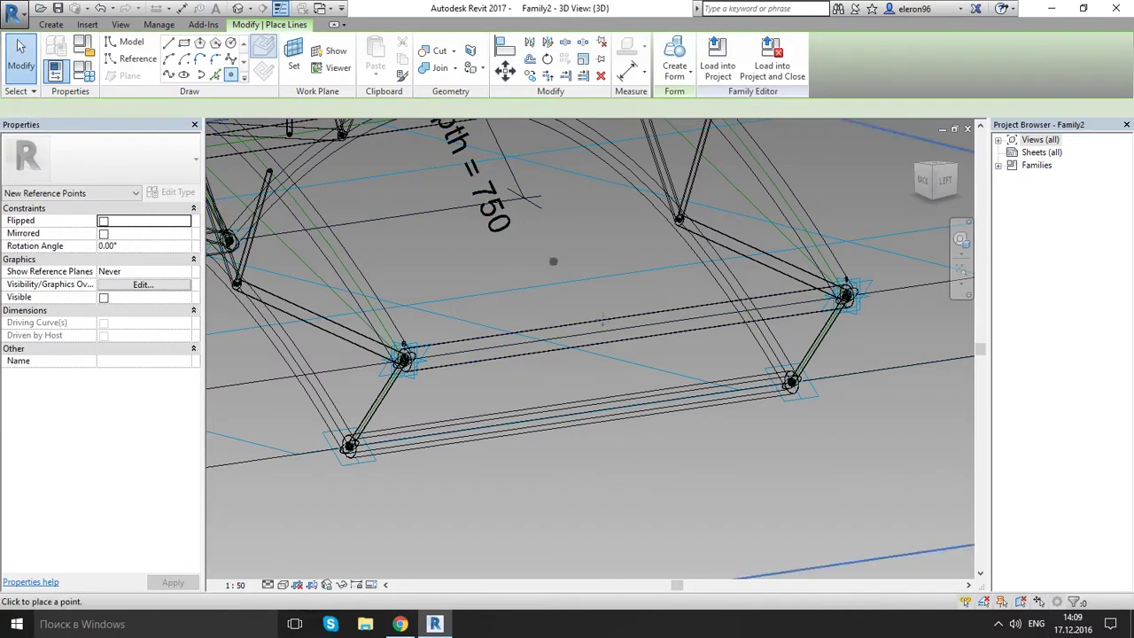
left_click(625, 327)
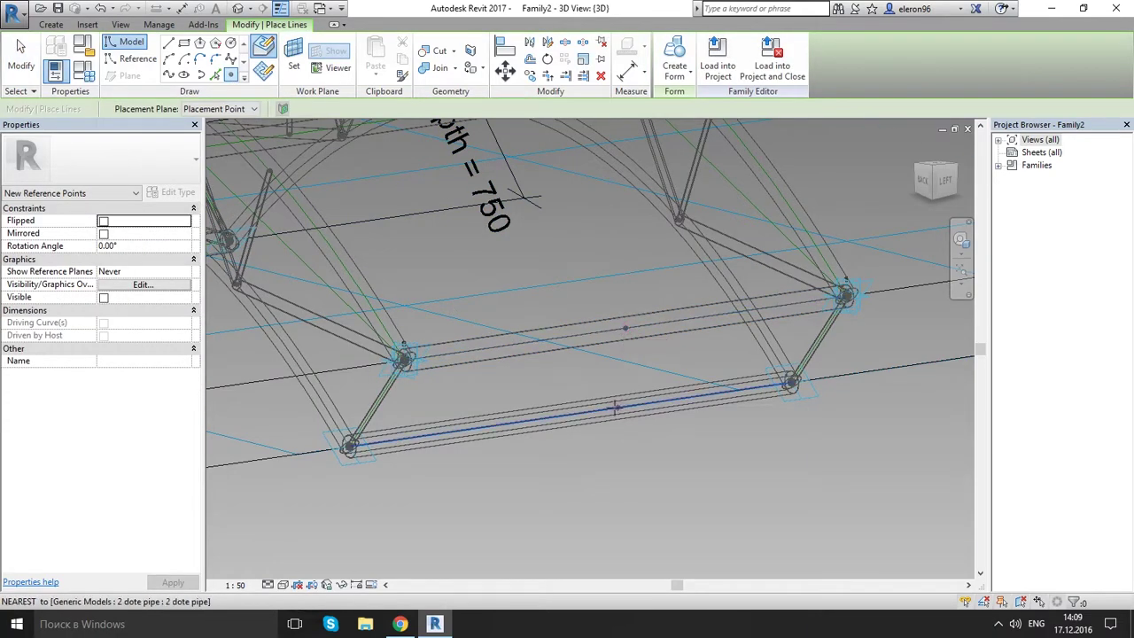
left_click(611, 407)
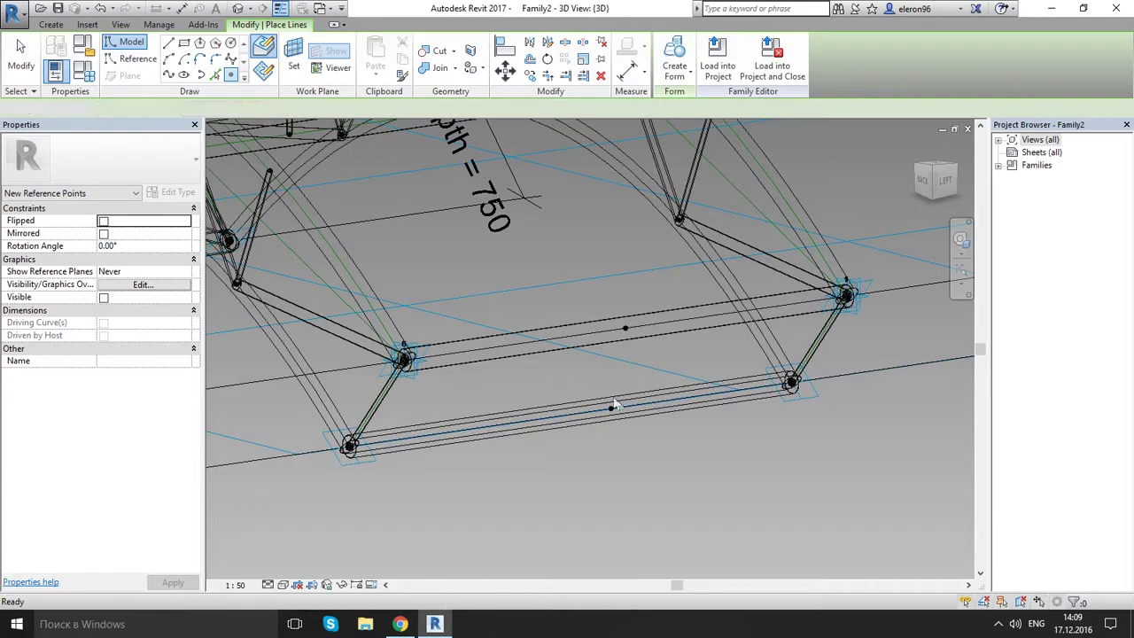
key("Escape")
- Set the normalized curve parameter of the two reference points between points 6 and 1 to 0.5
left_click(625, 328)
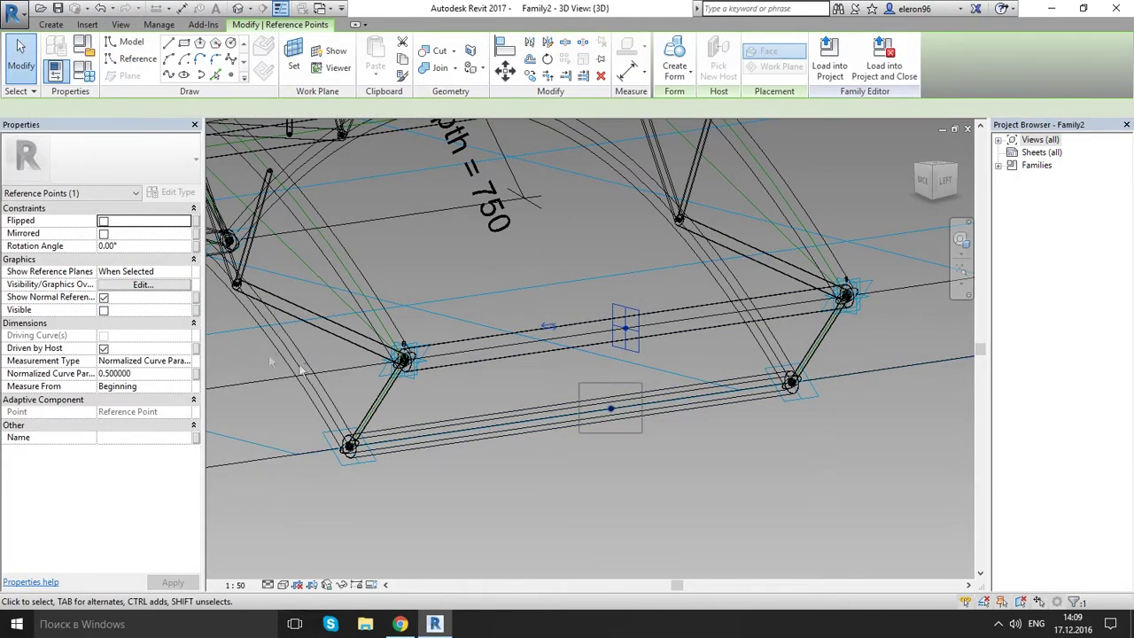
left_click(611, 407, "ctrl")
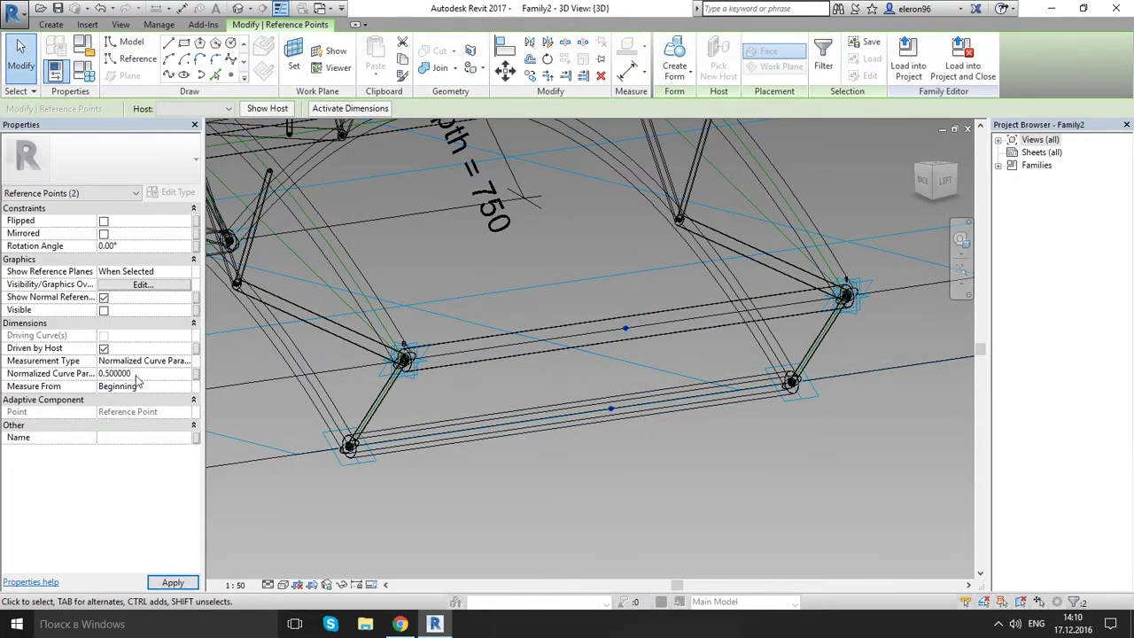
key("Escape")
- Place 2 dote pipe braces from both lower points beneath points 6 and 1 to the upper midpoint, plus a vertical one between the midpoints
left_click(50, 24)
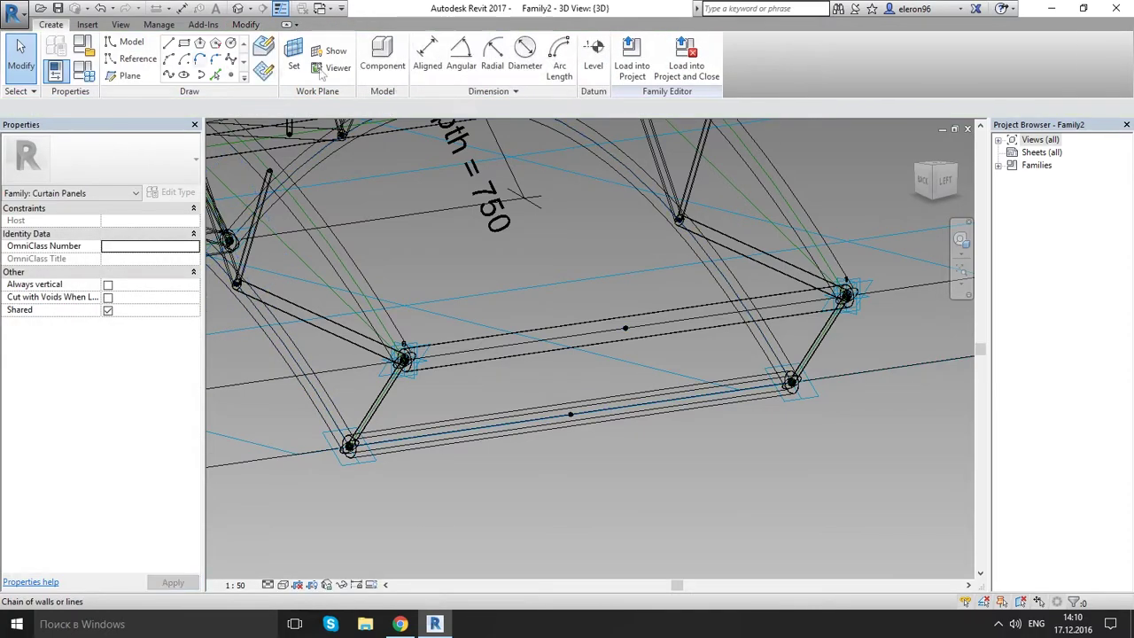
left_click(382, 55)
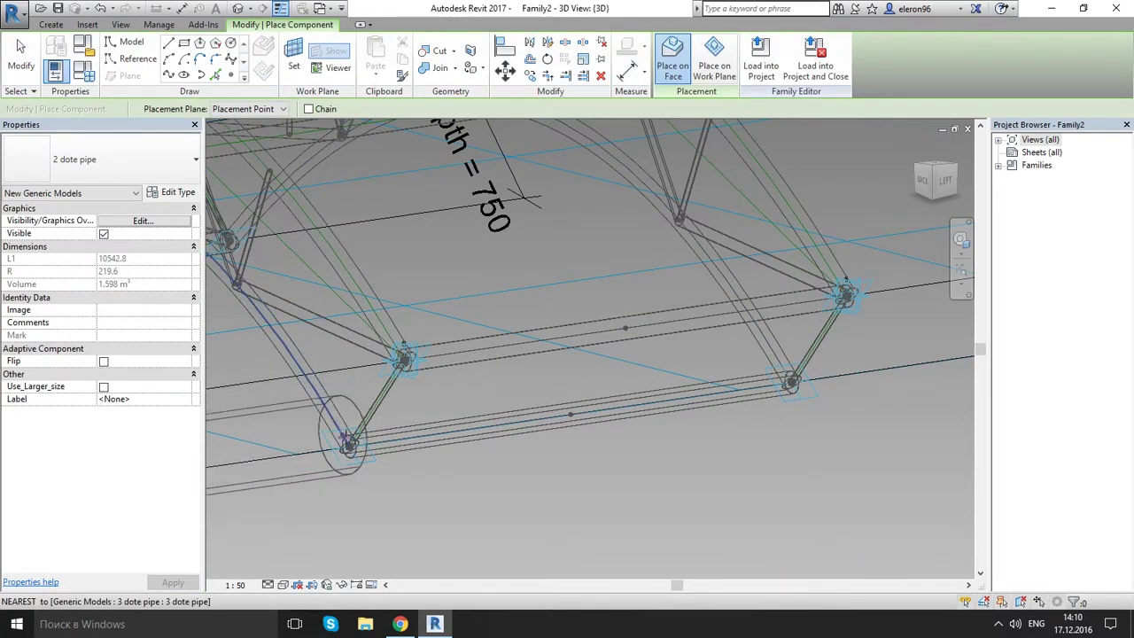
left_click(349, 447)
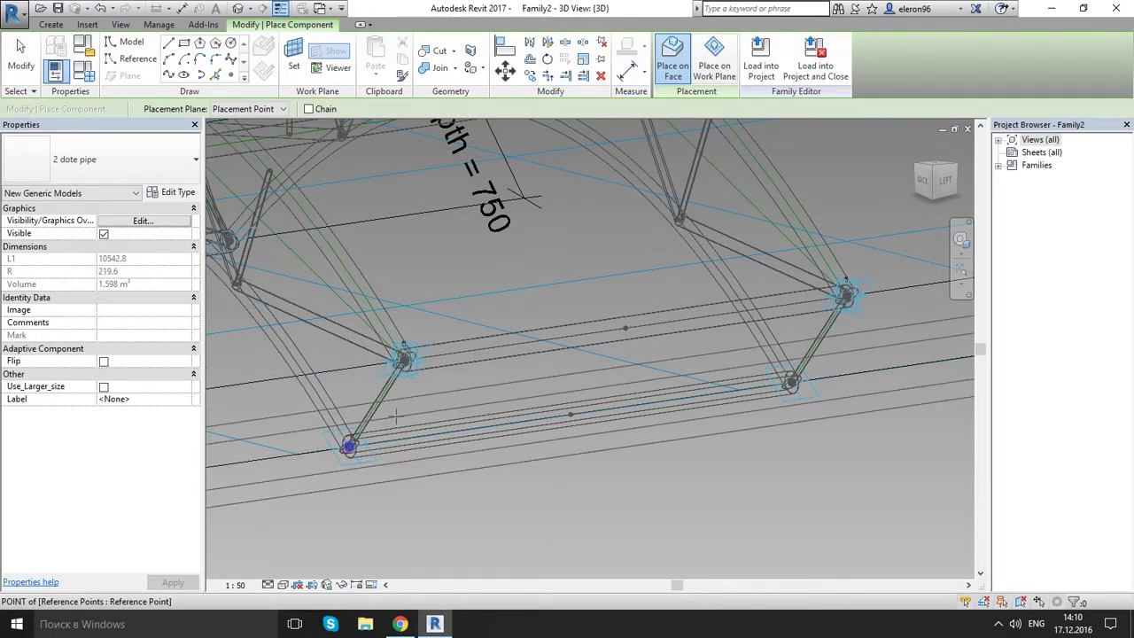
left_click(625, 330)
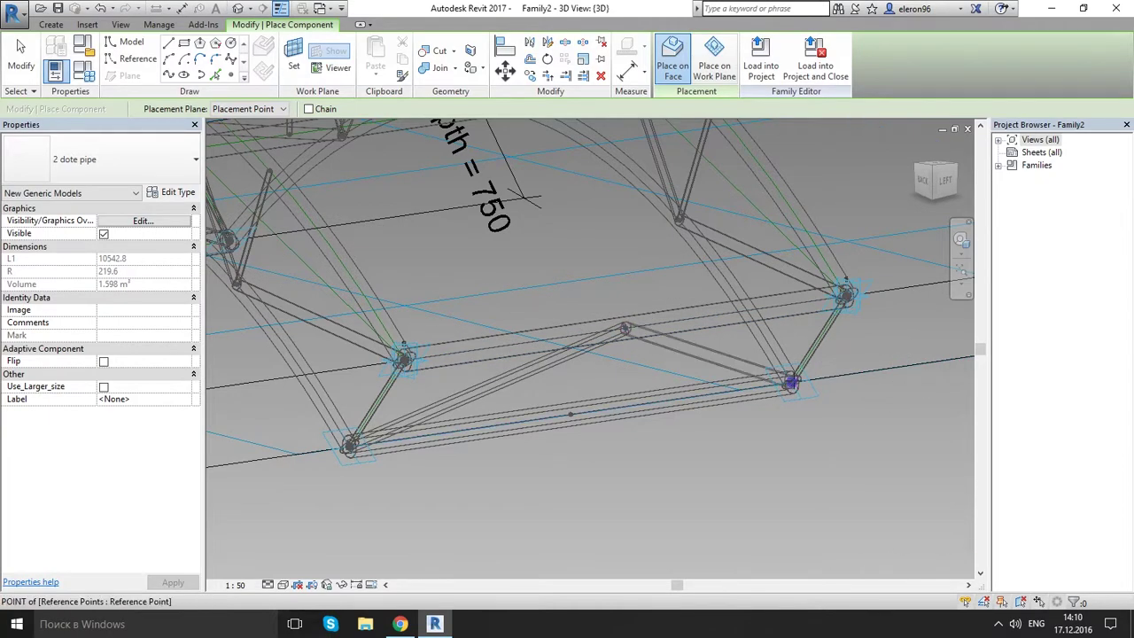
left_click(571, 417)
left_click(626, 329)
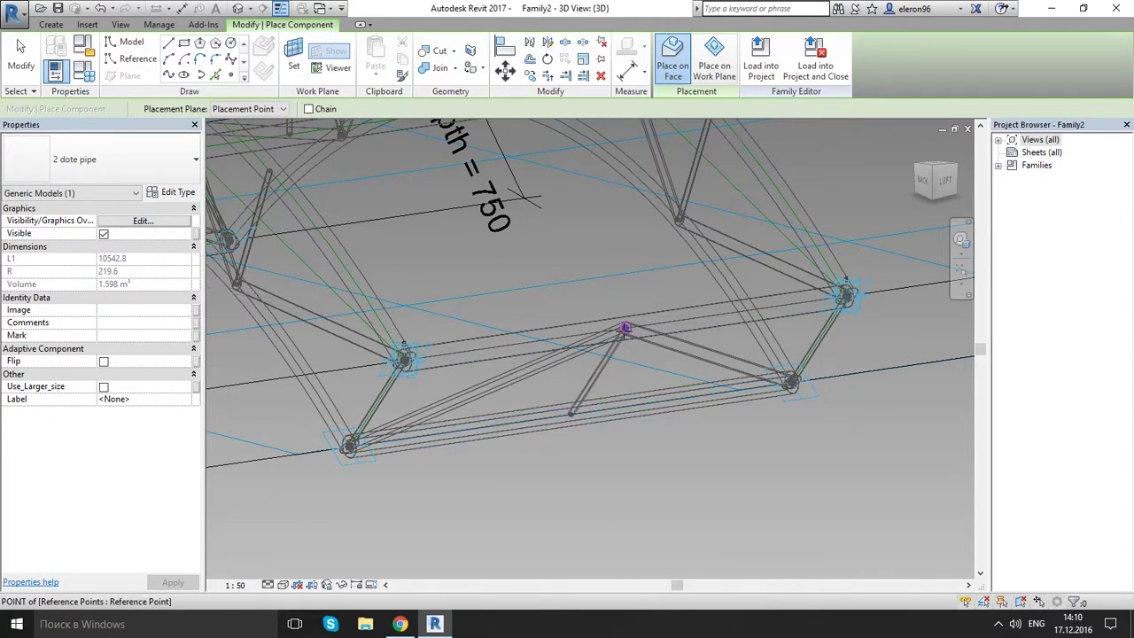
key("Escape")
key("Escape")
- Set the 3D view's visual style to Hidden Line and inspect the whole braced truss
scroll(629, 425, "down", 5)
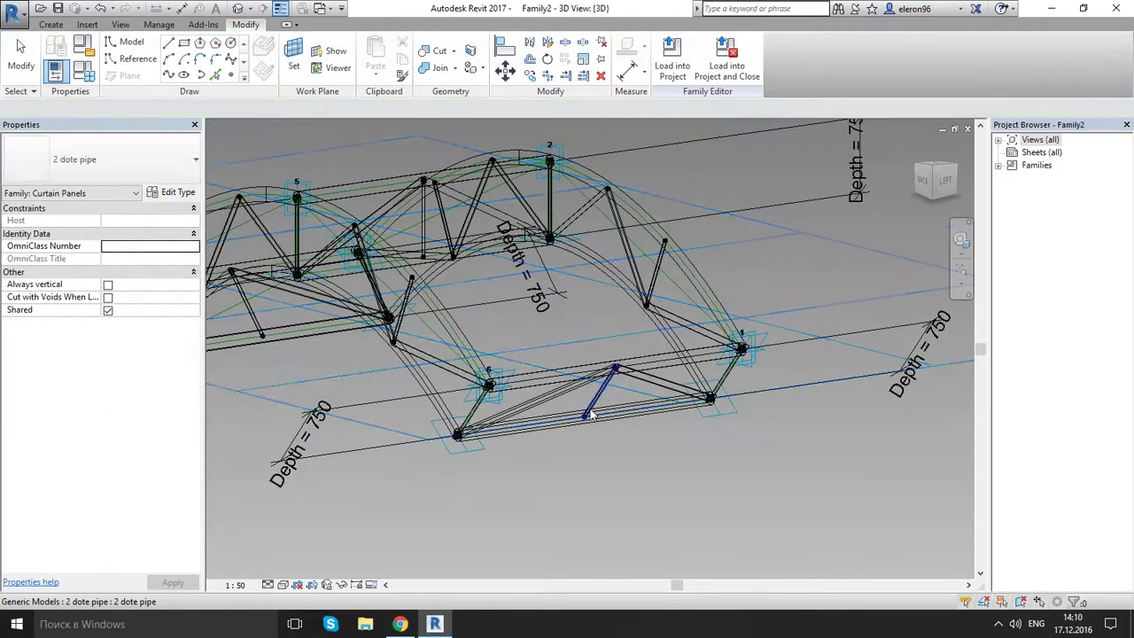
middle_click_drag(665, 359, 531, 433, "shift")
left_click(283, 585)
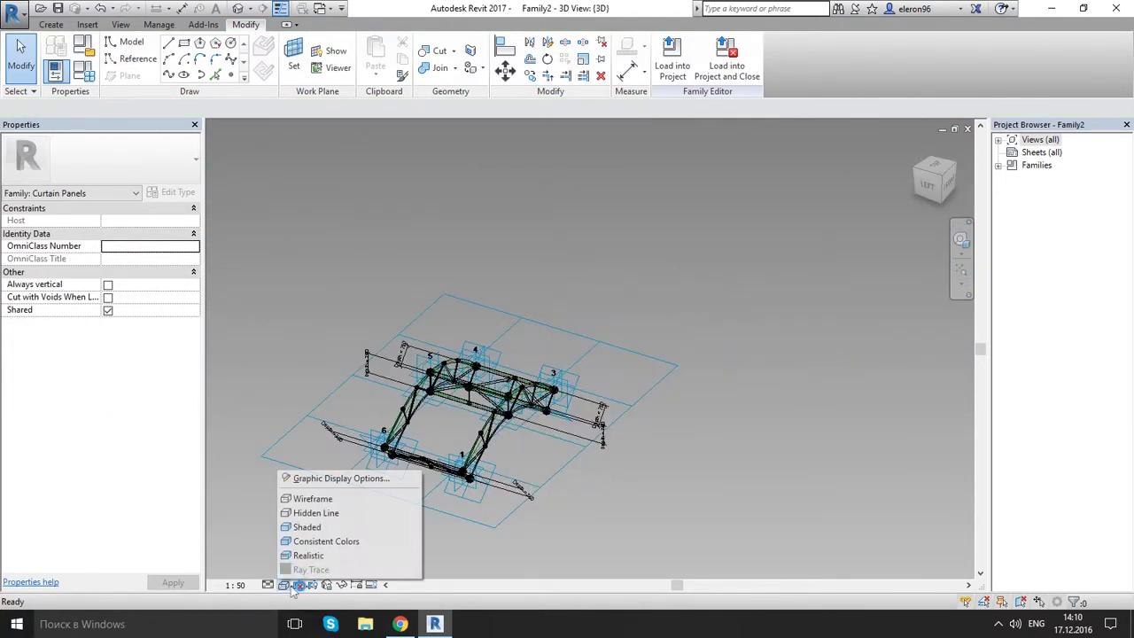
left_click(321, 511)
middle_click_drag(633, 437, 310, 439, "shift")
scroll(309, 375, "up", 3)
middle_click_drag(309, 374, 482, 410, "shift")
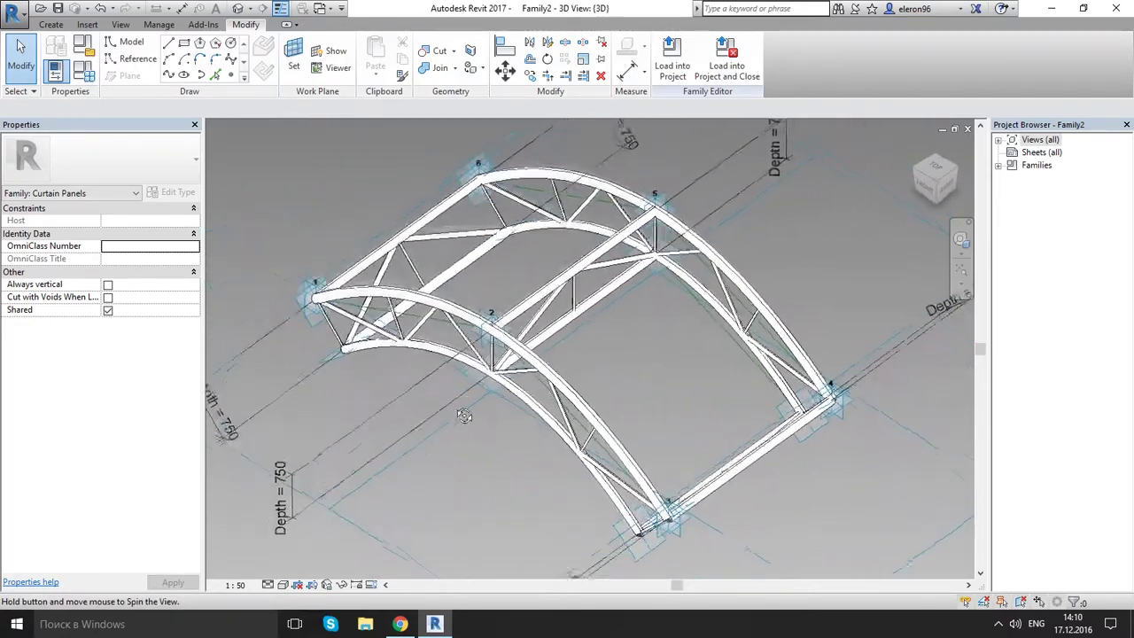
scroll(483, 410, "up", 3)
scroll(377, 421, "up", 2)
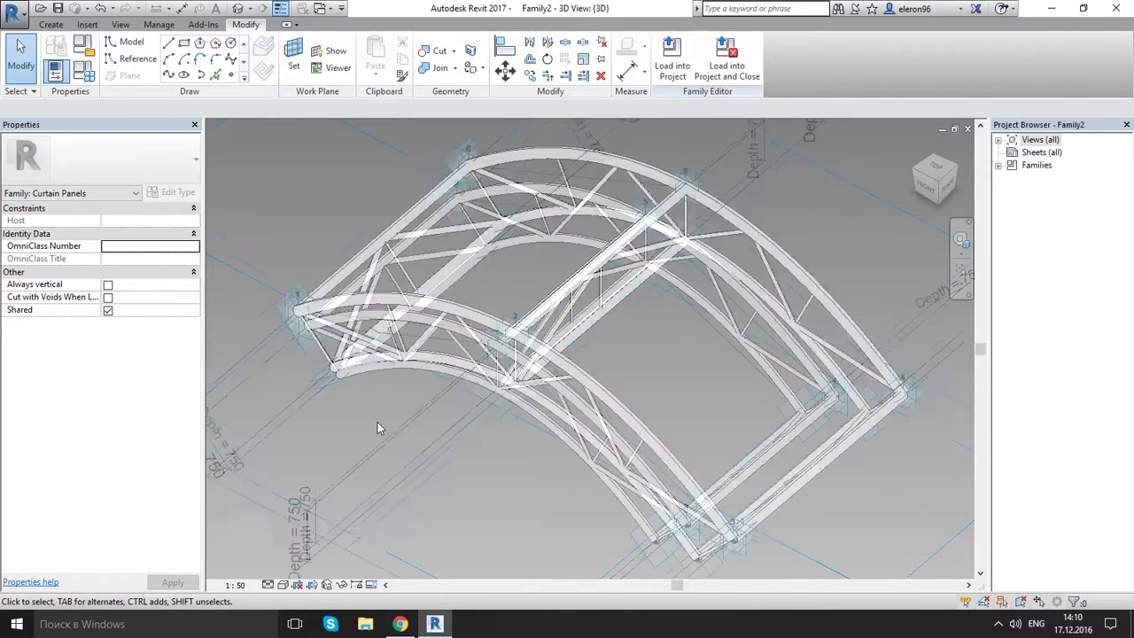
- Try to enable Use_Larger_size for all 2 dote pipe instances in the entire project
left_click(346, 320)
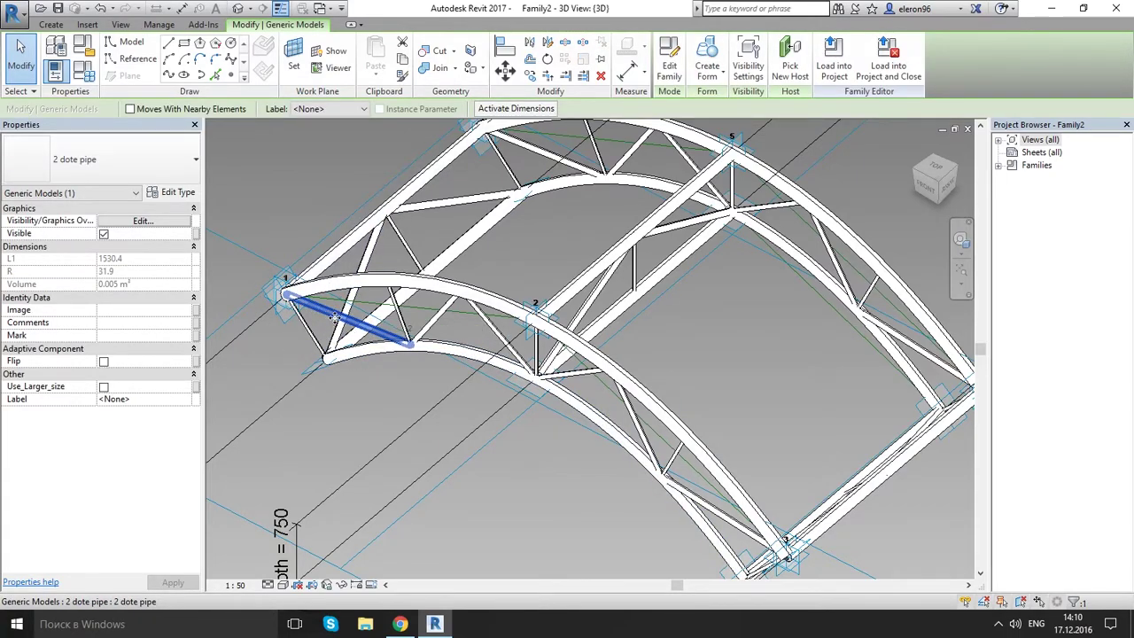
right_click(337, 319)
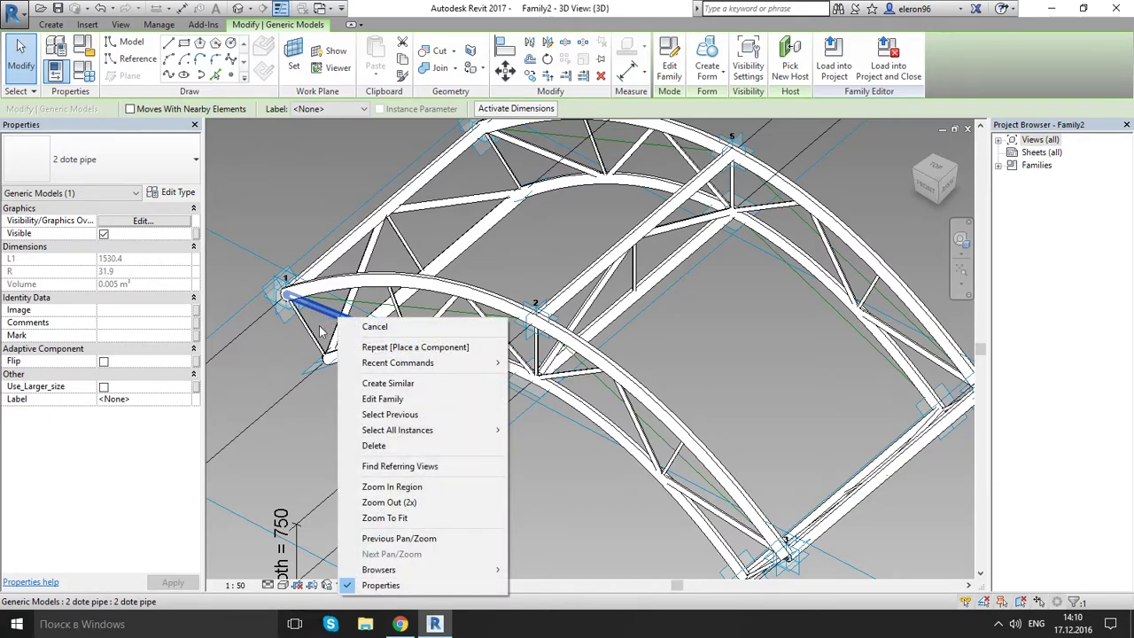
mouse_move(452, 431)
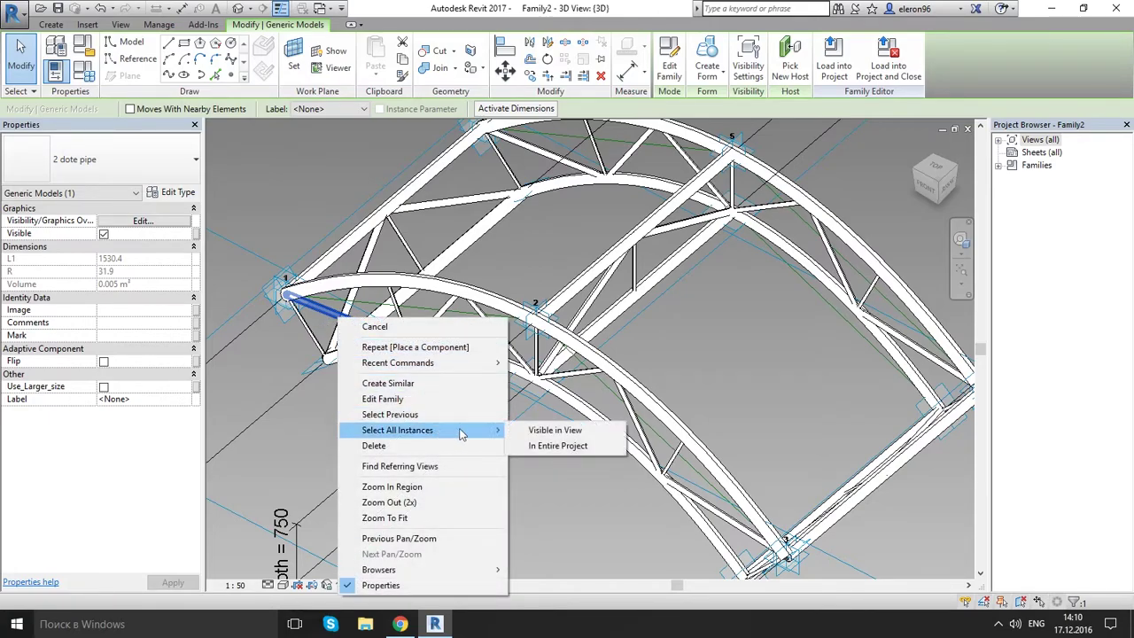
left_click(558, 446)
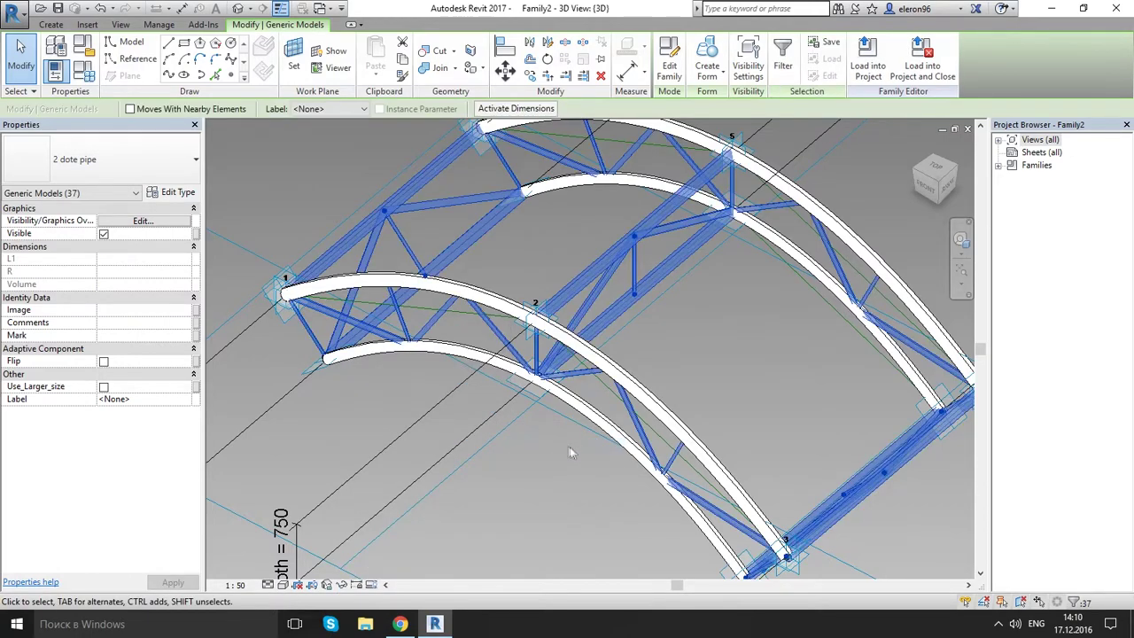
left_click(104, 387)
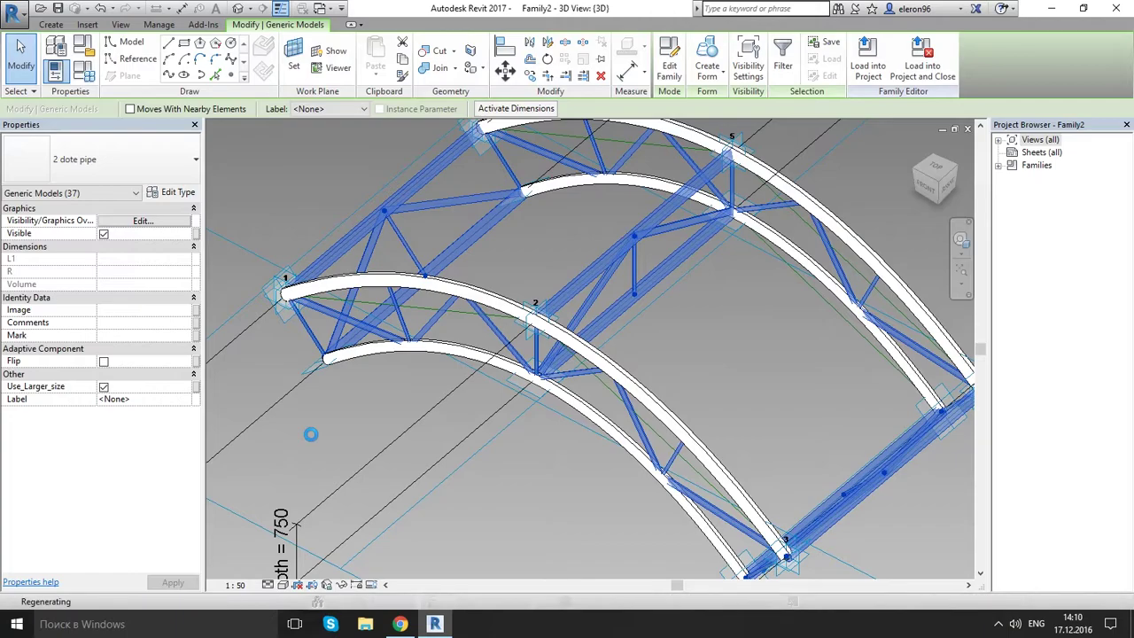
left_click(326, 434)
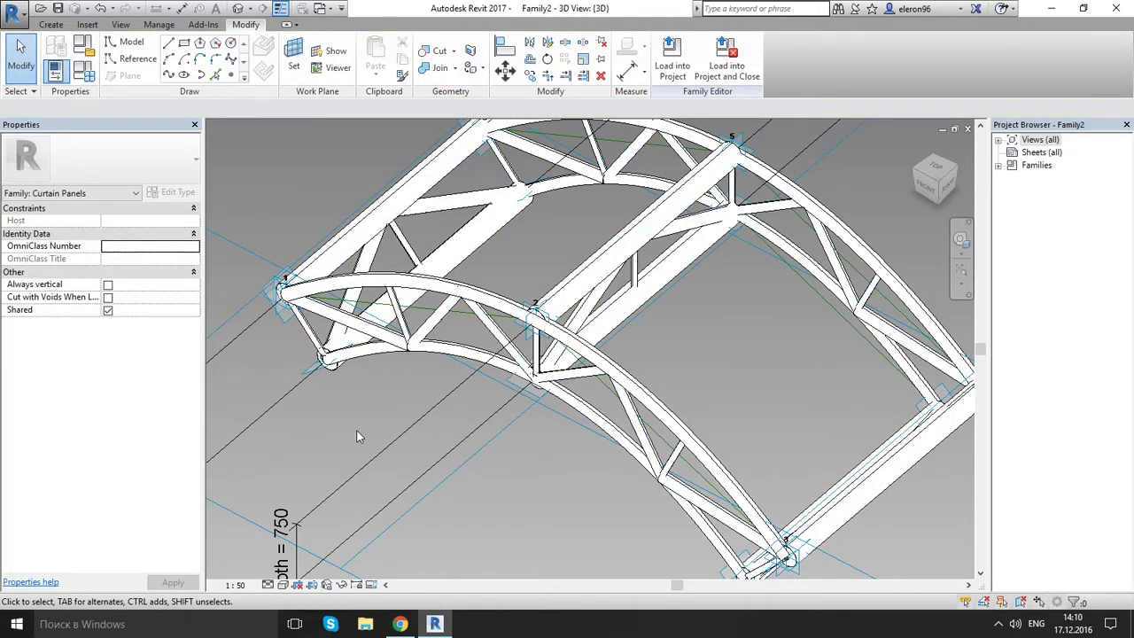
- Enable Use_Larger_size only for the short depth-wise 2 dote pipes in both arched trusses and at the middle of the three cross trusses
middle_click_drag(421, 430, 528, 312, "shift")
middle_click_drag(500, 416, 443, 422, "shift")
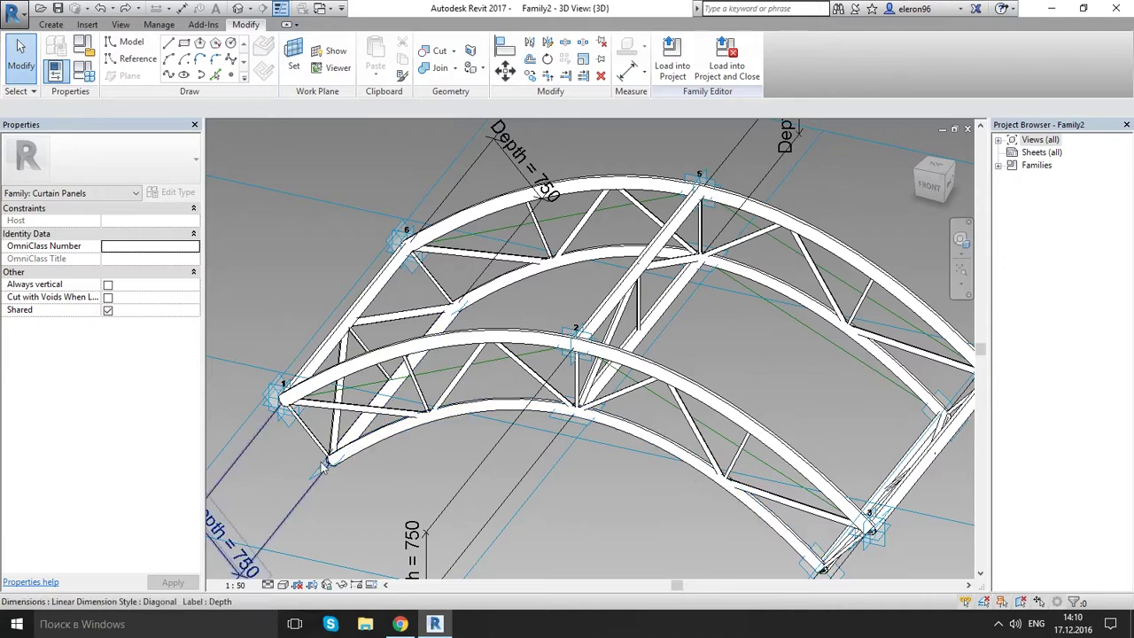
left_click(309, 430)
left_click(415, 382, "ctrl")
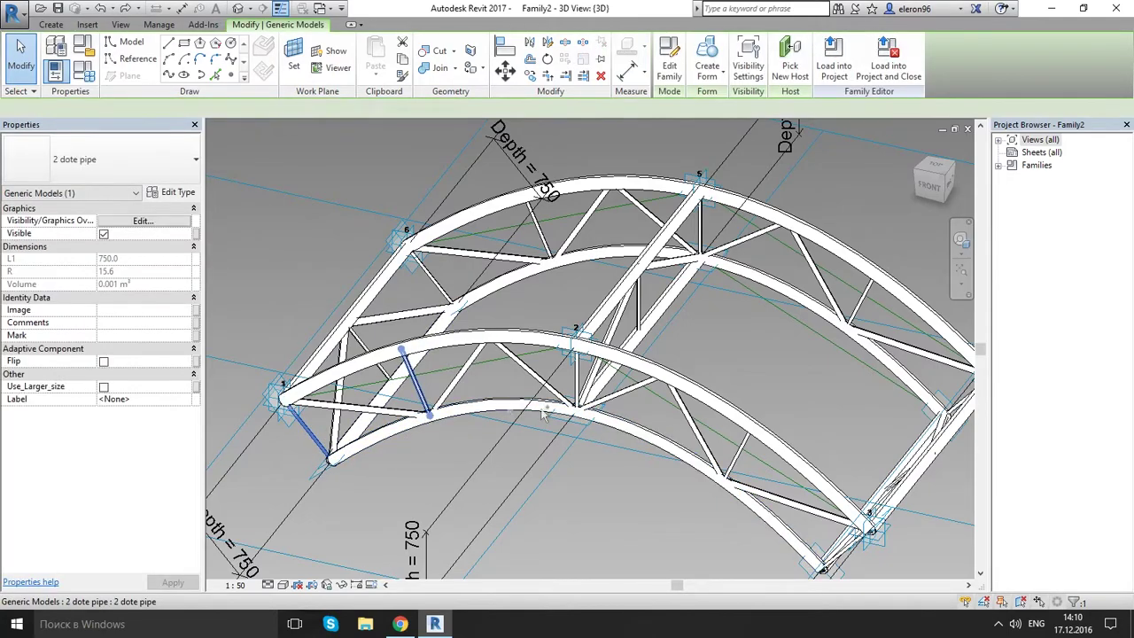
left_click(575, 377, "ctrl")
left_click(743, 450, "ctrl")
left_click(744, 454, "ctrl")
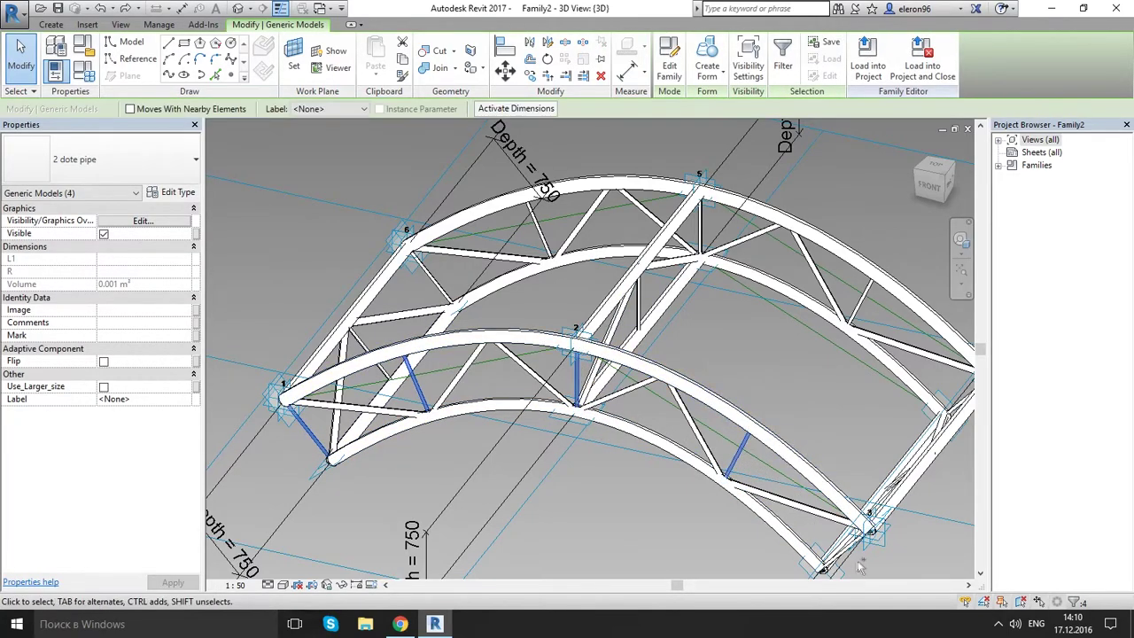
left_click(434, 279, "ctrl")
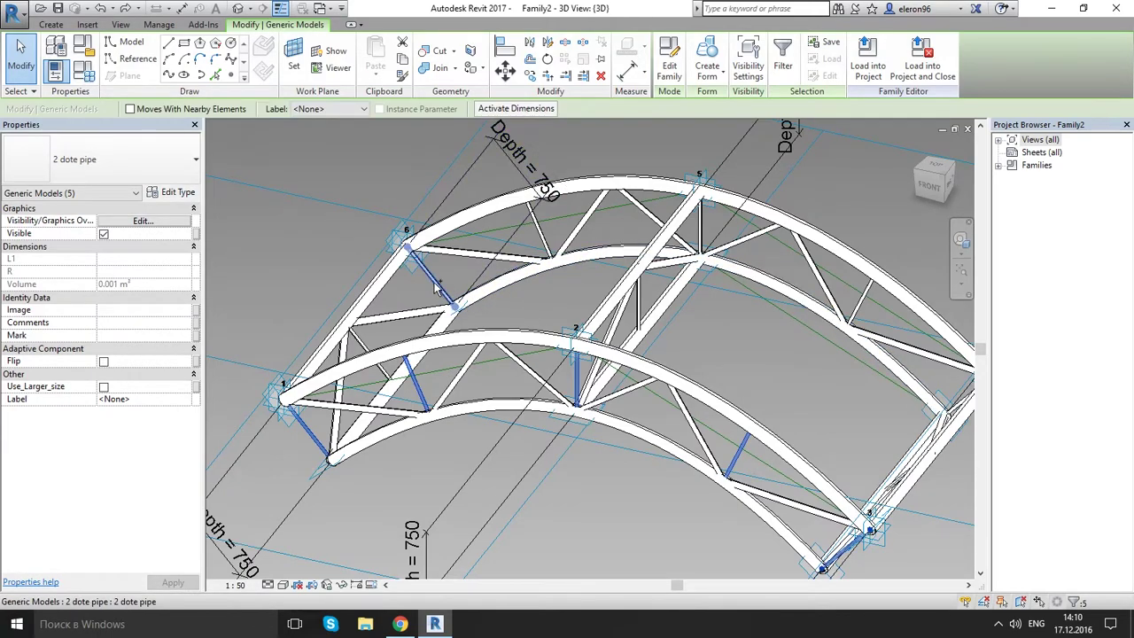
left_click(544, 232, "ctrl")
left_click(704, 232, "ctrl")
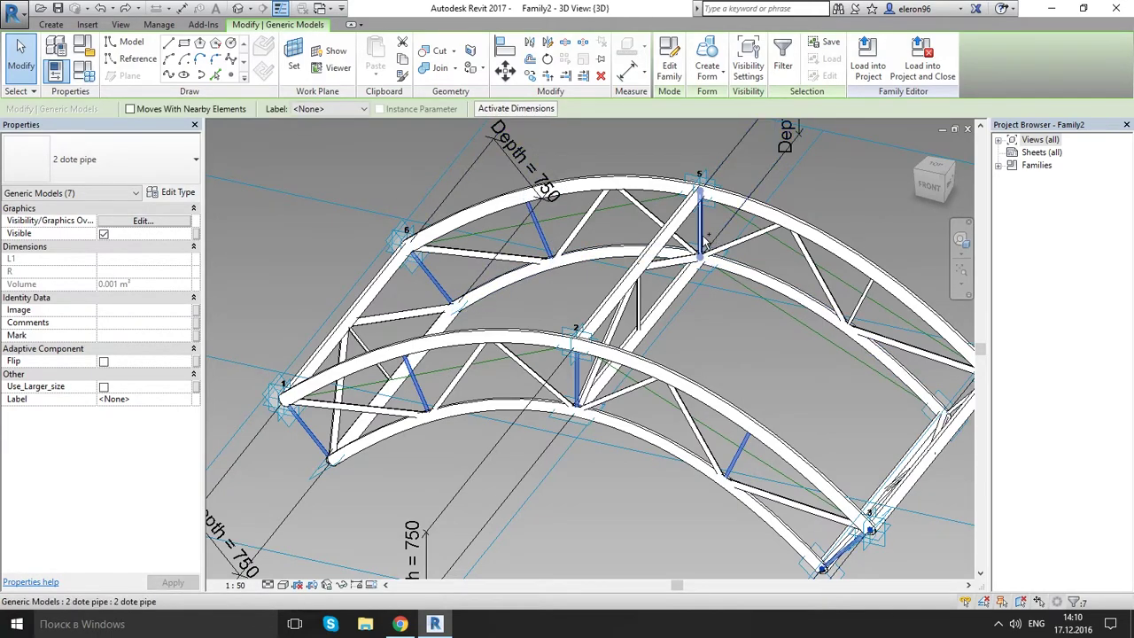
left_click(704, 239, "ctrl")
left_click(868, 297, "ctrl")
middle_click_drag(939, 390, 682, 327)
middle_click_drag(682, 328, 611, 377, "shift")
left_click(586, 372, "ctrl")
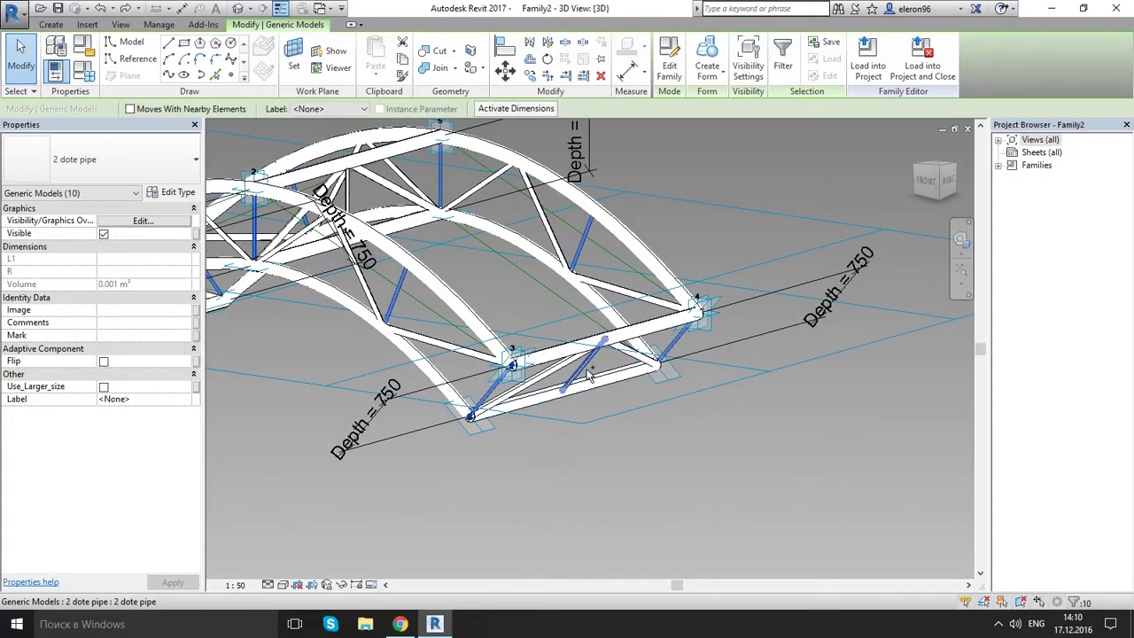
middle_click_drag(441, 259, 492, 344, "shift")
left_click(346, 233, "ctrl")
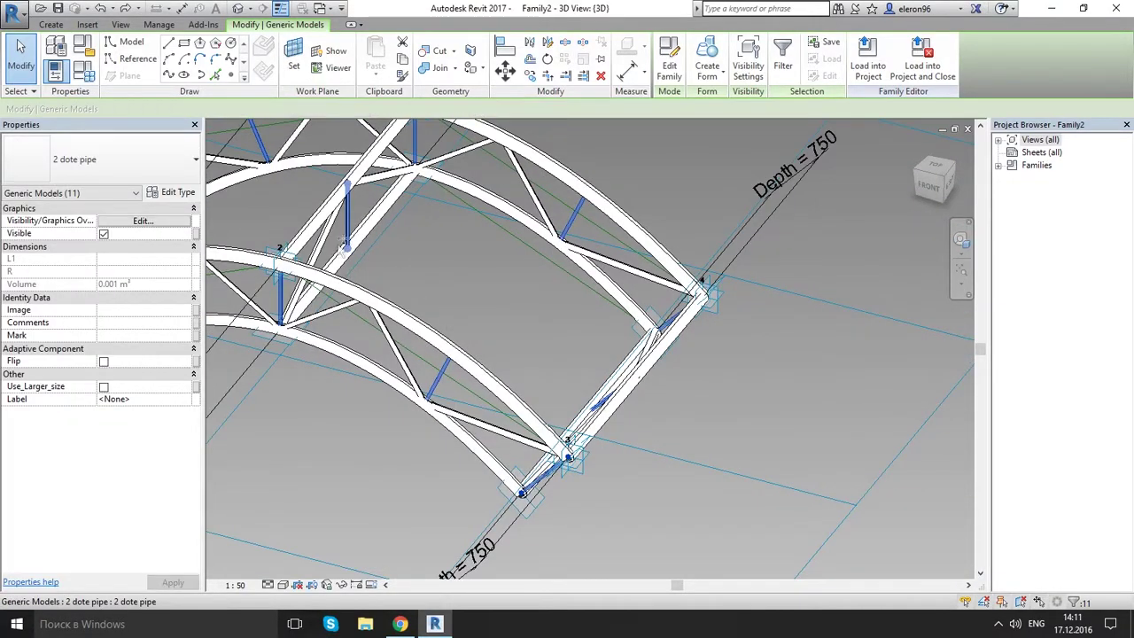
middle_click_drag(363, 286, 704, 394)
left_click(411, 347, "ctrl")
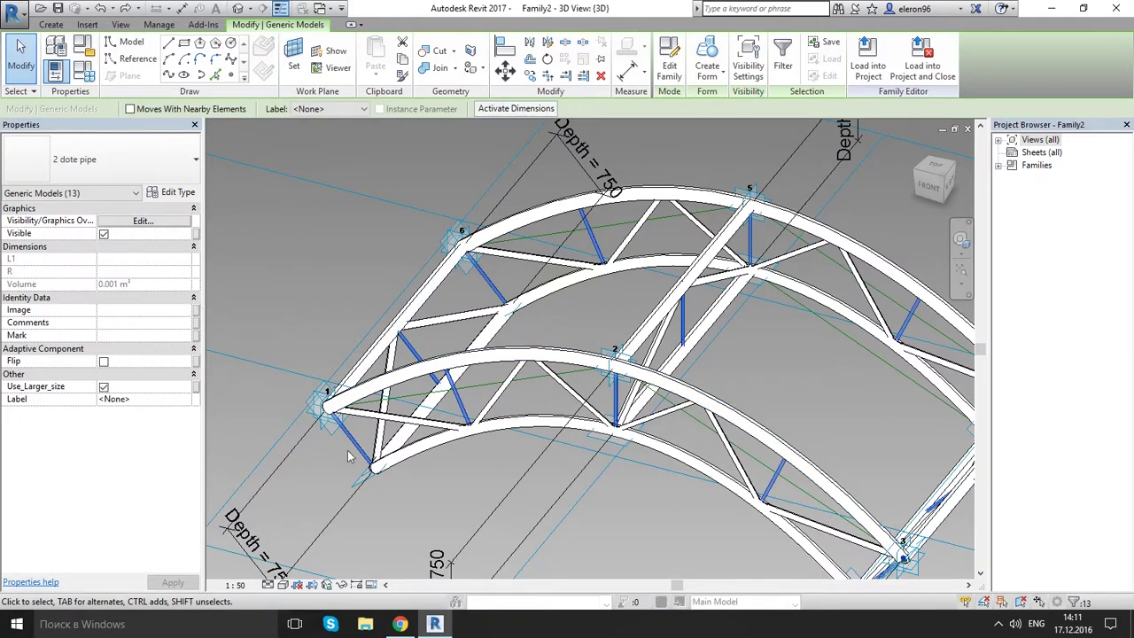
left_click(409, 498)
scroll(430, 494, "down", 2)
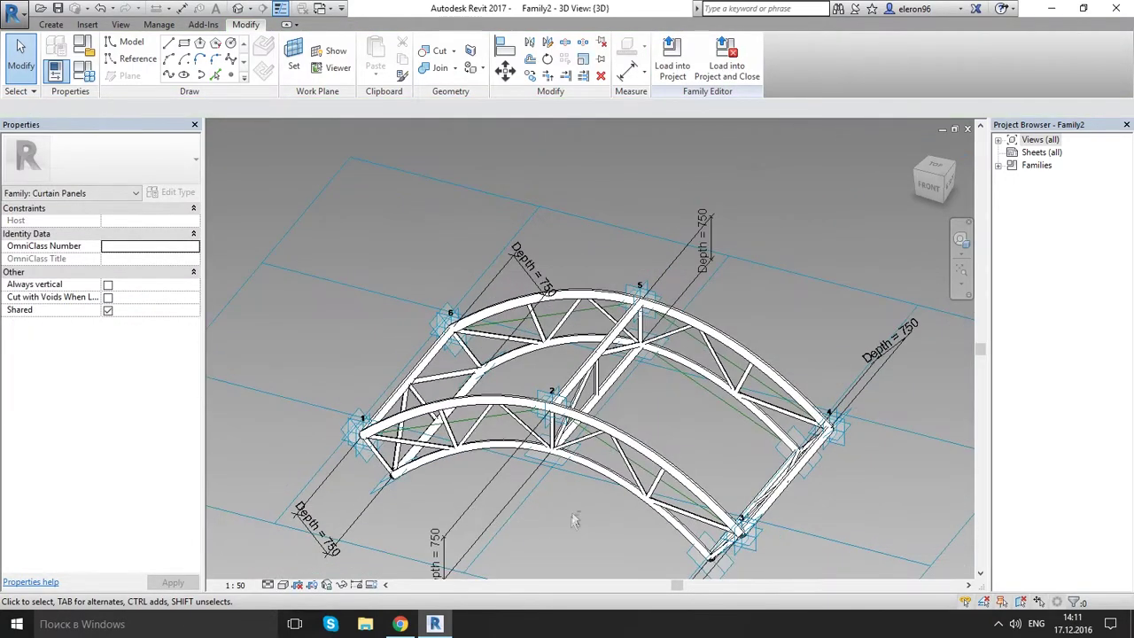
middle_click_drag(574, 519, 574, 450, "shift")
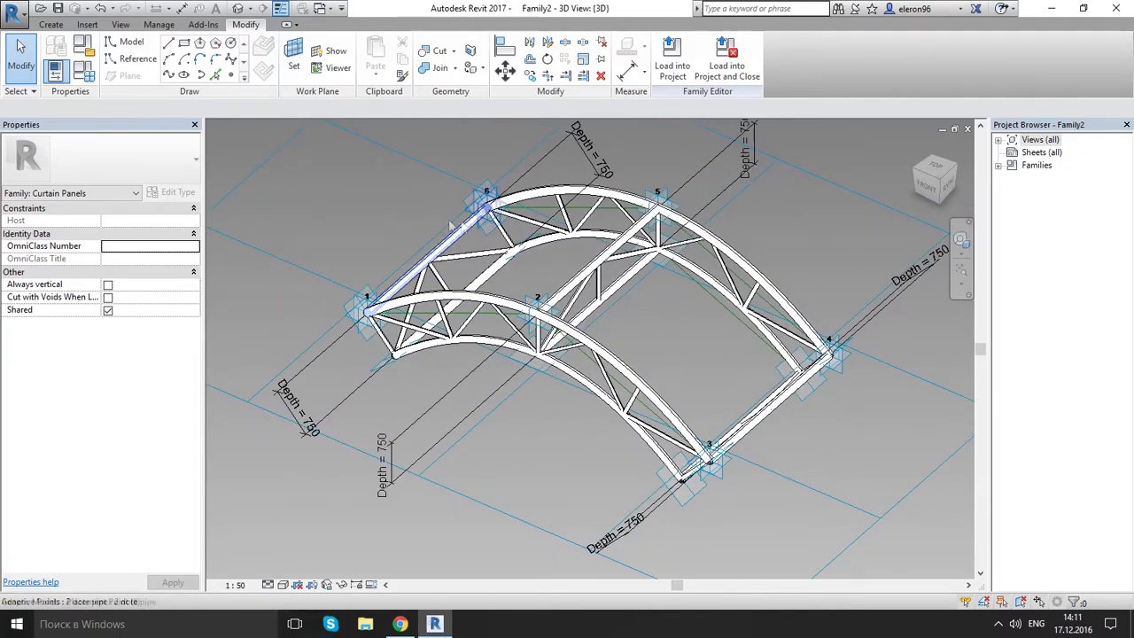
left_click(12, 12)
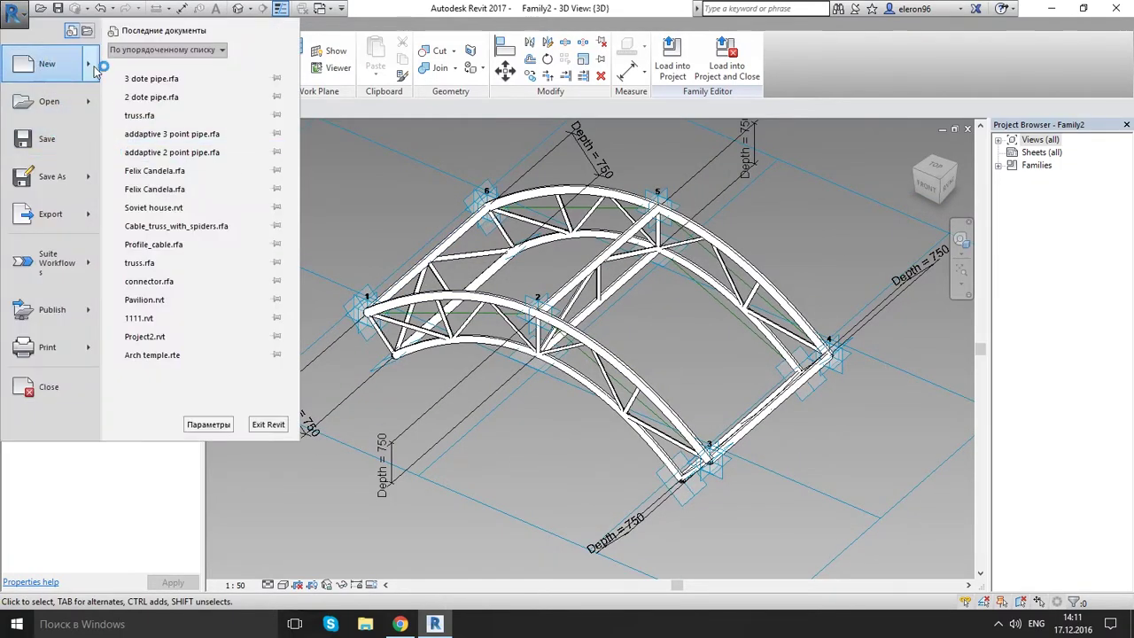
mouse_move(49, 65)
left_click(211, 115)
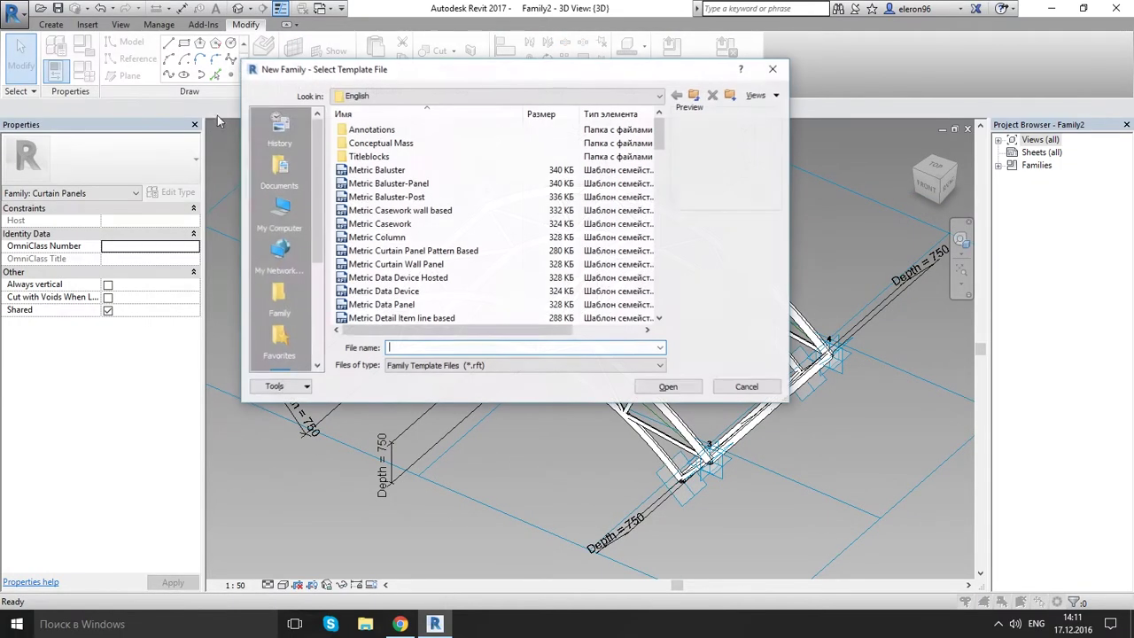
- Create a new conceptual mass family from the Metric Mass template
left_click(22, 14)
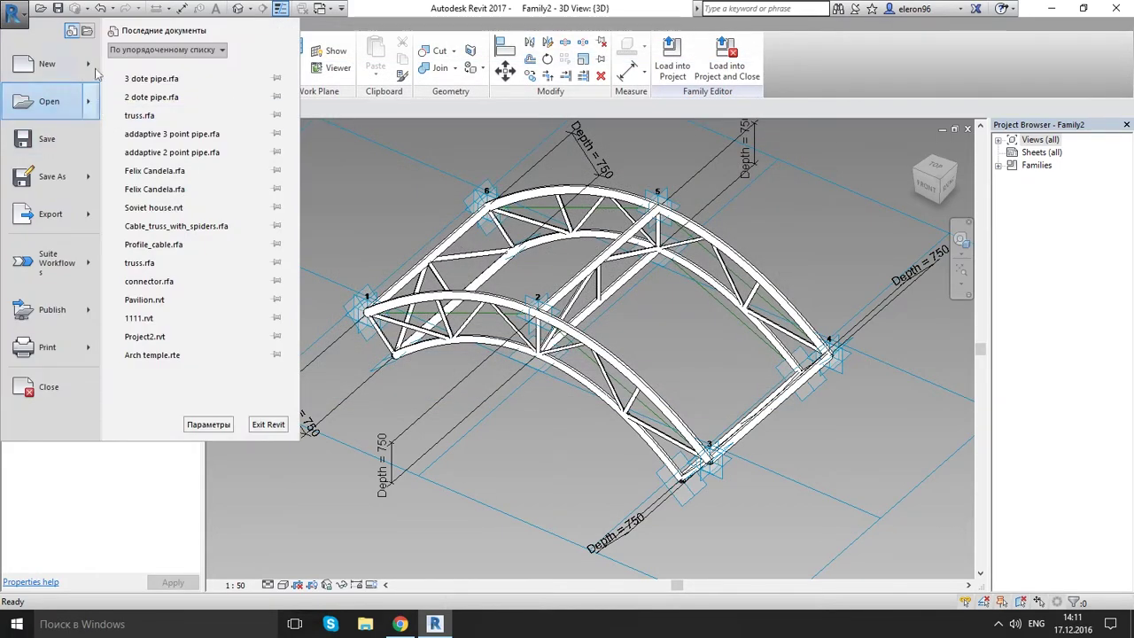
mouse_move(89, 64)
left_click(224, 154)
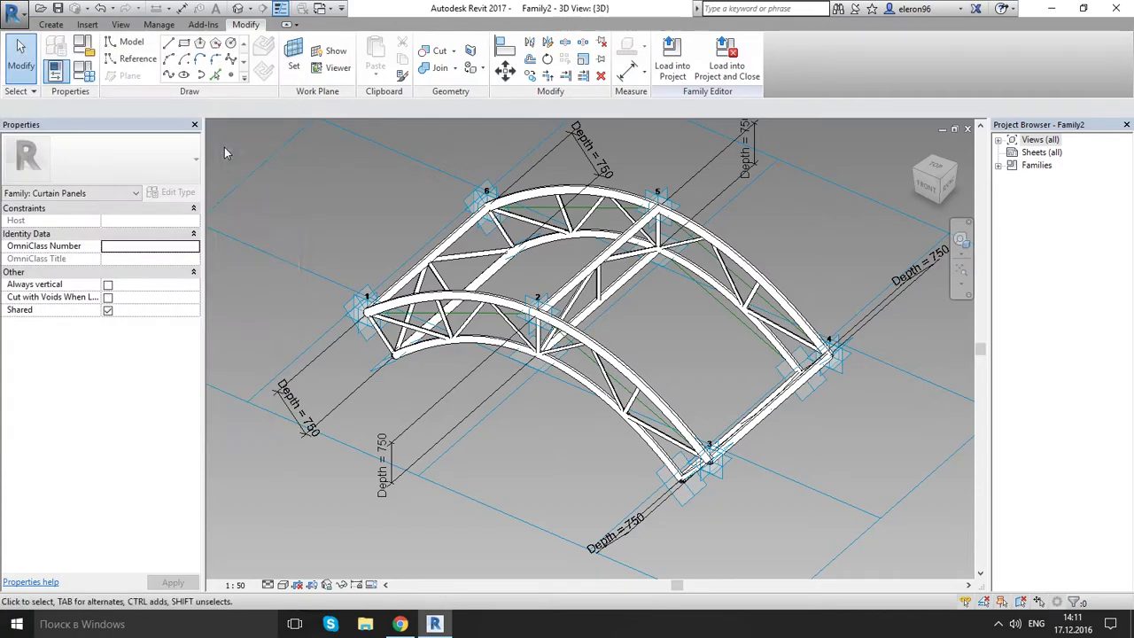
left_click(372, 130)
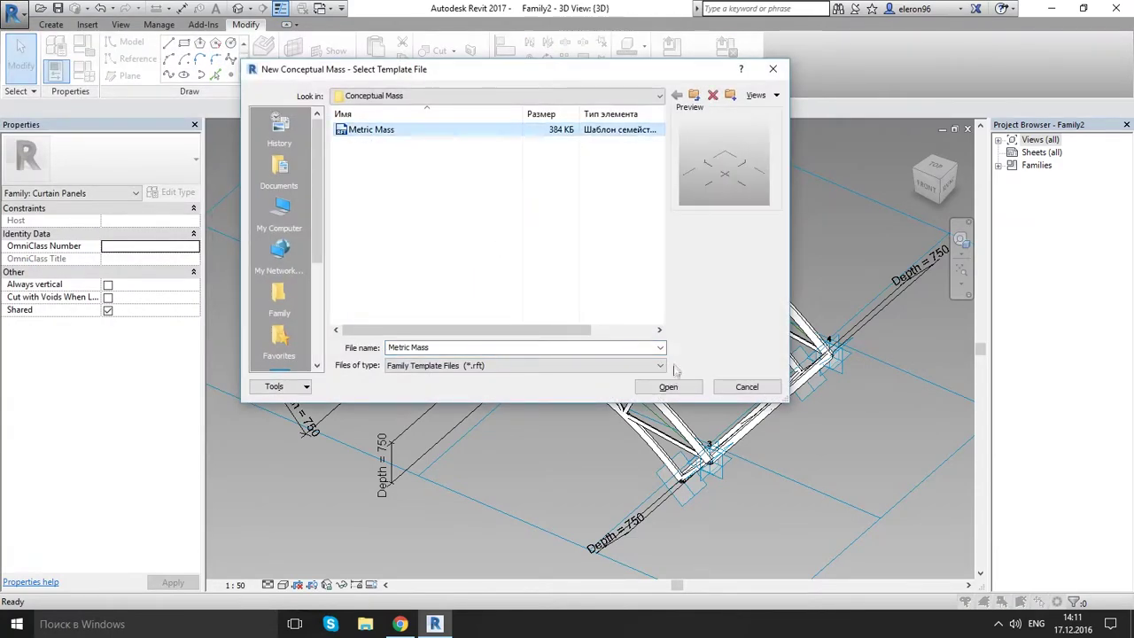
left_click(666, 386)
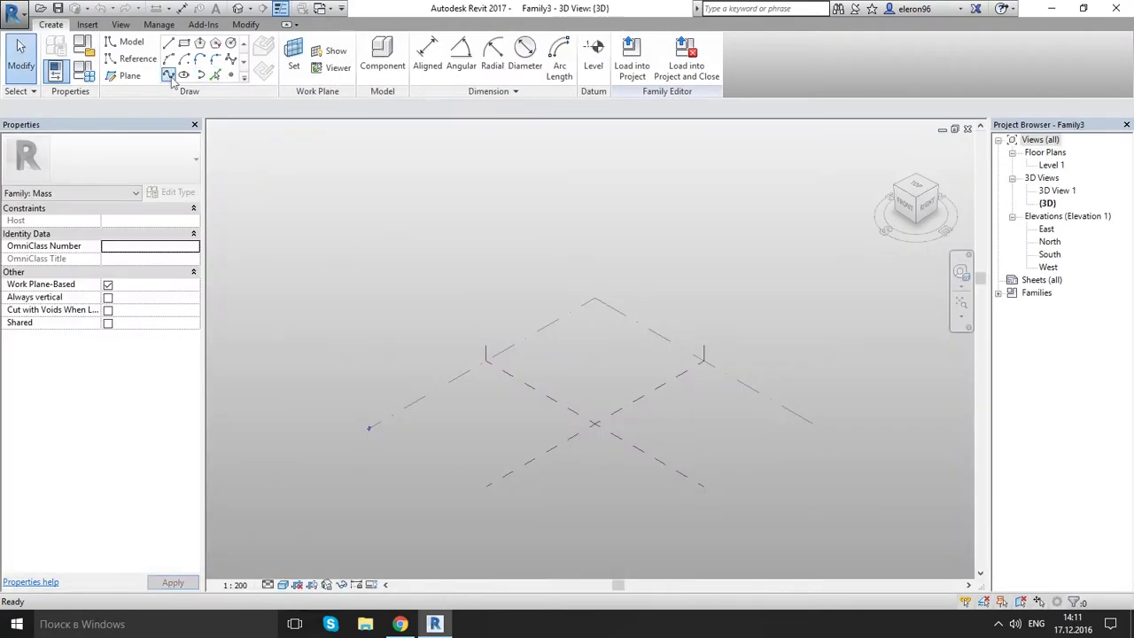
- Sketch a shallow arched three-point model-line spline in the North elevation, just above Level 1 and crossing the centre reference plane
double_click(1047, 242)
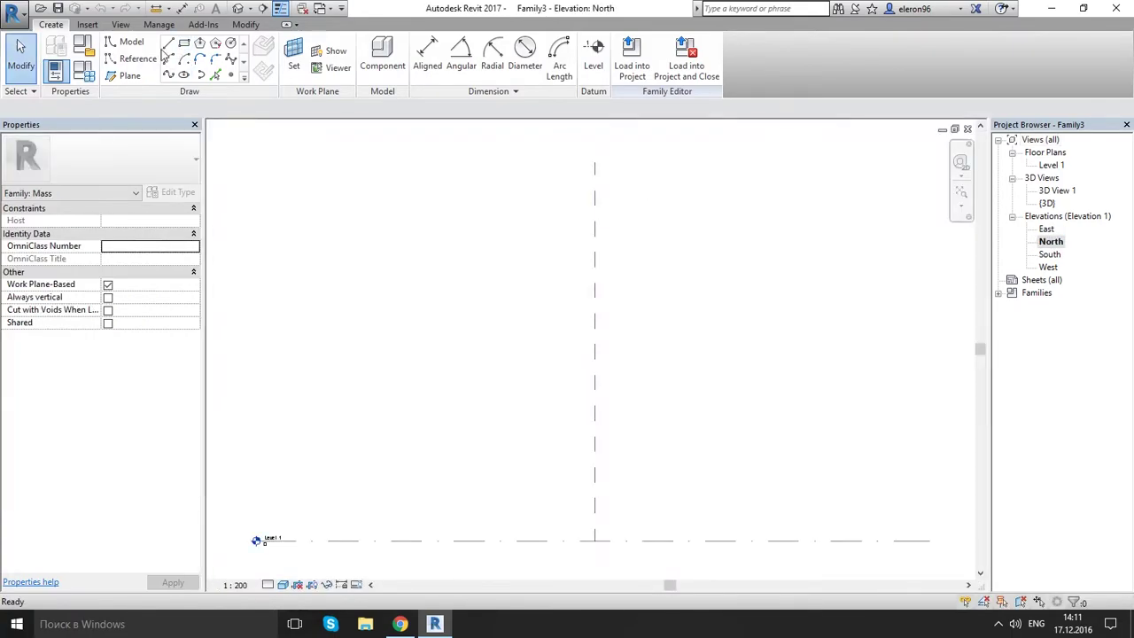
left_click(169, 75)
left_click(417, 519)
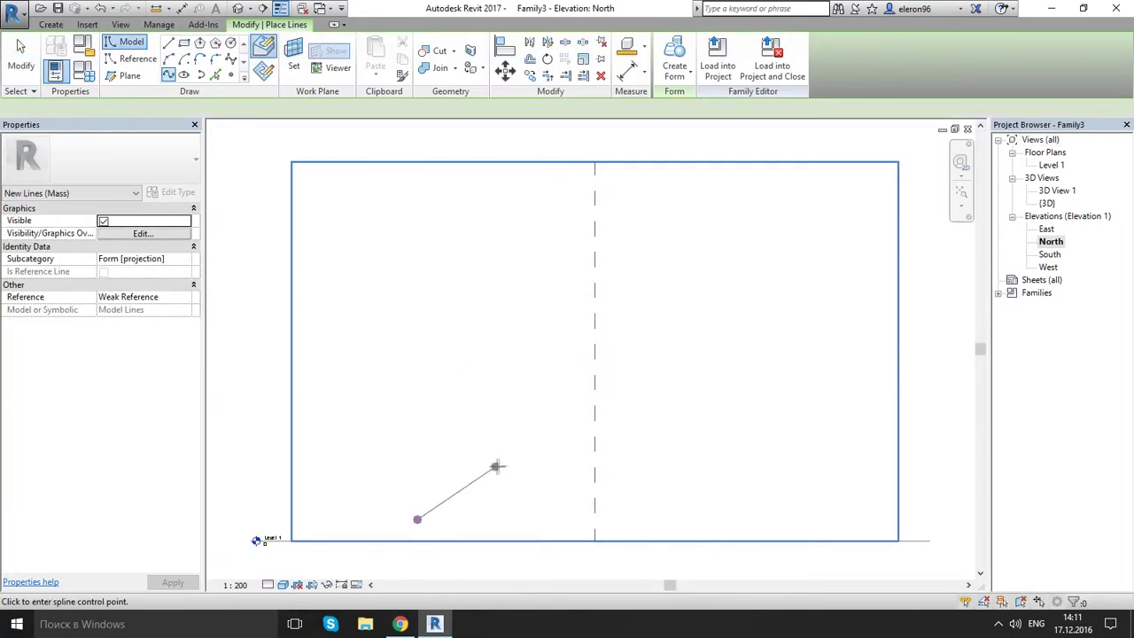
left_click(512, 466)
left_click(612, 501)
left_click(691, 519)
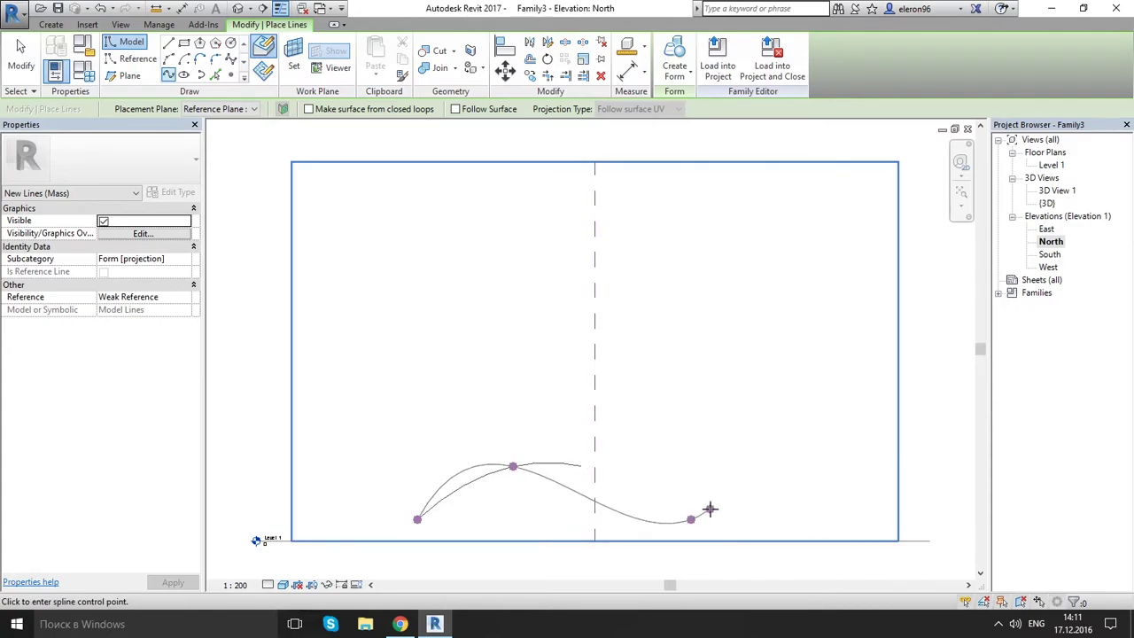
right_click(706, 514)
left_click(744, 396)
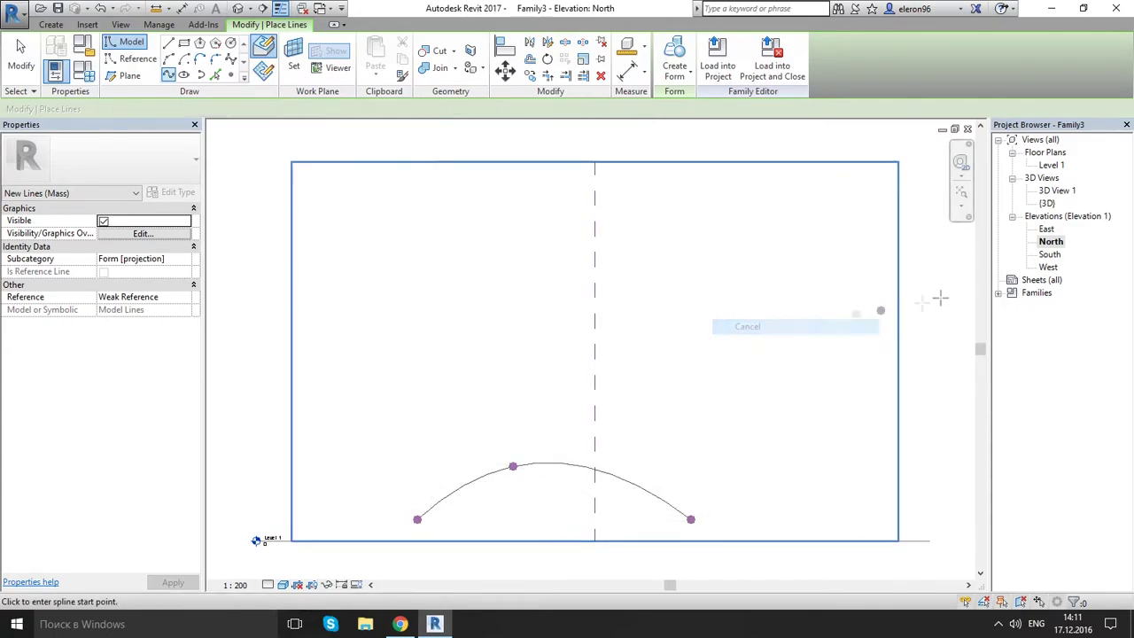
key("Escape")
- Create a surface form from the arched spline in the 3D view and pull its front curved edge outward to widen it
double_click(1049, 204)
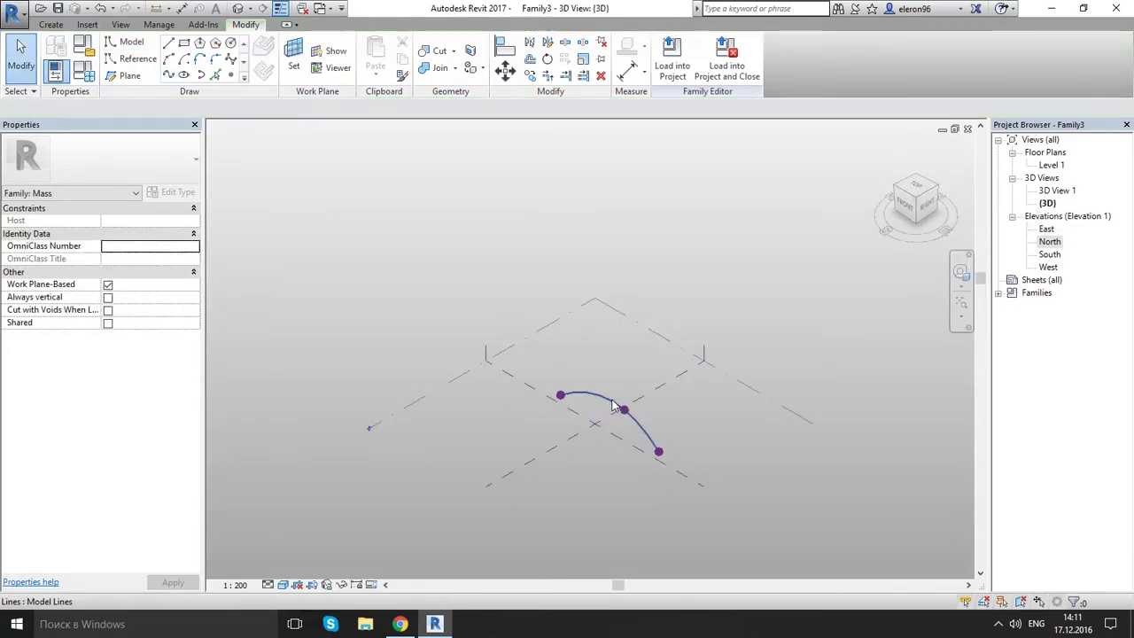
left_click(614, 406)
left_click(679, 53)
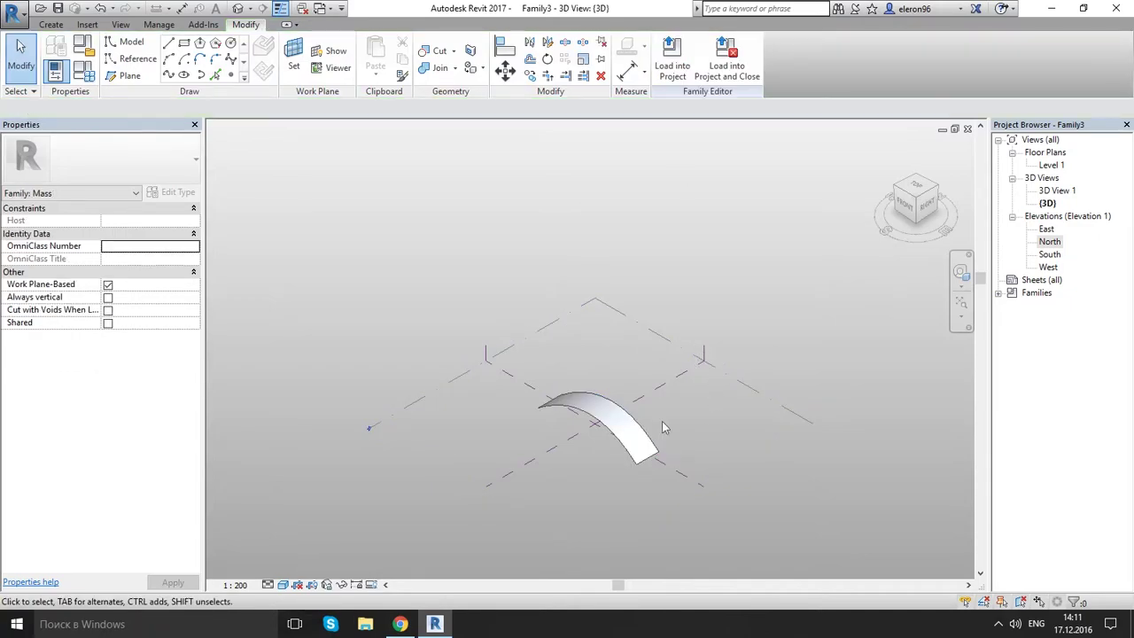
scroll(665, 428, "up", 3)
left_click(465, 397)
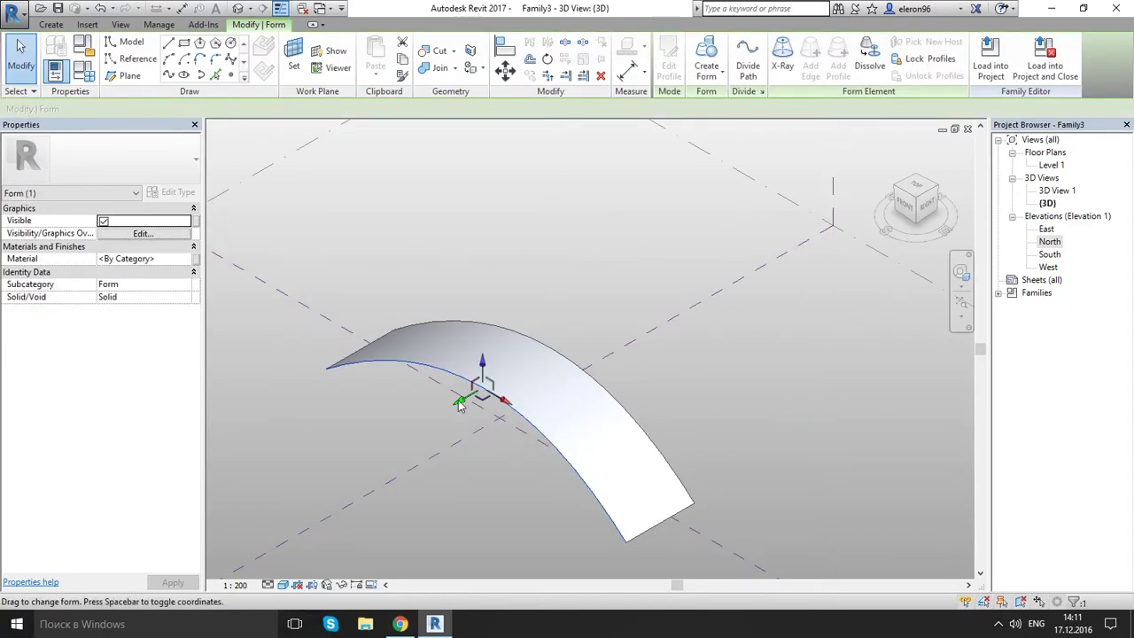
left_click_drag(461, 403, 414, 426)
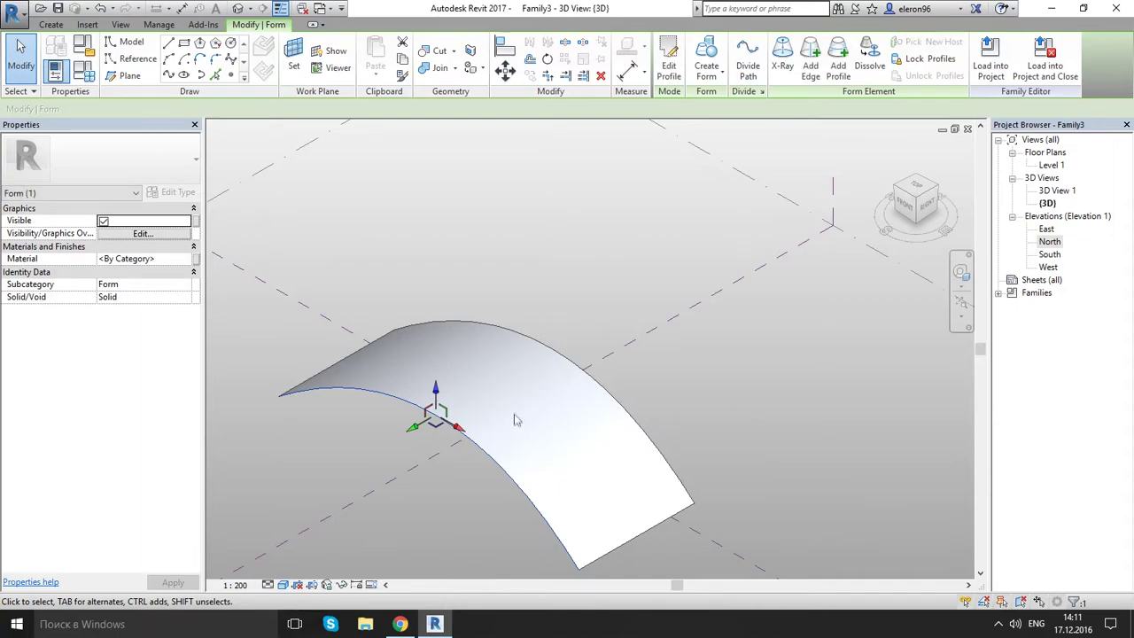
- Divide the arched surface and apply the 1/2 Step pattern to it
left_click(571, 360)
left_click(566, 390)
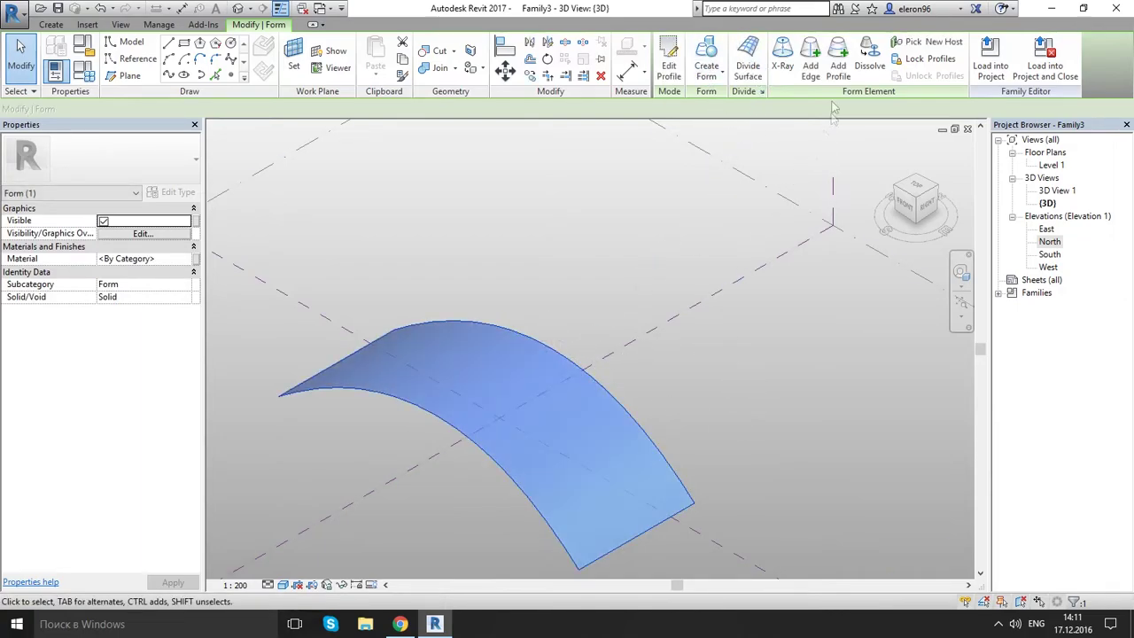
left_click(747, 62)
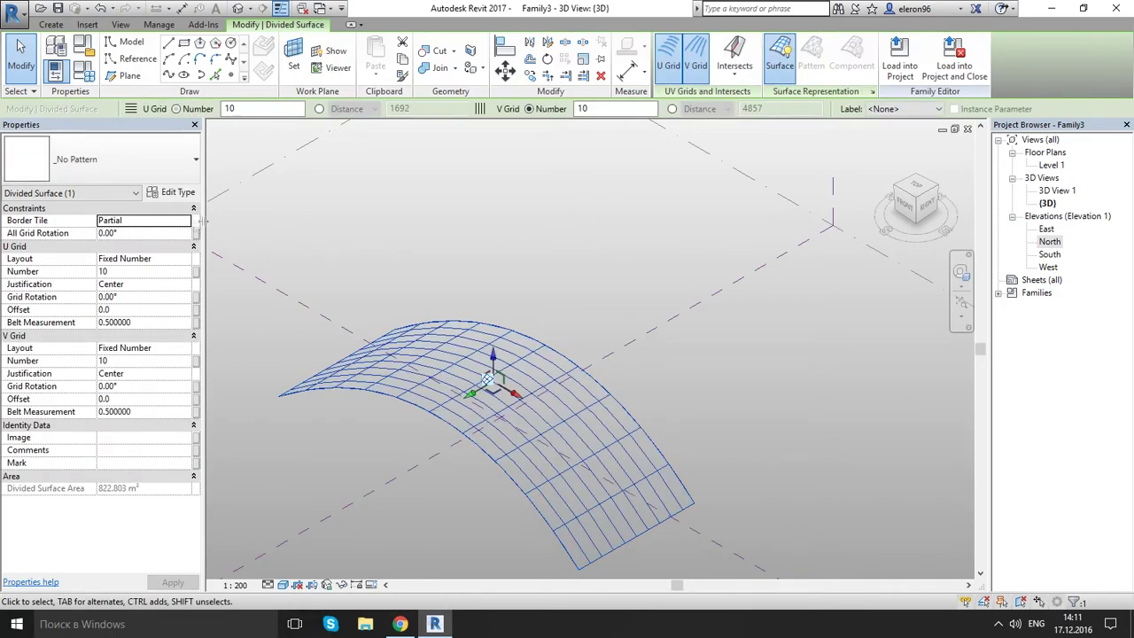
left_click(97, 159)
left_click(115, 234)
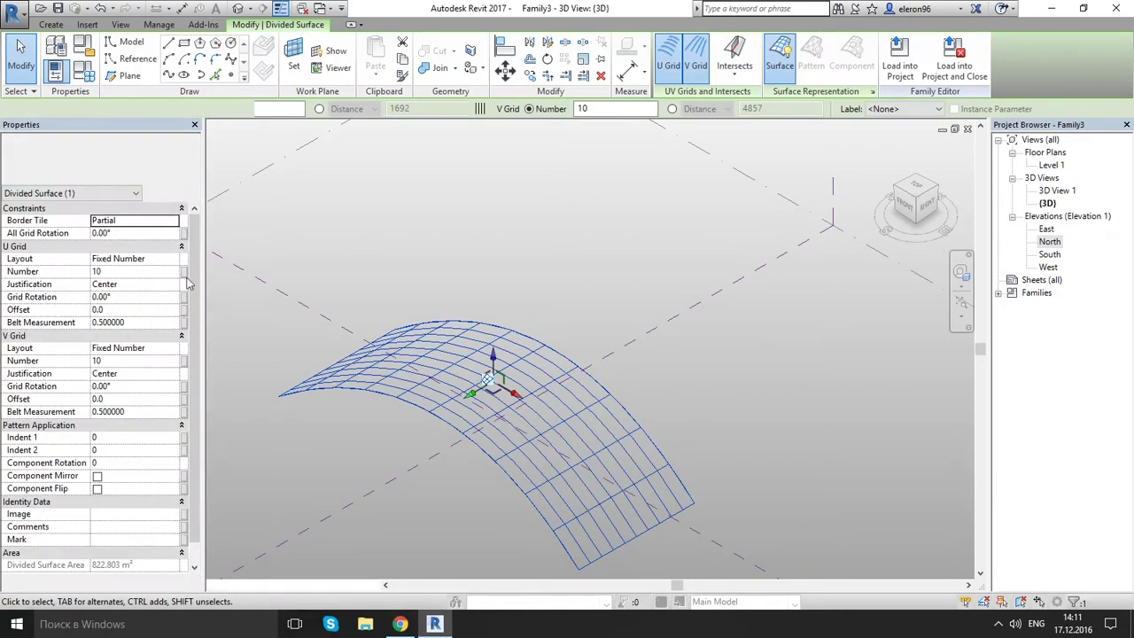
- Set the divided surface's Border Tile to Overhanging
left_click(169, 222)
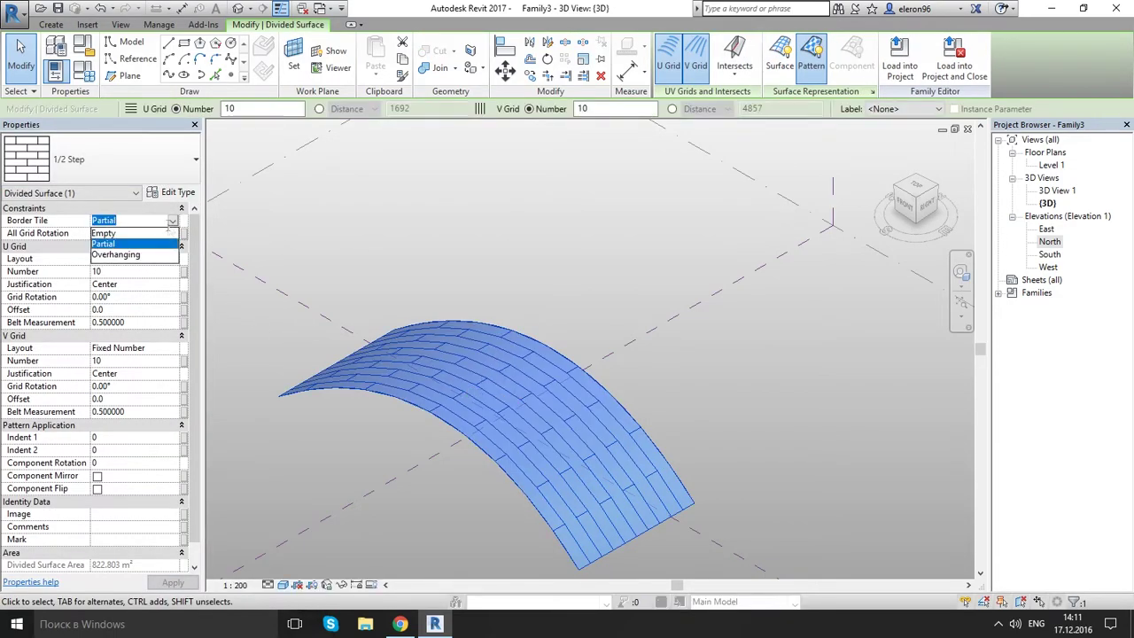
left_click(115, 255)
middle_click_drag(496, 417, 525, 380, "shift")
scroll(382, 379, "up", 2)
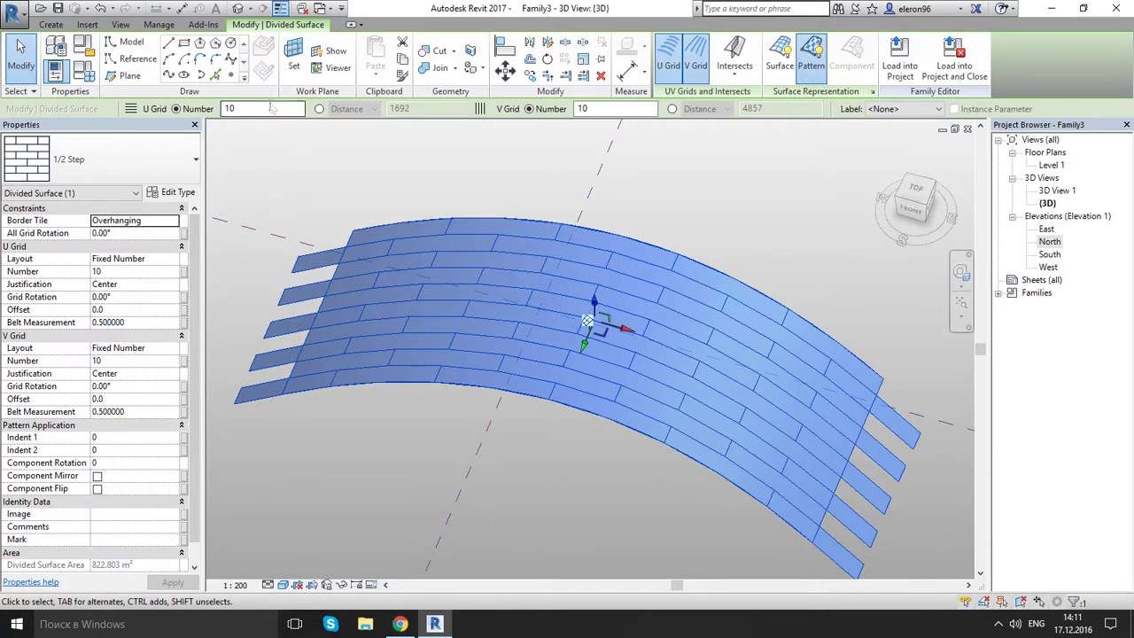
- Set the divided surface's U grid number to 5 and its V grid number to 20
type("5")
key("Return")
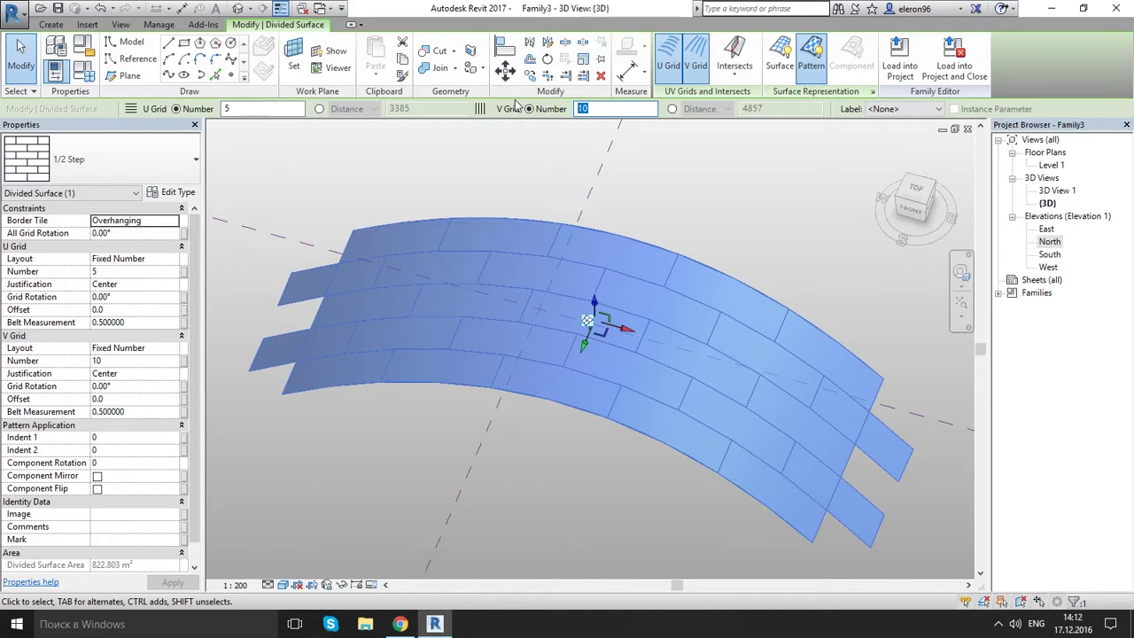
type("2")
key("Return")
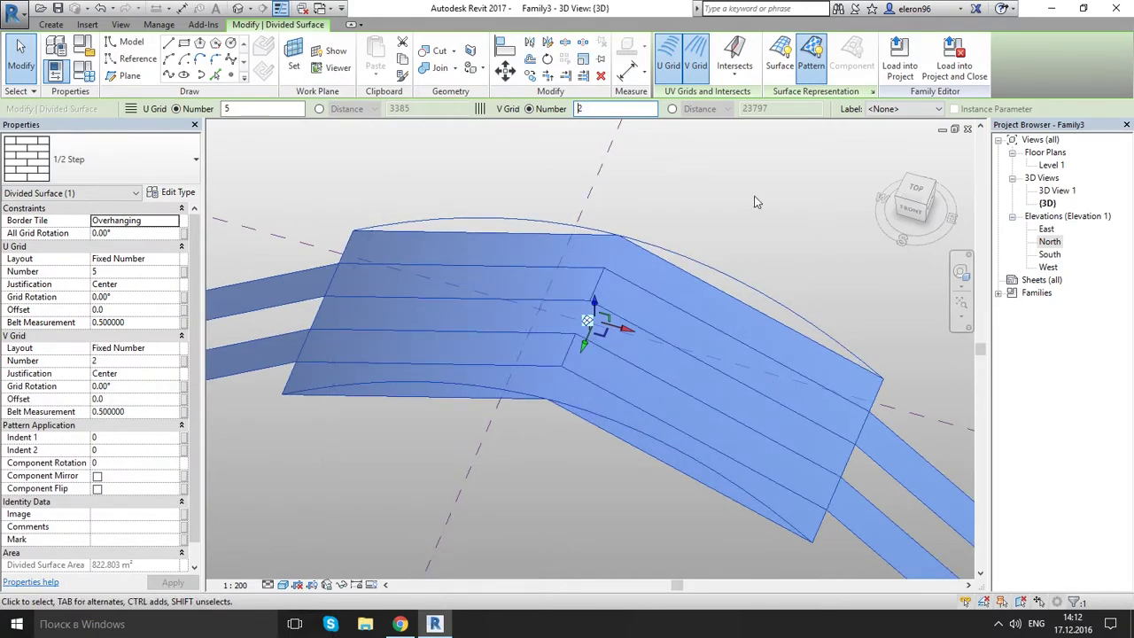
type("0")
key("Return")
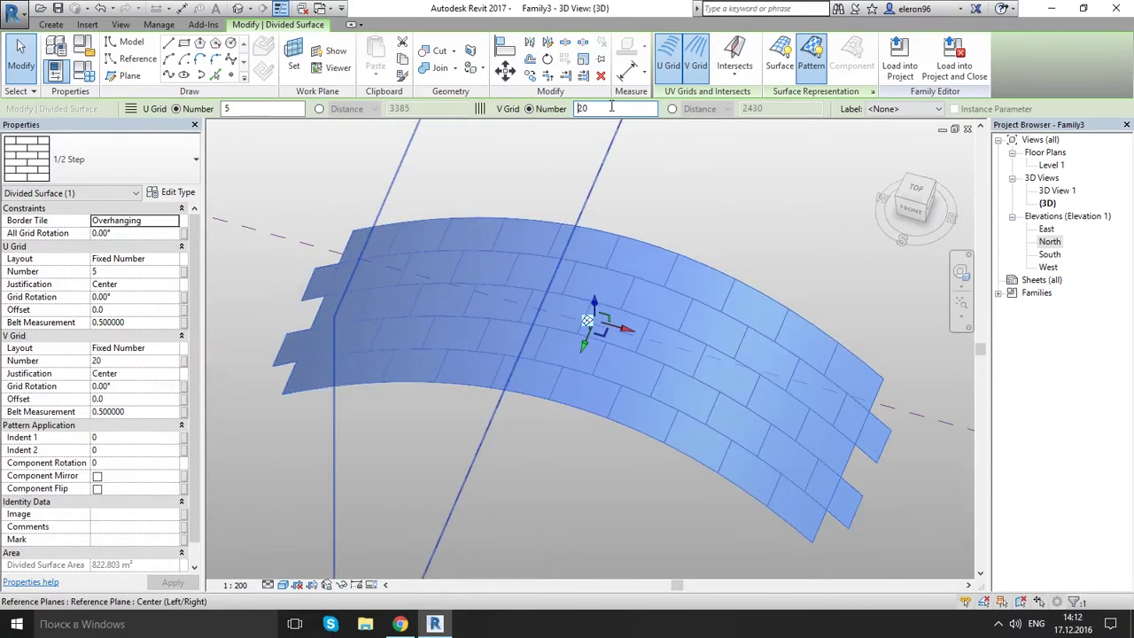
left_click(780, 197)
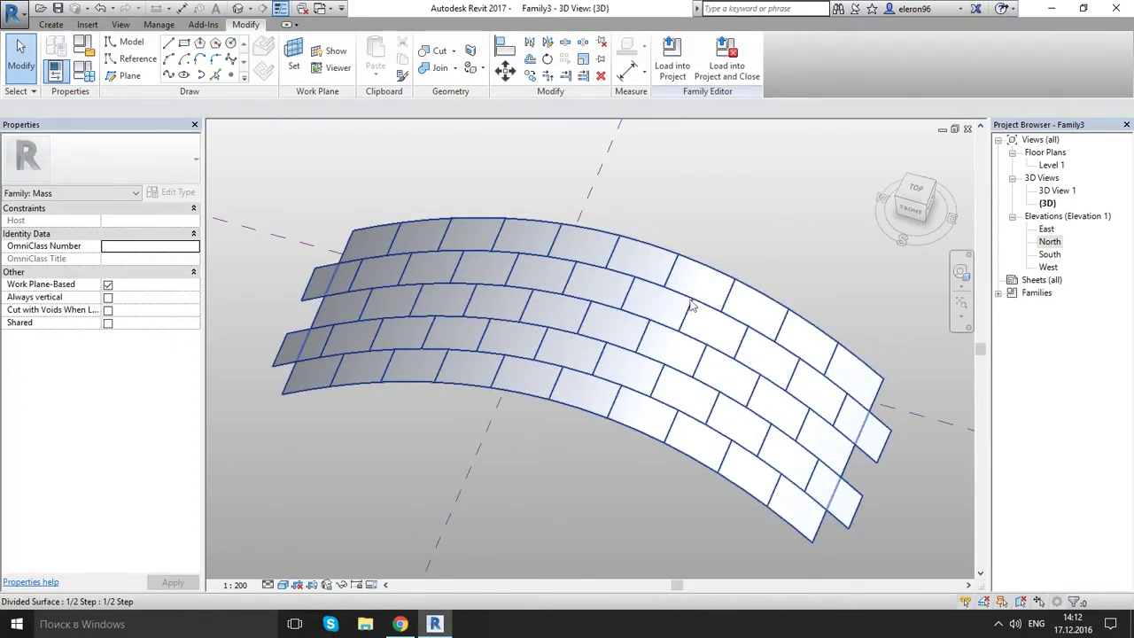
- Load the Family2 truss panel family into the Family3 mass
left_click(324, 10)
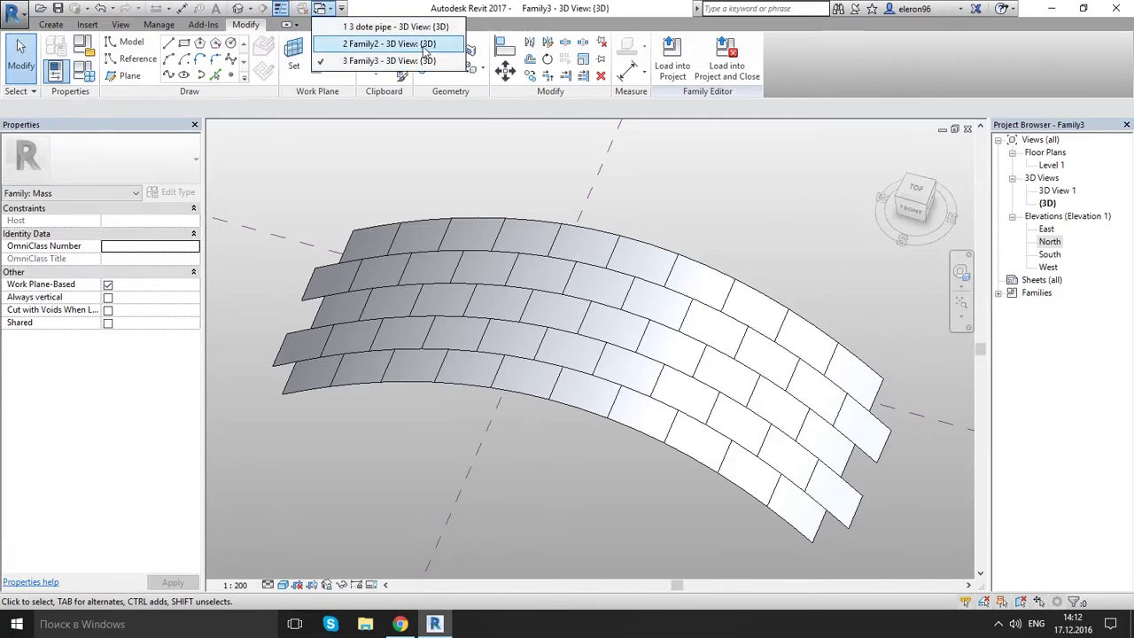
left_click(414, 60)
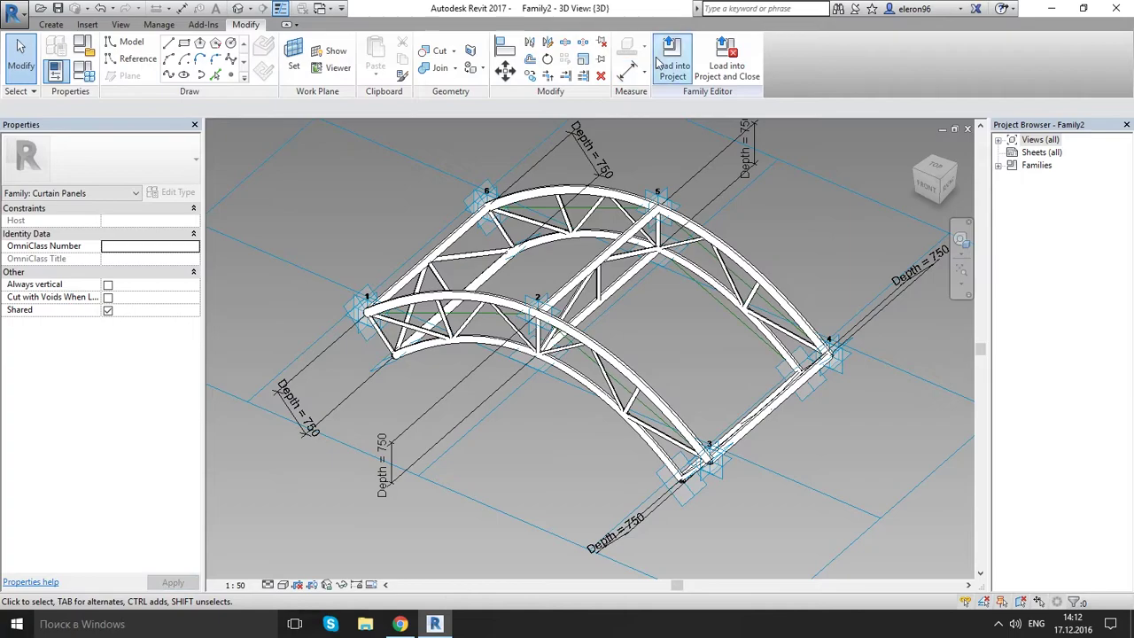
left_click(673, 62)
left_click(475, 244)
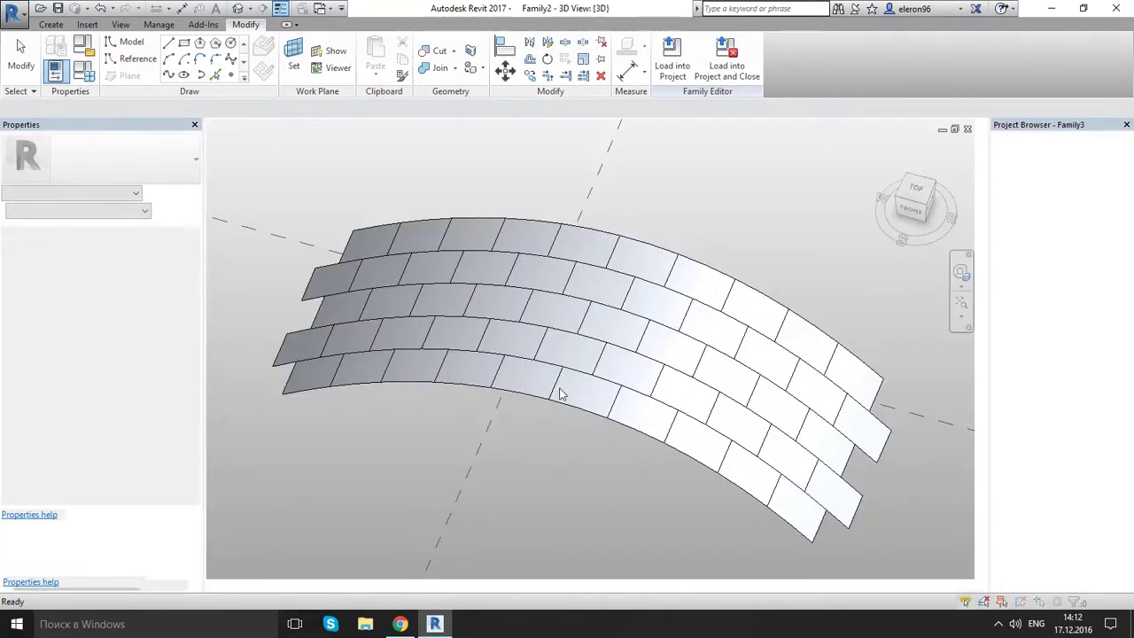
- Apply the Family2 component of the 1/2 Step pattern to the divided surface and inspect the resulting truss grid
left_click(559, 386)
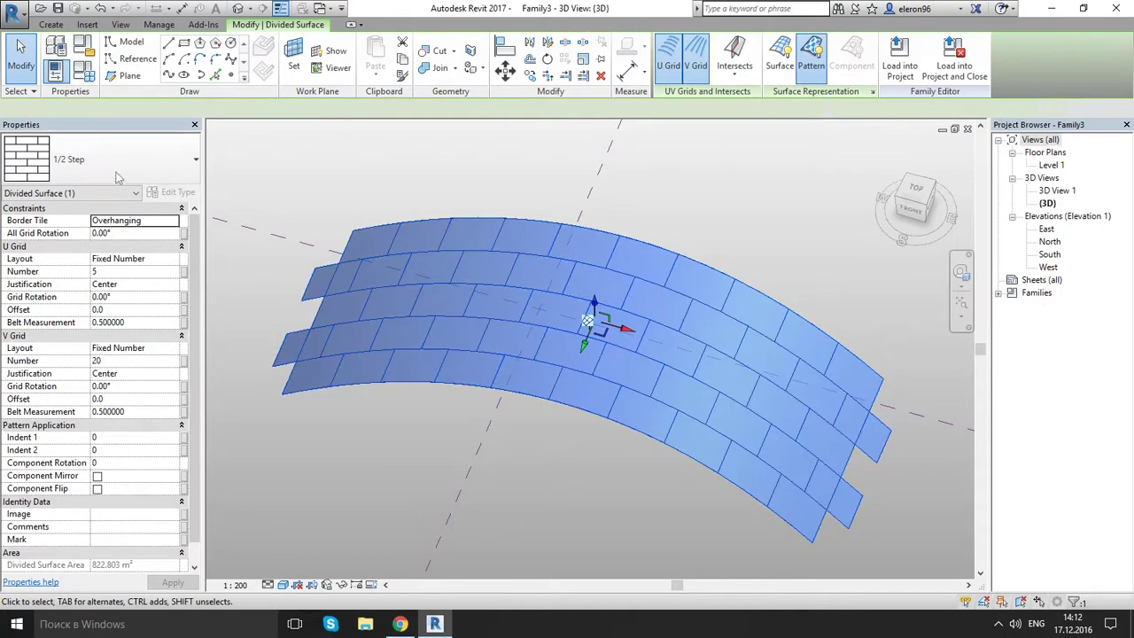
left_click(132, 159)
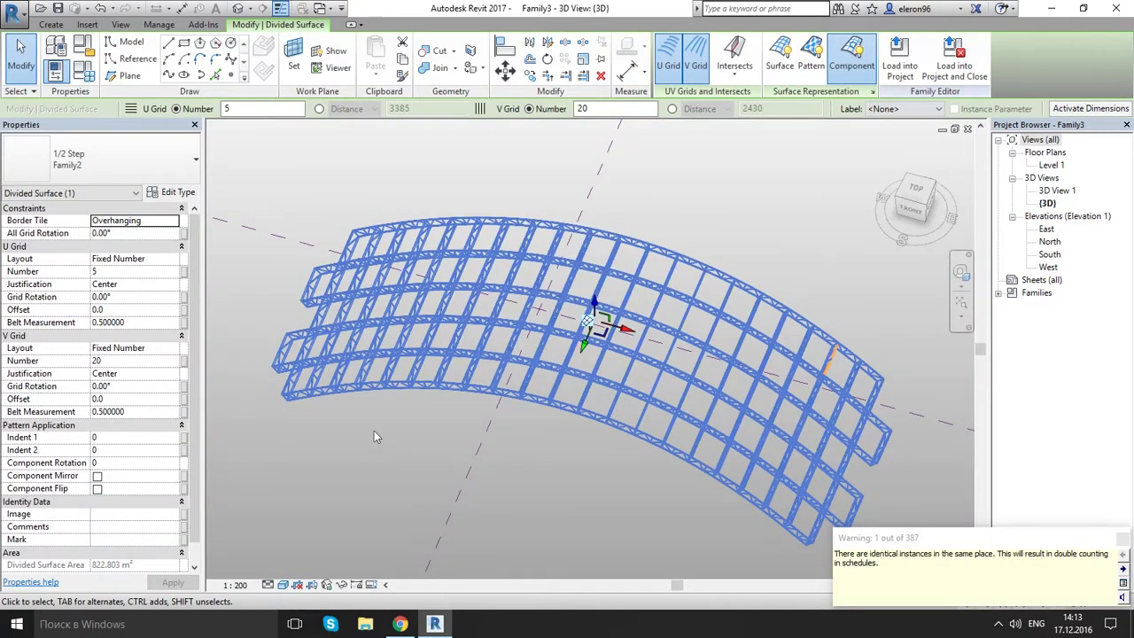
left_click(598, 511)
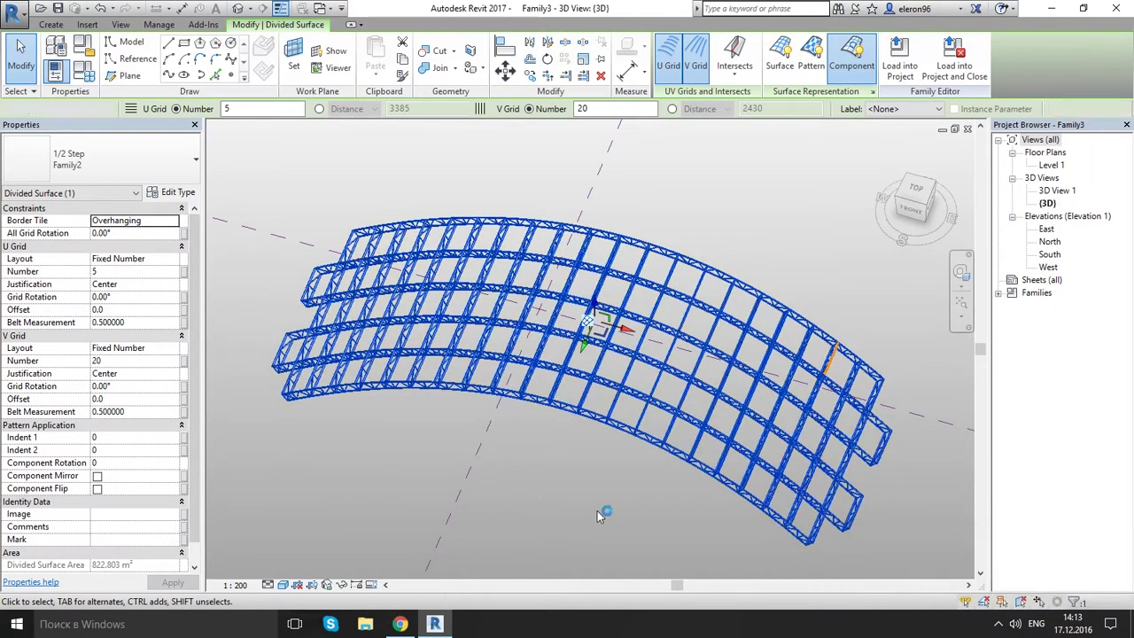
middle_click_drag(531, 526, 514, 370, "shift")
scroll(482, 336, "up", 3)
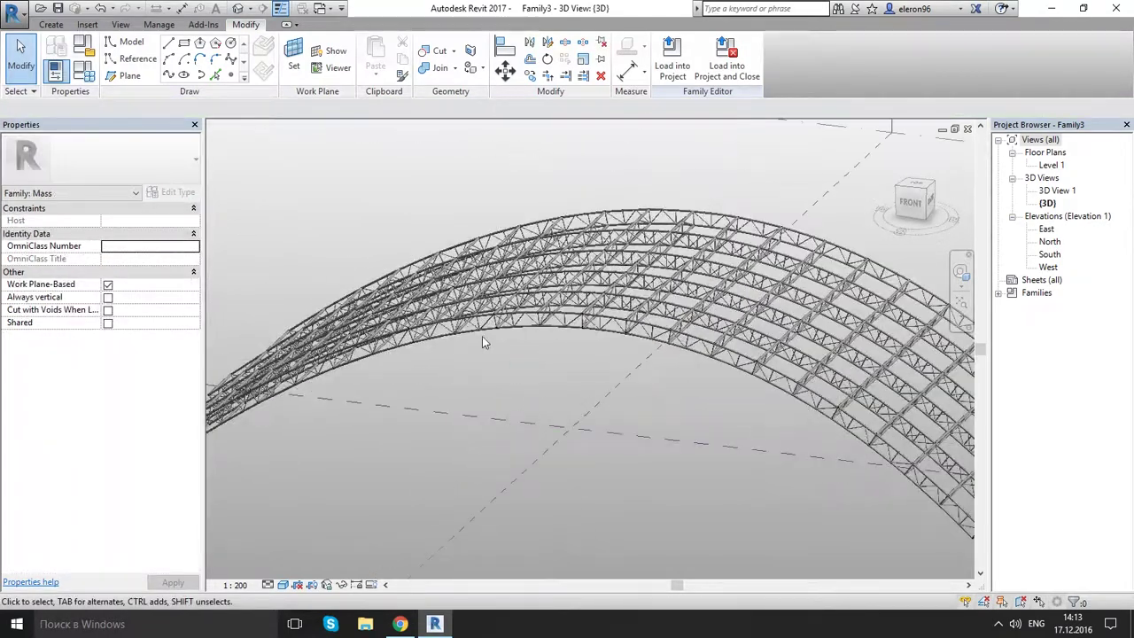
scroll(483, 266, "up", 5)
middle_click_drag(514, 310, 592, 398, "shift")
scroll(593, 408, "down", 4)
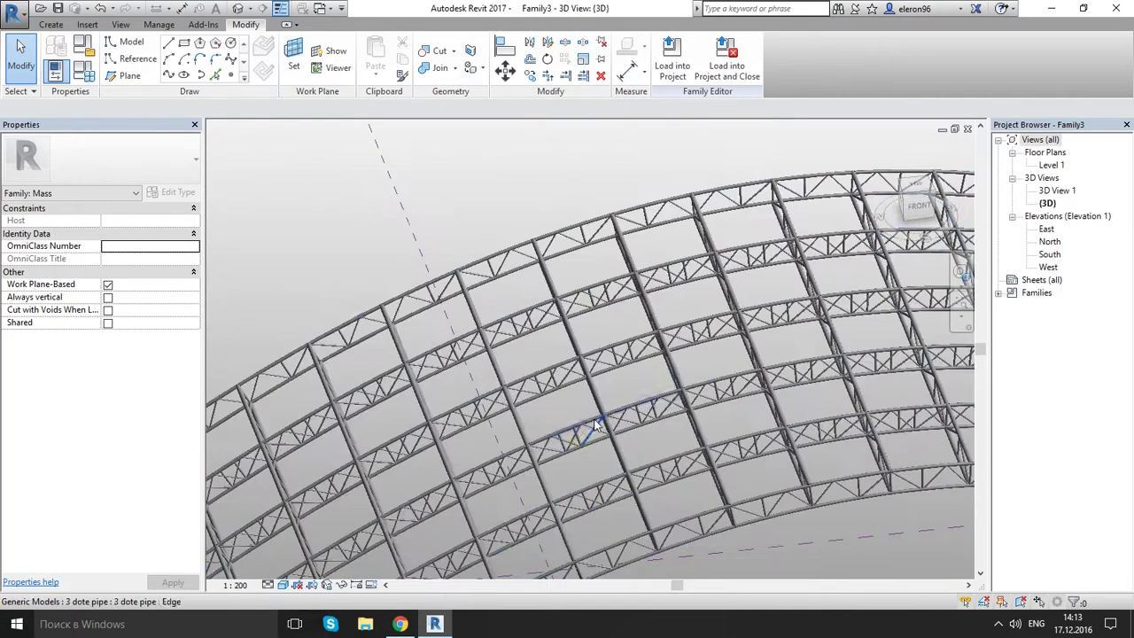